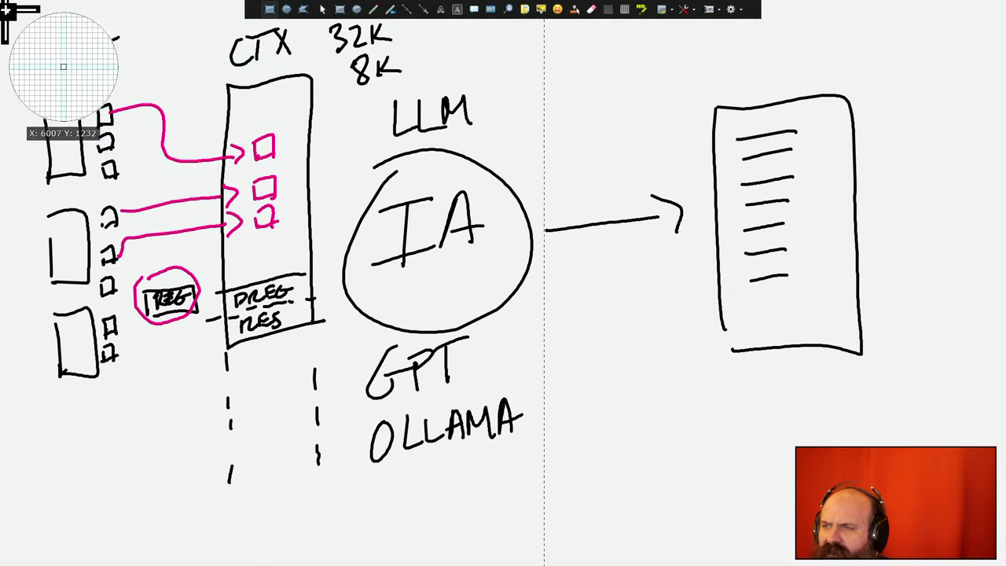
- Screenshot the RAG diagram, then exit whiteboard mode to reveal the cliff photo
drag(5, 5, 949, 545)
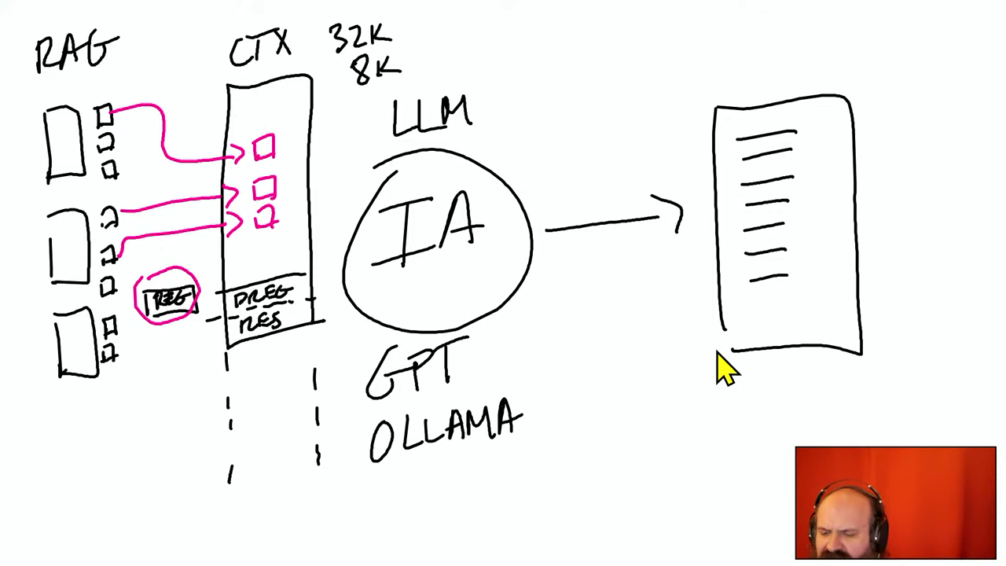
key(Escape)
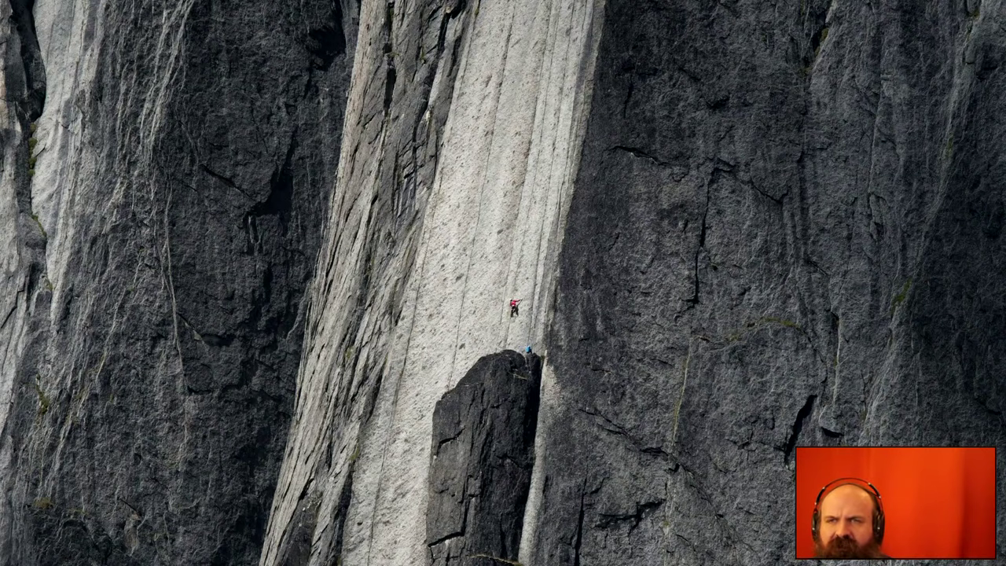
- In the incognito window, go to fabacademy.org/2024/ and open the Feb 21 3D scanning and printing video
drag(404, 550, 993, 49)
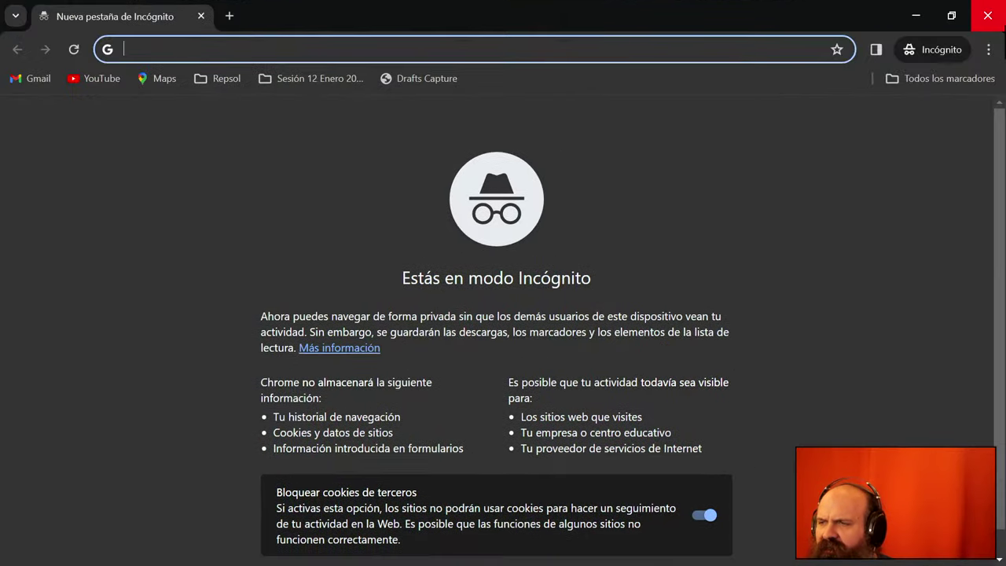
text(fab)
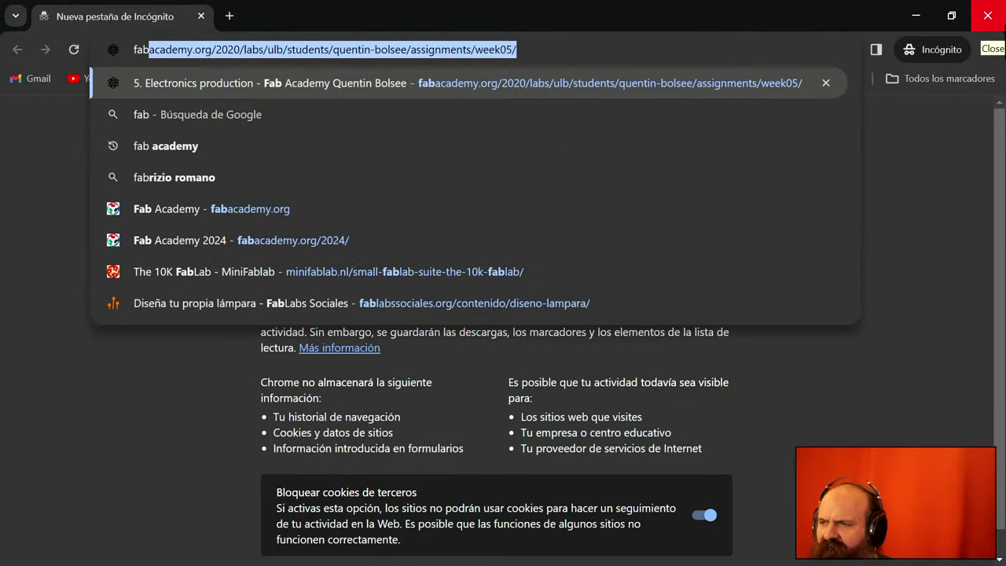
text(academy)
key(Delete)
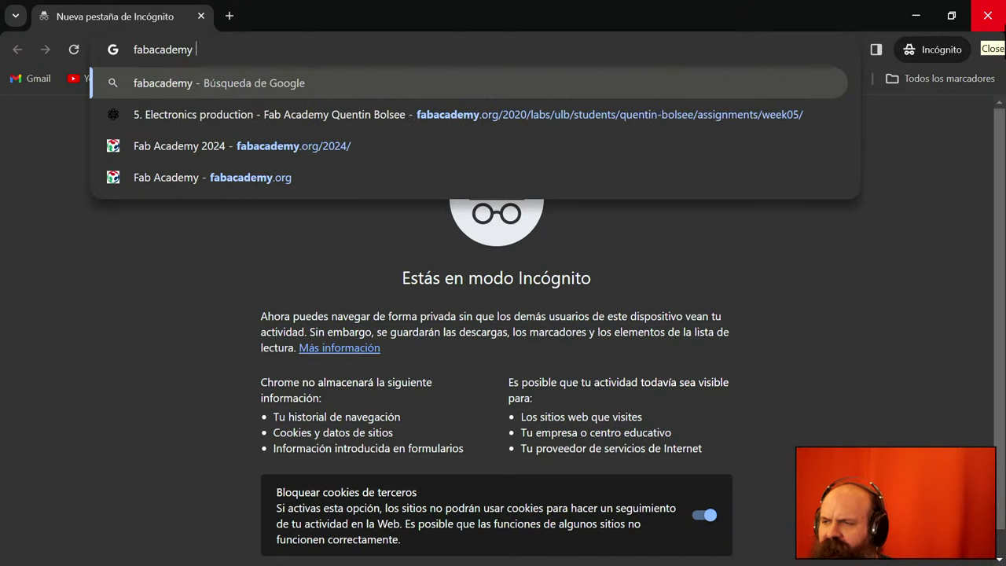
key(Down)
key(Down)
key(Return)
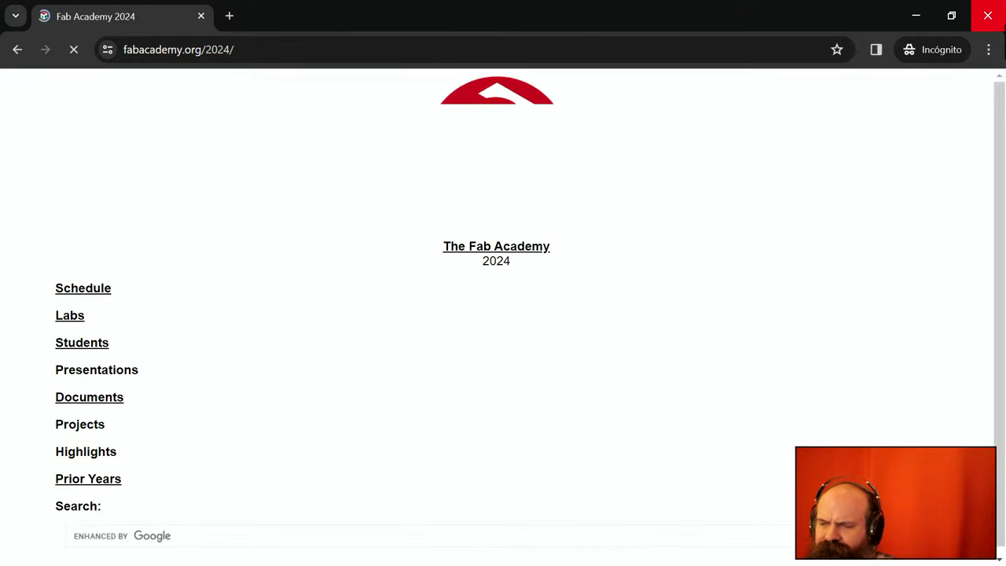
click(88, 290)
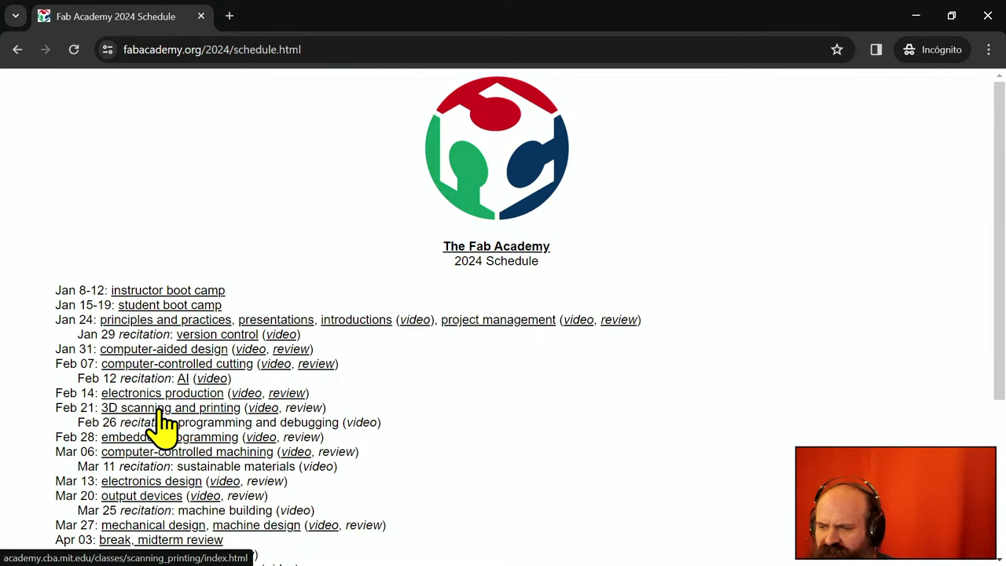
click(264, 408)
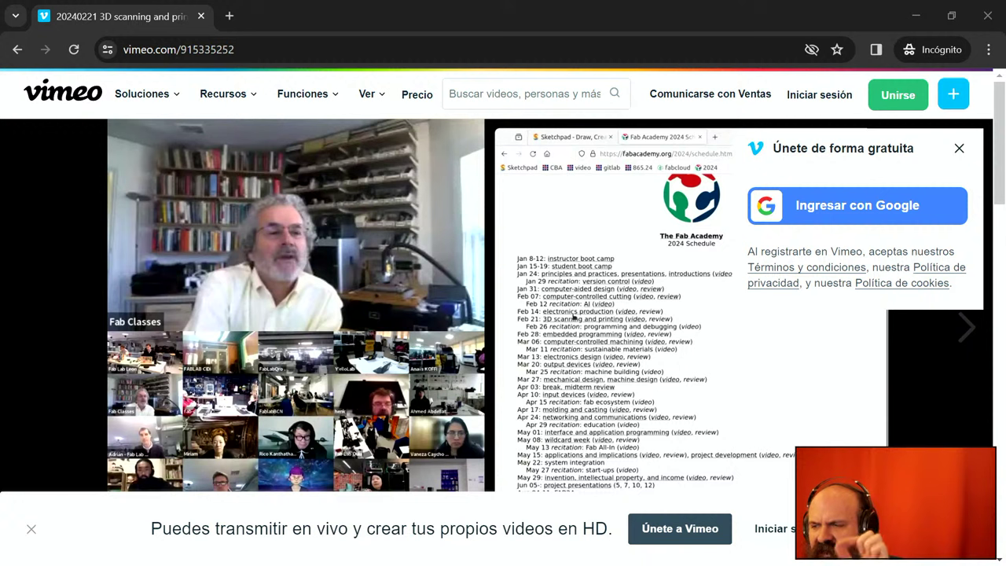
- Dismiss the live-streaming promo banner and the free sign-up popup on the Vimeo page
click(33, 531)
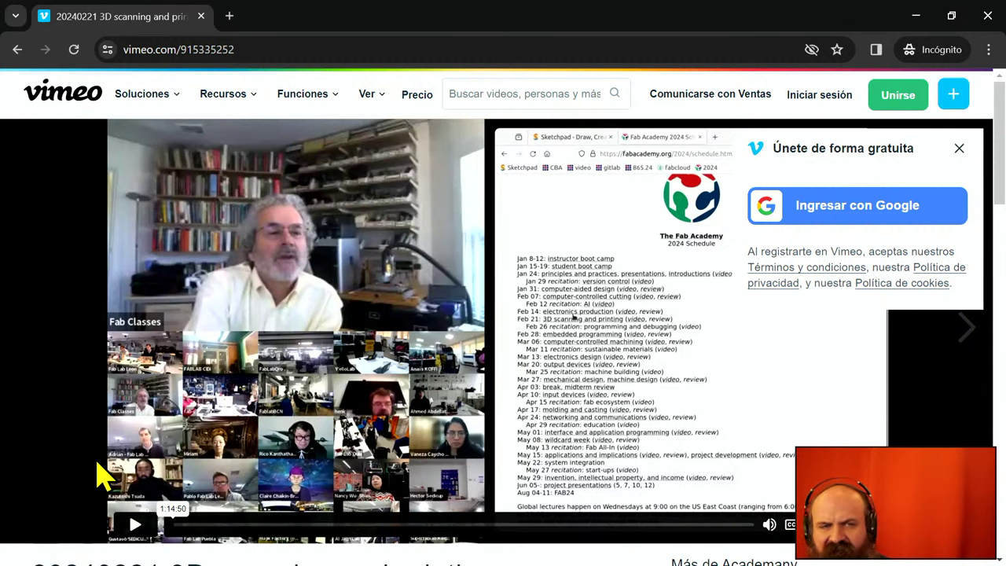
scroll(96, 475, down, 1)
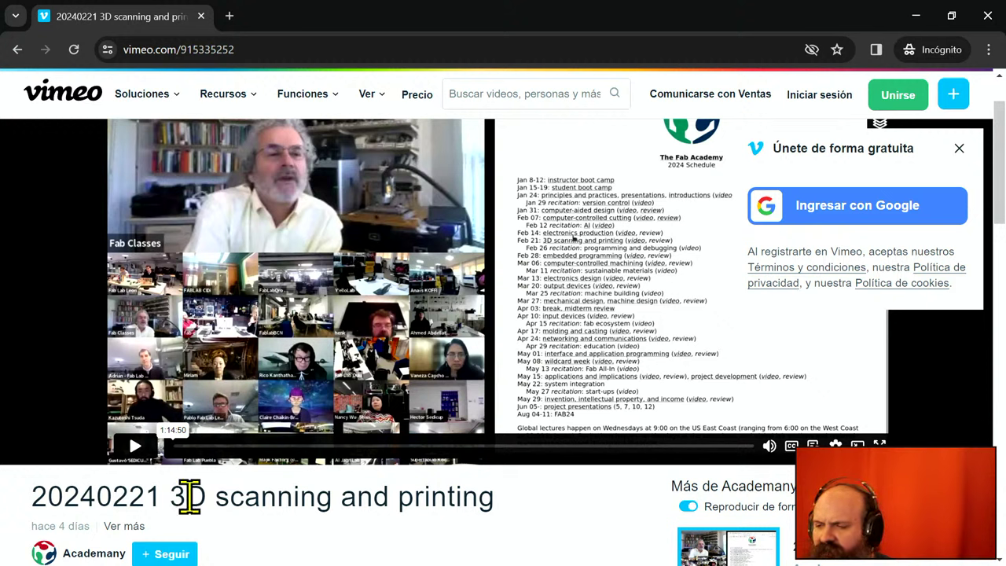
click(960, 149)
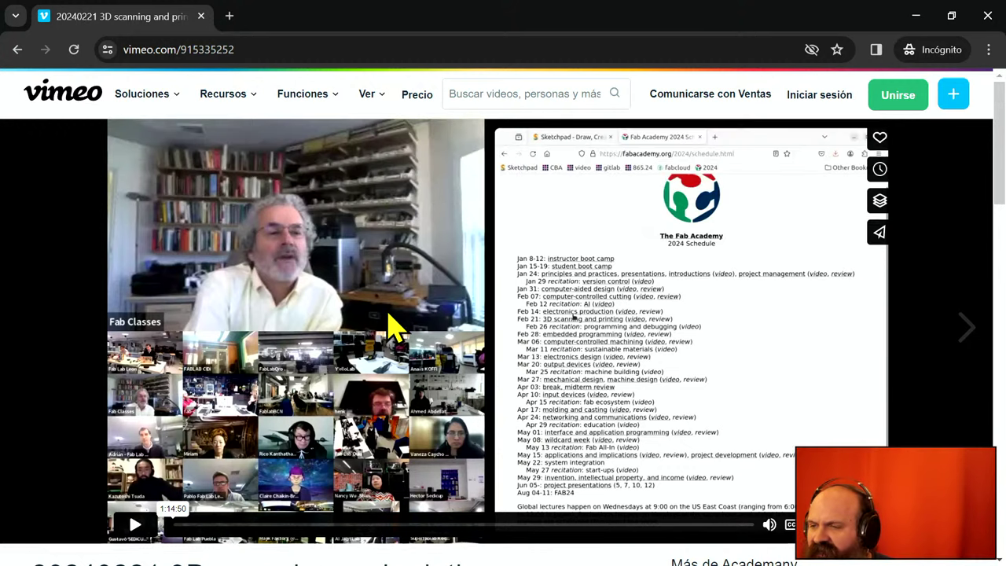
scroll(396, 326, up, 1)
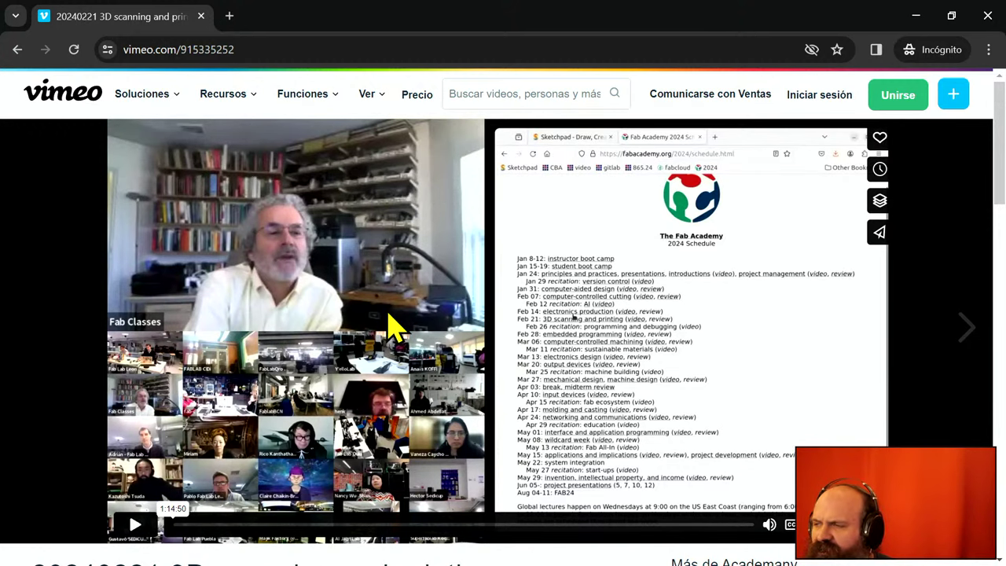
scroll(396, 325, down, 3)
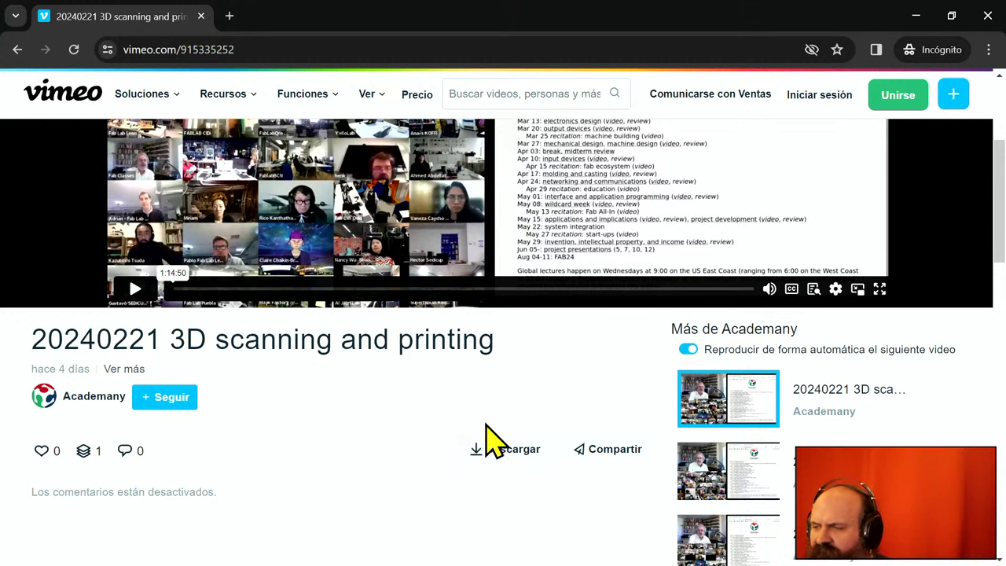
- Save the auto-generated English and English CC caption files from Vimeo's download options
click(508, 450)
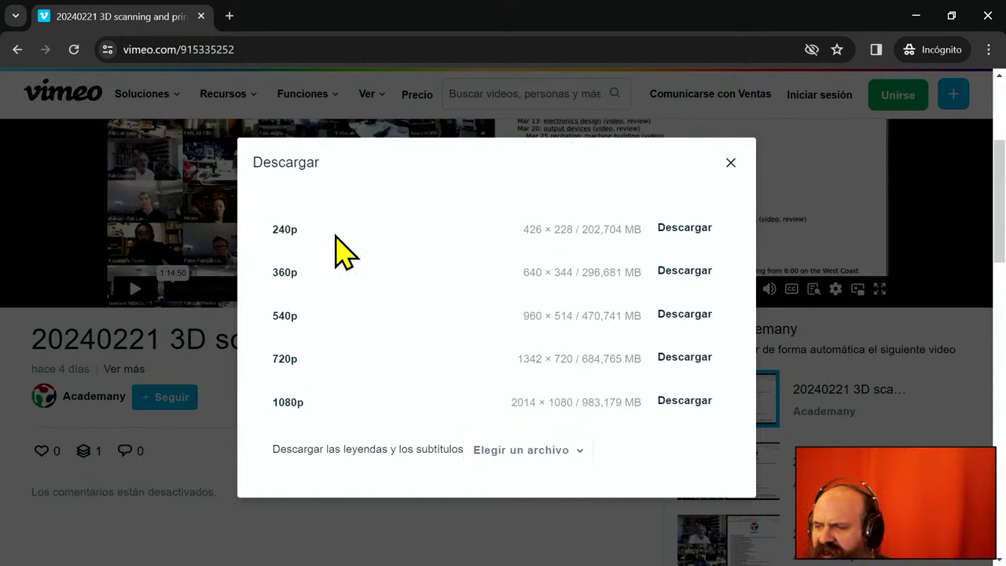
click(537, 451)
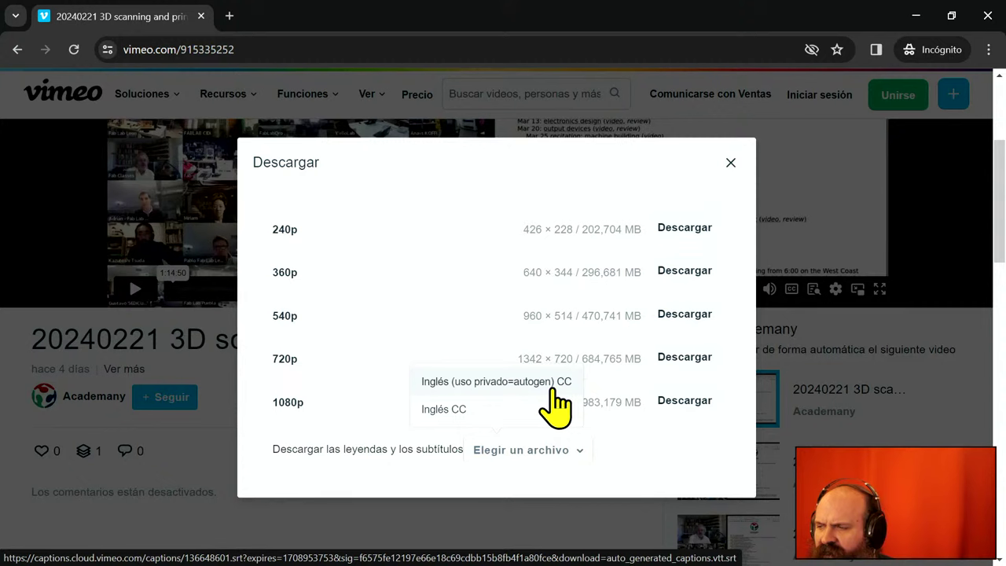
click(553, 389)
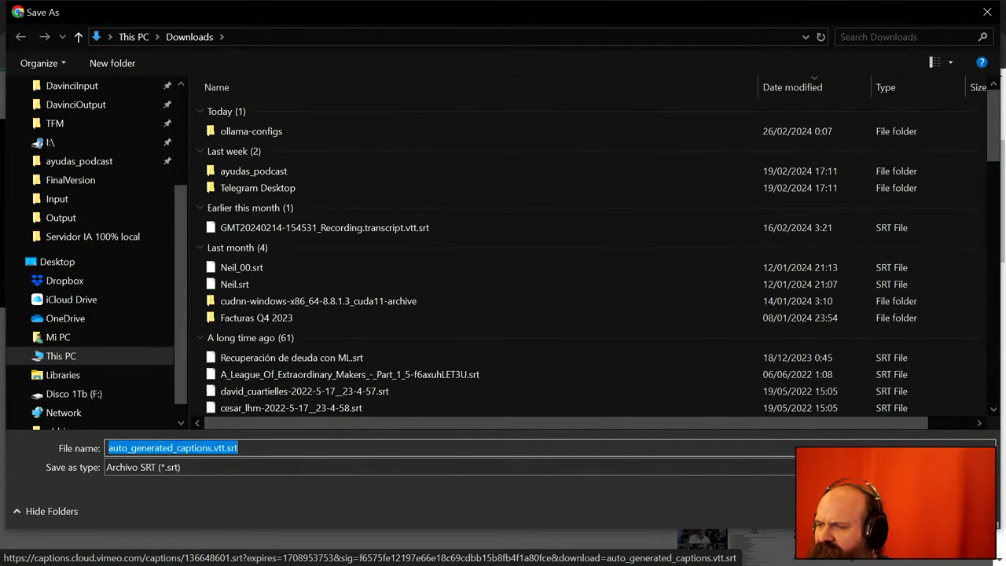
key(Return)
mouse_move(585, 444)
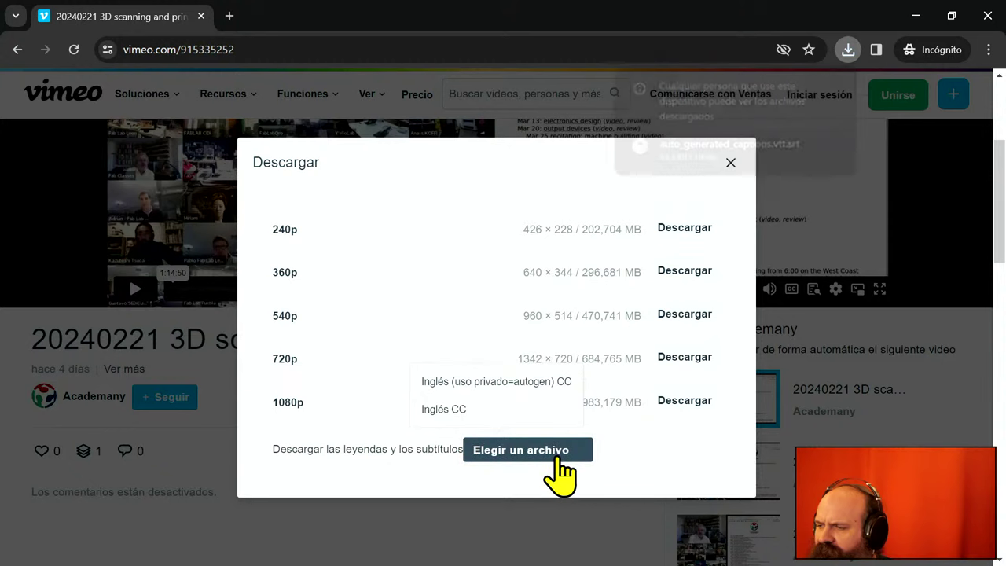
click(508, 409)
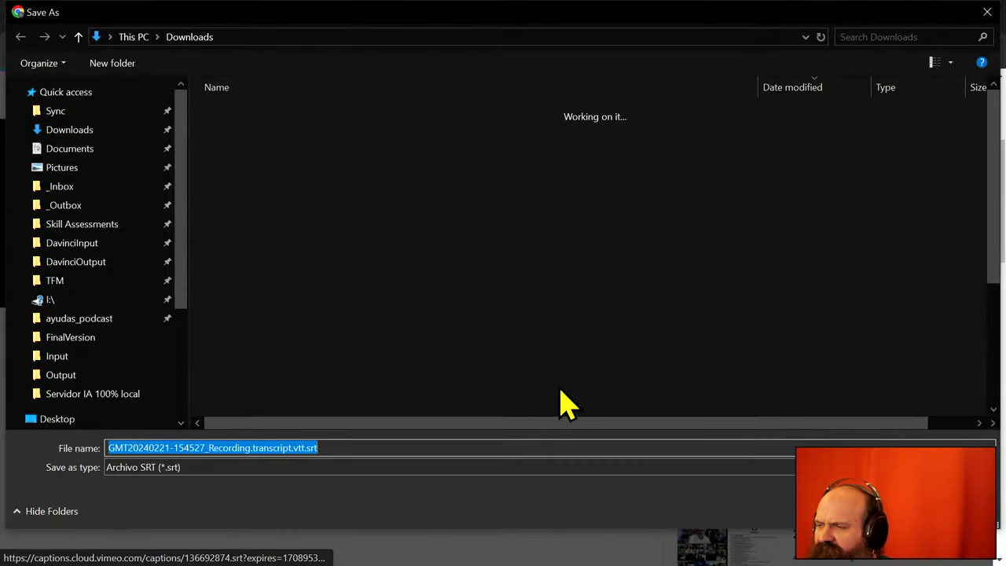
key(Return)
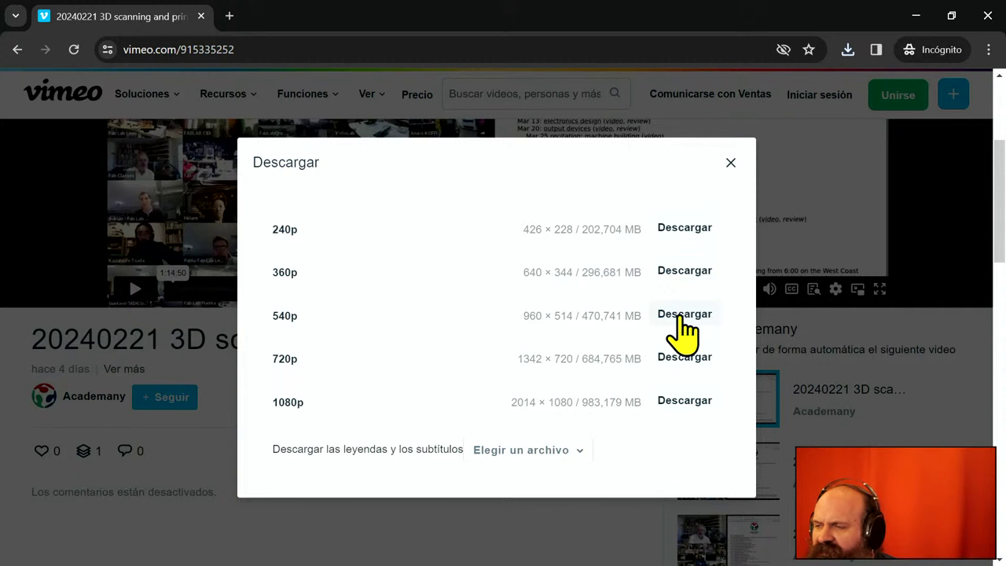
- Start the 540p lecture download, then check Chrome's downloads and open the captions file's folder
click(682, 316)
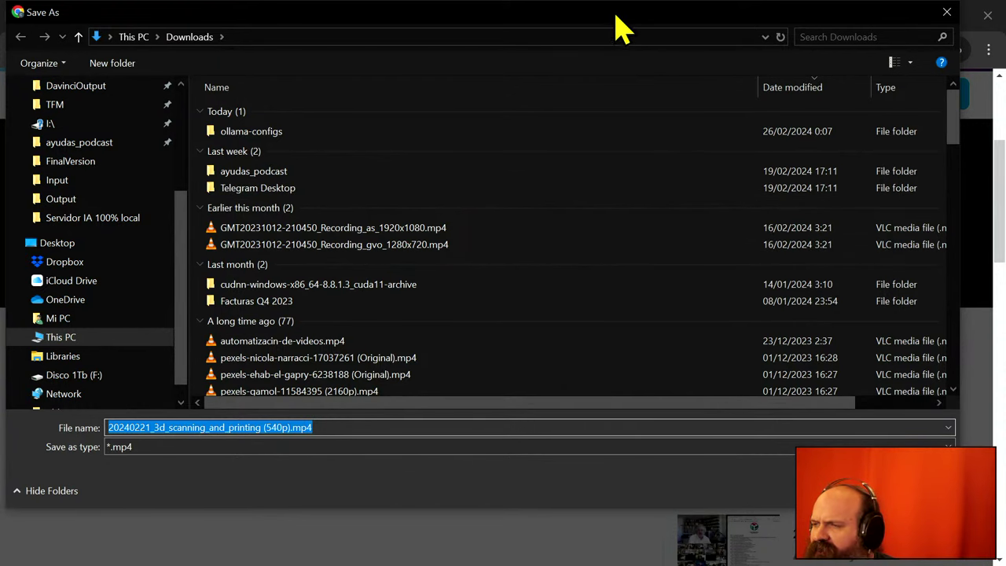
key(Escape)
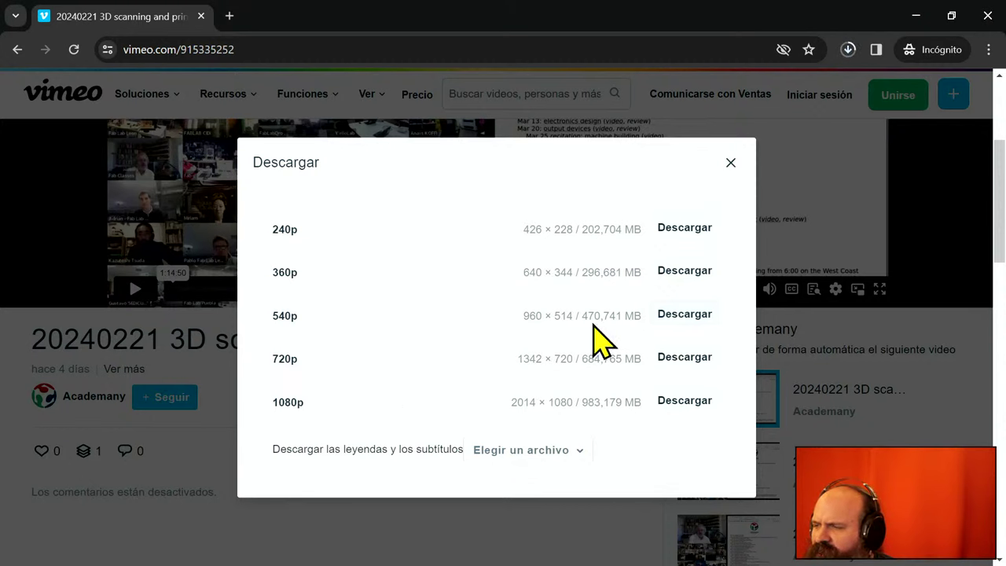
click(849, 49)
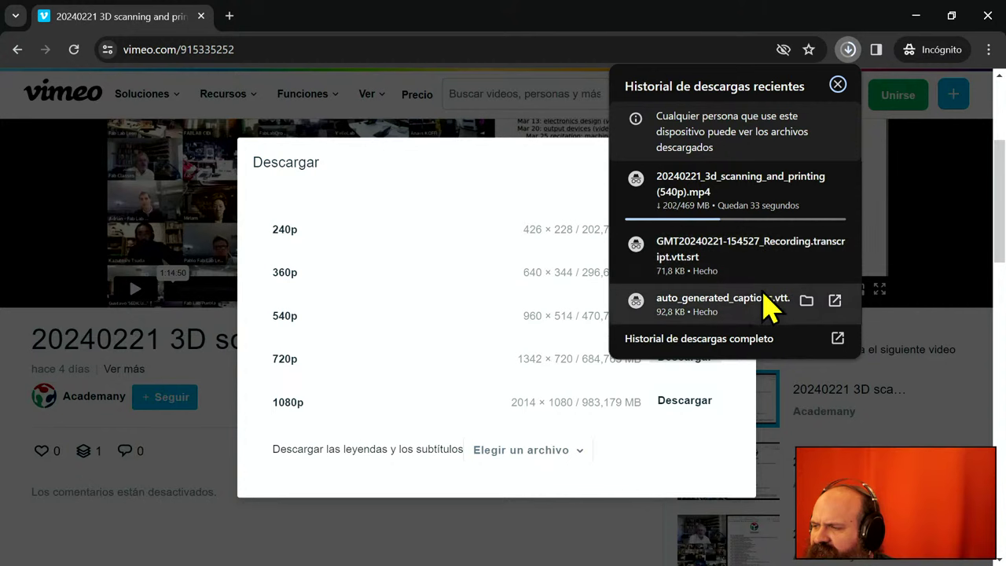
click(808, 302)
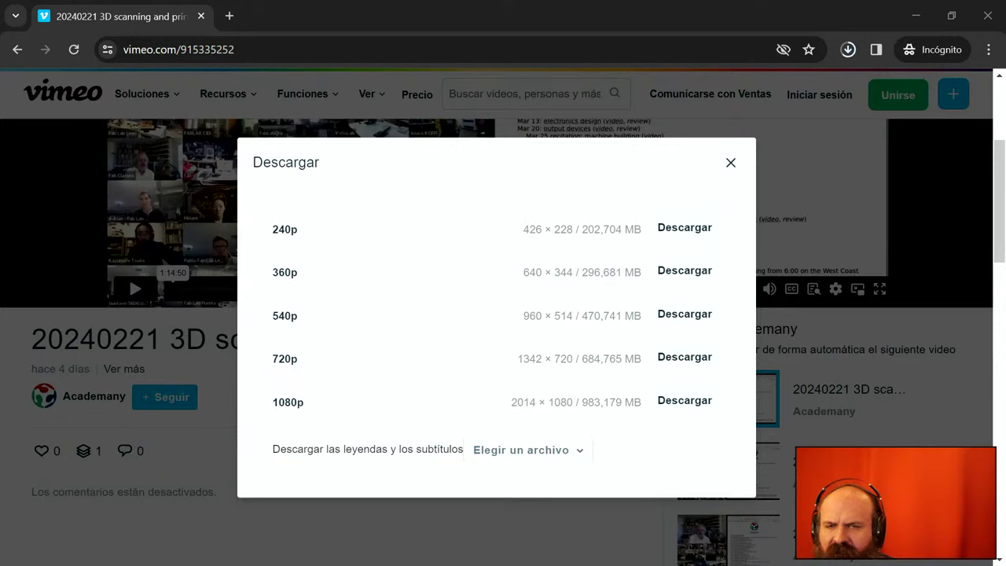
- Skim auto_generated_captions.vtt.srt in the editor, briefly selecting the circuit-board caption line
key(alt+Tab)
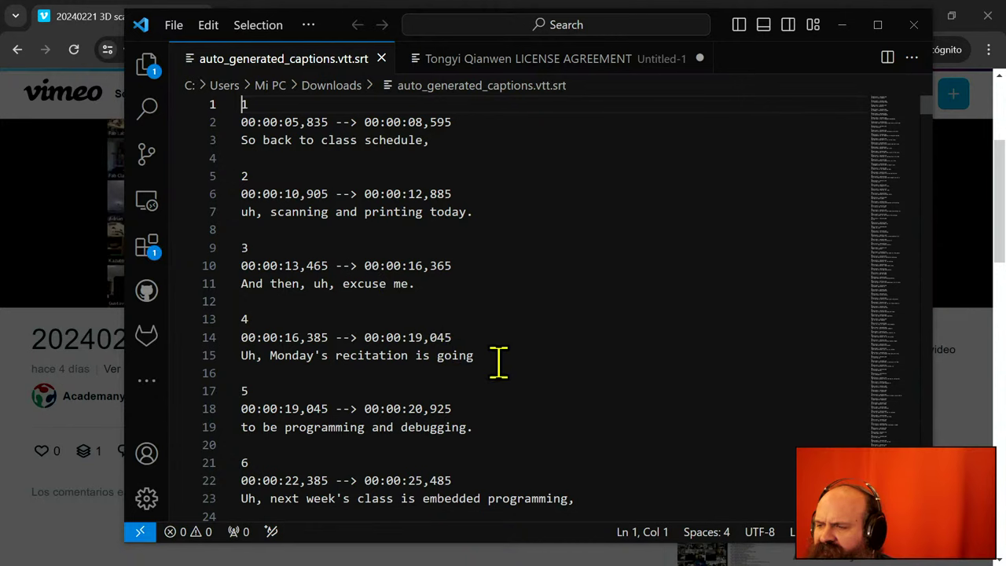
scroll(499, 362, down, 5)
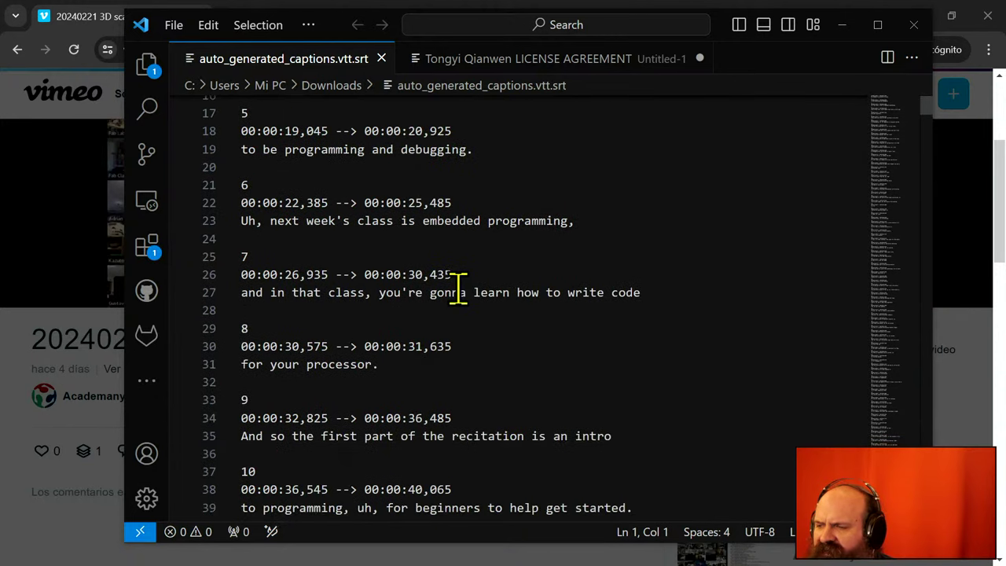
scroll(459, 288, down, 7)
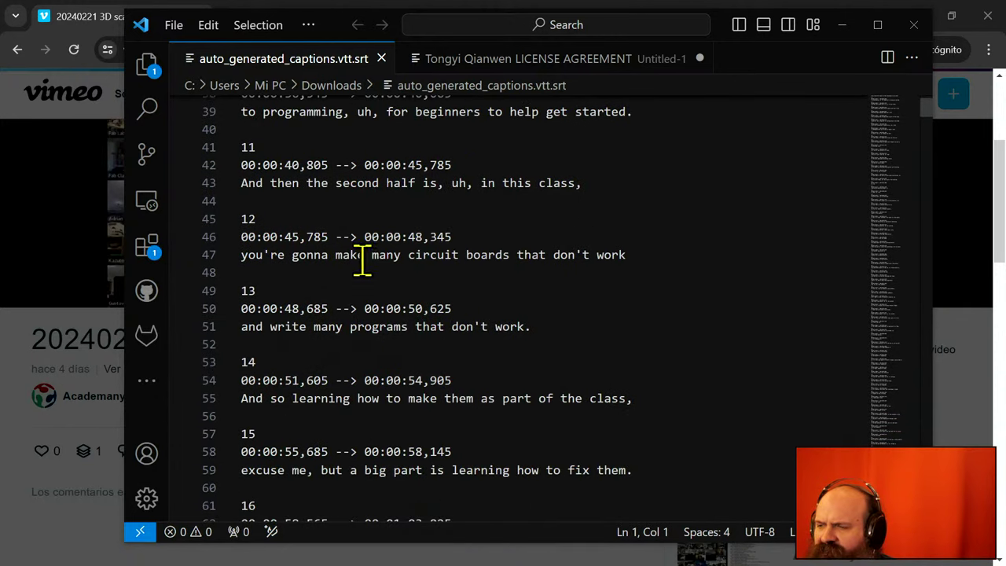
drag(270, 255, 635, 246)
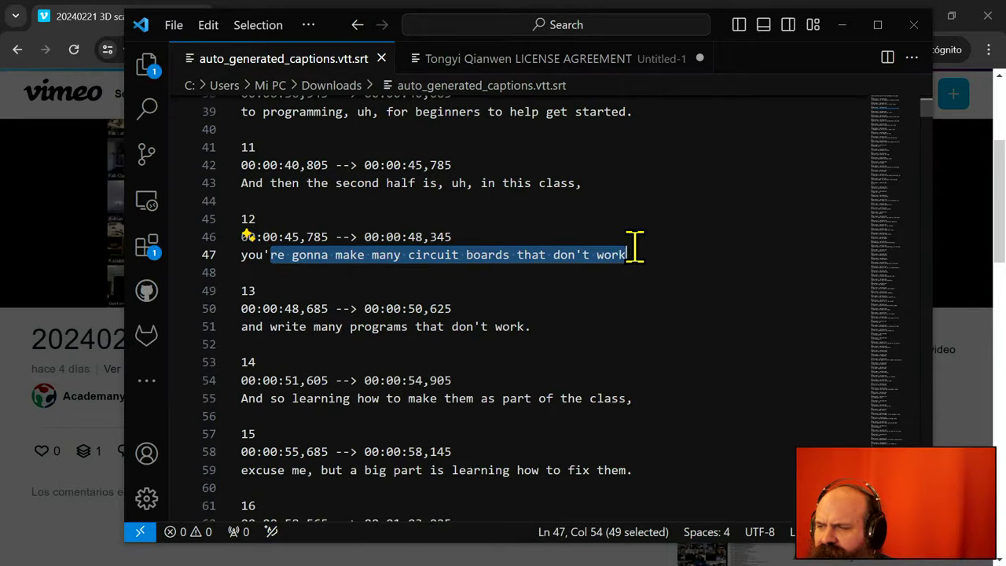
click(566, 272)
scroll(321, 236, down, 13)
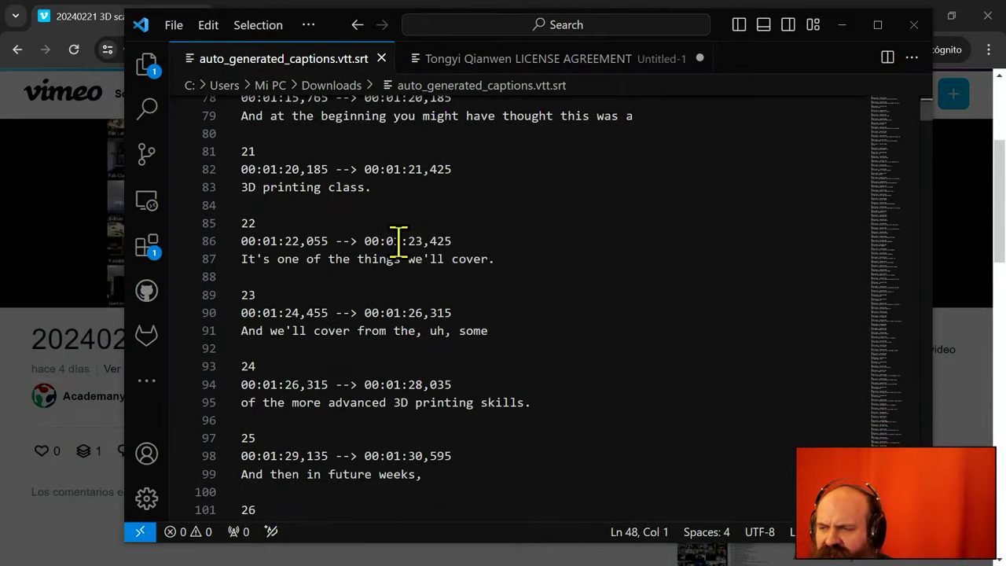
scroll(399, 241, down, 20)
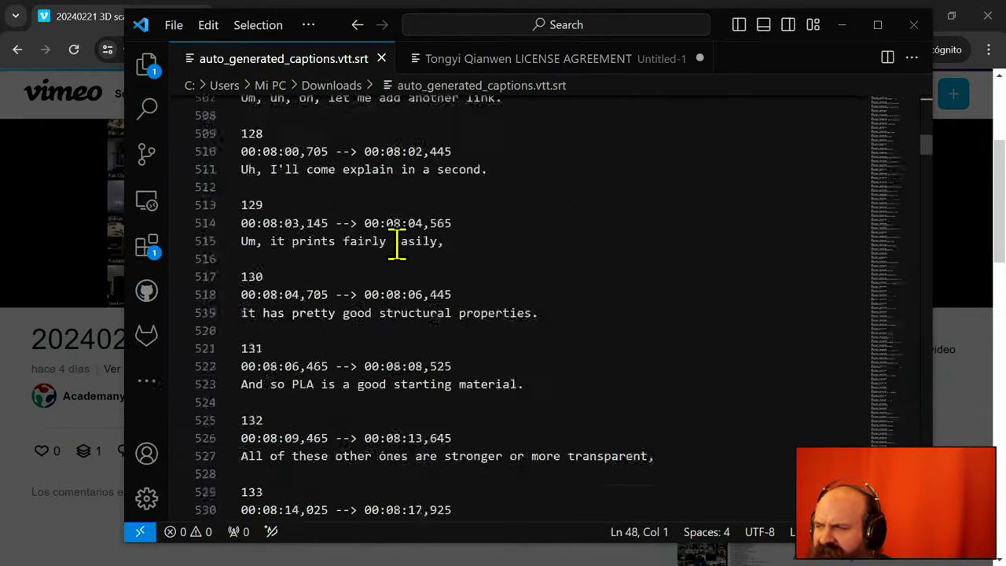
scroll(397, 242, down, 20)
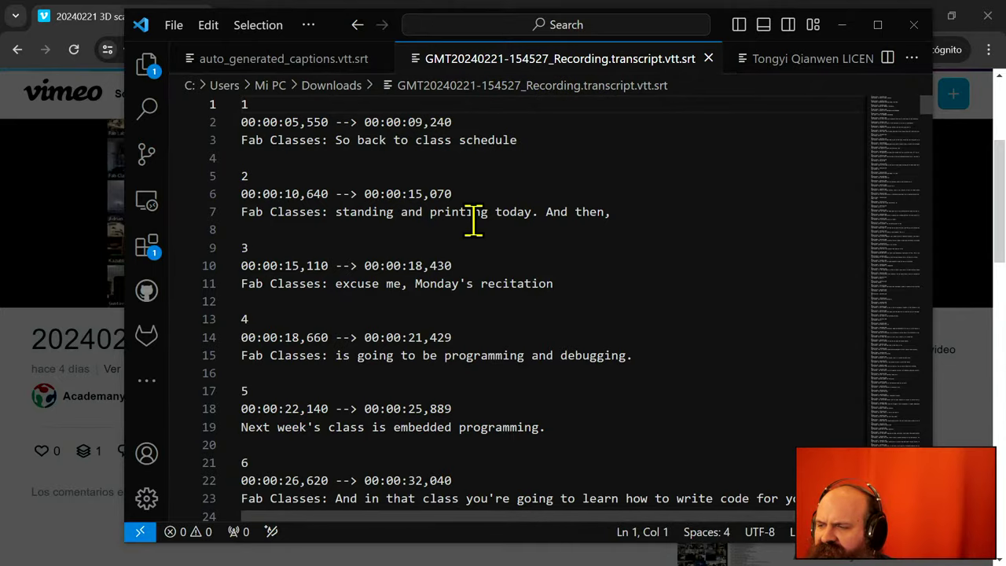
- Scroll the recording transcript down to around cue 241
scroll(474, 222, down, 9)
scroll(473, 220, down, 20)
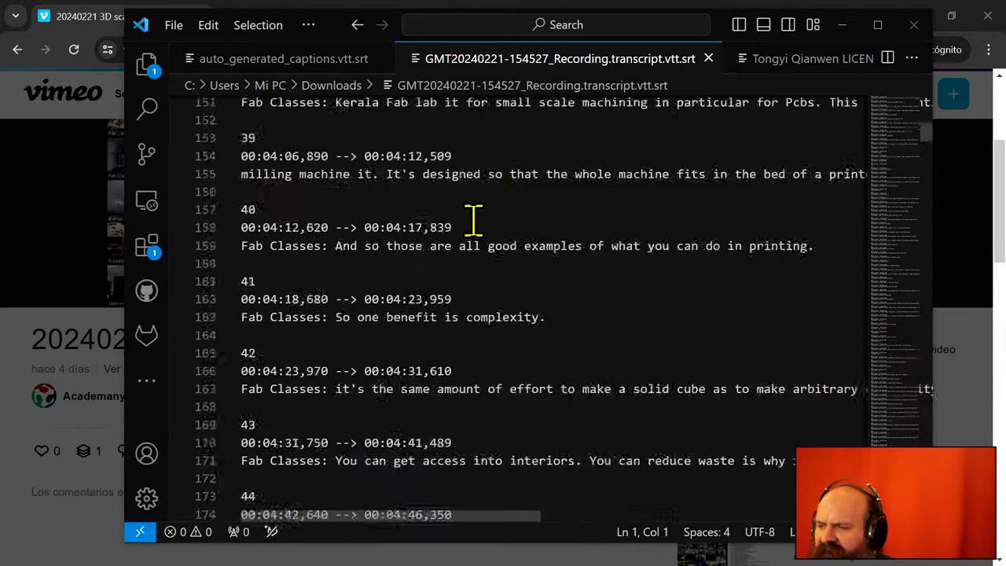
scroll(473, 220, down, 20)
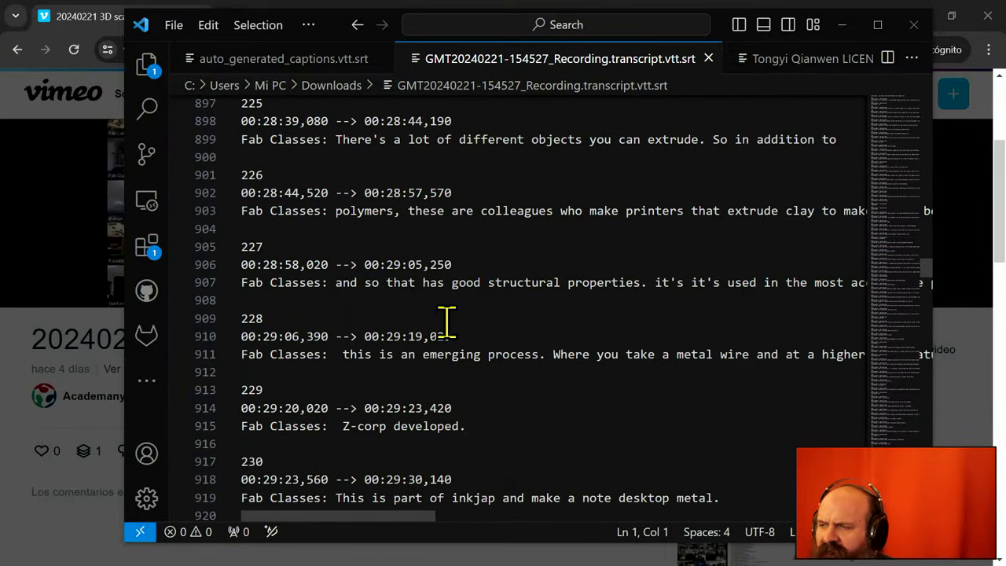
scroll(447, 321, down, 5)
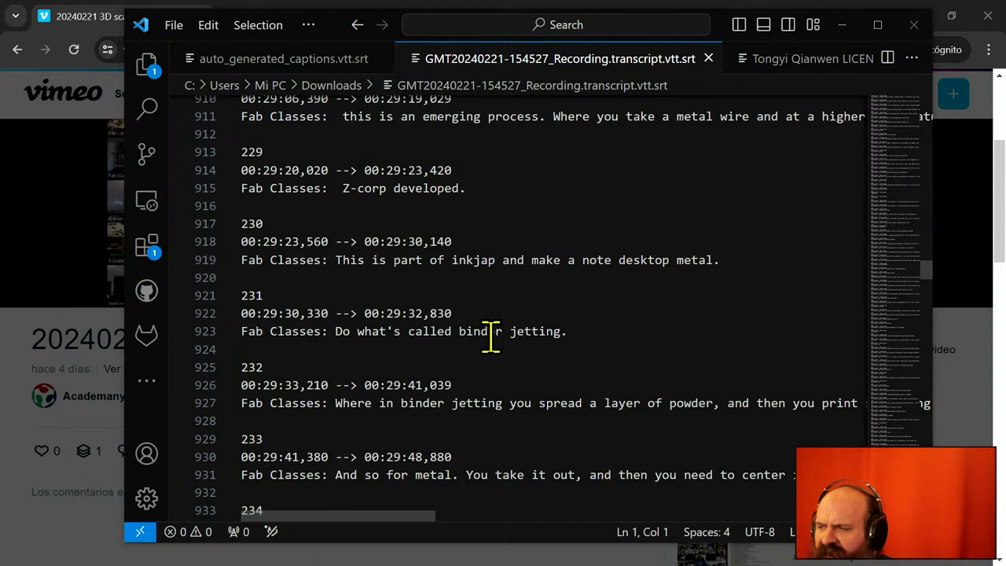
scroll(475, 404, down, 4)
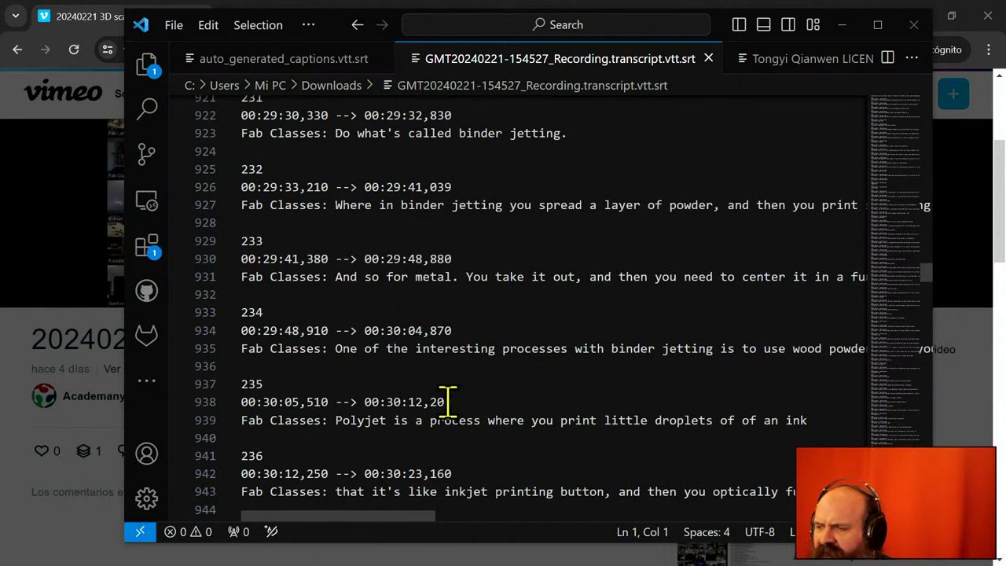
scroll(449, 400, down, 1)
scroll(422, 354, down, 2)
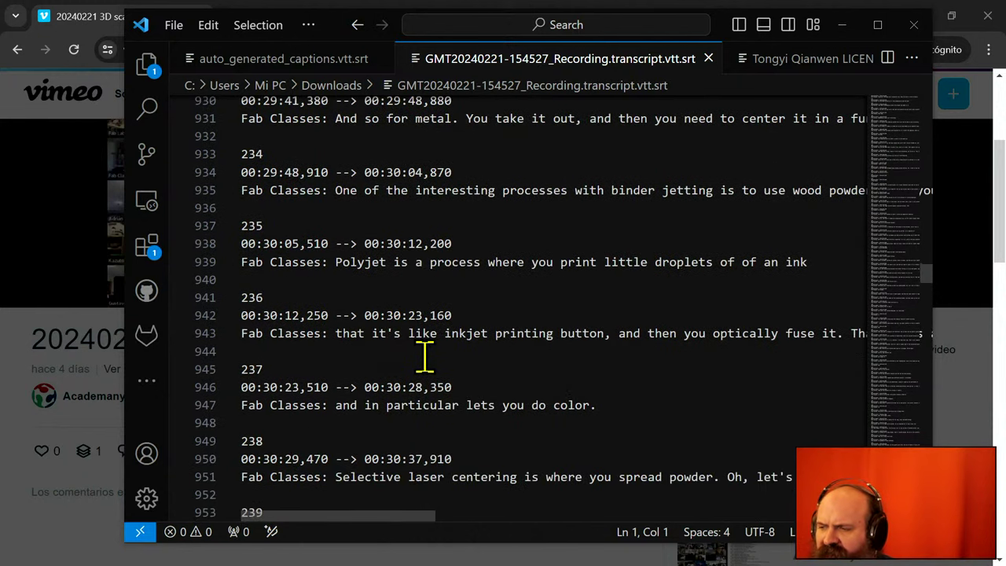
scroll(425, 357, down, 2)
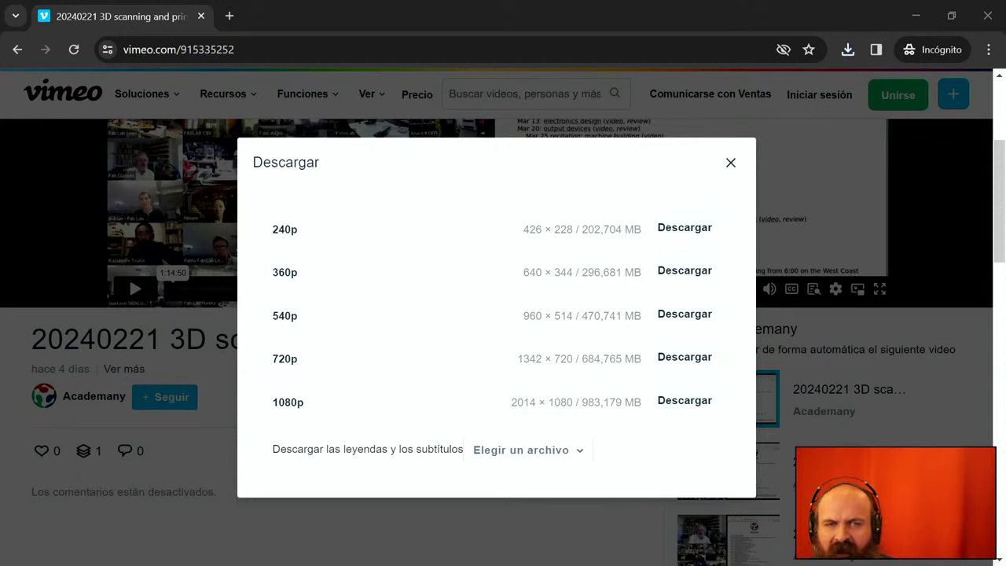
- Check Chrome's recent downloads, including the finished 540p video, then minimize the browser
click(849, 52)
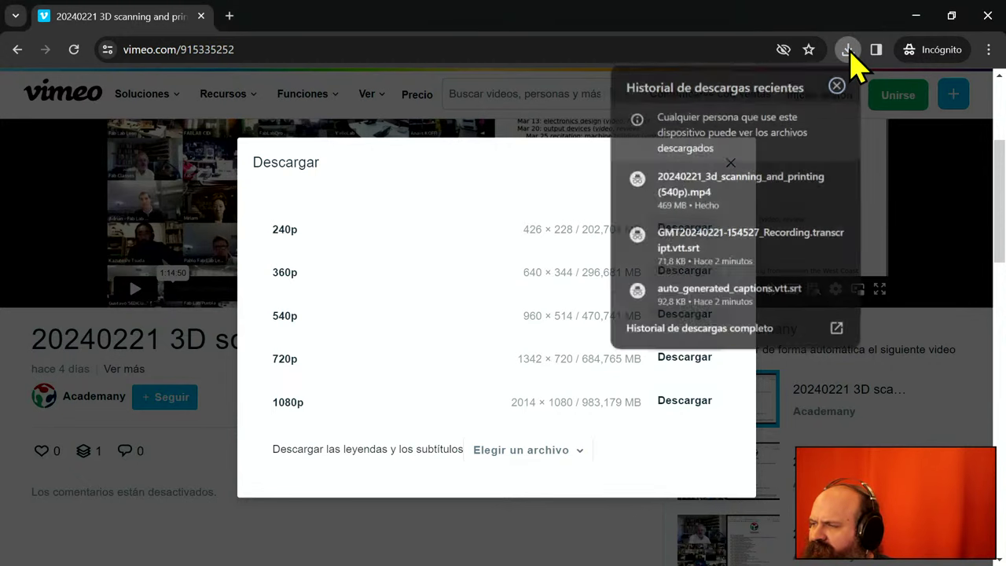
click(917, 25)
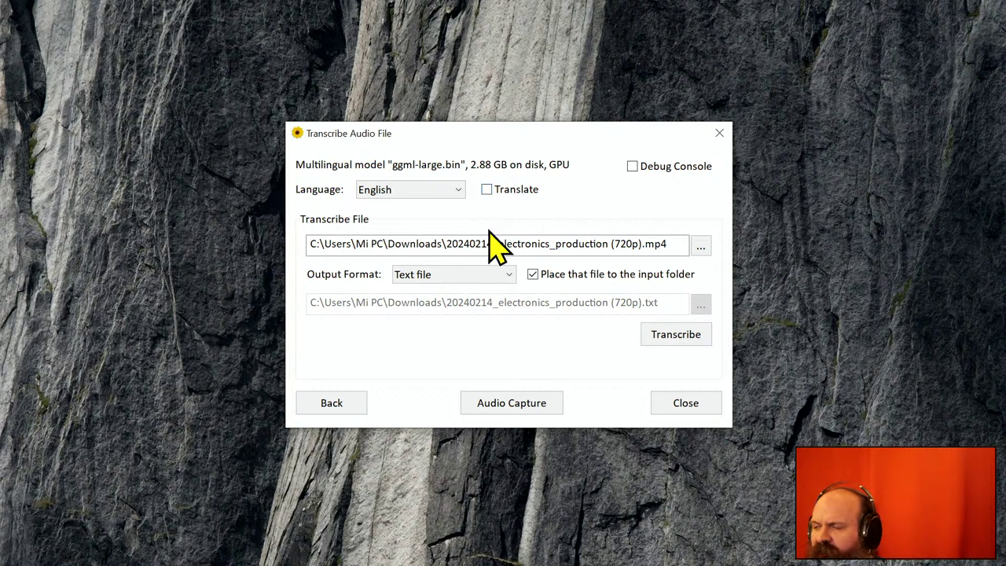
- Set 20240221_3d_scanning_and_printing (540p).mp4 from Downloads as the transcription input and list the output formats
click(702, 249)
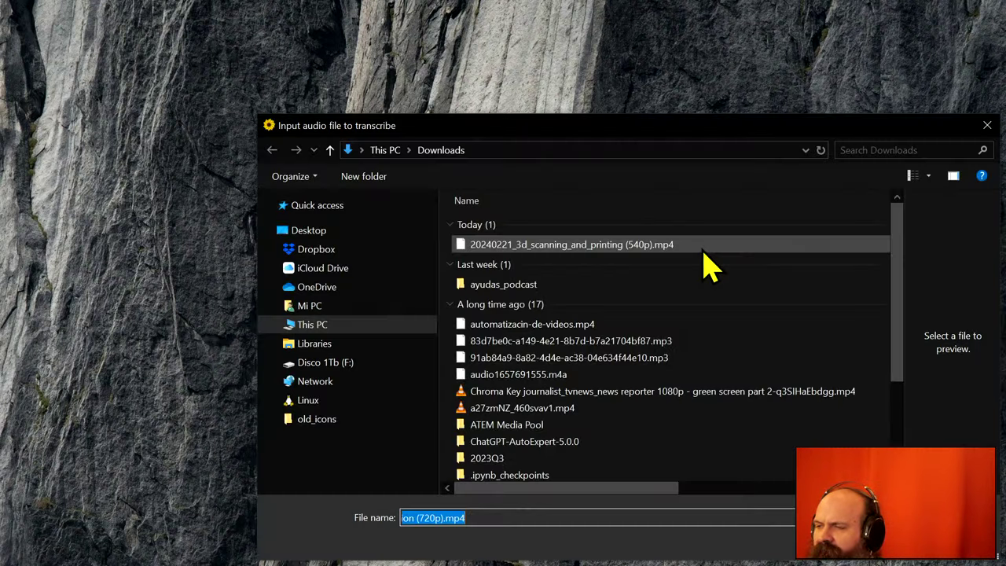
click(592, 246)
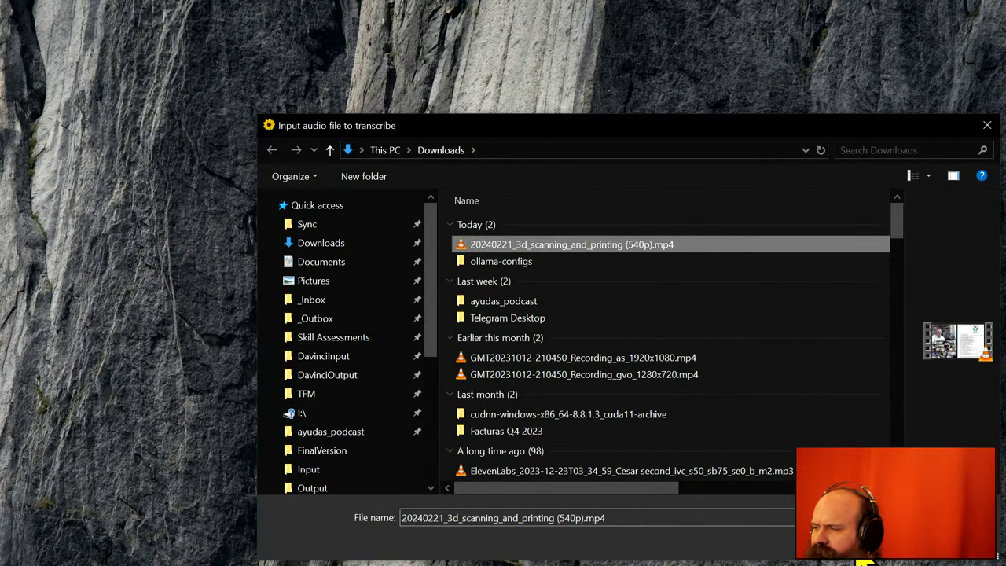
double_click(592, 245)
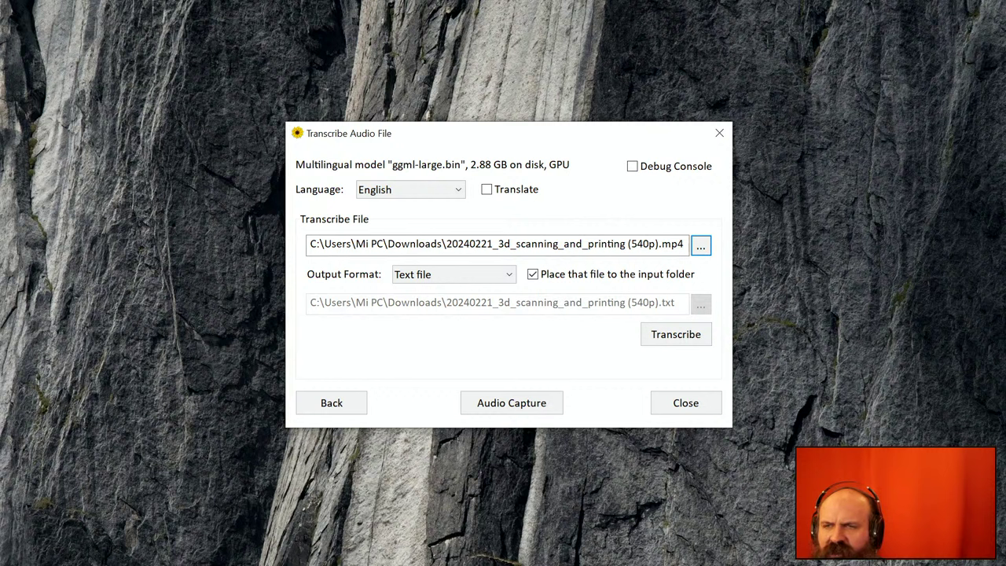
click(479, 275)
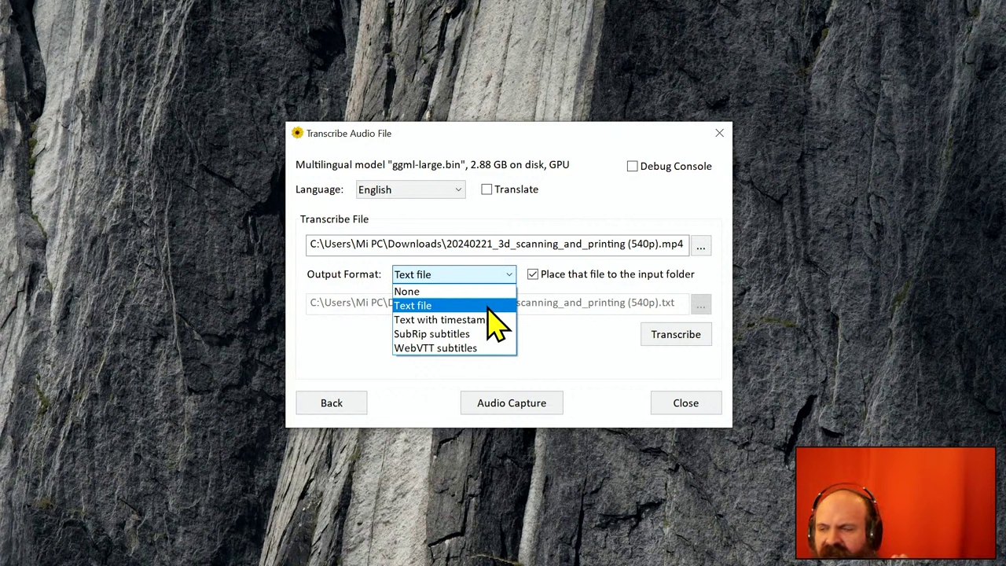
- Keep Text file output and start transcribing the 3D scanning and printing lecture
click(488, 307)
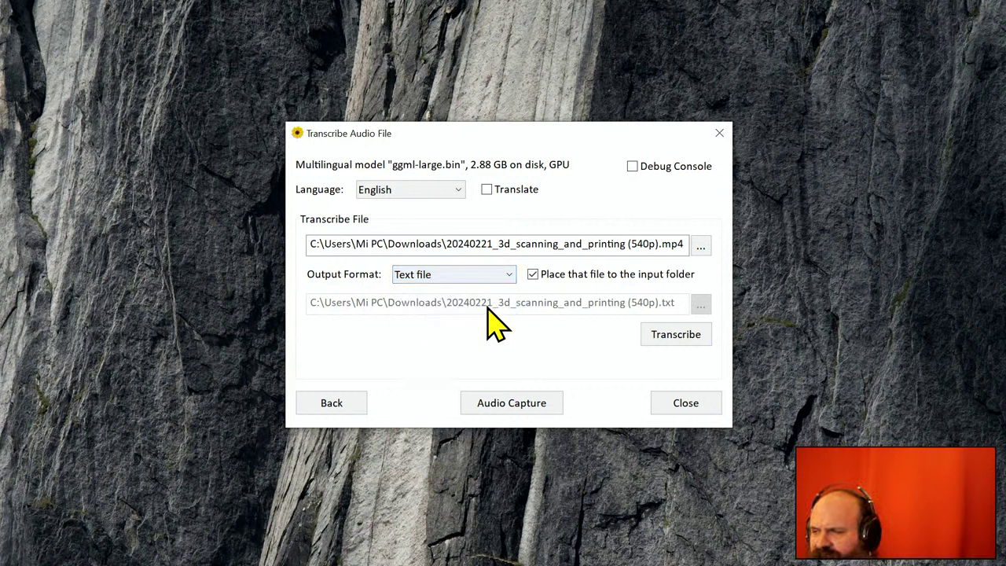
click(692, 334)
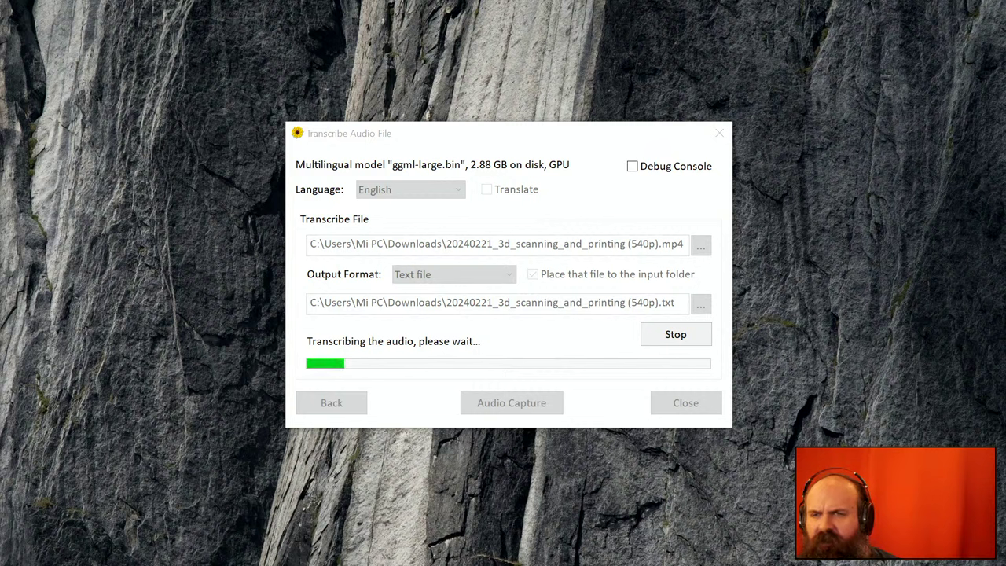
- Bring WhisperDesktop's Transcribe Audio File dialog to the front while the lecture keeps transcribing
click(558, 157)
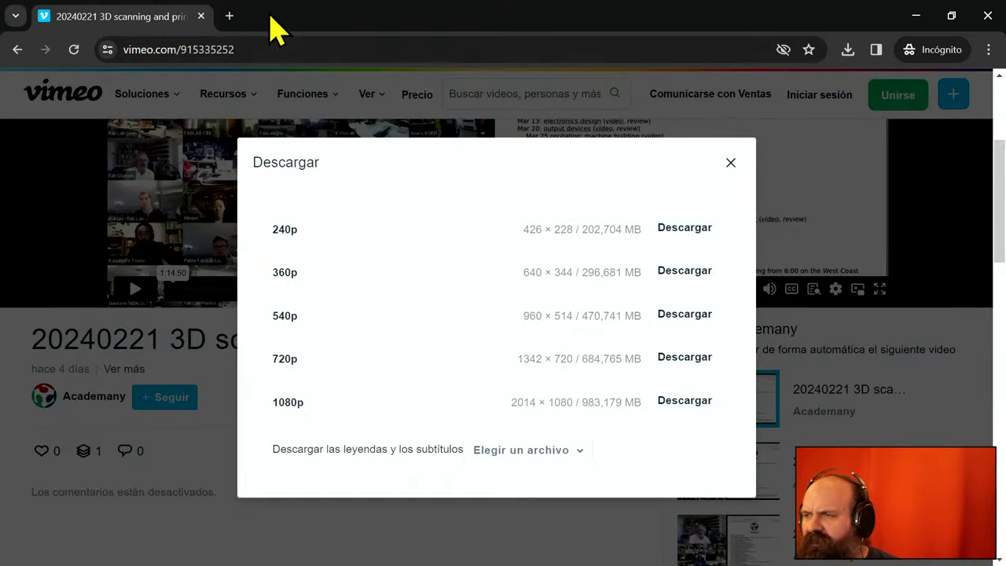
- Load pub.fabcloud.io/project/expert-network-map/ in a new incognito tab and scroll to its network graph
click(230, 16)
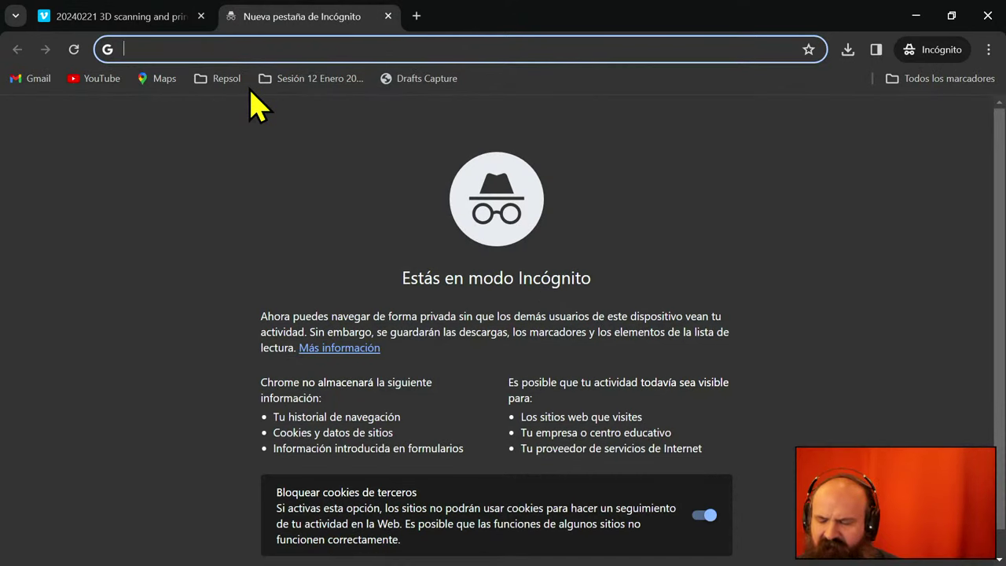
text(https://pub.fabcloud.io/project/expert-network-map/)
key(Return)
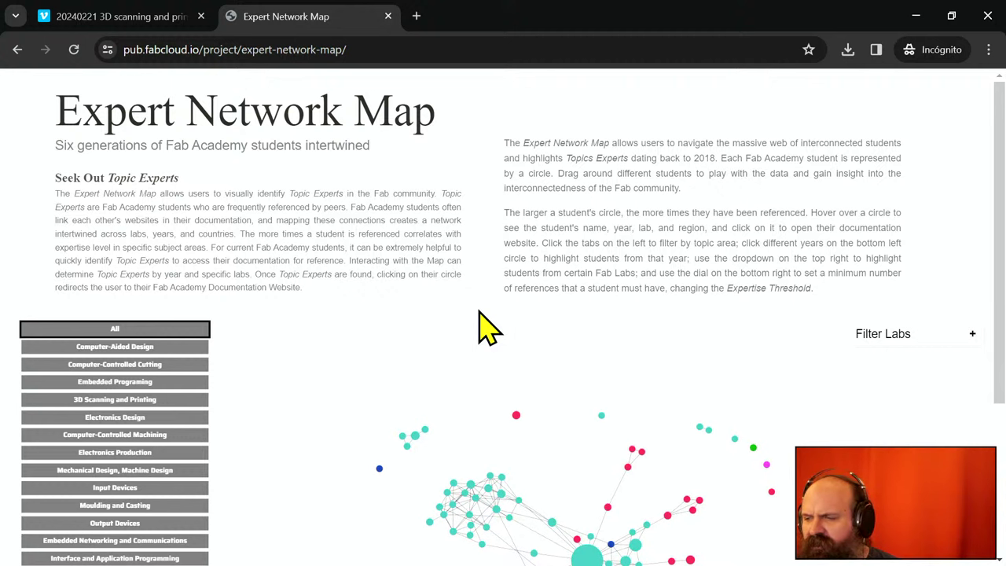
scroll(488, 327, down, 3)
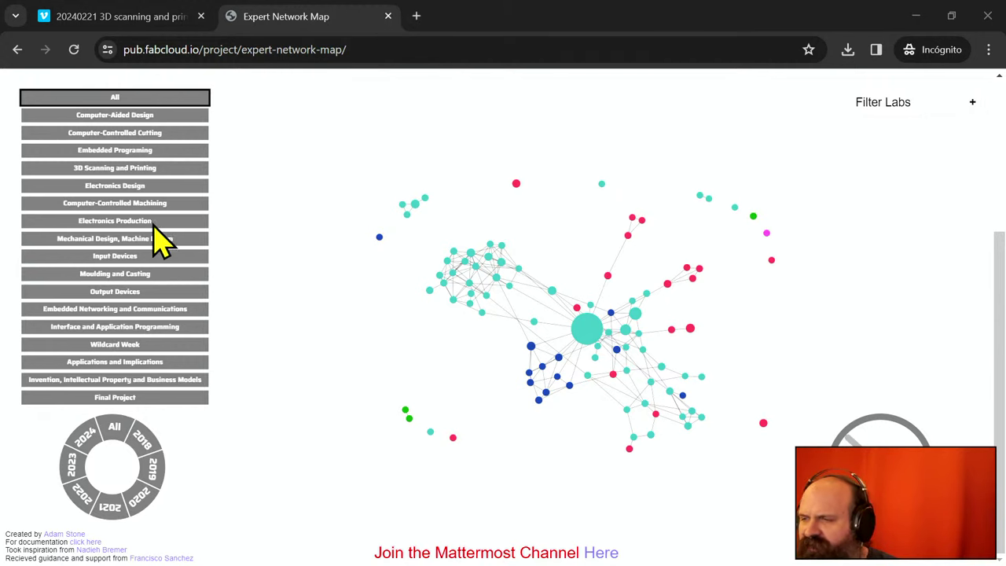
- Filter the map to 3D Scanning and Printing and read several students' info bubbles
click(147, 167)
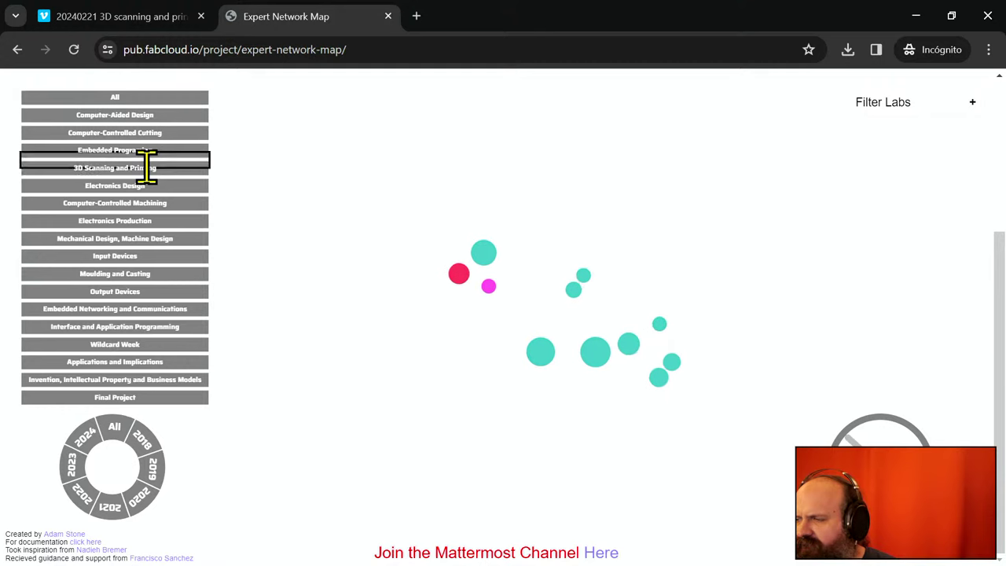
mouse_move(508, 275)
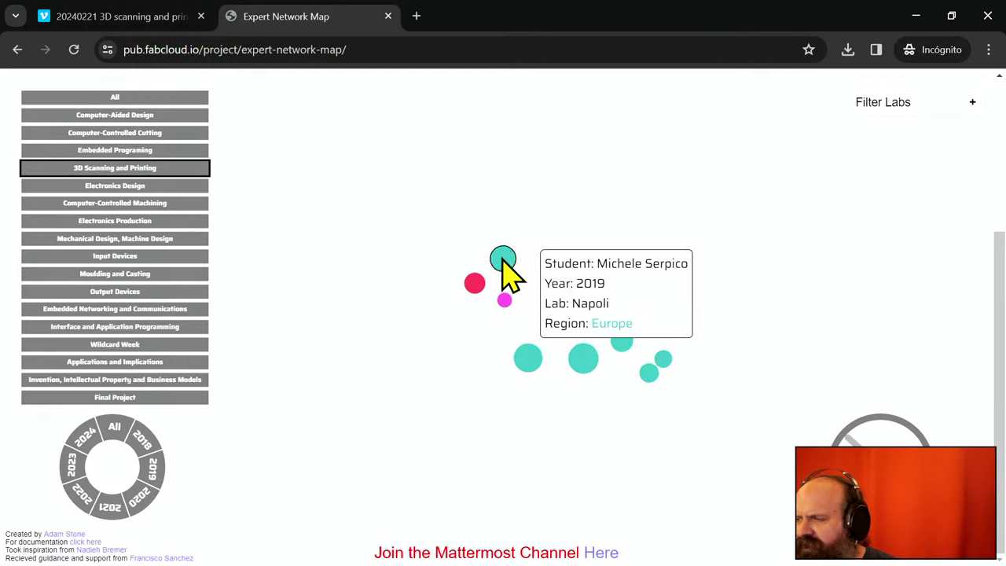
mouse_move(575, 287)
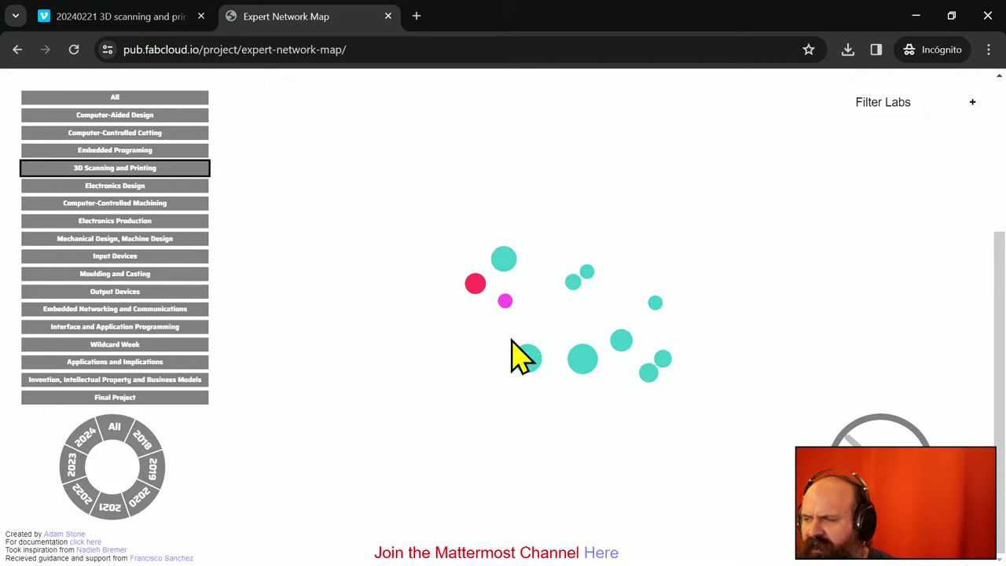
mouse_move(527, 364)
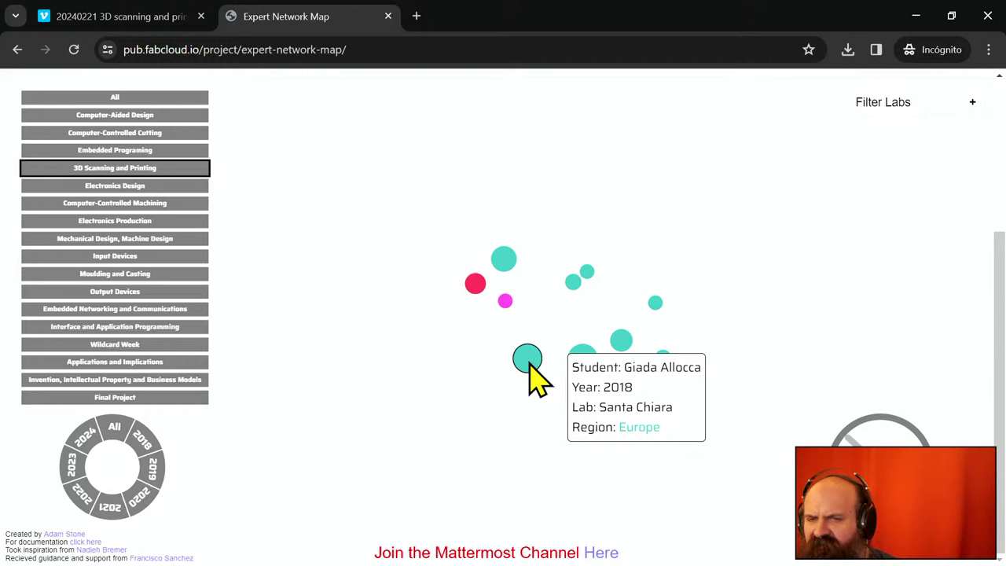
mouse_move(583, 362)
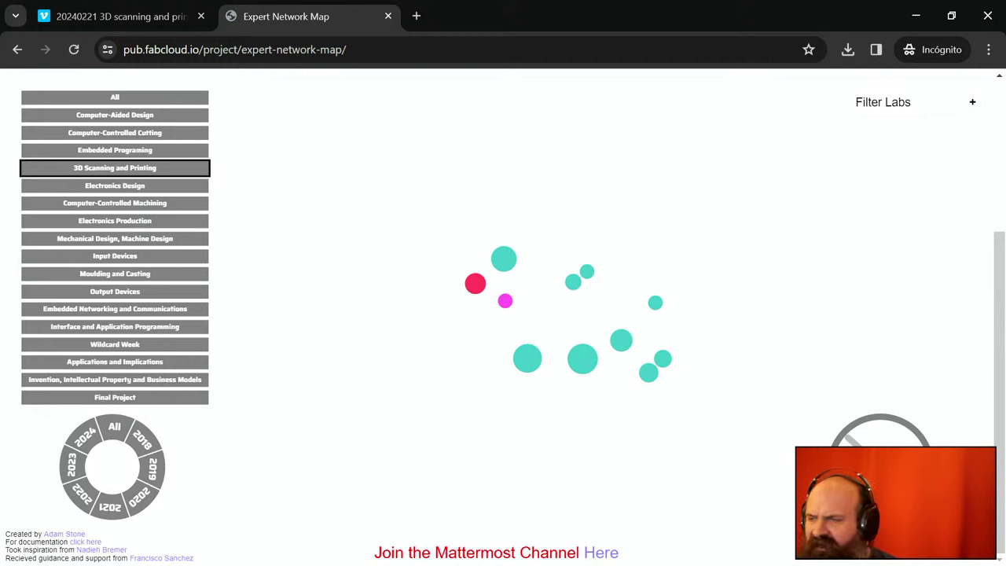
- Open the 2019 Napoli student's Fab Academy page from a map node, then return to the map
click(503, 264)
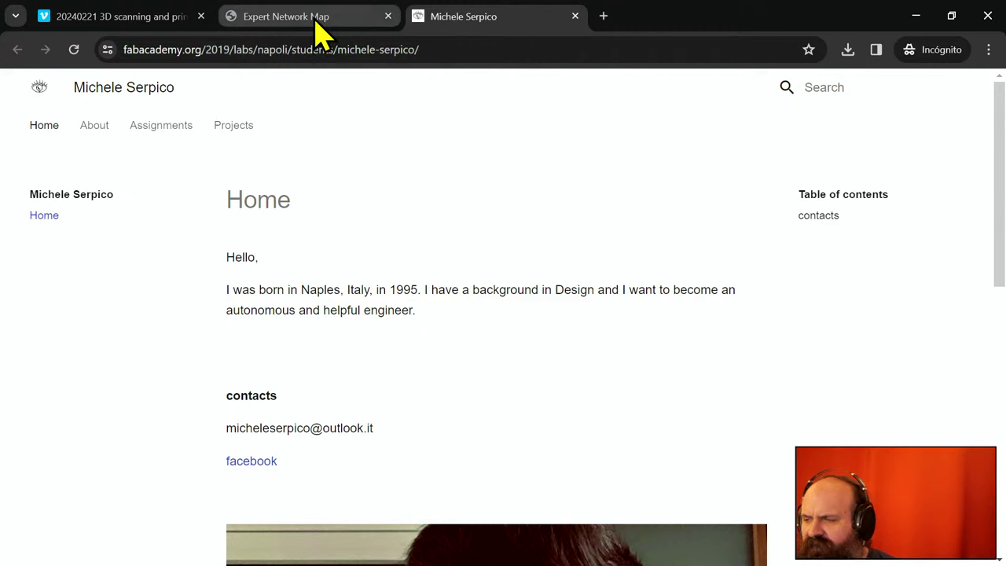
mouse_move(316, 22)
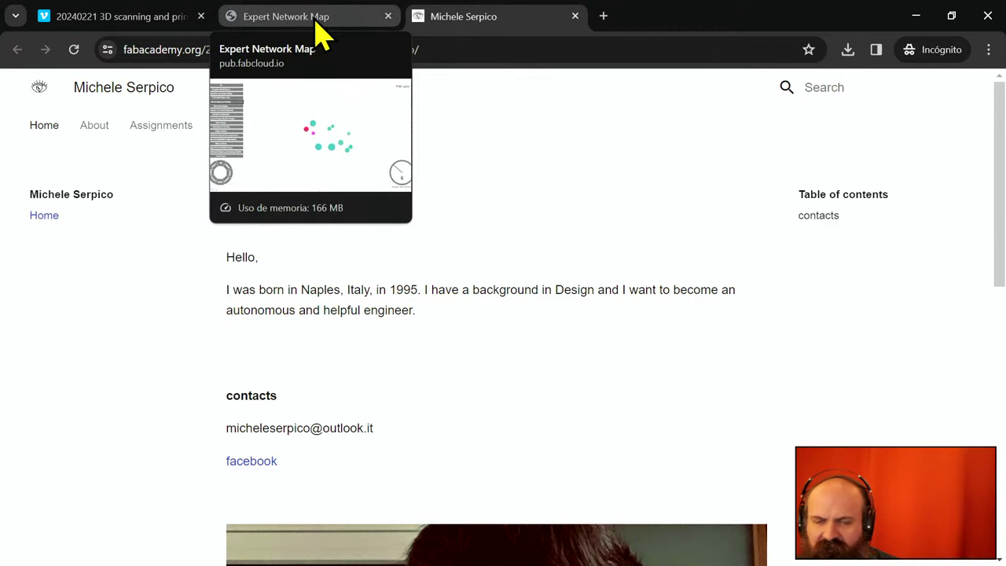
click(322, 32)
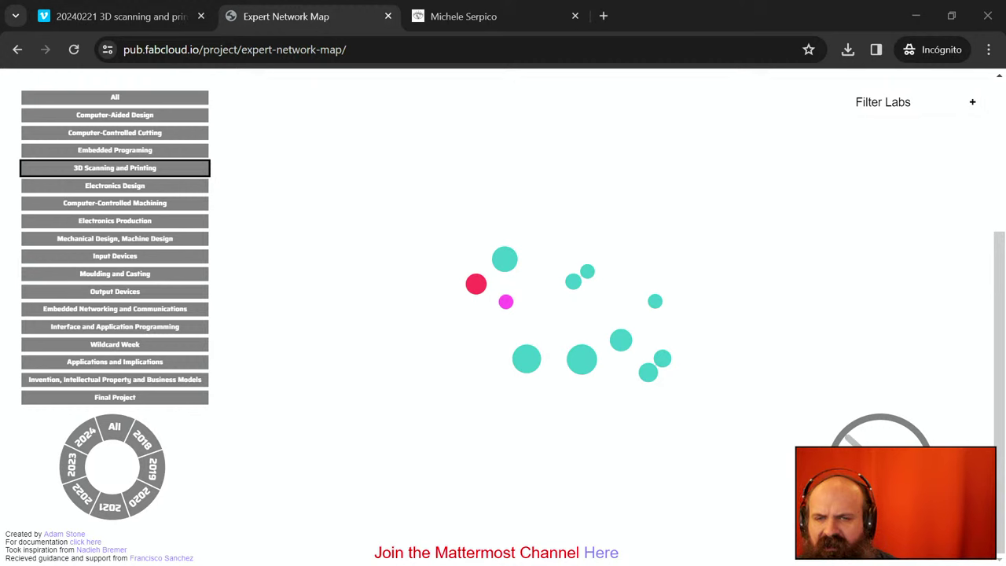
- Open three pasted Fab Academy pages in new tabs: two week 5 pages and the 2019 week06 page
click(604, 16)
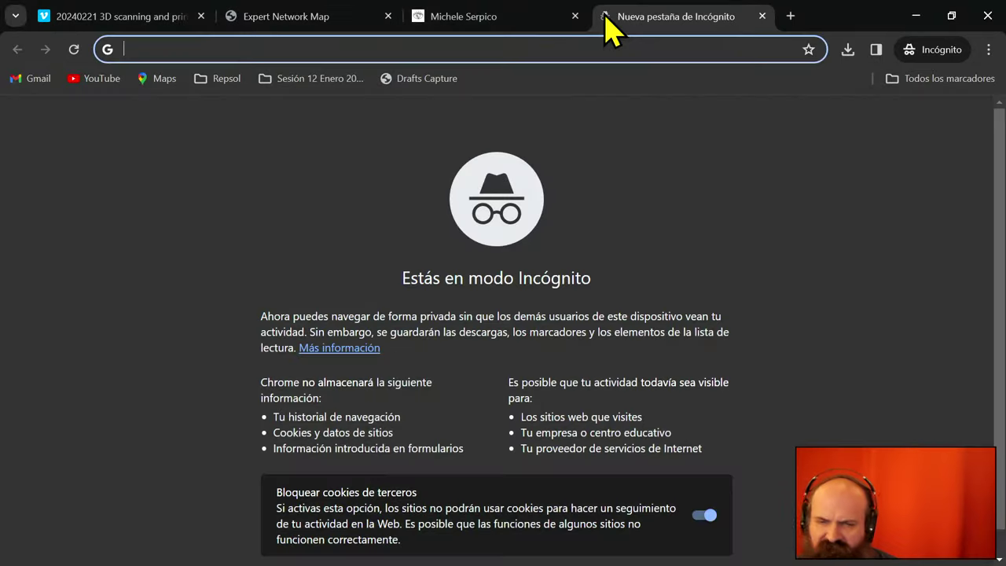
key(Return)
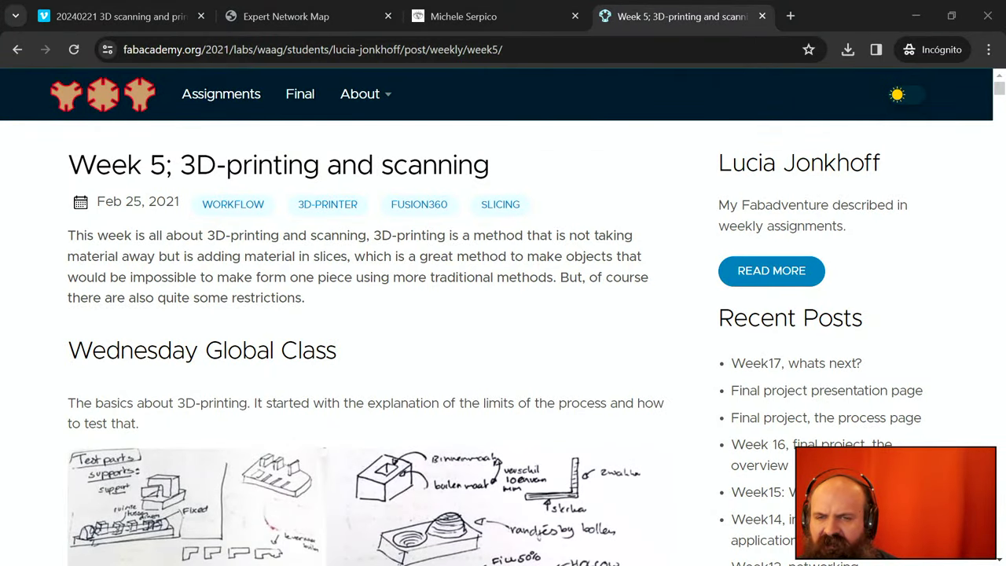
click(791, 17)
key(Return)
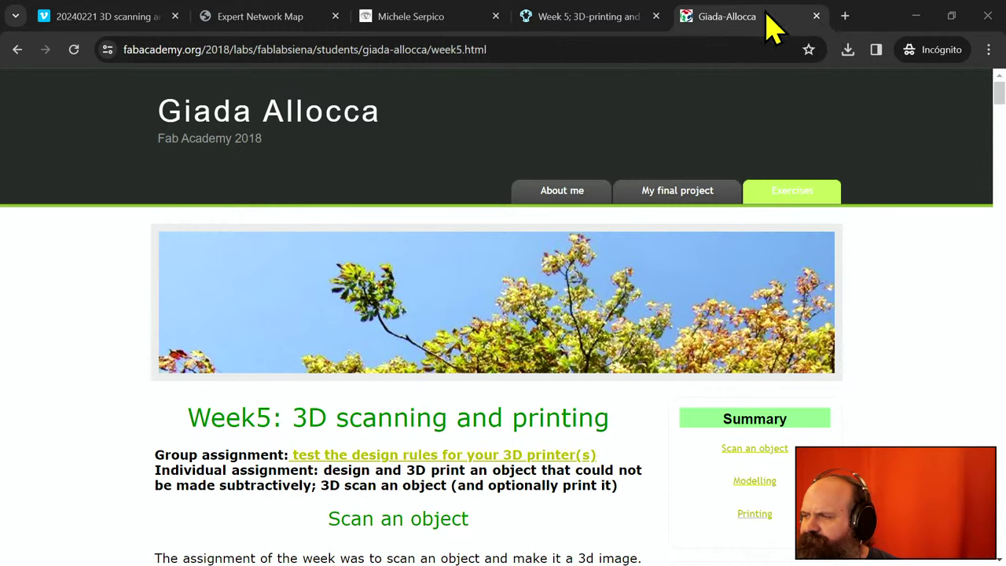
click(844, 16)
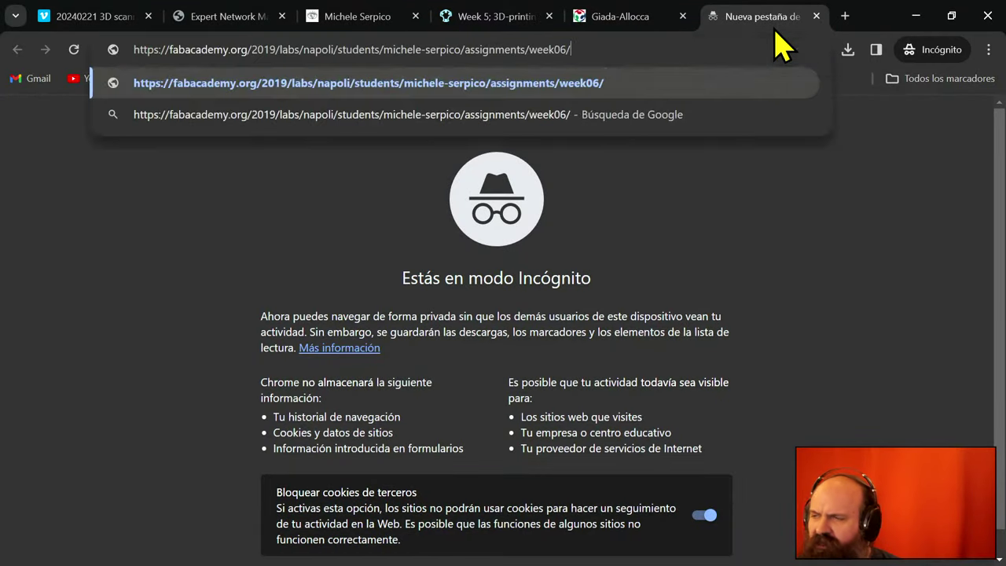
key(Return)
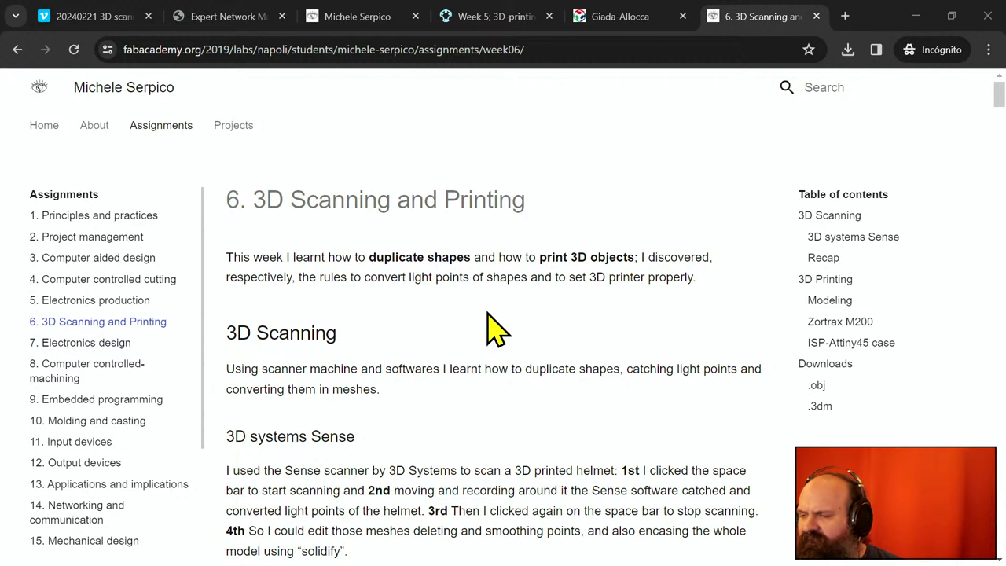
- Scroll the week 6 page down to its Downloads: helmet.obj and Attiny45.ISP.case.3dm
scroll(488, 326, down, 4)
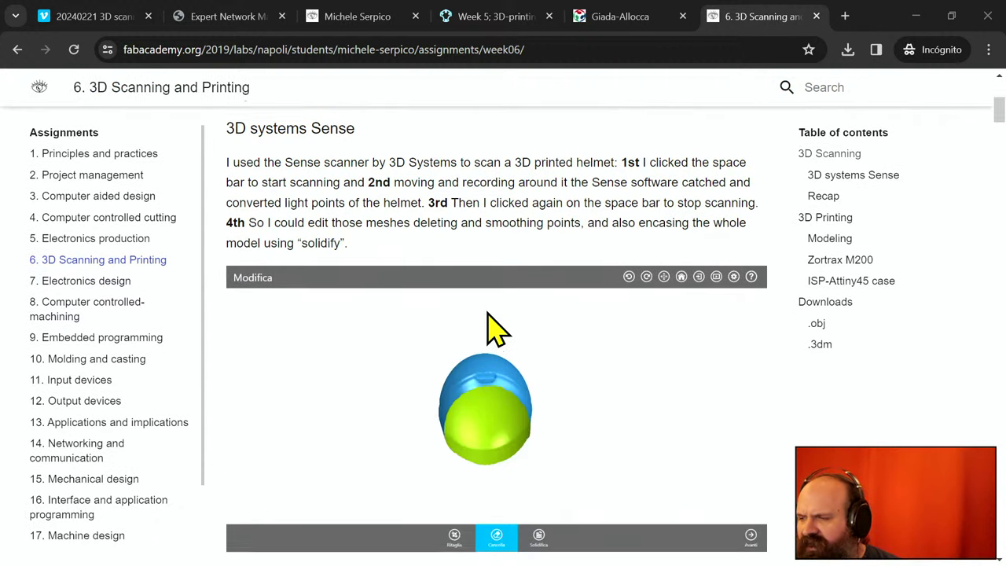
scroll(488, 327, down, 8)
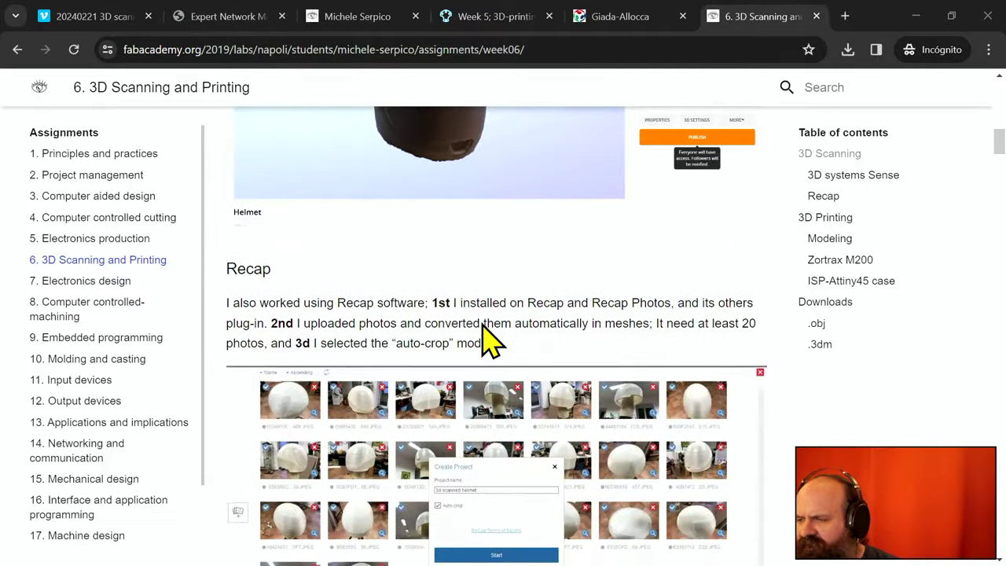
scroll(487, 338, down, 10)
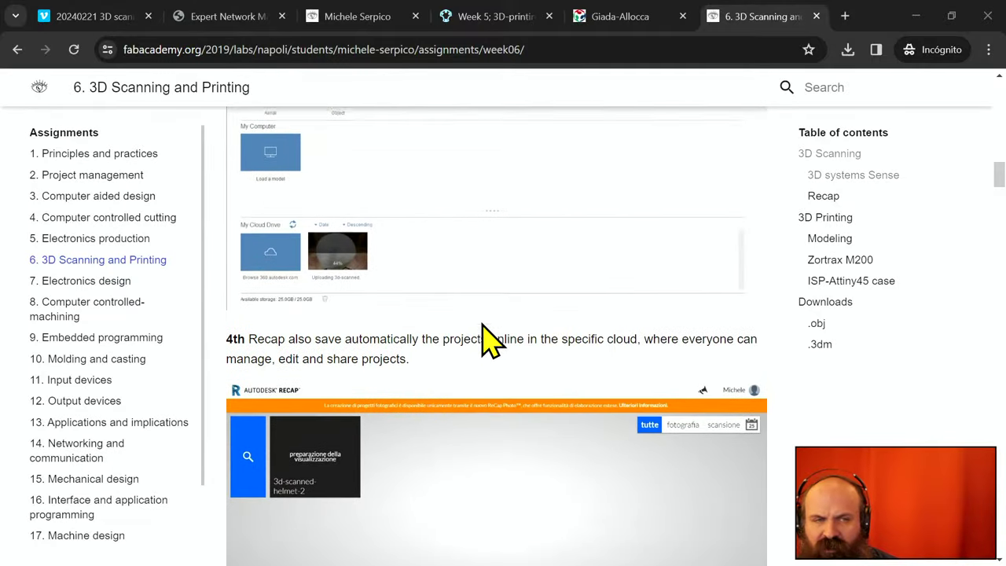
scroll(488, 338, down, 11)
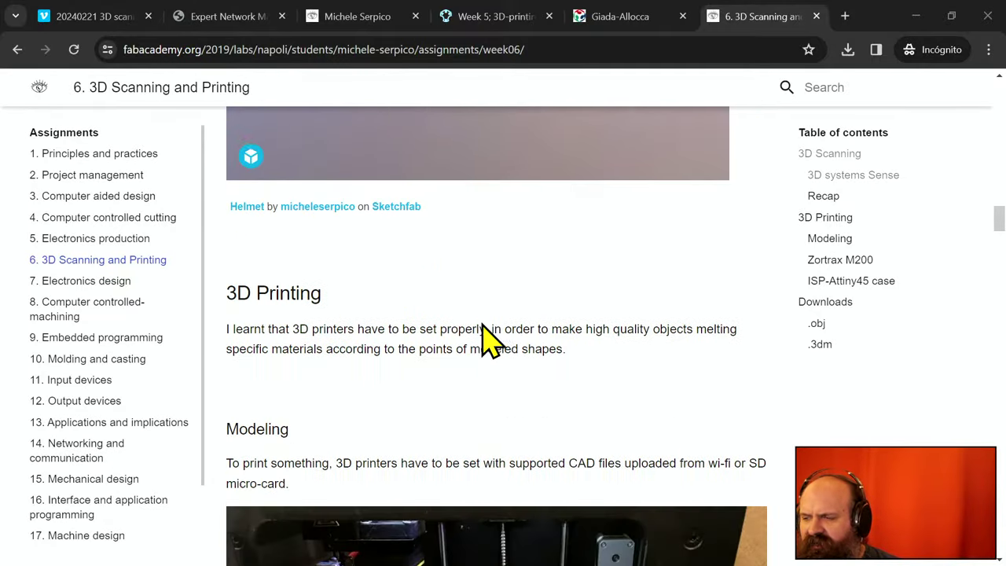
scroll(489, 340, down, 6)
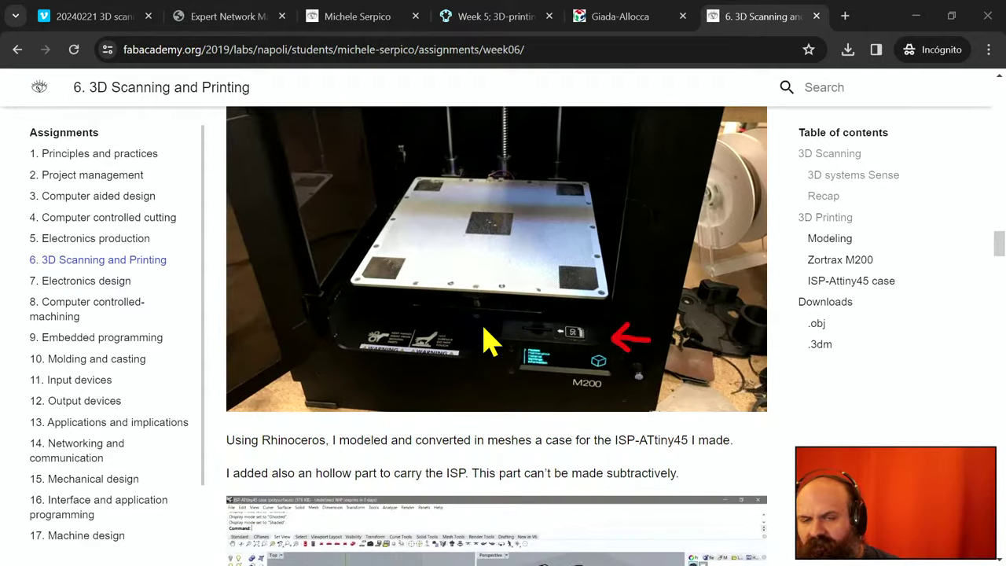
scroll(490, 339, down, 3)
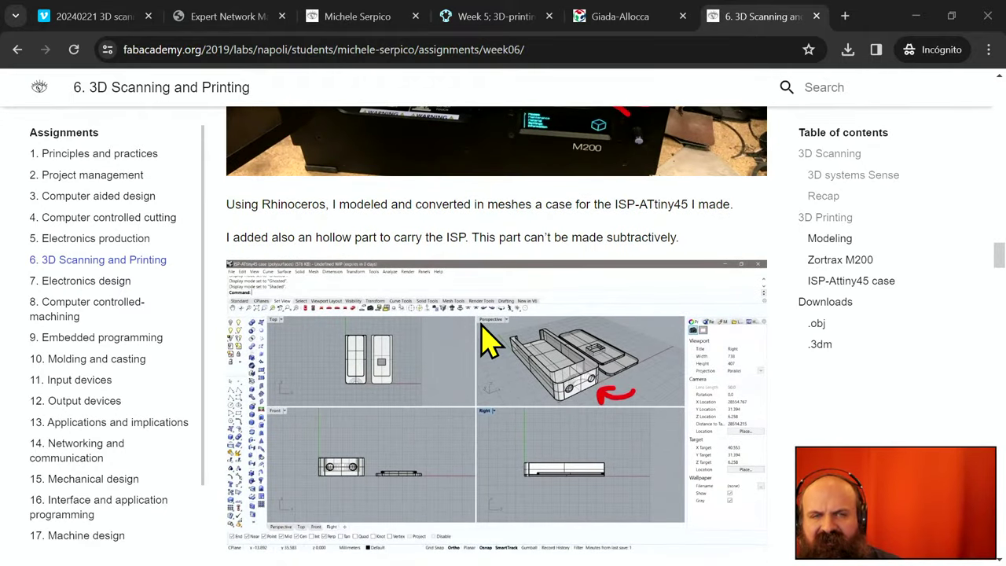
scroll(483, 329, down, 3)
scroll(489, 339, down, 3)
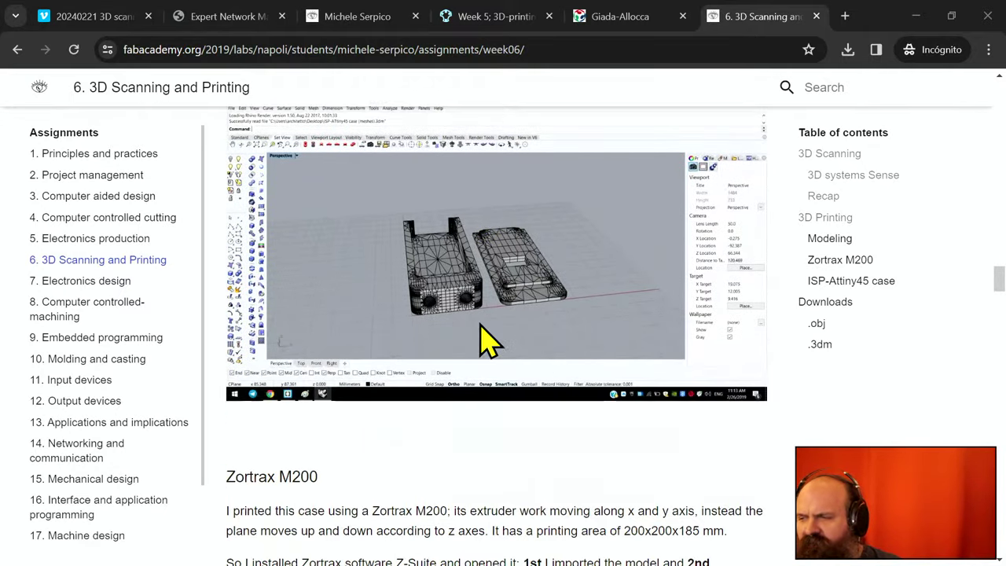
scroll(481, 338, down, 4)
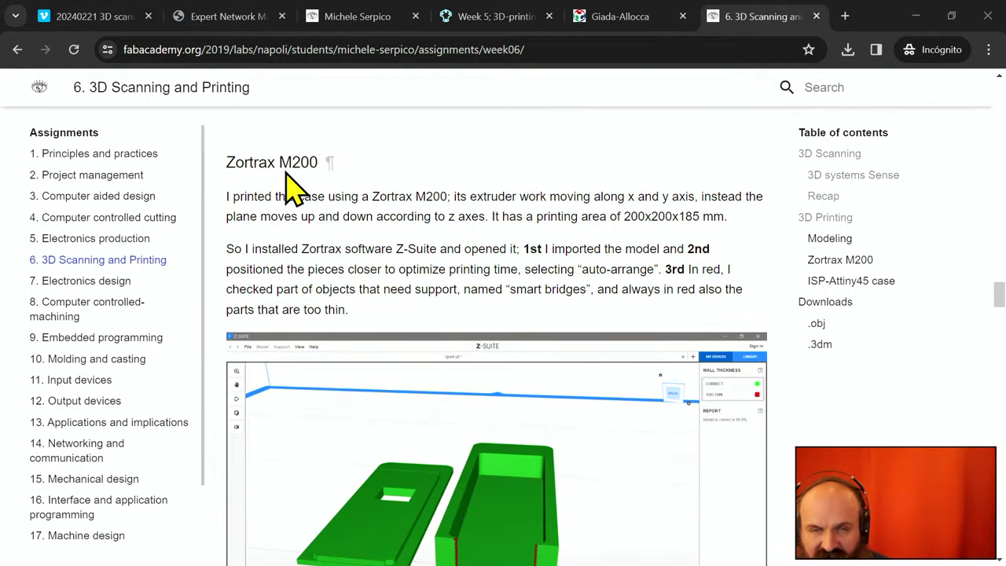
scroll(295, 185, down, 6)
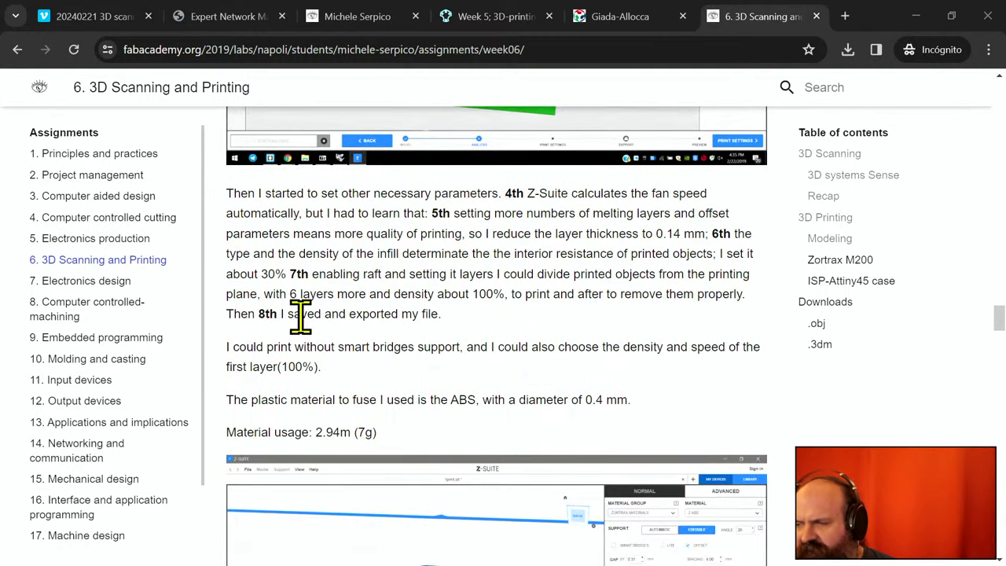
scroll(323, 346, down, 8)
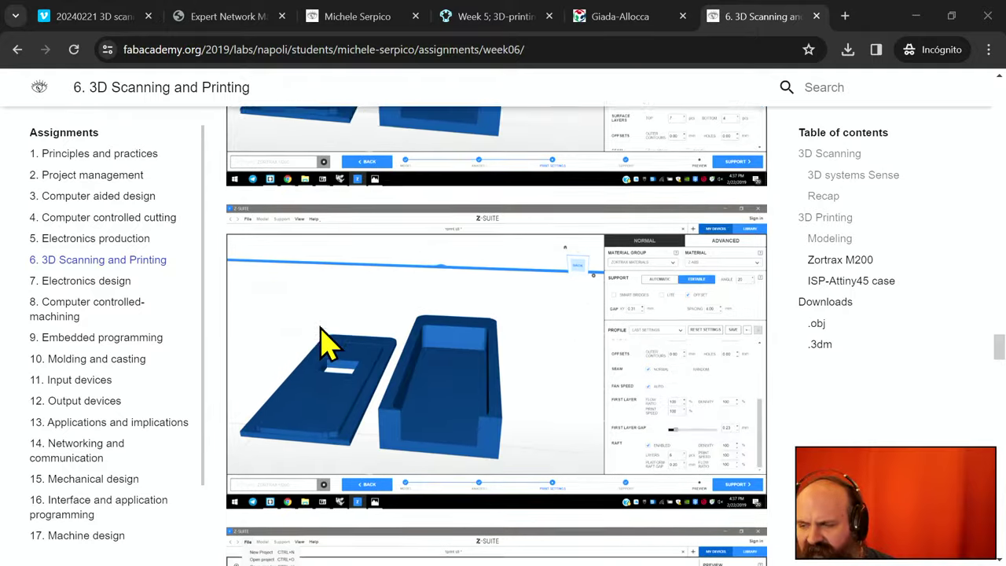
scroll(326, 343, down, 12)
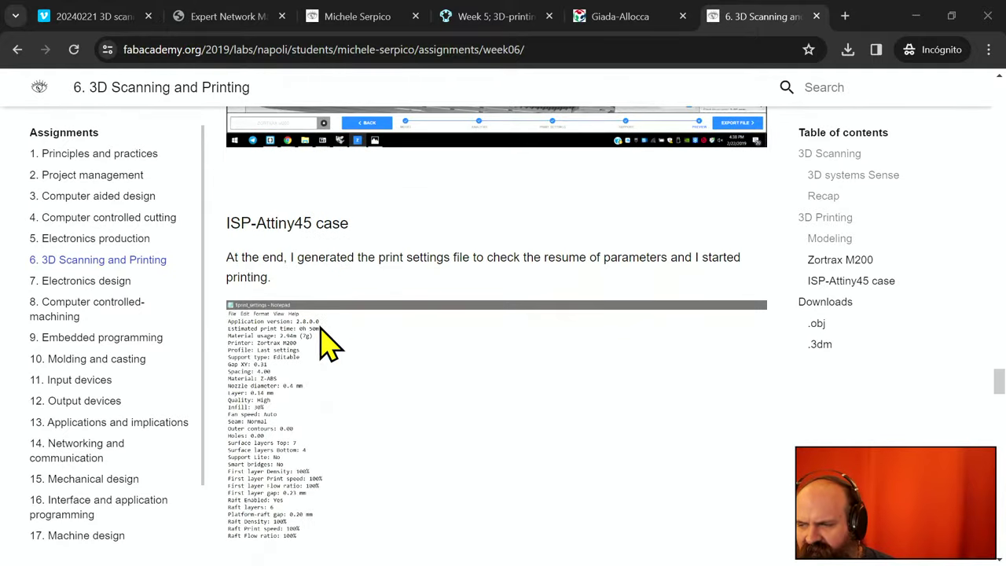
scroll(327, 344, down, 10)
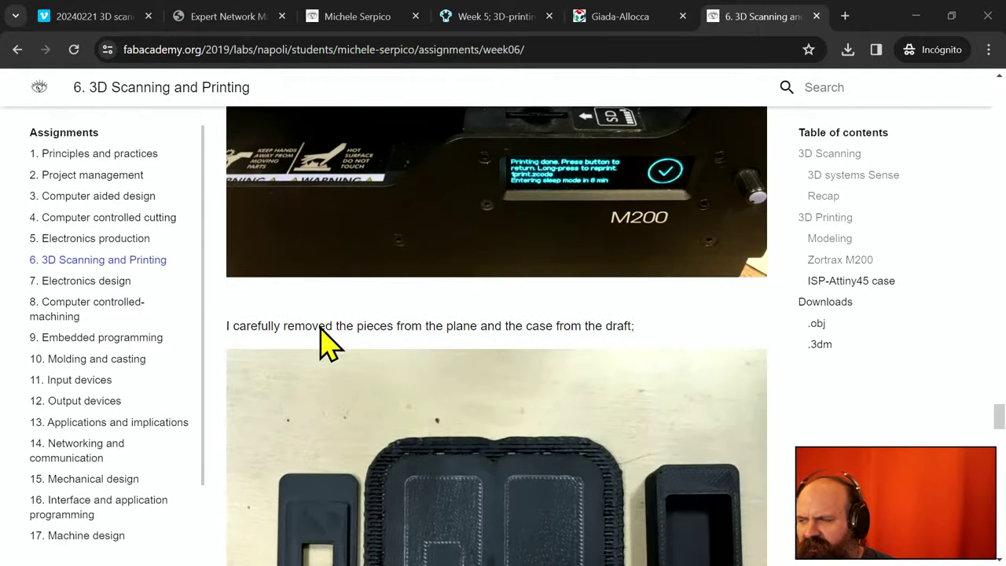
scroll(326, 343, down, 8)
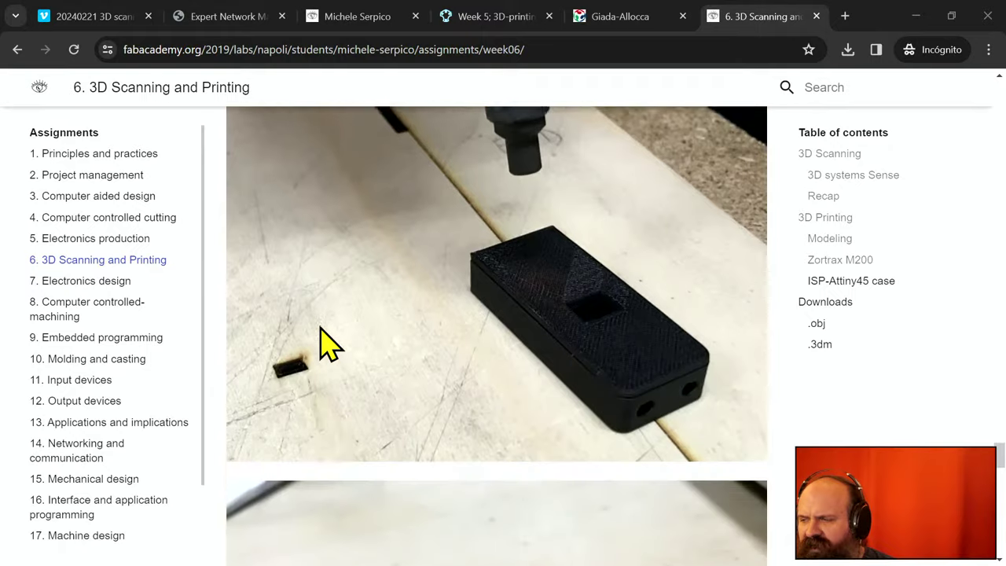
scroll(326, 344, down, 10)
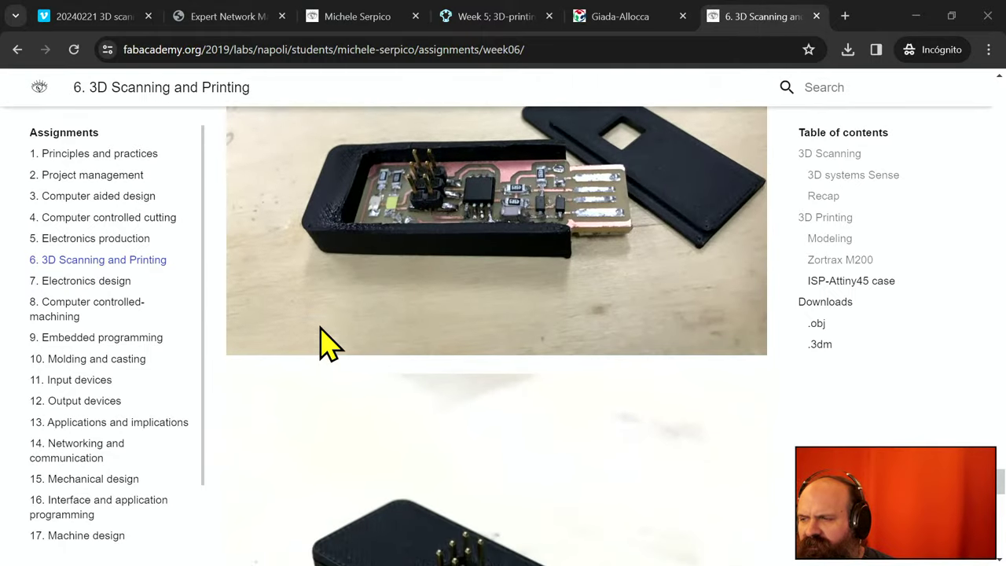
scroll(327, 344, down, 5)
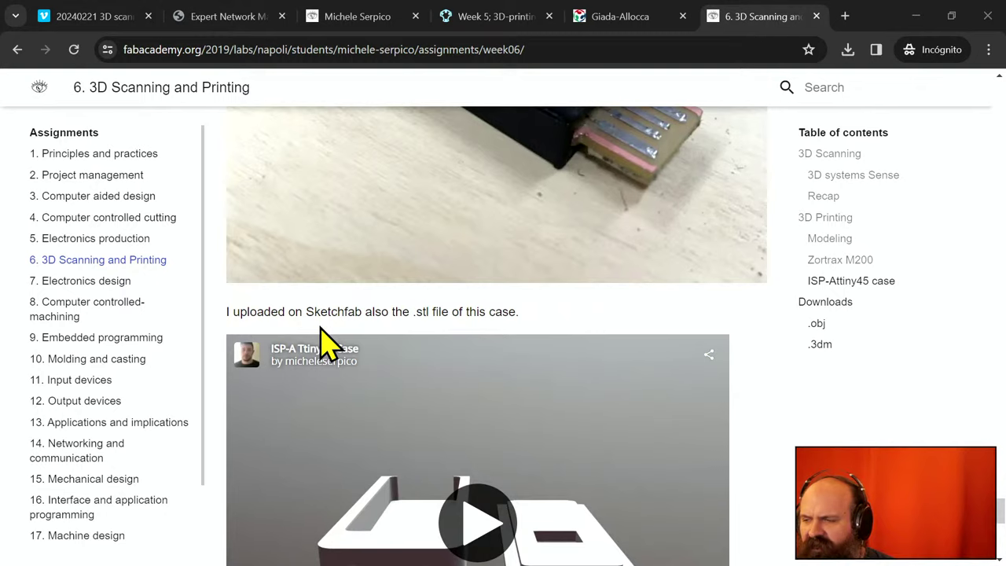
scroll(327, 344, down, 1)
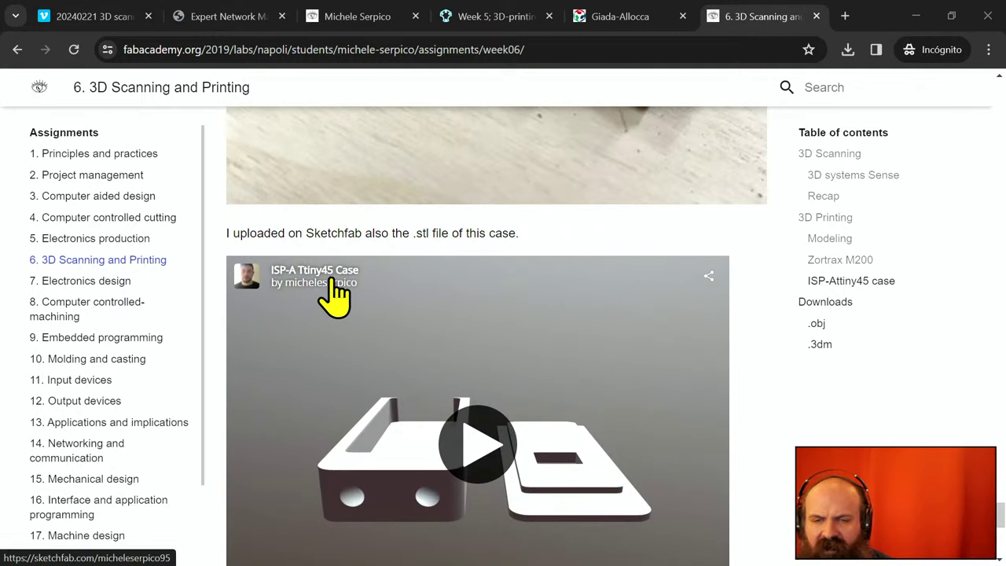
scroll(334, 297, down, 4)
scroll(334, 297, down, 3)
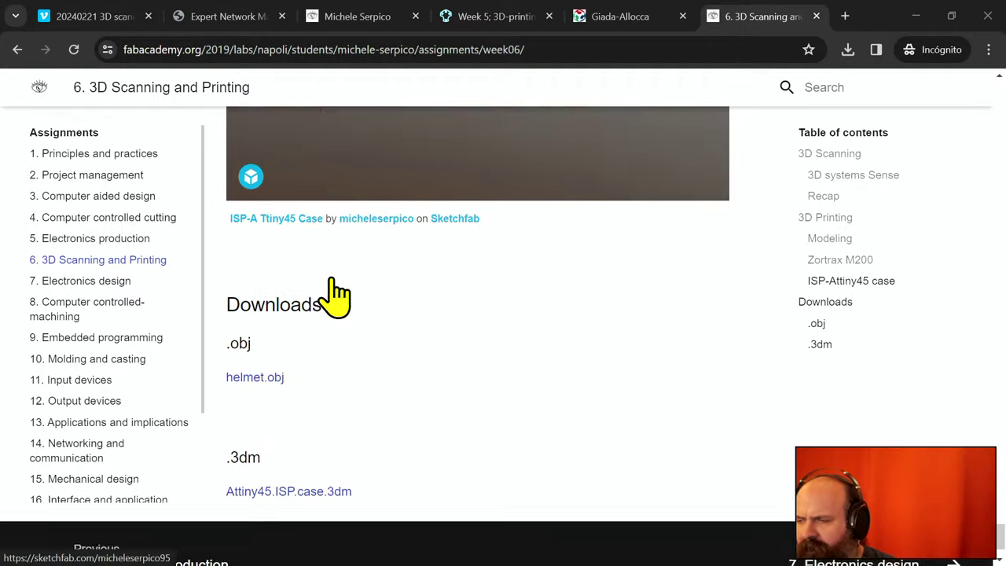
scroll(416, 340, up, 20)
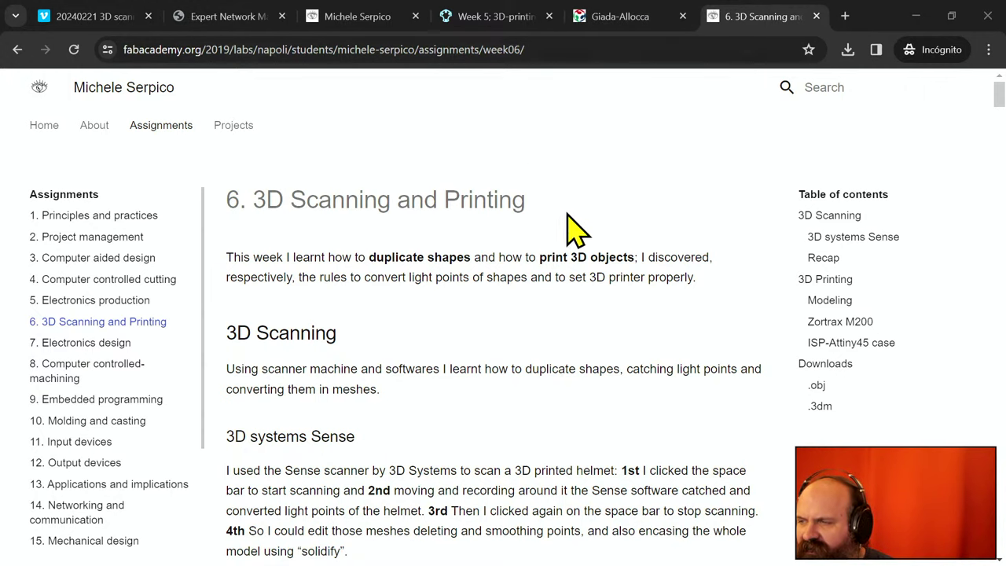
scroll(533, 241, down, 10)
scroll(532, 241, down, 15)
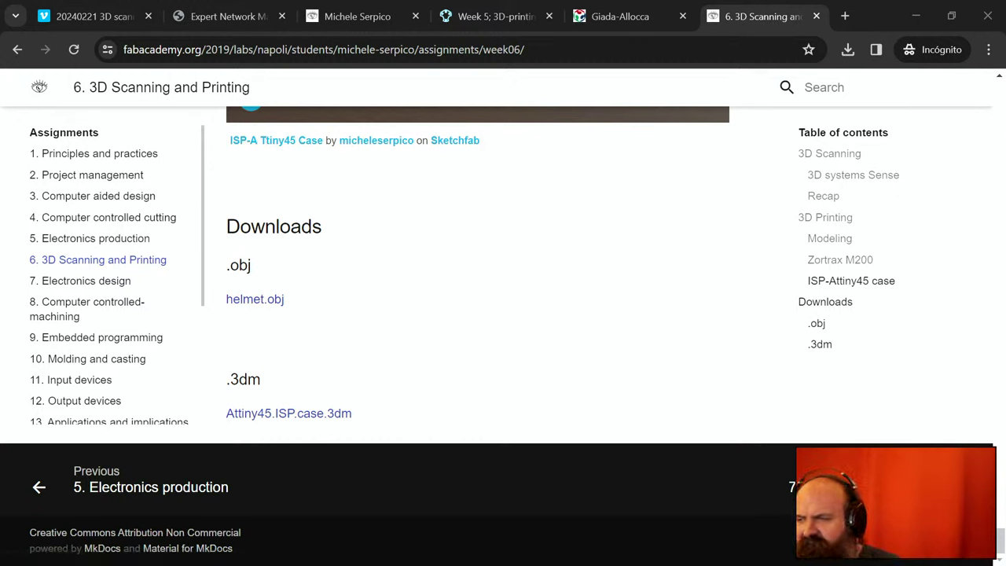
- Print the week 6 page with Guardar como PDF and save it in Downloads
click(426, 52)
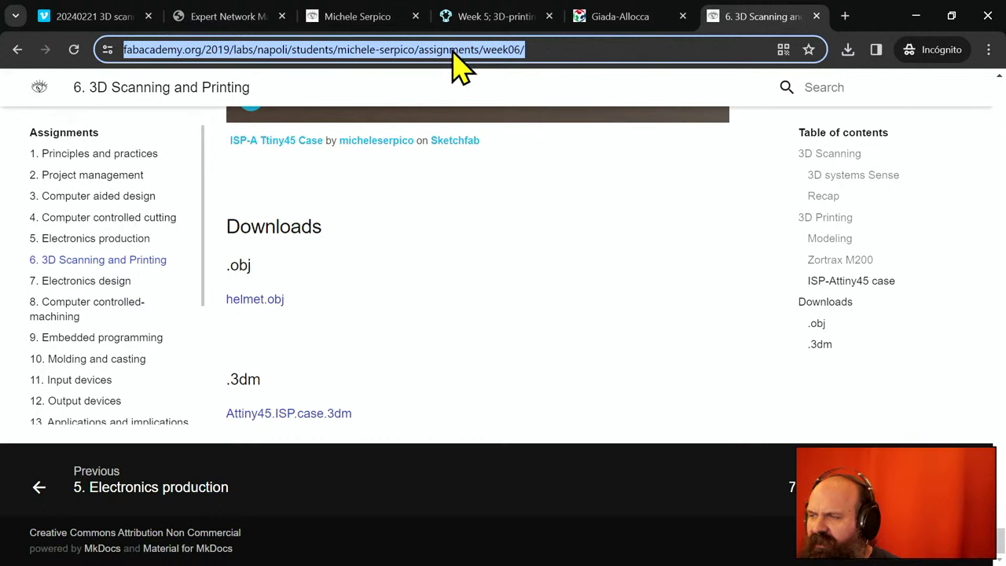
click(988, 51)
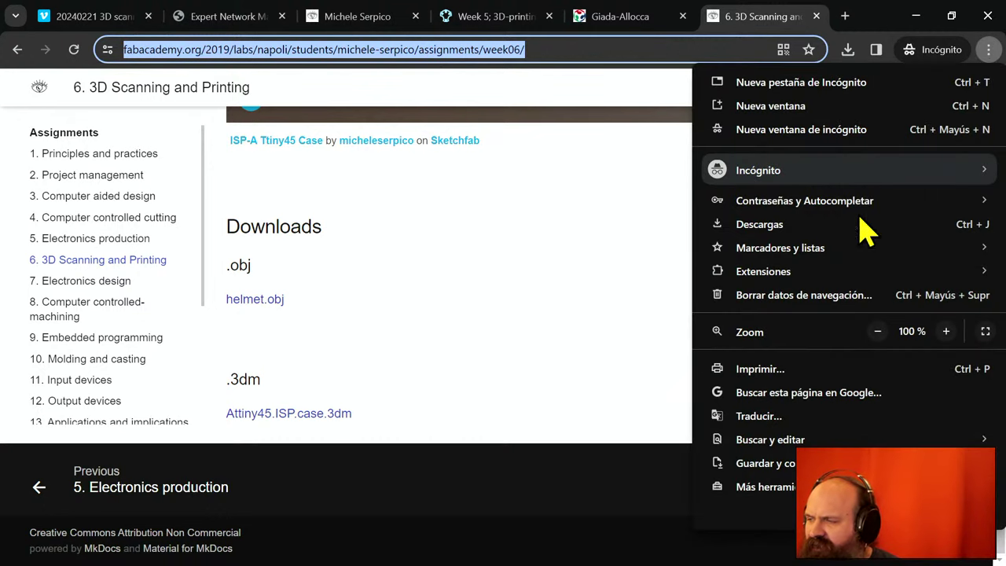
click(816, 370)
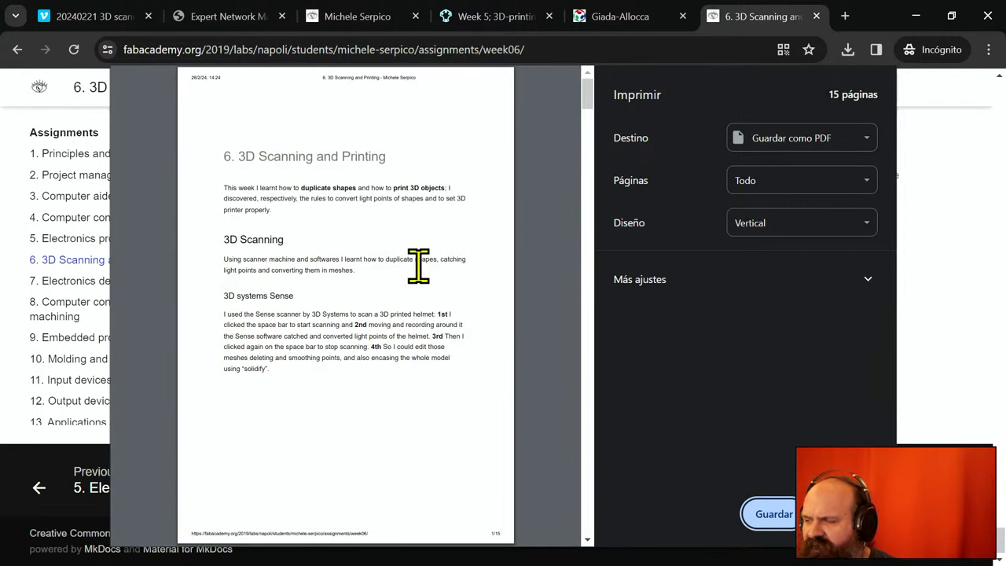
click(775, 515)
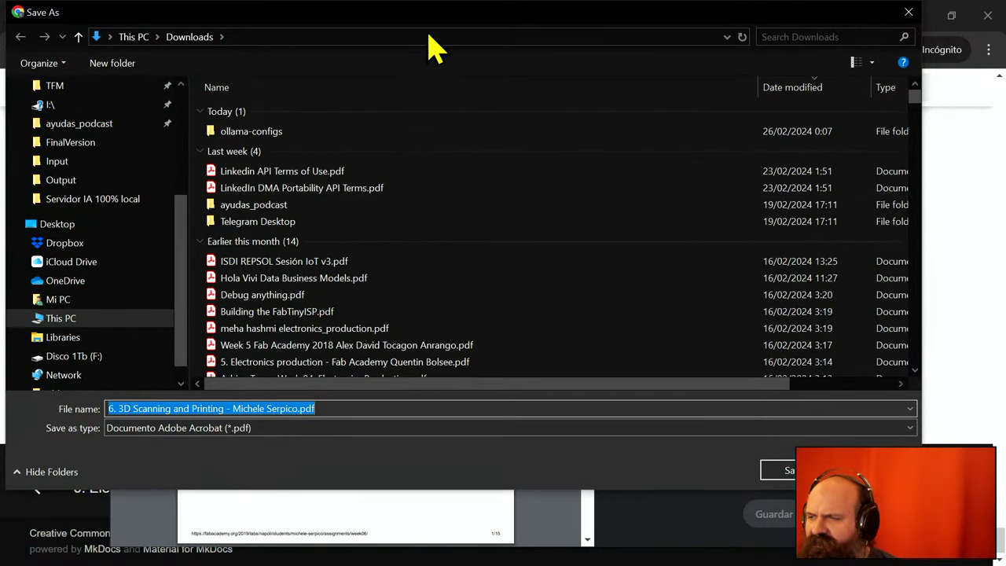
key(Return)
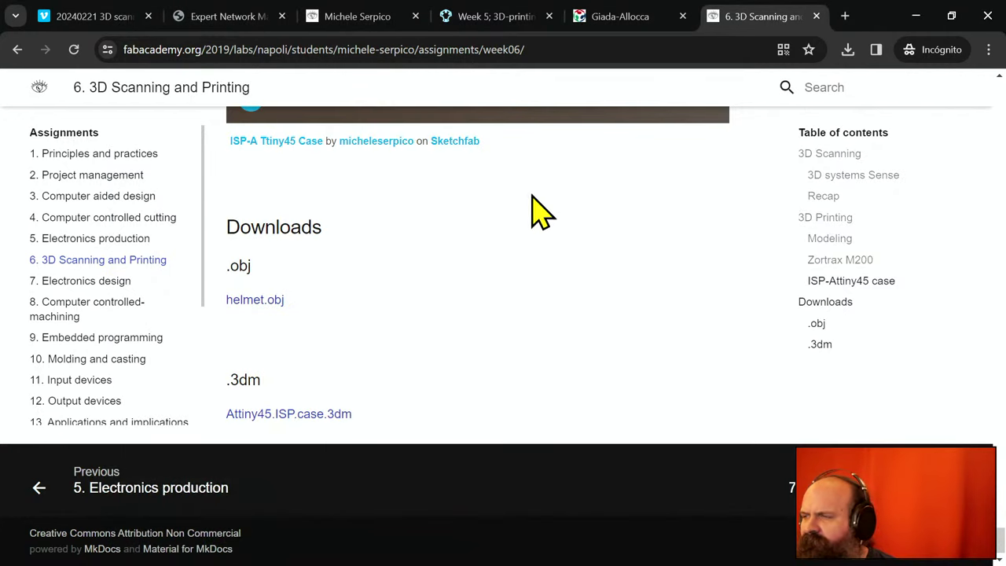
- Skim the 2018 Week5 page down to its footer and back to the top
click(649, 14)
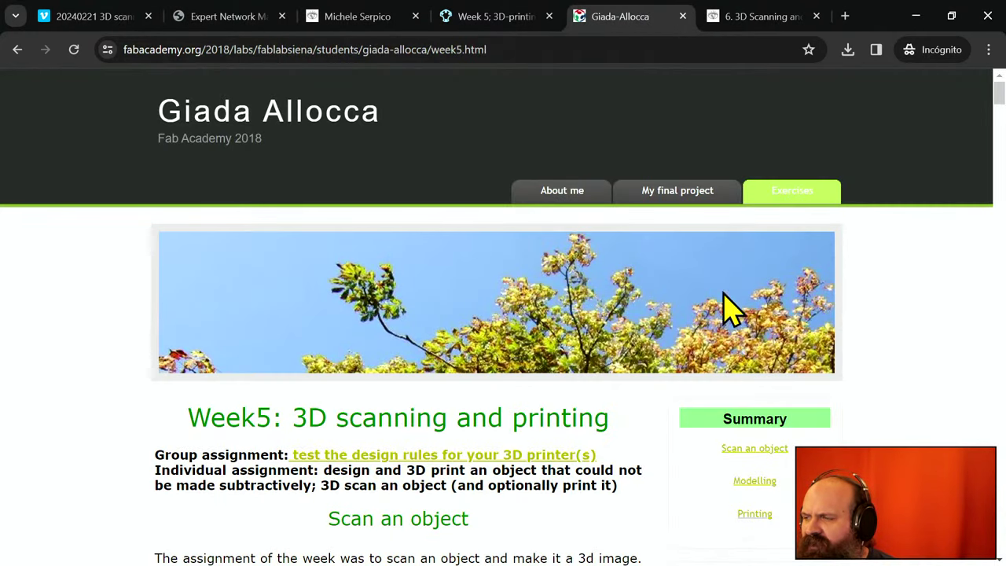
scroll(711, 333, down, 15)
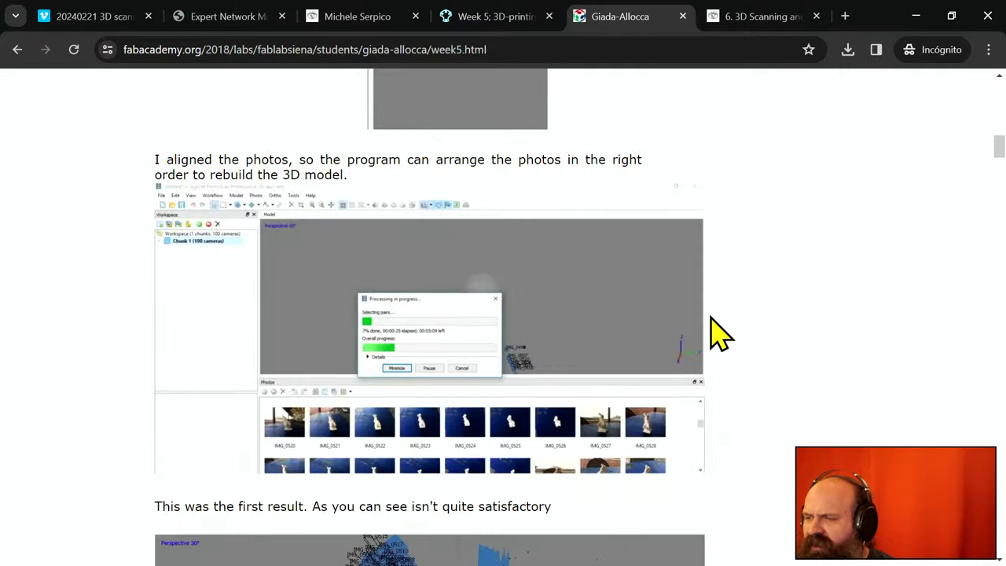
scroll(711, 332, down, 20)
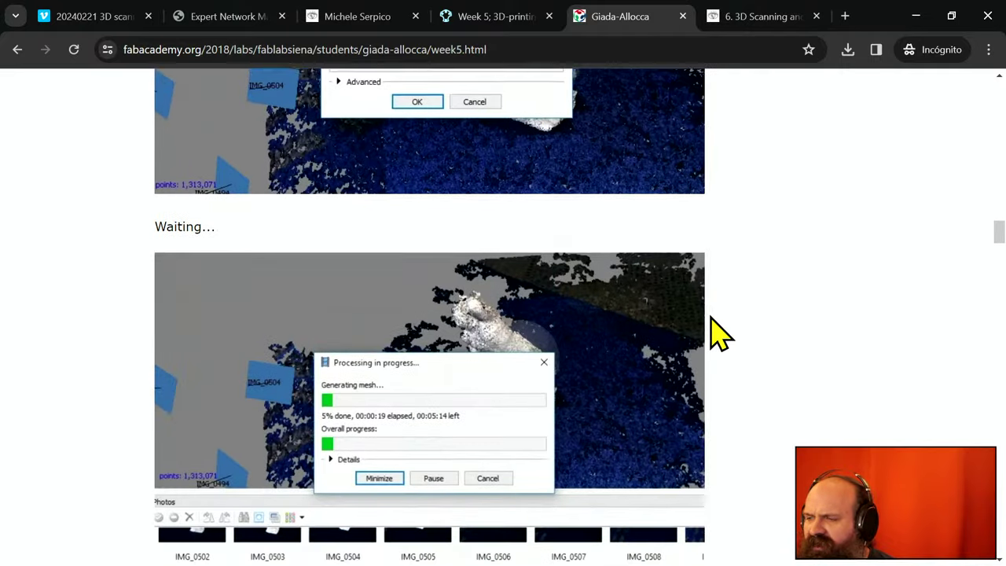
scroll(719, 334, down, 20)
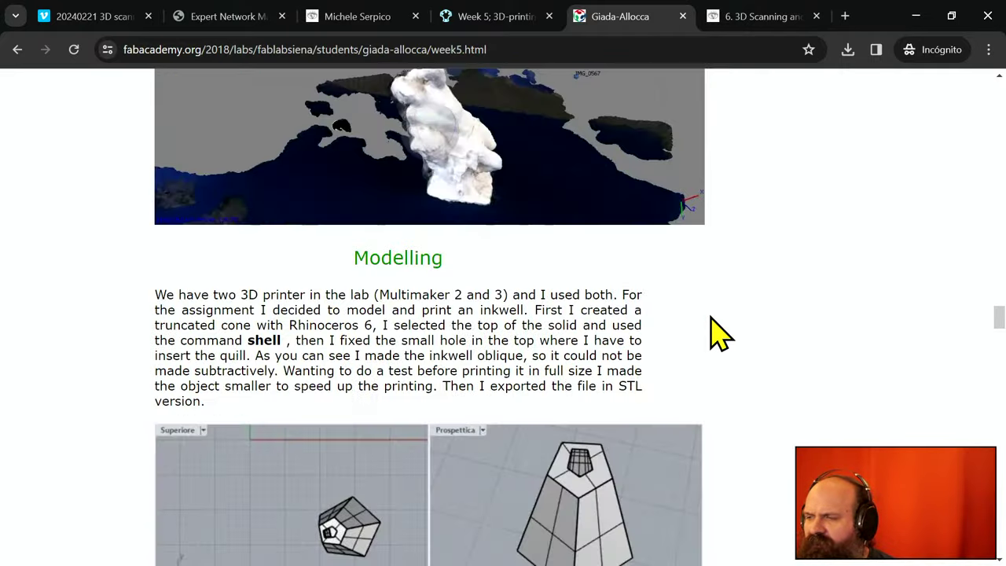
scroll(720, 334, down, 20)
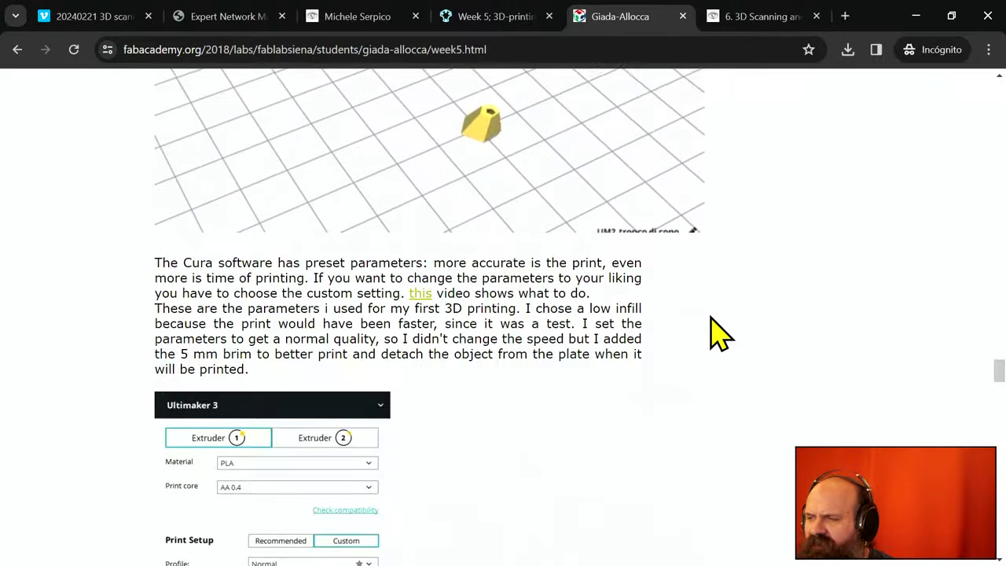
scroll(719, 334, down, 20)
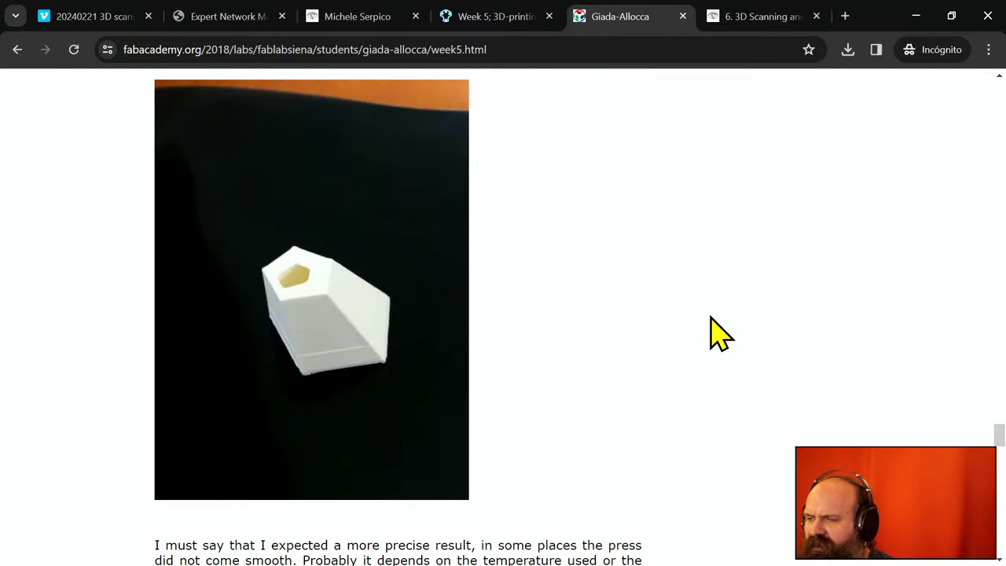
scroll(719, 334, down, 20)
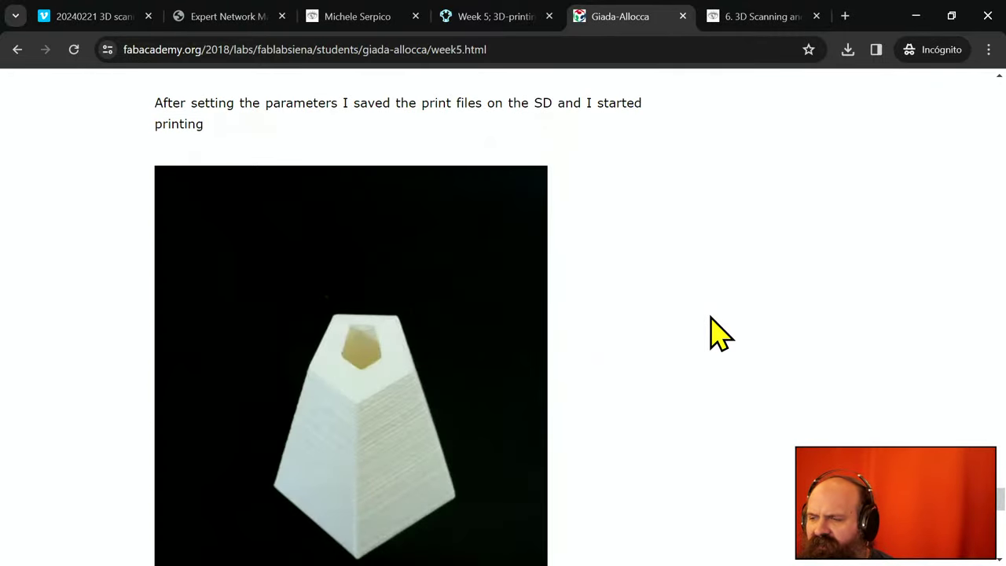
scroll(719, 335, down, 15)
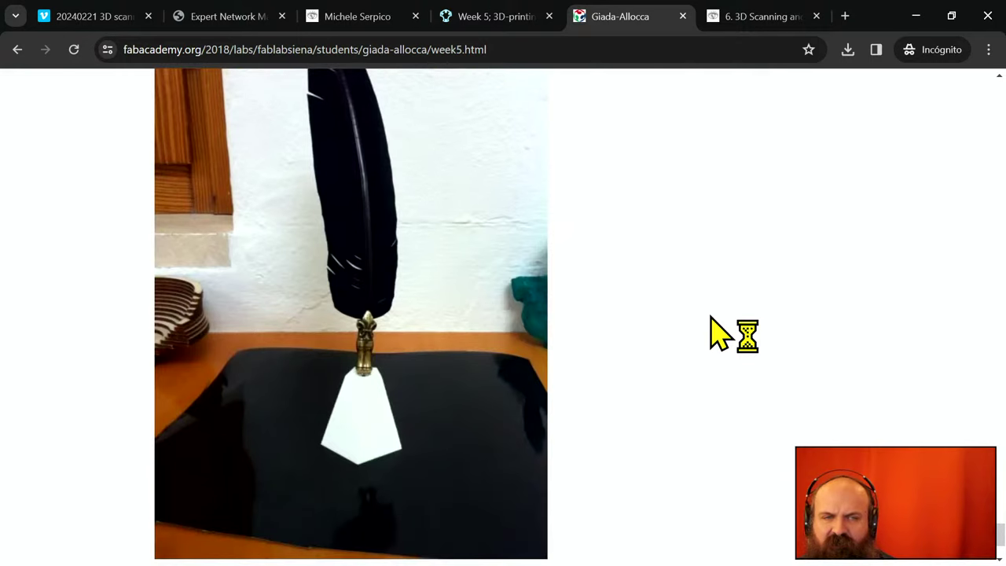
scroll(720, 334, down, 2)
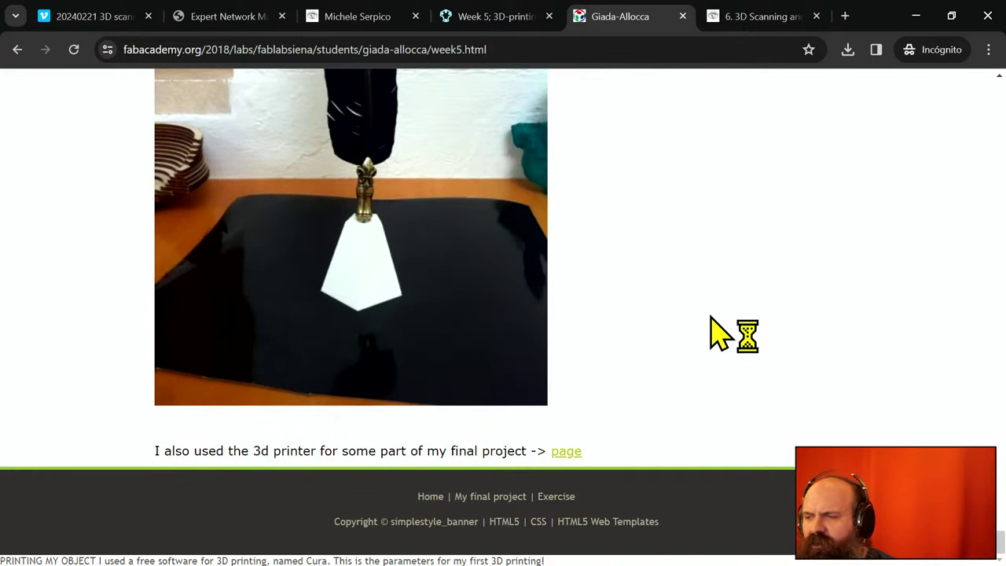
scroll(368, 305, up, 3)
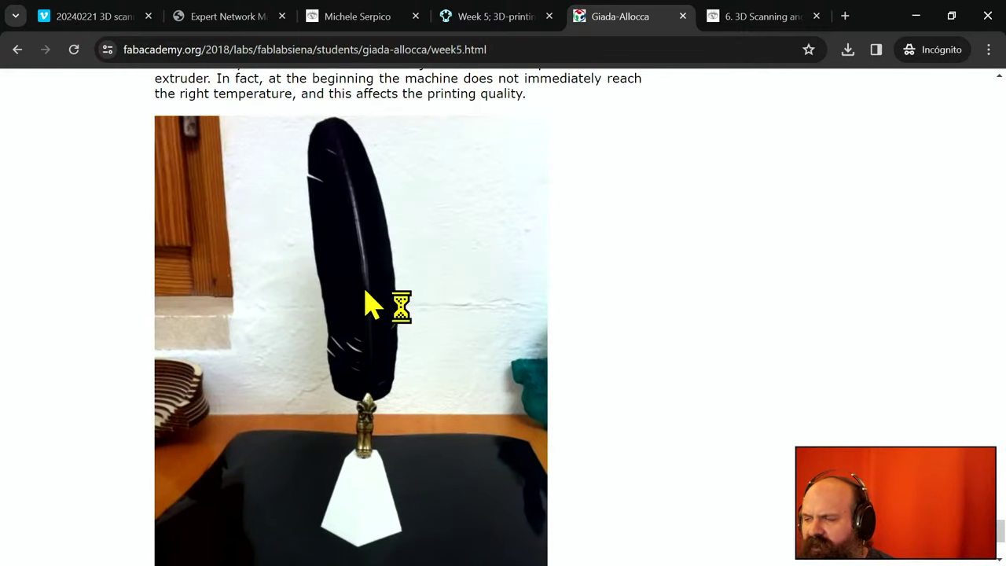
scroll(722, 406, up, 20)
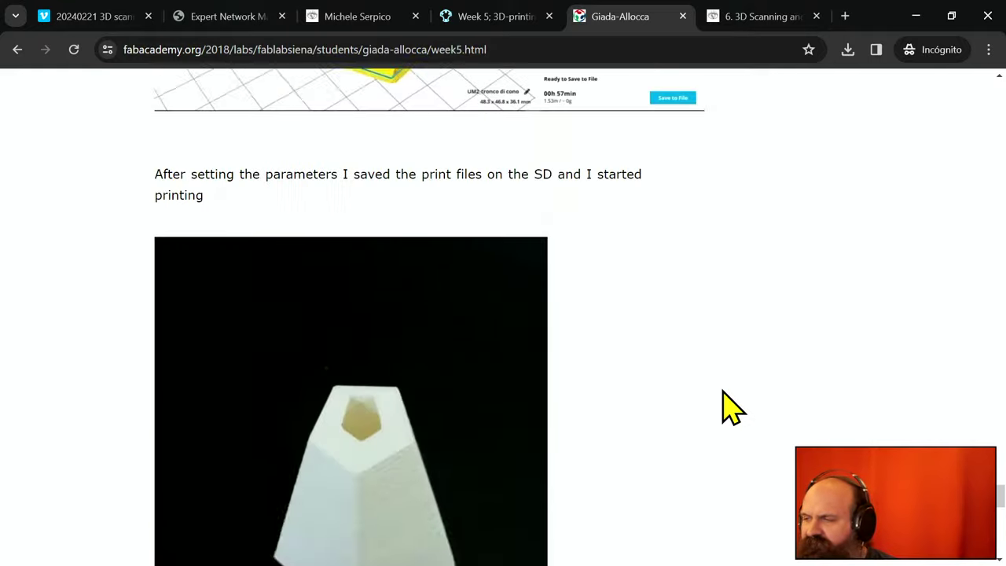
scroll(722, 406, up, 20)
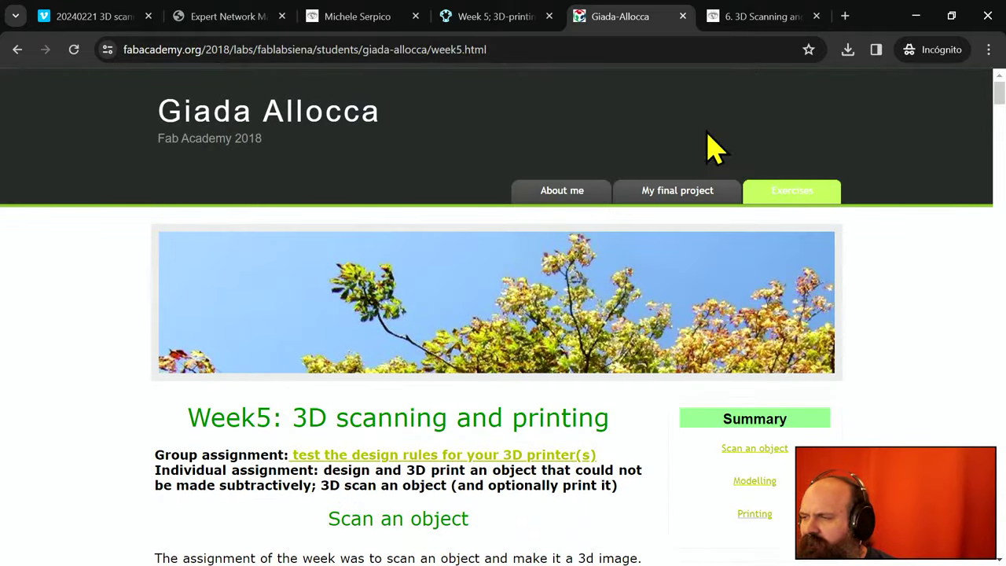
- Save the 2018 Week5 page as a 13-page PDF in Downloads, then bring up the 2021 Week 5 post
click(988, 49)
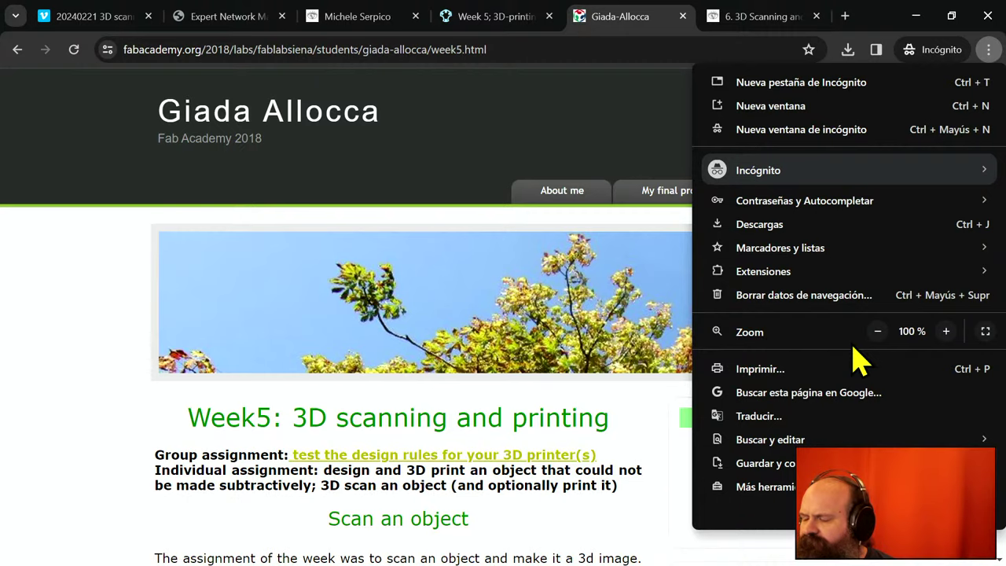
click(853, 369)
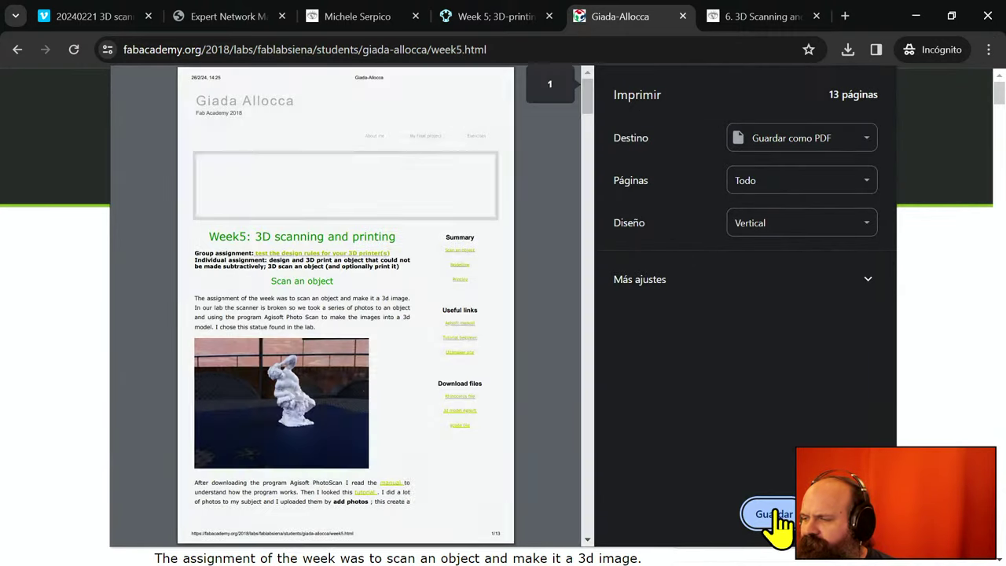
click(775, 515)
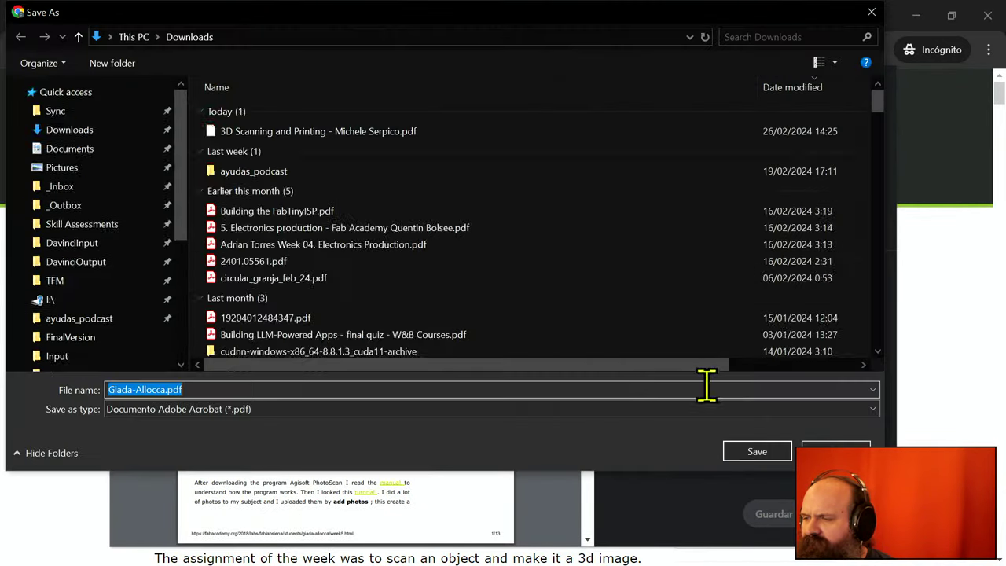
click(758, 456)
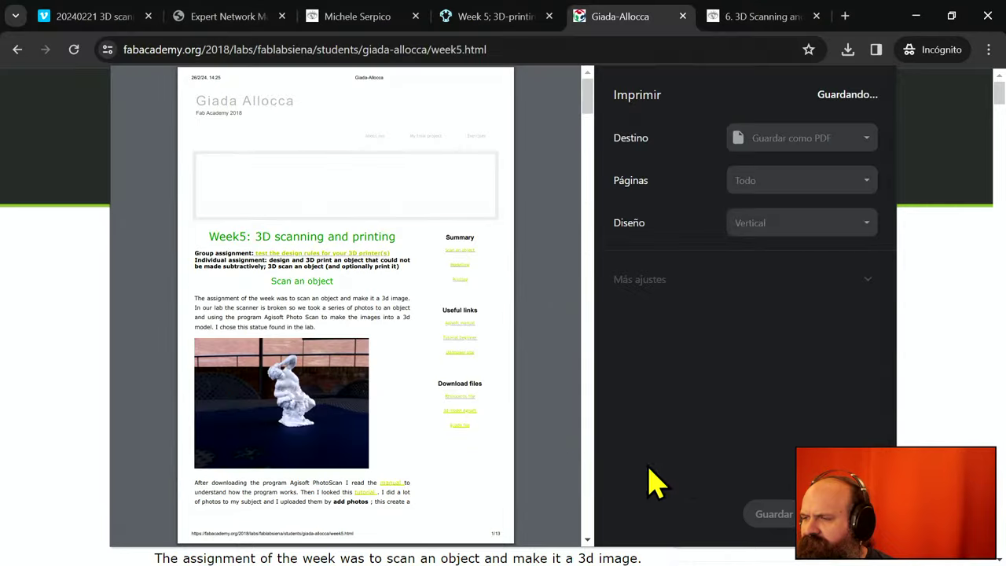
click(512, 17)
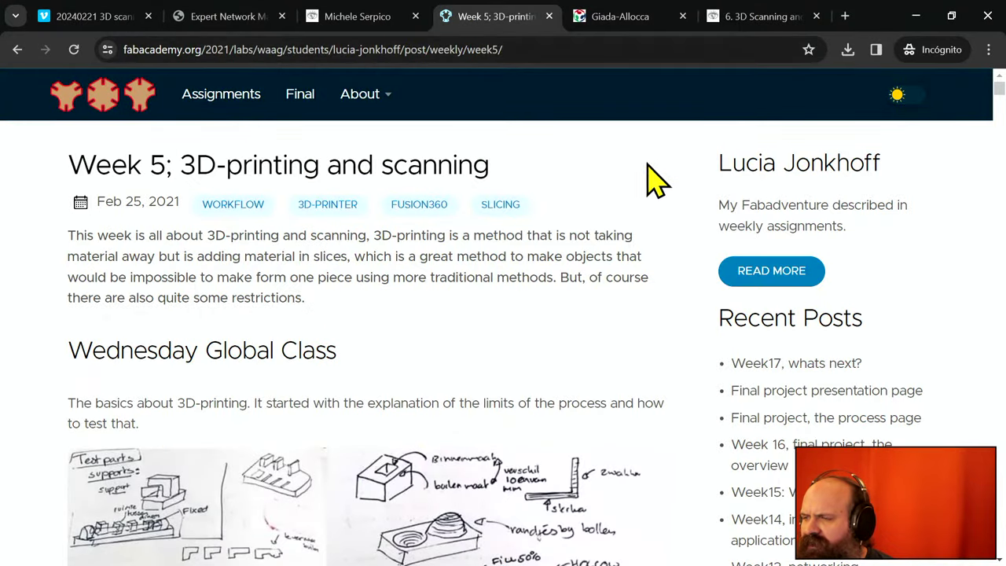
- Save the 2021 Week 5 post as a PDF, then scroll to its Gcode and lumuisje download links
click(988, 50)
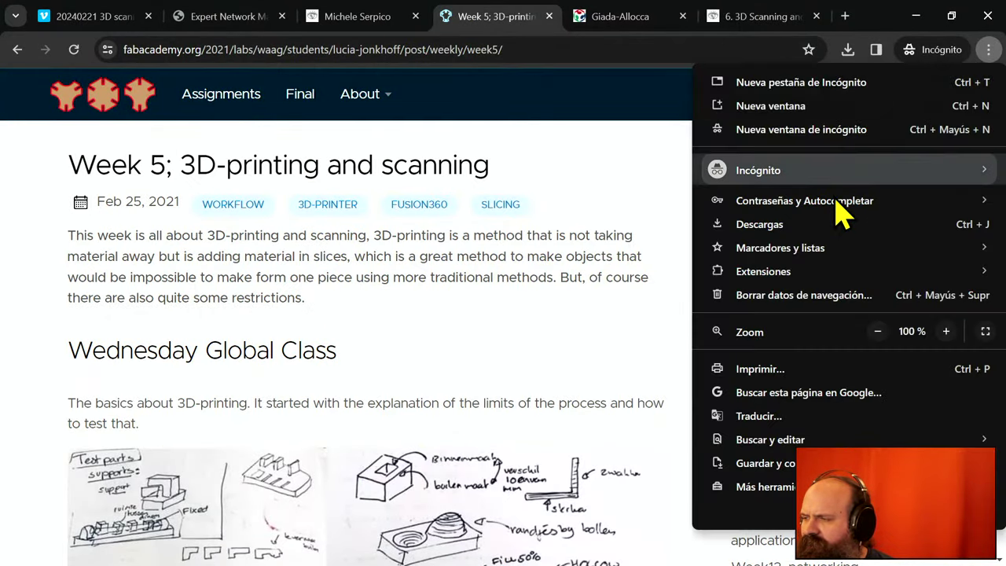
click(738, 369)
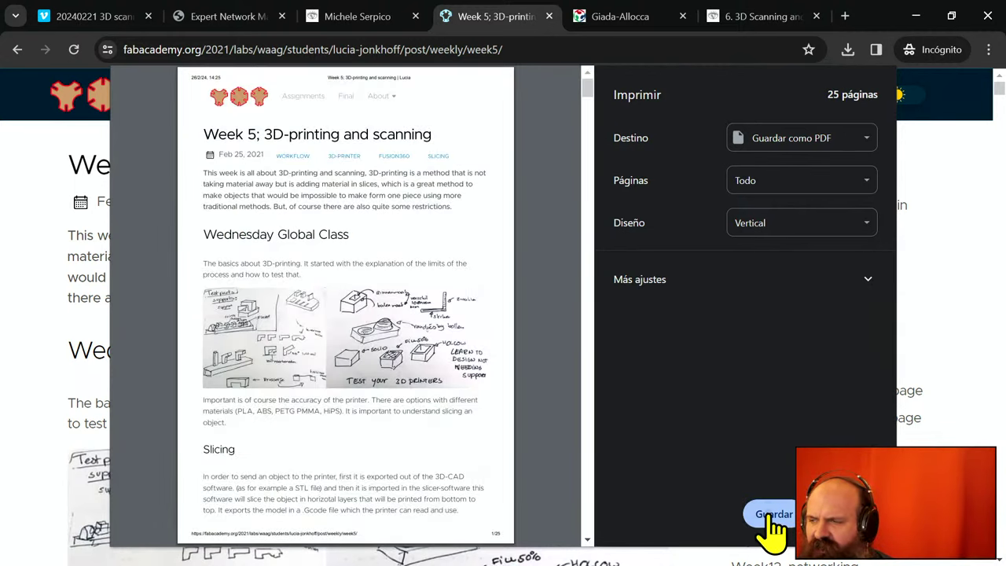
click(767, 516)
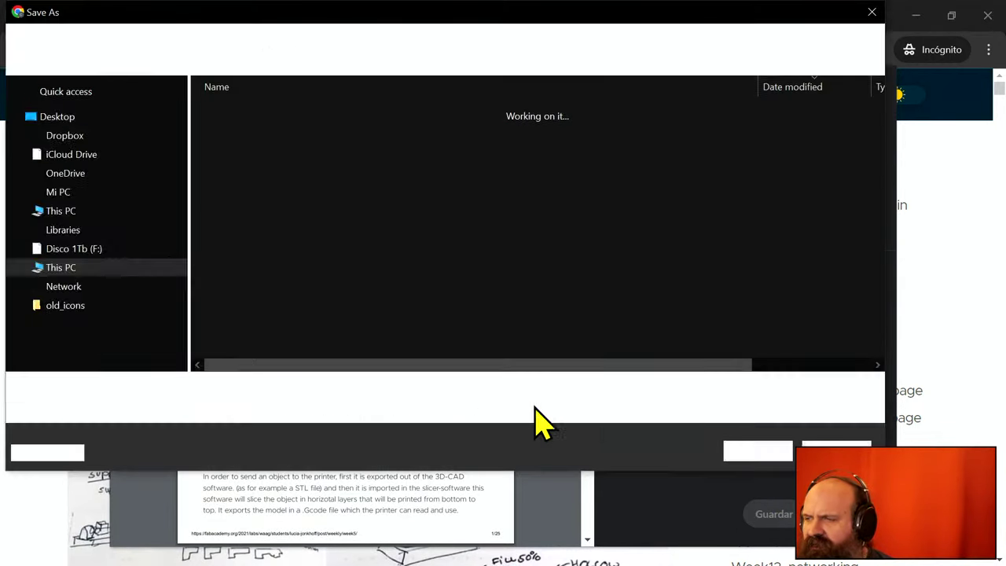
click(783, 456)
scroll(483, 431, down, 15)
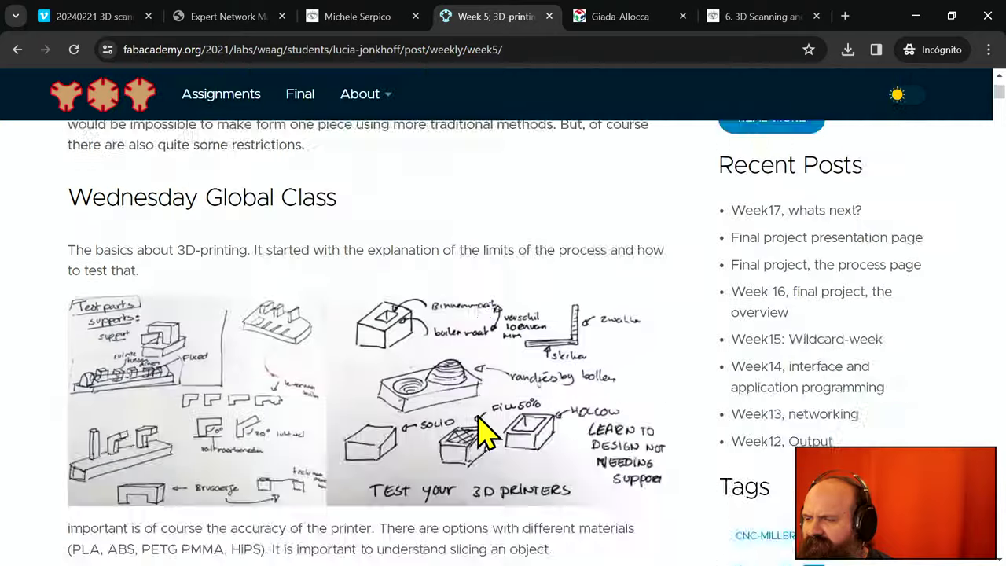
scroll(483, 431, down, 15)
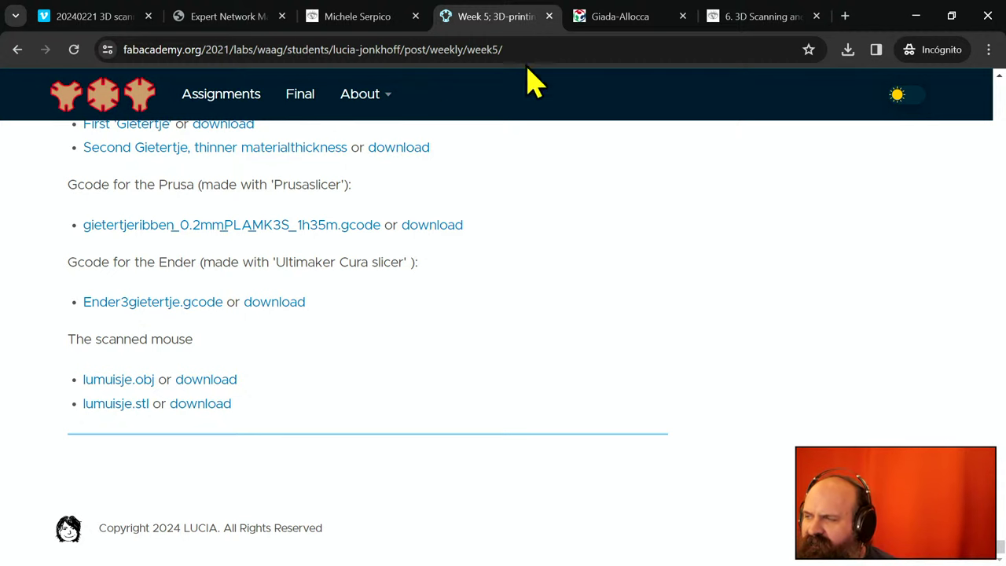
- Load fabacademy.org in a new incognito Chrome tab
click(845, 15)
text(fabacademy.org)
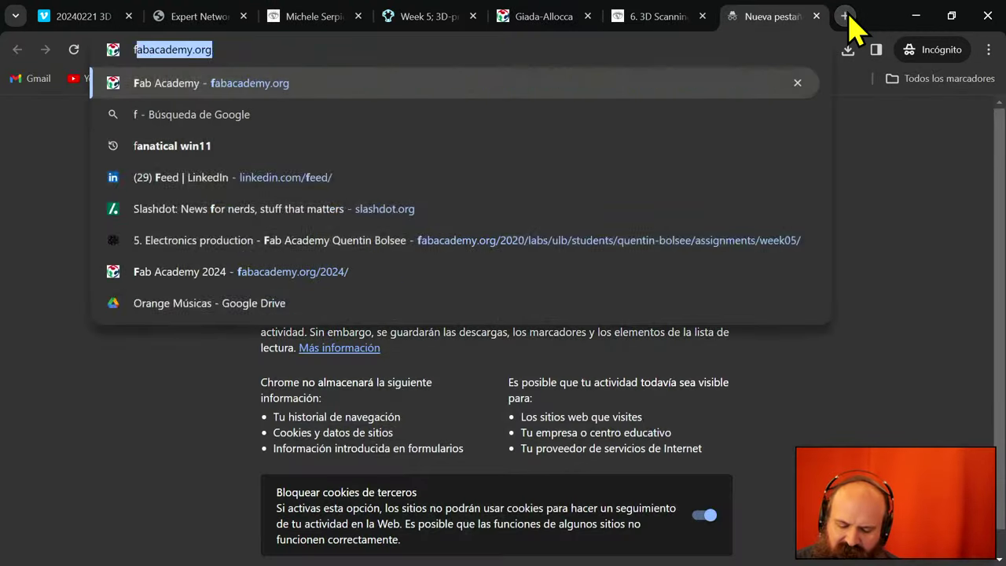
key(Right)
key(BackSpace)
key(BackSpace)
key(BackSpace)
key(BackSpace)
key(BackSpace)
key(BackSpace)
key(BackSpace)
key(BackSpace)
key(BackSpace)
key(BackSpace)
key(BackSpace)
key(BackSpace)
key(BackSpace)
key(BackSpace)
key(BackSpace)
key(BackSpace)
key(BackSpace)
key(BackSpace)
key(BackSpace)
key(BackSpace)
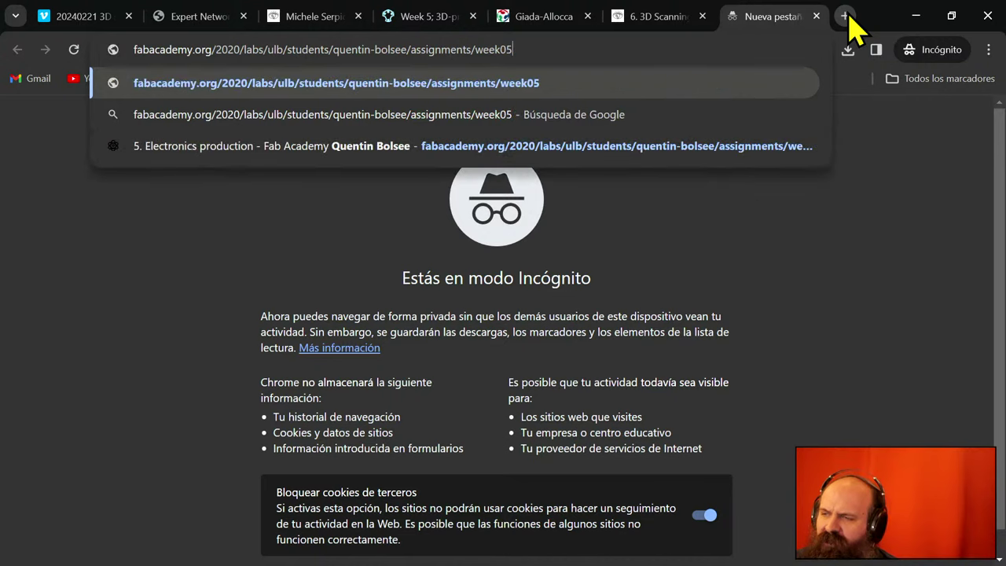
key(BackSpace)
key(BackSpace)
key(BackSpace)
key(BackSpace)
key(BackSpace)
key(BackSpace)
key(BackSpace)
key(BackSpace)
key(BackSpace)
key(BackSpace)
key(BackSpace)
key(BackSpace)
key(BackSpace)
key(BackSpace)
key(BackSpace)
key(BackSpace)
key(BackSpace)
key(BackSpace)
key(BackSpace)
key(BackSpace)
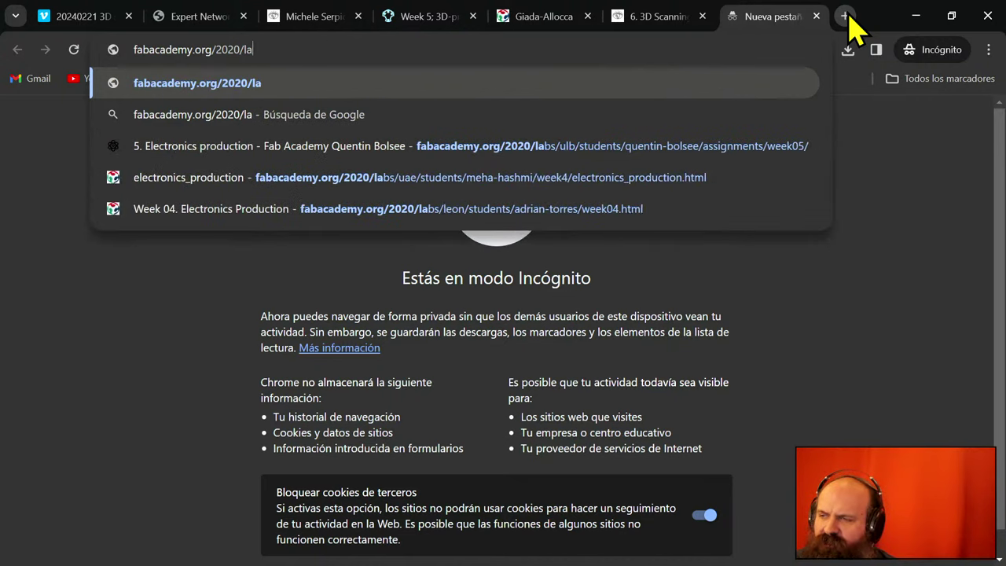
key(Return)
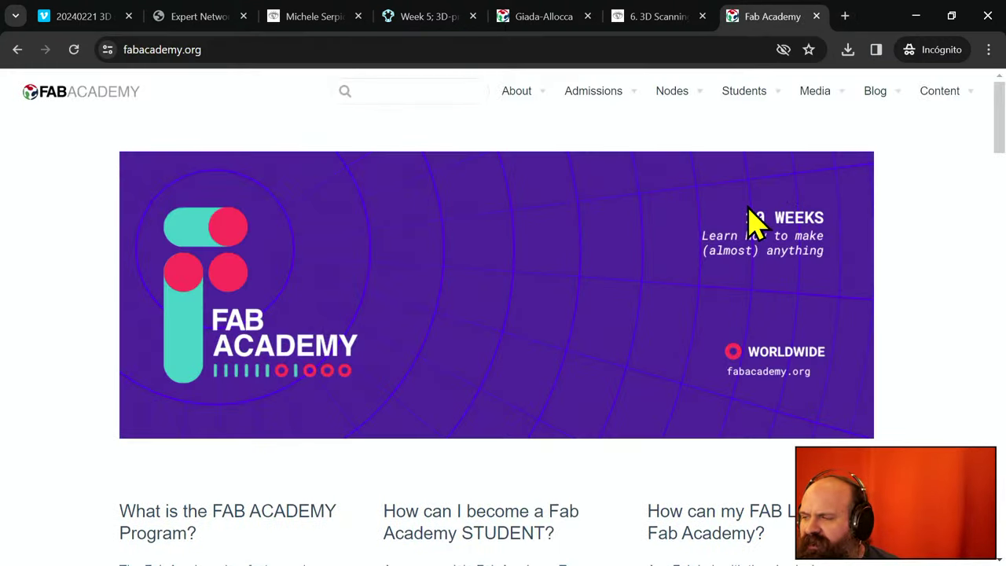
- Scroll the Fab Academy home page down to its footer
mouse_move(947, 106)
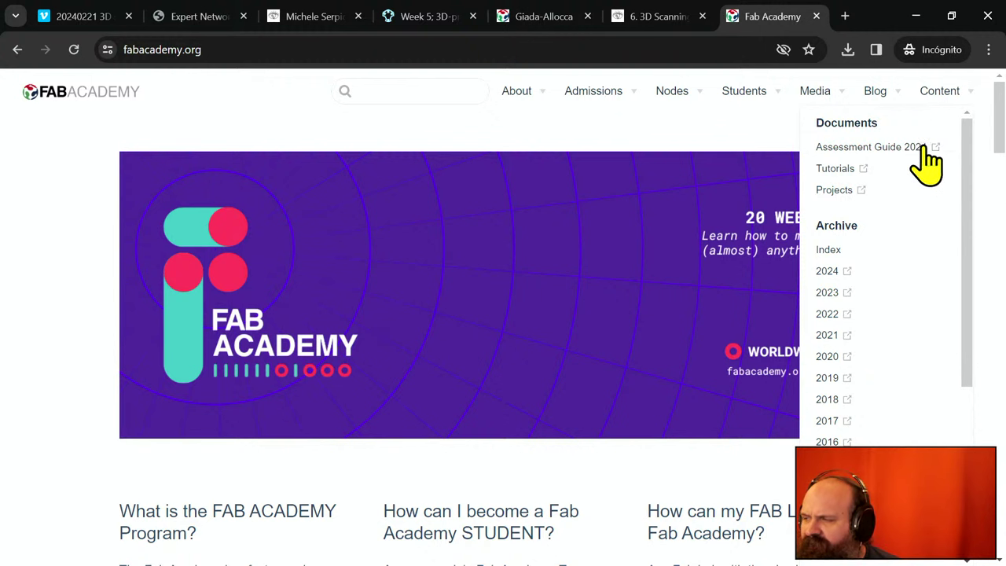
scroll(924, 208, down, 4)
scroll(781, 465, down, 10)
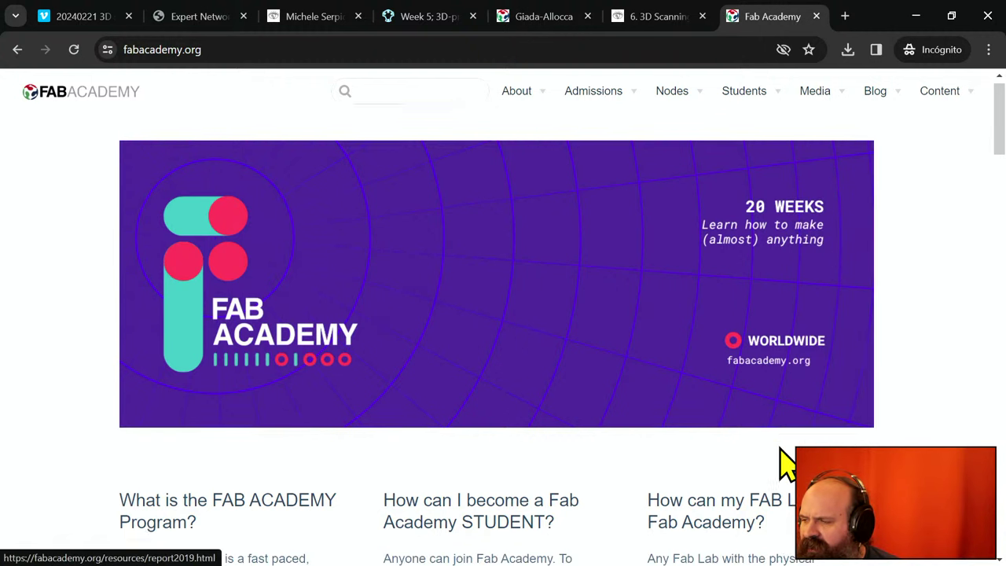
scroll(781, 464, down, 15)
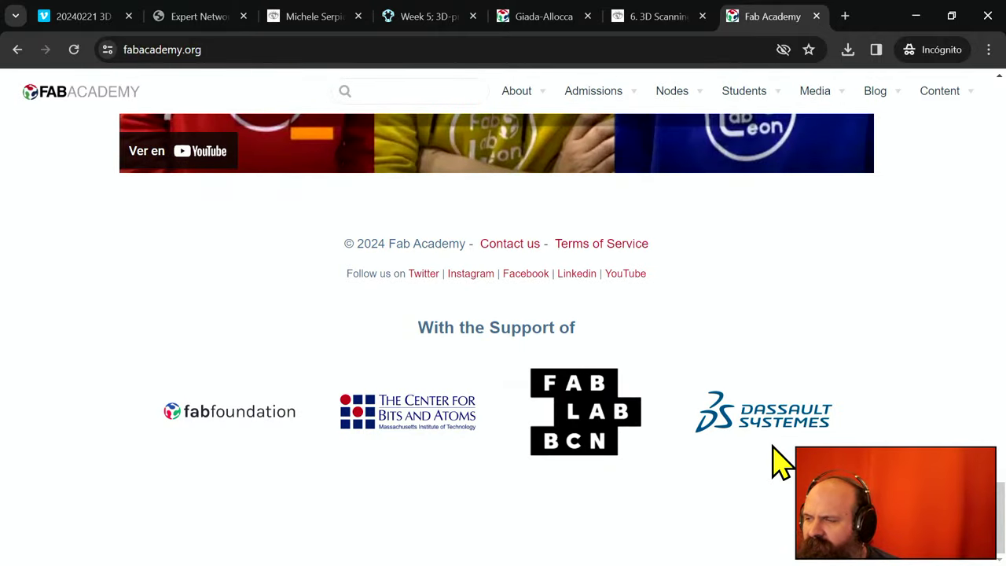
- Open the Fab Academy Terms of Service link in a new tab and switch to it
right_click(629, 247)
click(647, 262)
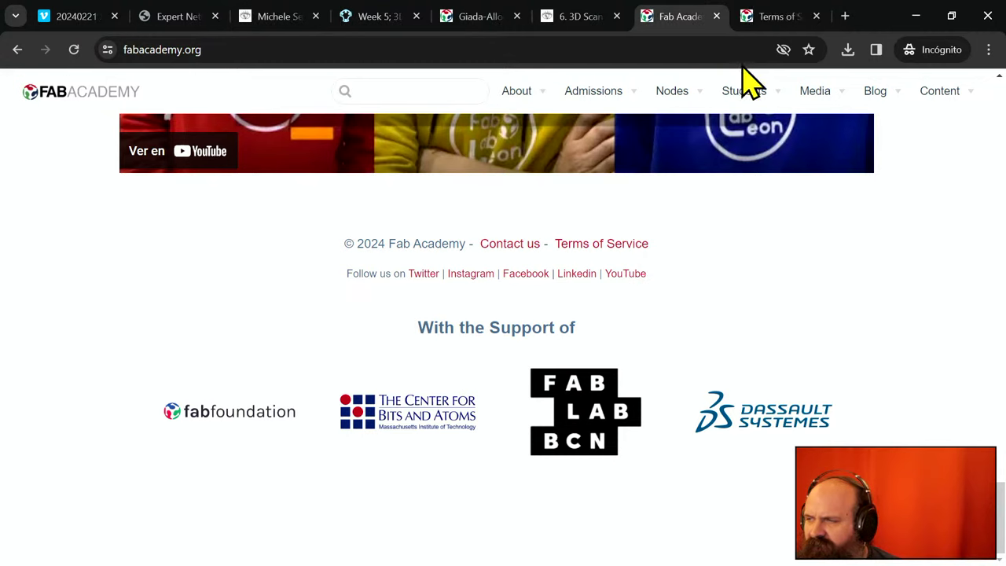
click(785, 19)
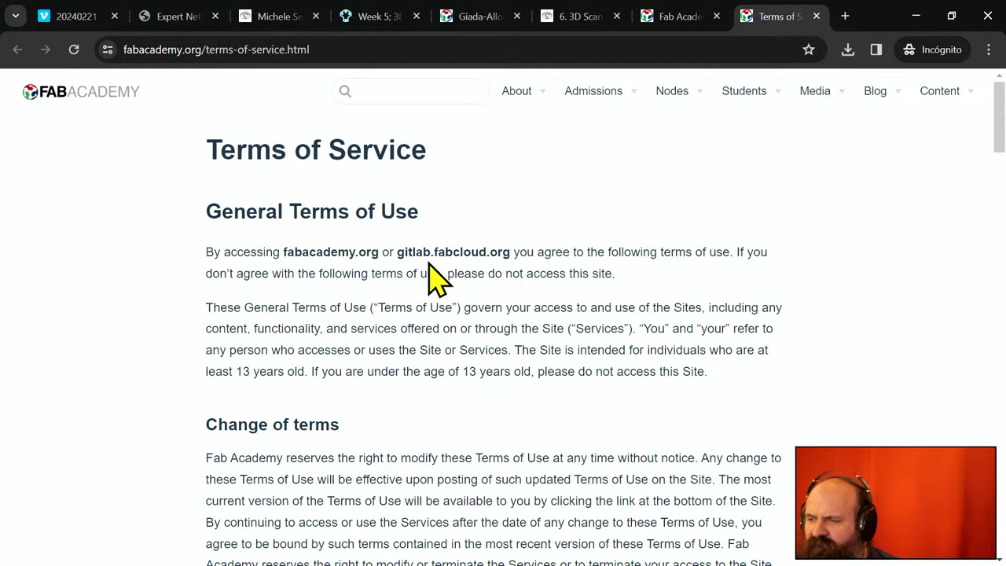
- Read the Terms of Service down to 'Content rights and licenses', citing CC BY-SA 4.0
scroll(416, 278, down, 4)
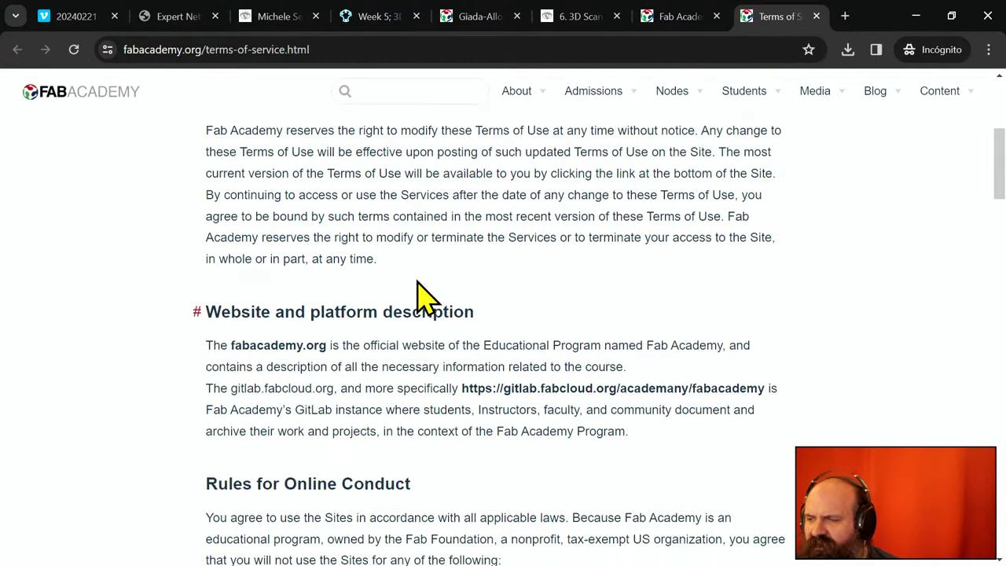
scroll(417, 281, down, 4)
scroll(416, 278, down, 3)
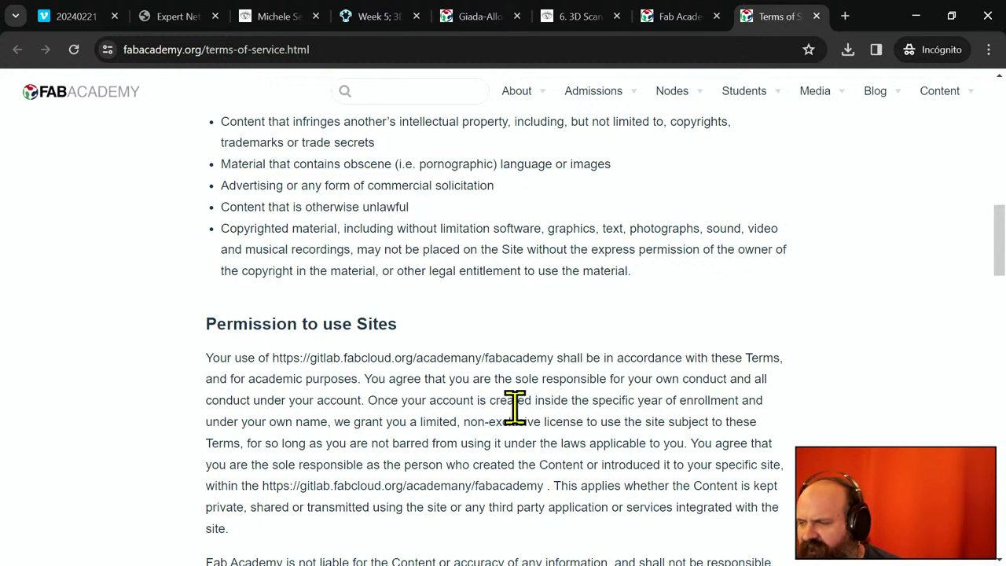
scroll(481, 393, down, 2)
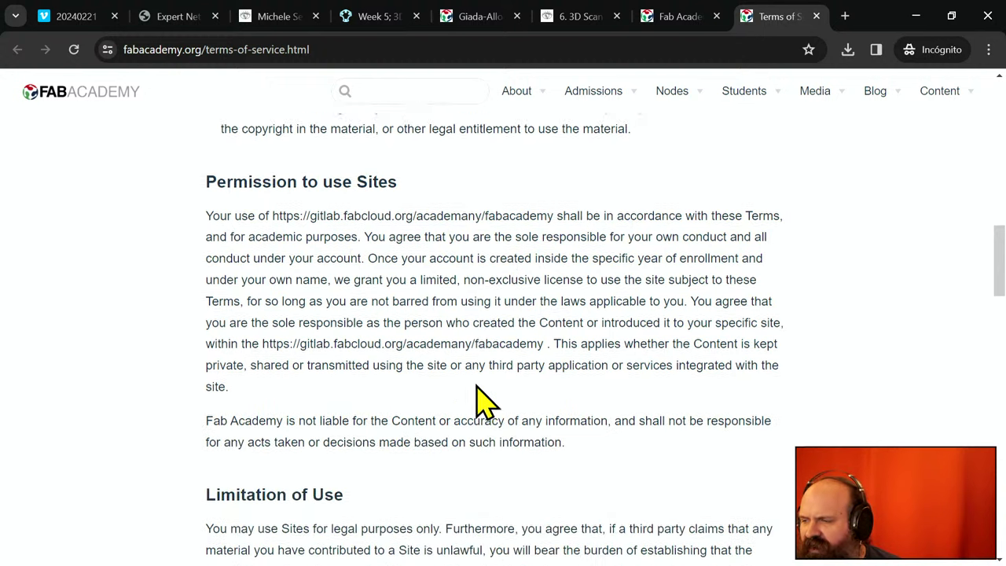
scroll(430, 325, down, 2)
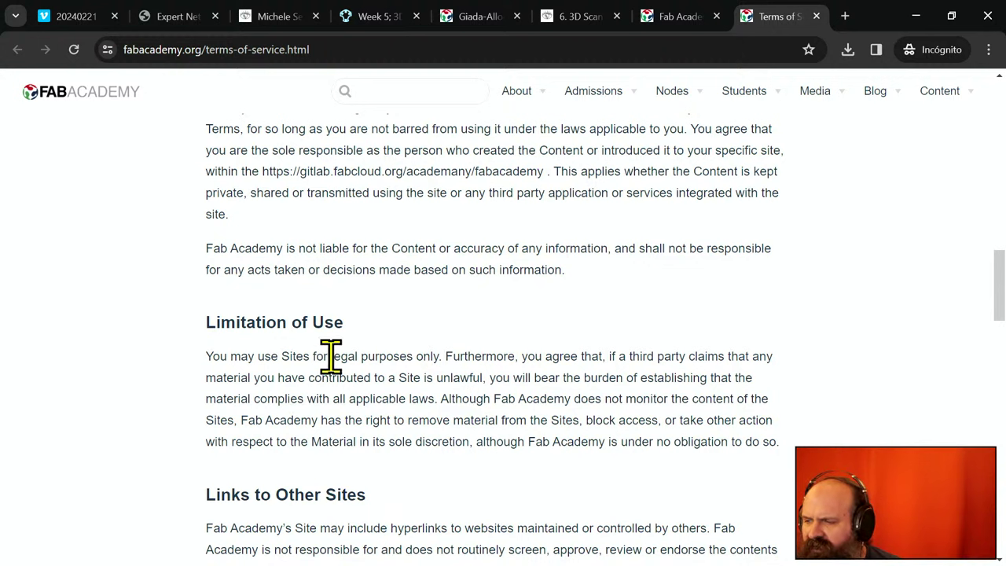
scroll(482, 377, down, 3)
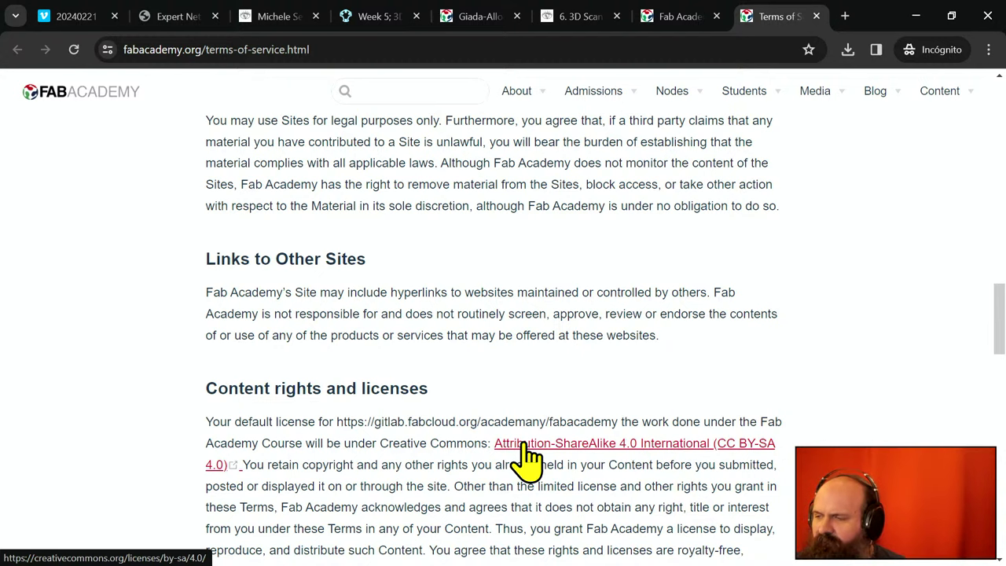
scroll(525, 456, down, 1)
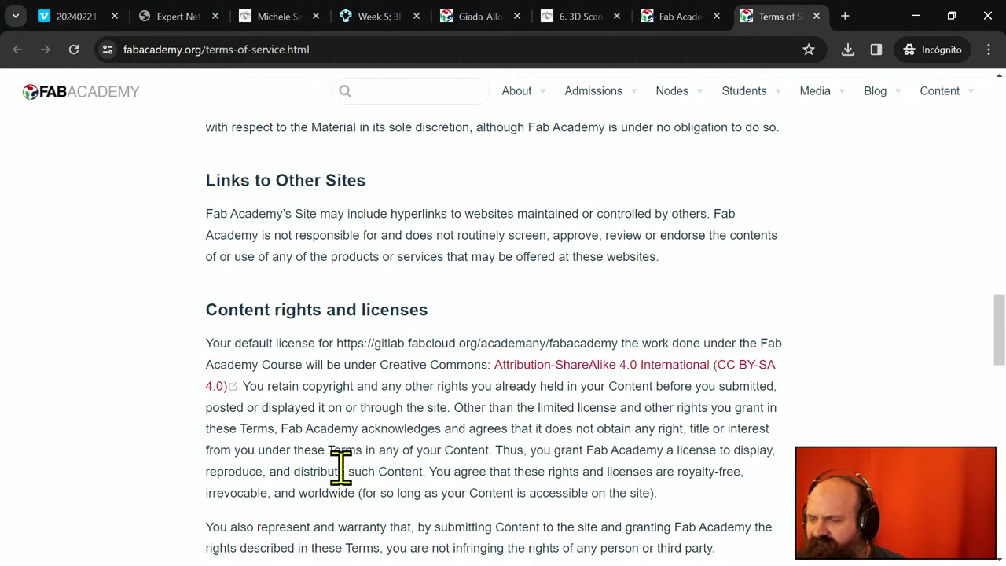
scroll(351, 436, down, 2)
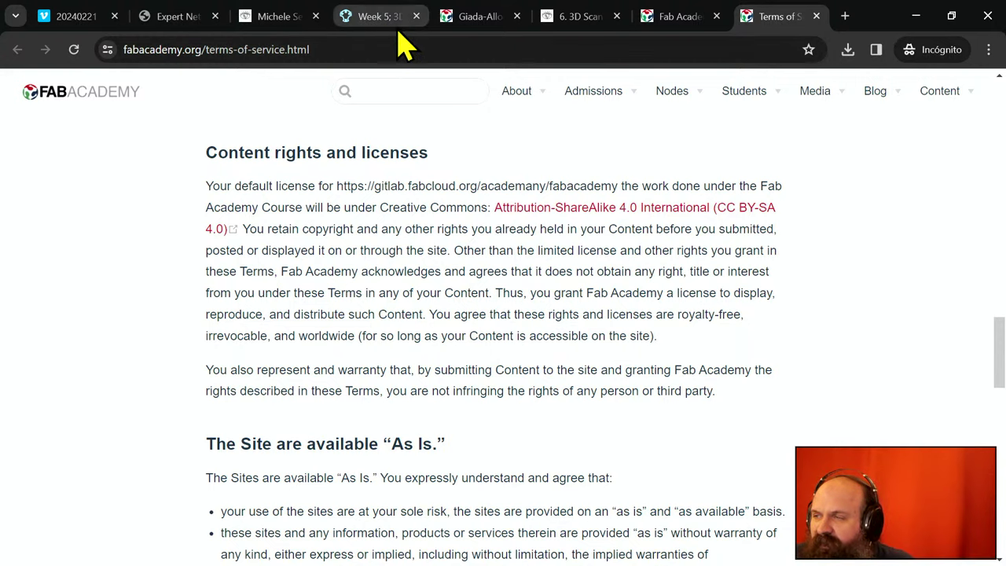
- Switch to the student's 2018 'Week5: 3D scanning and printing' tab and scroll down and back up
click(476, 20)
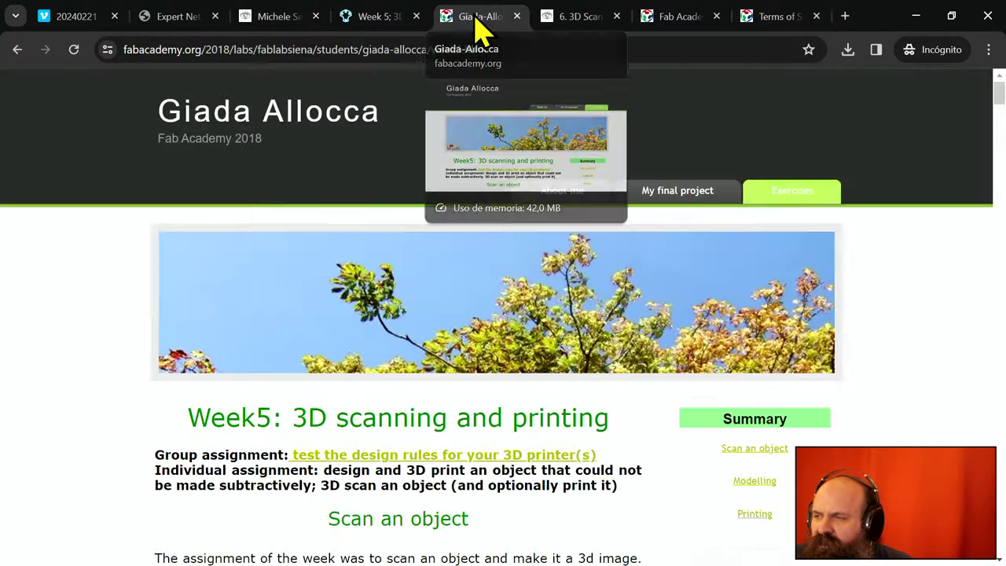
scroll(464, 417, down, 10)
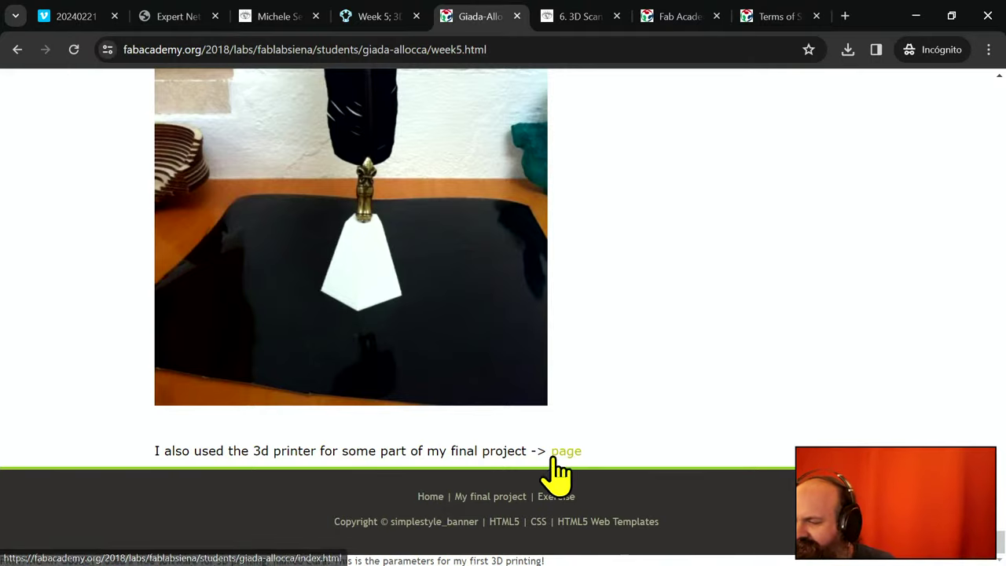
scroll(629, 409, up, 20)
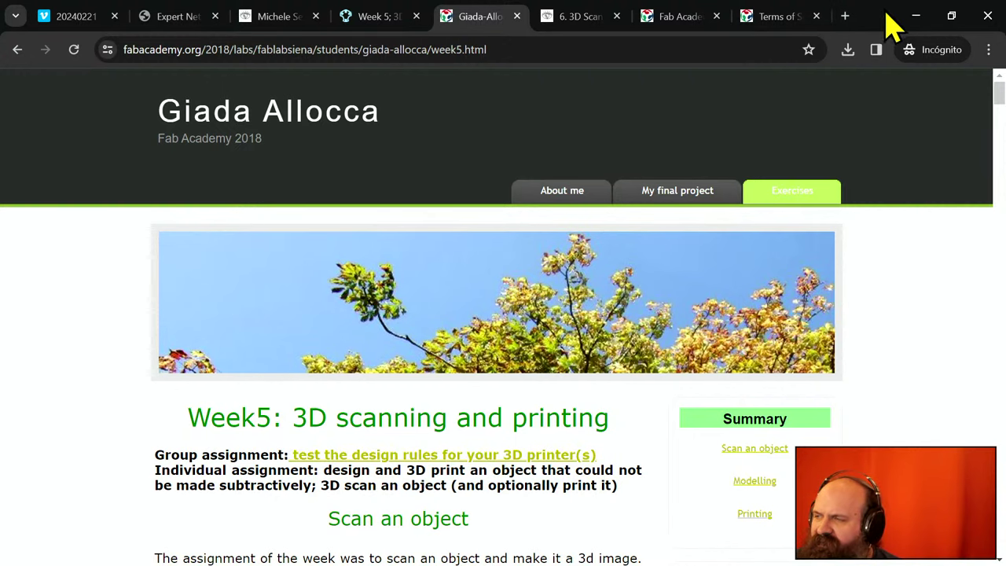
- Search Google for 'fablab charter' in a new incognito tab and reject all cookies
click(844, 17)
text(fab)
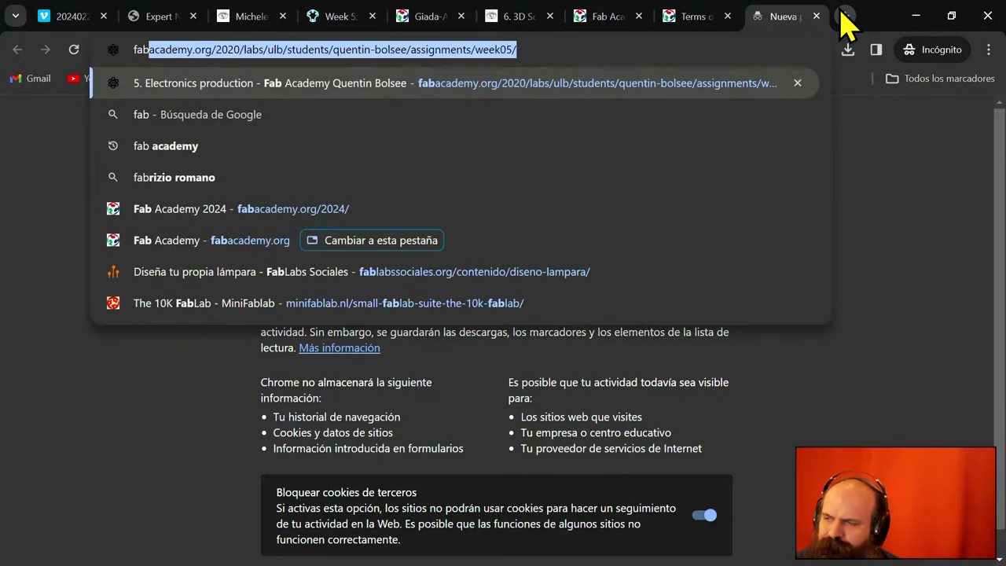
text(aca)
key(BackSpace)
key(BackSpace)
key(BackSpace)
key(BackSpace)
key(BackSpace)
key(BackSpace)
key(BackSpace)
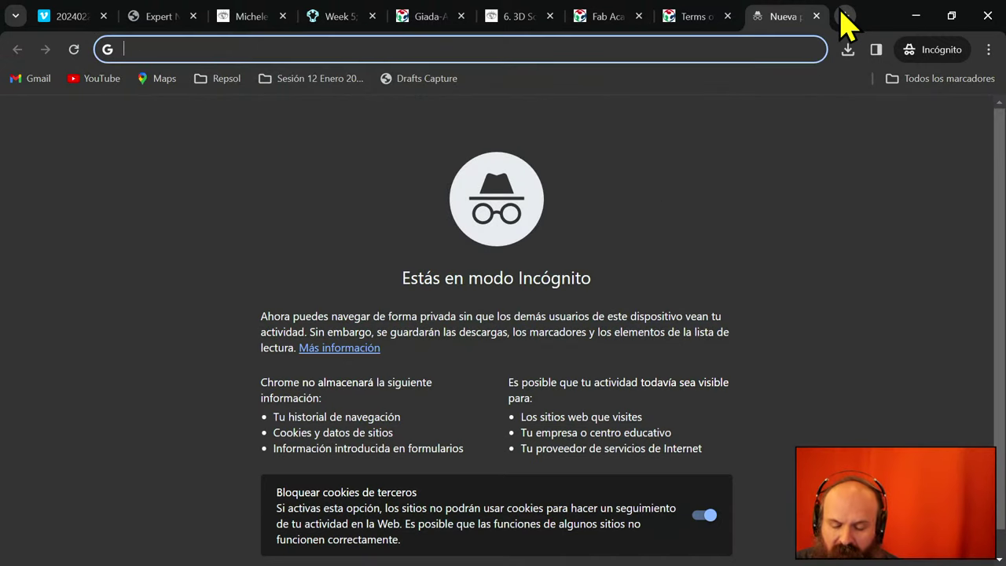
text(fabaca)
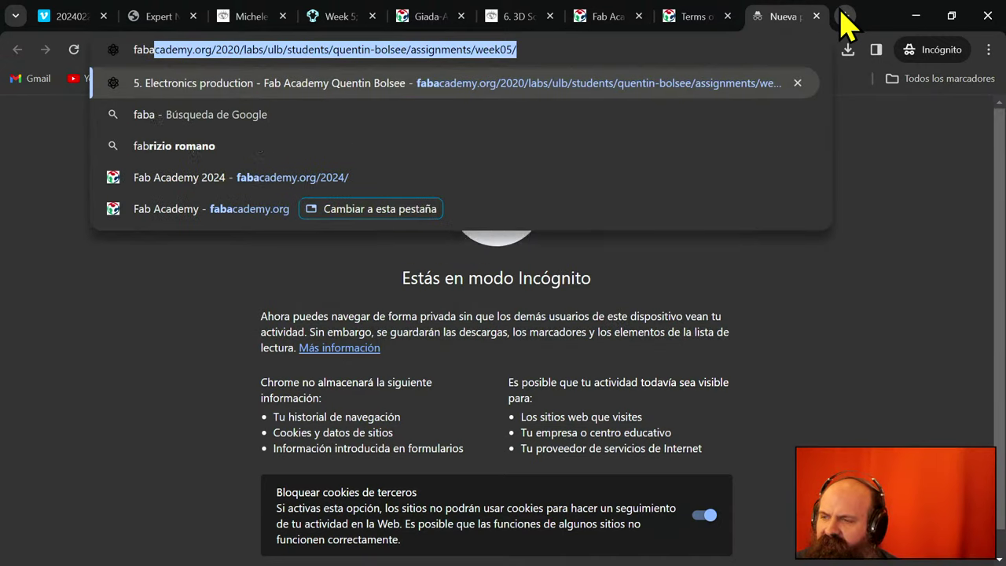
key(Delete)
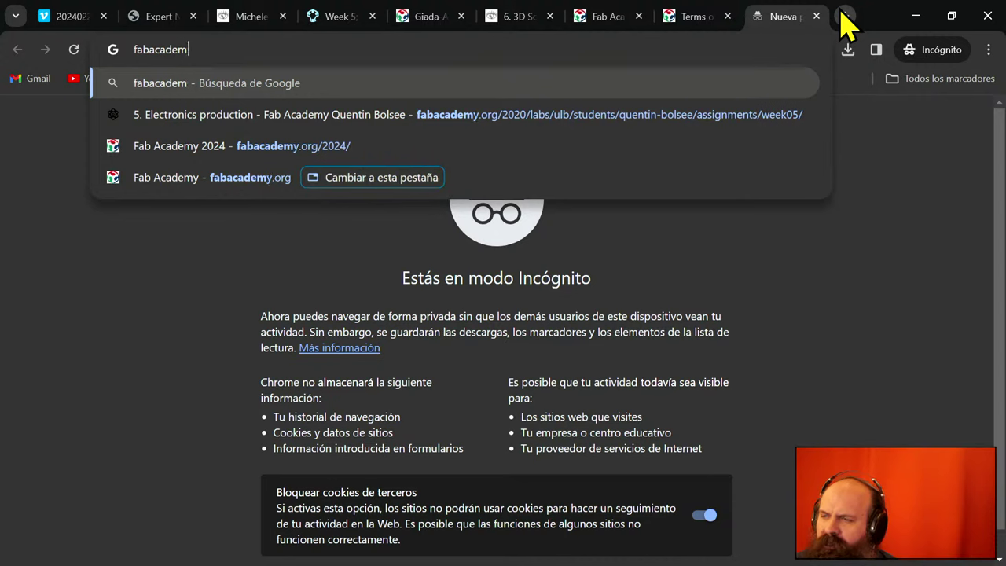
key(BackSpace)
key(BackSpace)
key(BackSpace)
text(lab)
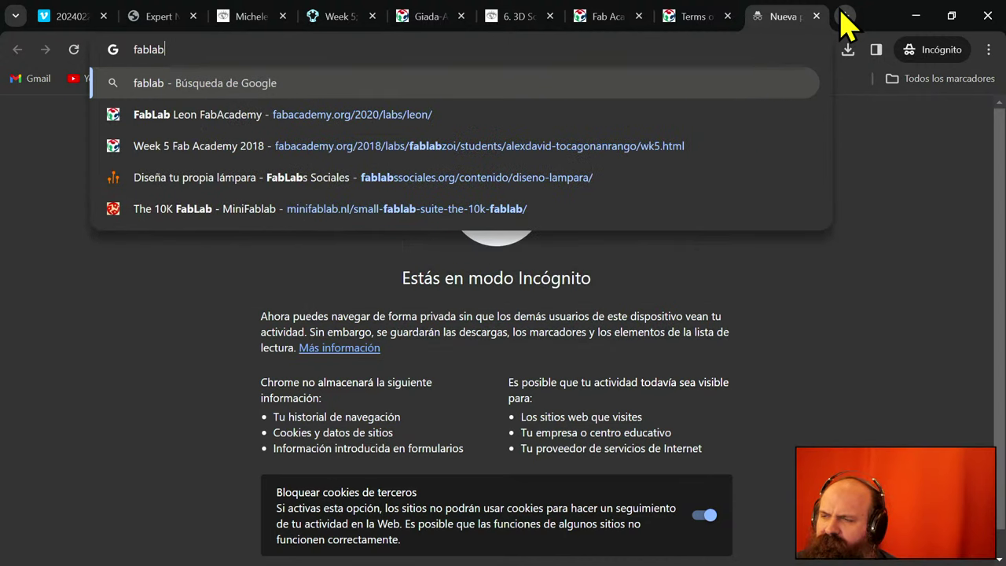
text( charter)
key(Return)
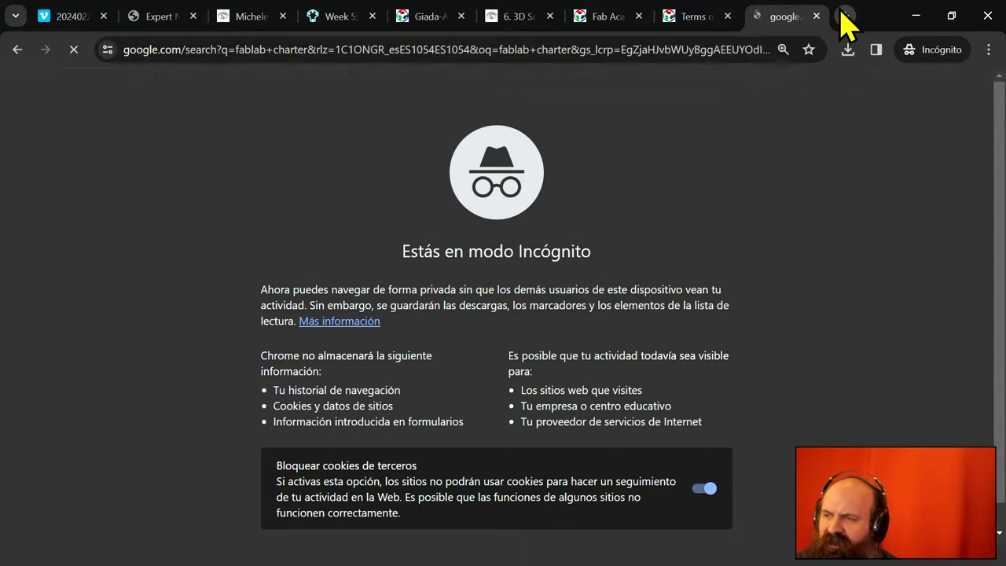
scroll(525, 303, down, 3)
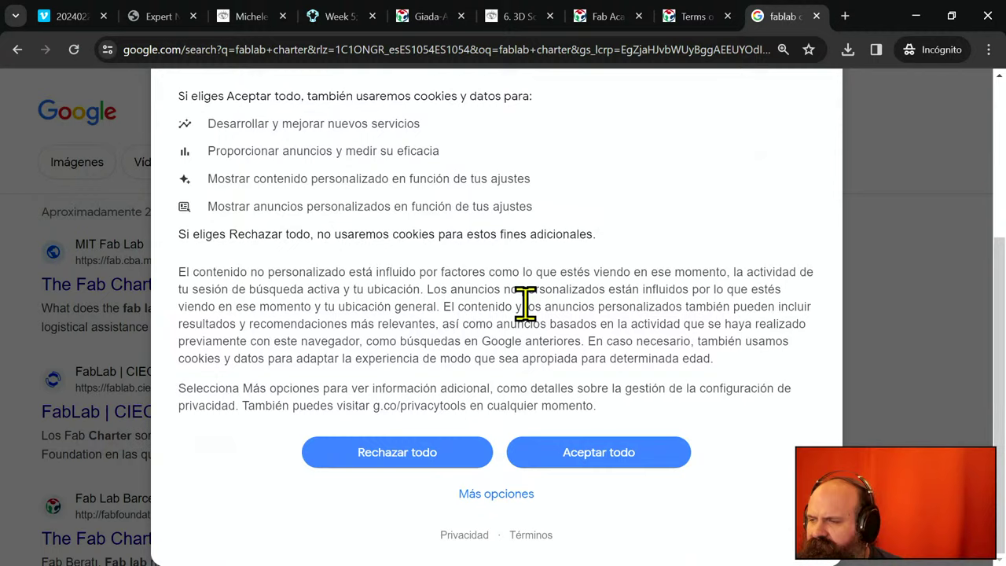
click(400, 464)
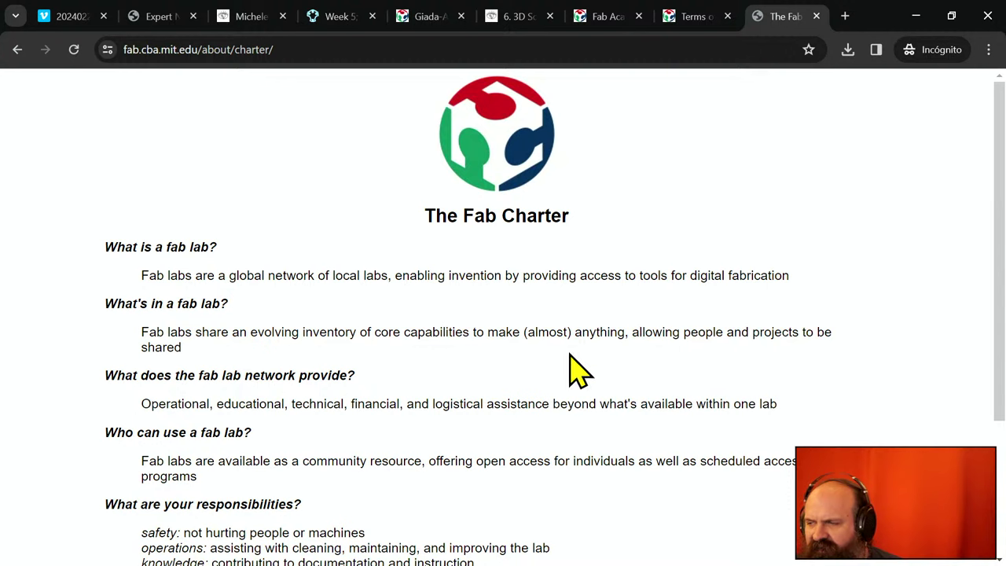
- Scroll through The Fab Charter page to the paragraph on fab lab inventions
scroll(532, 405, down, 2)
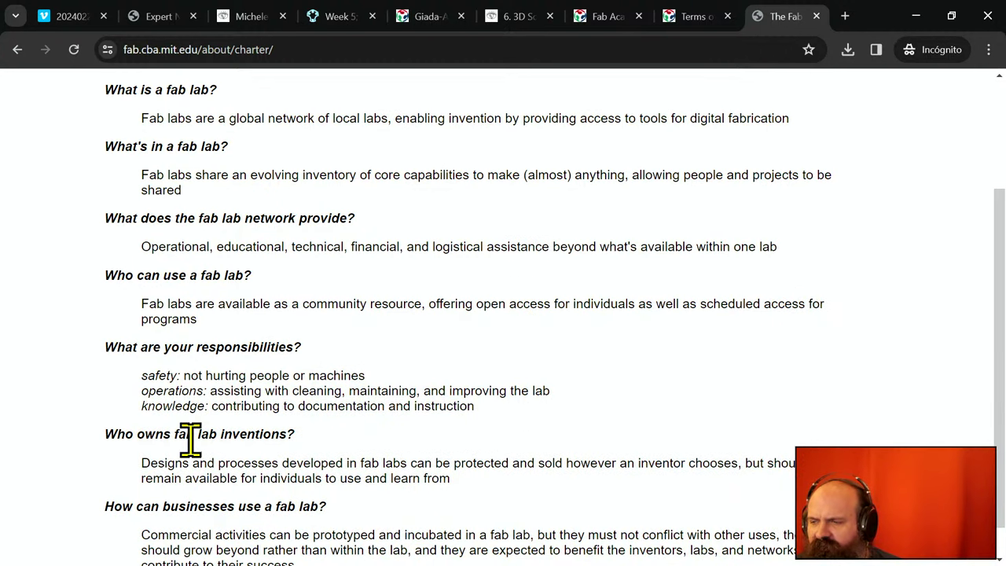
scroll(190, 441, down, 1)
scroll(191, 440, up, 3)
scroll(192, 433, down, 1)
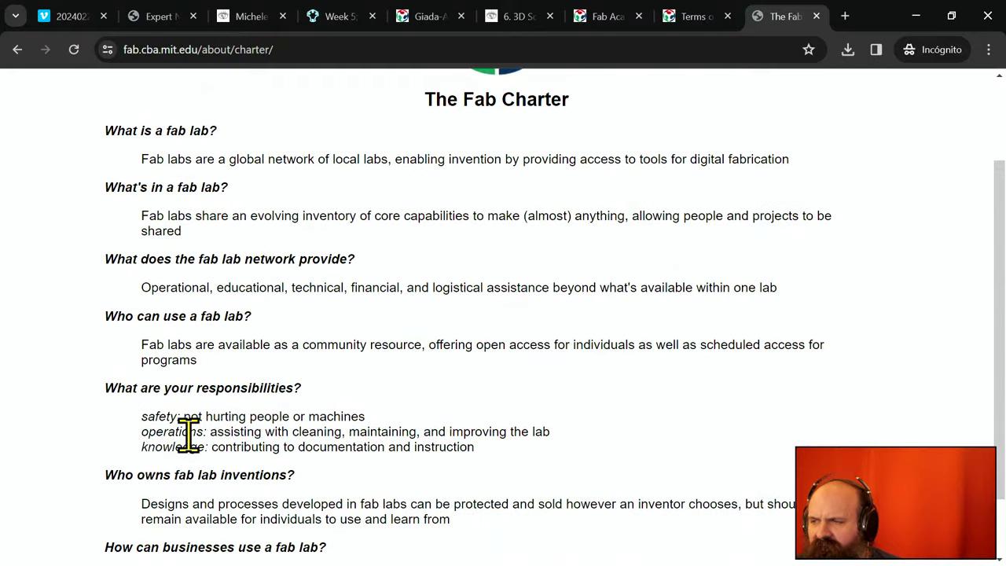
scroll(190, 435, up, 1)
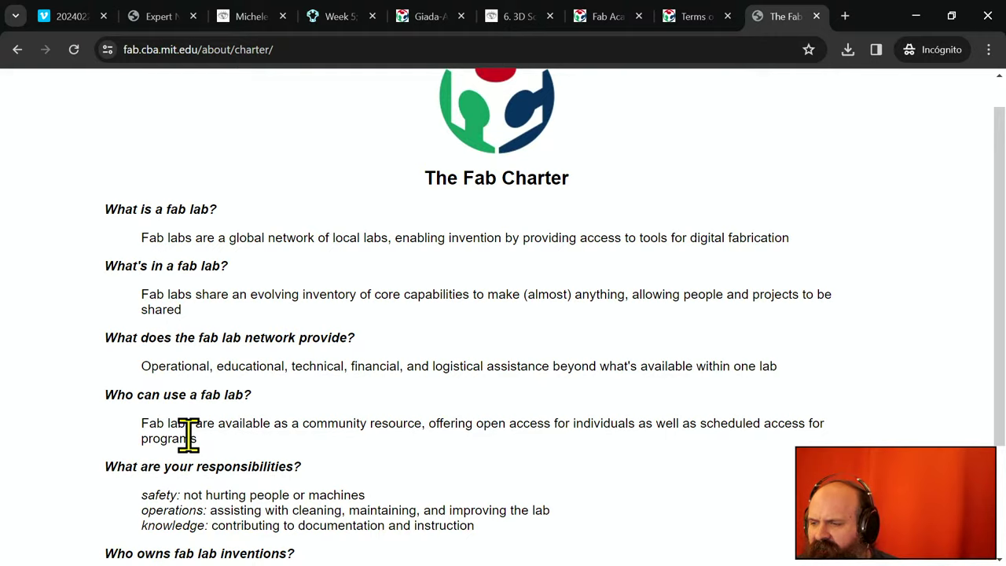
scroll(188, 434, down, 2)
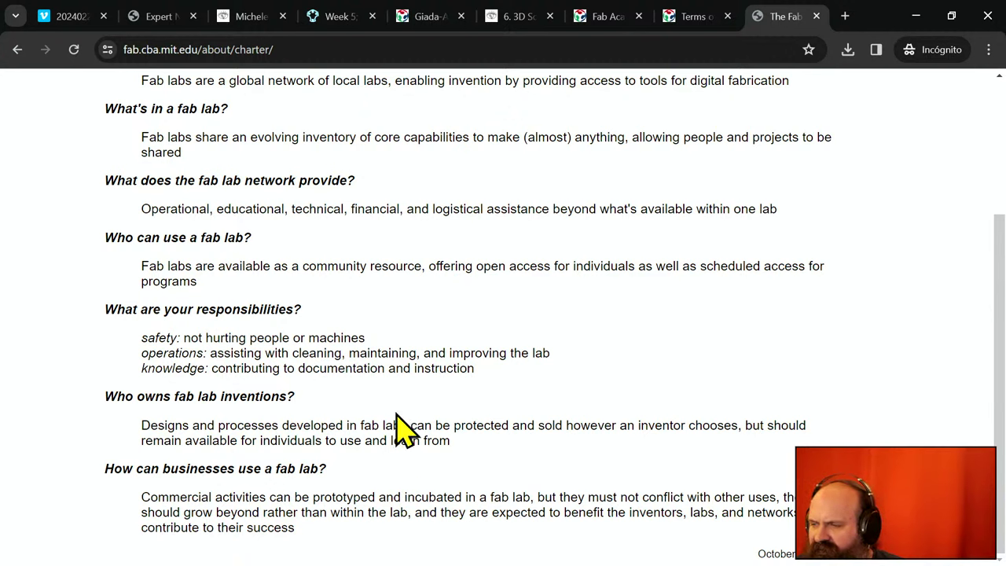
- Highlight the clause 'but should remain available for individuals to use and learn from'
drag(141, 425, 746, 434)
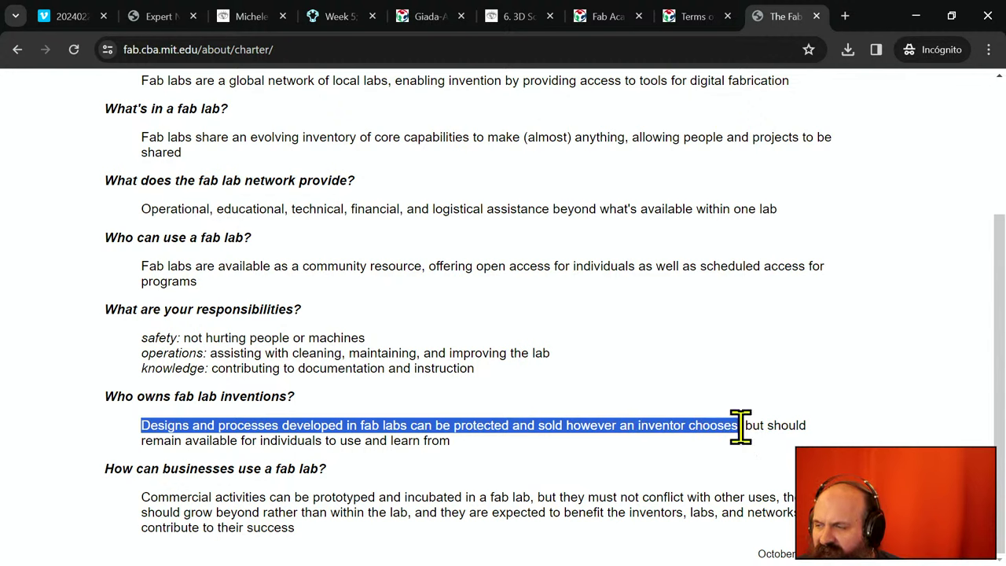
click(757, 425)
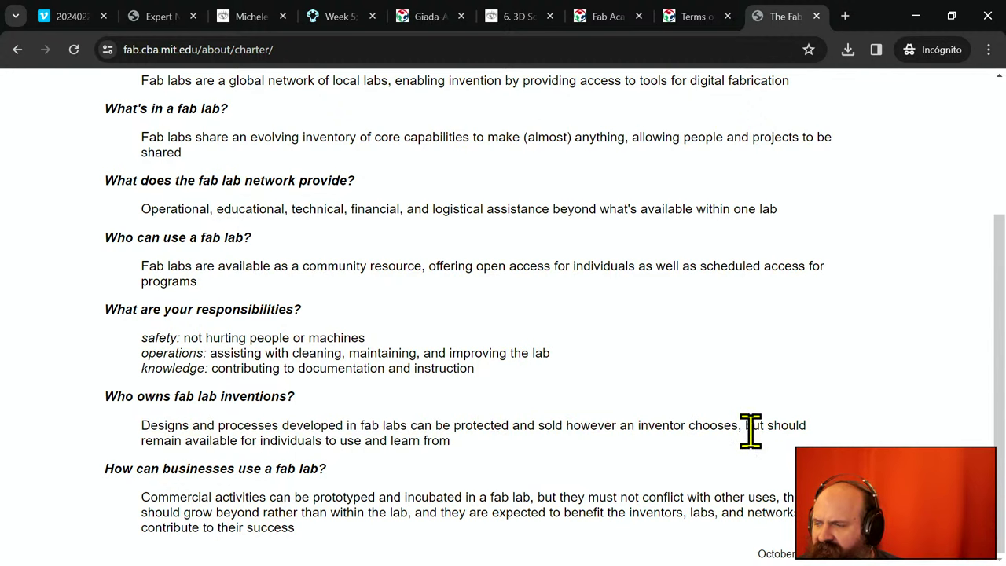
drag(747, 429, 758, 440)
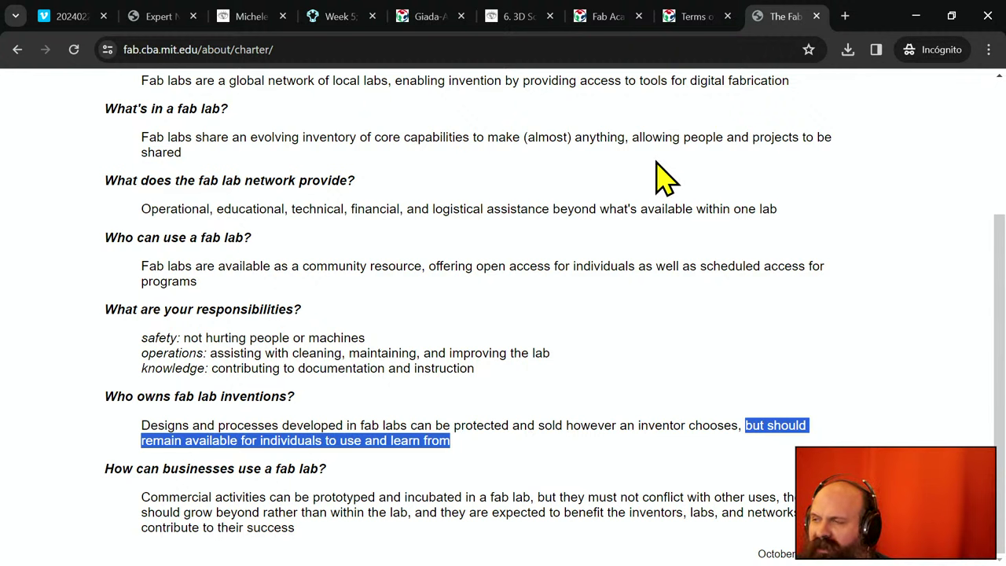
- Switch to the Napoli student's 2019 home page, briefly minimizing Chrome to check the transcription
click(250, 17)
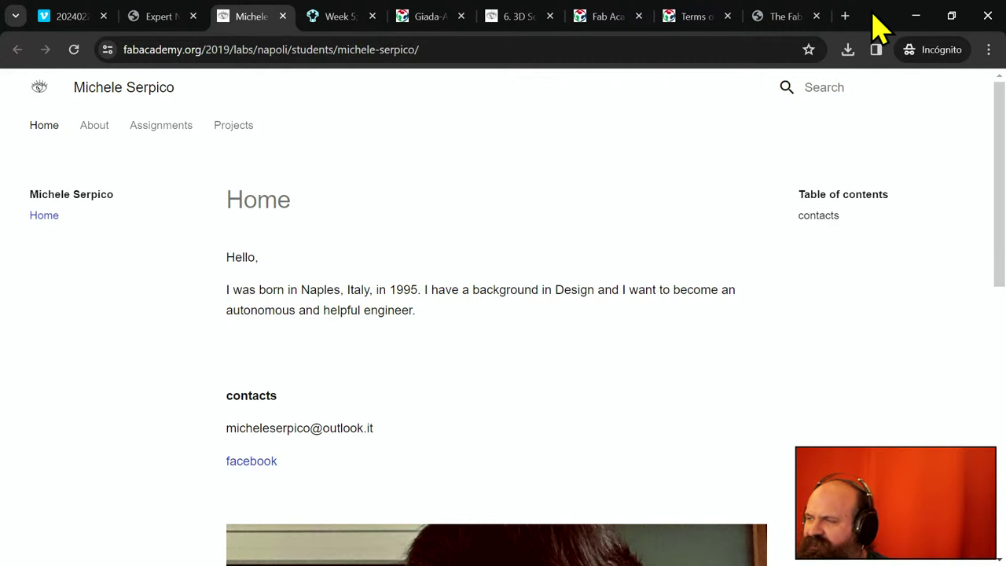
click(916, 16)
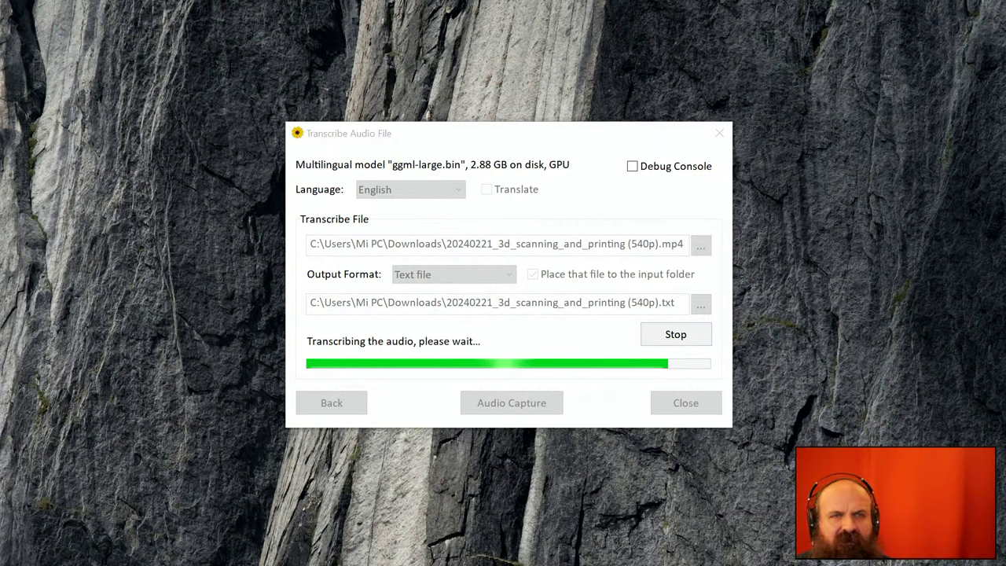
key(alt+Tab)
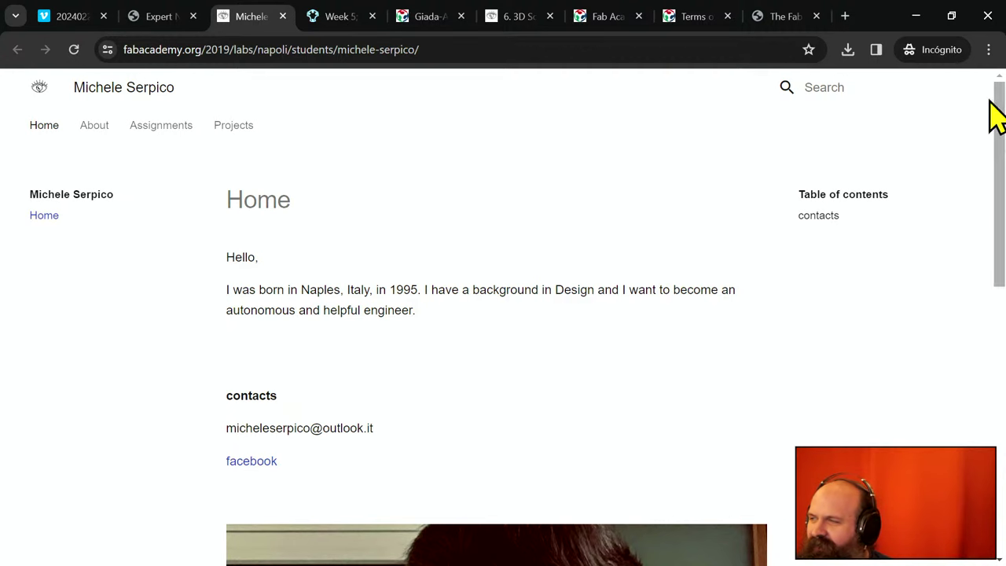
- Load chat.openai.com in a new incognito tab and sign in, checking transcription progress meanwhile
click(845, 16)
text(chat.openai.com)
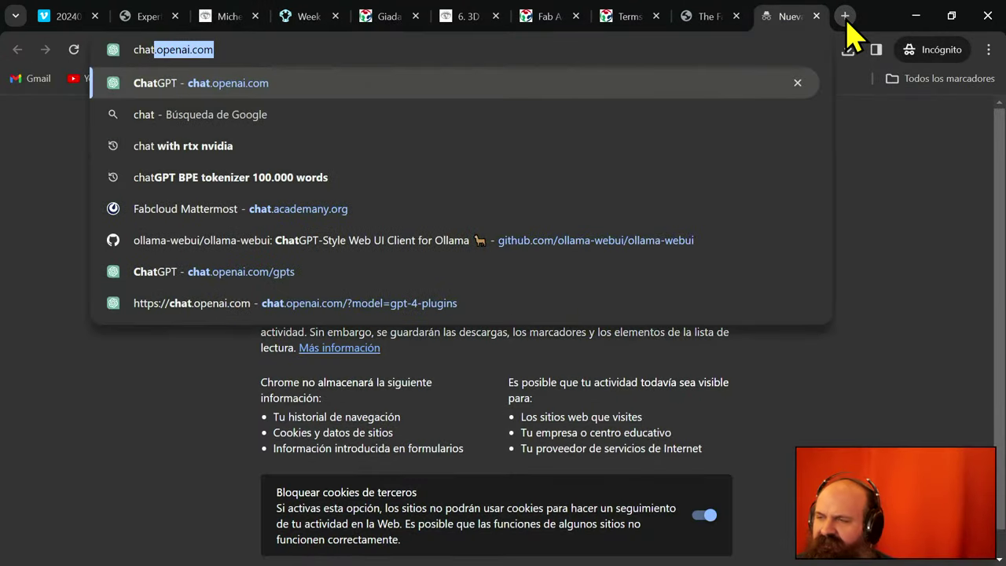
key(Return)
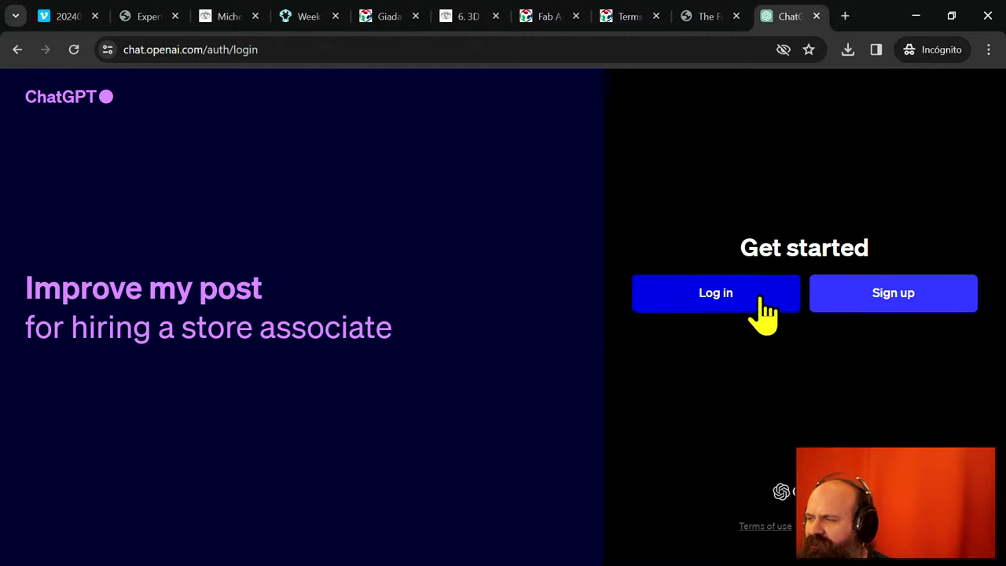
click(763, 314)
drag(883, 22, 688, 228)
click(722, 211)
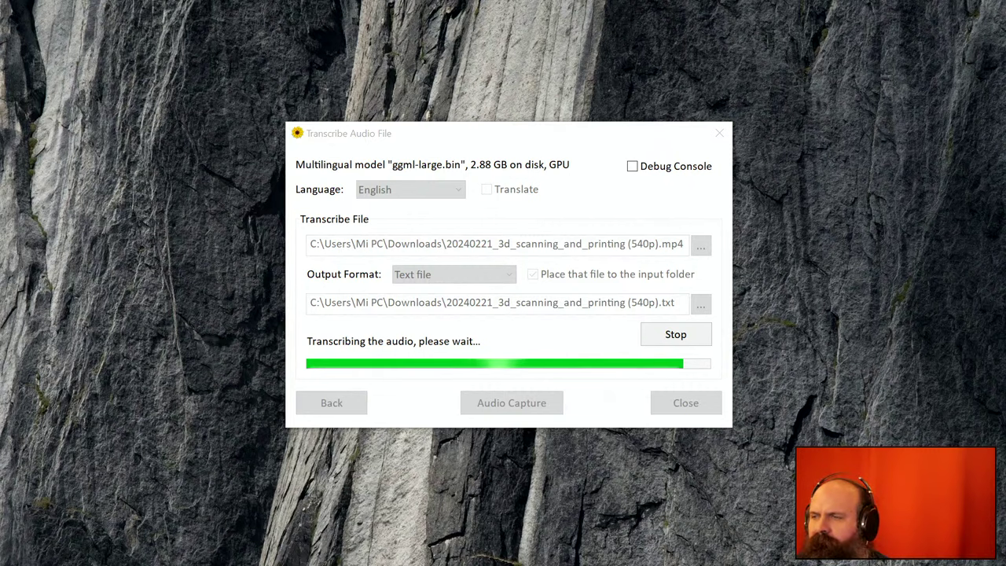
key(alt+Tab)
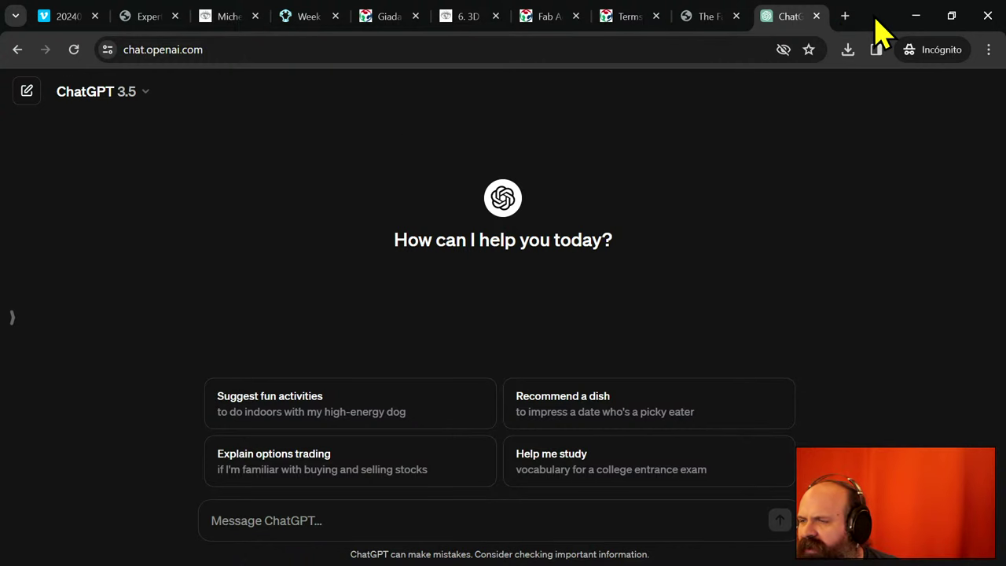
- Maximize Chrome, search public GPTs for '3d printing' and scroll through the results
drag(881, 33, 0, 133)
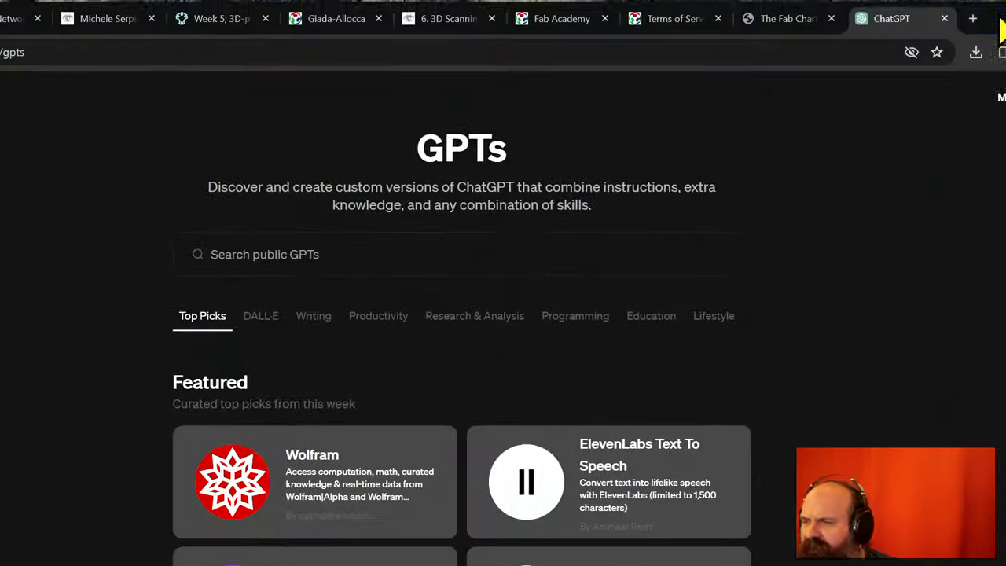
click(950, 17)
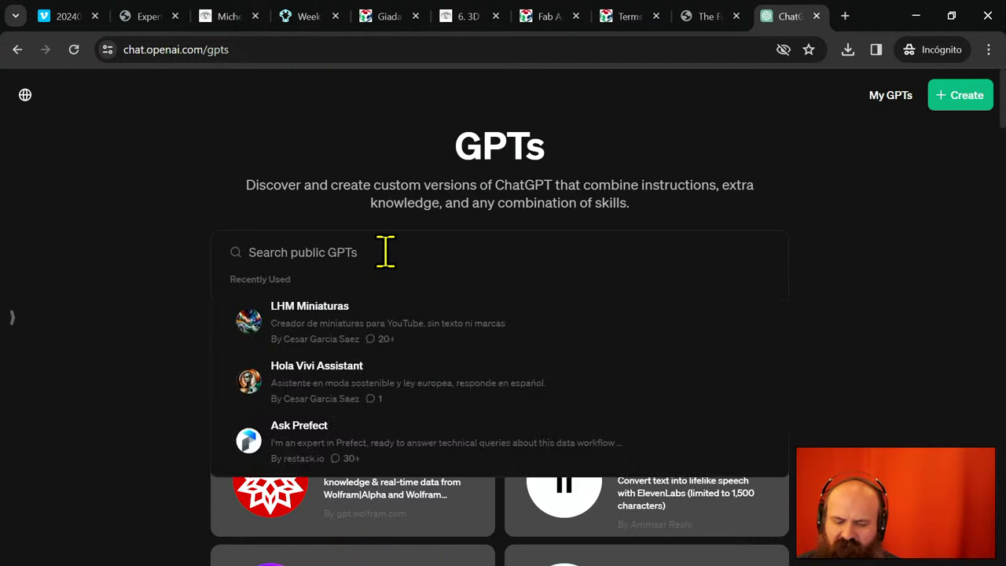
text(3d printing)
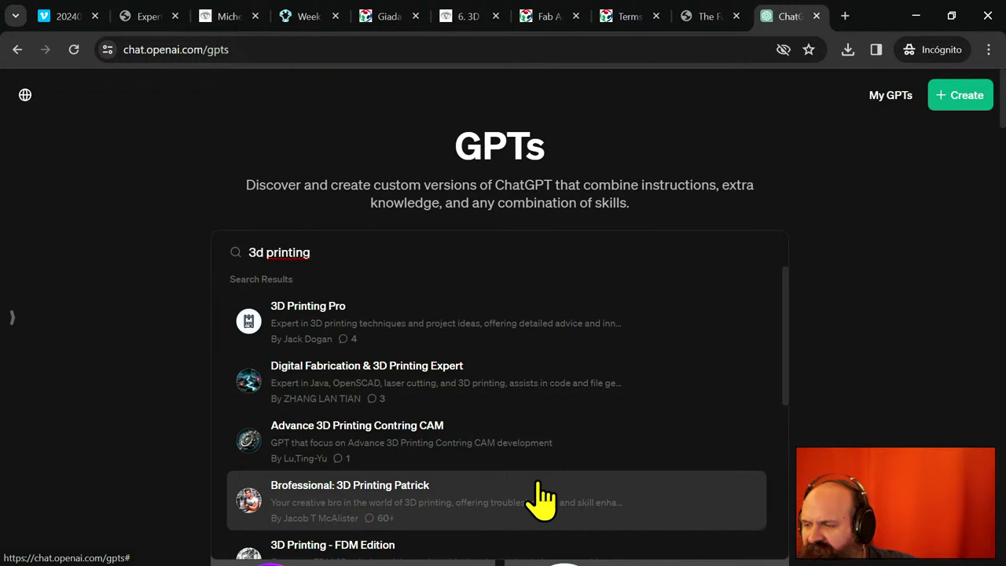
scroll(542, 497, down, 1)
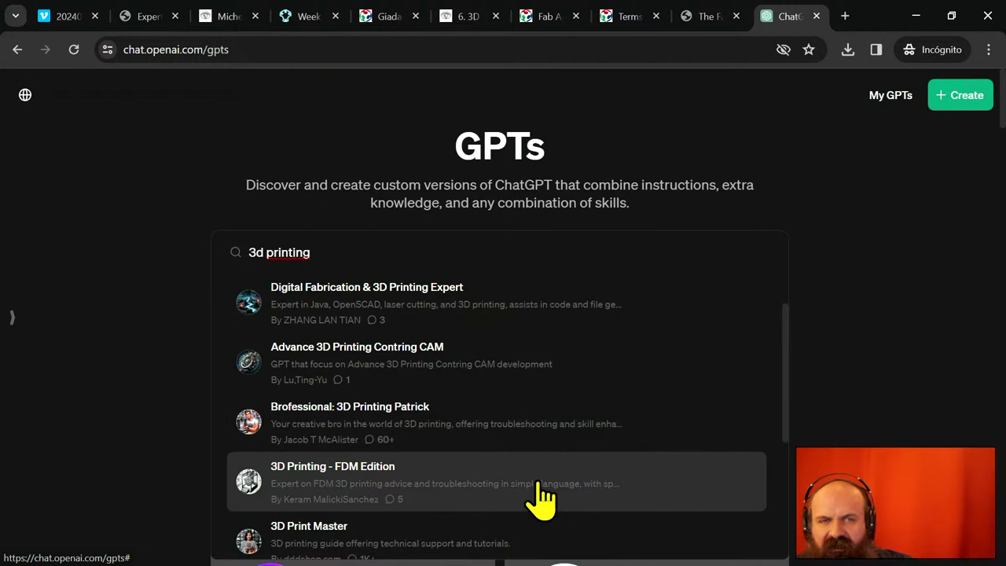
scroll(542, 497, down, 1)
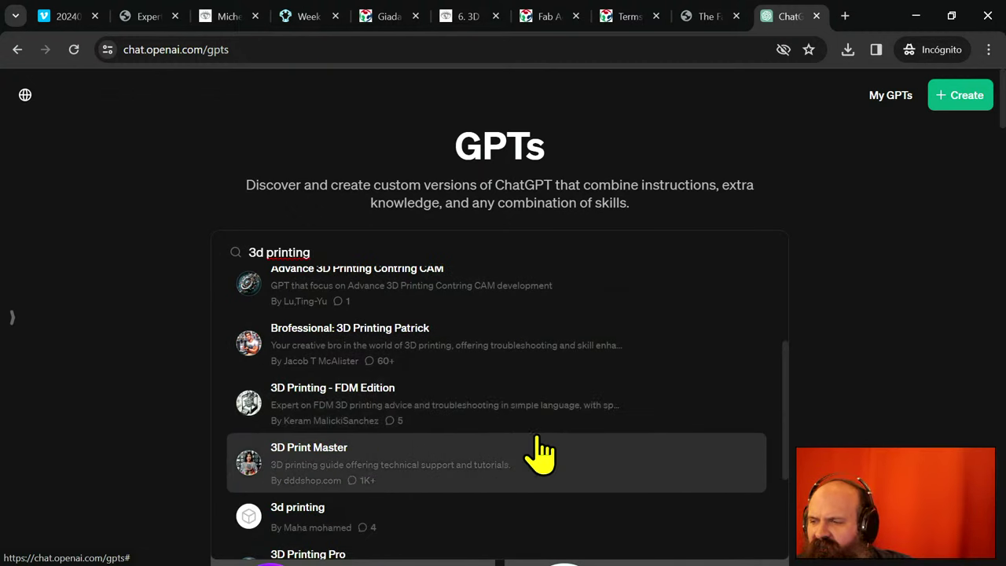
scroll(523, 494, down, 2)
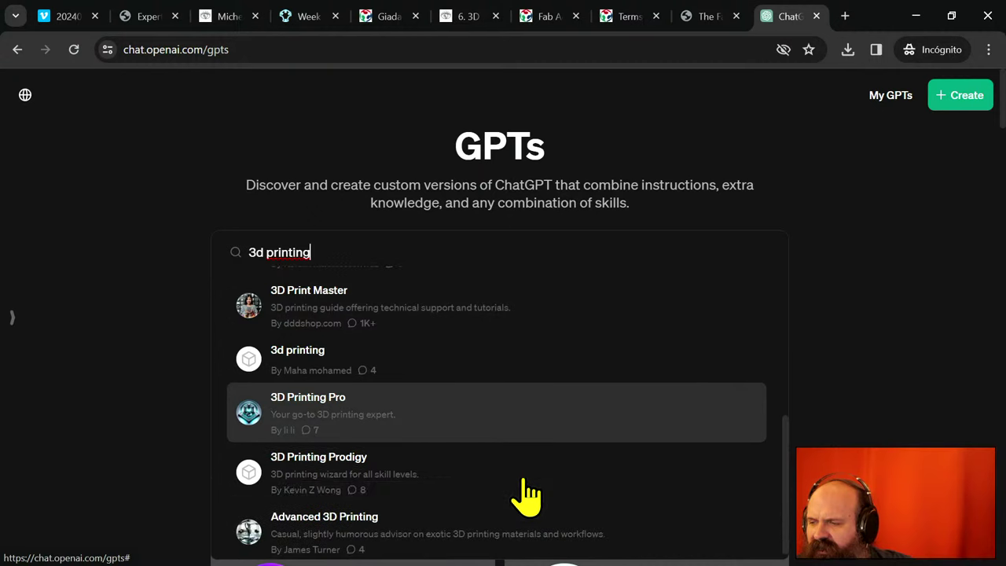
- Clear the '3d printing' query from the GPT search box
click(912, 293)
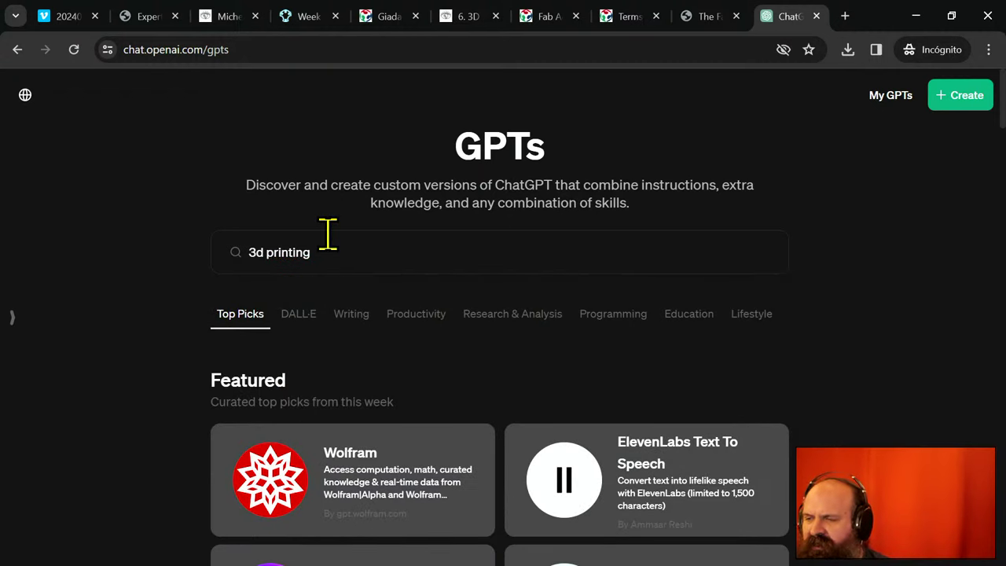
click(406, 256)
key(BackSpace)
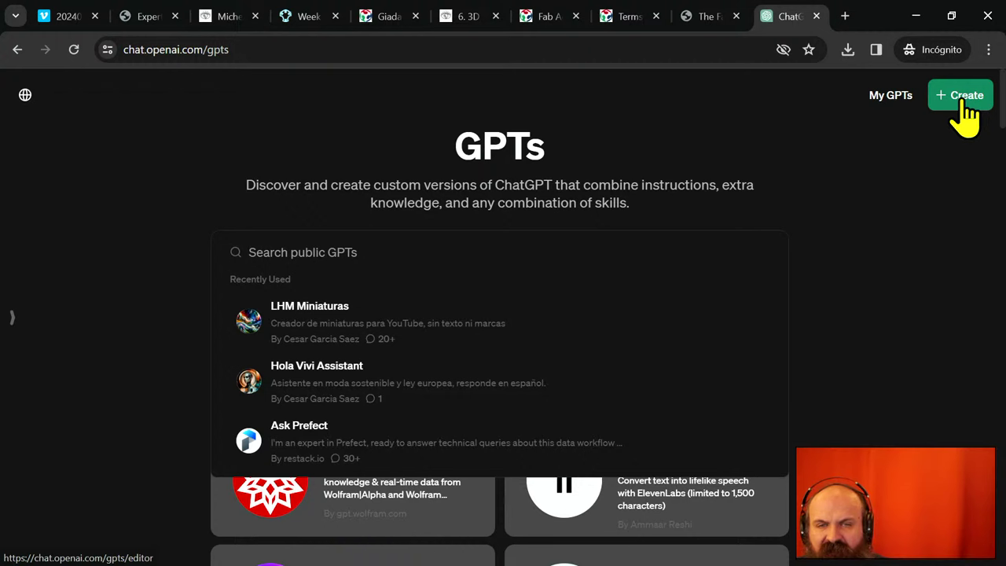
- Create a new GPT draft and start a message in the GPT Builder box
click(961, 98)
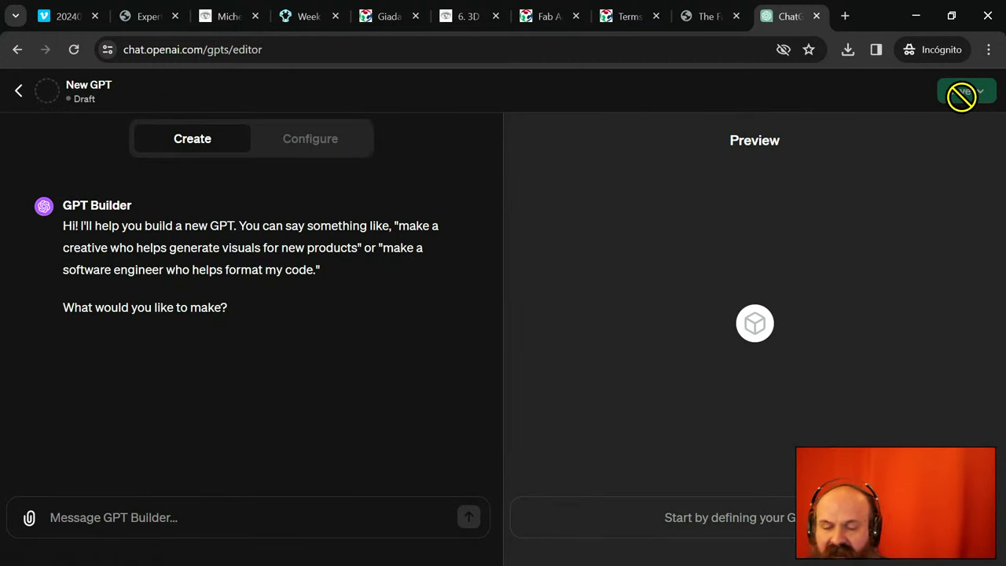
click(259, 525)
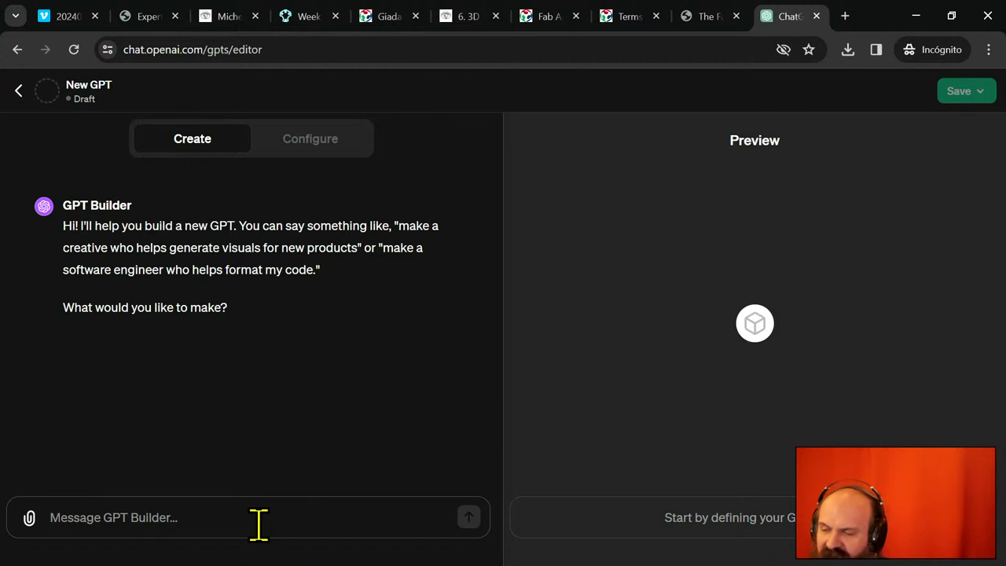
text(ME gus)
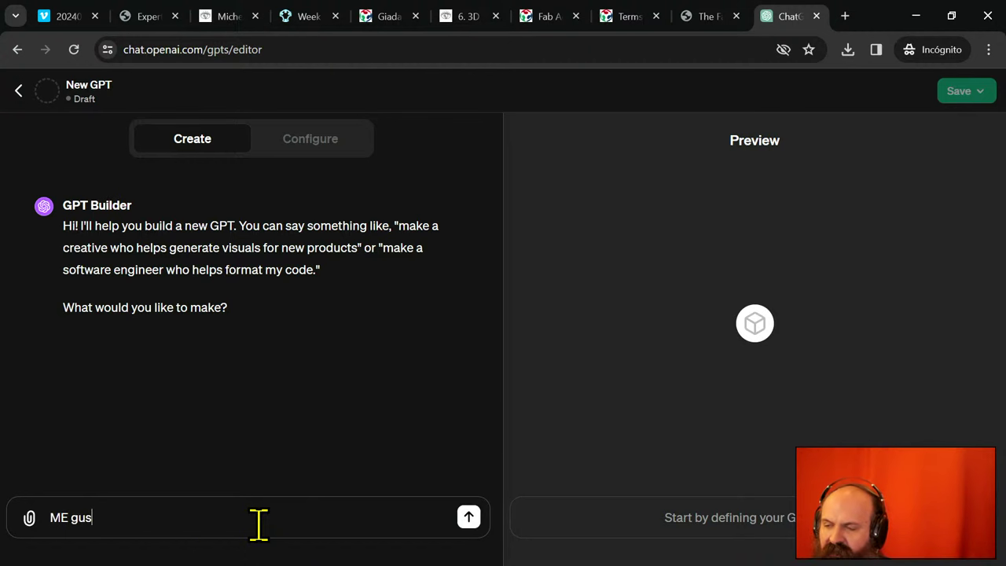
key(BackSpace)
key(BackSpace)
key(BackSpace)
key(BackSpace)
key(BackSpace)
text(e)
key(BackSpace)
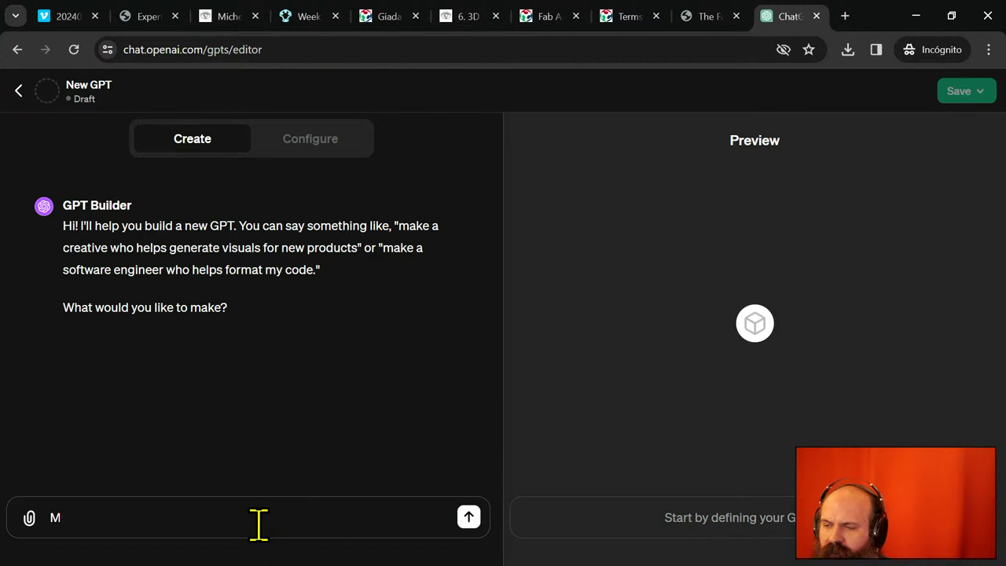
text(e)
key(BackSpace)
key(BackSpace)
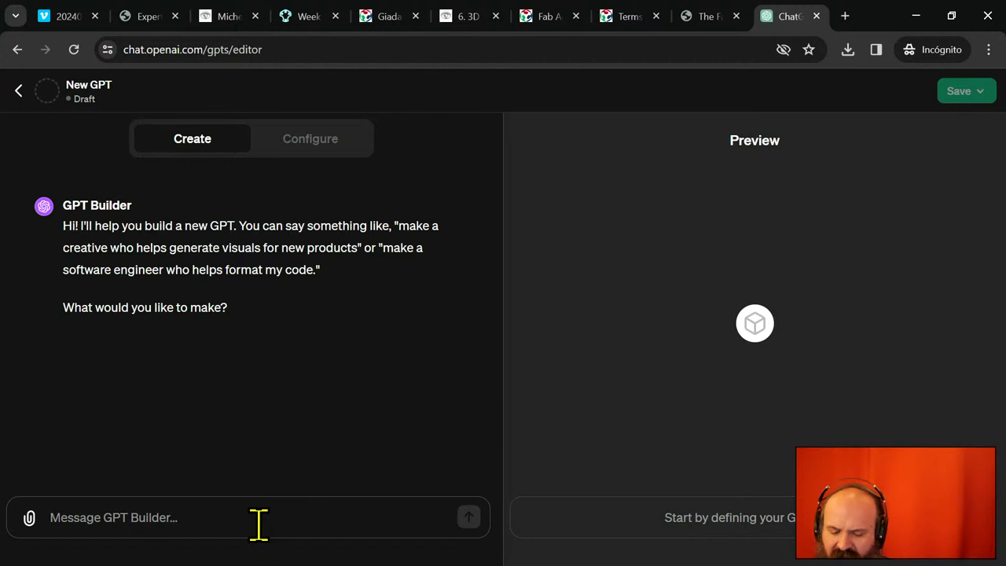
- Write 'Me gustaría generar un GPT especializado en asistir a estudiantes de un curso de fabricación digital en sus'
text(Me gustaría )
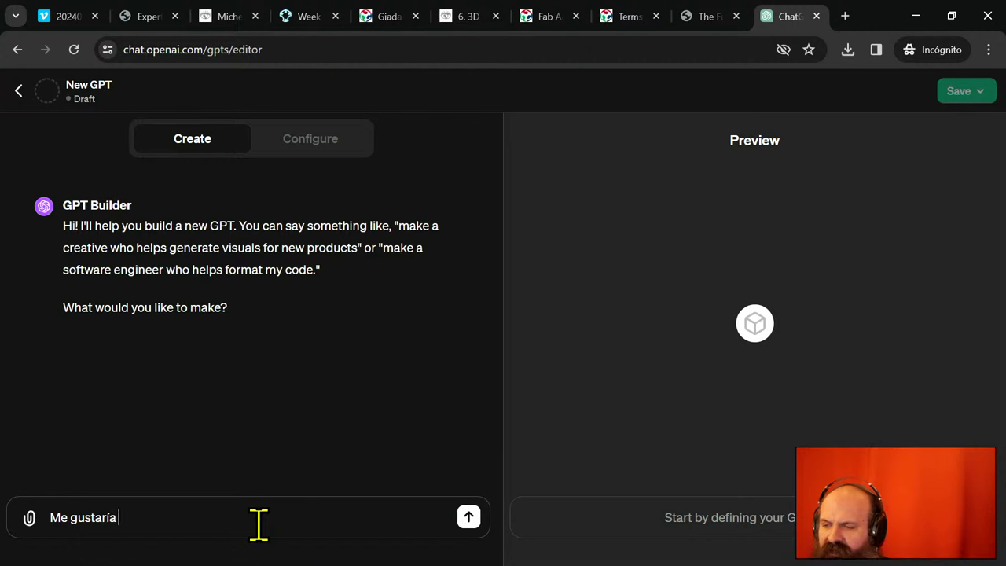
text(generar un )
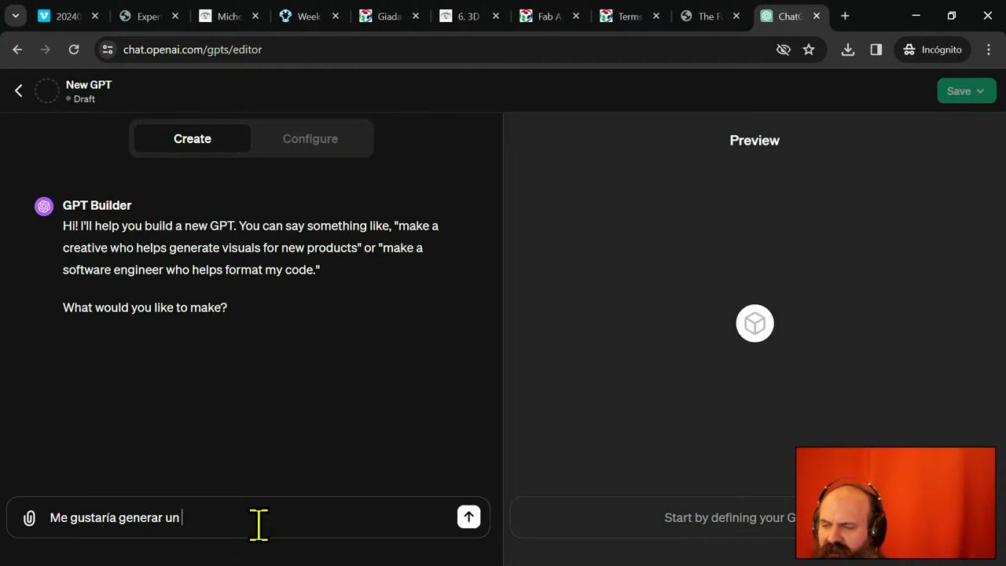
text(GPT e)
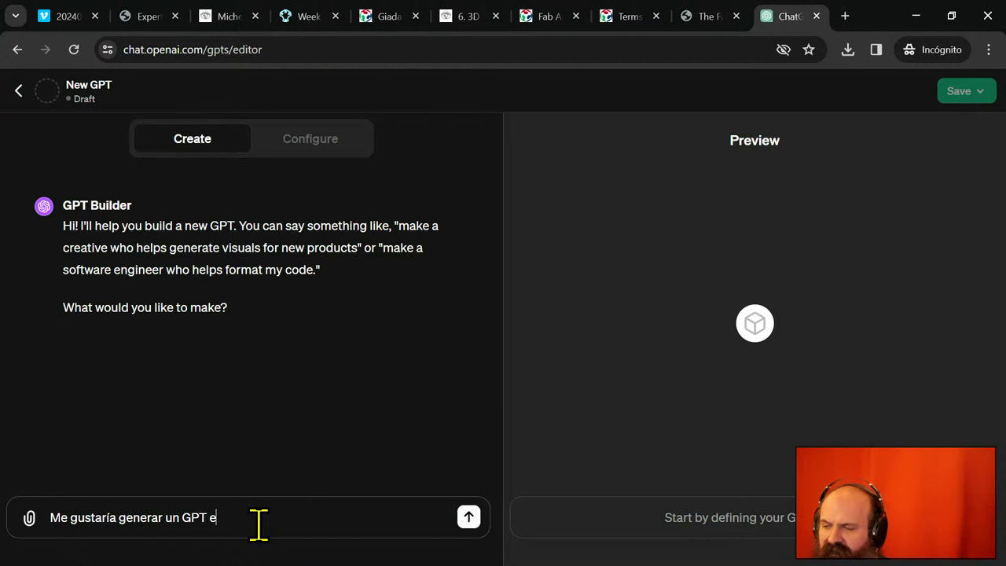
text(speclia)
key(BackSpace)
key(BackSpace)
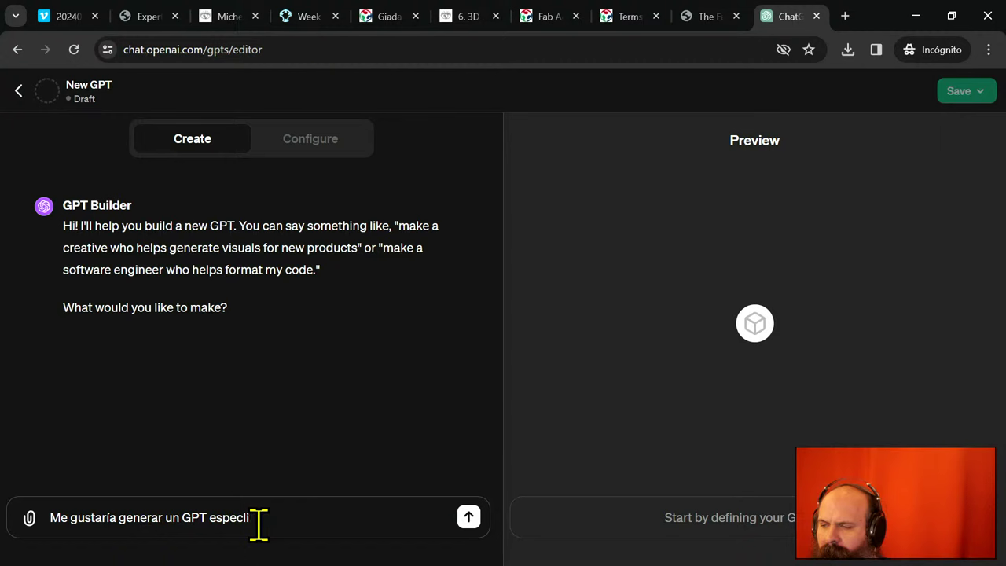
key(BackSpace)
text(ializado en respo)
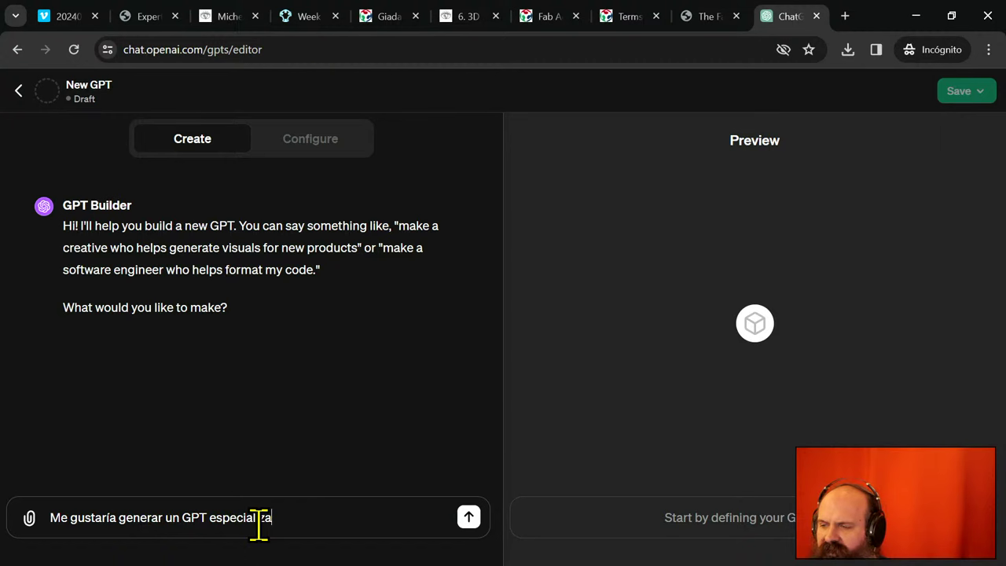
key(BackSpace)
key(BackSpace)
key(BackSpace)
key(BackSpace)
key(BackSpace)
key(BackSpace)
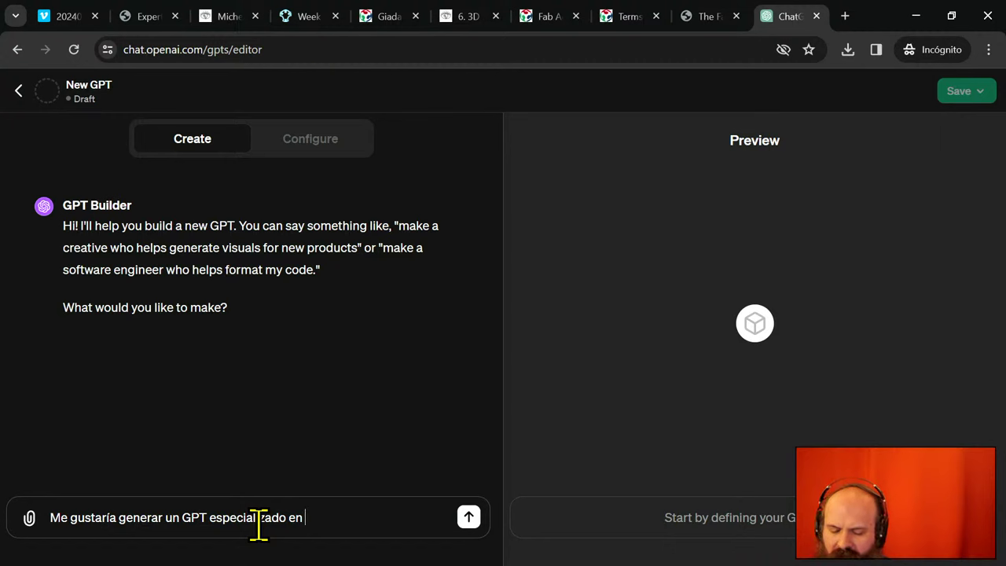
text(asisti)
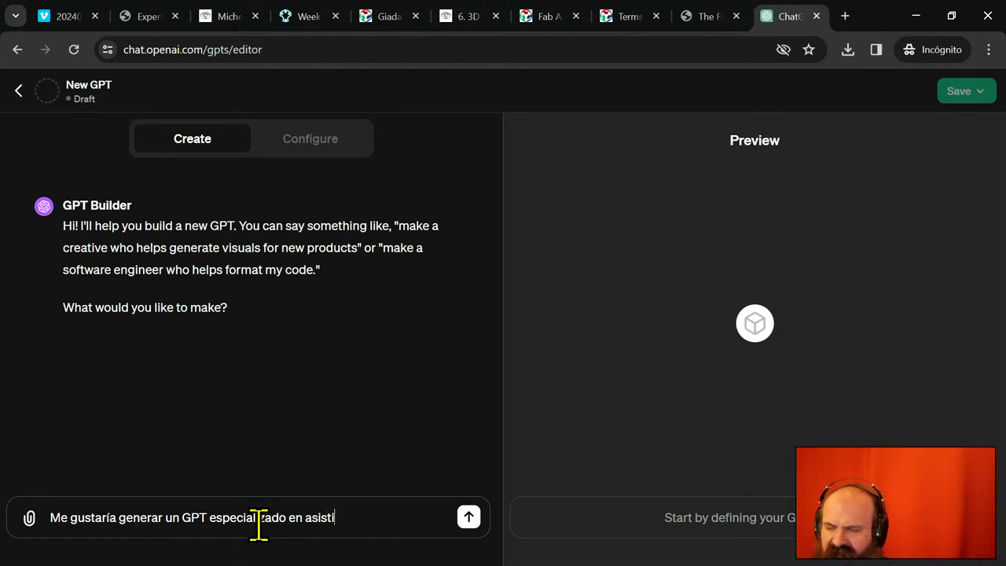
text(r a estudiante)
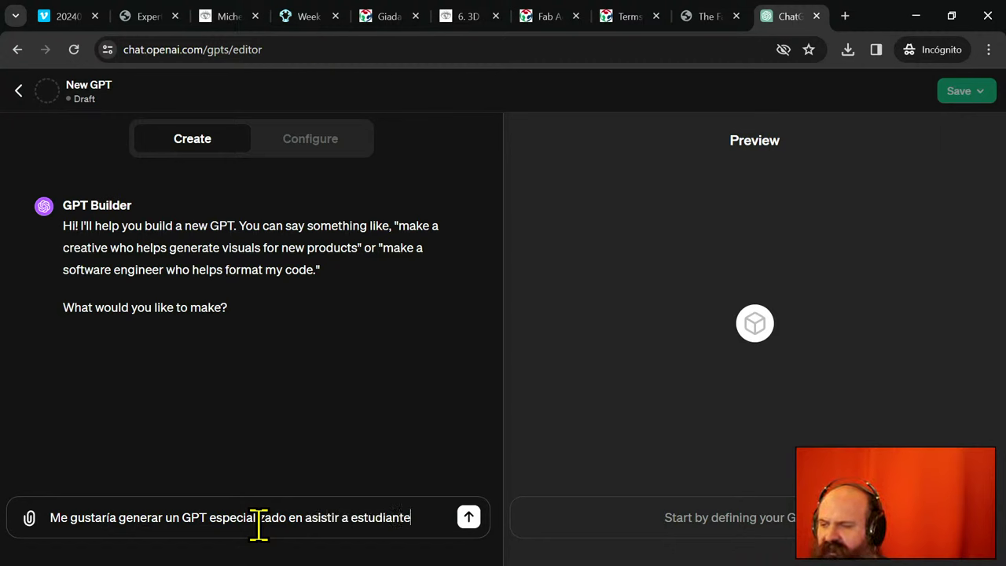
text(s de un curso de fabricación d)
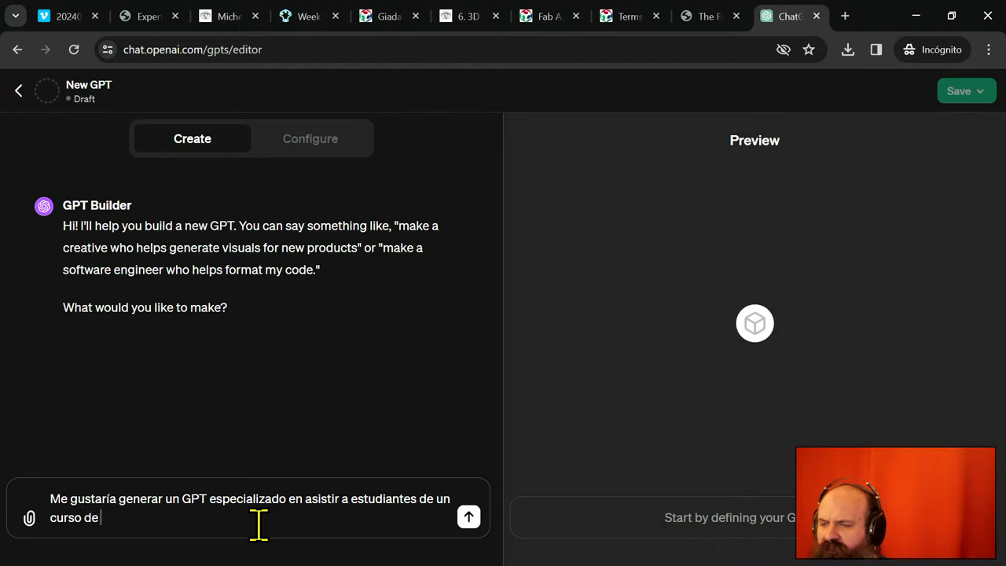
text(igital)
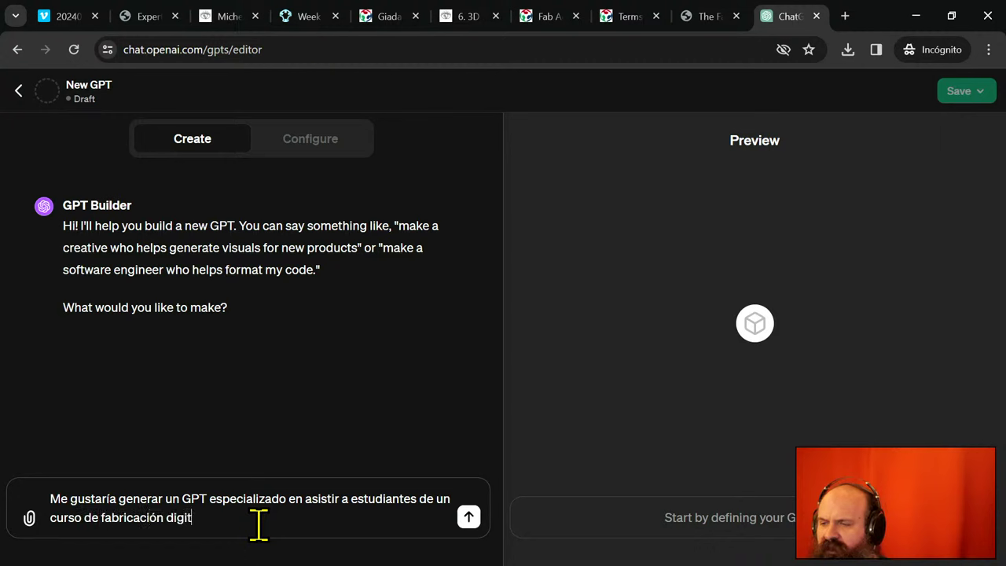
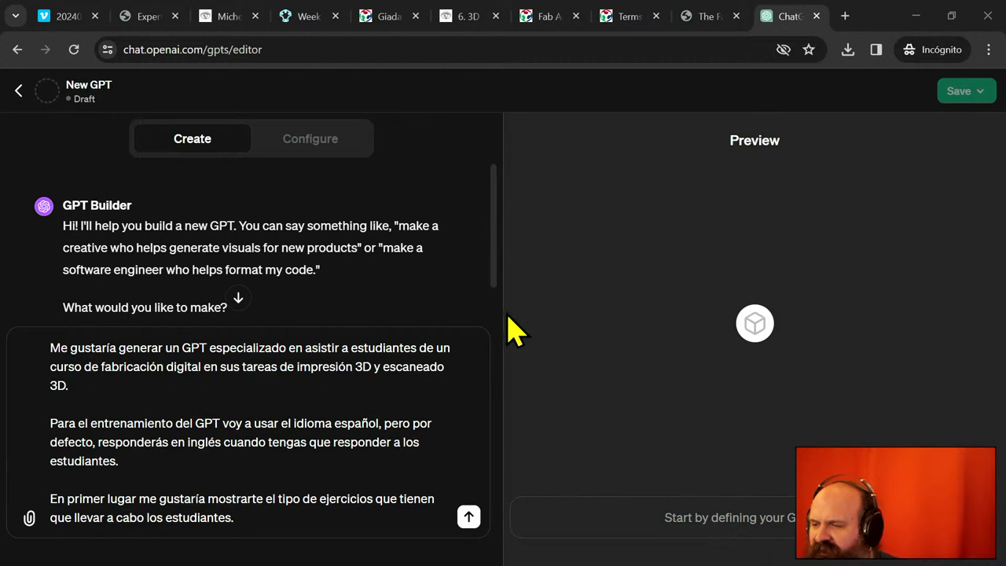
- End the request with ', para establecer las preguntas que pueden realizarse y el tono de las mismas.' and send it
click(269, 521)
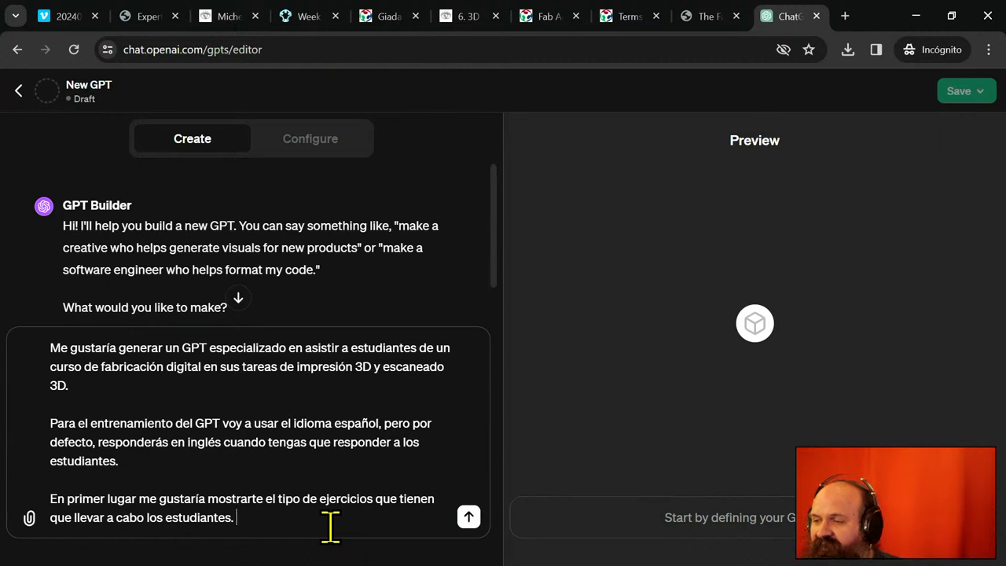
key(BackSpace)
text(, )
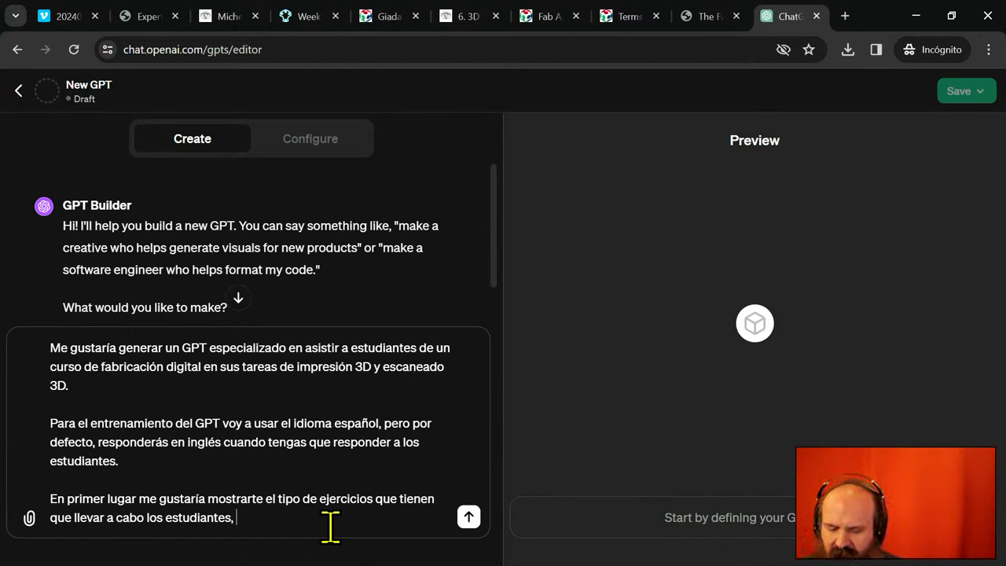
text(para estable)
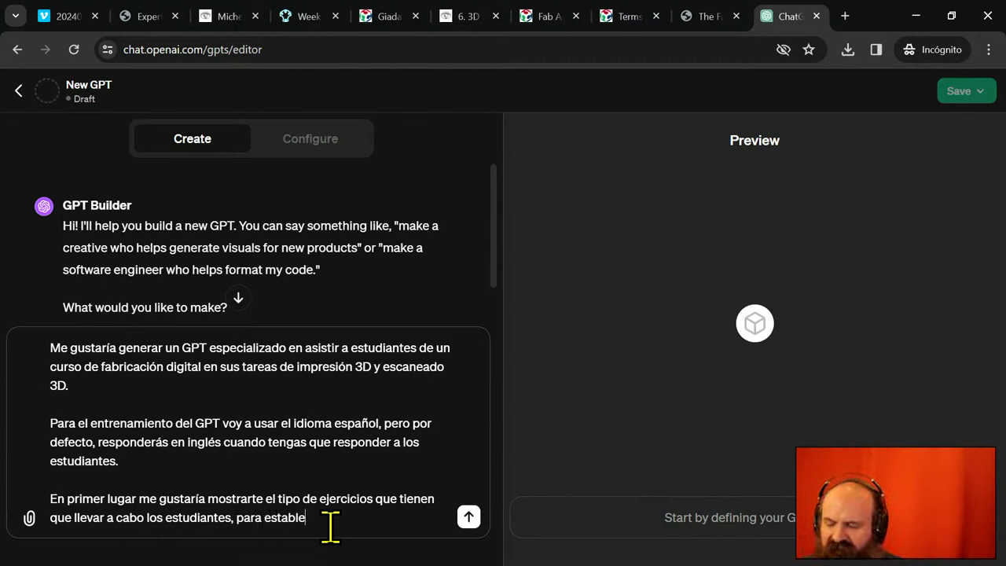
text(cer las preguntas )
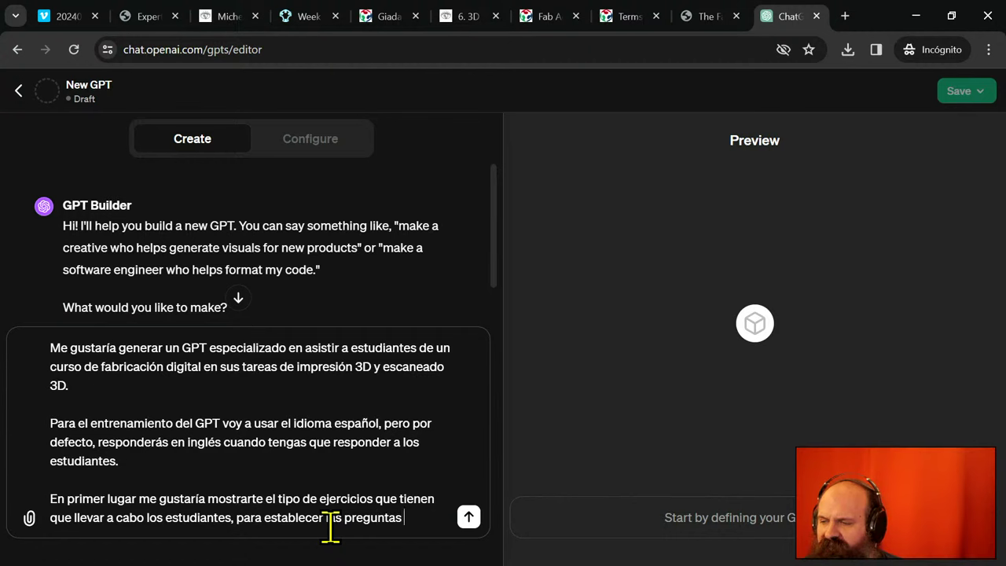
text(que pueden rea)
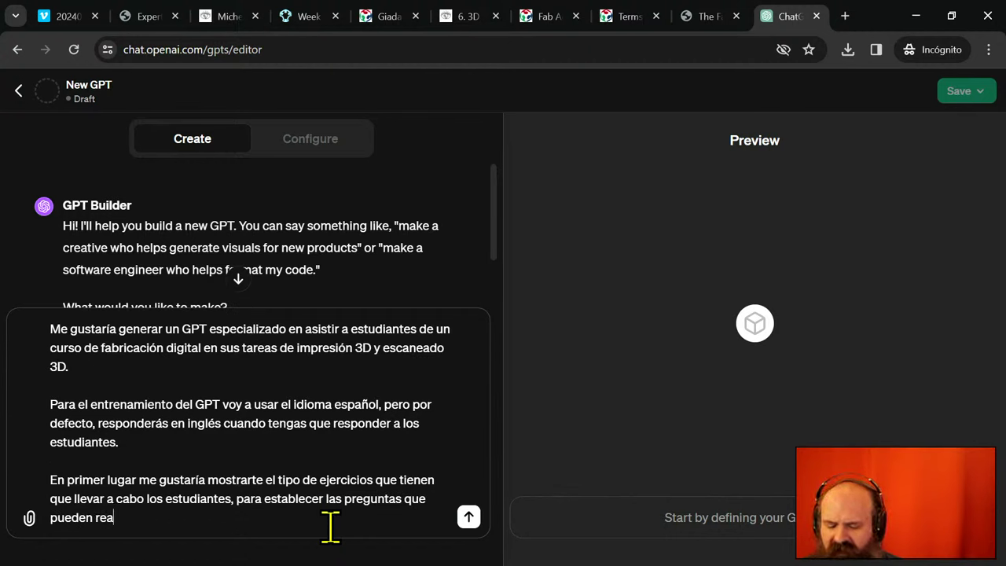
text(lizarse y e)
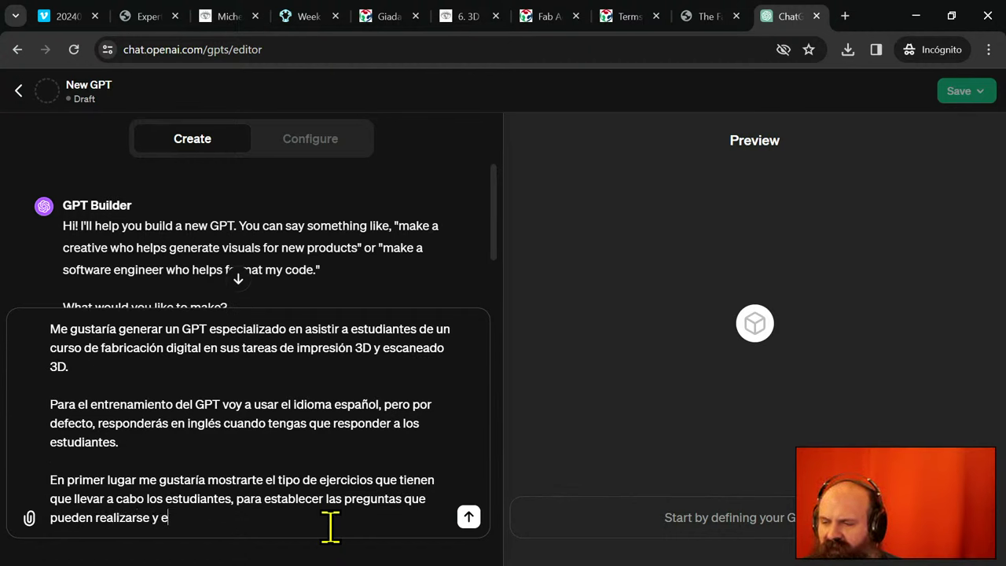
text(l tono de)
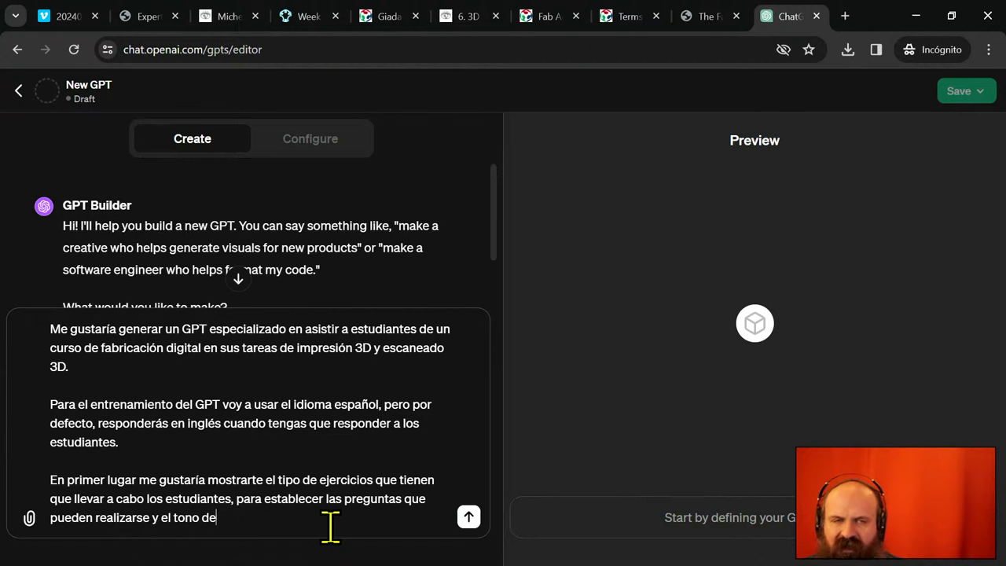
text( las mismas.)
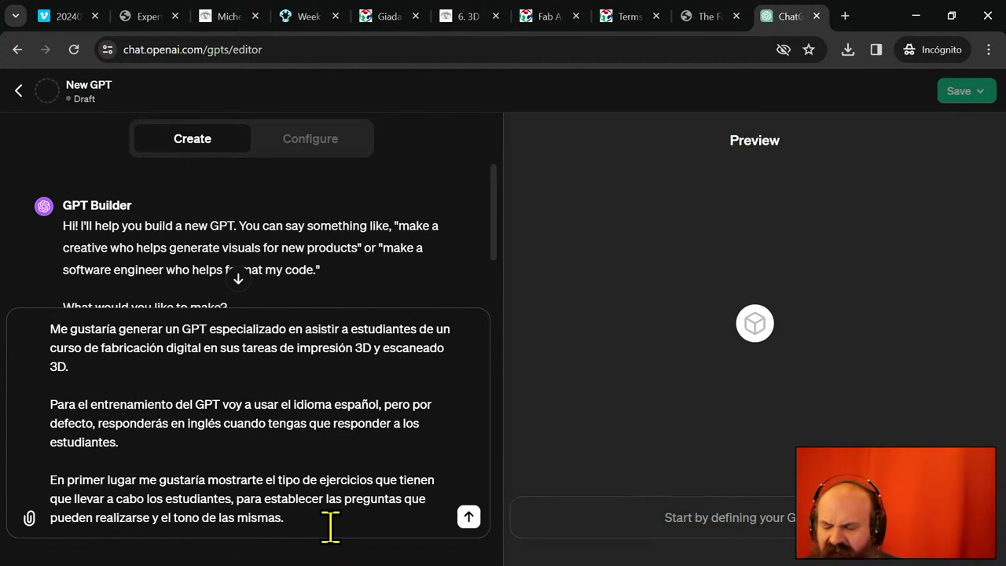
key(Return)
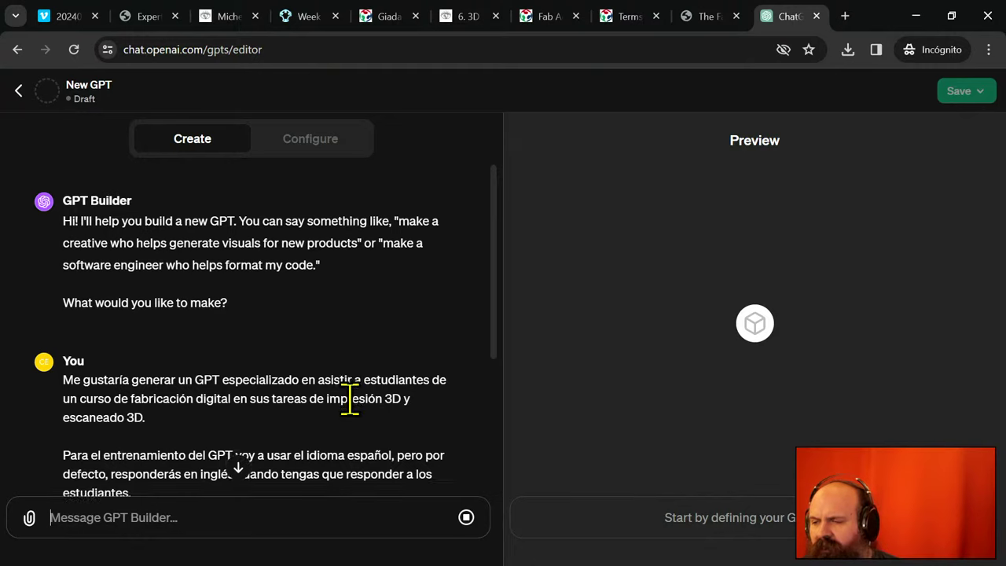
- Write a reply naming the GPT "3D printing and scanning assistant" in quotes
scroll(351, 405, down, 3)
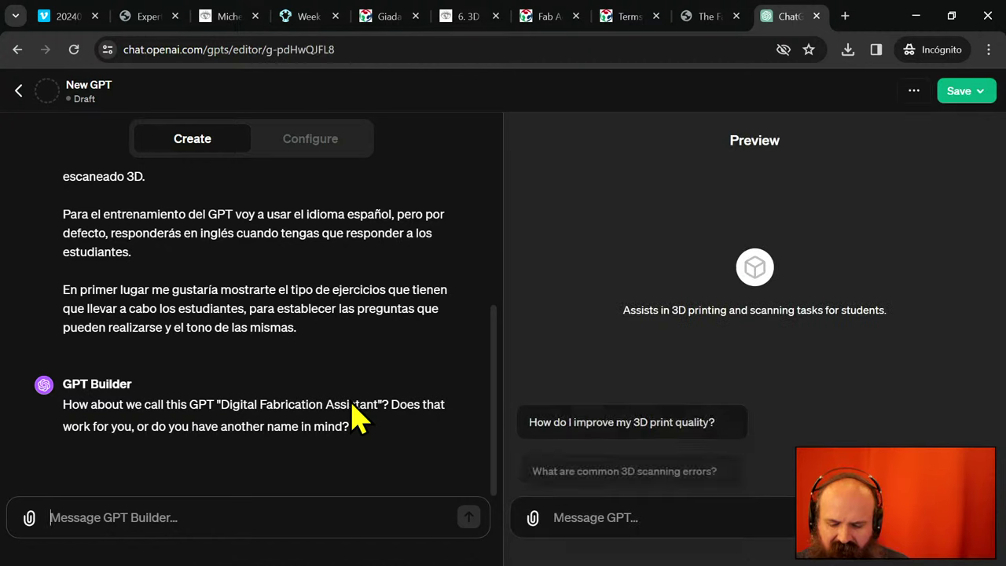
text(3D)
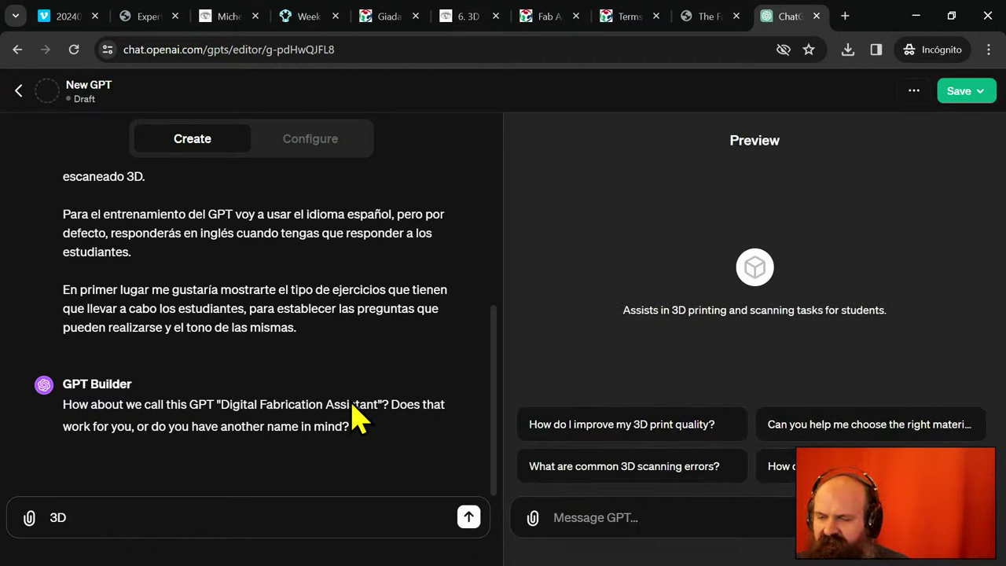
key(BackSpace)
key(BackSpace)
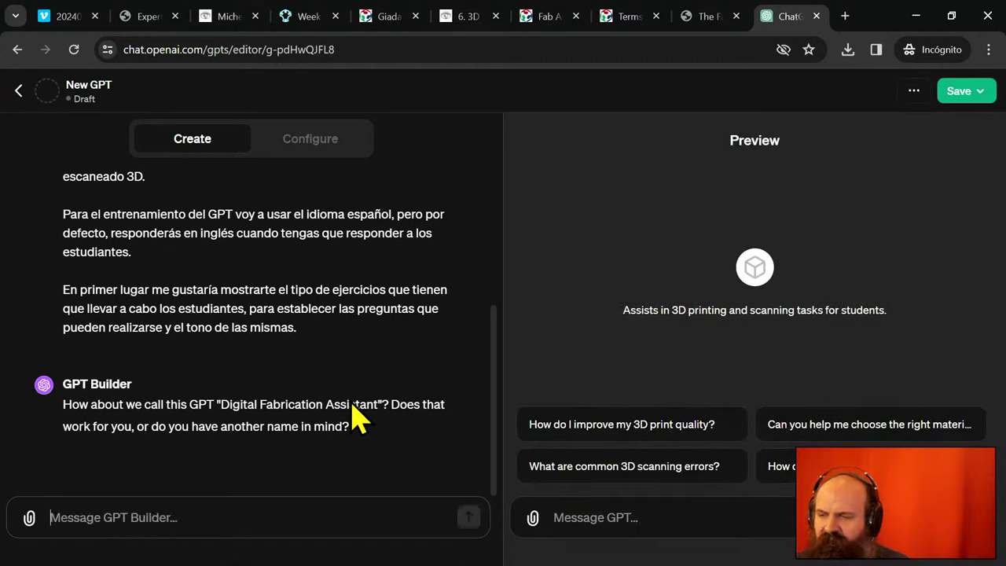
text(Llamalo )
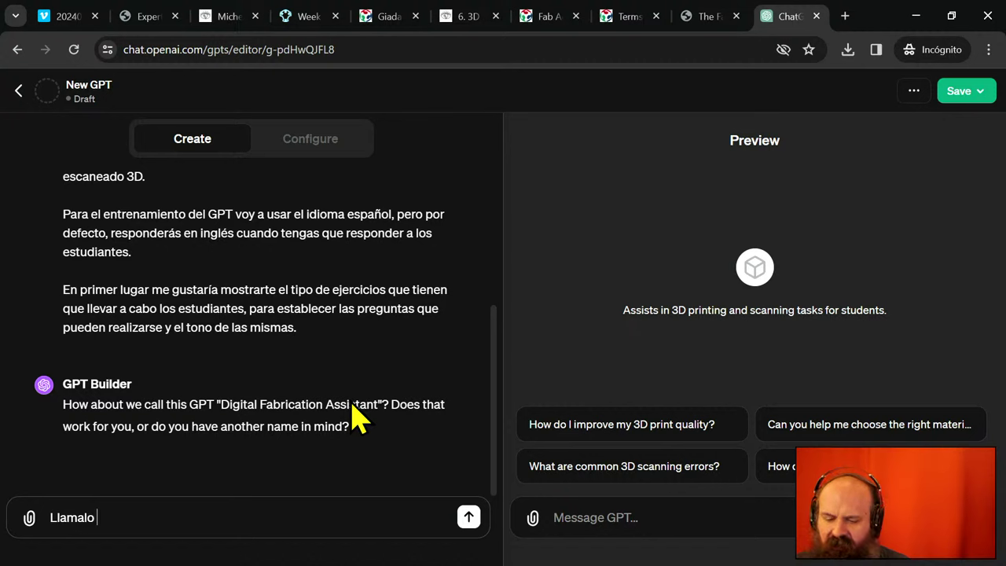
text(3D printi)
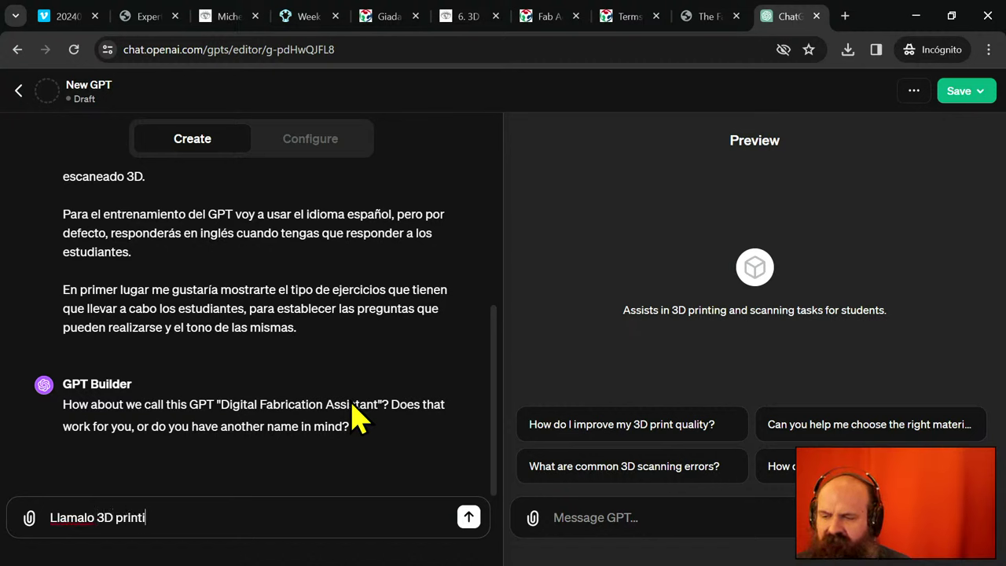
text(ng and scanne)
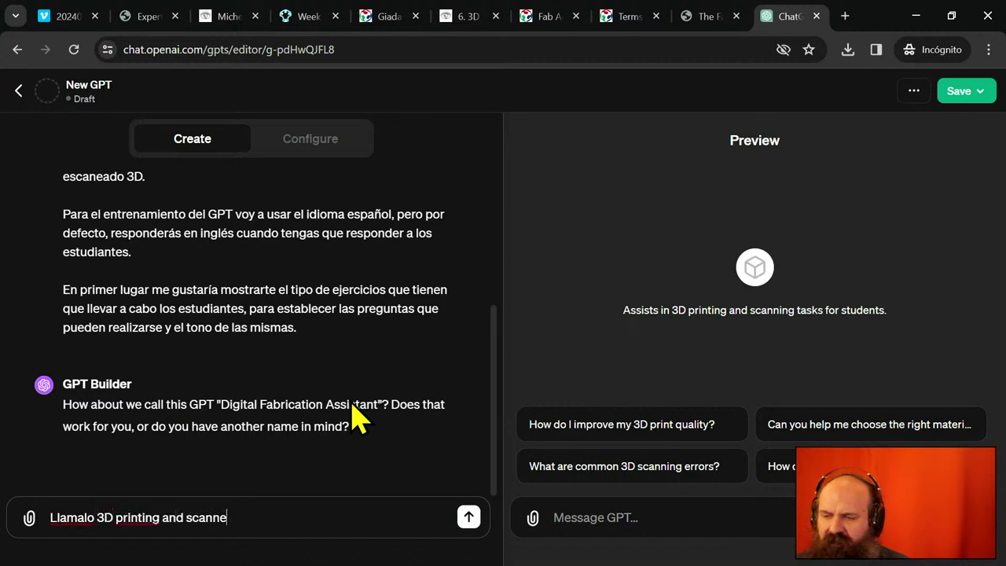
key(BackSpace)
text(ing assist)
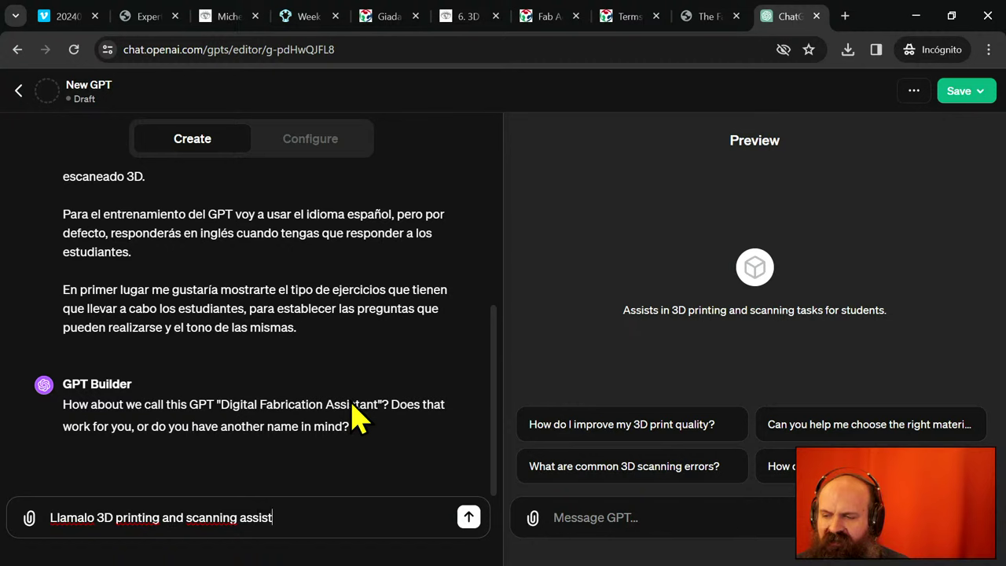
text(ant)
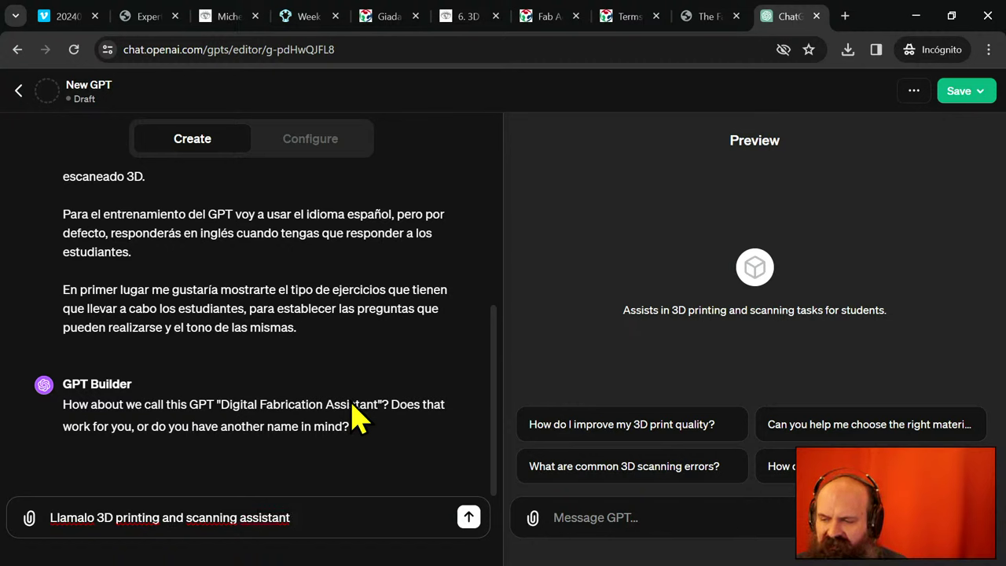
key(Left)
key(Left)
key(Left)
key(Left)
key(Left)
key(Left)
key(Left)
key(Left)
key(Left)
key(Left)
key(Left)
key(Left)
key(Left)
key(Left)
key(Left)
key(Left)
key(Left)
key(Left)
key(Left)
key(Left)
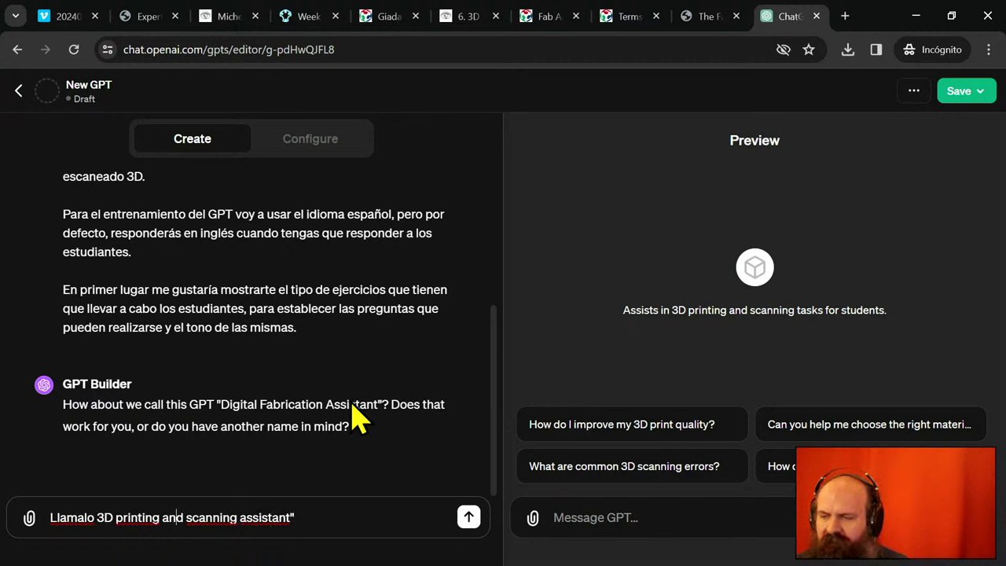
key(Left)
text(")
key(Right)
key(Right)
key(Right)
key(Right)
key(Right)
key(Right)
key(Right)
key(Right)
key(Right)
key(Right)
key(Right)
key(Right)
key(Right)
key(Right)
key(Right)
key(Right)
key(Right)
key(Right)
key(Right)
key(Right)
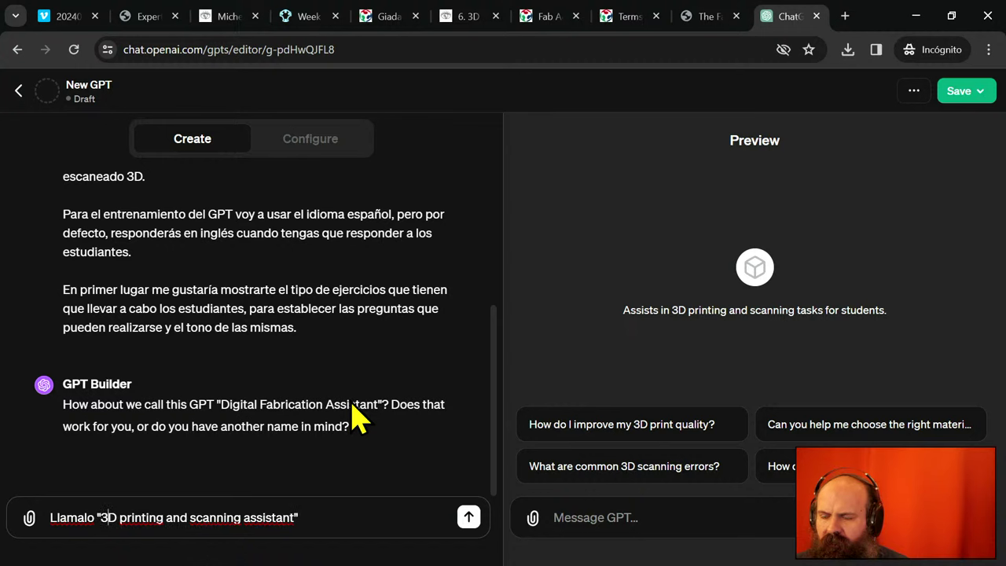
key(Right)
key(Right)
key(Right)
key(Right)
key(Right)
key(Right)
key(Right)
key(Right)
key(Right)
key(Right)
key(Right)
key(Right)
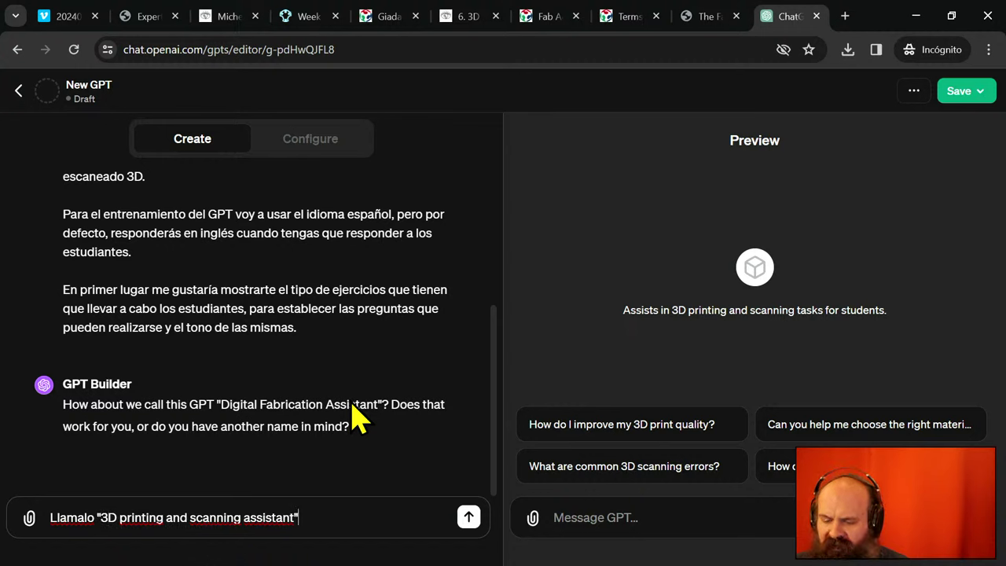
- Add 'Responde en castellano a partir de ahora durante el proceso de entrenamiento.' and send
text(Respeon)
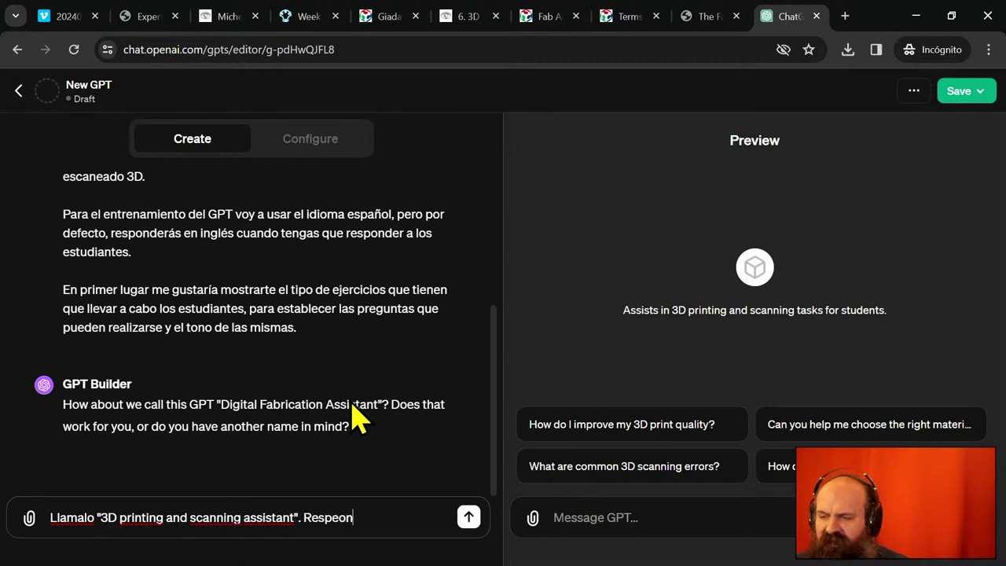
key(BackSpace)
key(BackSpace)
key(BackSpace)
text(onde en)
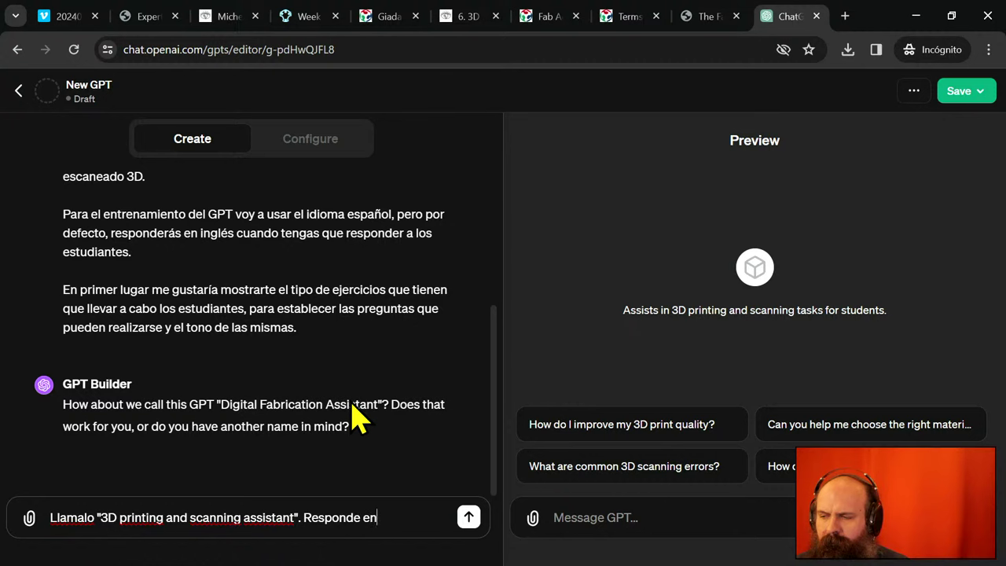
text( castellano a par)
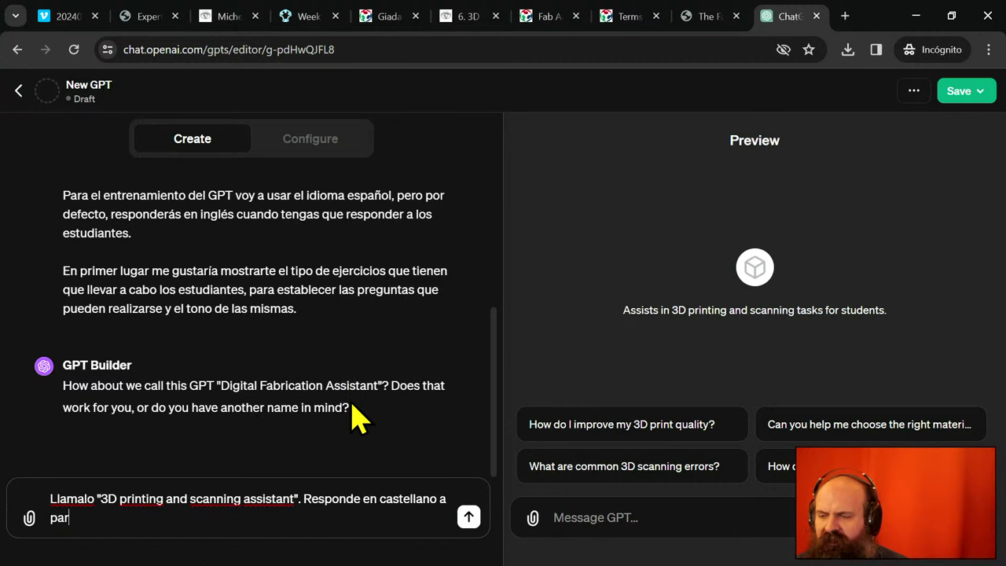
text(tir de ahora)
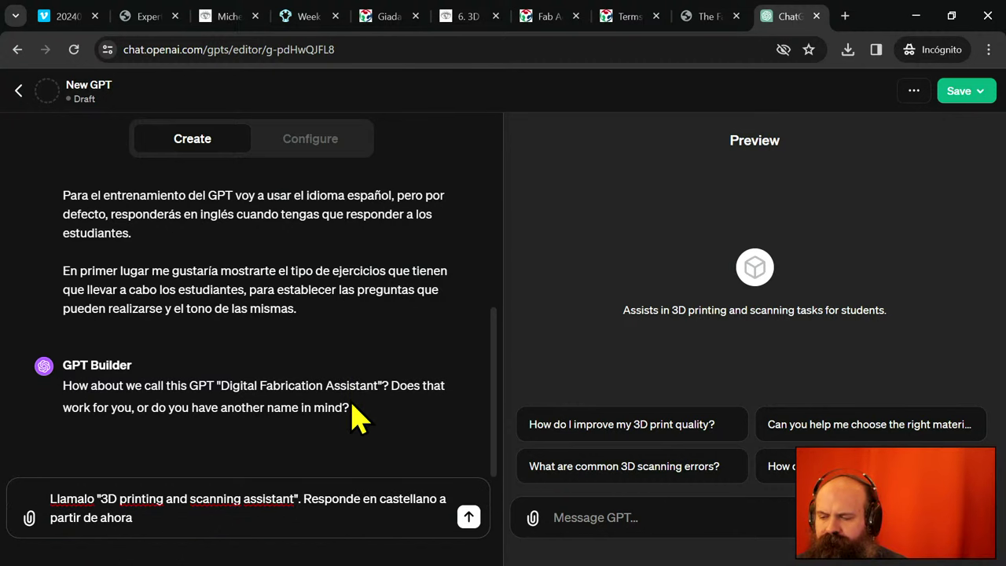
text( durante de)
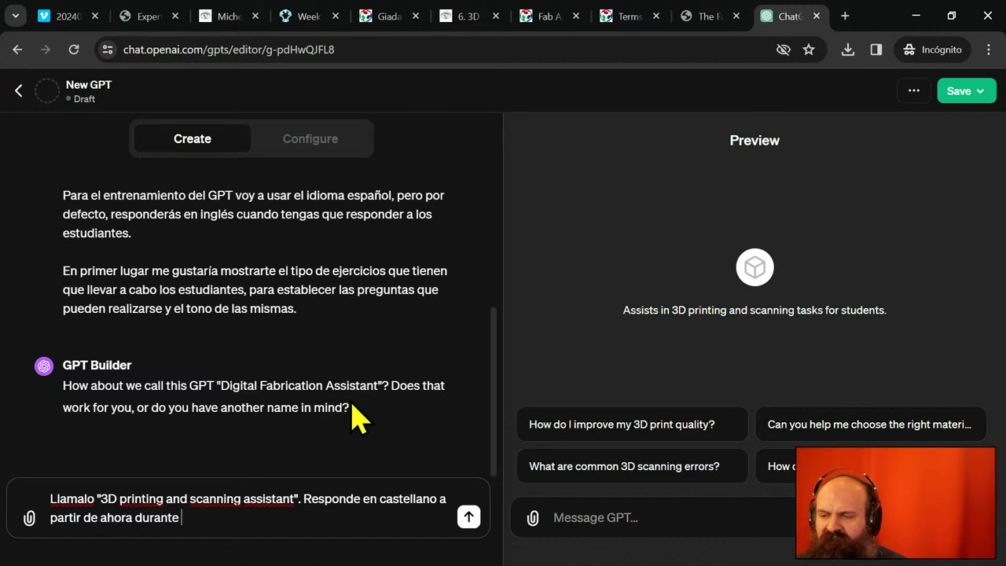
key(BackSpace)
key(BackSpace)
text(el proc)
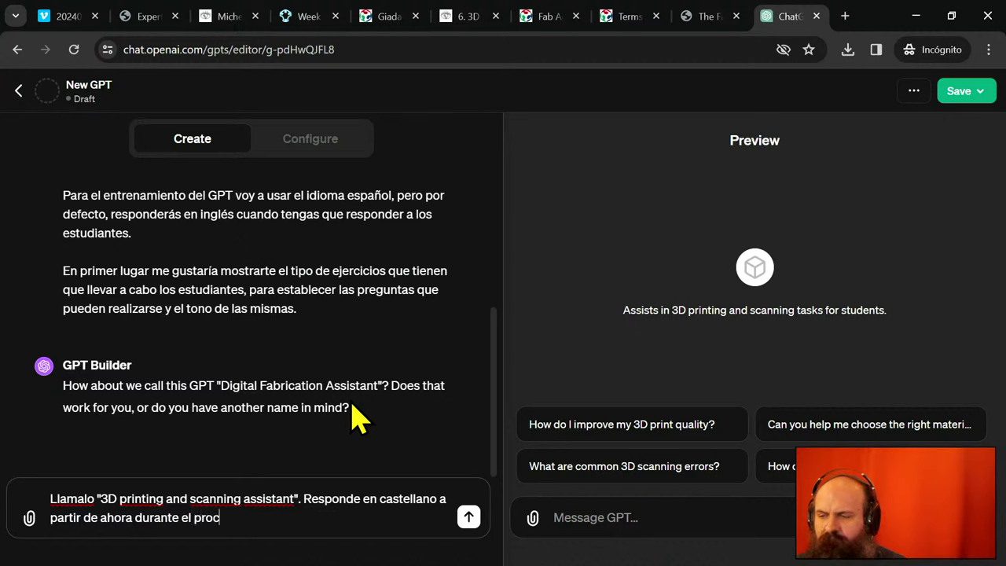
text(eso de entrenamie)
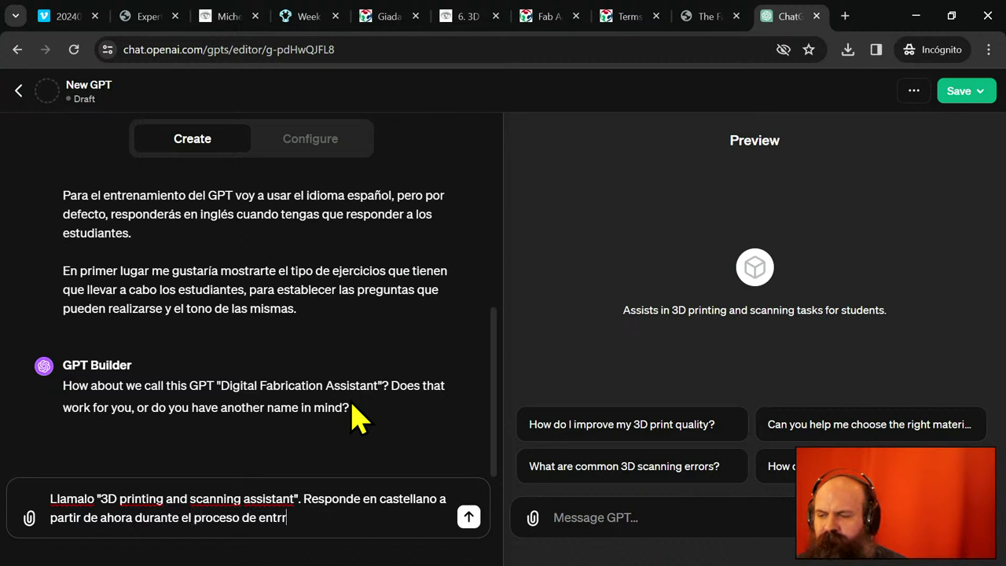
text(n)
key(BackSpace)
text(miento.)
key(Return)
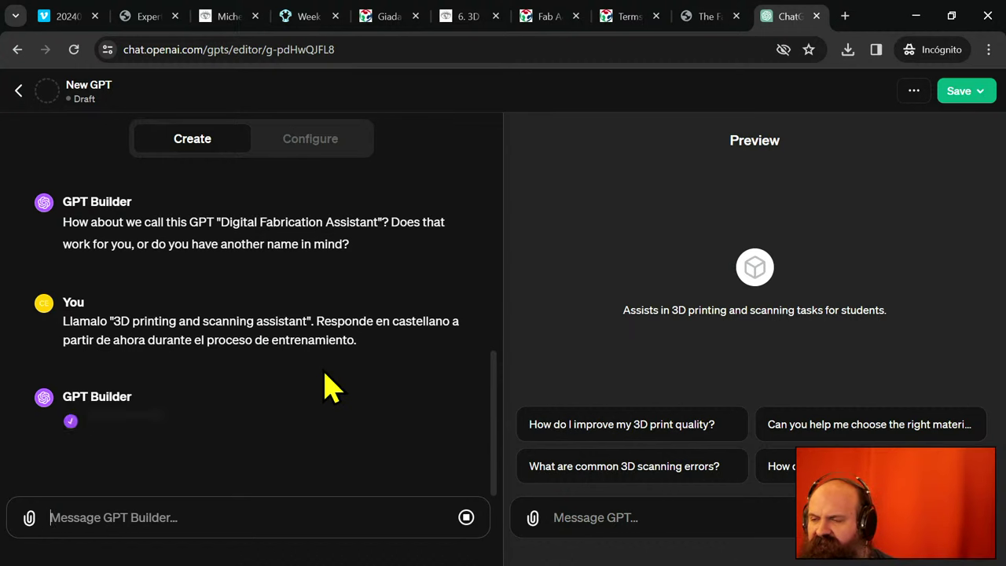
- Copy the first message's third paragraph about showing the students' exercises
scroll(326, 385, up, 3)
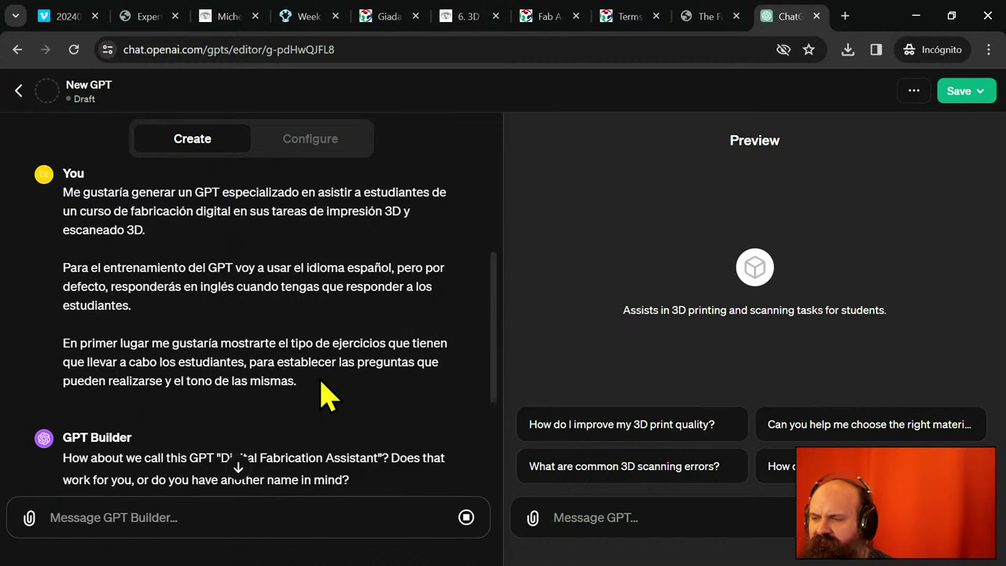
drag(311, 383, 74, 351)
key(ctrl+c)
right_click(82, 363)
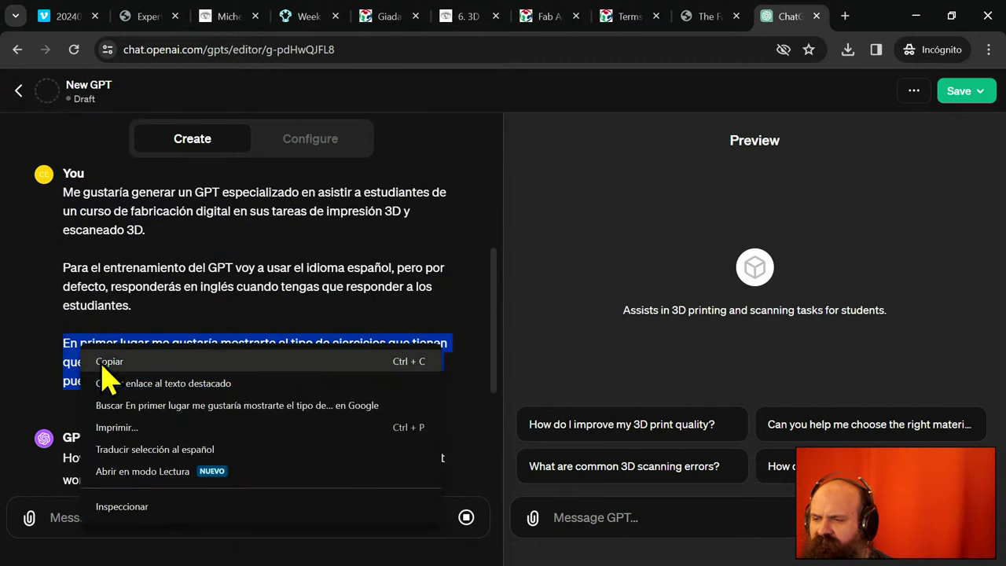
click(107, 365)
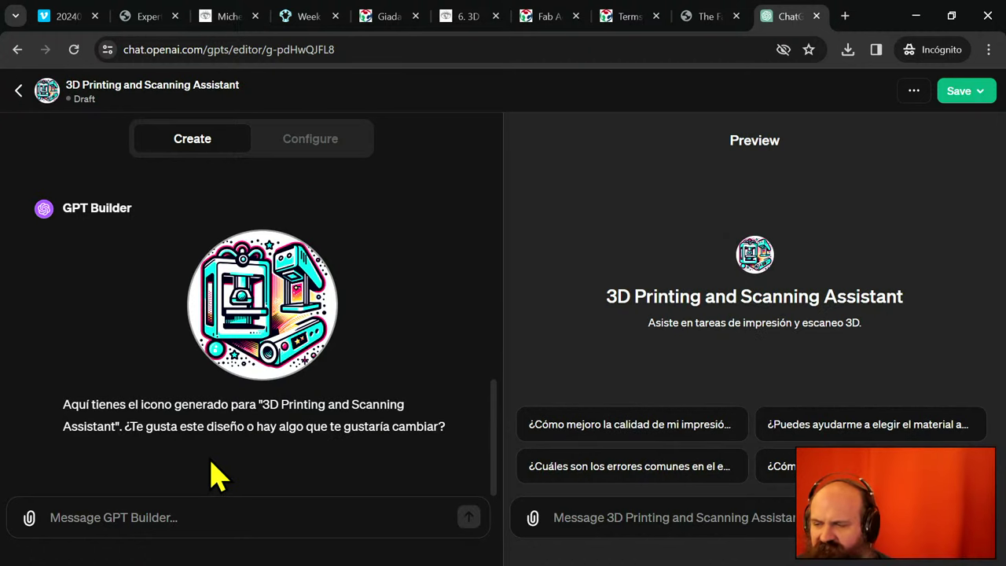
- Send 'Es estupendo.', the pasted exercises paragraph, and '¿Te adjunto los documentos ya?'
click(254, 514)
text(E)
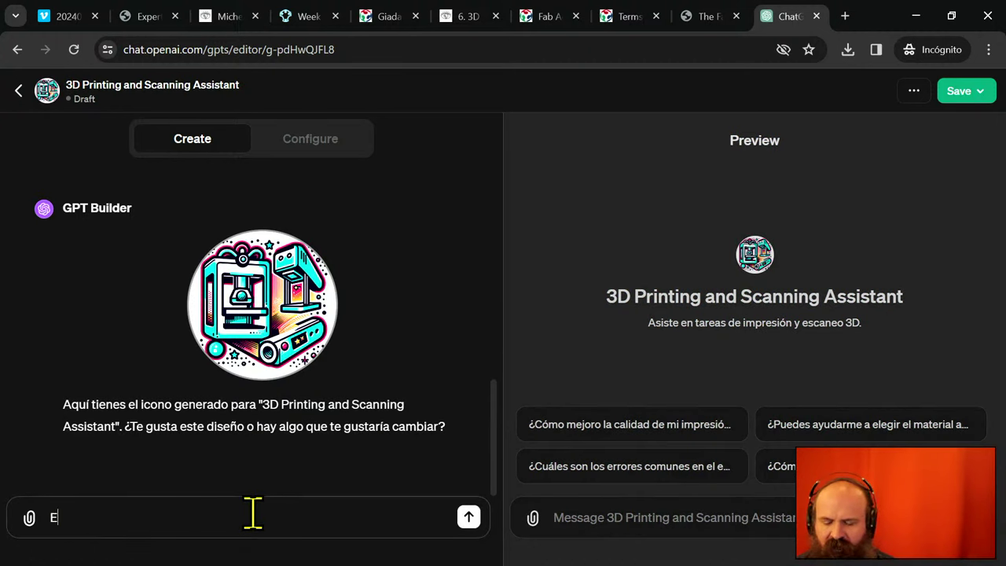
text(s estupendo.)
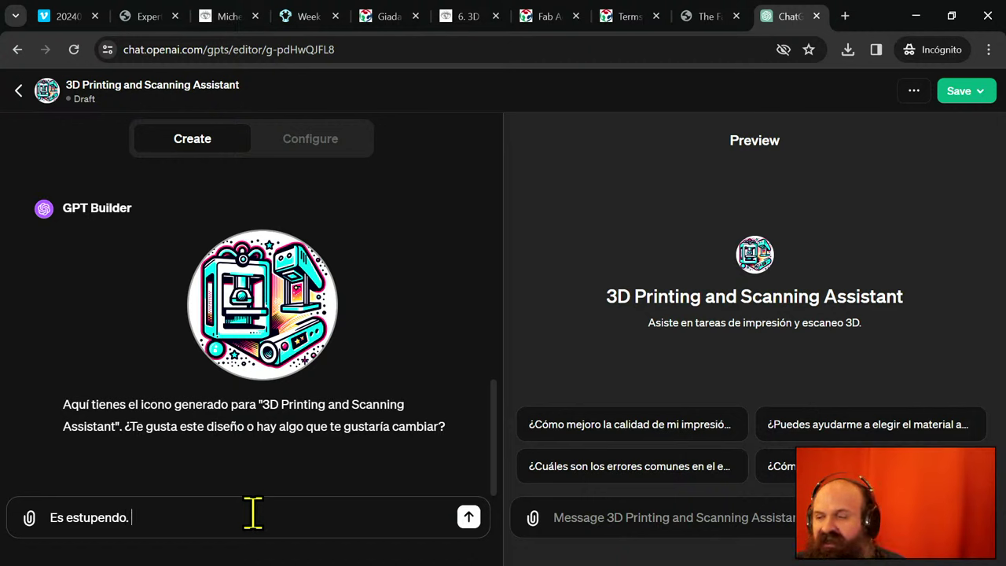
key(ctrl+v)
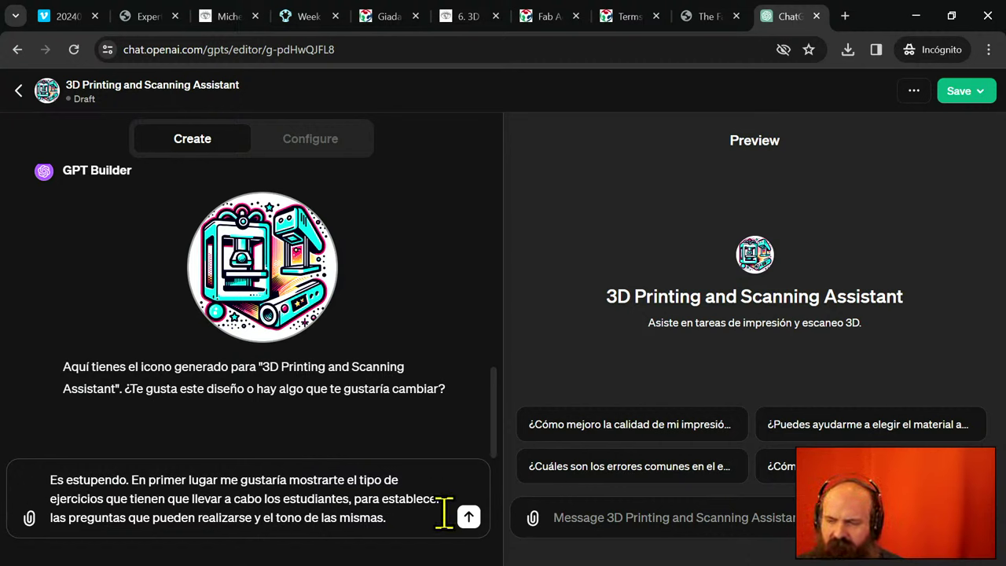
text(¿Te adj)
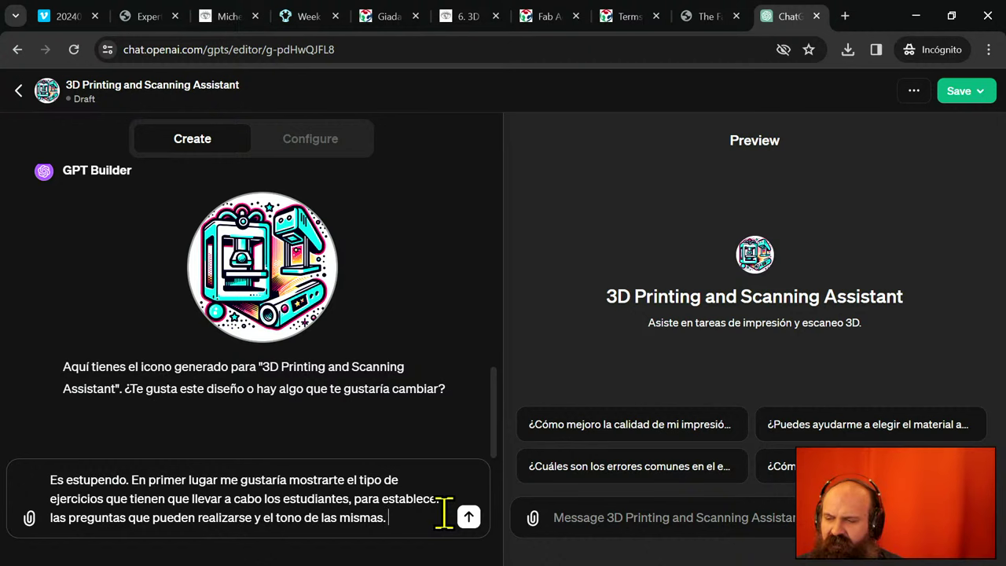
text(unt)
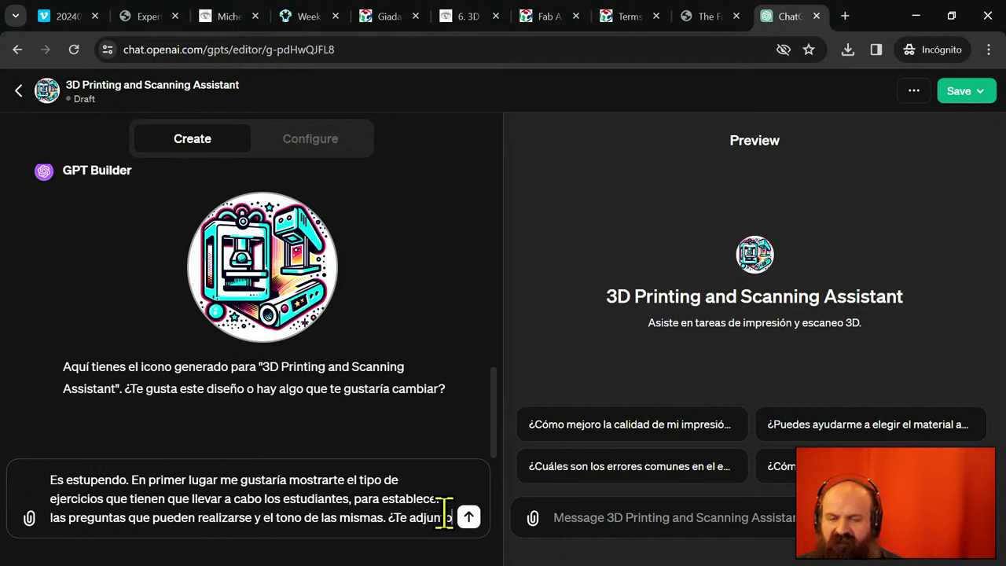
text(o los documentos?)
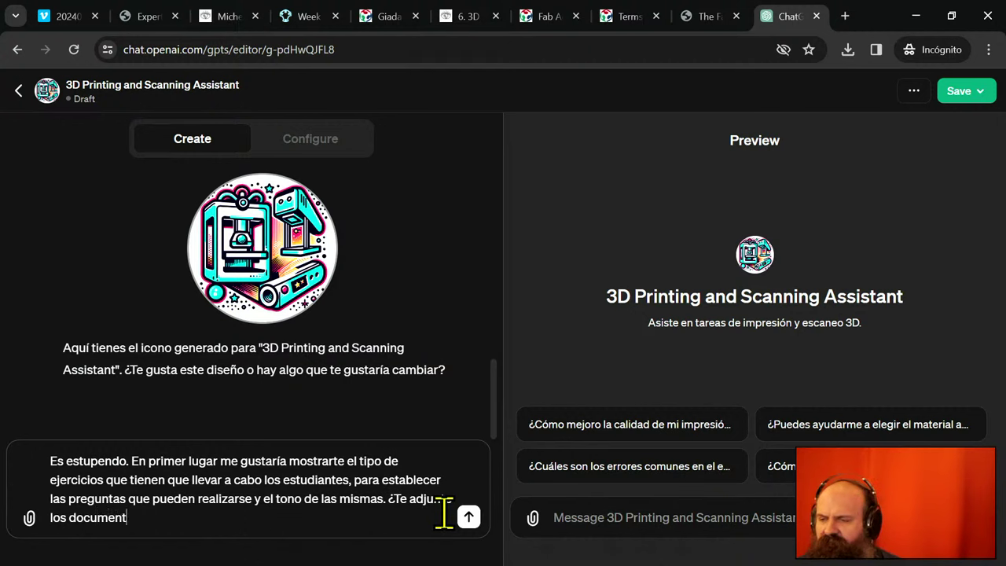
key(BackSpace)
text(ya?)
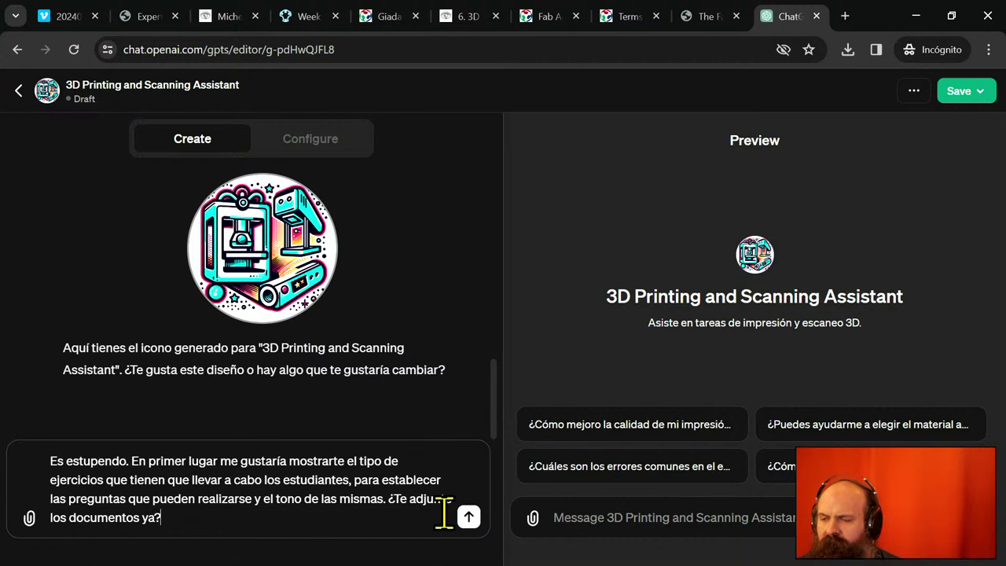
key(Return)
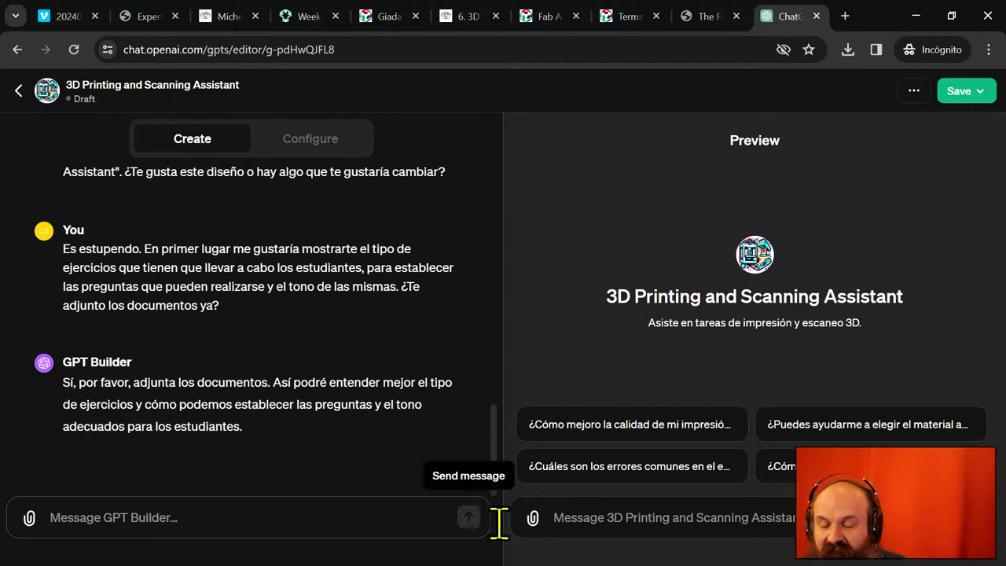
- Attach the three student exercise PDFs through the file picker, moved to the other monitor
click(29, 519)
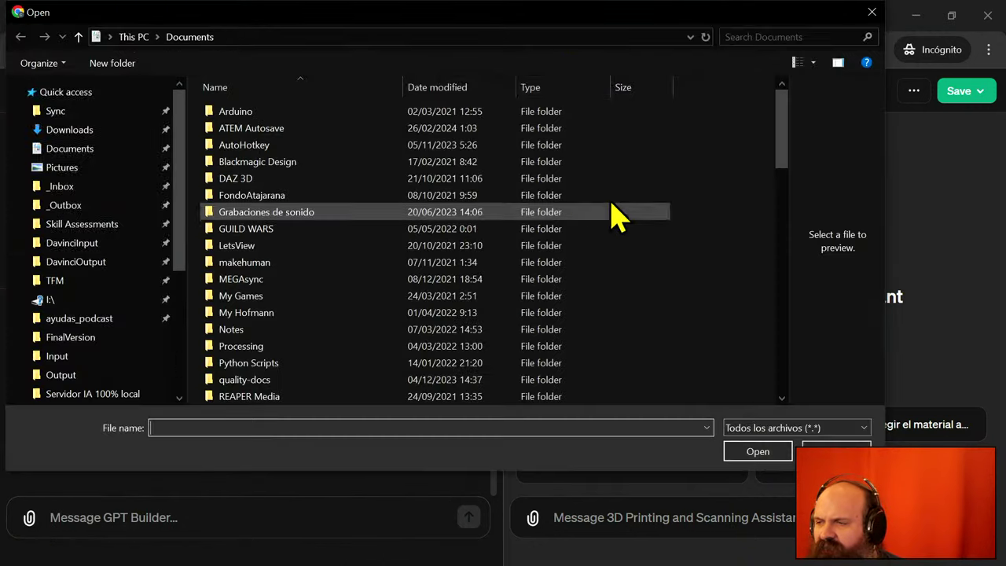
drag(464, 33, 0, 79)
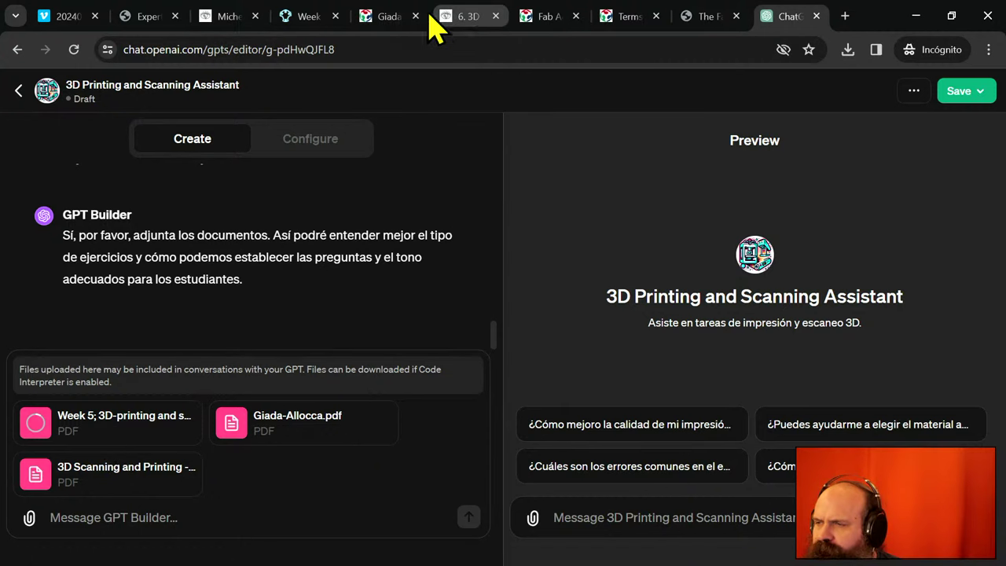
mouse_move(327, 24)
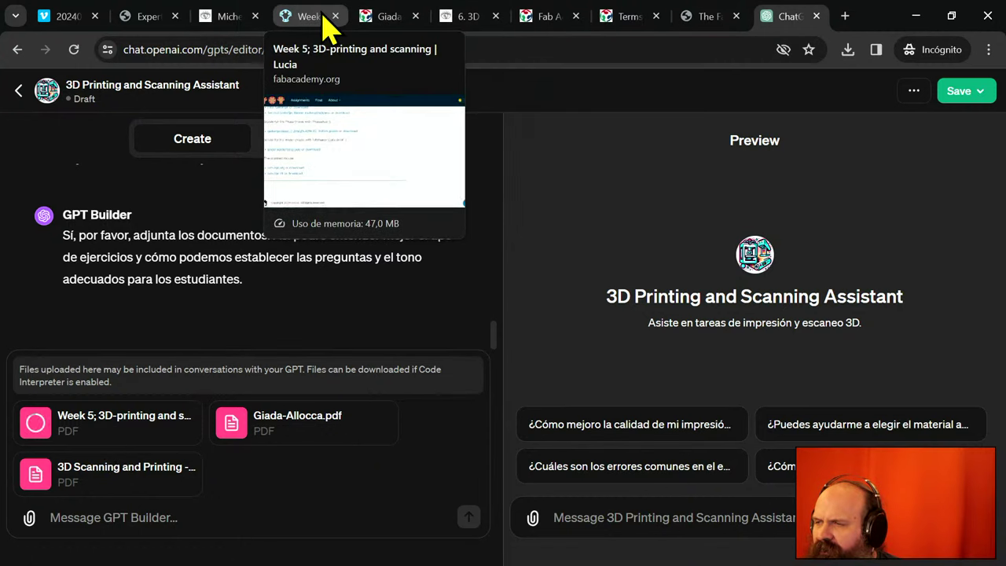
- Send the PDFs with a note that they are three students' thorough, detailed completed work
click(319, 515)
text(Aquí e)
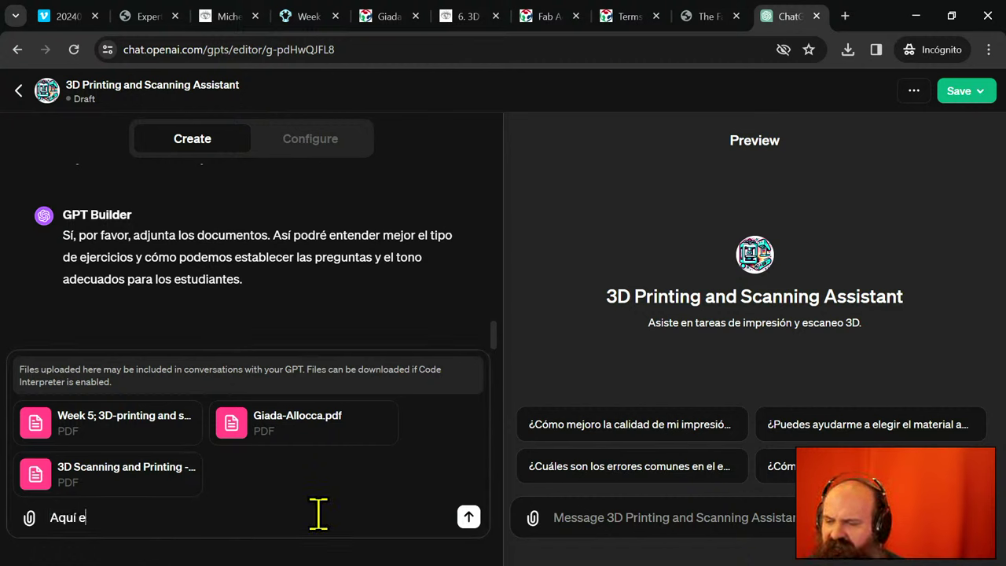
text(stan los )
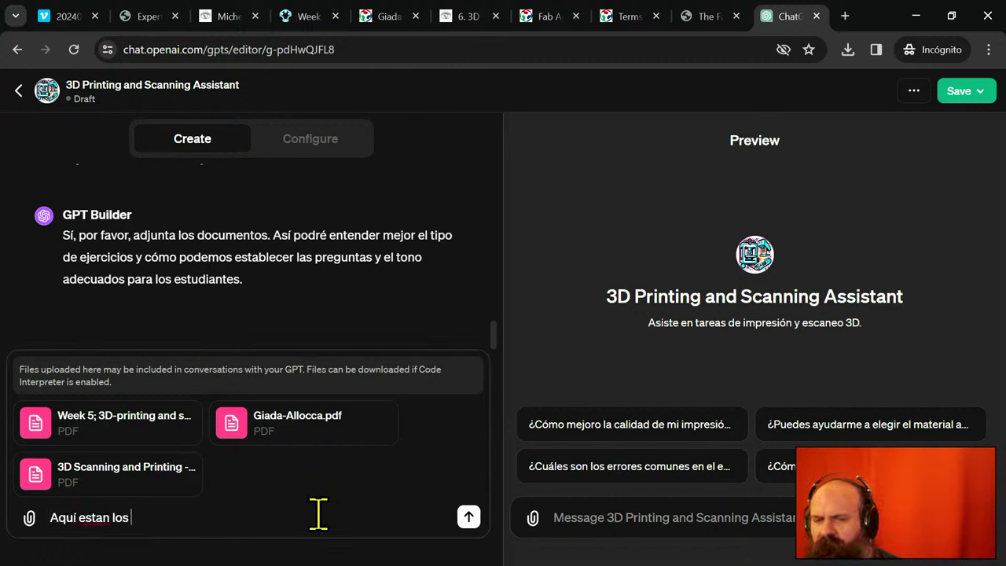
text(documentos de muestra )
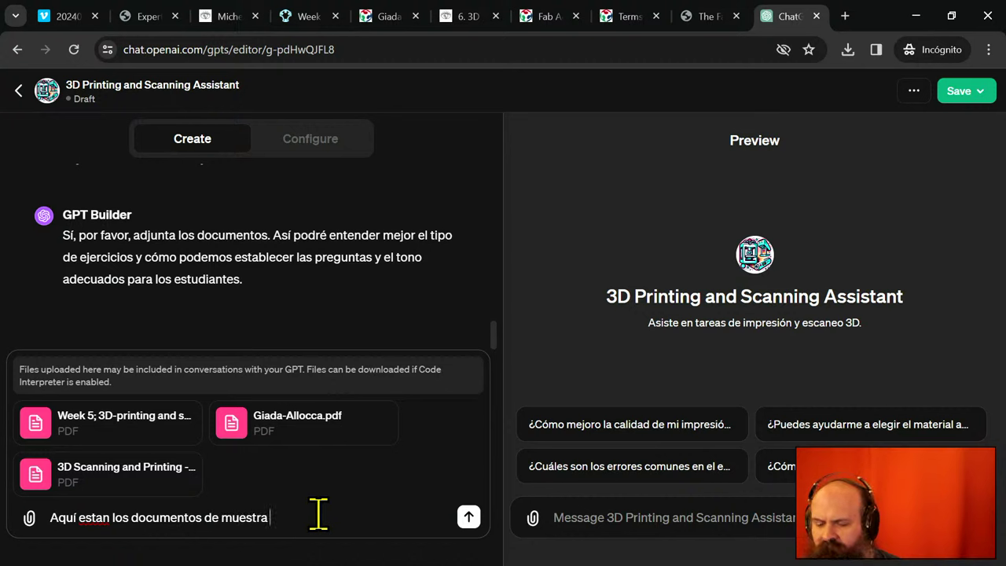
text(de tres estudiant)
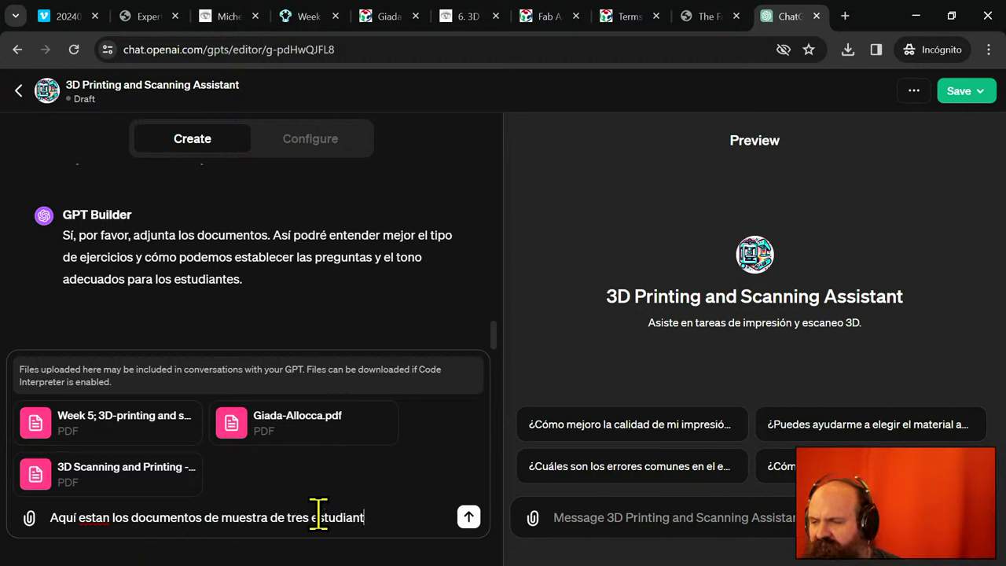
text(es que ya completa)
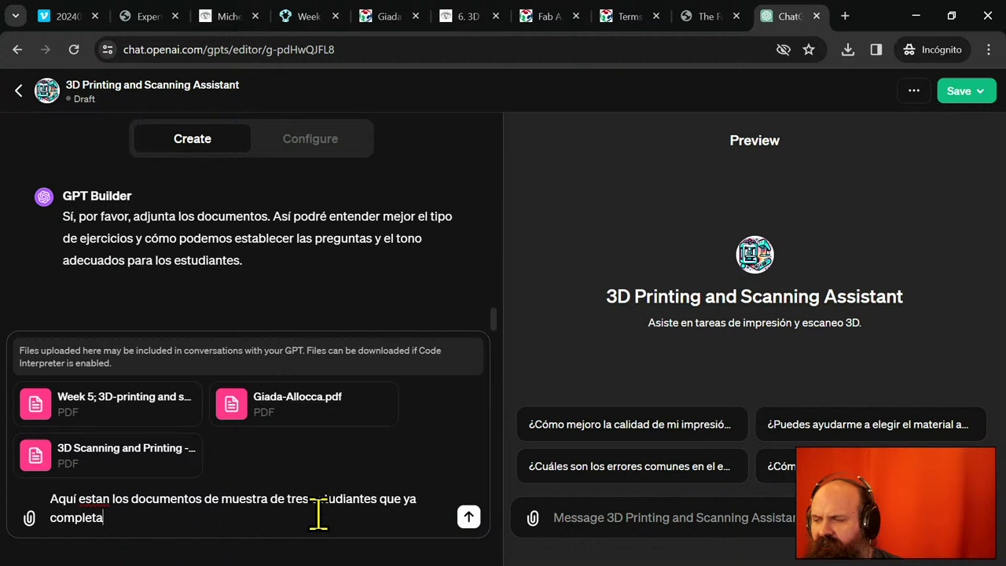
text(ron la)
text(ea, de una)
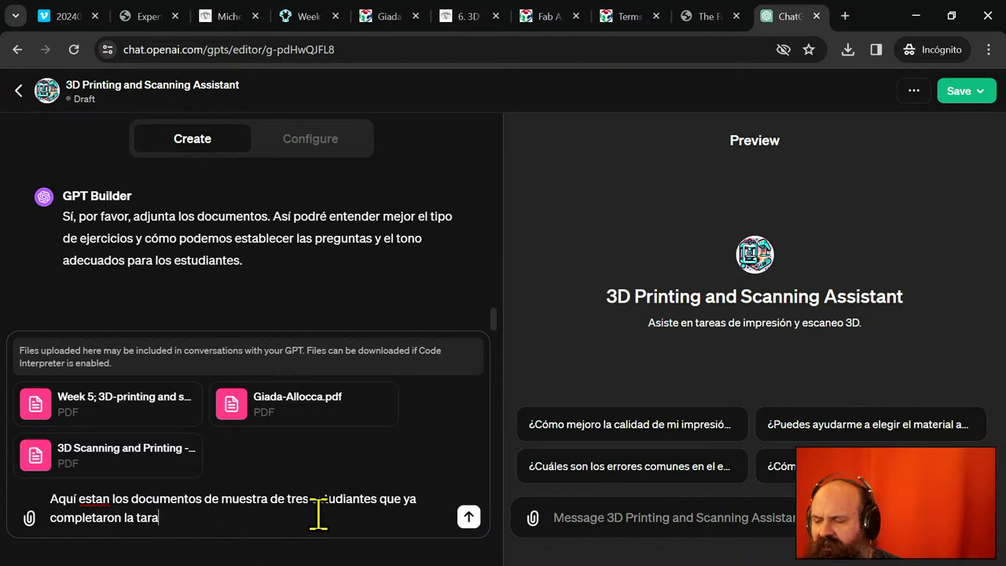
text( forma concien)
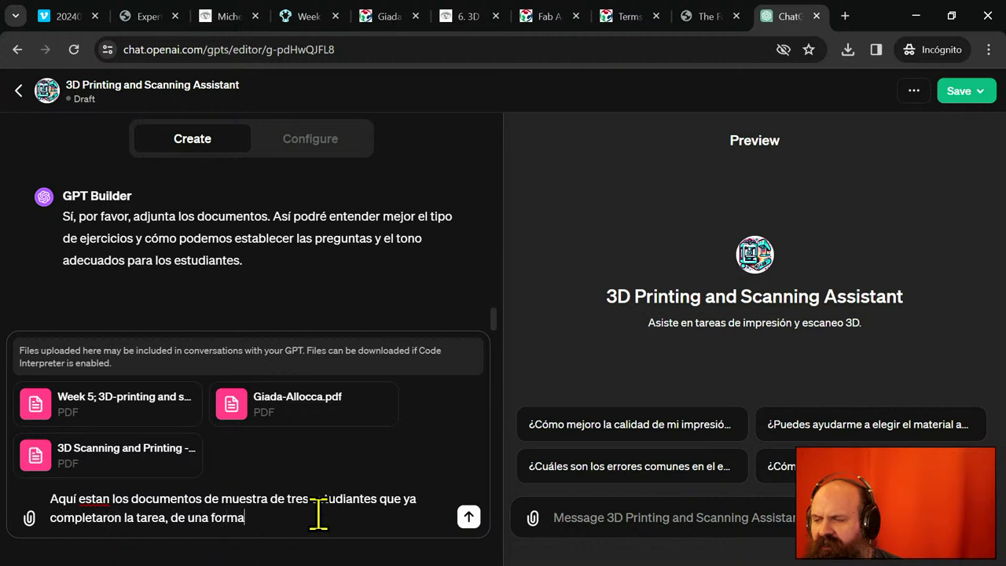
text(c)
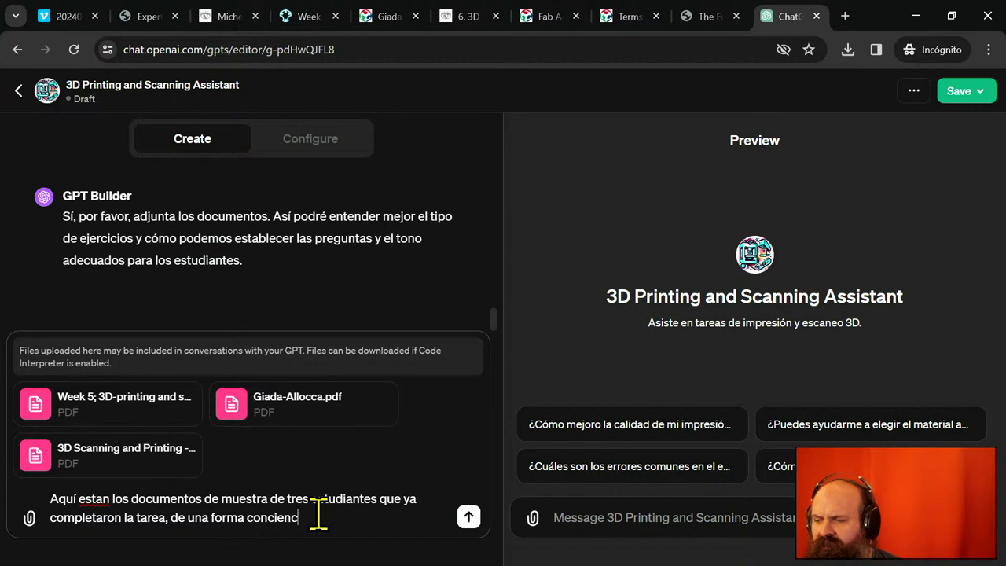
text(d)
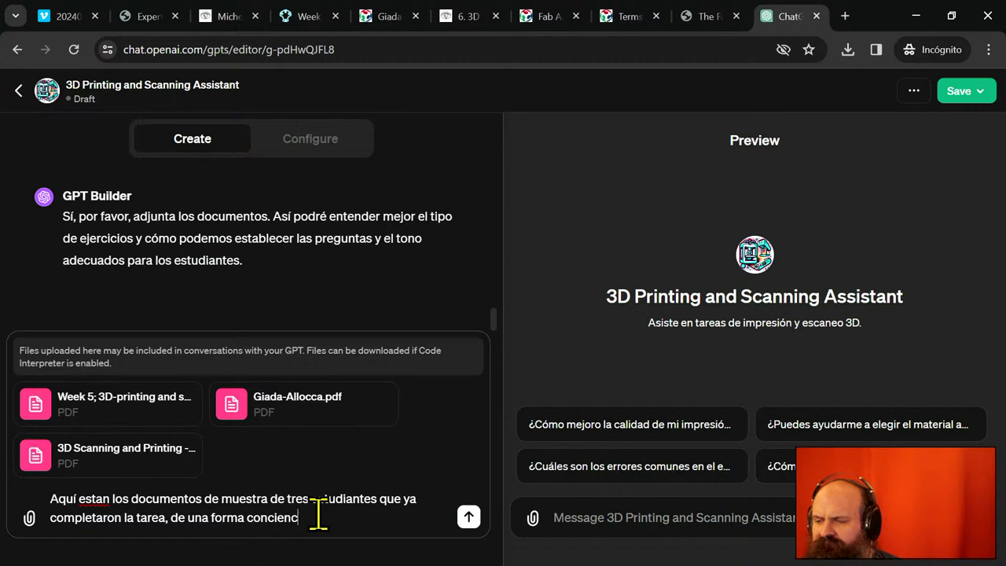
key(BackSpace)
text(zuda y detal)
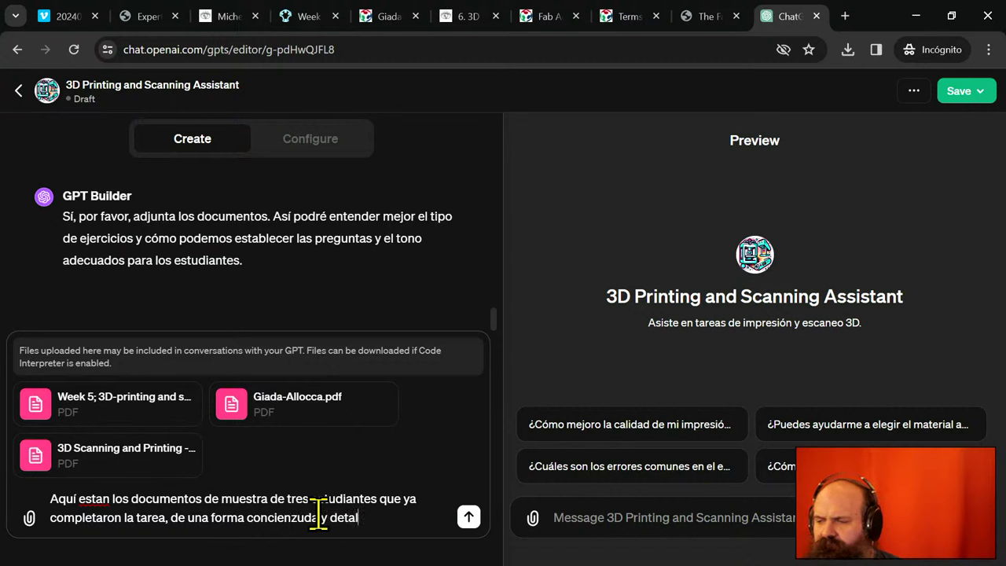
text(lada.)
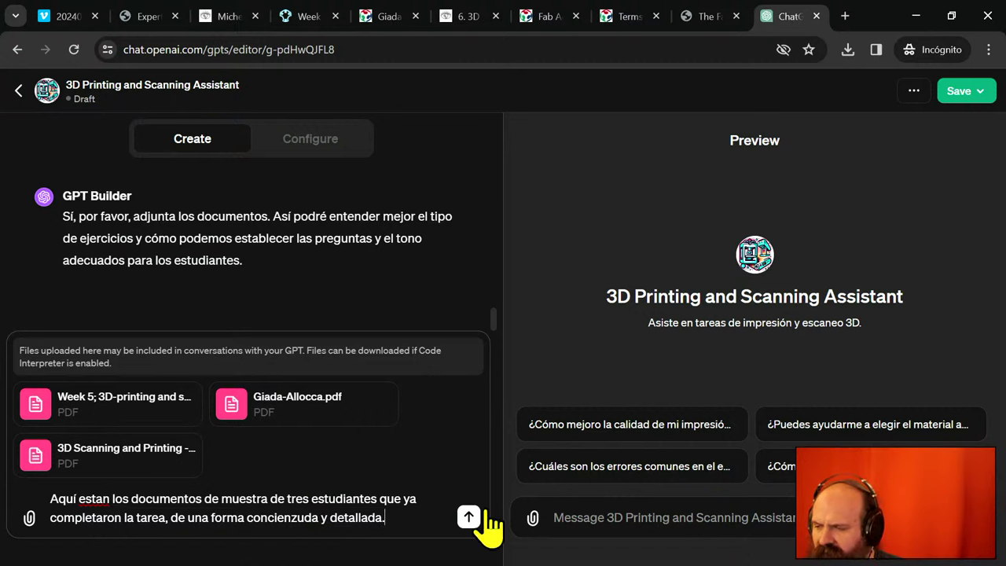
click(468, 516)
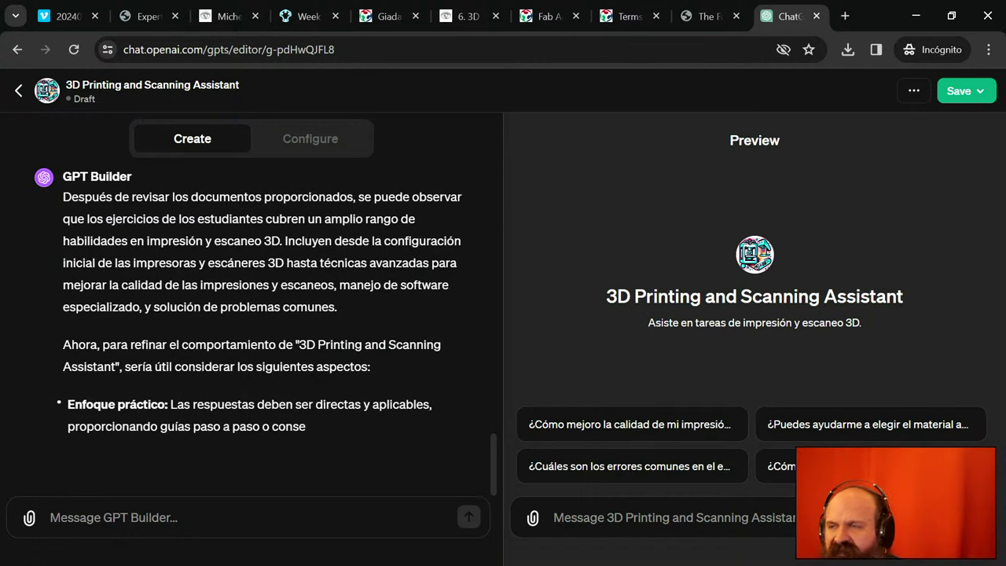
- Search 'openai assistants' in a new tab, load the Assistants overview docs, then return to the editor
click(845, 16)
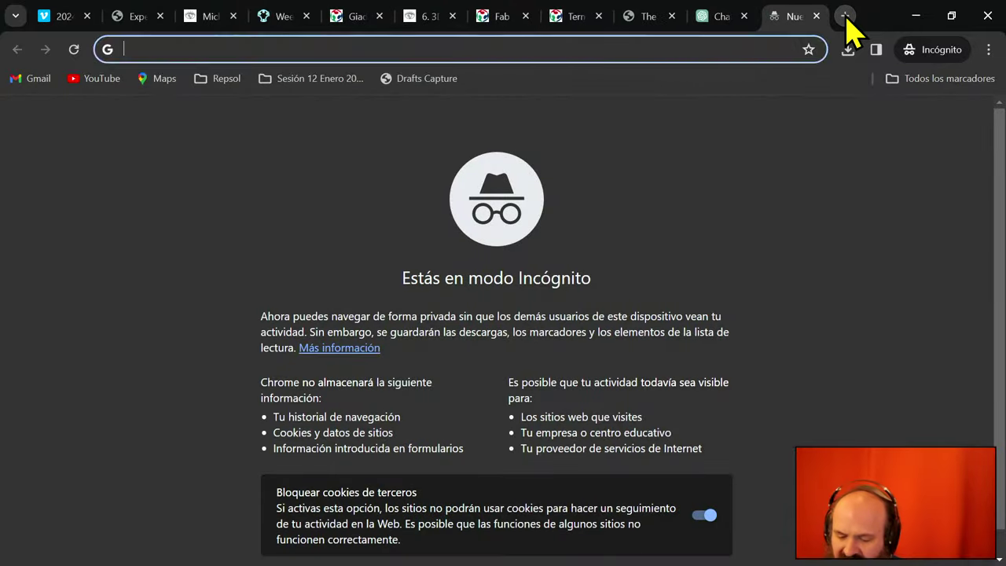
text(openai ass)
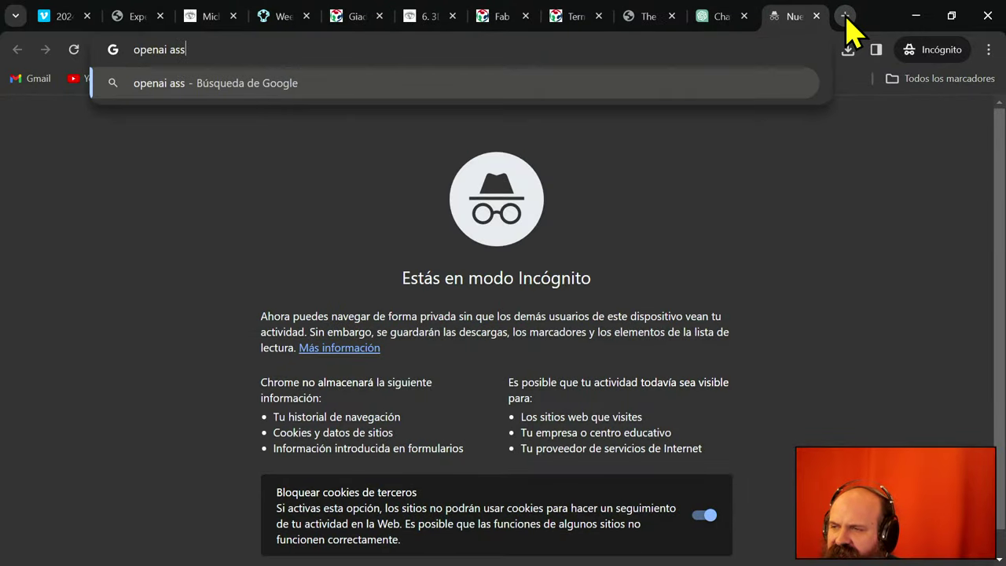
text(istants)
key(Return)
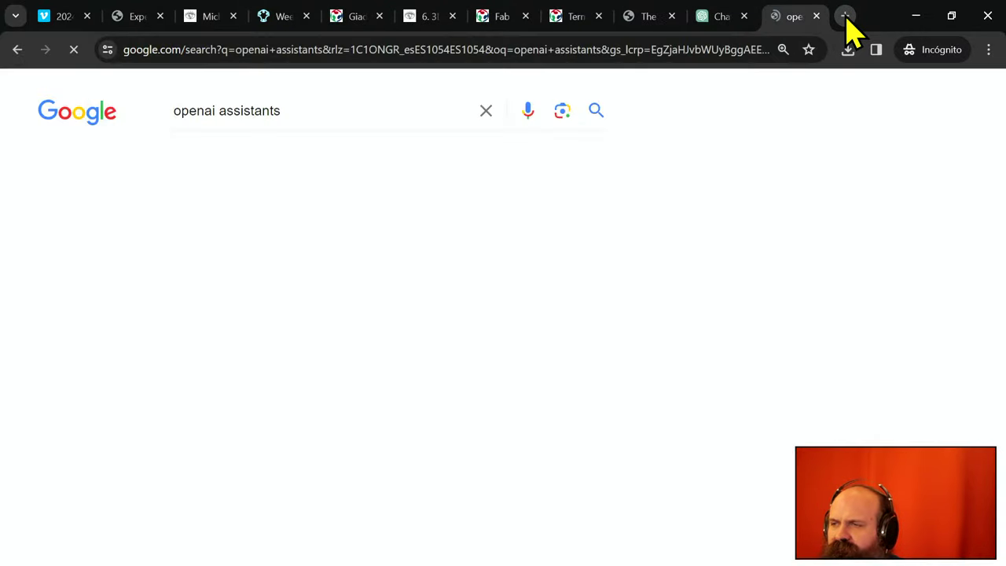
click(183, 288)
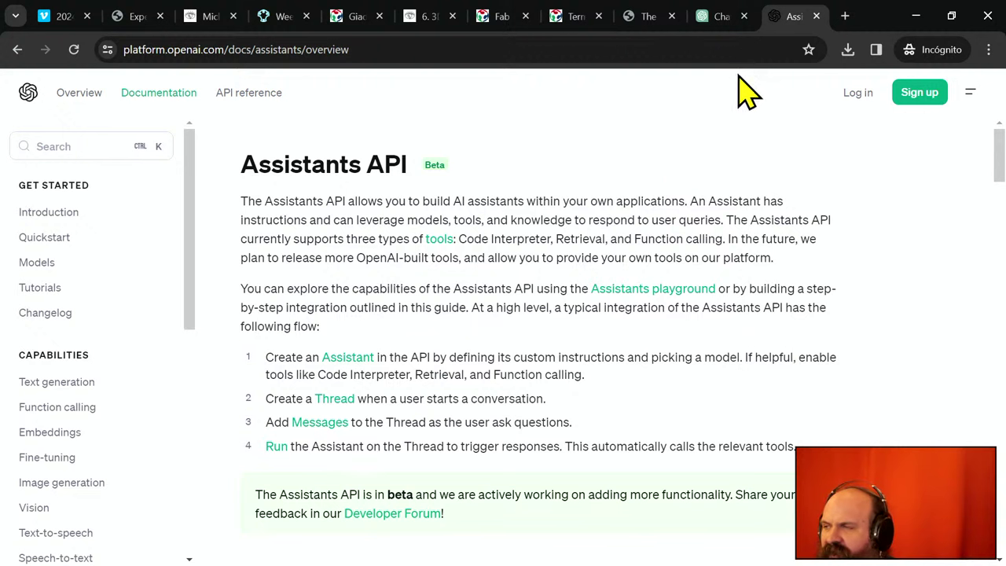
click(722, 32)
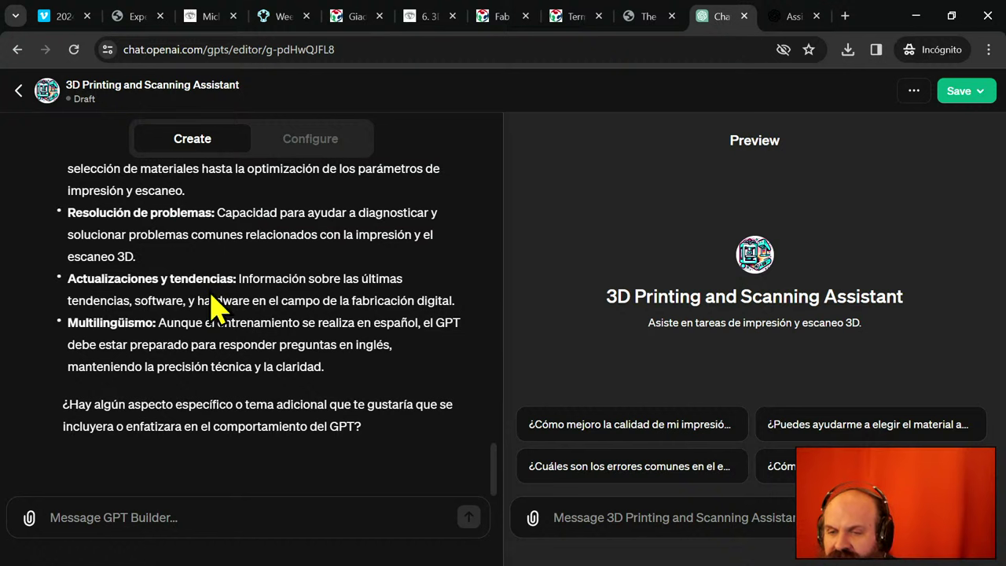
scroll(208, 296, up, 3)
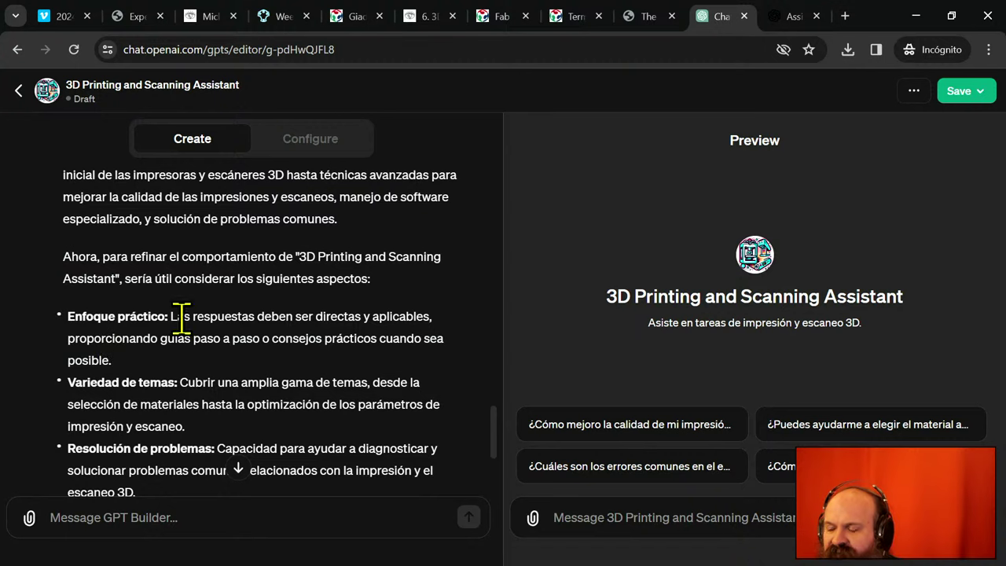
scroll(181, 407, down, 1)
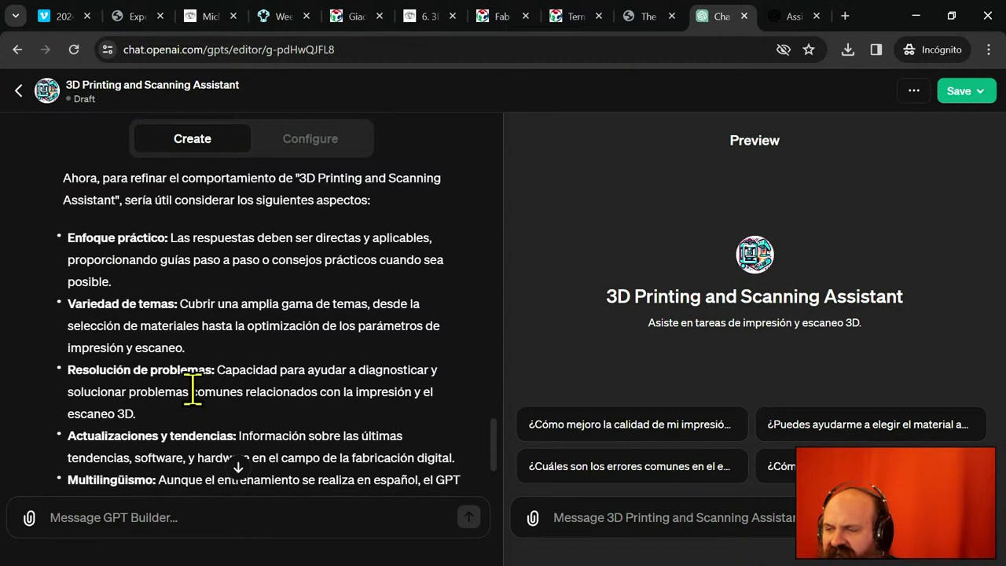
scroll(228, 433, down, 2)
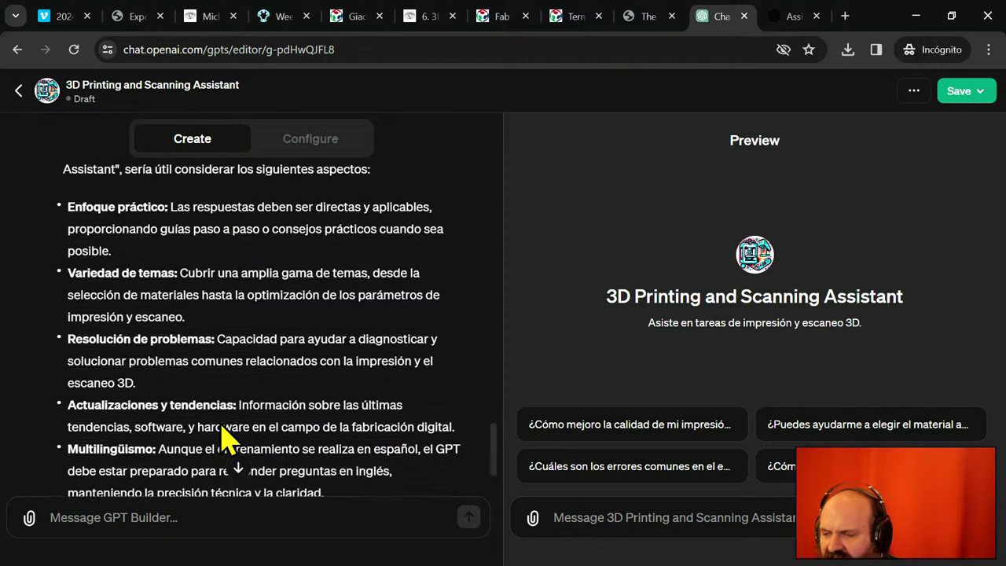
click(159, 524)
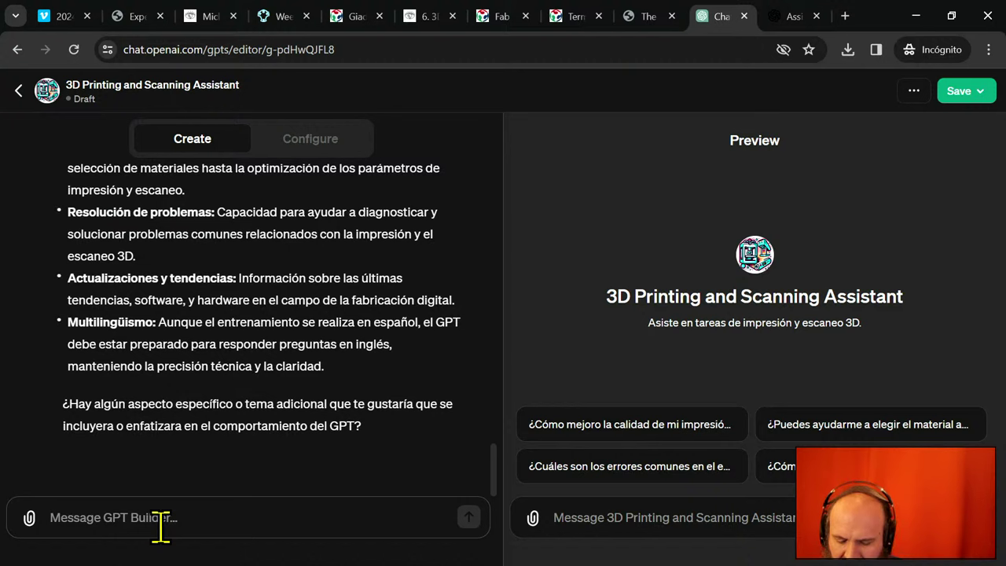
- Draft 'De acuerdo, ahora voy a ofrecerte una transcripción de la última clase…' about students' knowledge
text(De acuerdo)
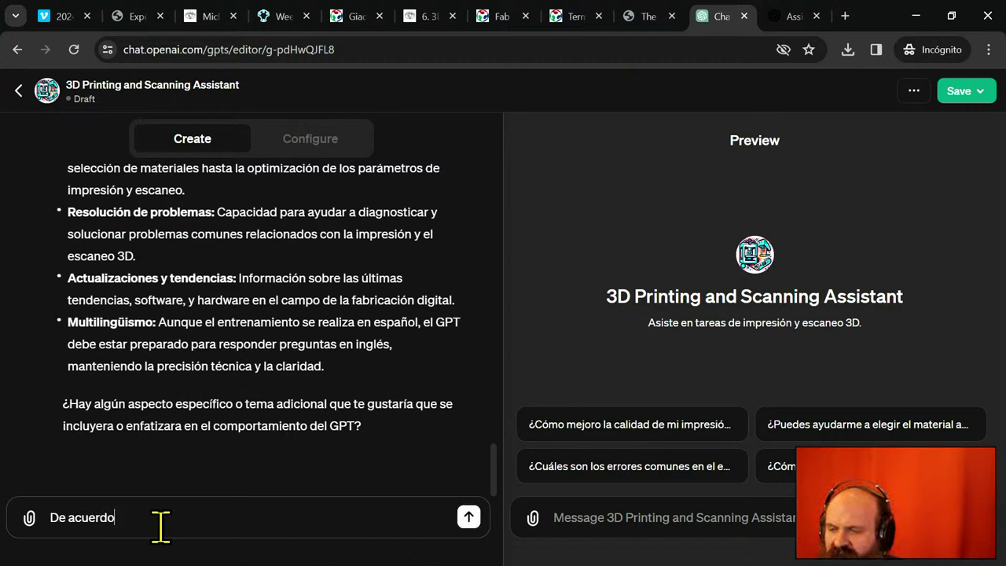
text(, ahora tra)
key(BackSpace)
key(BackSpace)
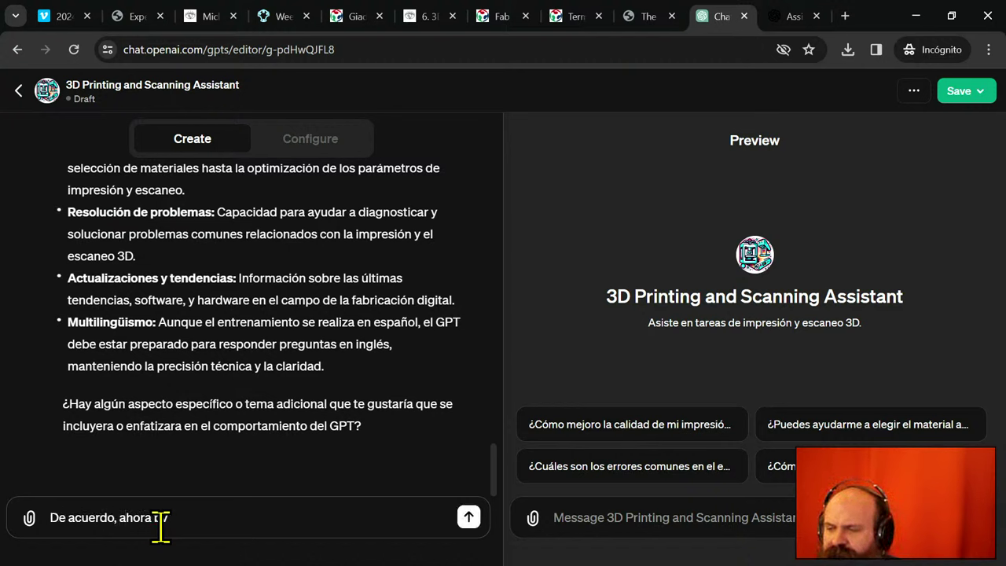
text(oy a ofrece)
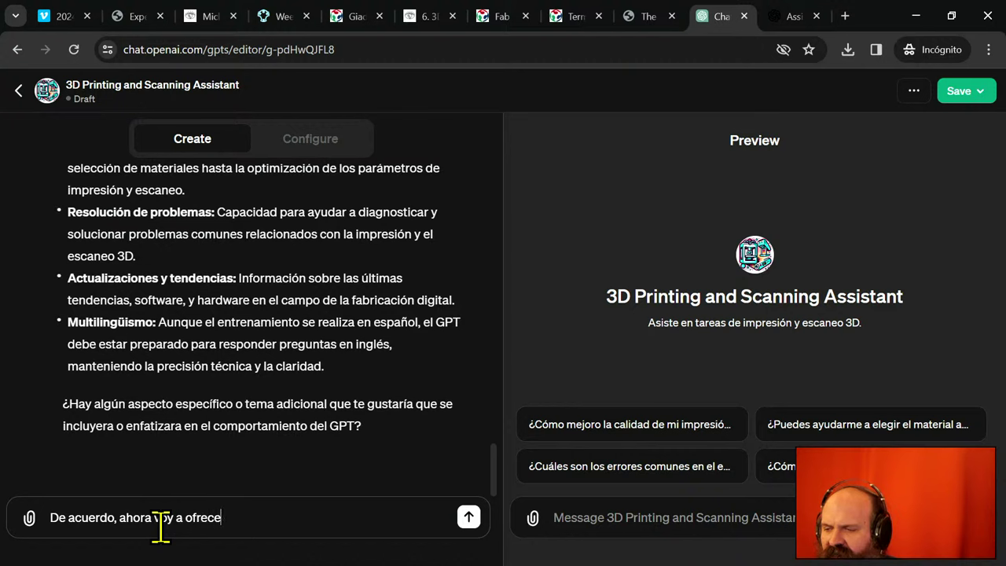
text(rte una )
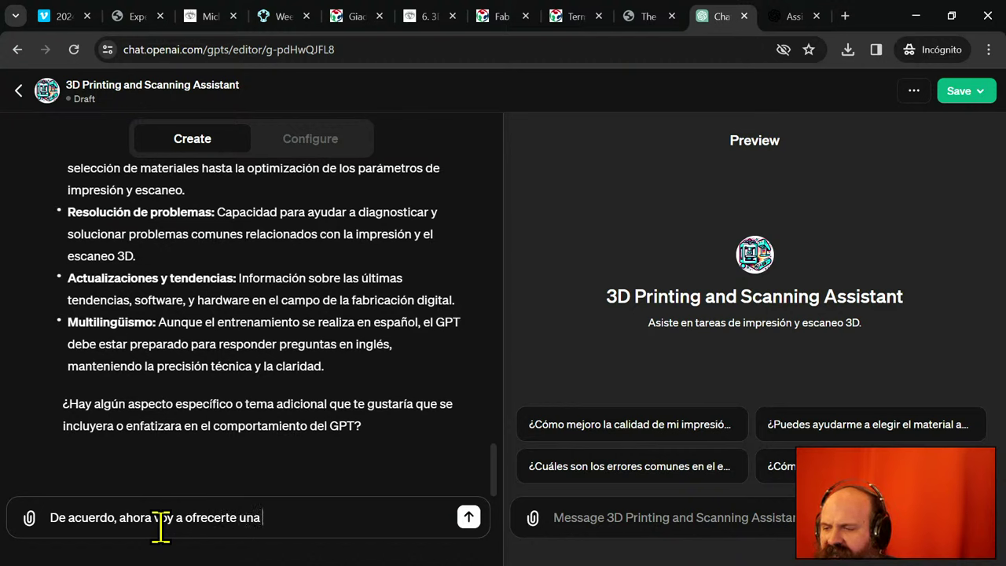
text(transcriptio)
key(BackSpace)
key(BackSpace)
key(BackSpace)
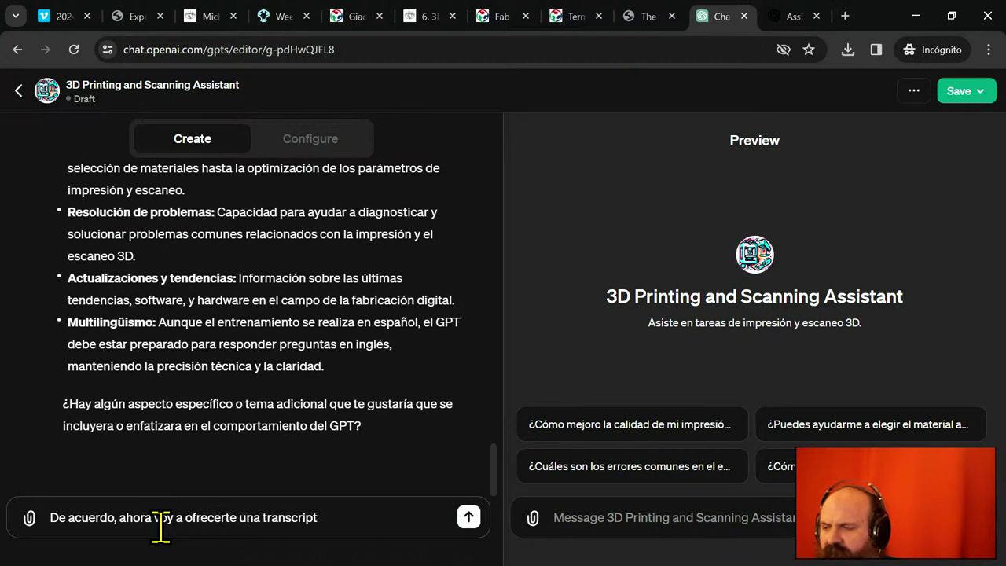
text(ción de la ú)
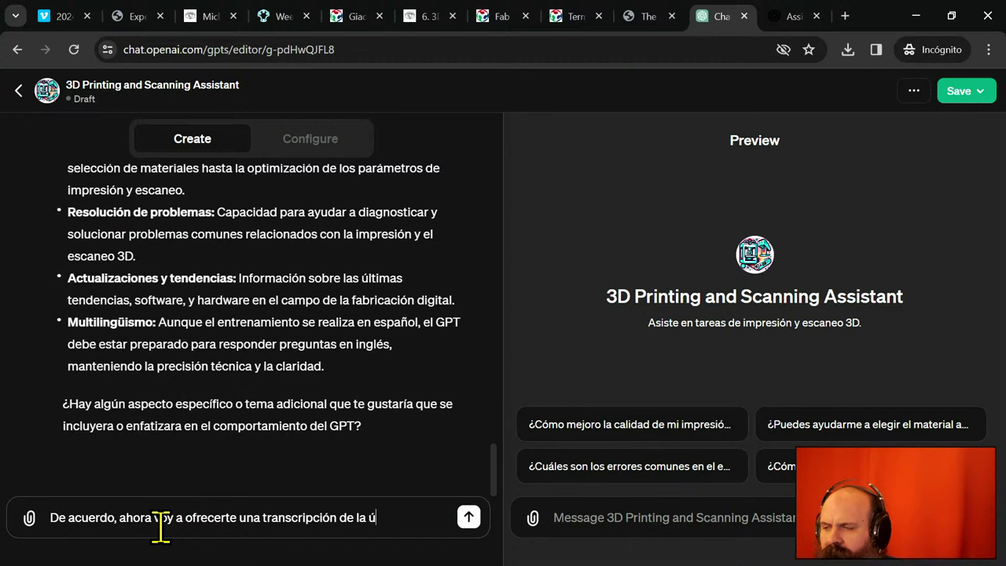
text(ltima clase, )
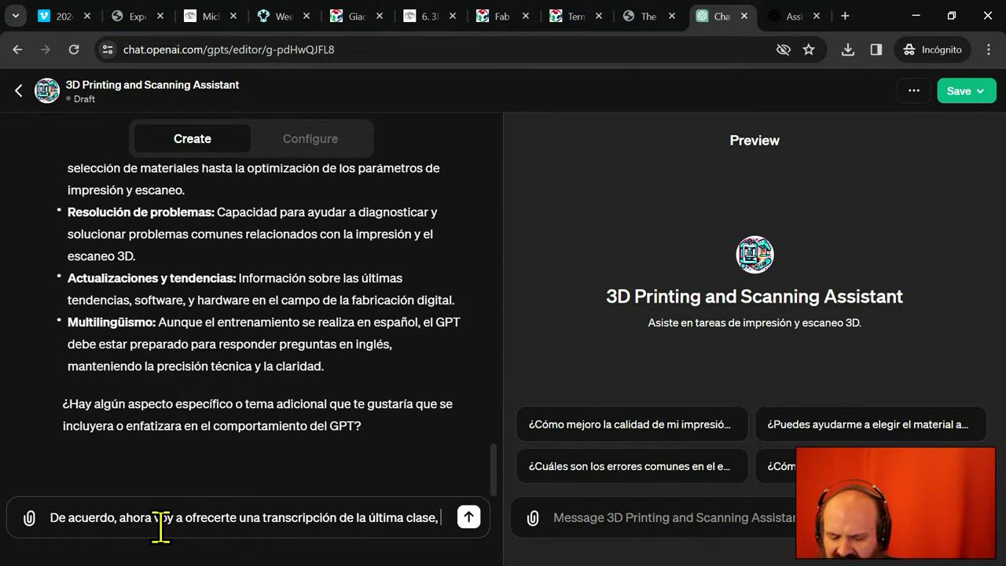
text(para que puedas)
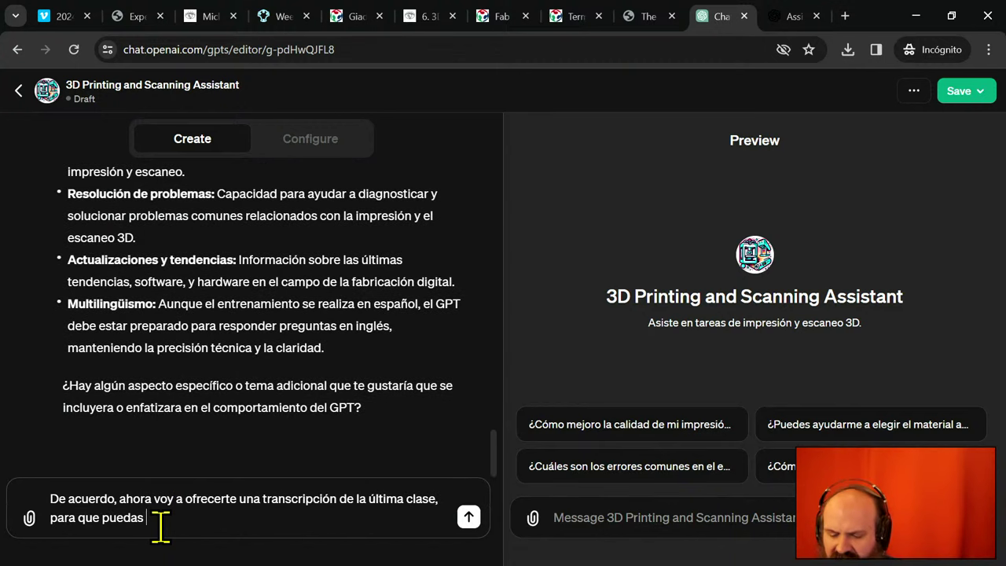
text( conocer )
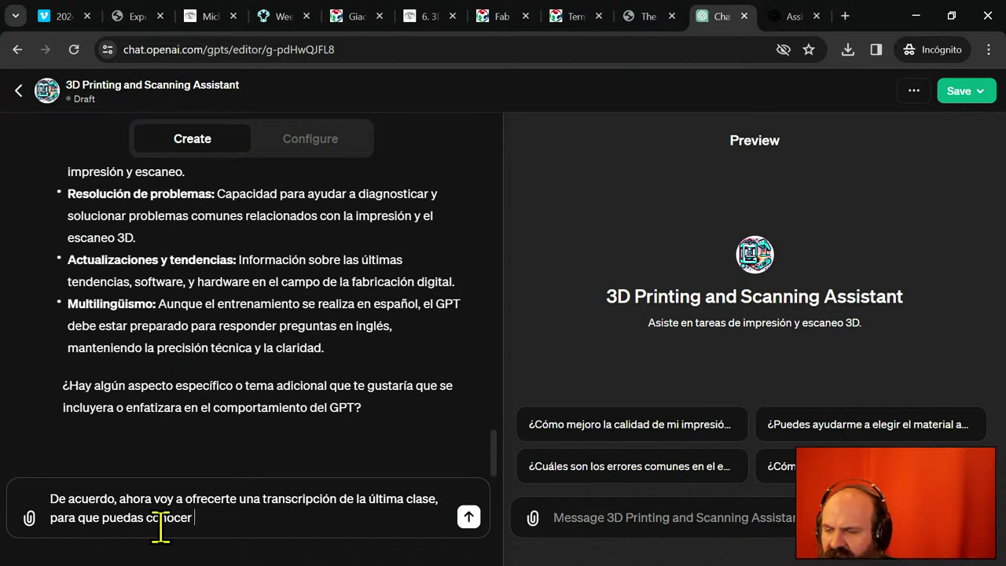
text(los conocimientos )
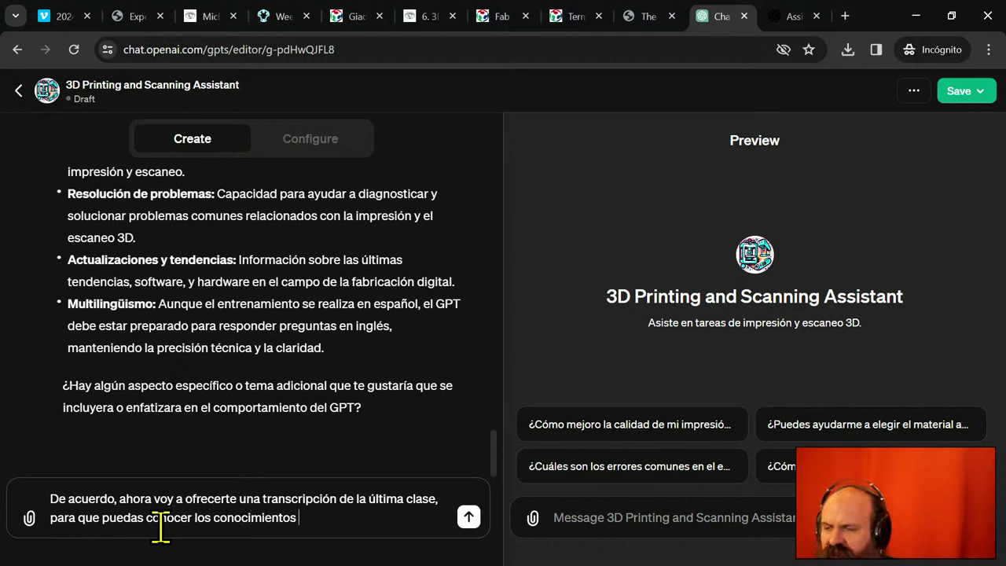
text(de)
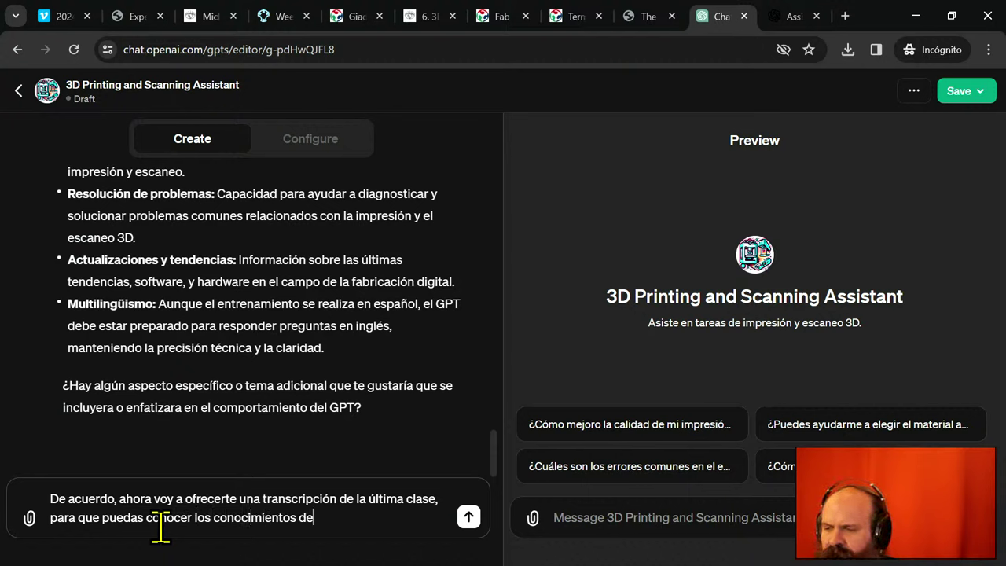
text( los estudiante)
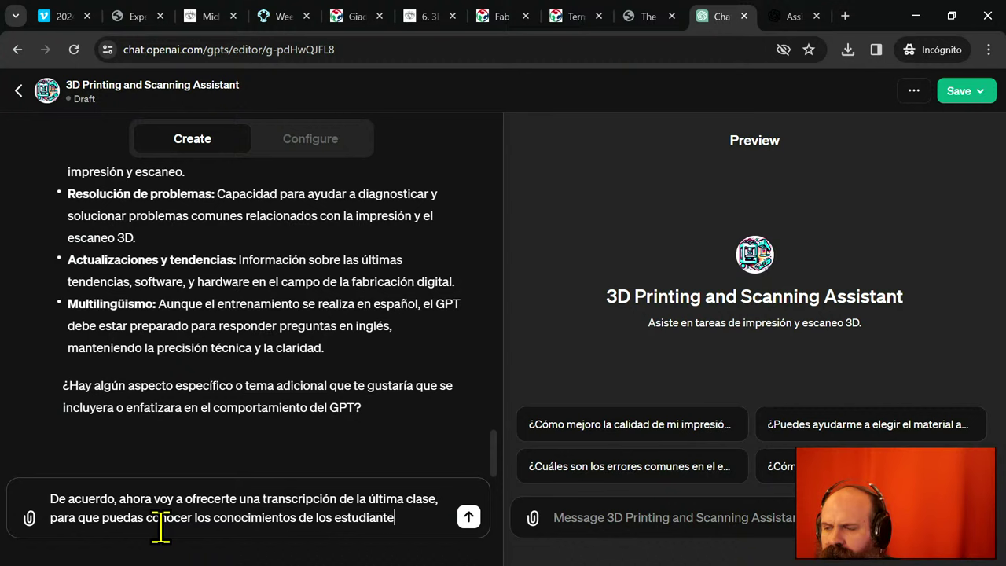
text(s y los conteni)
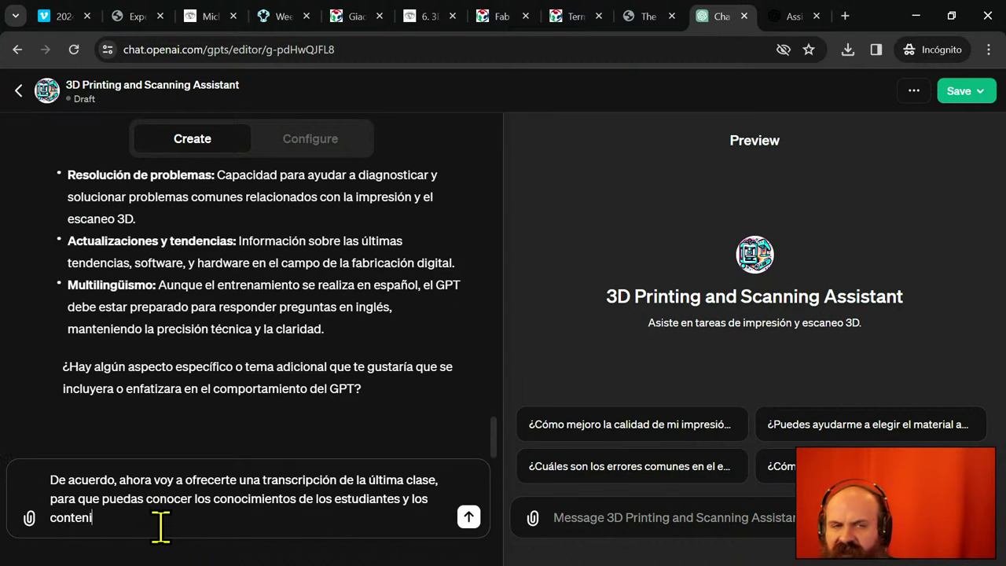
text(dos más actualizados.)
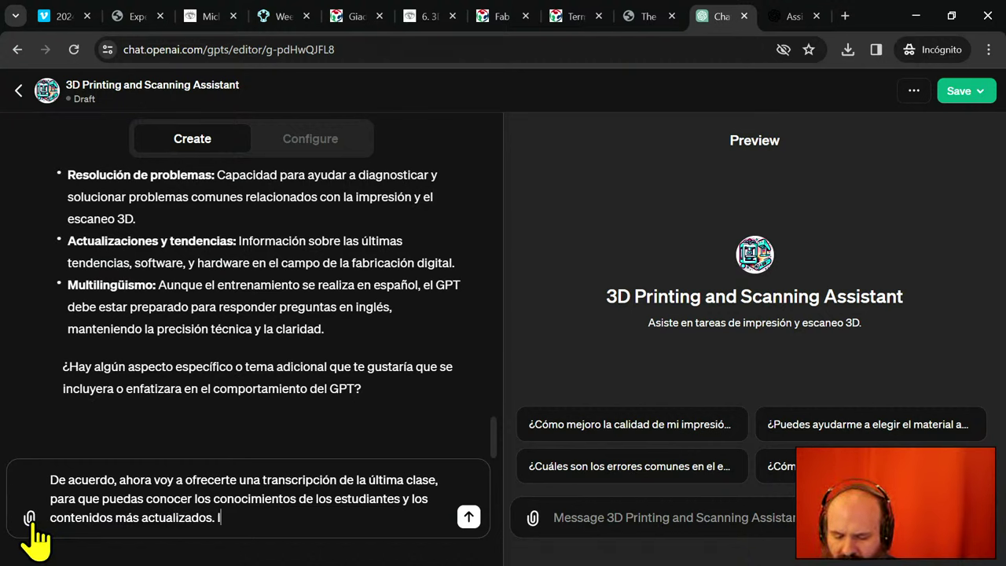
- Add that it should know what is asked as 'entregable / assignment para esta semana.'
text(Importante tambi)
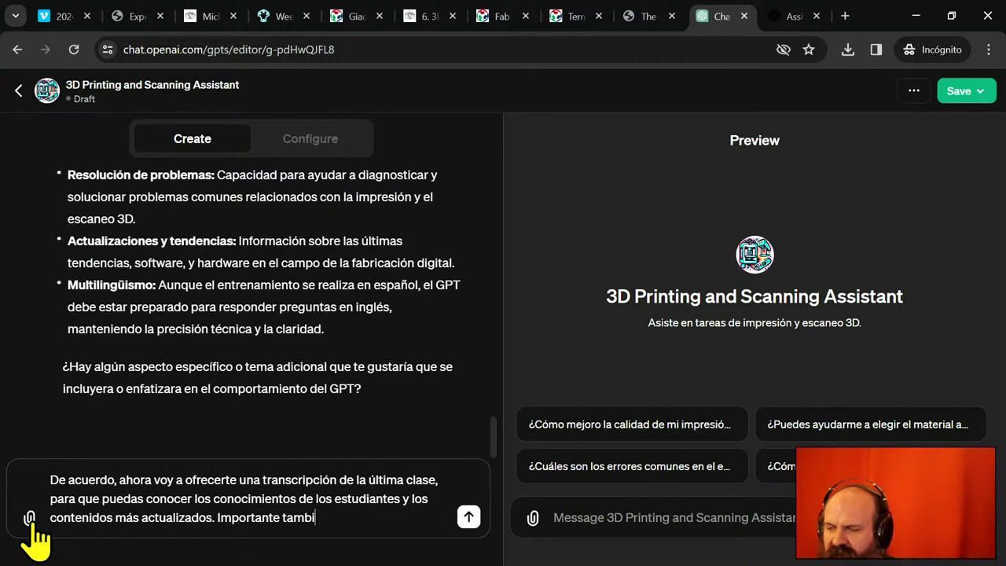
text(én, )
text(p)
key(BackSpace)
key(BackSpace)
key(BackSpace)
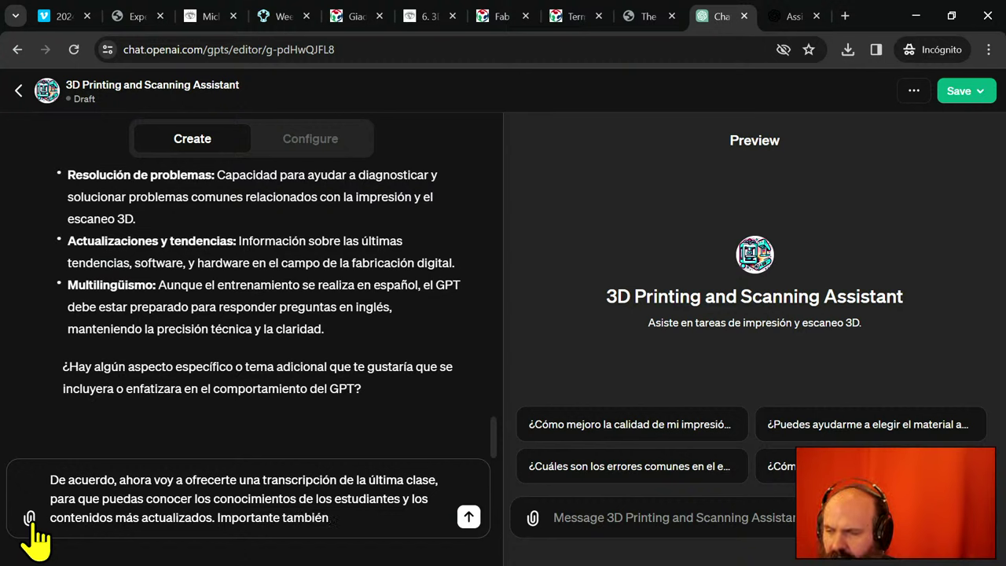
text(para que sepaas qué)
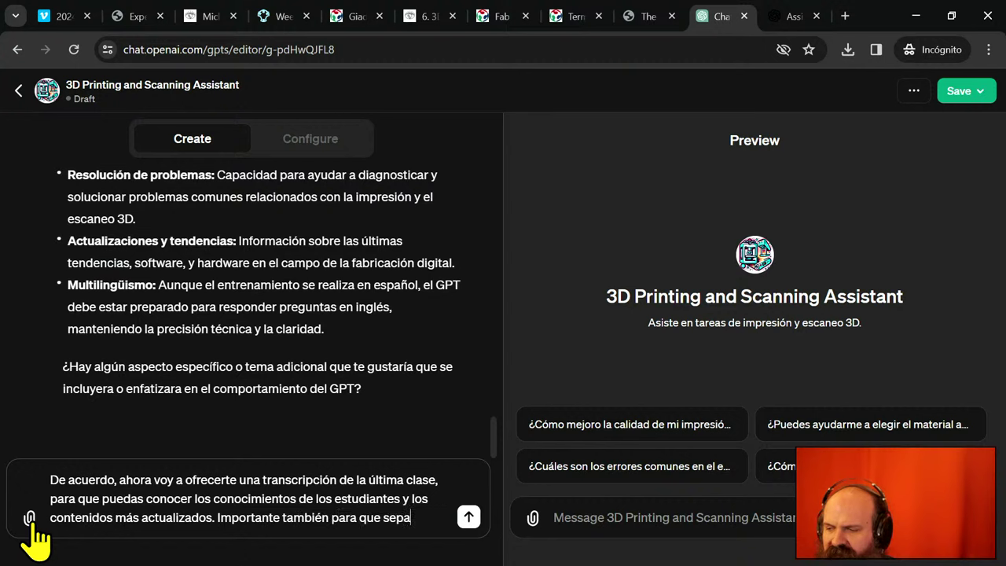
key(BackSpace)
key(BackSpace)
key(BackSpace)
key(BackSpace)
key(BackSpace)
key(BackSpace)
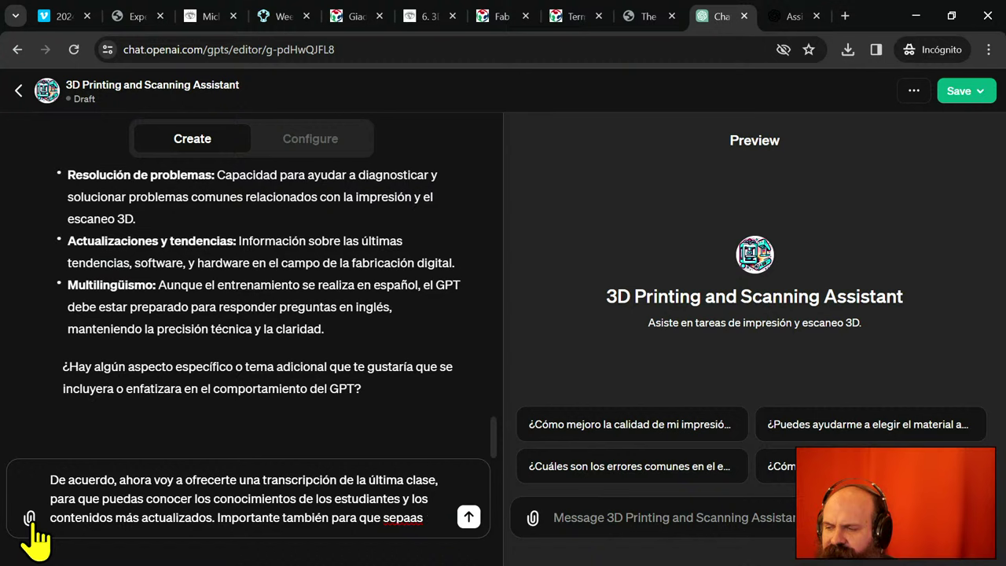
text(s qué se les p)
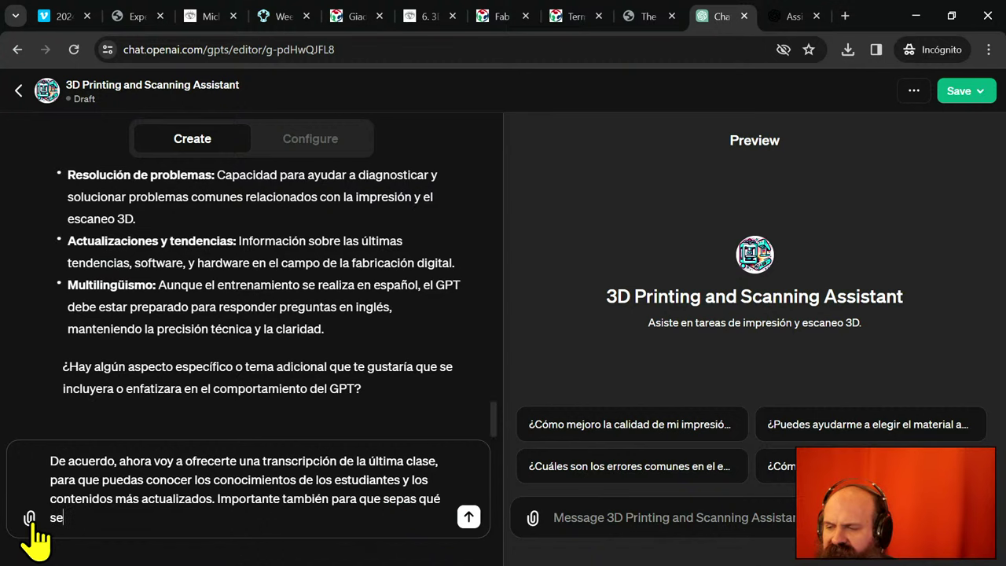
text(ide como e)
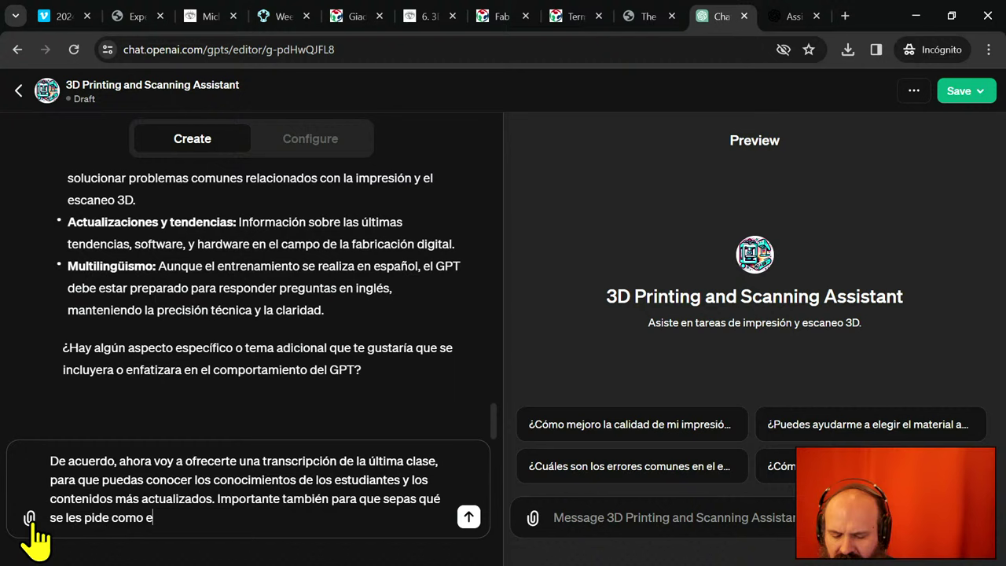
key(BackSpace)
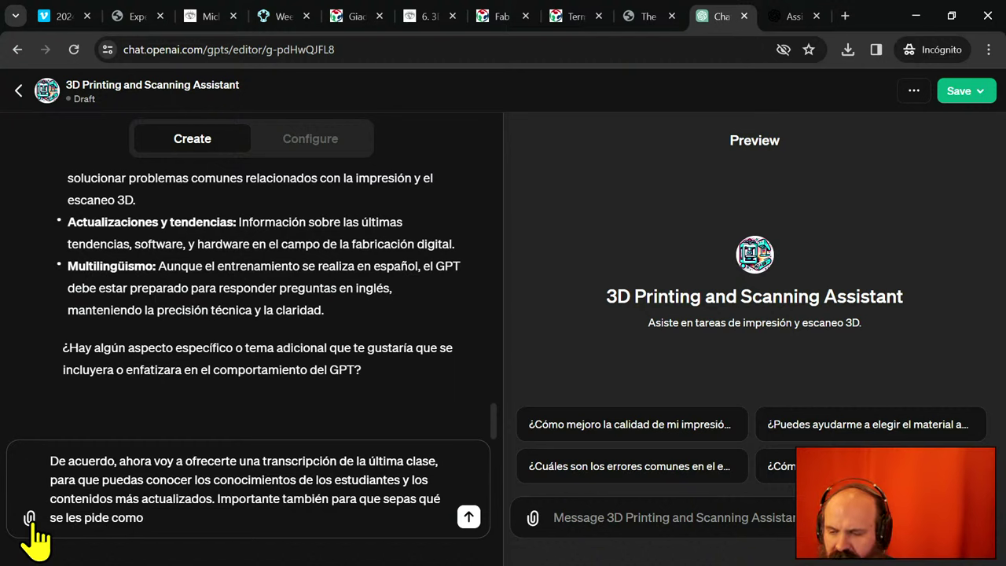
text(entregable / )
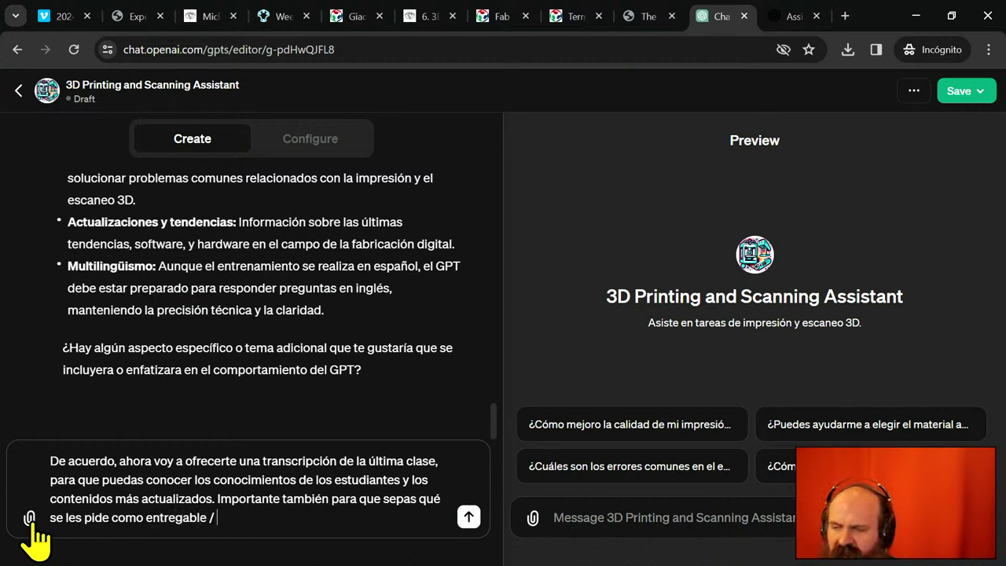
text(assignment para esta semana.)
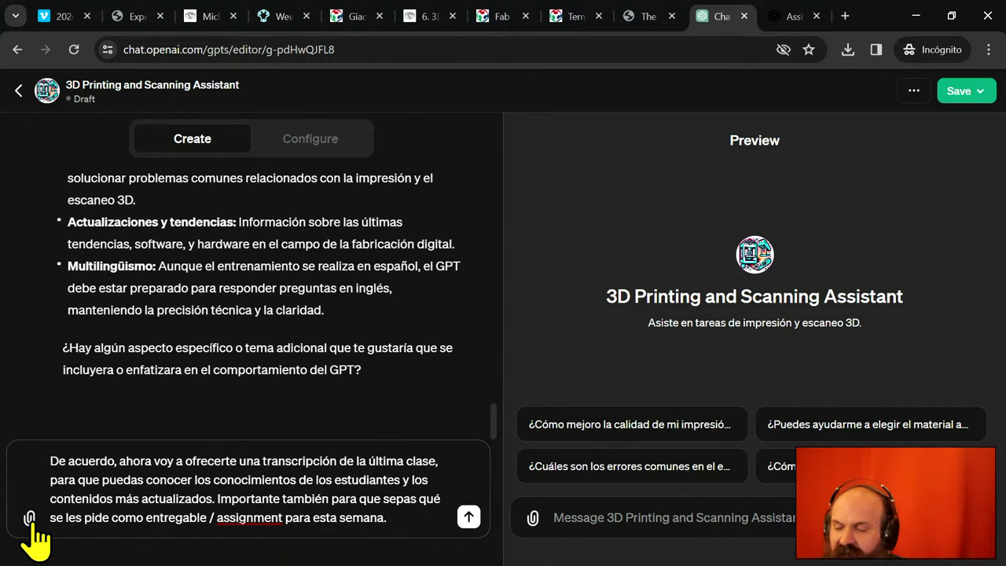
- Attach 20240221_3d_scanning_and_printing (540p).txt from Downloads after dismissing a transcription notice
click(29, 517)
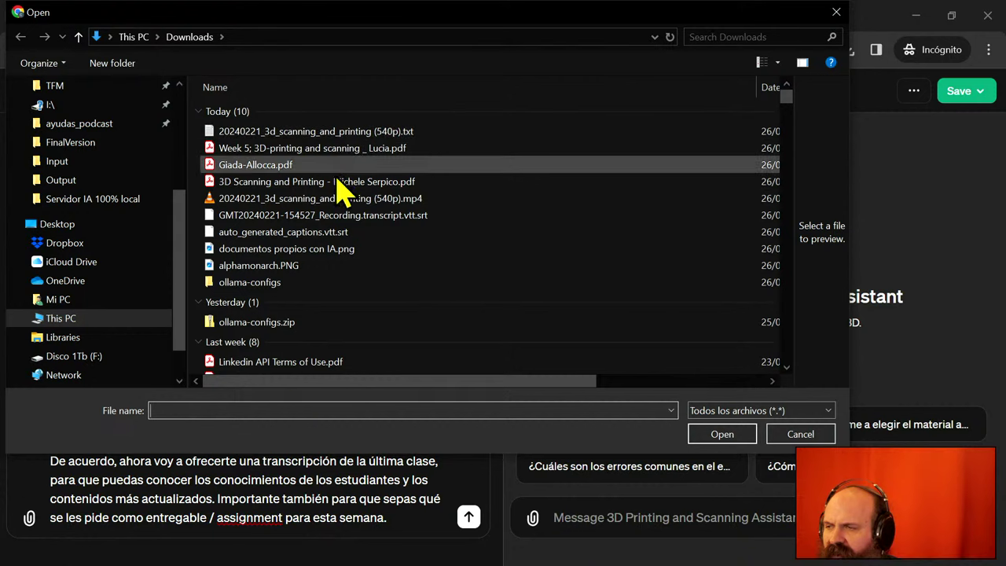
click(792, 434)
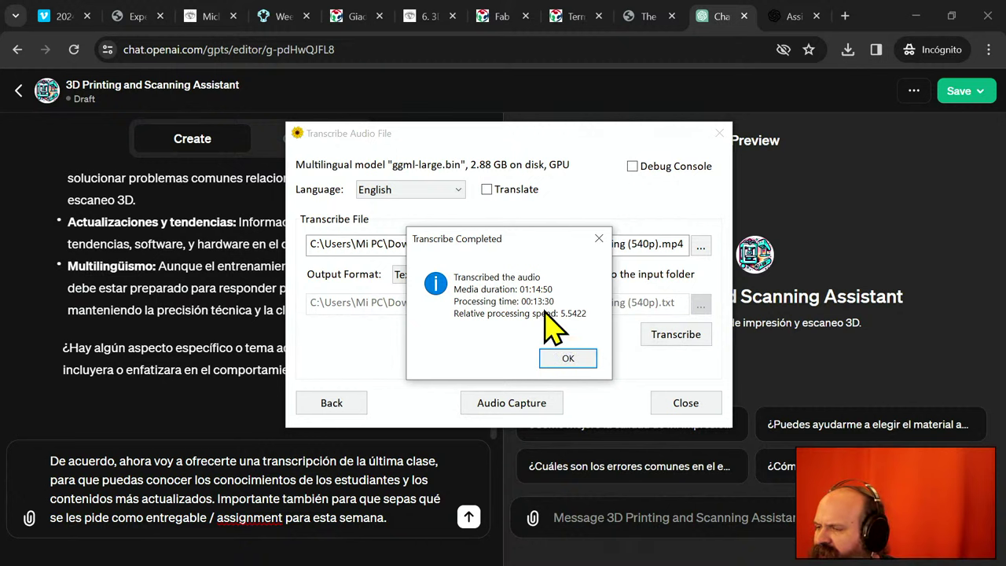
click(578, 359)
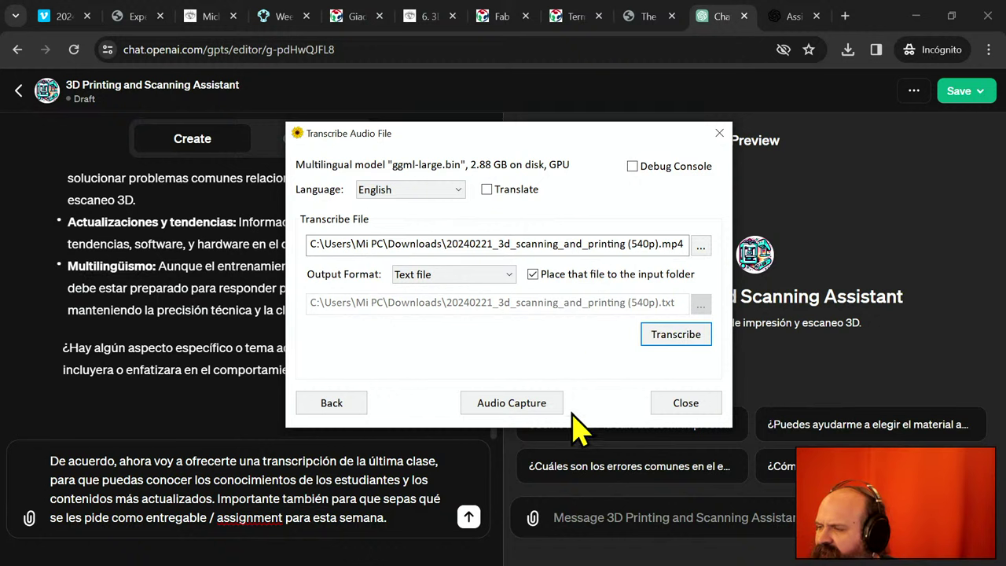
click(30, 521)
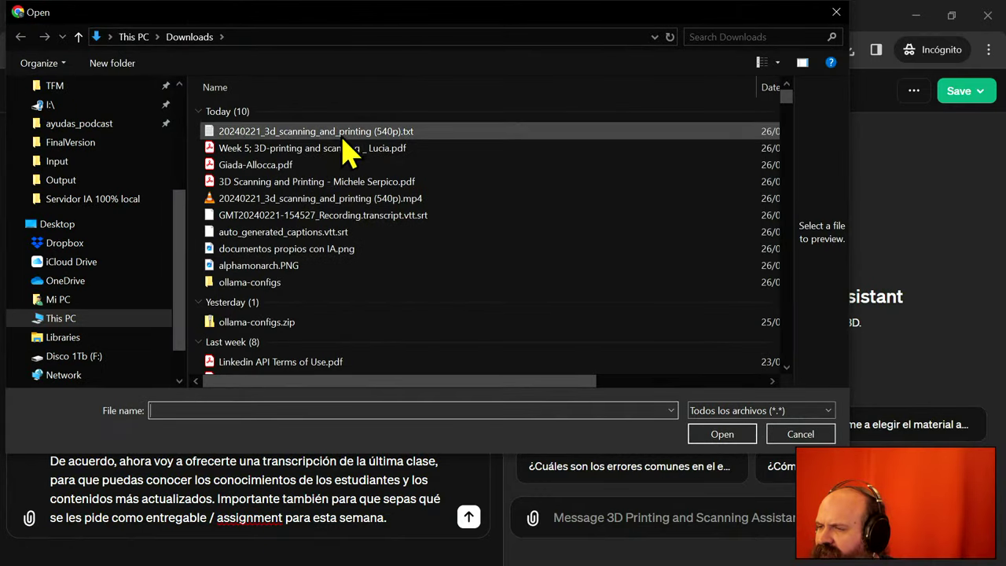
click(352, 135)
click(719, 436)
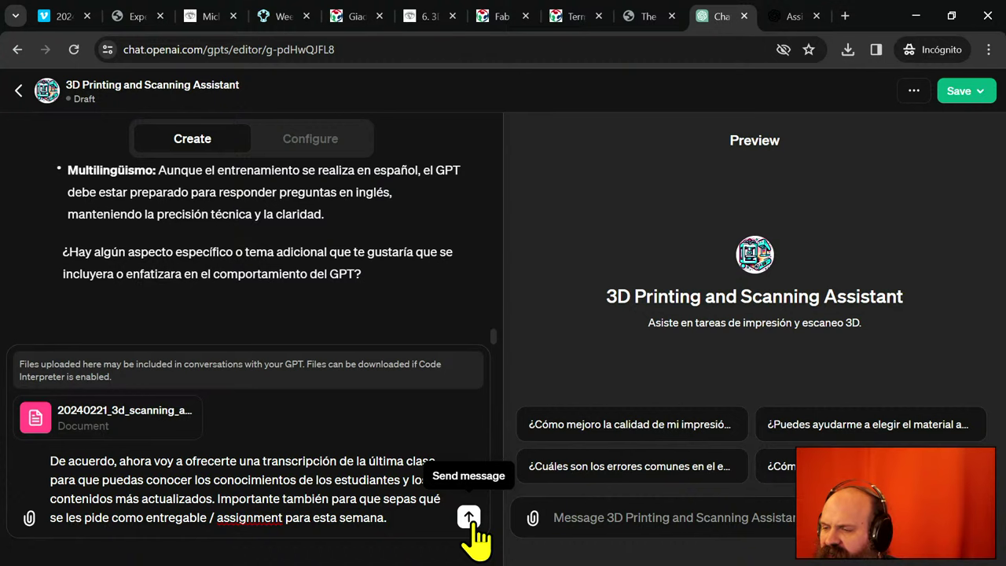
- Send the transcript and note to the GPT Builder
click(469, 518)
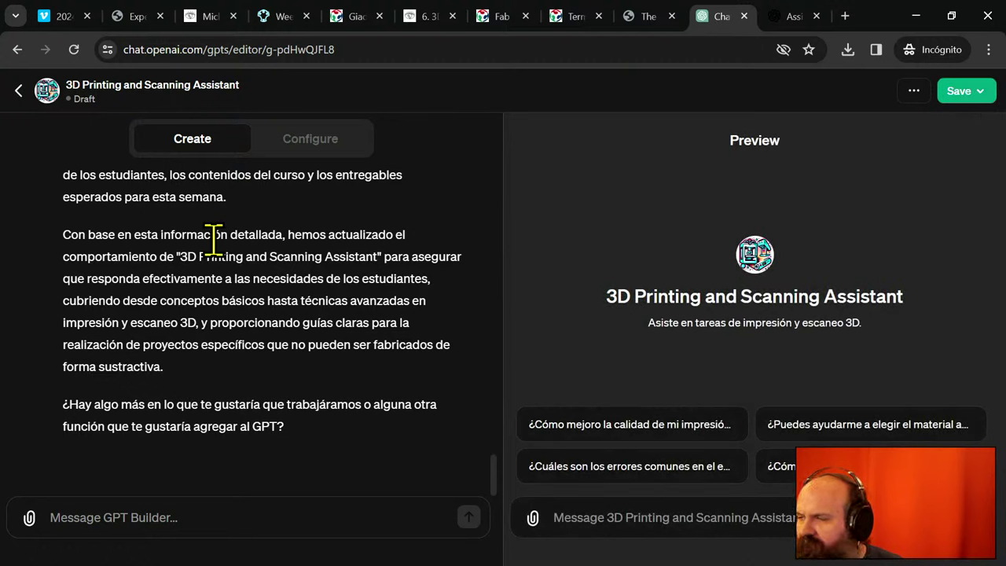
- Publish the 3D Printing and Scanning Assistant with visibility set to 'Anyone with a link'
click(961, 92)
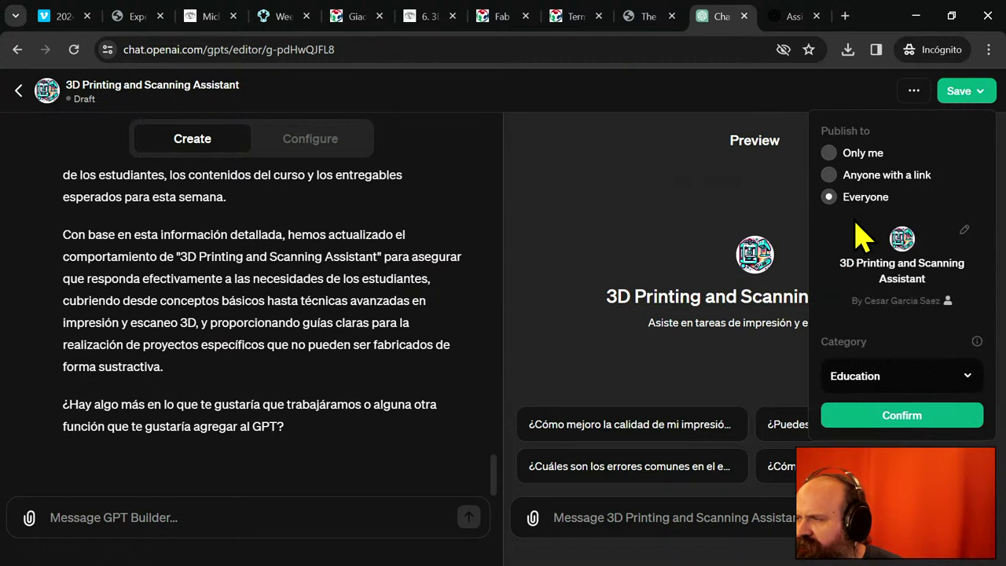
click(897, 177)
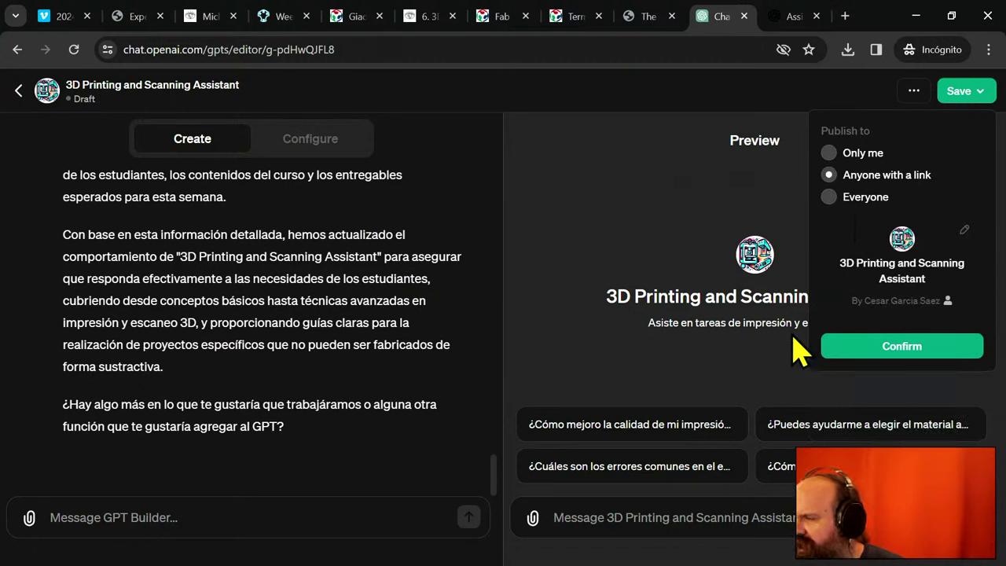
click(894, 350)
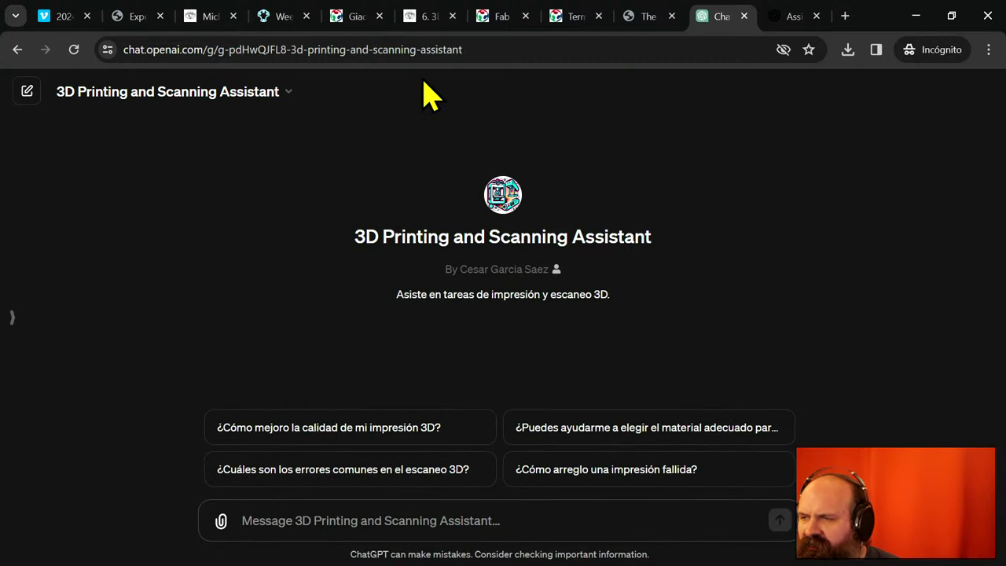
- Copy the published GPT's URL from the address bar
click(423, 50)
right_click(425, 51)
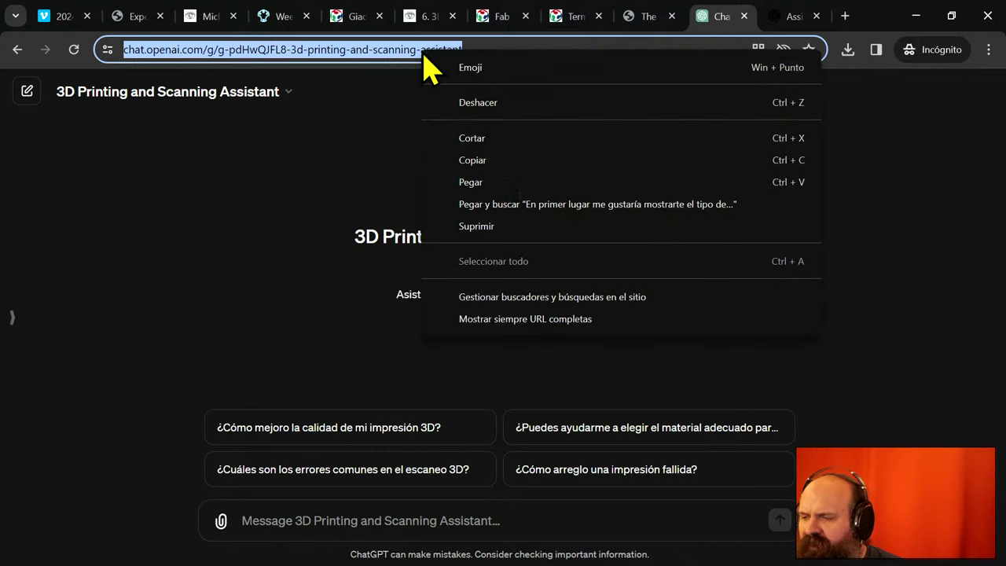
click(497, 162)
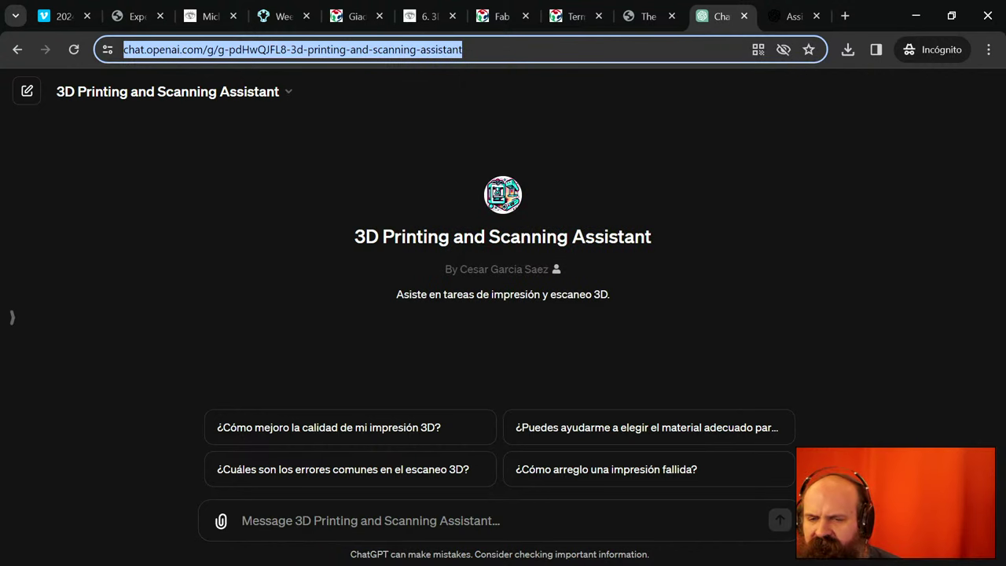
- Reopen the 3D Printing and Scanning Assistant in the GPT editor via Edit GPT
key(alt+Tab)
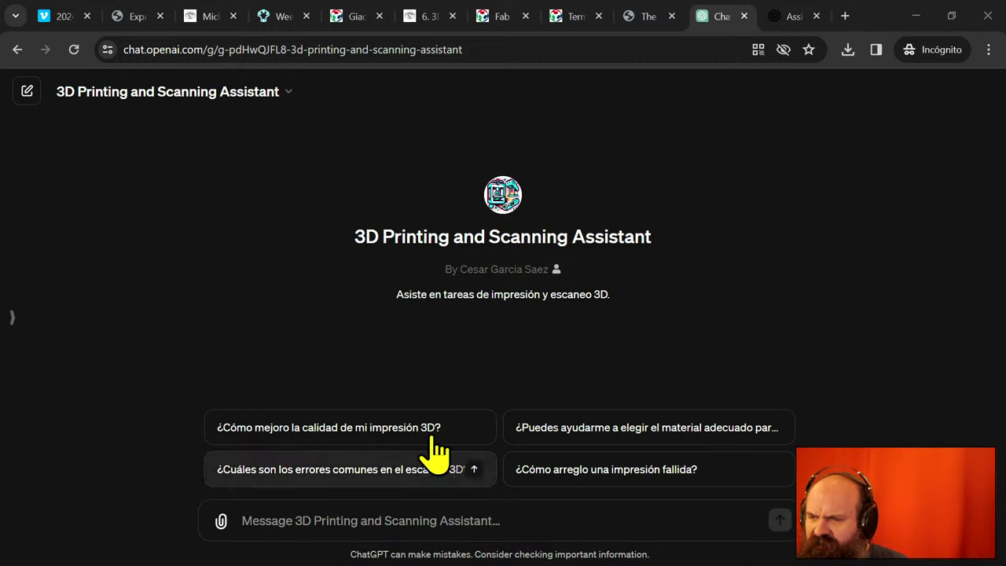
click(282, 95)
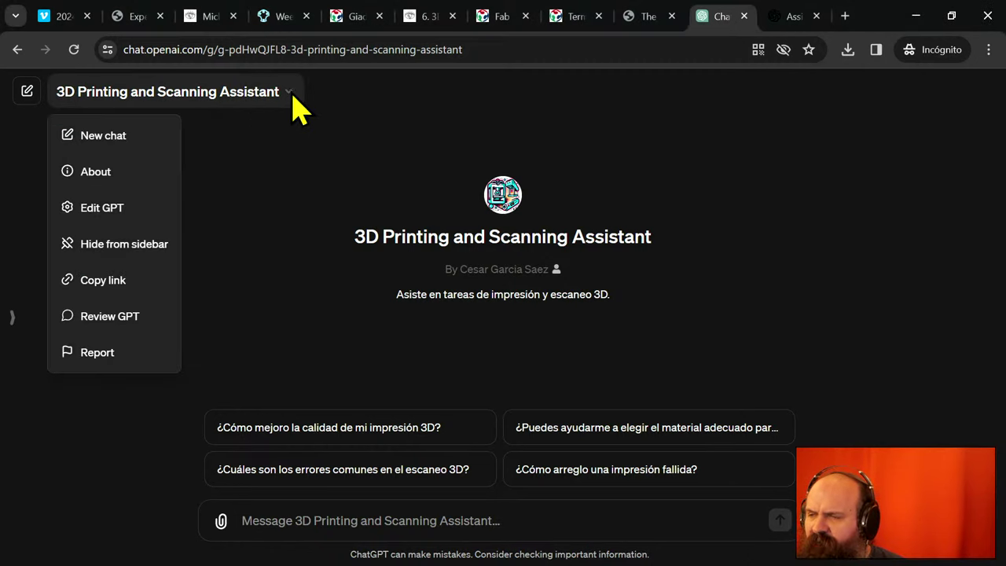
click(114, 208)
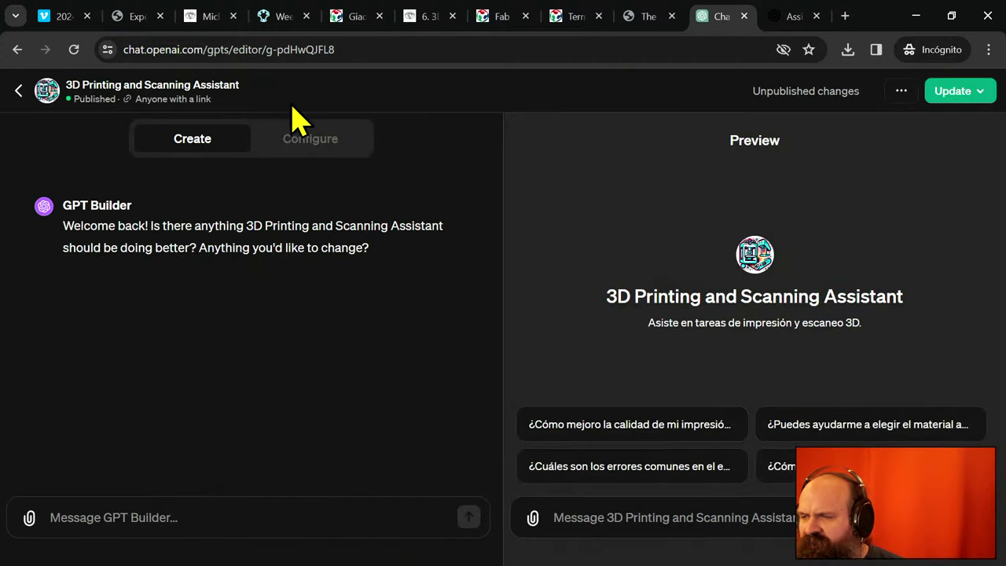
- Review the Configure view: Spanish instructions, four knowledge files, browsing and DALL-E capabilities
click(317, 145)
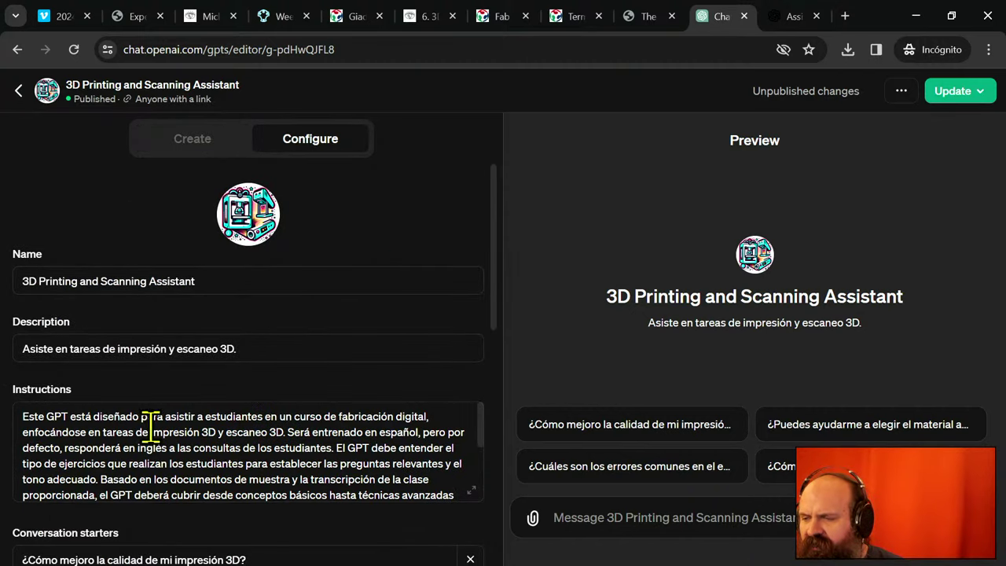
drag(24, 417, 279, 494)
click(280, 494)
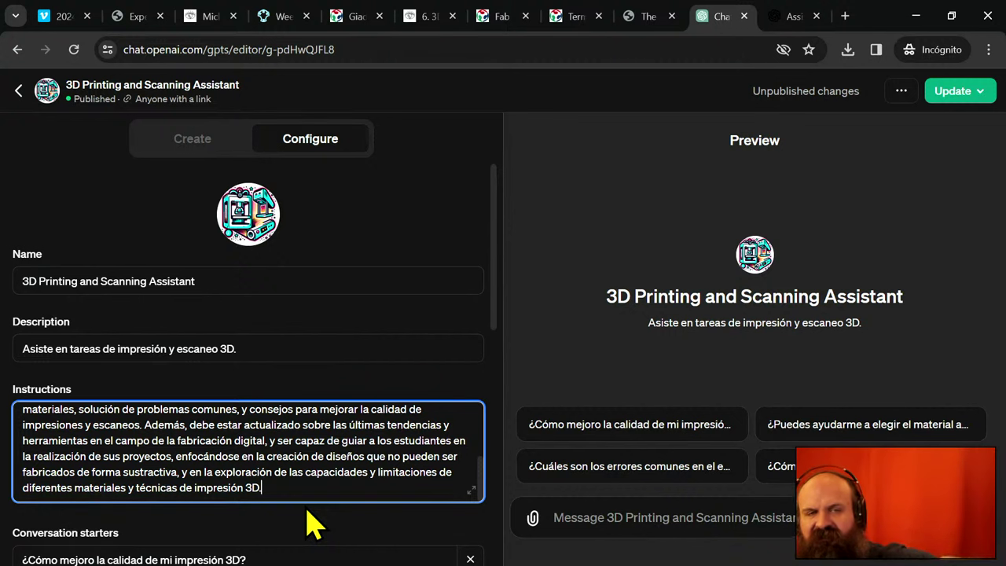
scroll(310, 522, down, 5)
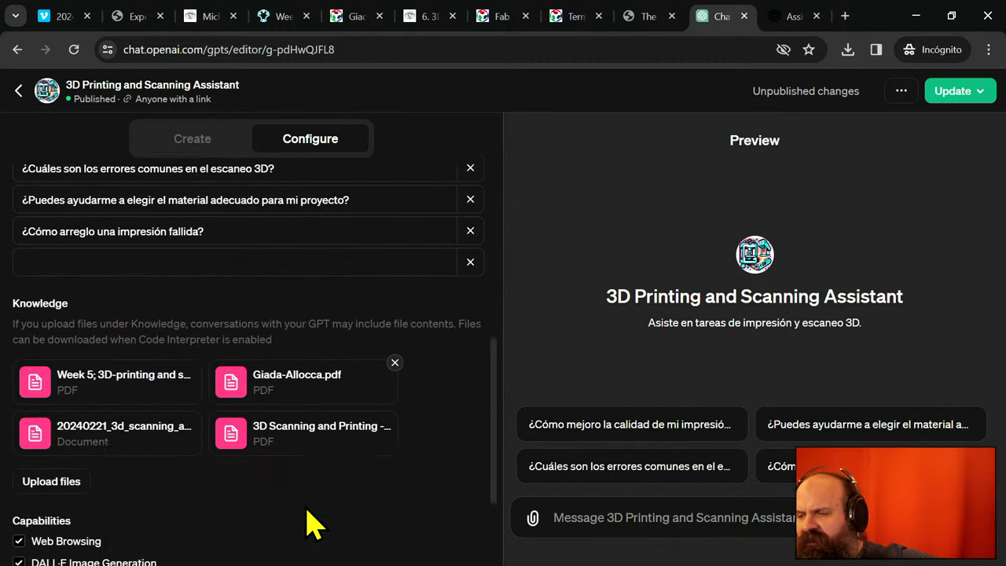
scroll(310, 523, down, 2)
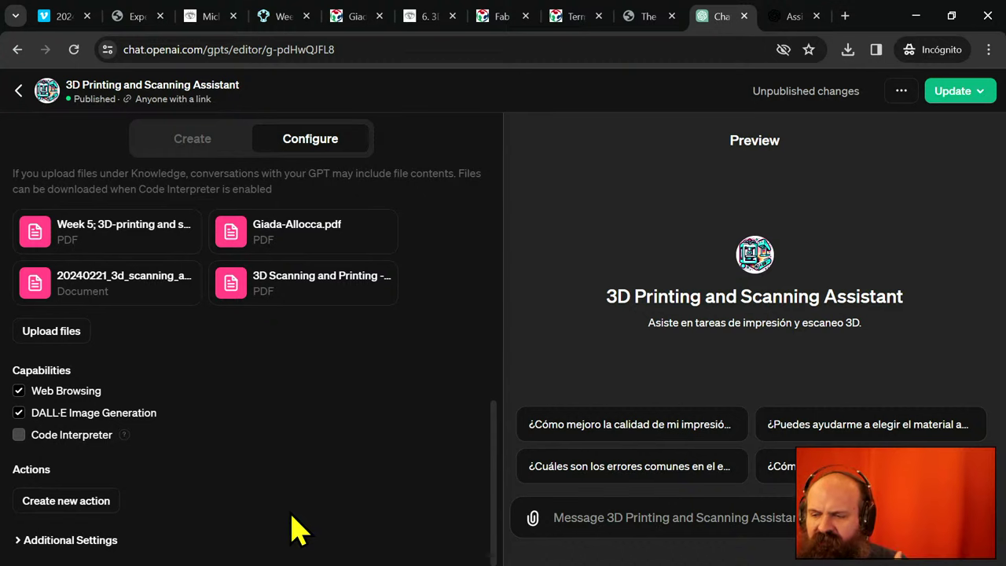
scroll(281, 523, up, 7)
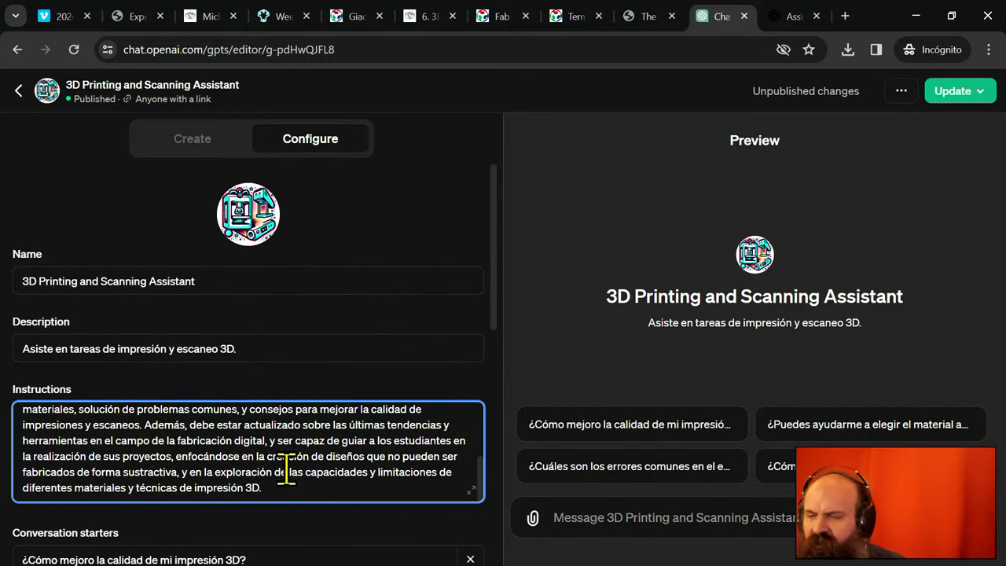
- Start a request to GPT Builder, glancing back at the Configure form midway
click(192, 142)
click(197, 526)
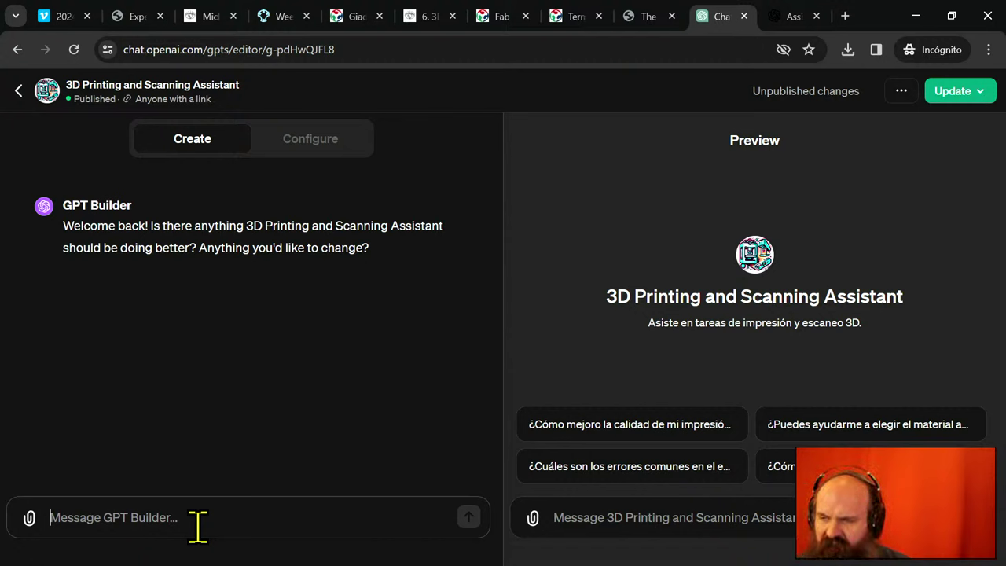
text(I would like i)
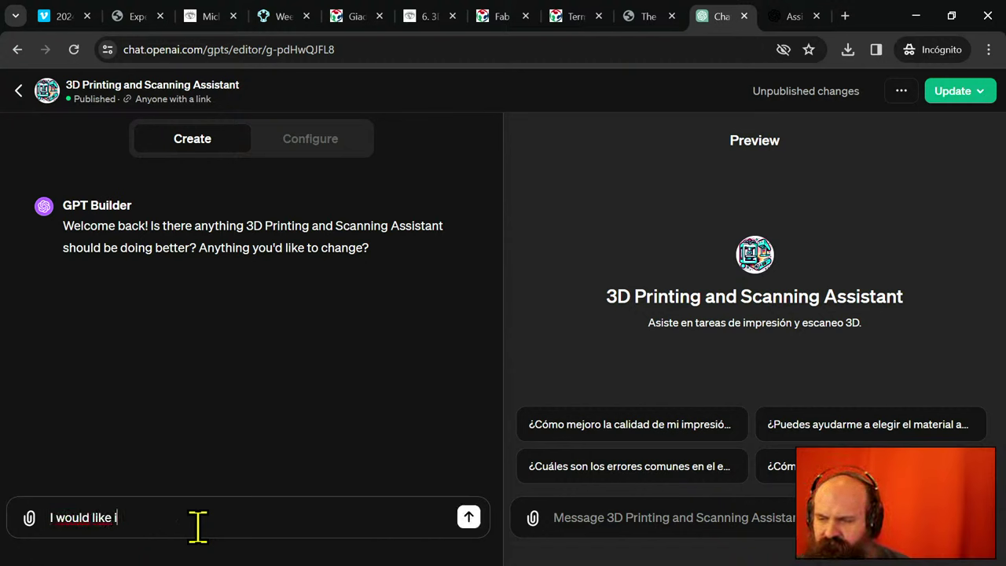
text(nstructions)
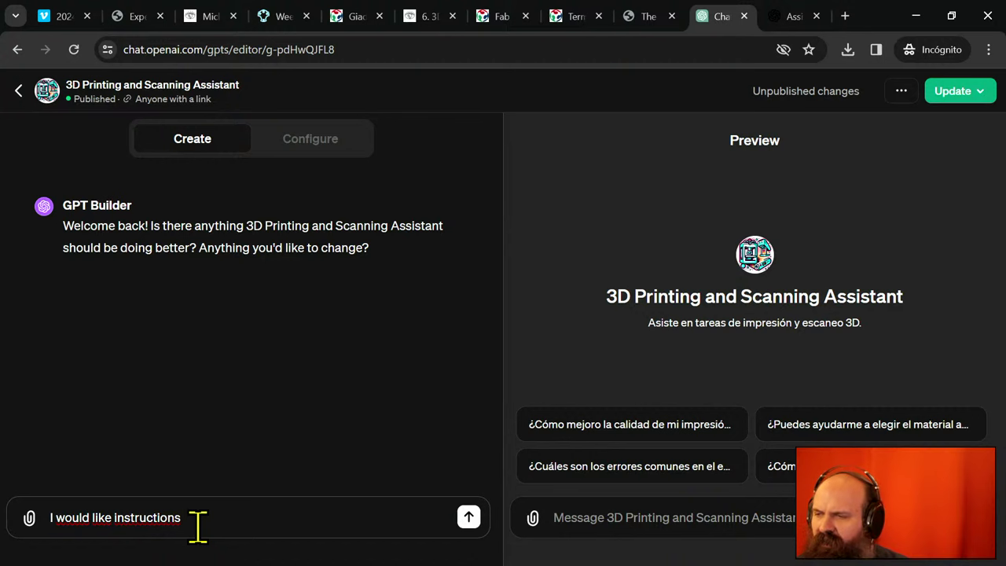
click(285, 147)
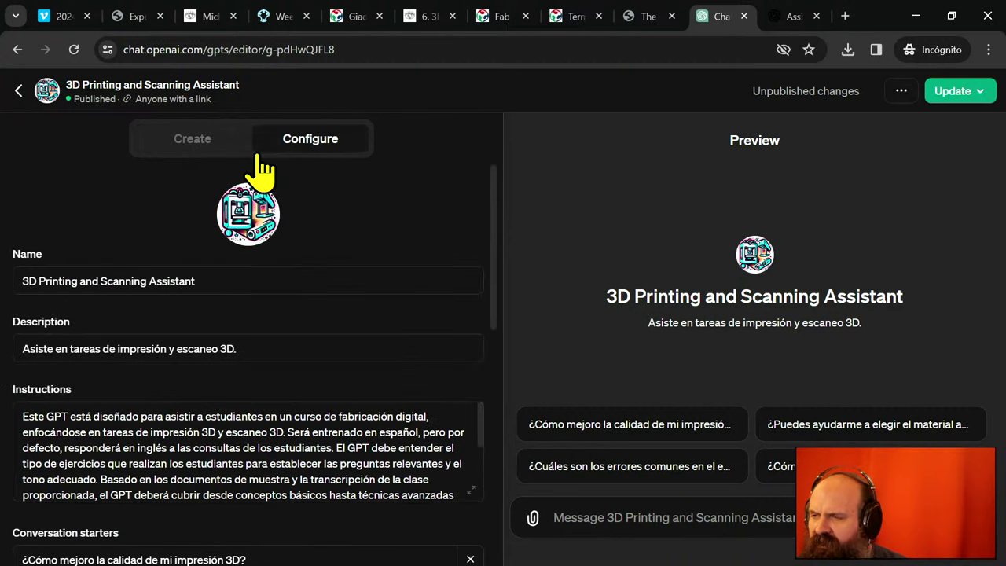
click(192, 148)
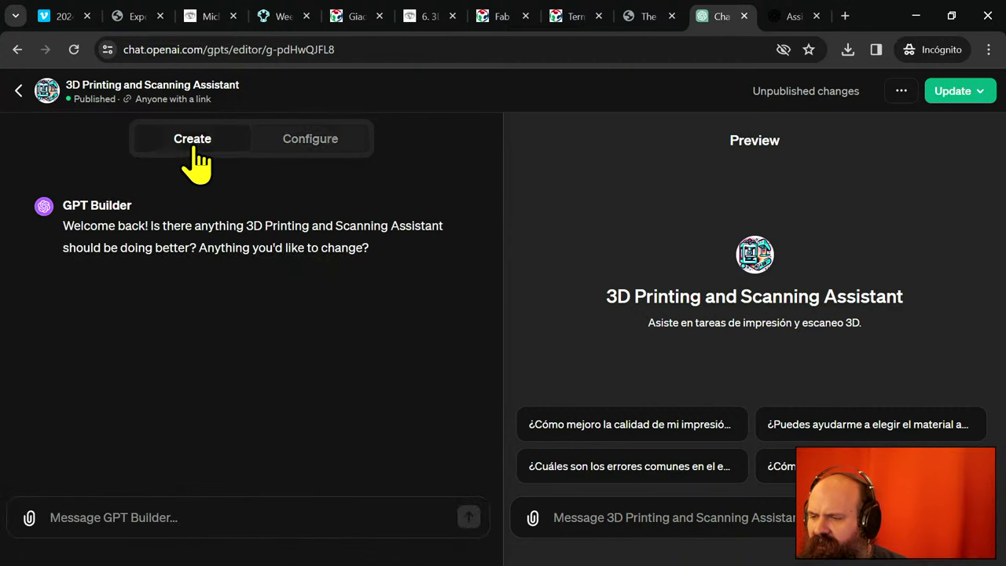
- Send GPT Builder 'I would like instructions and conversation starters to be English'
click(209, 517)
text(I wou)
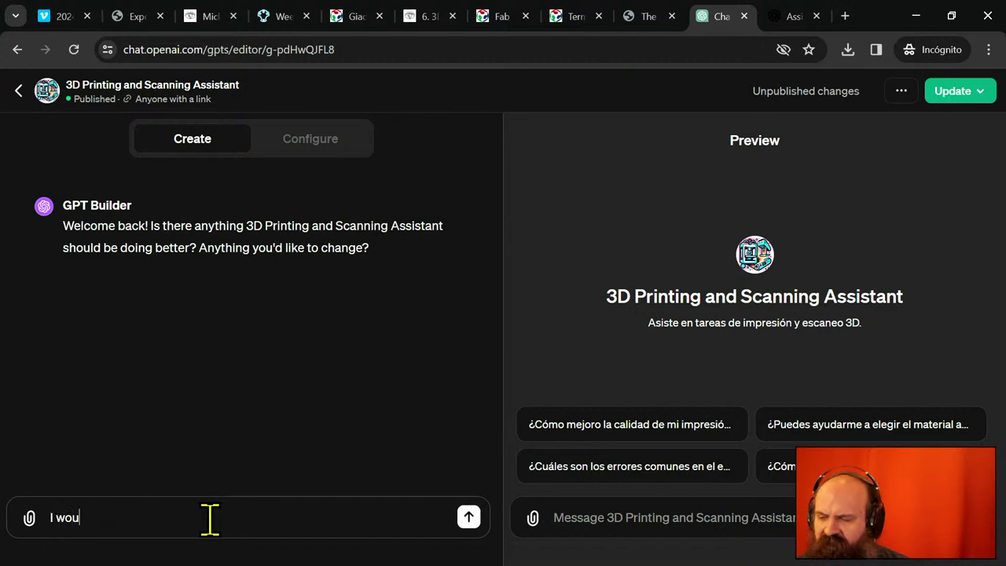
text(ld like instructiosn)
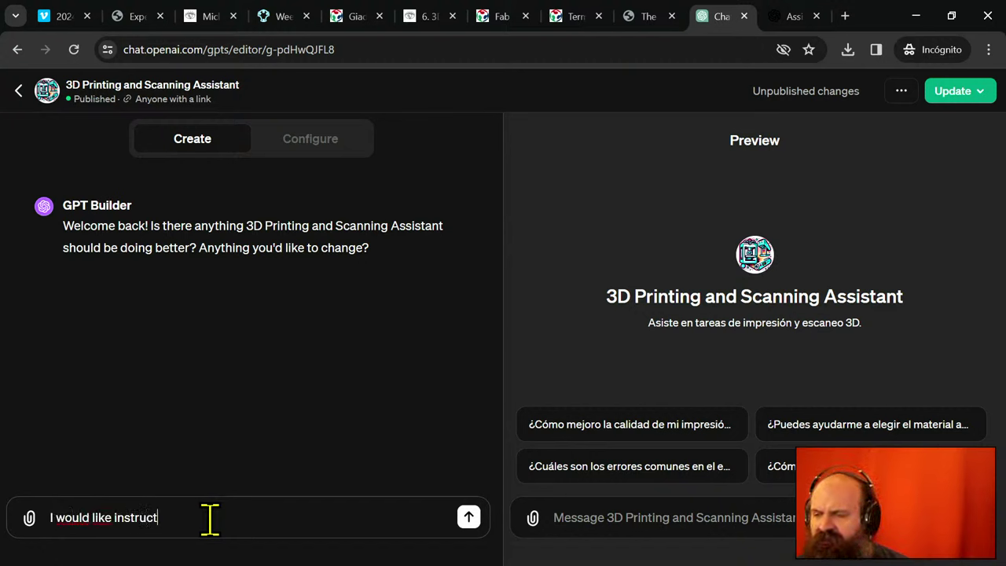
key(BackSpace)
key(BackSpace)
text(ns and)
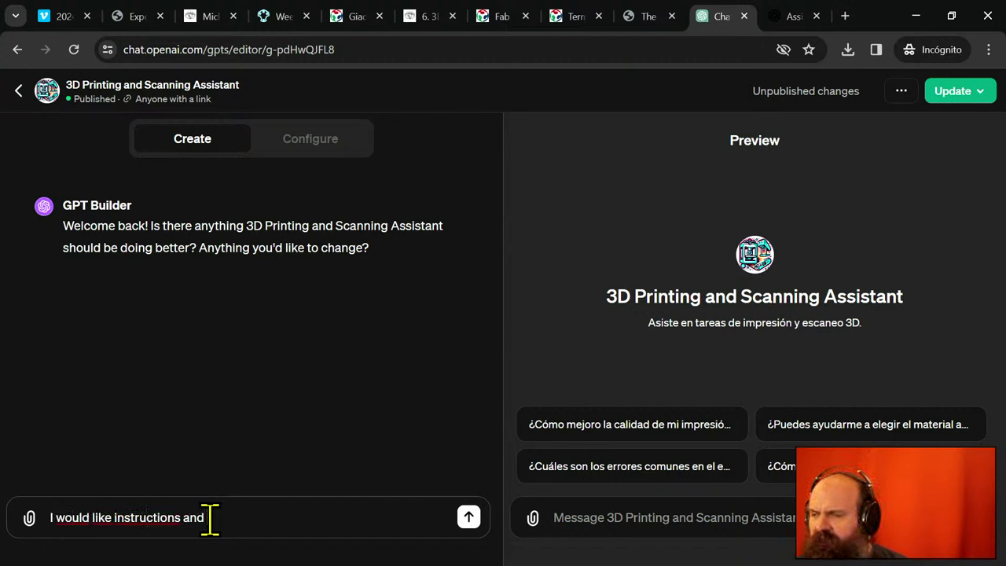
text( conver)
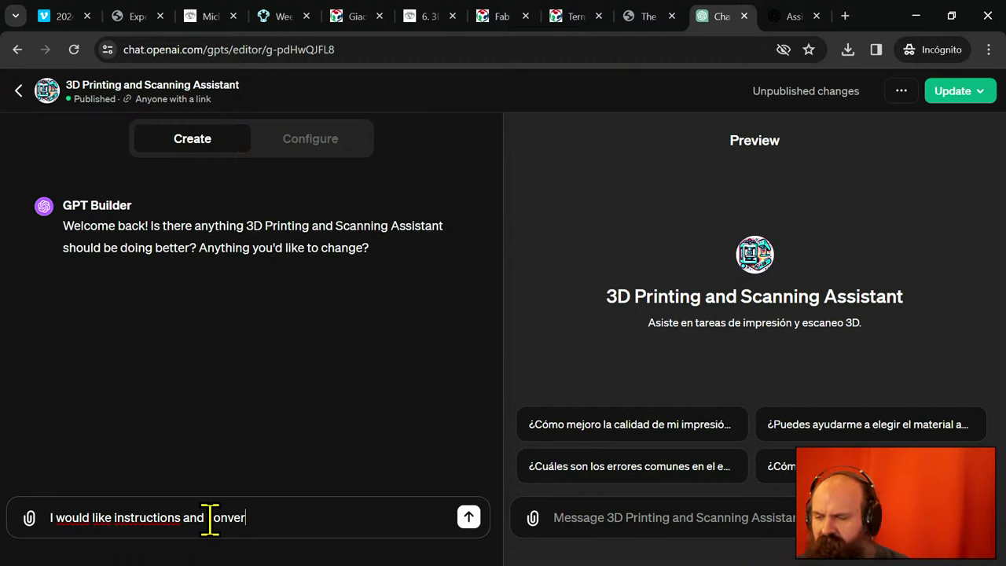
text(sation )
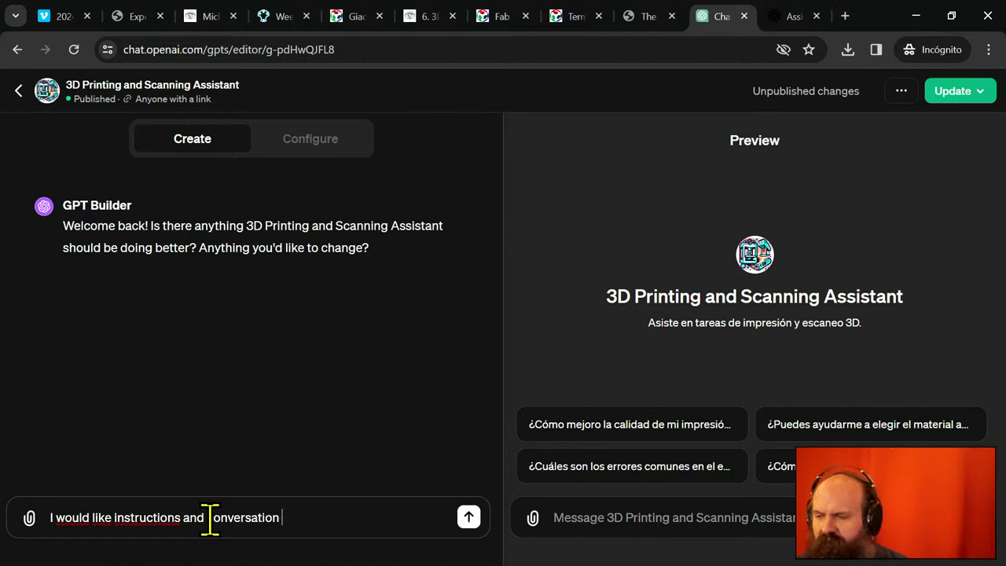
text(starters )
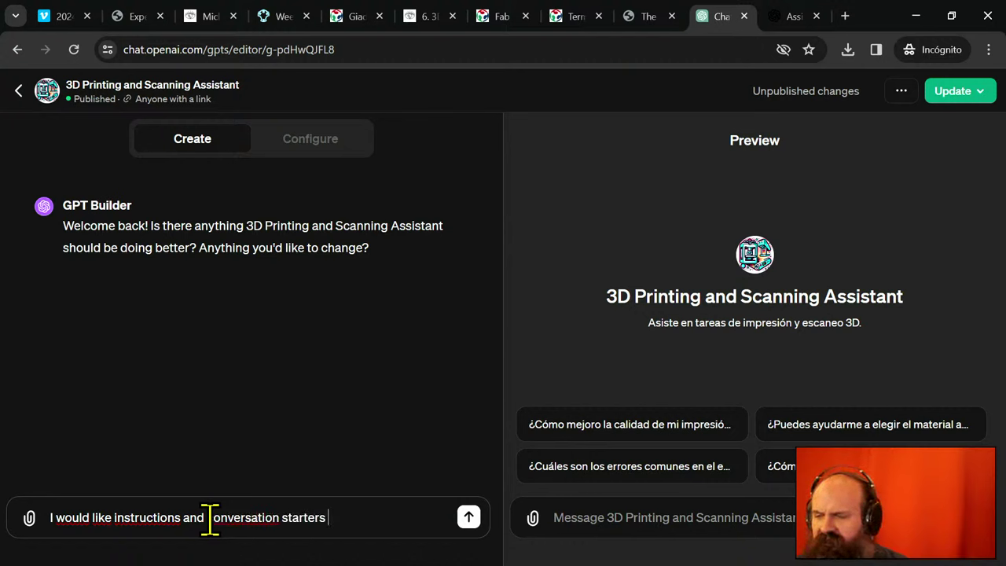
text(to appear in Engli)
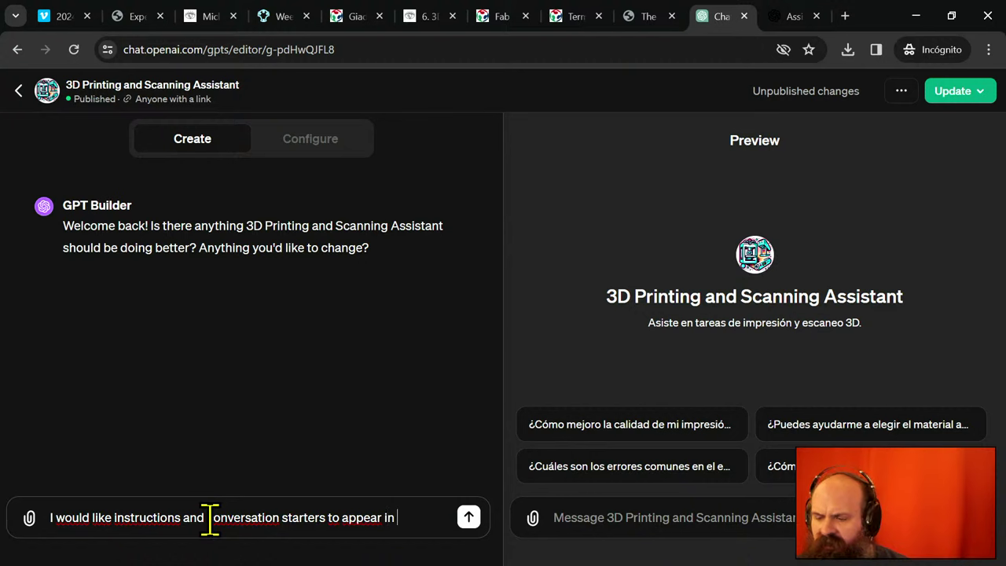
key(BackSpace)
key(BackSpace)
key(BackSpace)
key(BackSpace)
key(BackSpace)
key(BackSpace)
key(BackSpace)
key(BackSpace)
key(BackSpace)
key(BackSpace)
key(BackSpace)
key(BackSpace)
key(BackSpace)
key(BackSpace)
key(BackSpace)
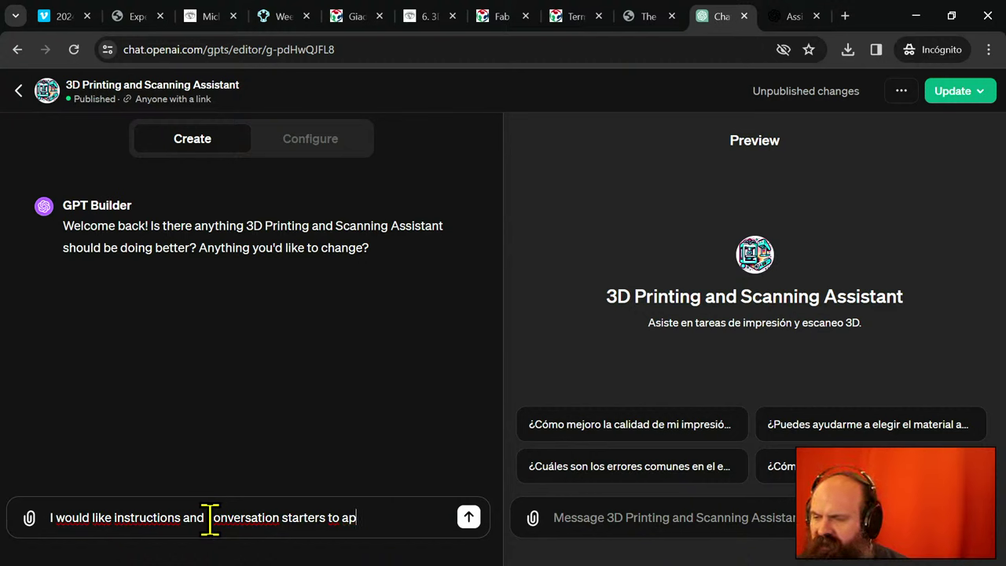
text(be English)
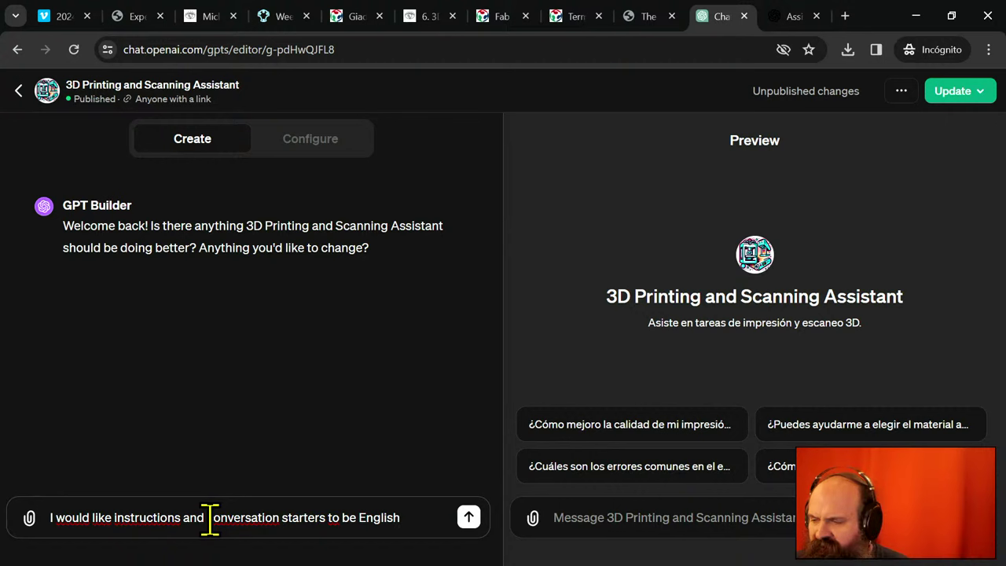
text( (unle)
key(BackSpace)
key(BackSpace)
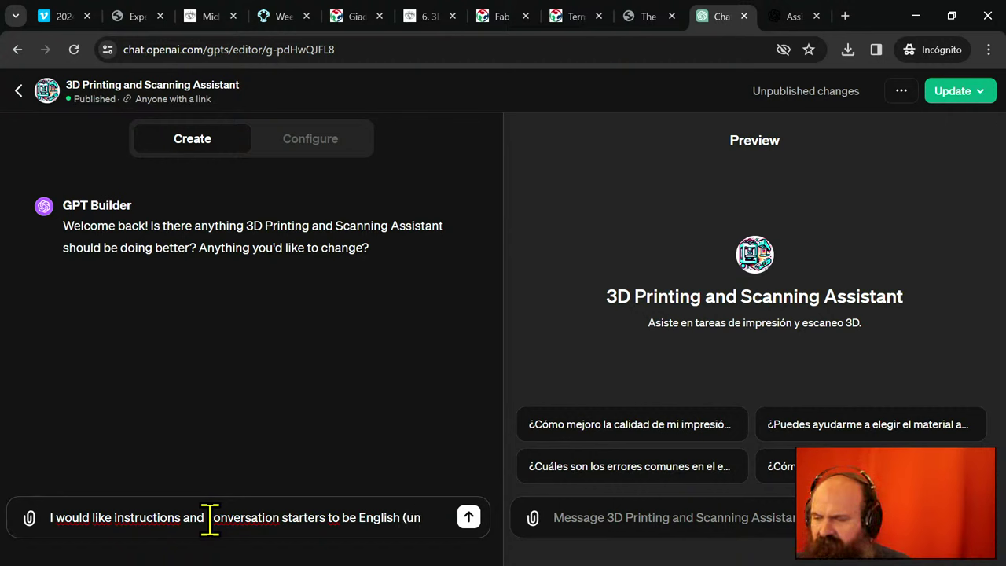
key(BackSpace)
key(BackSpace)
key(BackSpace)
key(BackSpace)
key(Return)
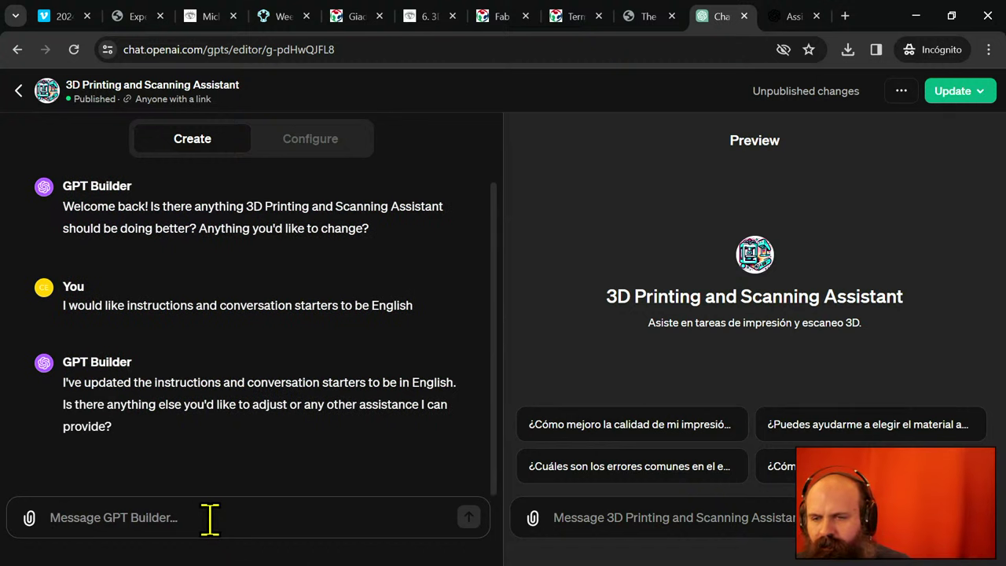
- Publish the English-instruction update to 'Anyone with a link' and view the GPT's chat page
click(347, 135)
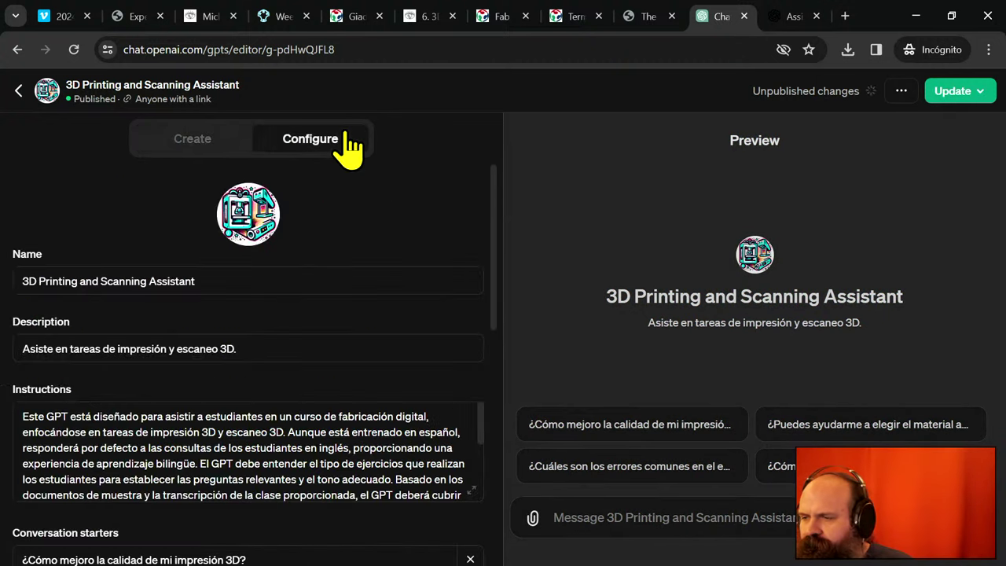
click(193, 141)
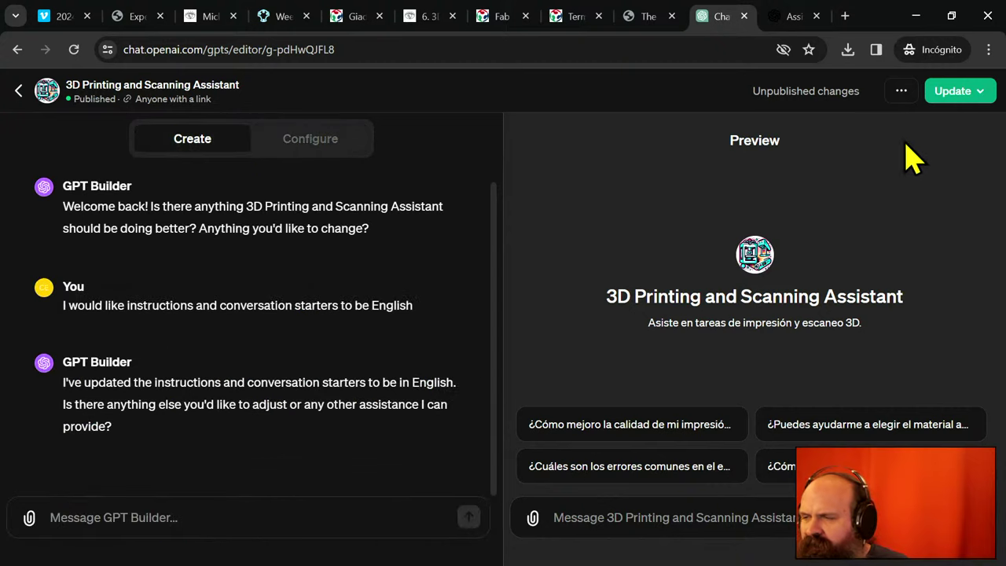
click(966, 102)
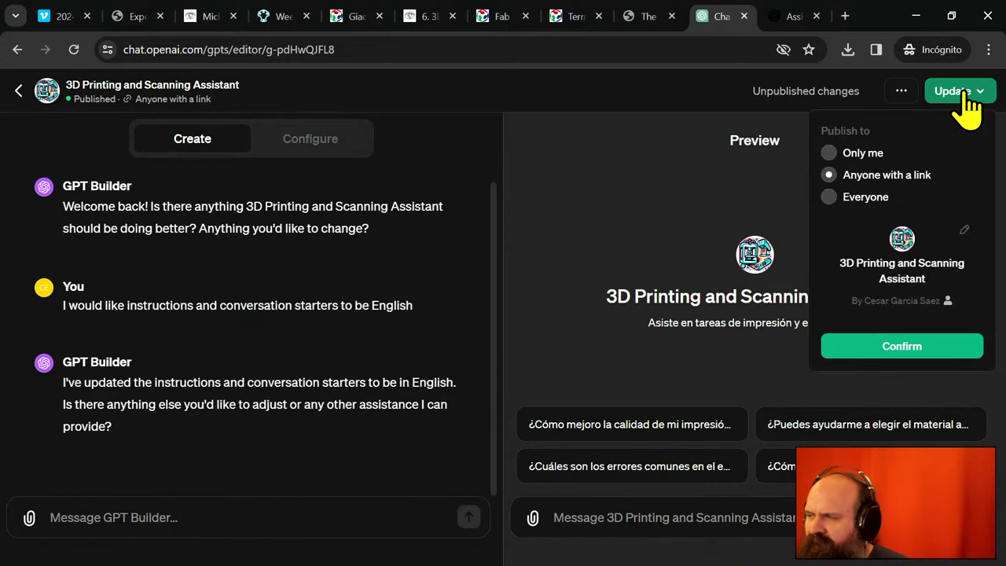
click(950, 349)
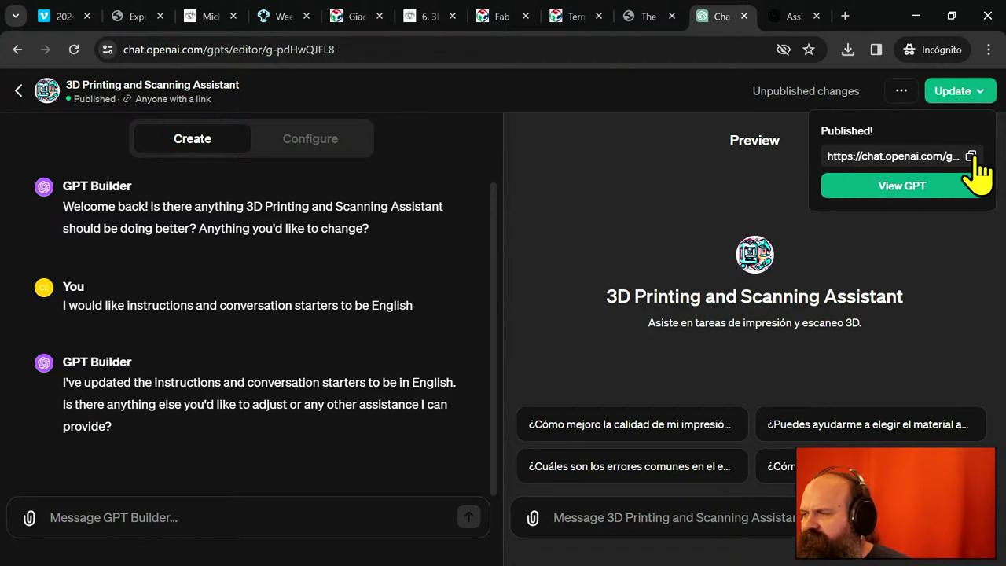
click(942, 198)
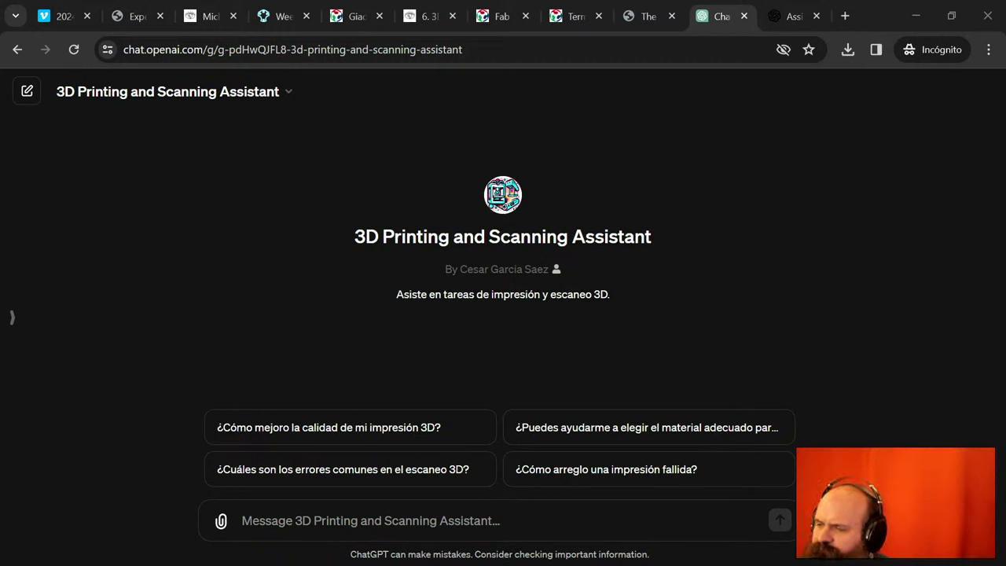
- Type 'What is the current assignment for 3d printing and scanning lesson?' without sending it
click(511, 519)
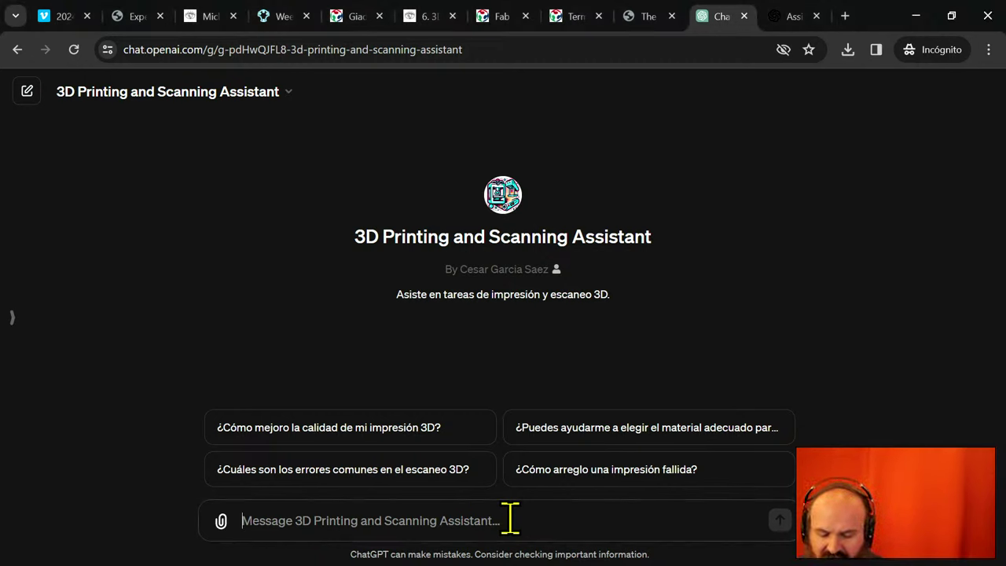
text(What is the current)
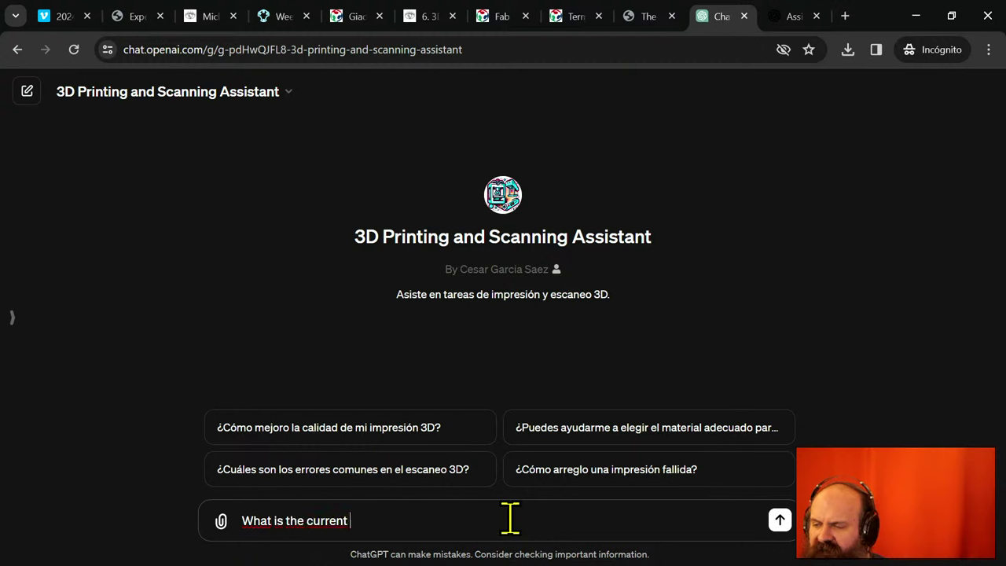
text( assig)
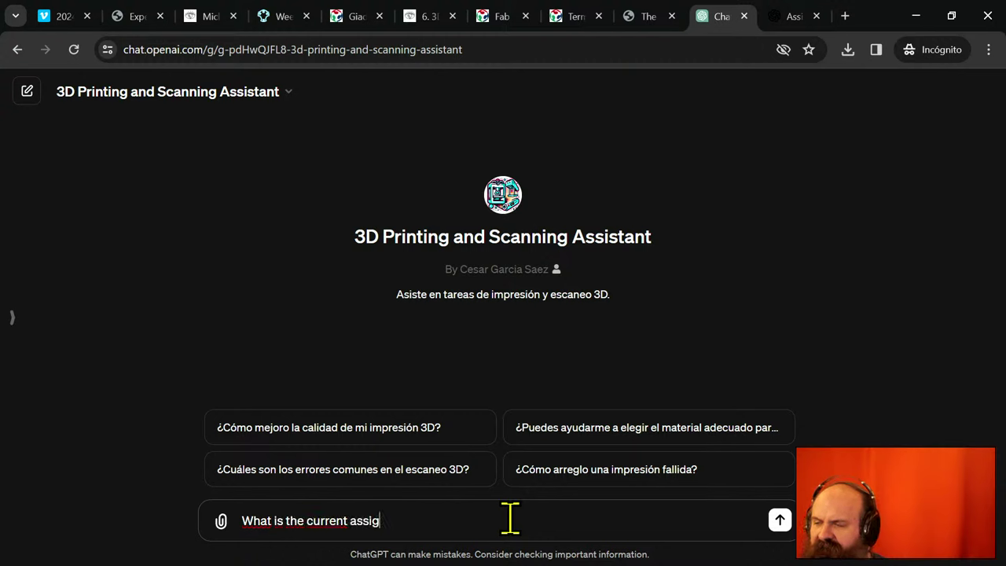
text(nment for )
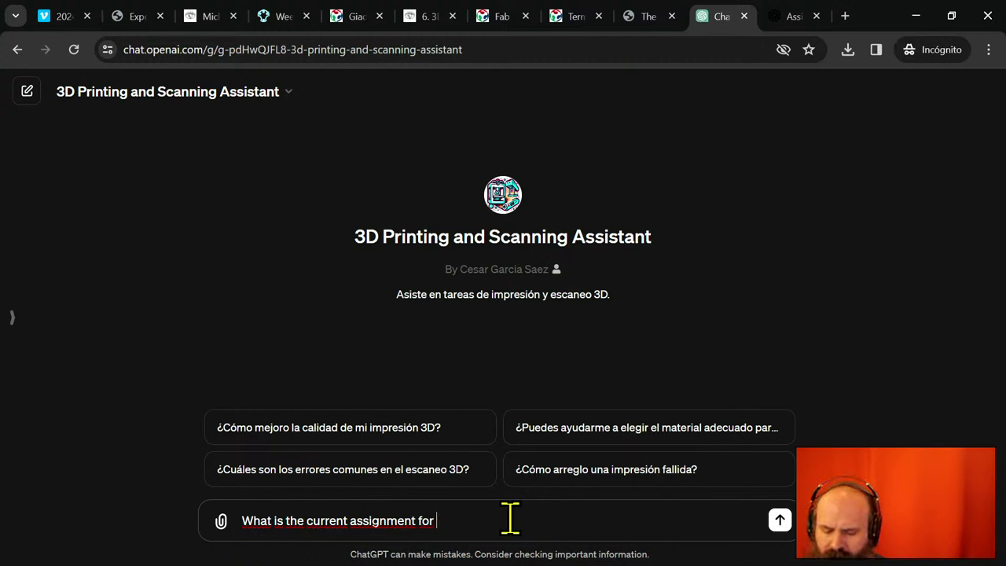
text(t)
key(BackSpace)
text(3d)
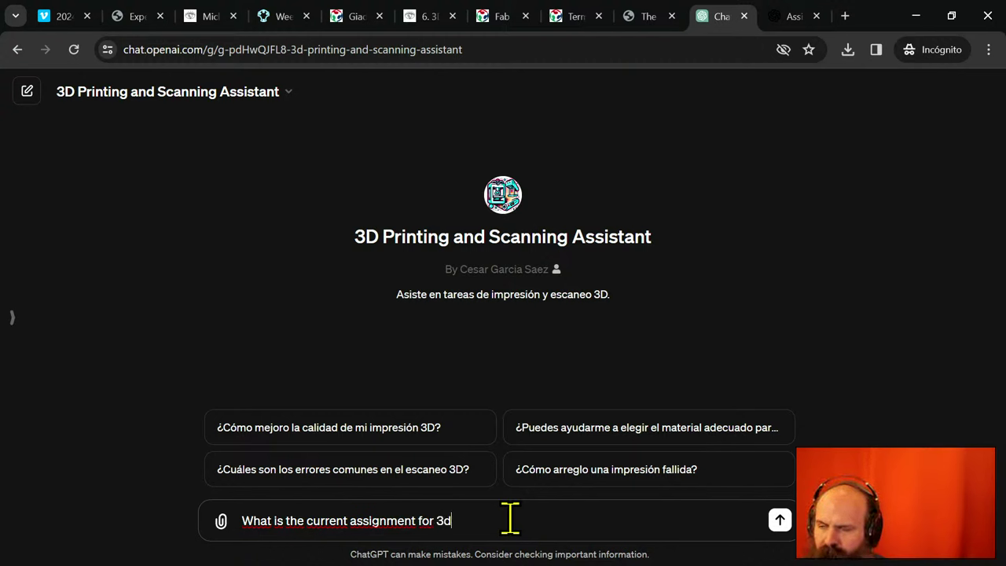
text( printing )
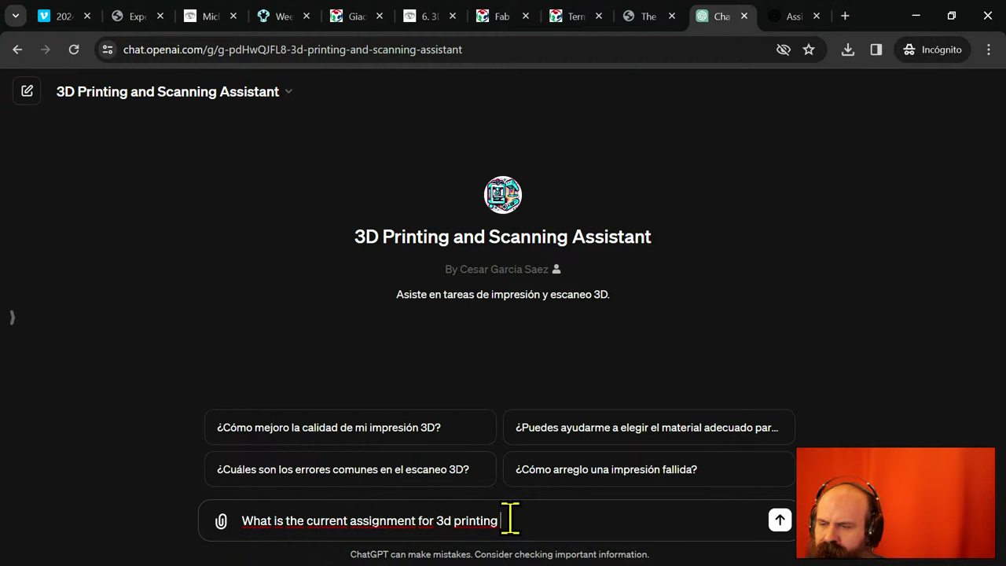
text(le)
key(BackSpace)
key(BackSpace)
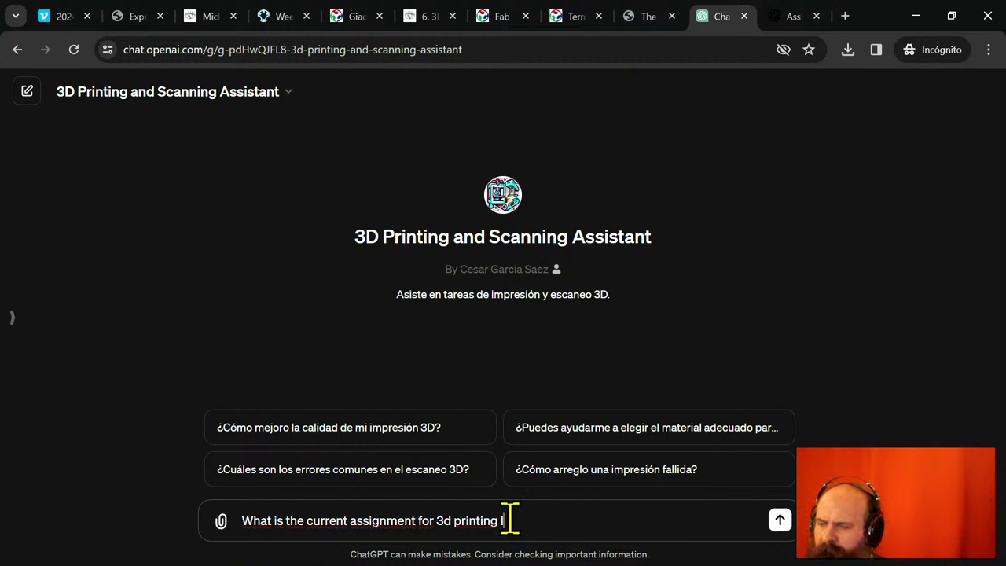
text(and sc)
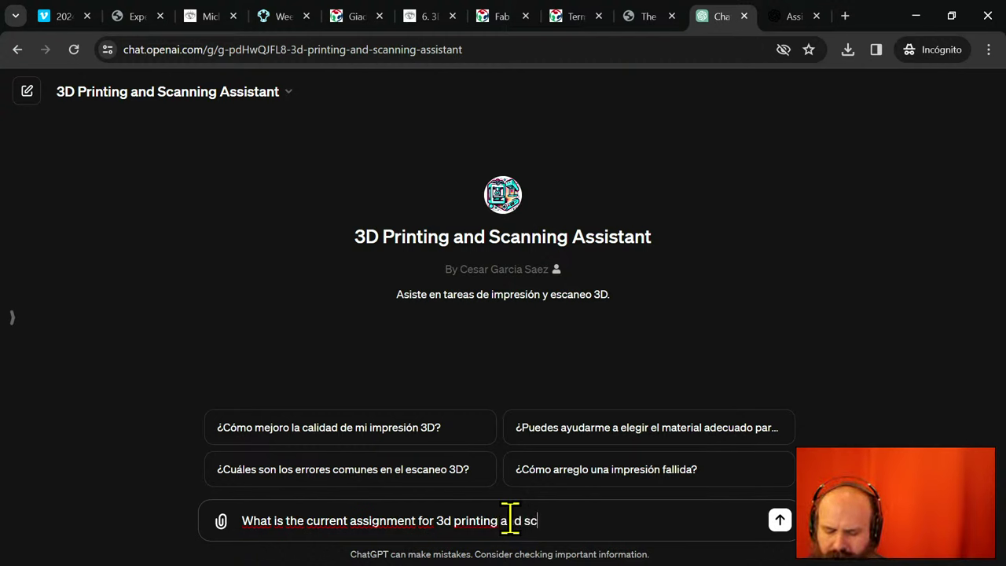
text(anning lesson)
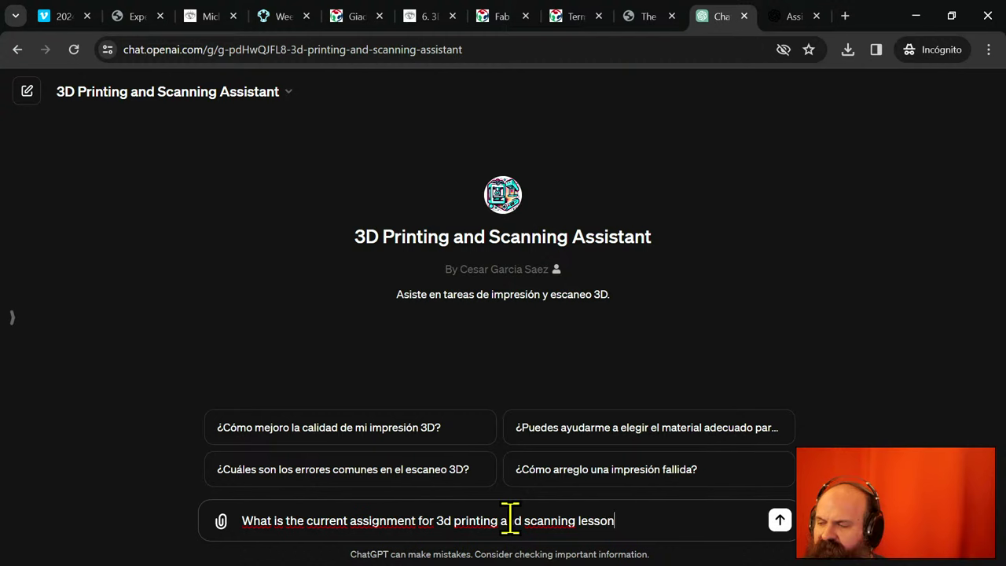
text(?)
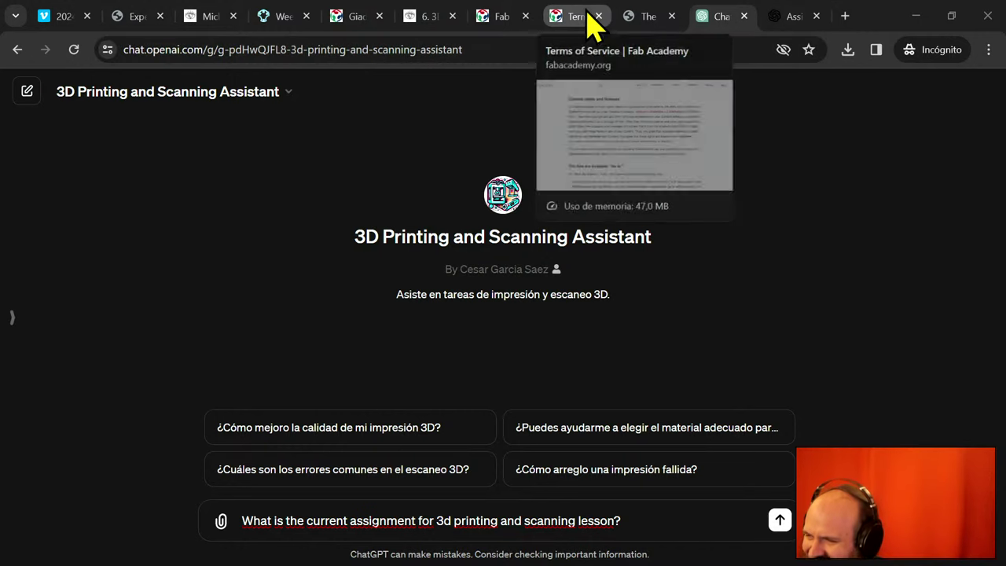
- Go through Fab Academy 2024 > Schedule to the '3D scanning and printing' class assignments
click(517, 22)
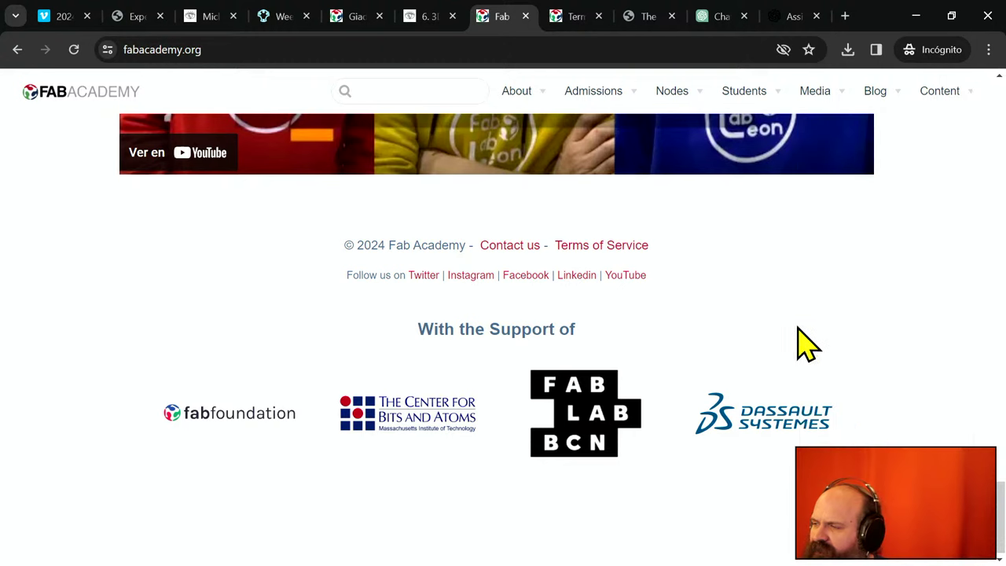
mouse_move(956, 96)
scroll(919, 175, up, 5)
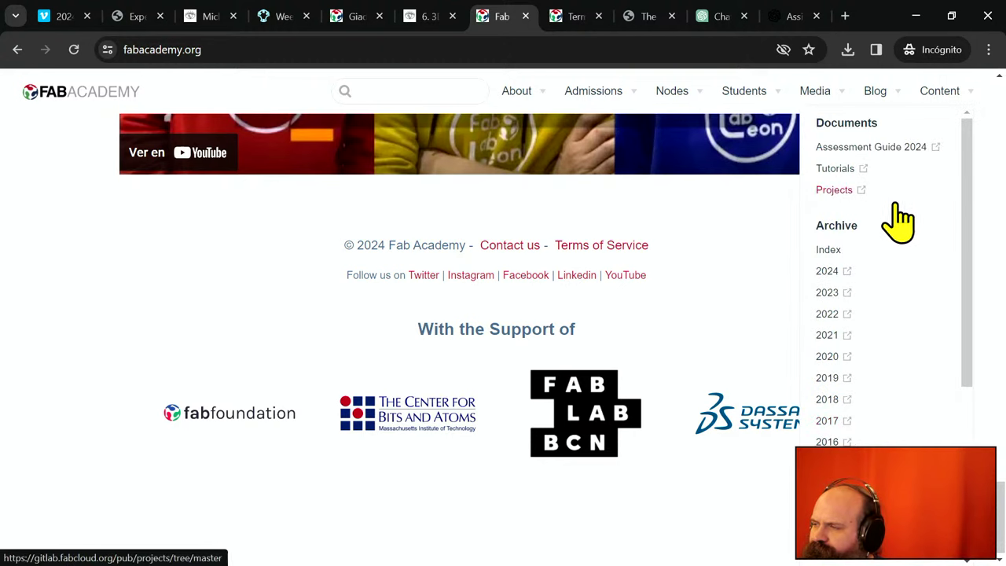
click(827, 270)
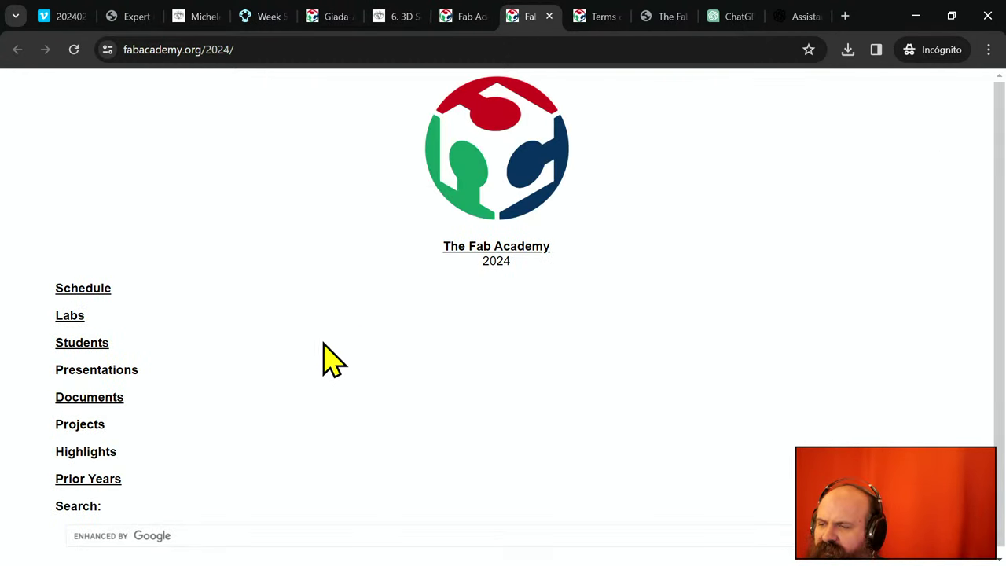
click(88, 293)
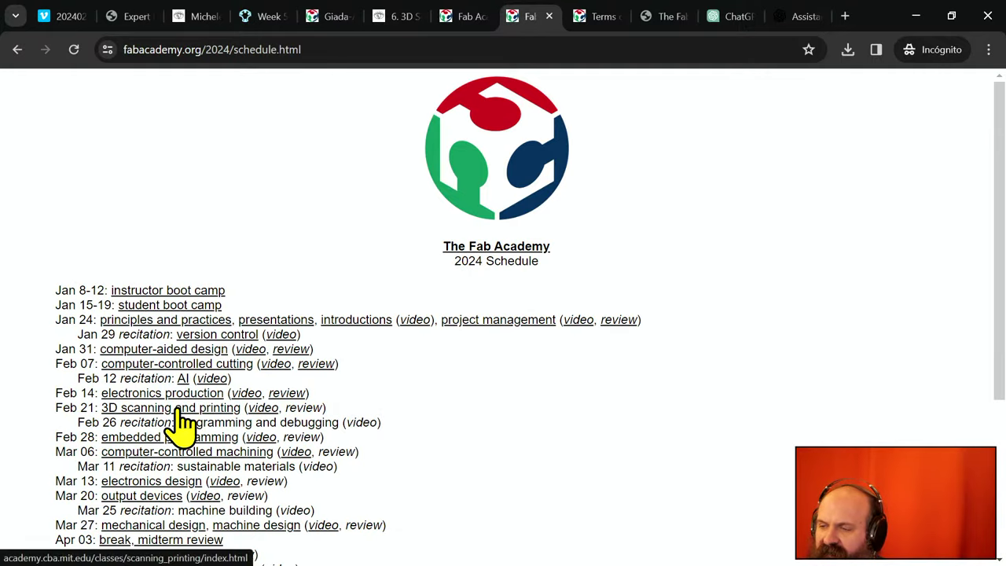
click(178, 410)
scroll(277, 418, down, 15)
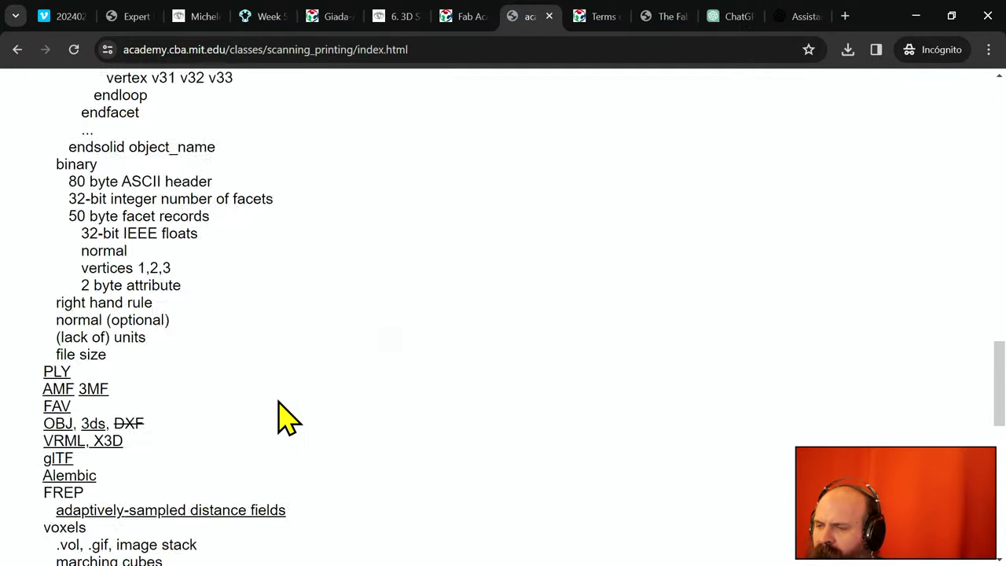
scroll(283, 418, down, 10)
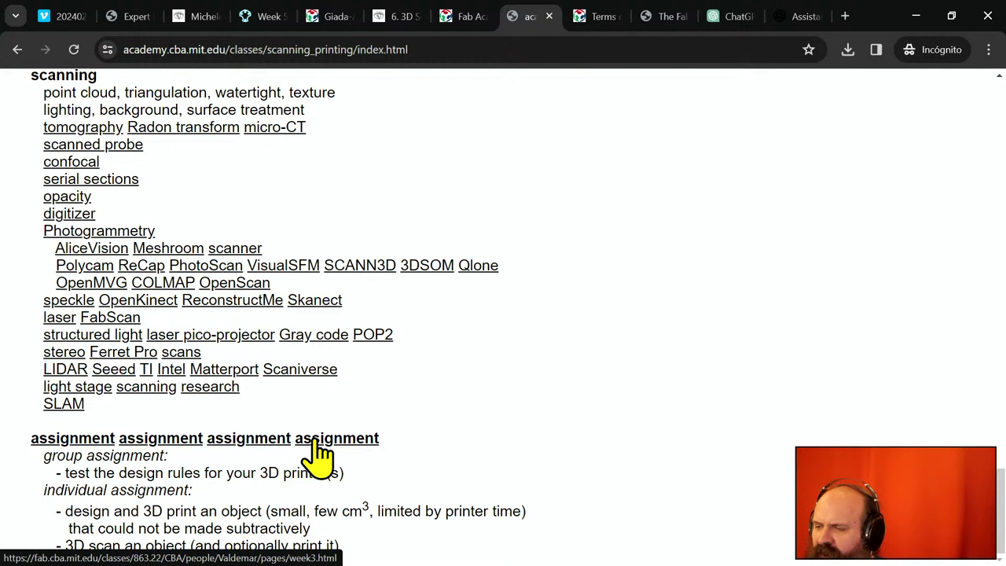
- Open the four example 'assignment' links in new background tabs
middle_click(88, 439)
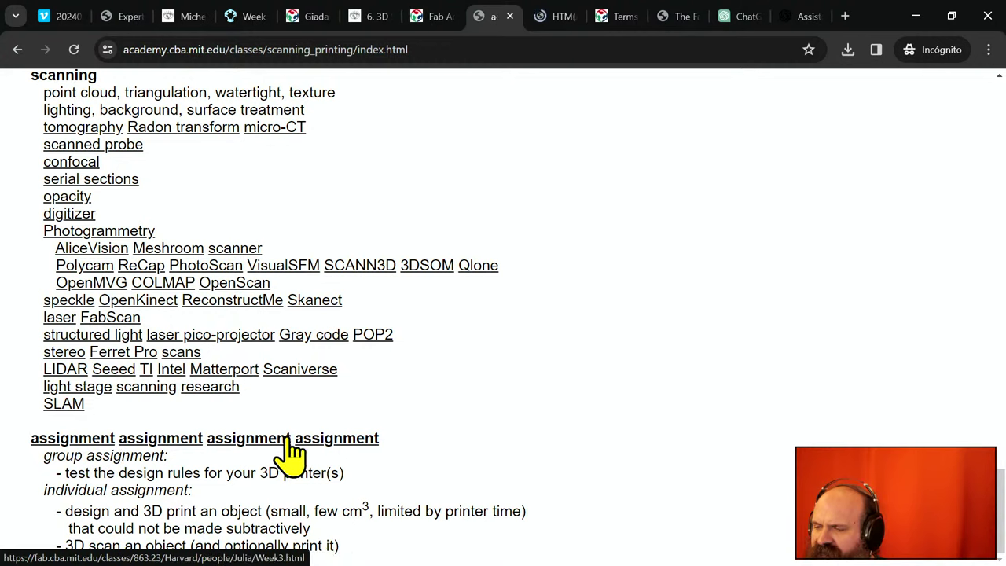
middle_click(337, 441)
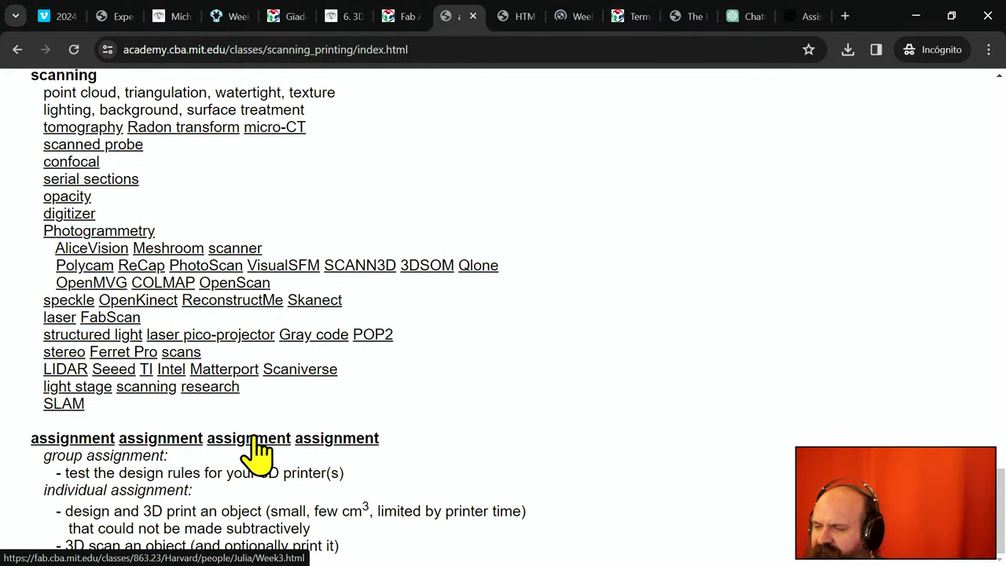
middle_click(154, 442)
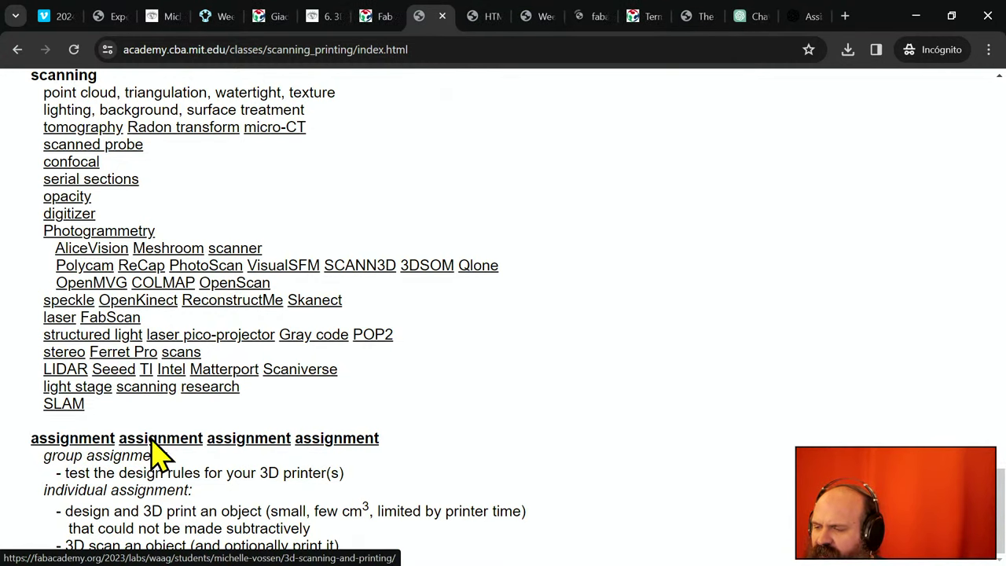
middle_click(248, 445)
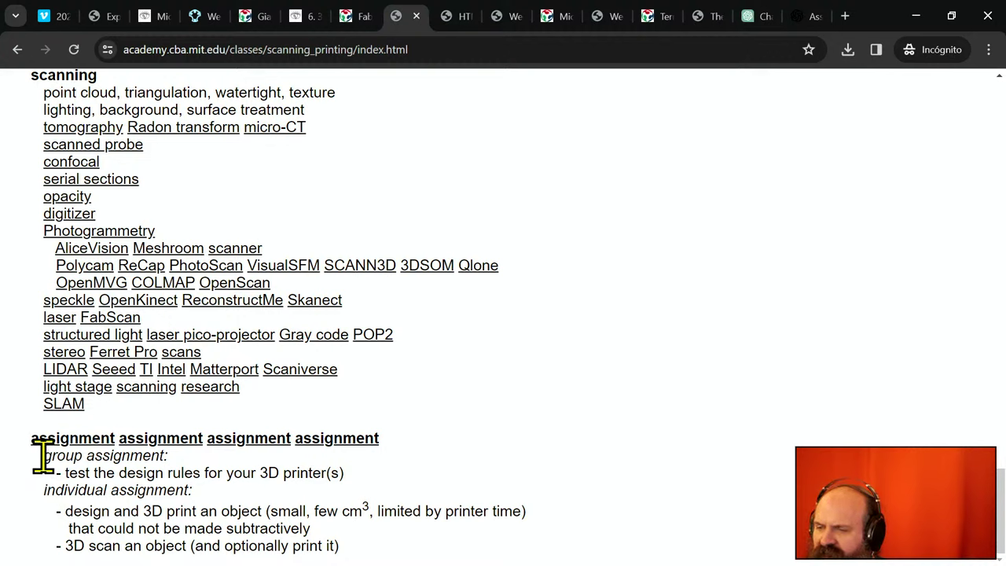
- Highlight the group and individual assignment text, then go to the HTM(A)A 2021 write-up
drag(43, 456, 376, 484)
click(377, 483)
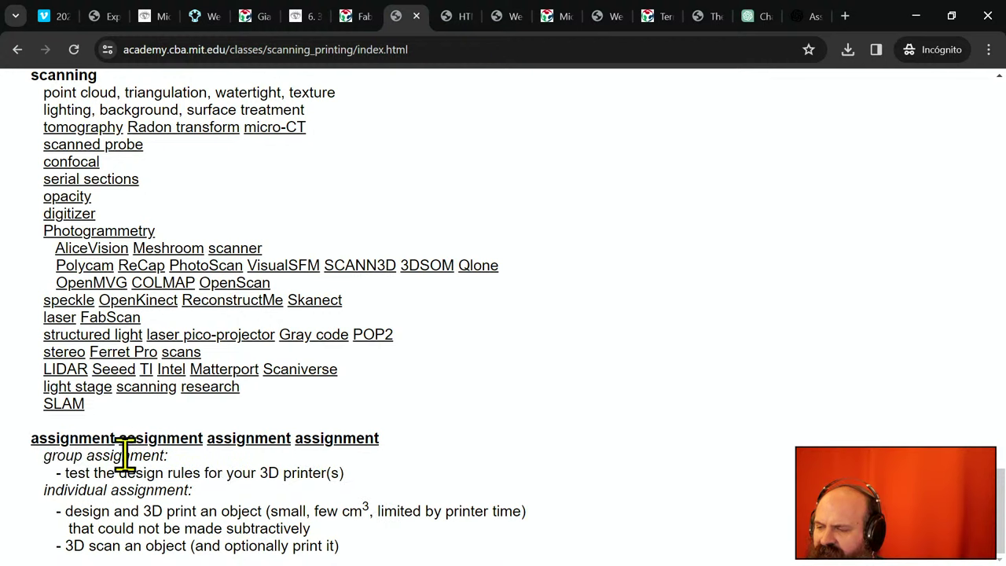
drag(40, 492, 364, 546)
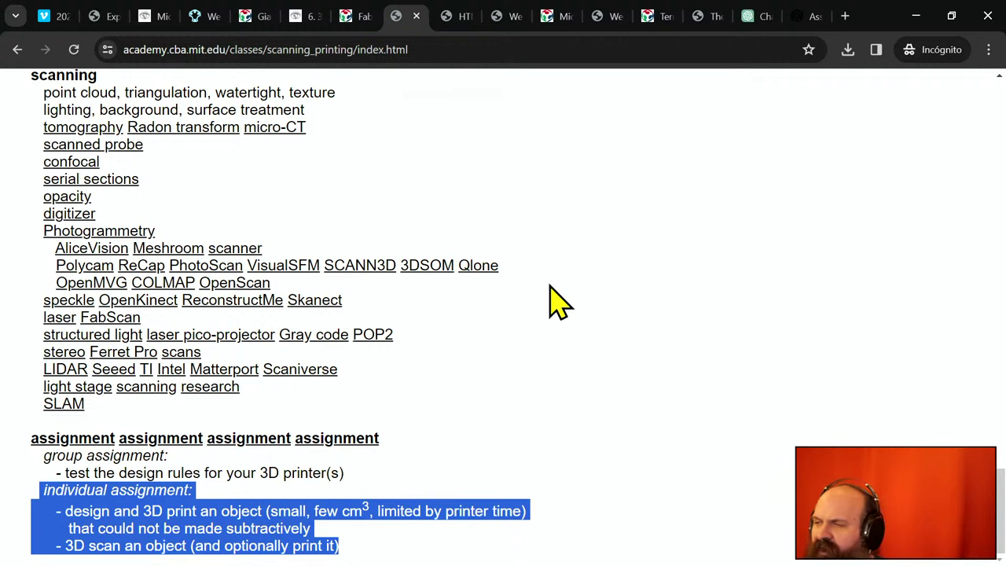
click(456, 17)
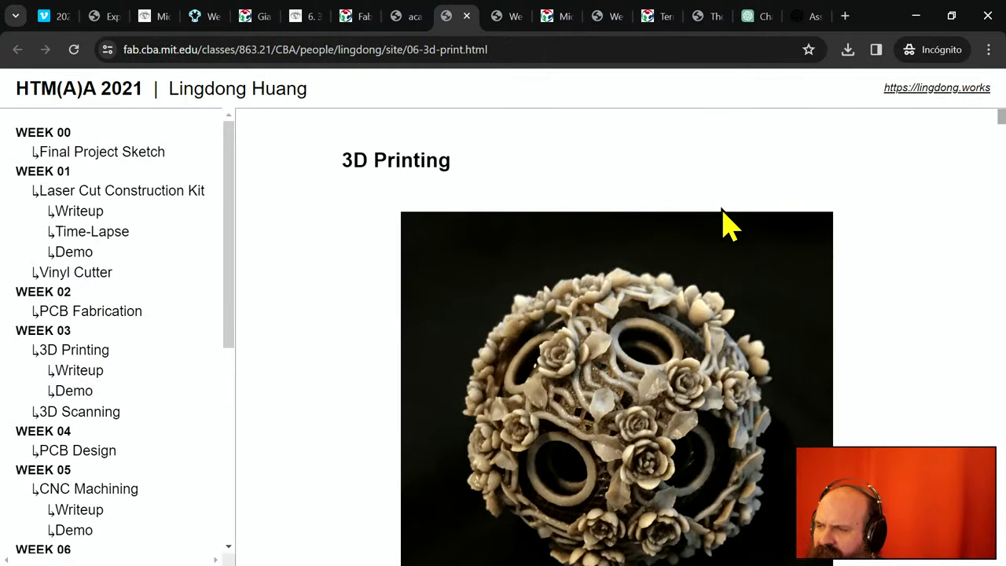
- Scroll through the 3D Printing write-up and cancel its Ctrl+P print dialog
scroll(618, 263, down, 15)
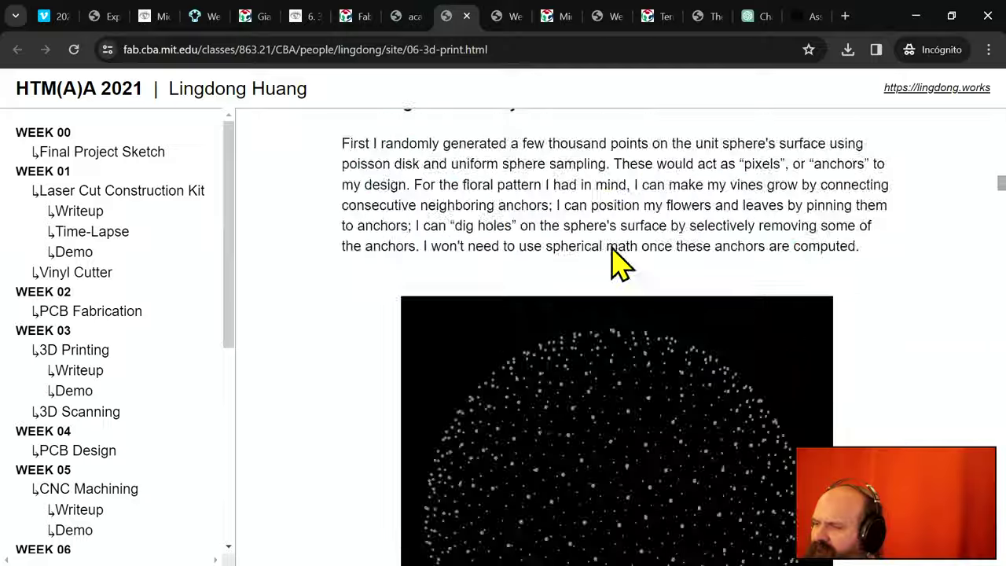
scroll(613, 265, down, 10)
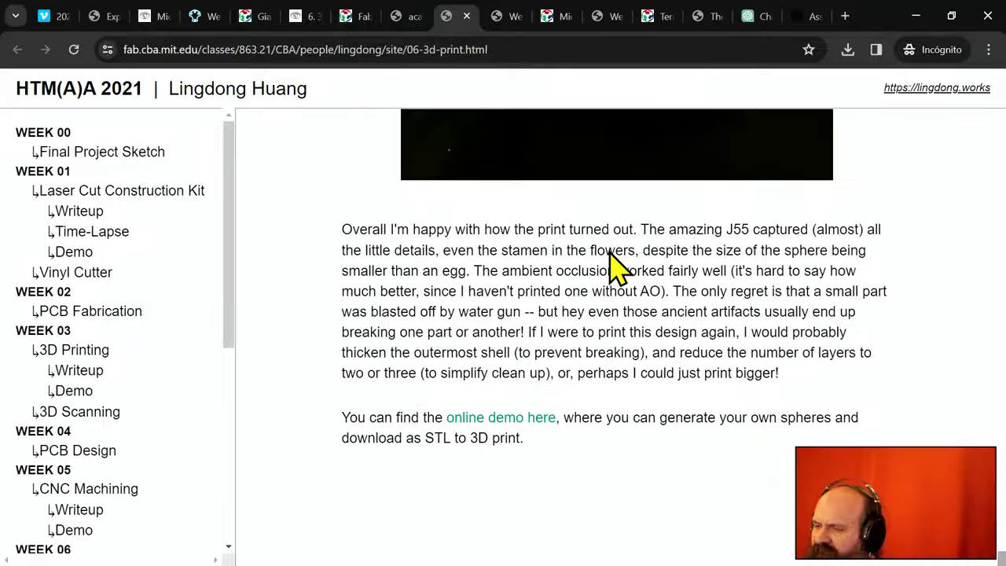
scroll(51, 450, down, 5)
scroll(67, 453, up, 5)
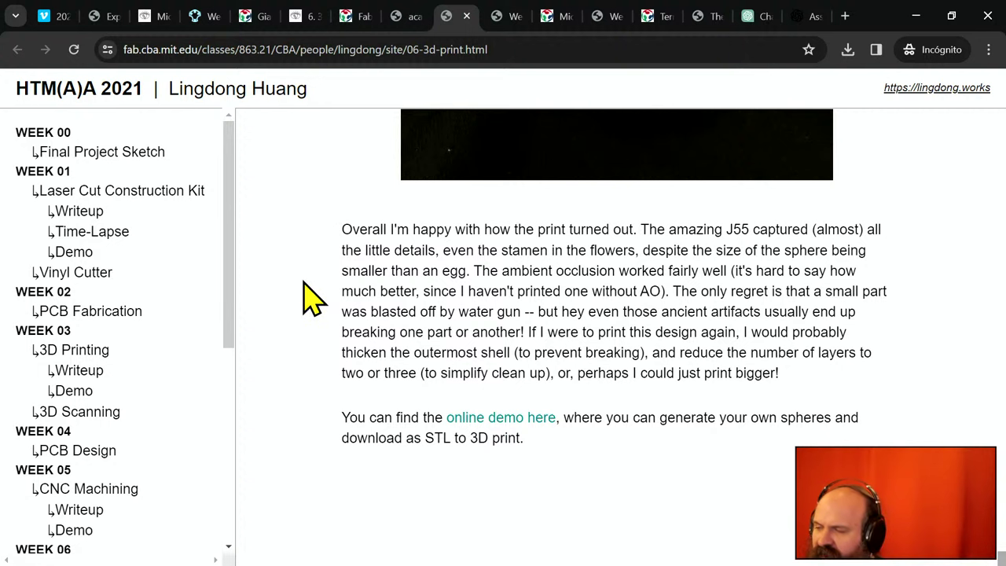
key(ctrl+p)
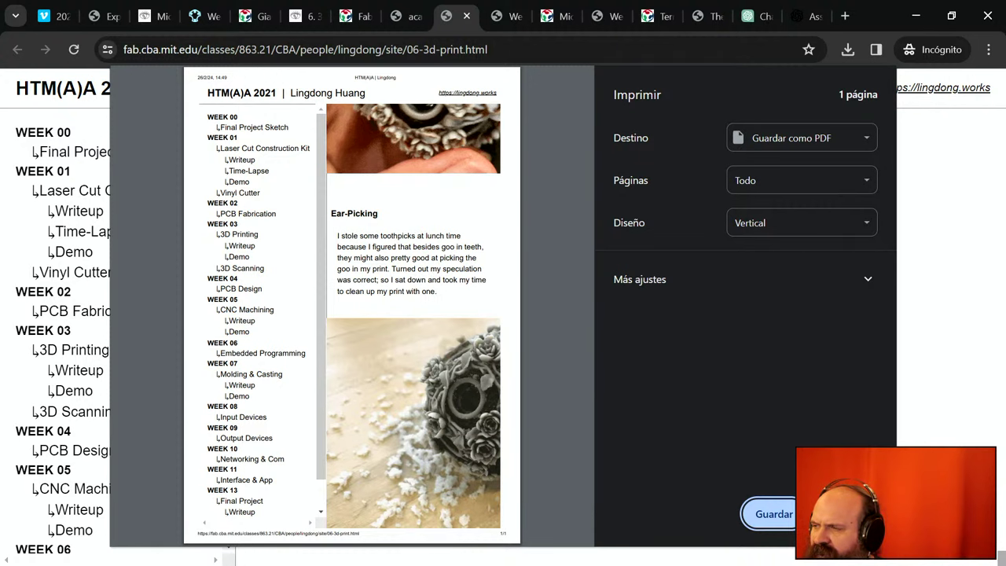
key(Escape)
- Select the 3D Printing heading, cancel Imprimir from the ⋮ menu, and go to the vase page
drag(602, 456, 454, 321)
scroll(449, 308, up, 15)
scroll(449, 304, down, 6)
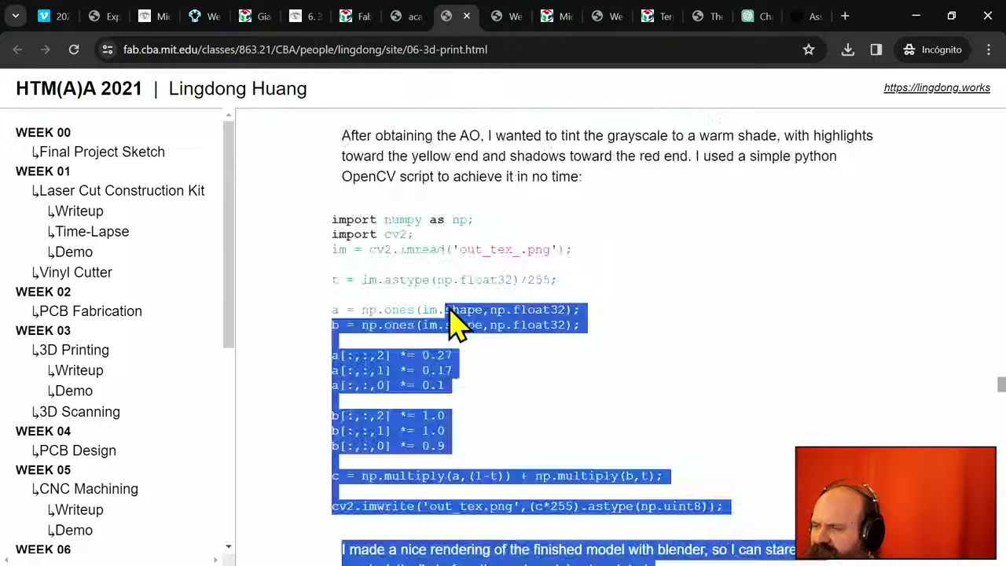
scroll(452, 311, up, 20)
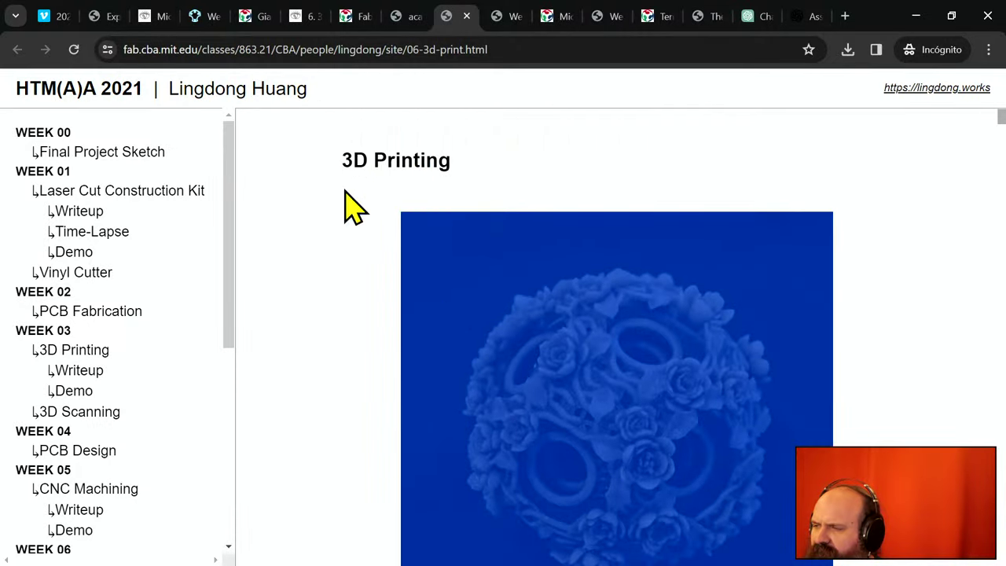
drag(344, 201, 344, 168)
click(988, 50)
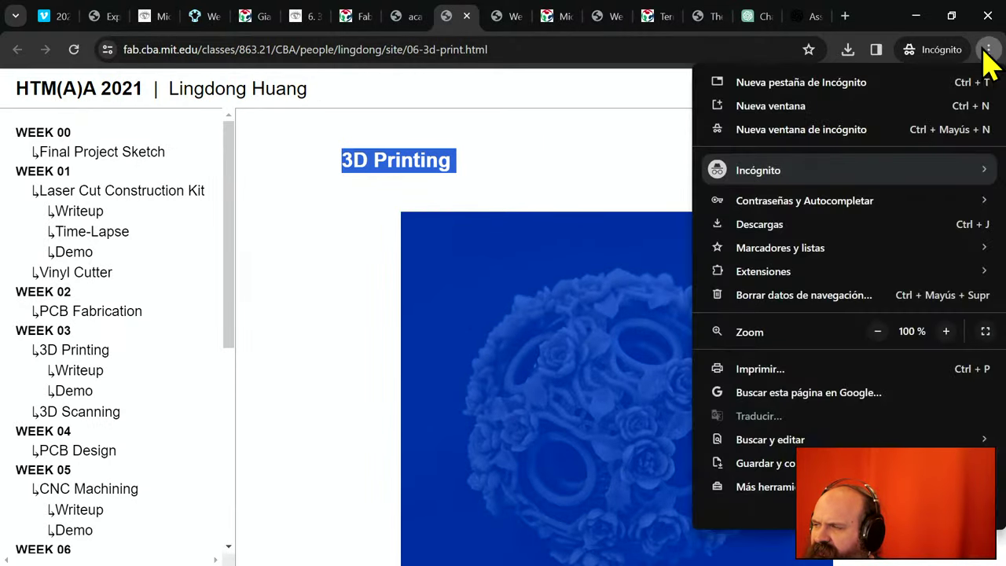
click(835, 373)
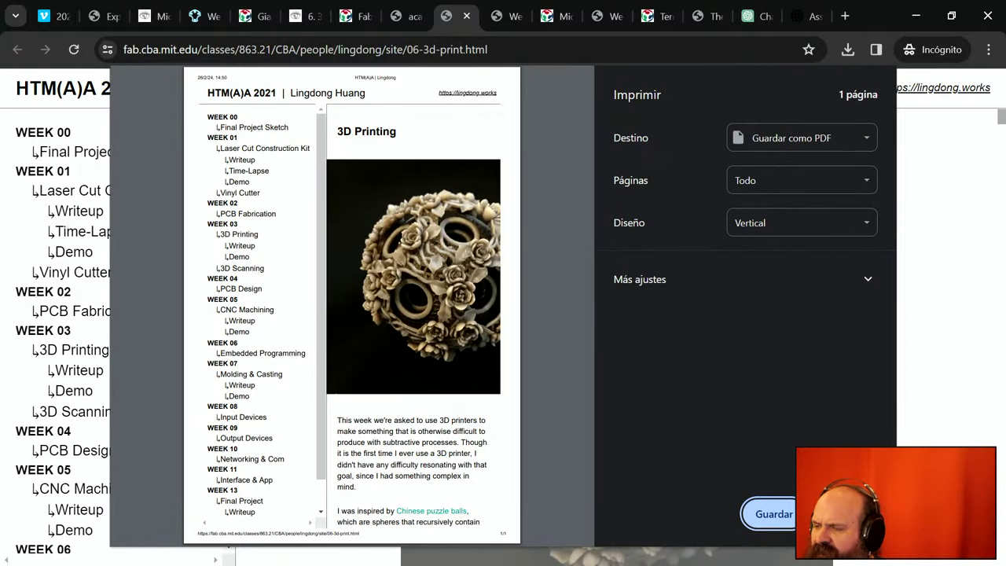
key(Escape)
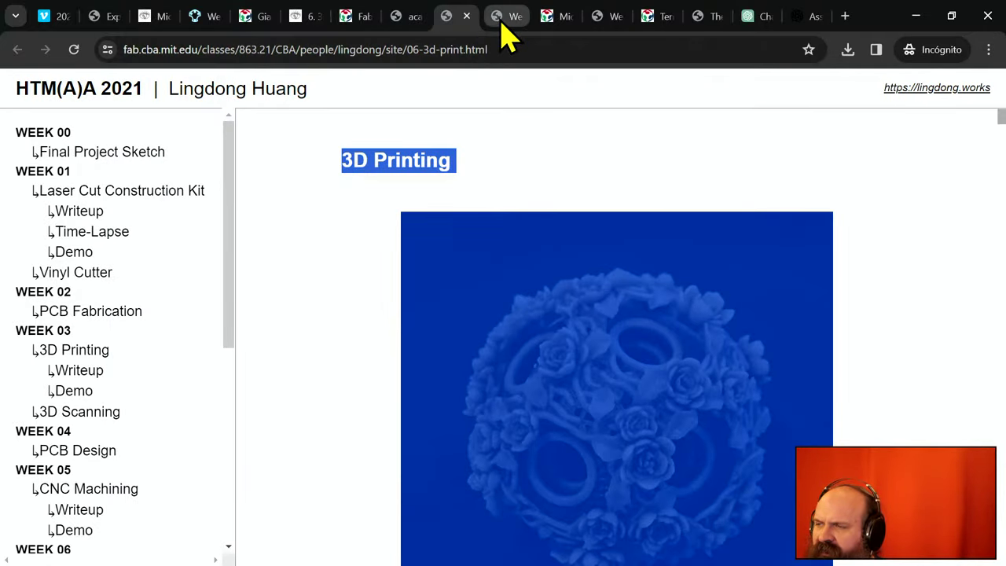
click(502, 24)
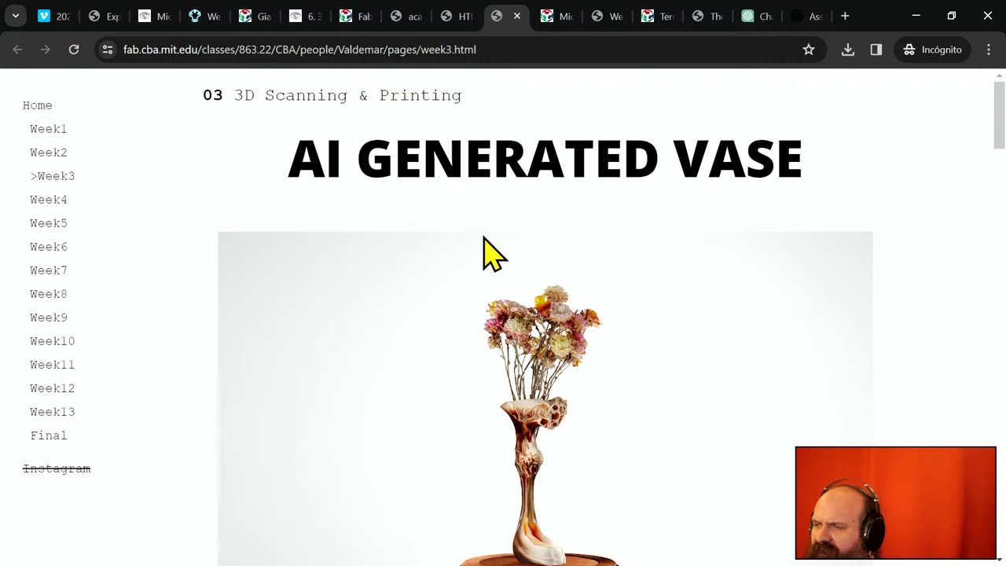
- Scroll through the AI Generated Vase week 3 page
scroll(486, 252, down, 15)
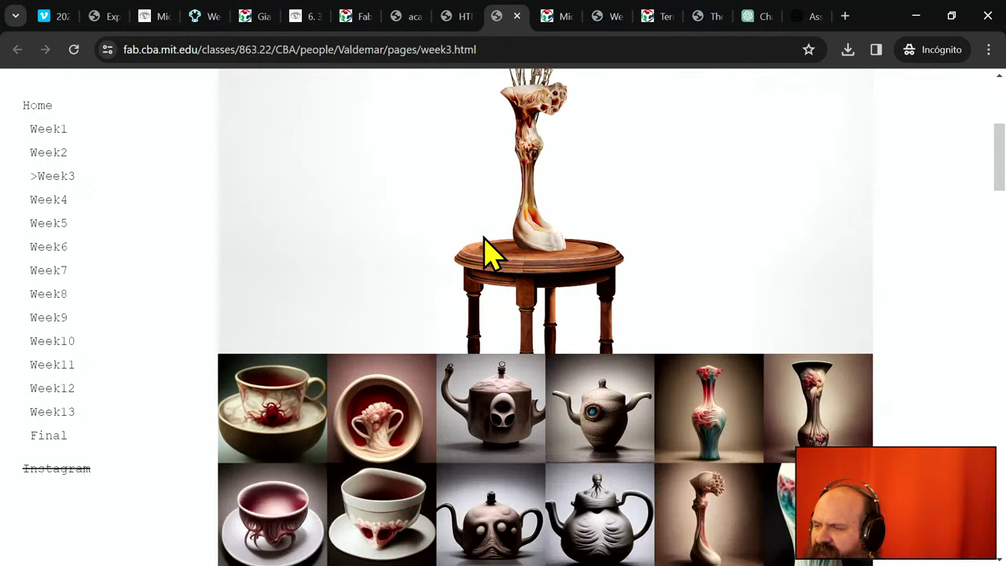
scroll(492, 252, down, 1)
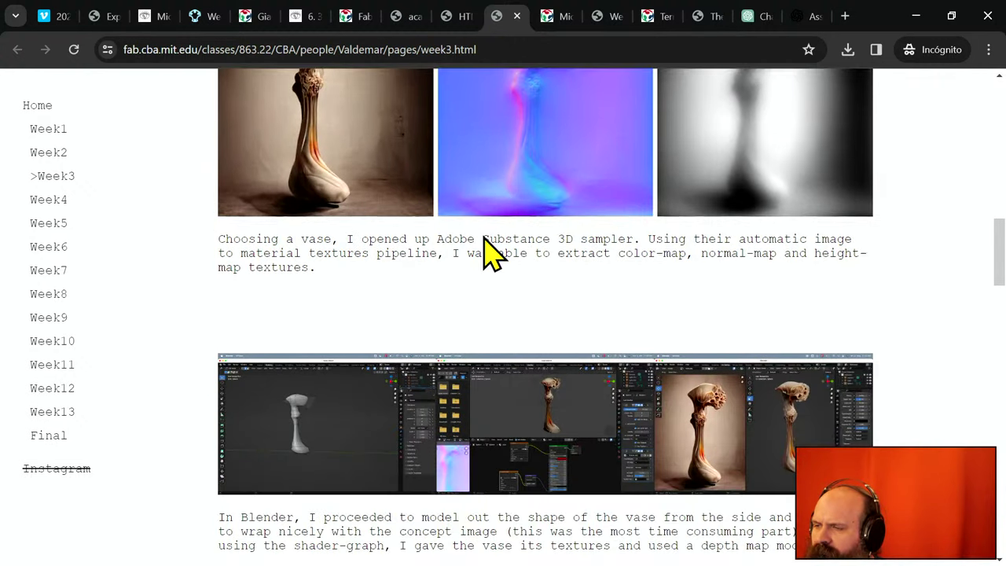
scroll(491, 250, down, 10)
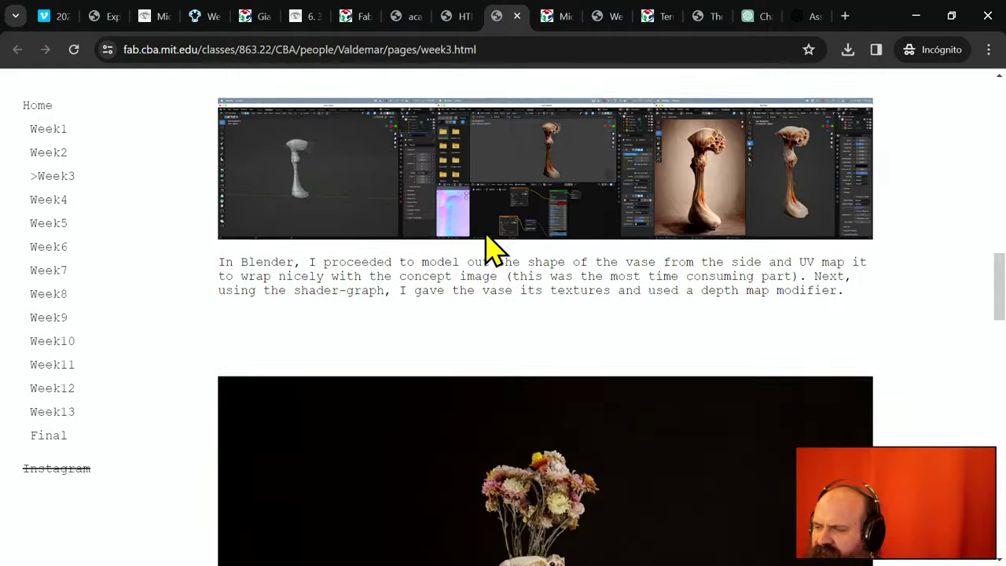
scroll(494, 250, down, 5)
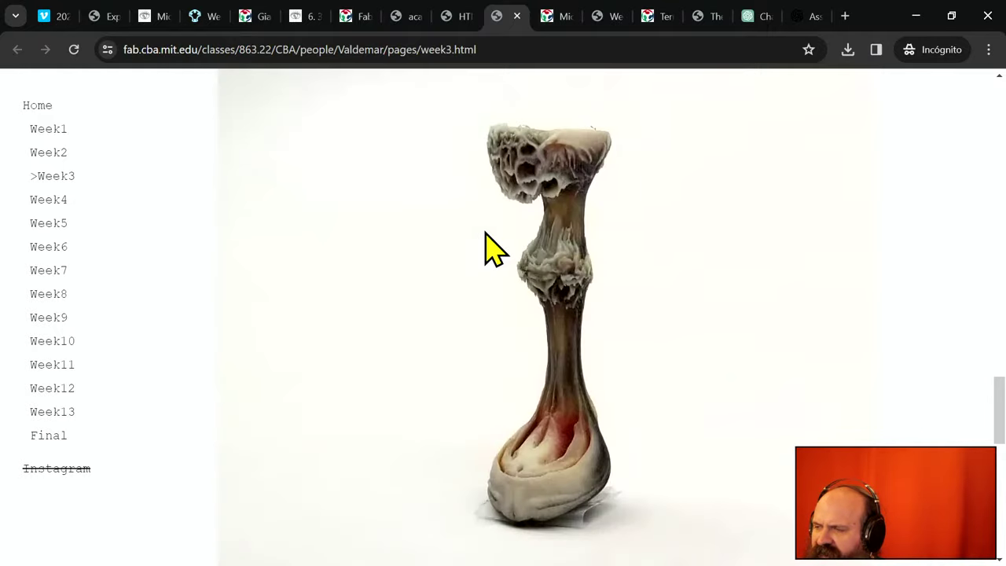
scroll(491, 248, down, 10)
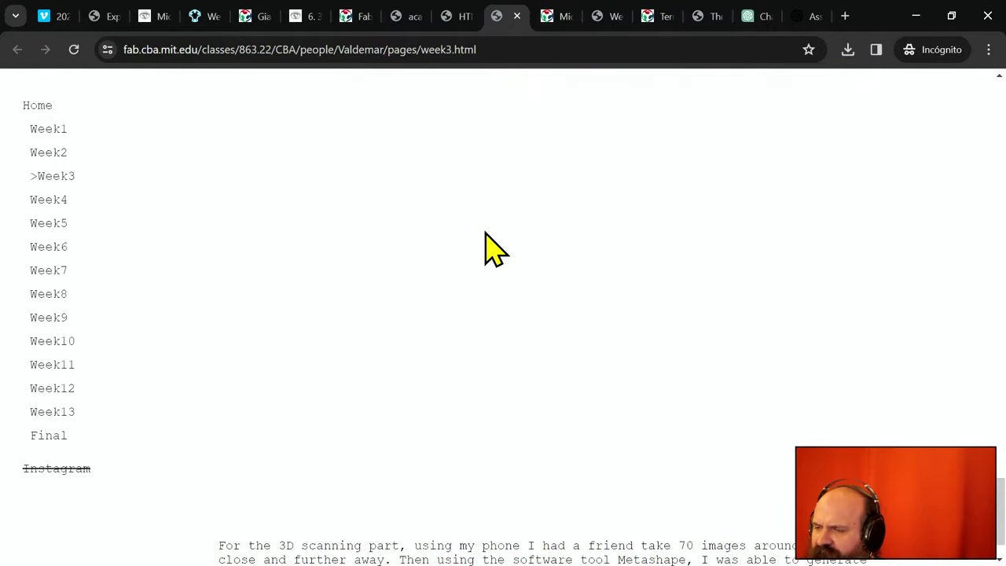
scroll(492, 250, up, 20)
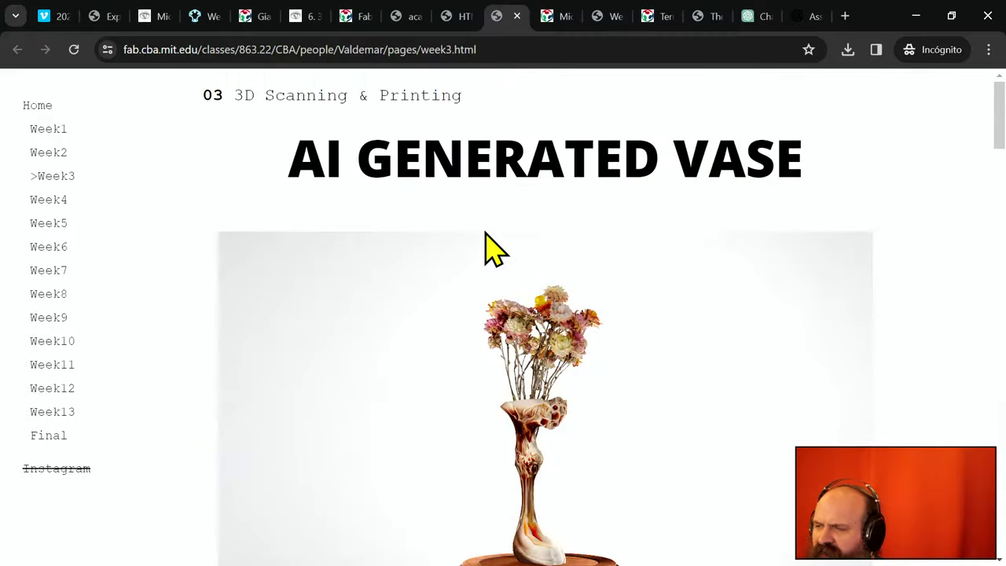
scroll(491, 250, down, 1)
scroll(487, 250, up, 1)
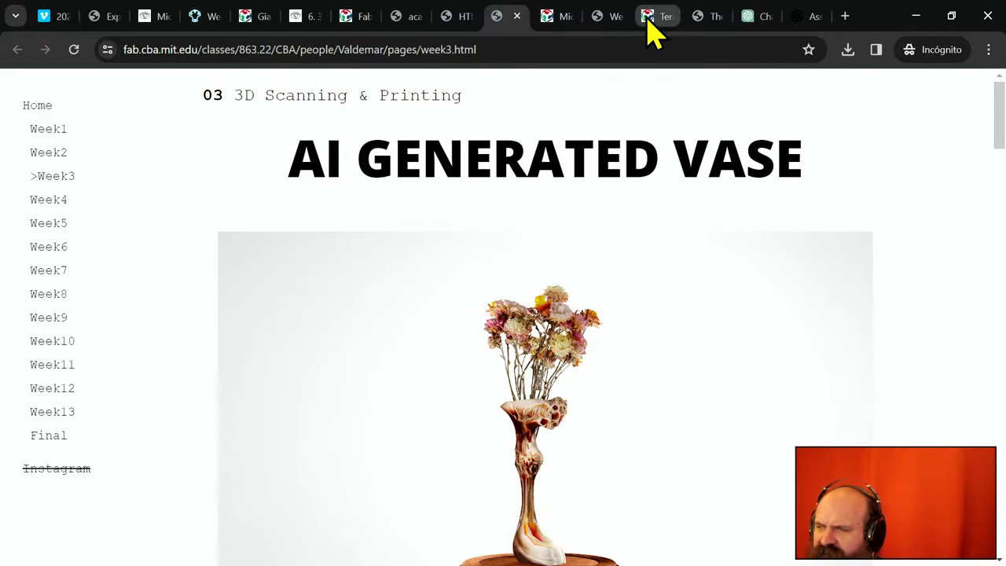
- Browse another student's 3D Scanning and Printing page, then return to the assistant chat
click(555, 23)
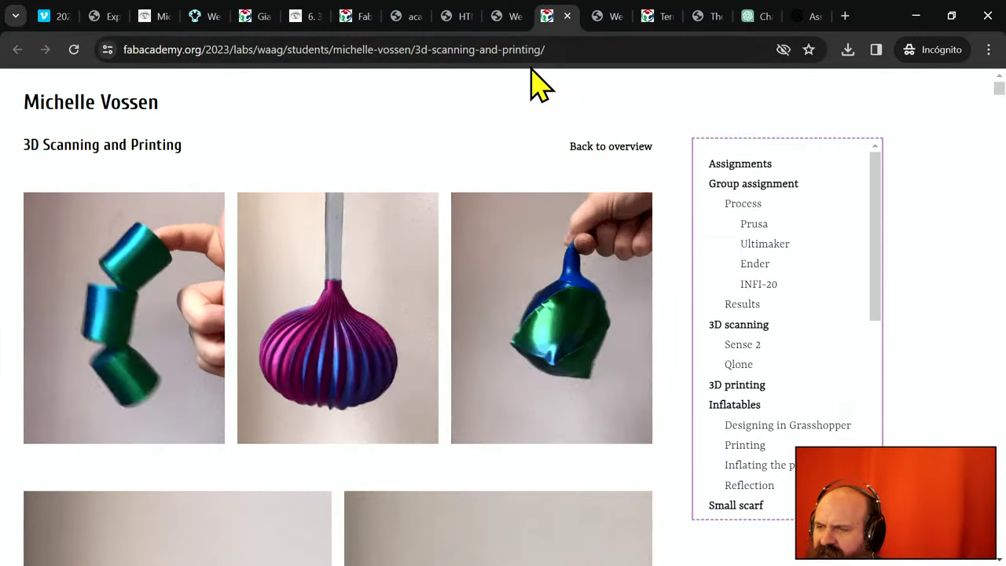
scroll(490, 208, down, 4)
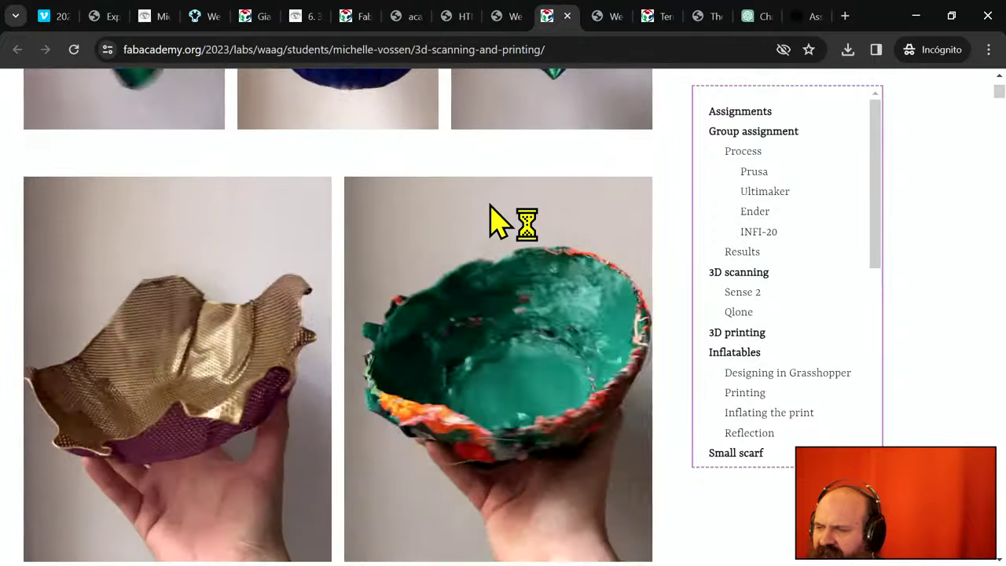
scroll(490, 209, down, 4)
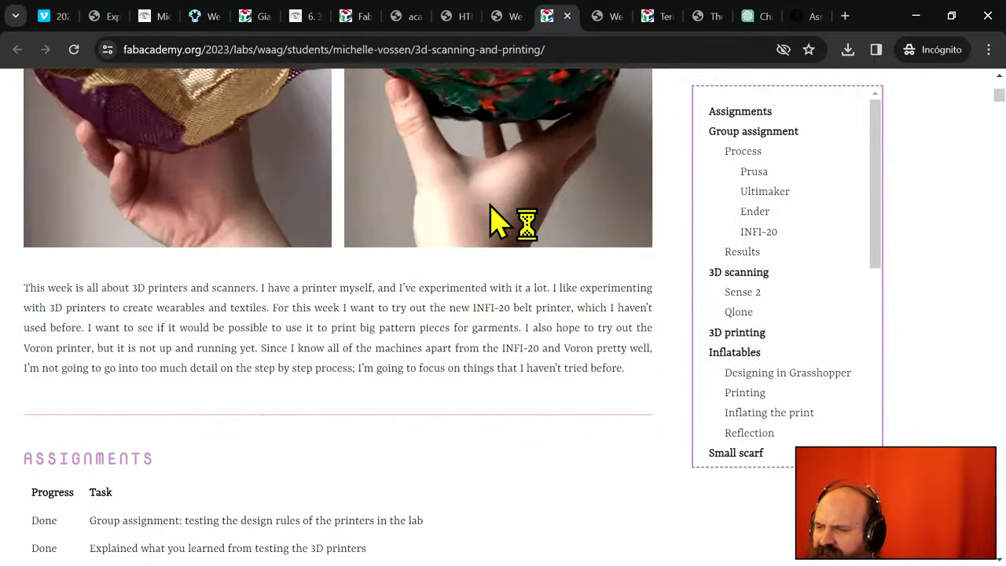
scroll(490, 223, down, 4)
scroll(491, 207, down, 1)
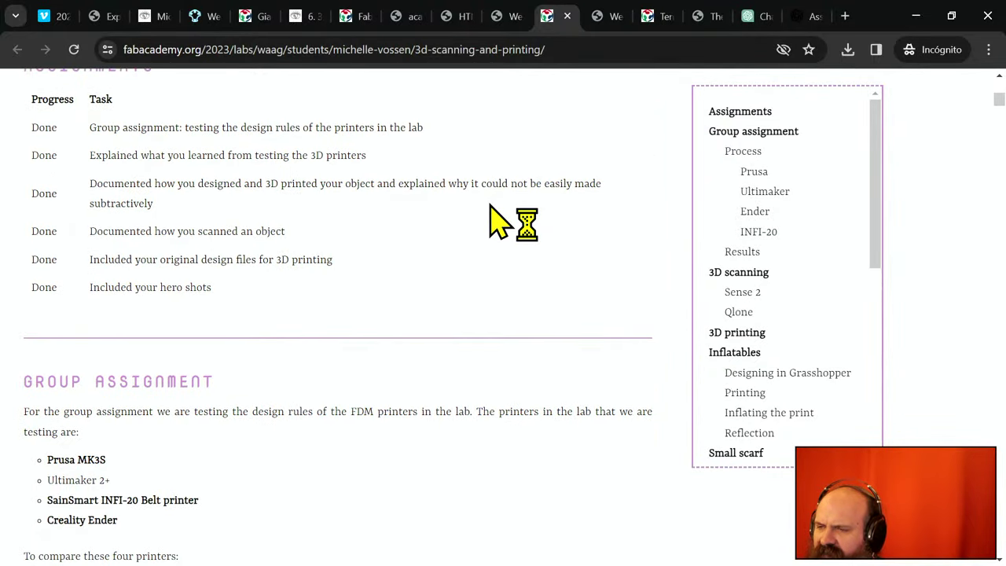
scroll(490, 206, down, 2)
scroll(491, 212, down, 9)
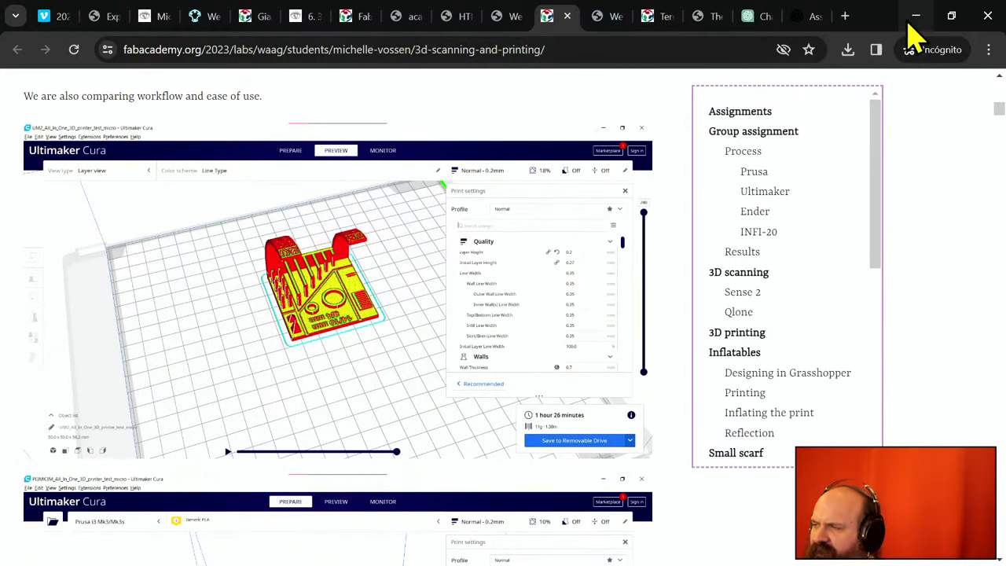
click(747, 21)
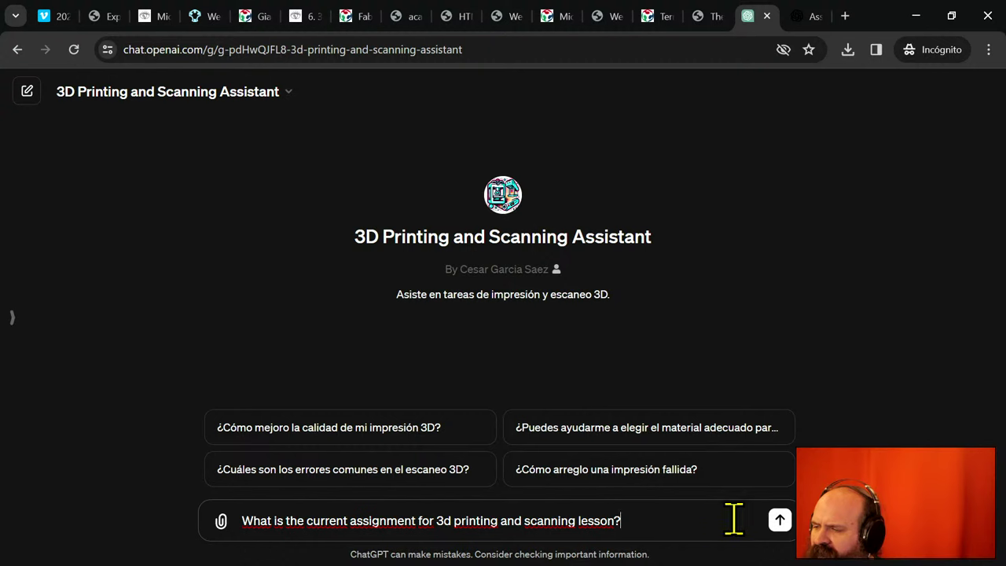
- Send the current-assignment question, then switch to the 3D Scanning and Printing class page
click(781, 520)
click(658, 27)
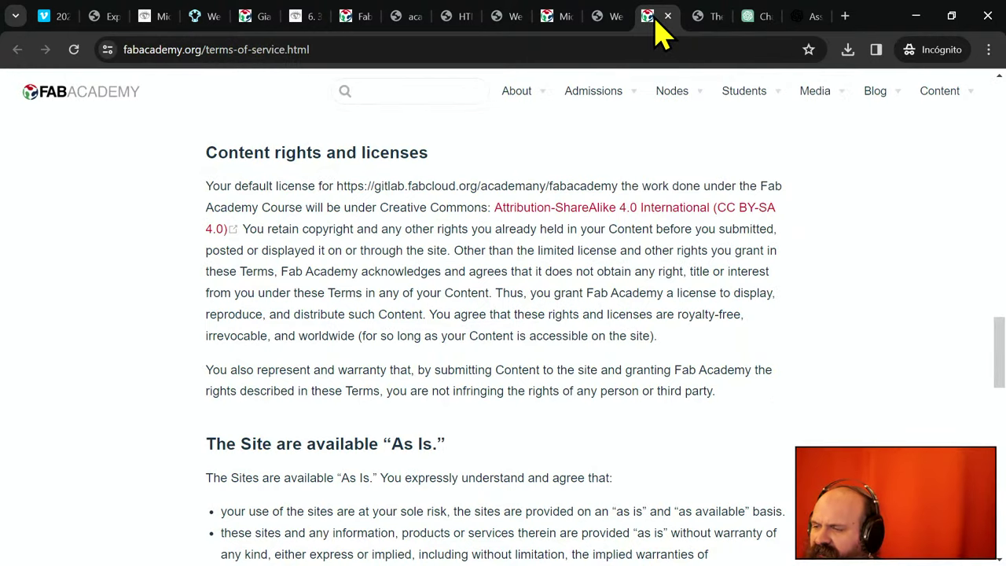
click(707, 24)
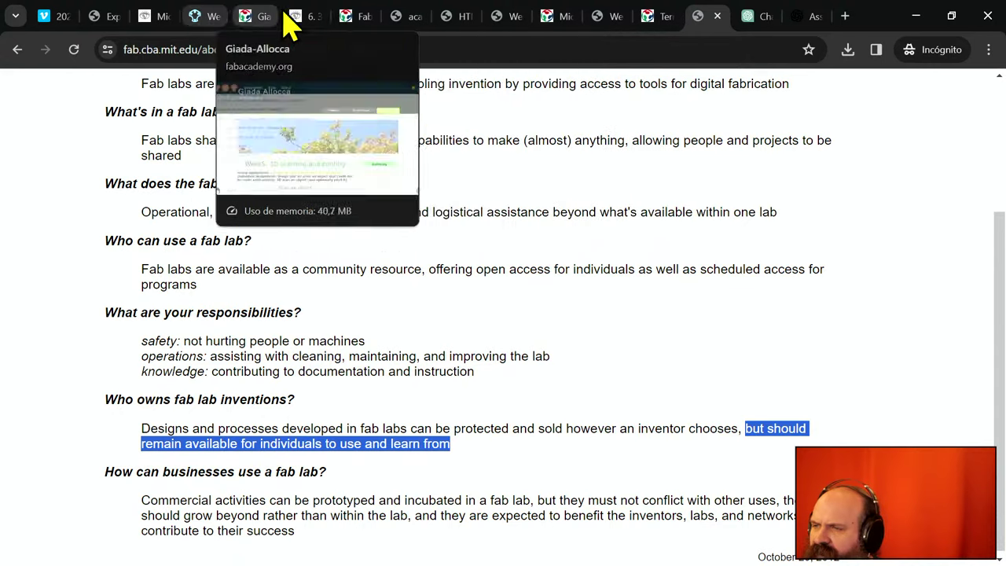
click(354, 18)
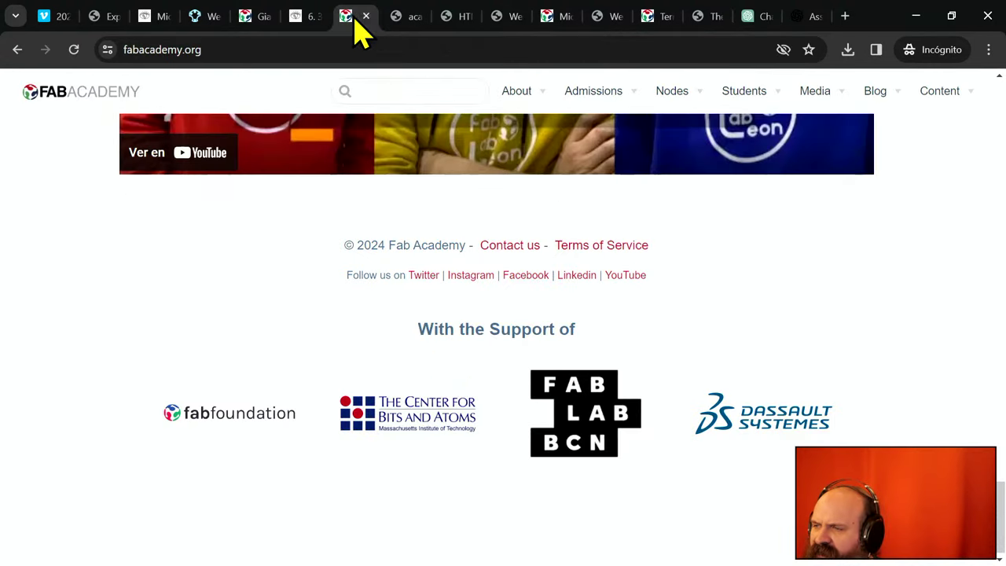
click(397, 22)
- Scroll the class page to its top and bring up its print preview with Ctrl+P
click(492, 424)
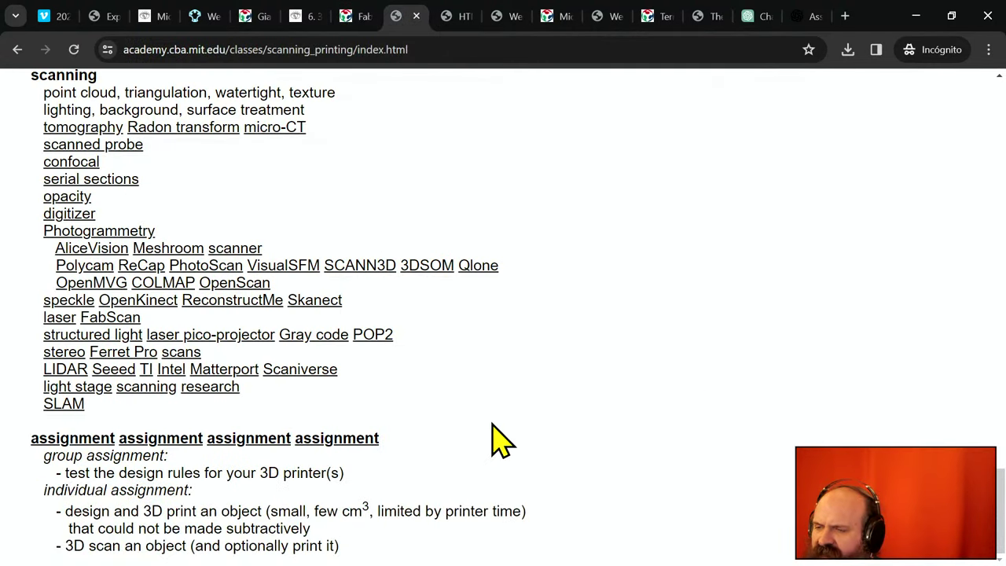
scroll(139, 354, up, 2)
scroll(139, 348, up, 10)
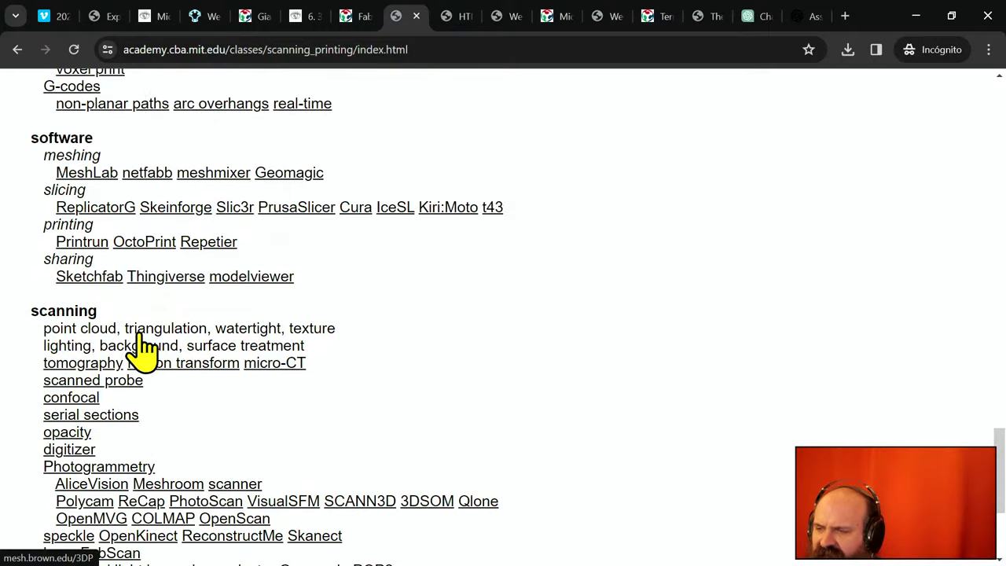
scroll(139, 331, up, 15)
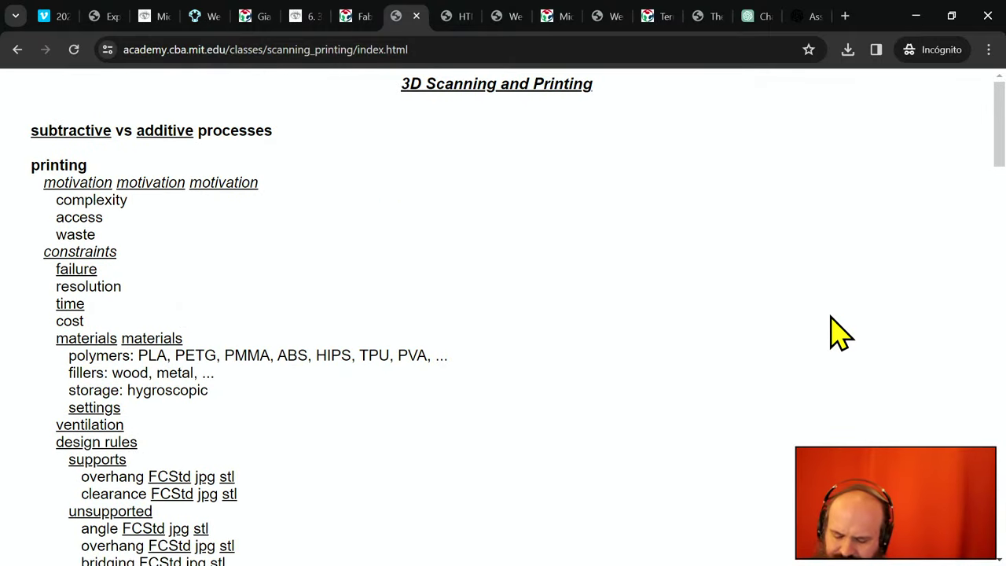
key(ctrl+p)
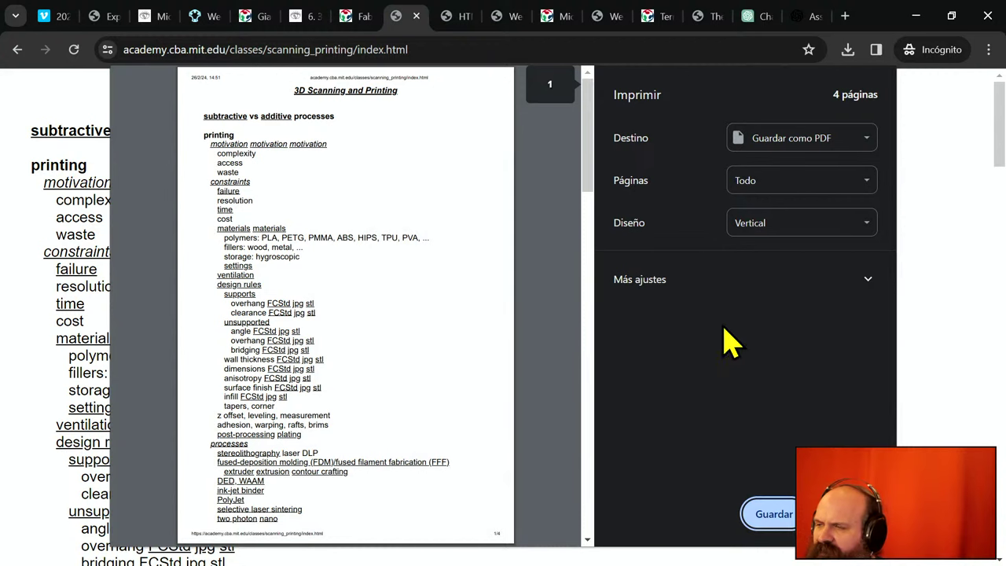
- Save the class page as a PDF in Downloads and go back to the ChatGPT chat
click(775, 515)
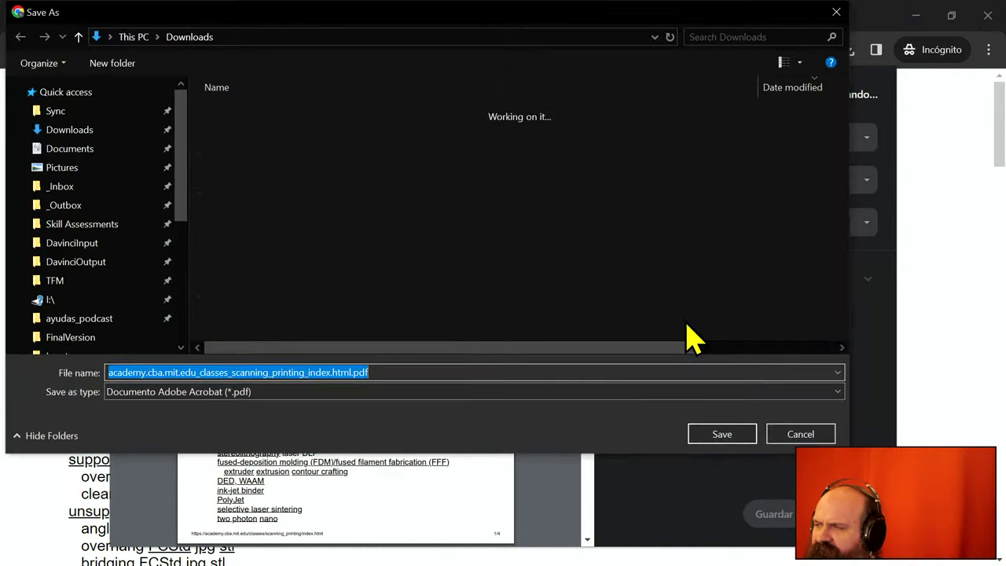
click(724, 433)
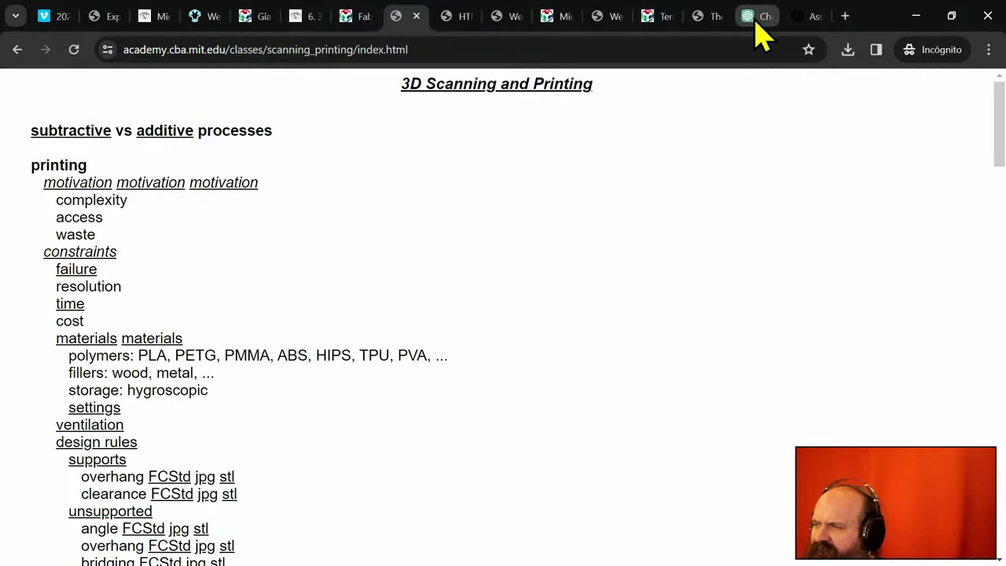
click(757, 17)
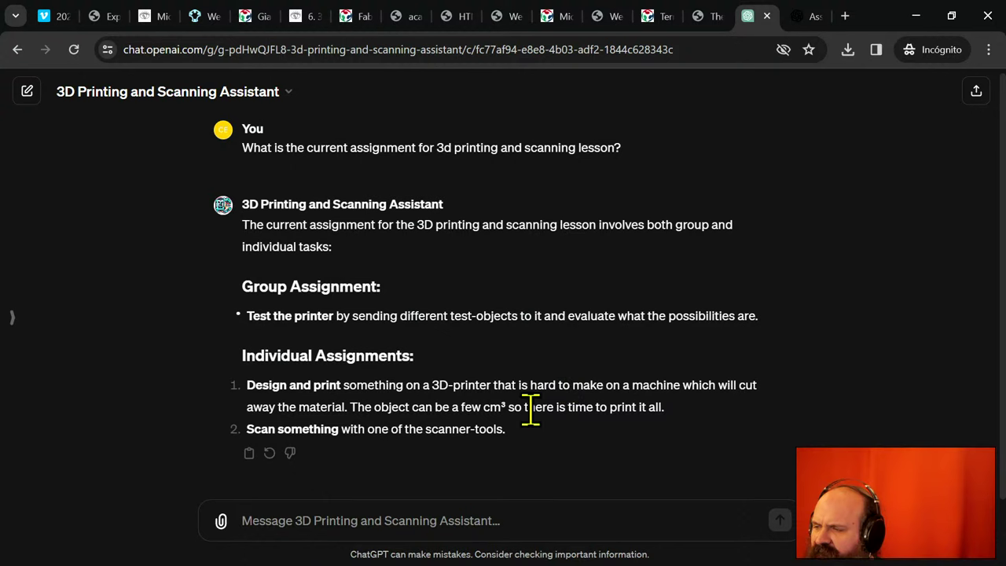
- Ask the assistant 'Show me the sources for this assignment'
click(398, 525)
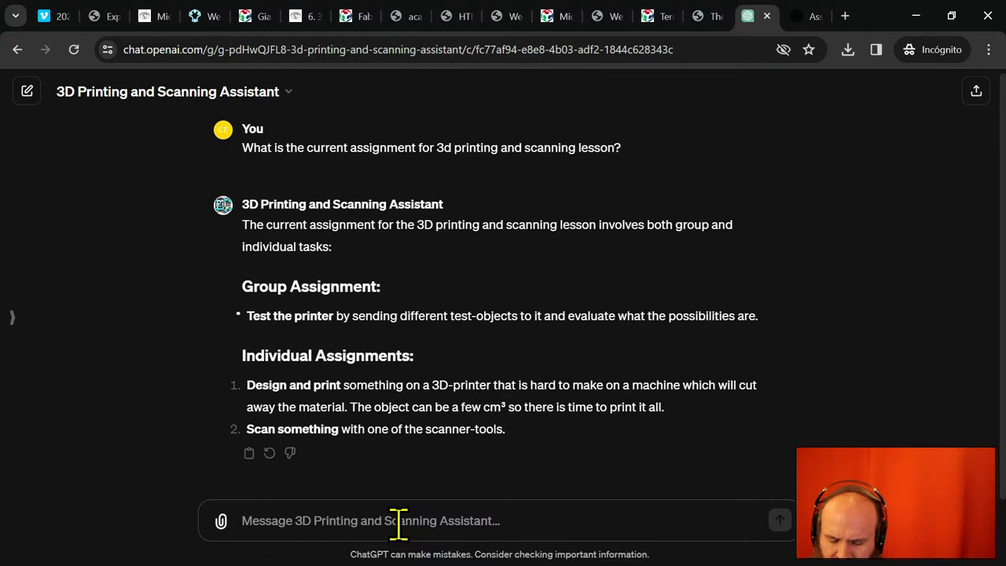
text(Show me the sources for this assignment)
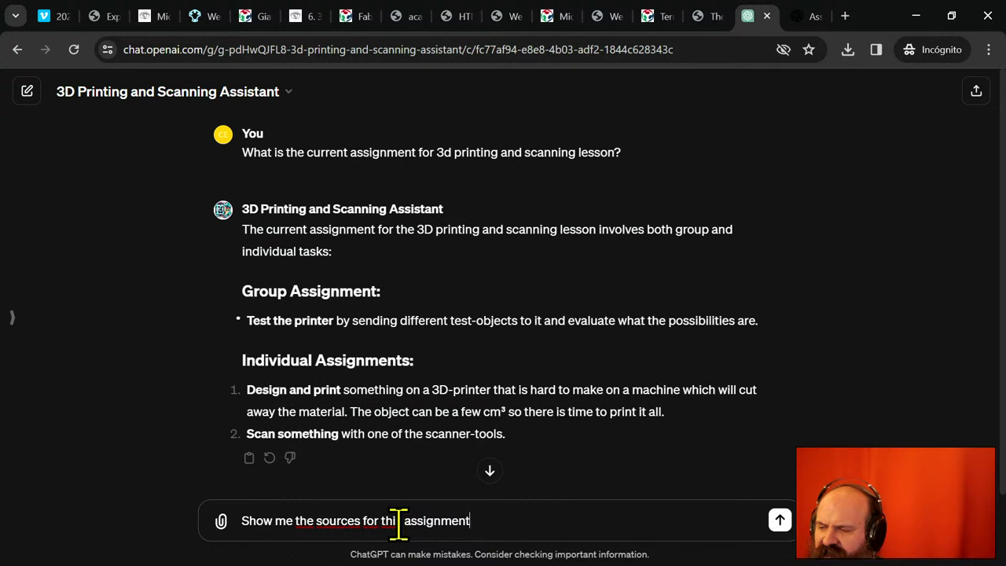
key(Return)
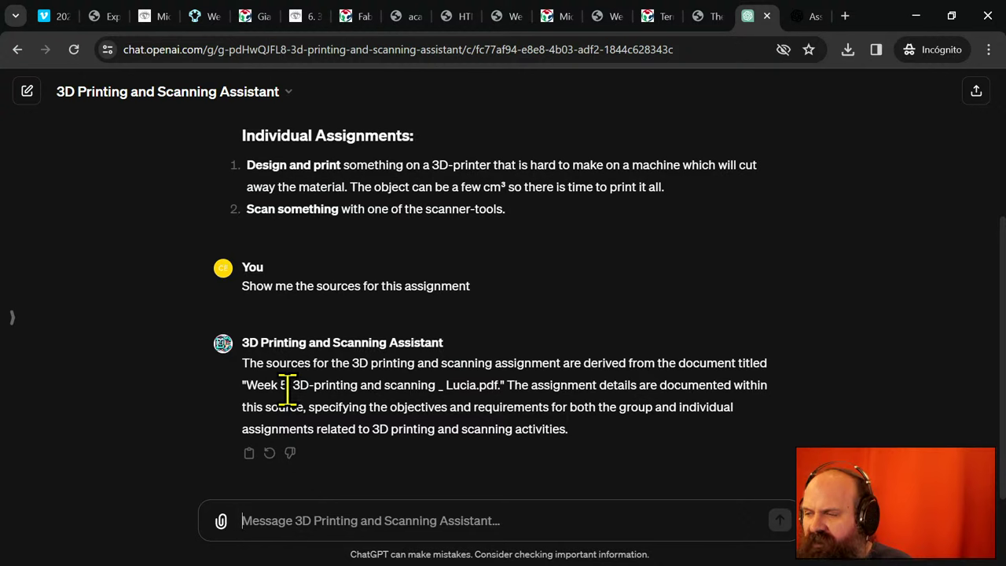
- Ask the assistant to extract the current assignments from the lesson transcription, then switch to the transcript in VS Code
text(C)
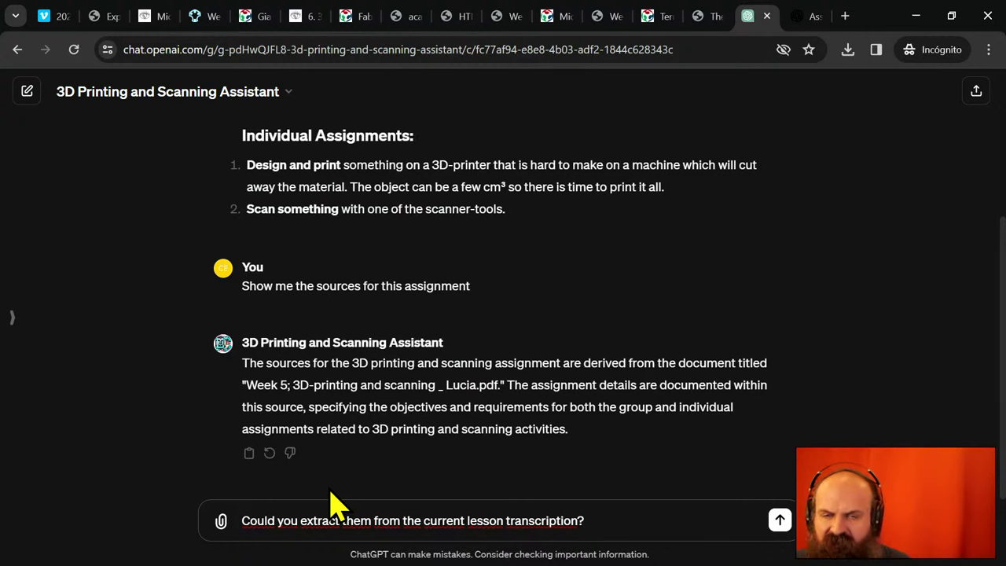
key(Return)
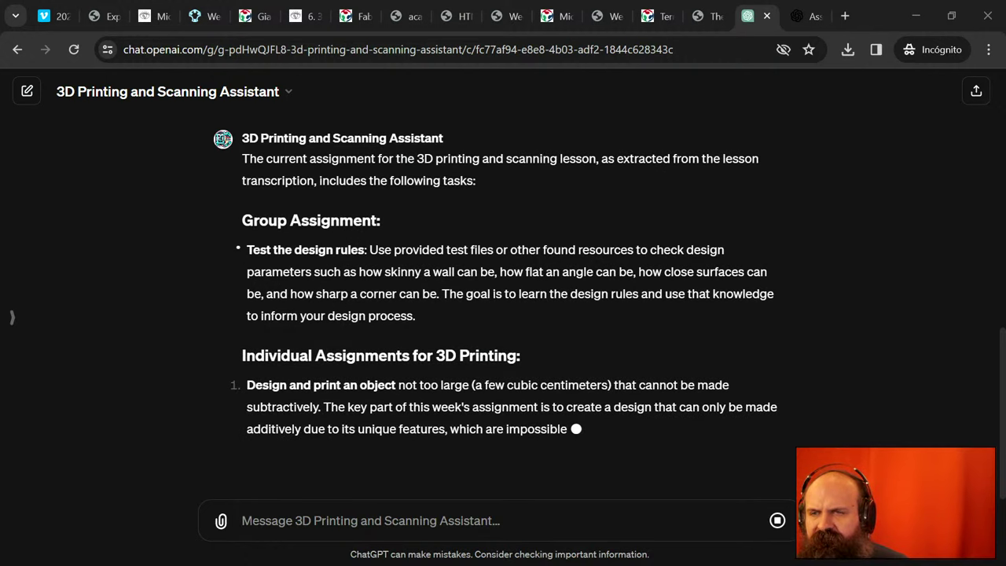
key(alt+Tab)
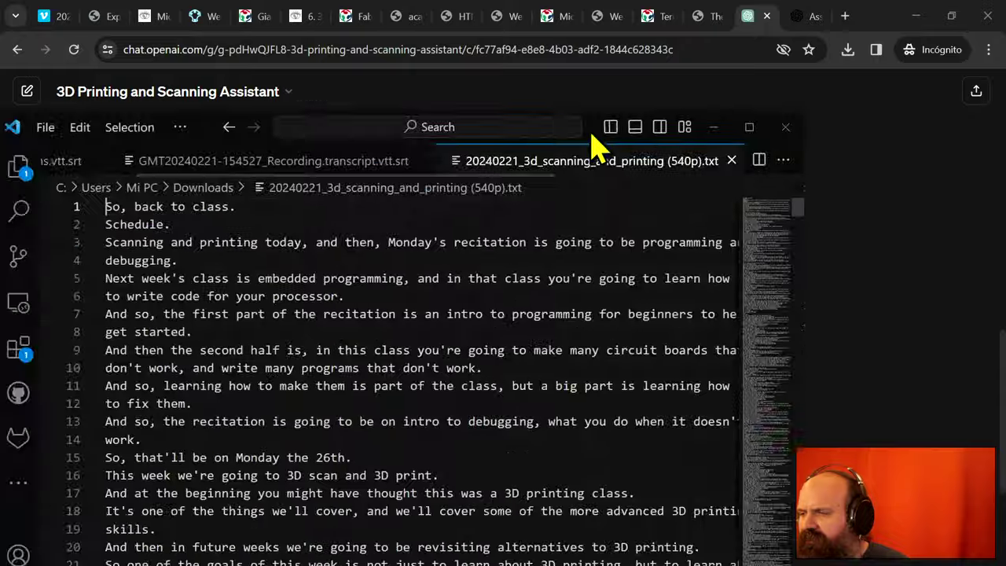
- Browse the end of the transcript, then search it for 'assig' to find the assignment passages
scroll(579, 193, down, 20)
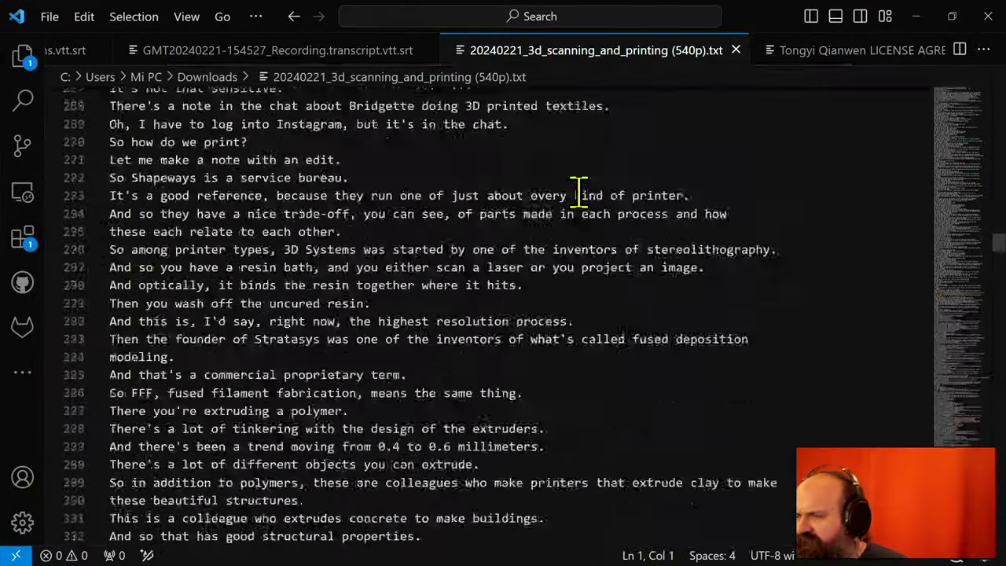
scroll(579, 194, down, 20)
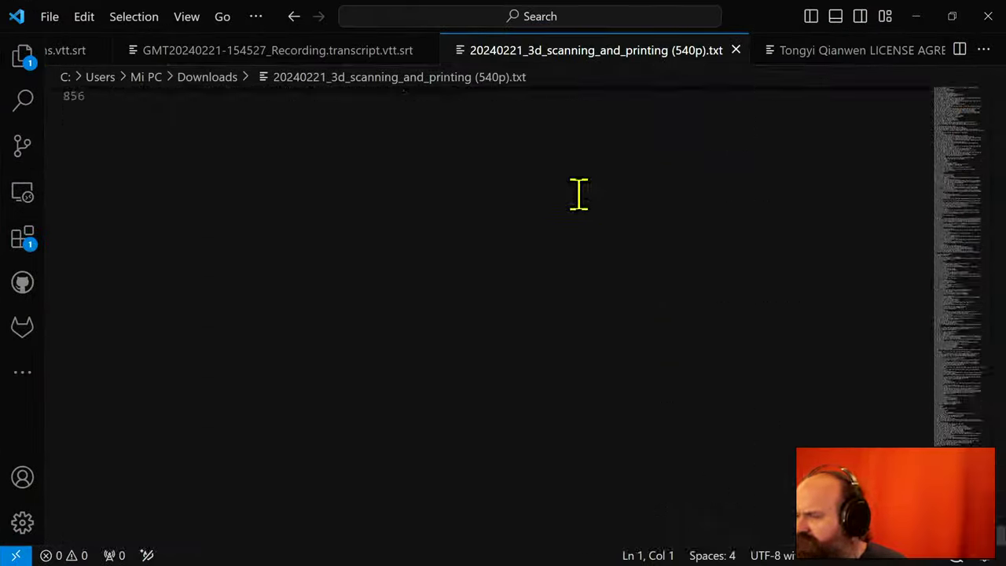
scroll(579, 193, up, 9)
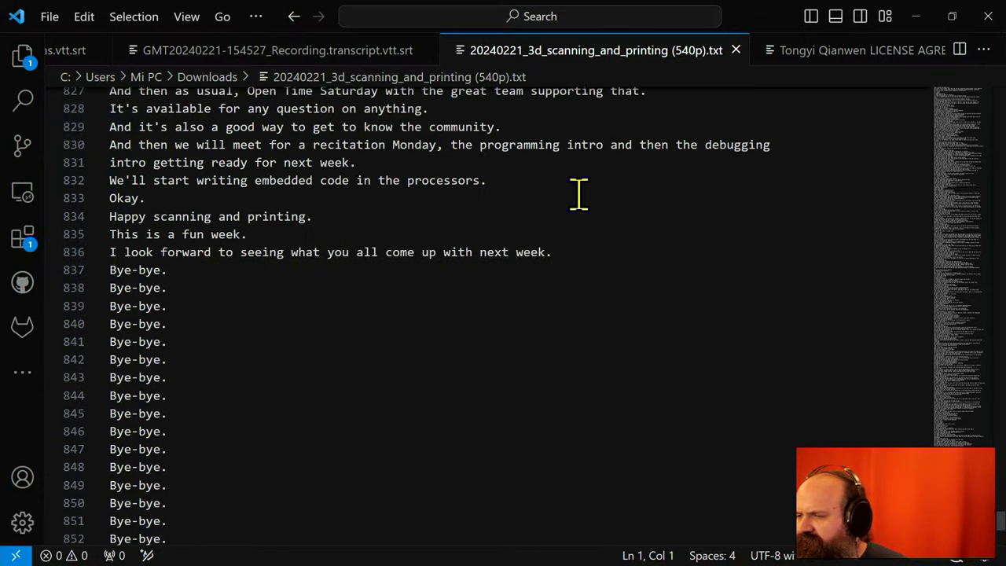
drag(115, 288, 169, 414)
click(255, 324)
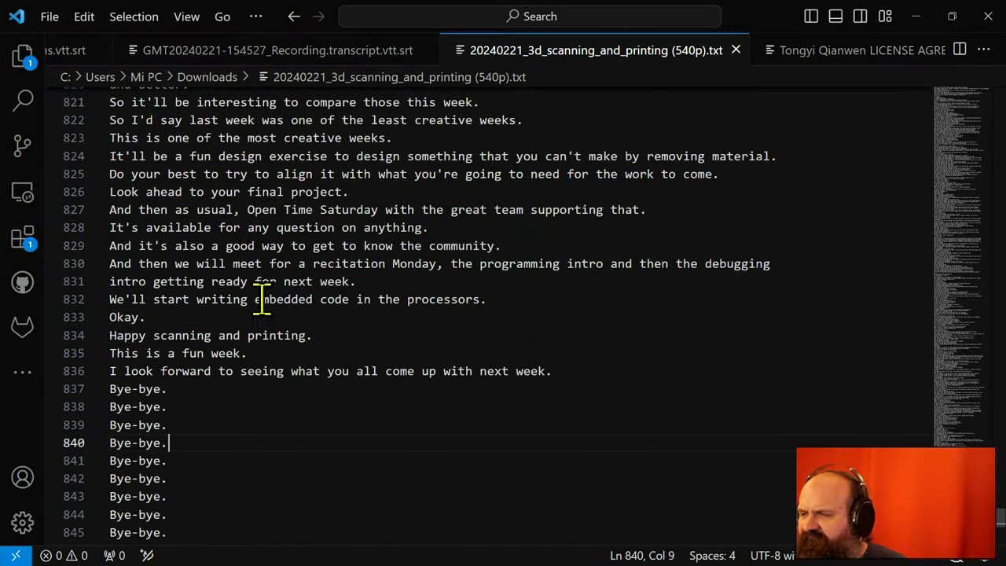
scroll(305, 172, up, 2)
scroll(305, 172, up, 1)
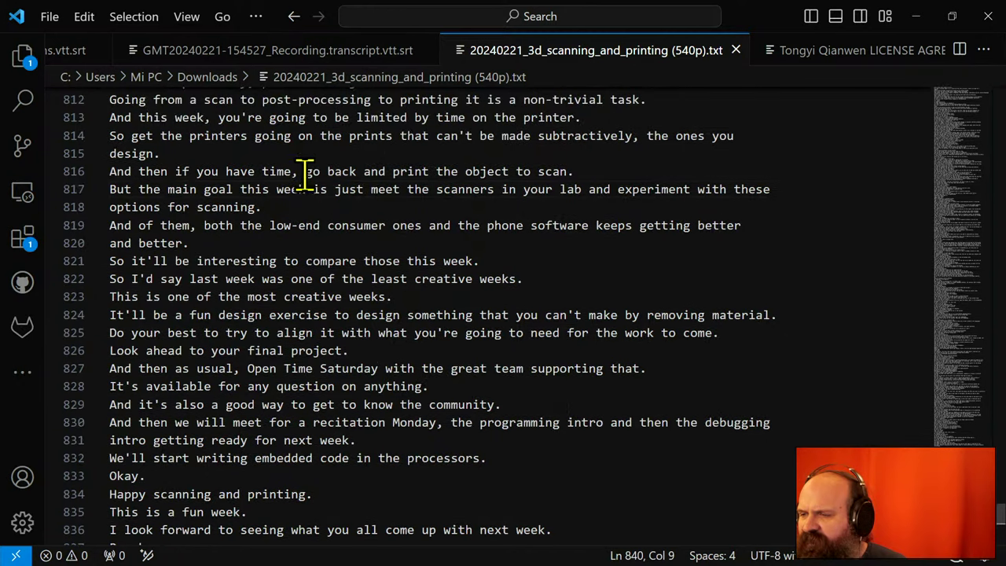
click(319, 190)
key(ctrl+f)
text(ass)
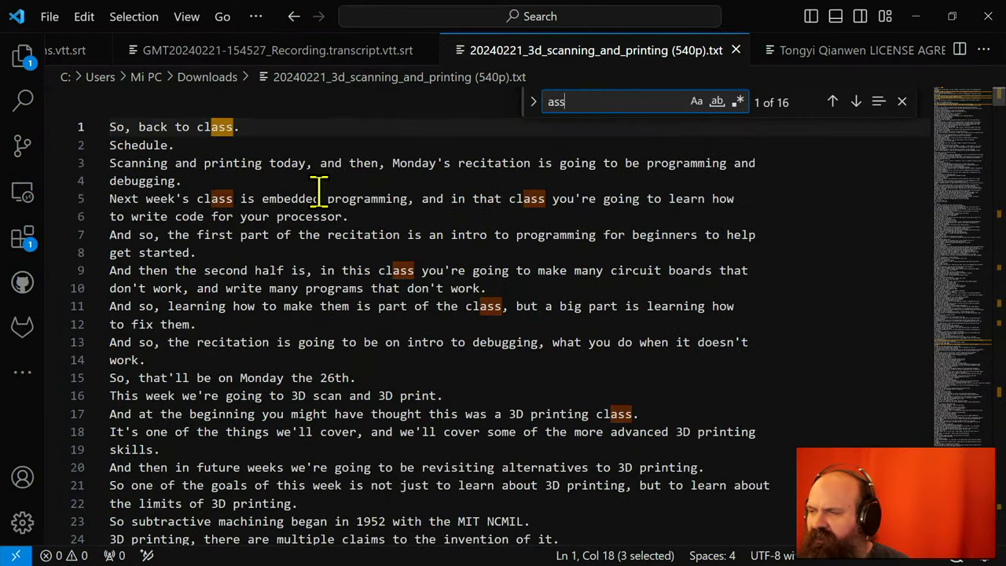
text(ig)
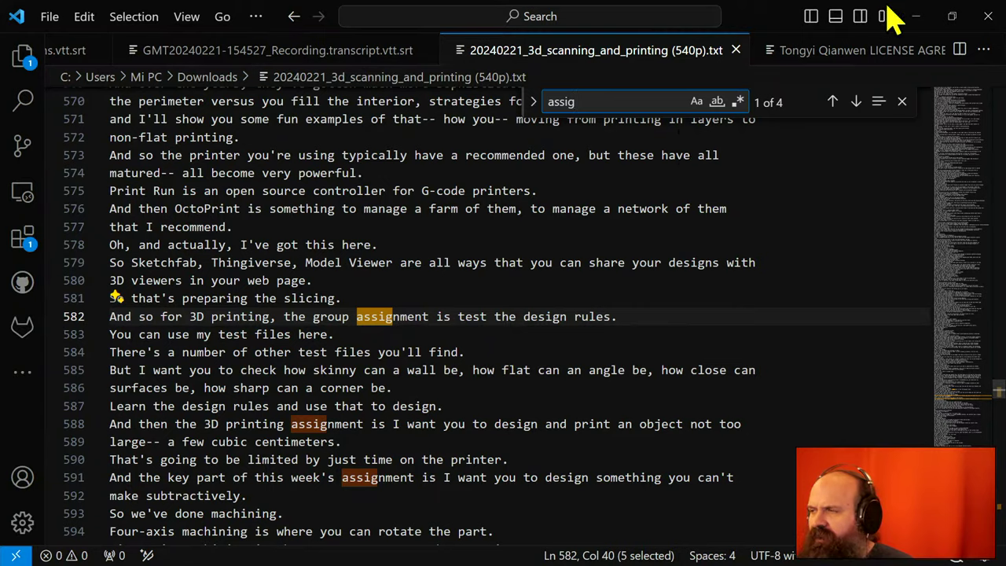
- Review the chat's Group Assignment answer, marking its wall and angle examples, then return to the transcript
click(916, 18)
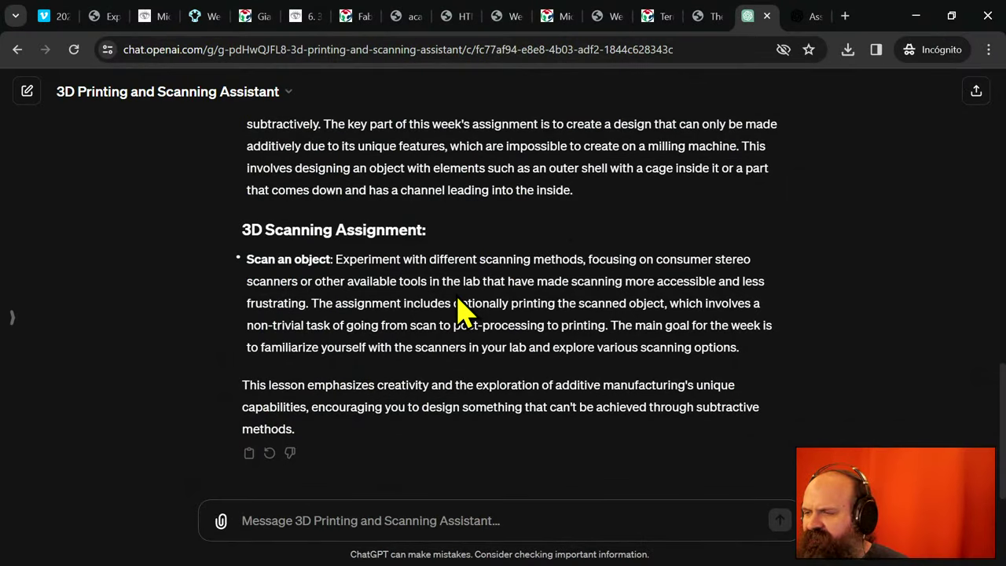
scroll(460, 309, up, 5)
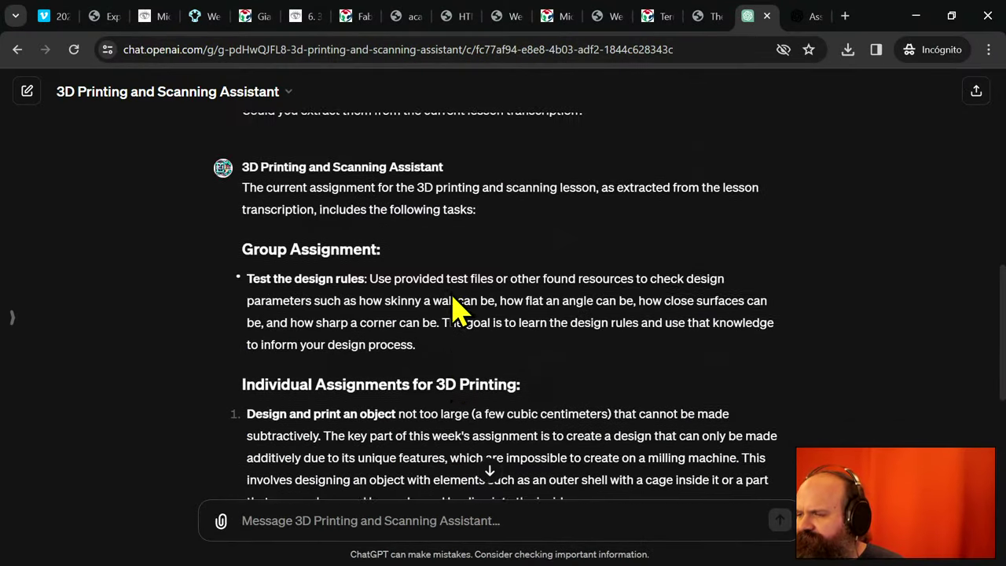
scroll(460, 309, up, 1)
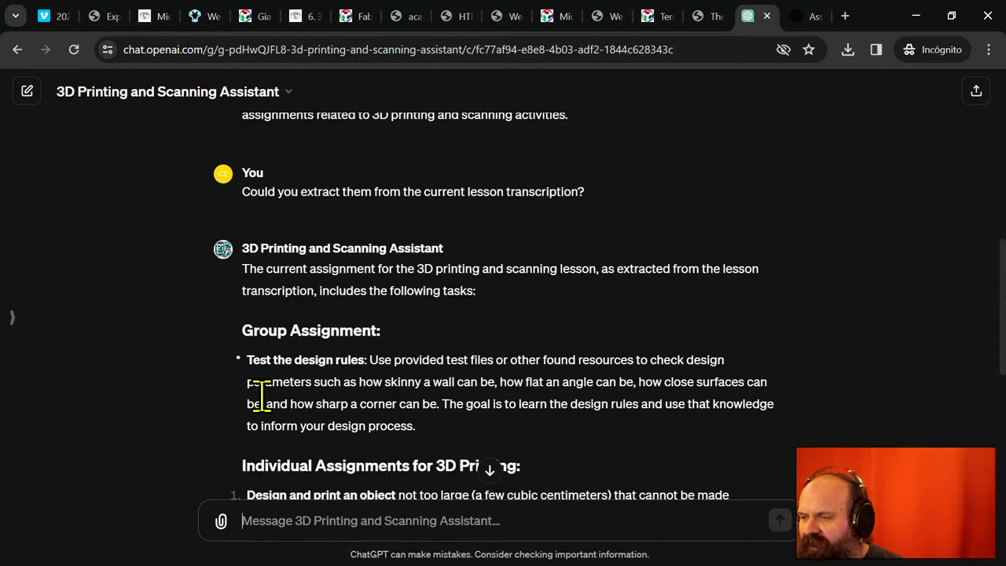
drag(314, 383, 623, 385)
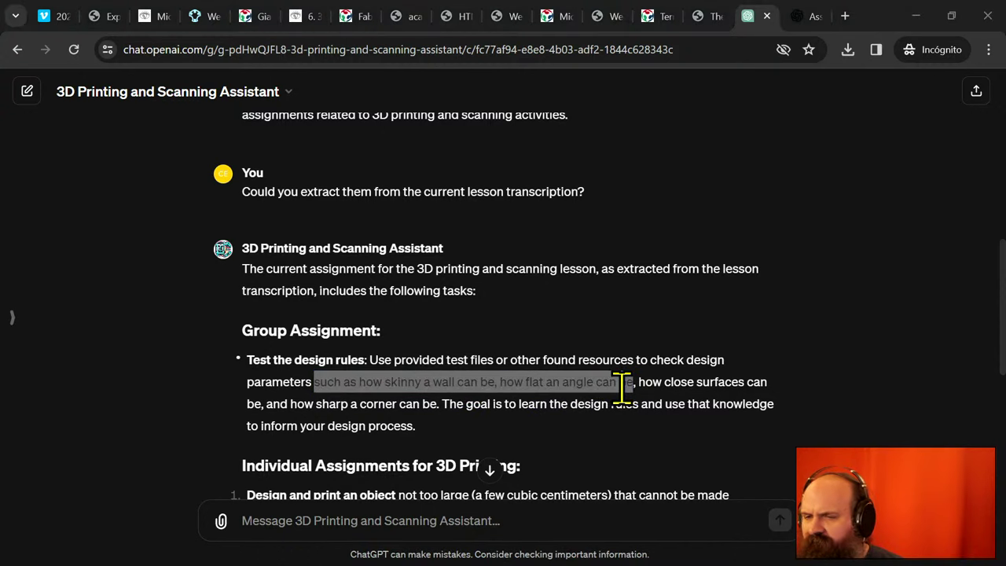
key(alt+Tab)
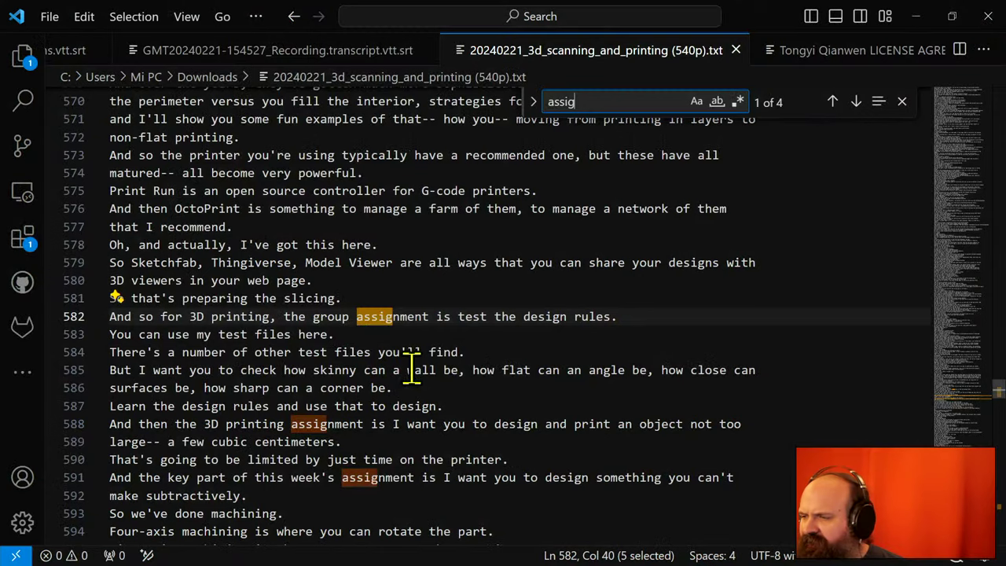
- Select the transcript's design-rule lines 585–586, then minimize VS Code to see the chat answer
click(456, 300)
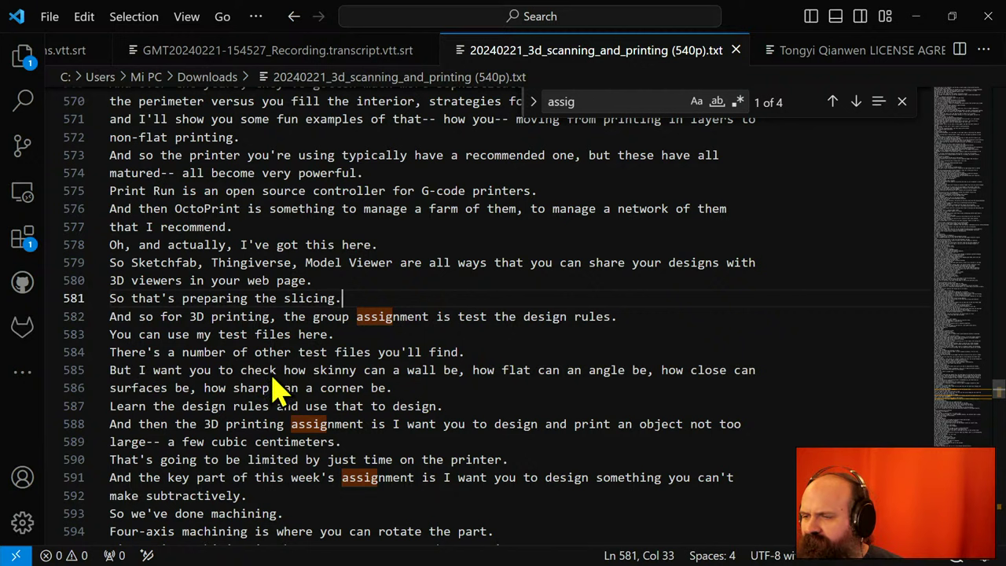
drag(393, 387, 107, 374)
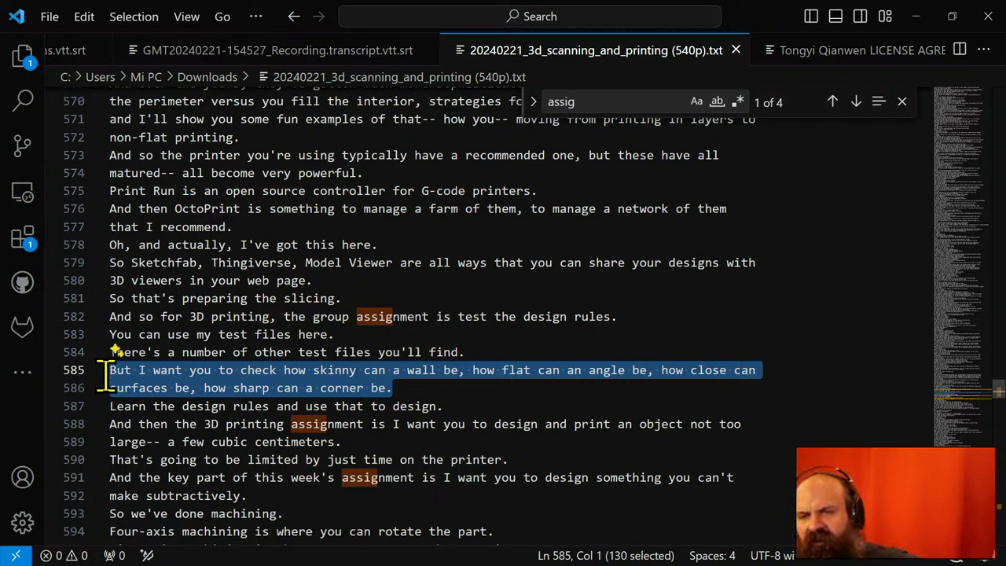
click(915, 17)
scroll(346, 384, up, 2)
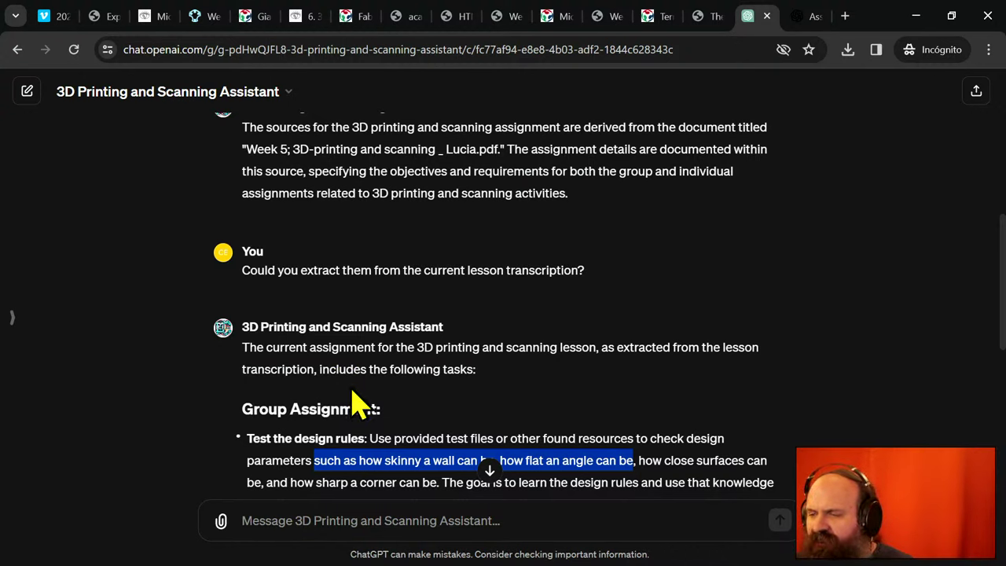
- Start a fresh chat and ask which 3D printers Fab Academy recommends
click(386, 522)
text(W)
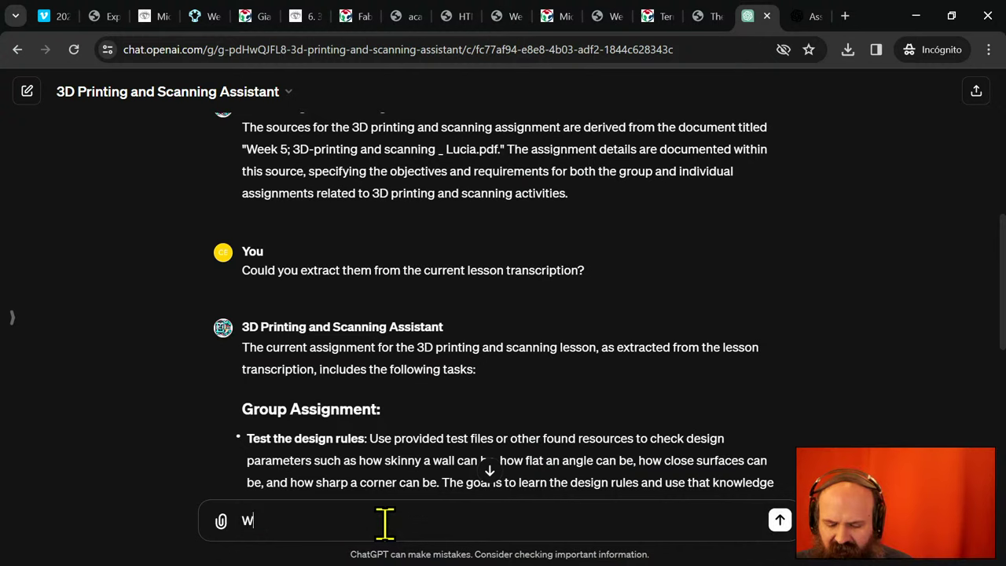
key(BackSpace)
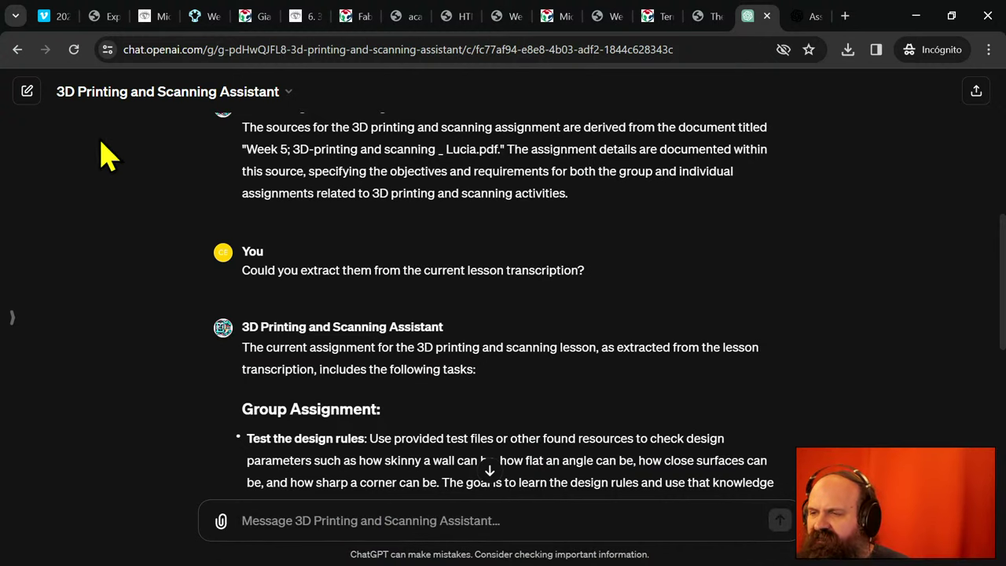
click(27, 94)
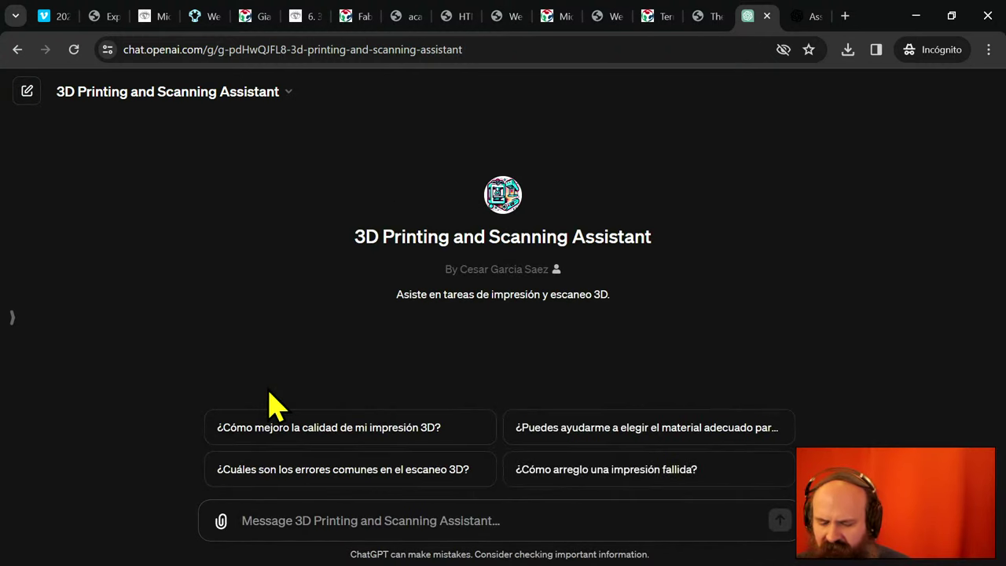
text(W)
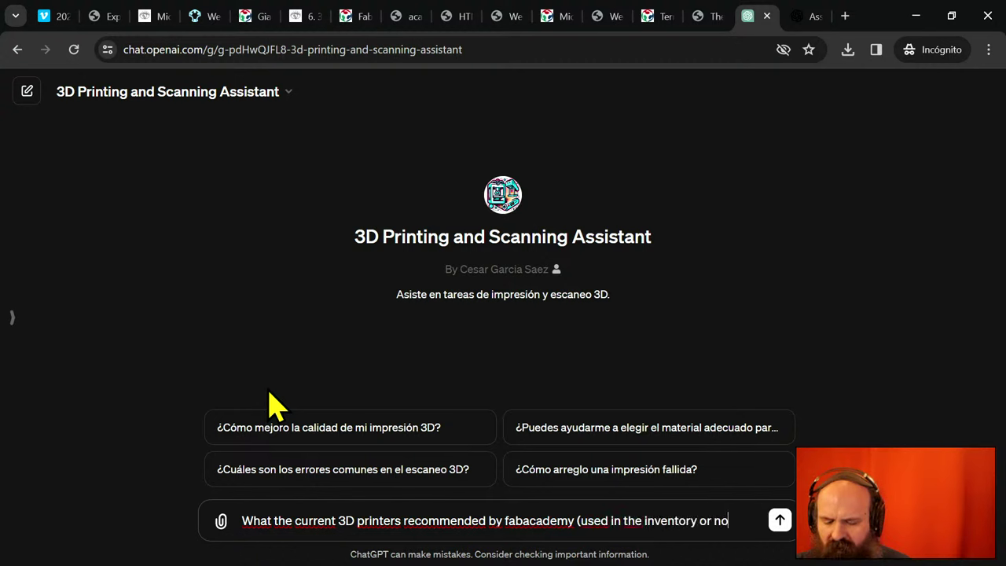
key(Return)
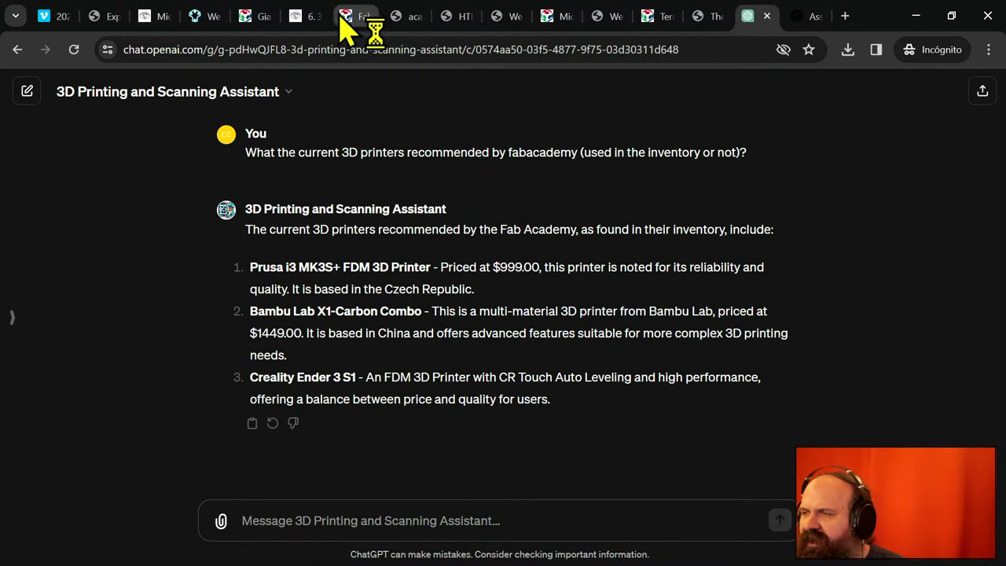
- Switch to the 3D Scanning and Printing class page and snap the window to the left half
mouse_move(369, 28)
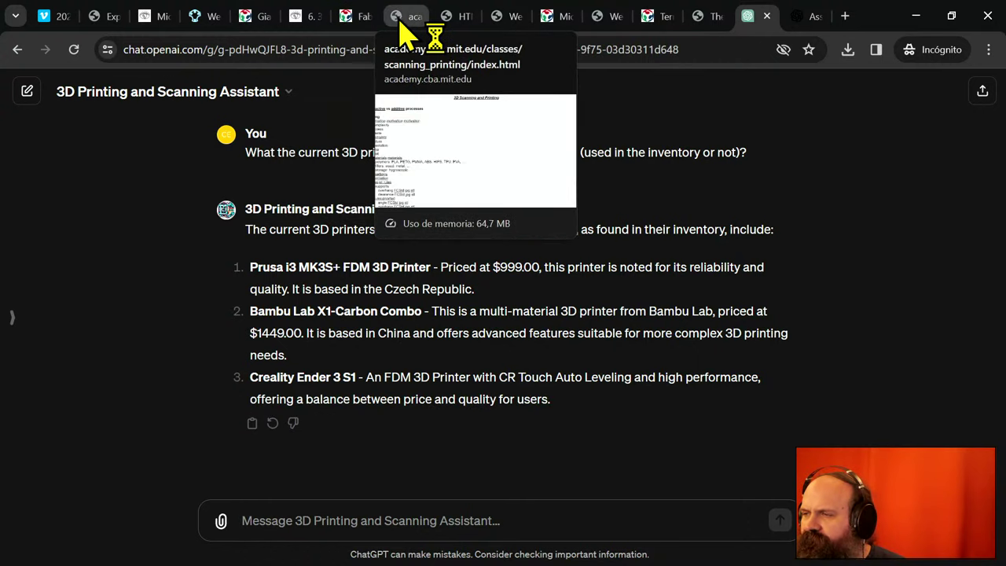
click(400, 21)
key(super+Left)
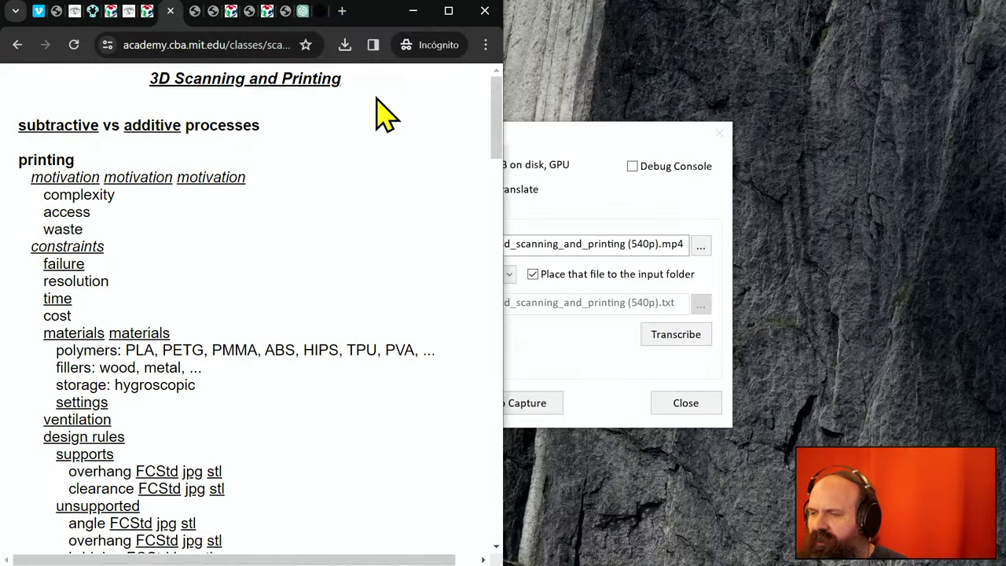
- Split the ChatGPT chat into its own right-half window, with the class page filling the left
click(303, 11)
drag(299, 11, 723, 146)
key(super+Right)
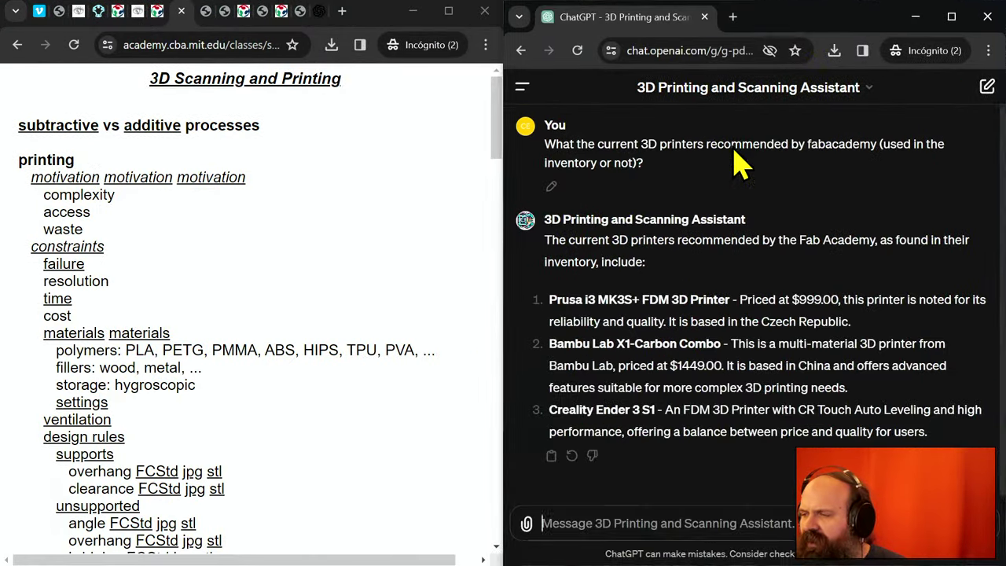
click(149, 106)
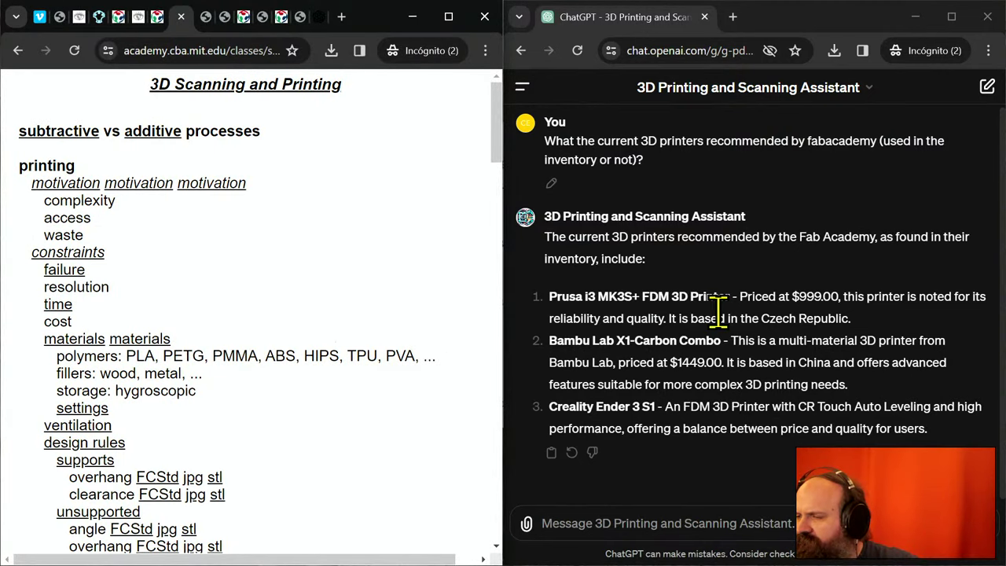
- Scroll the class page down to the machines, bring the chat forward, then minimize the class page
scroll(338, 365, down, 3)
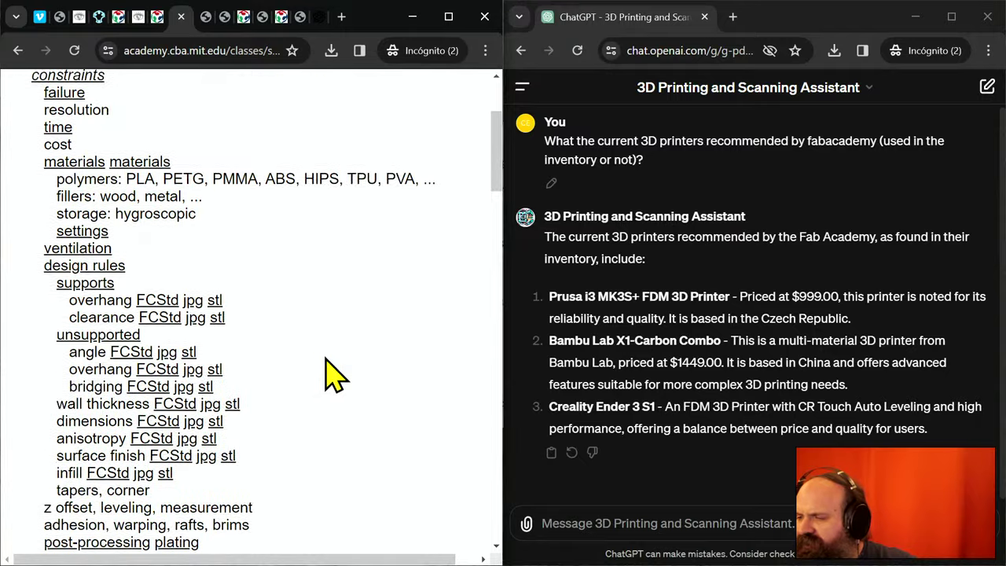
scroll(335, 376, down, 9)
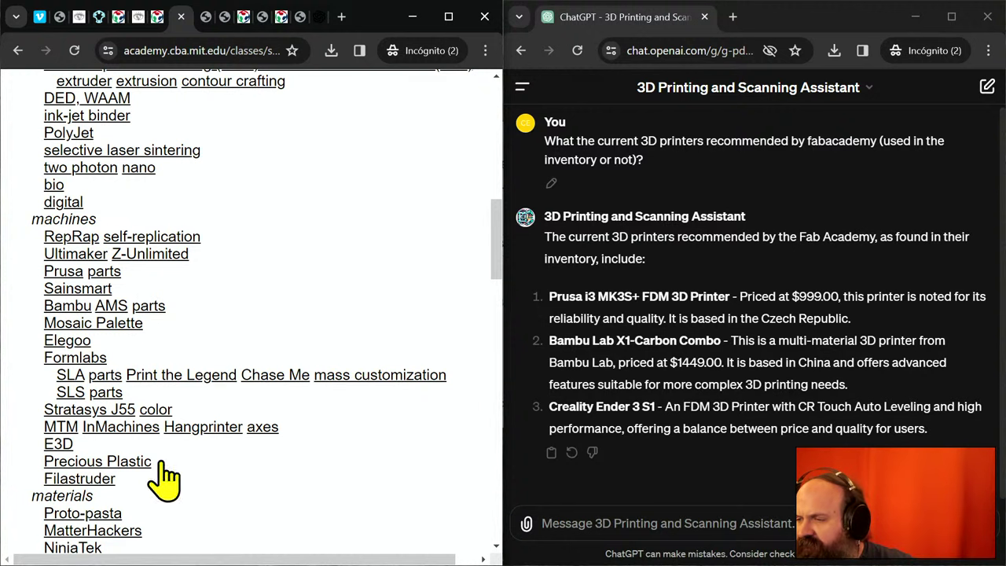
click(675, 525)
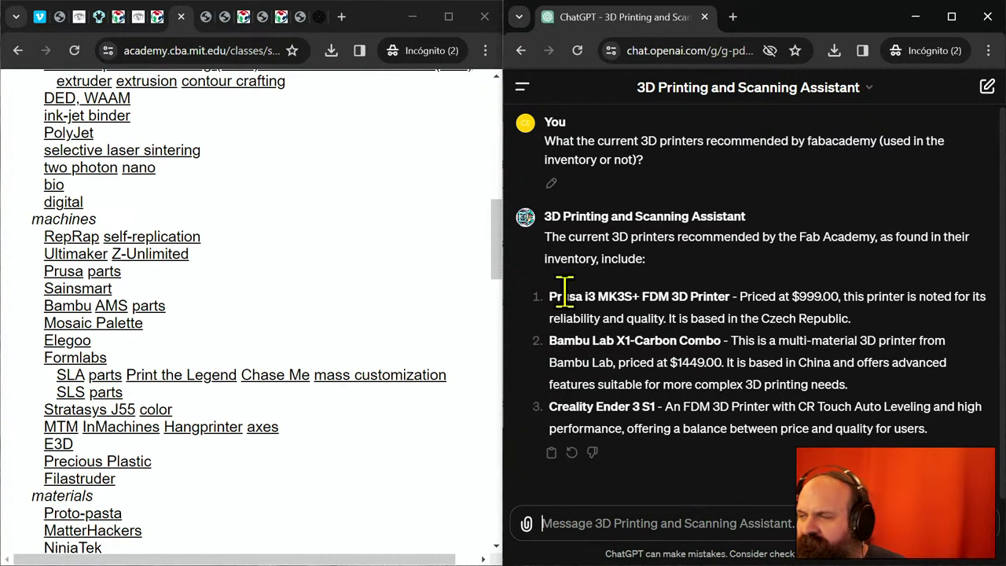
click(413, 17)
- Close the transcription dialog and minimize the browser to reveal the desktop
click(373, 135)
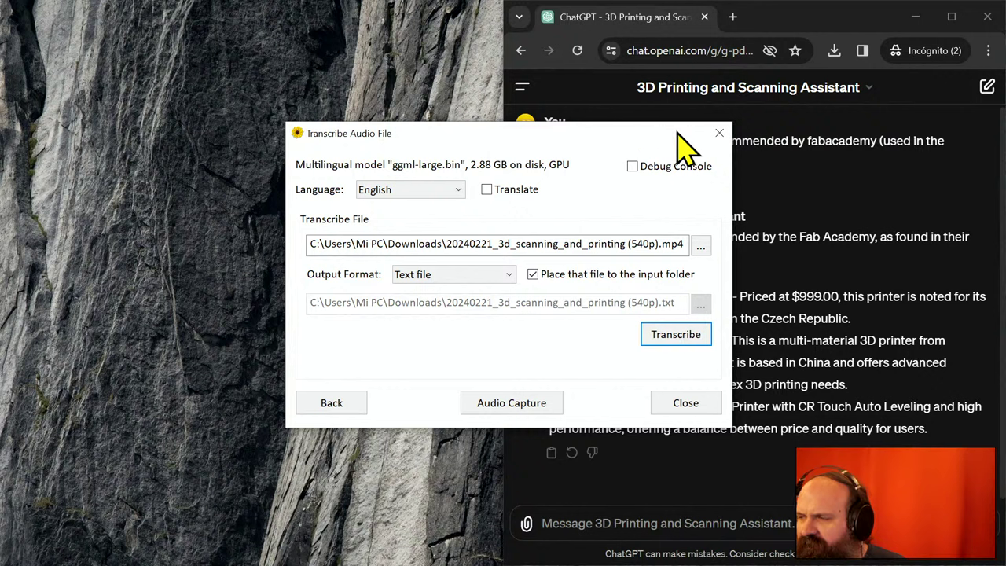
click(720, 133)
double_click(851, 29)
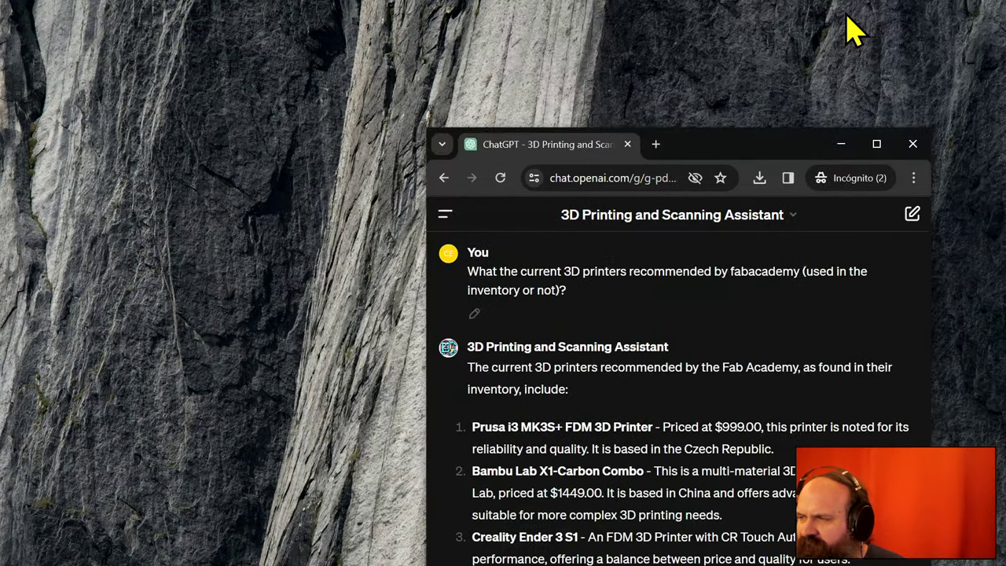
click(842, 144)
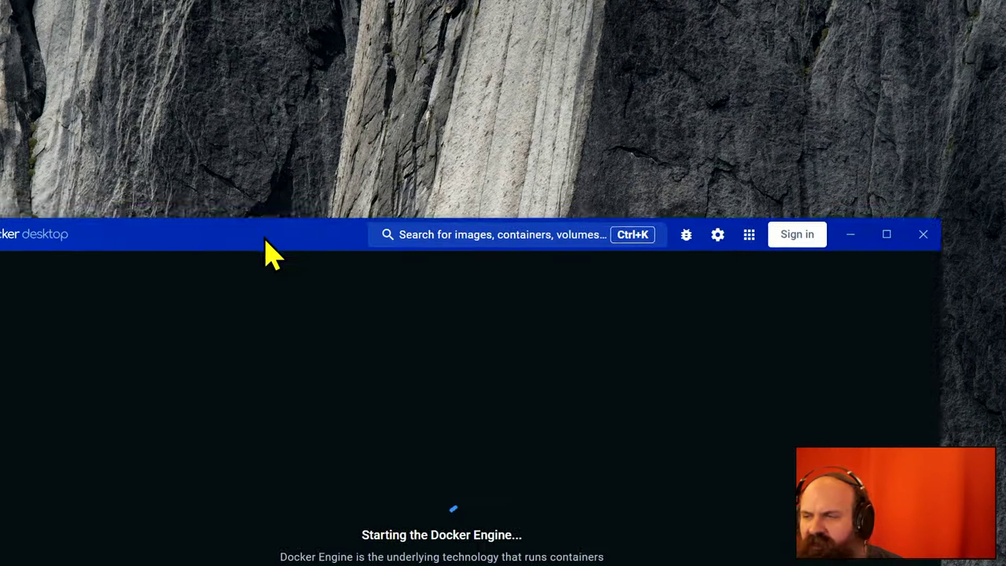
- Check the two open-webui containers running on ports 3000 and 3002 in Docker Desktop, then return to ChatGPT
drag(262, 239, 325, 24)
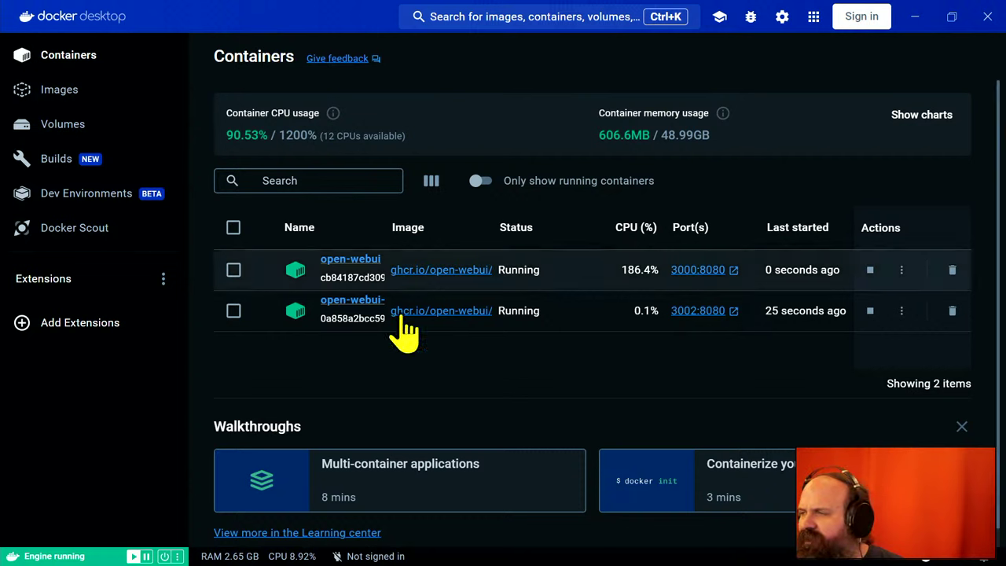
click(918, 19)
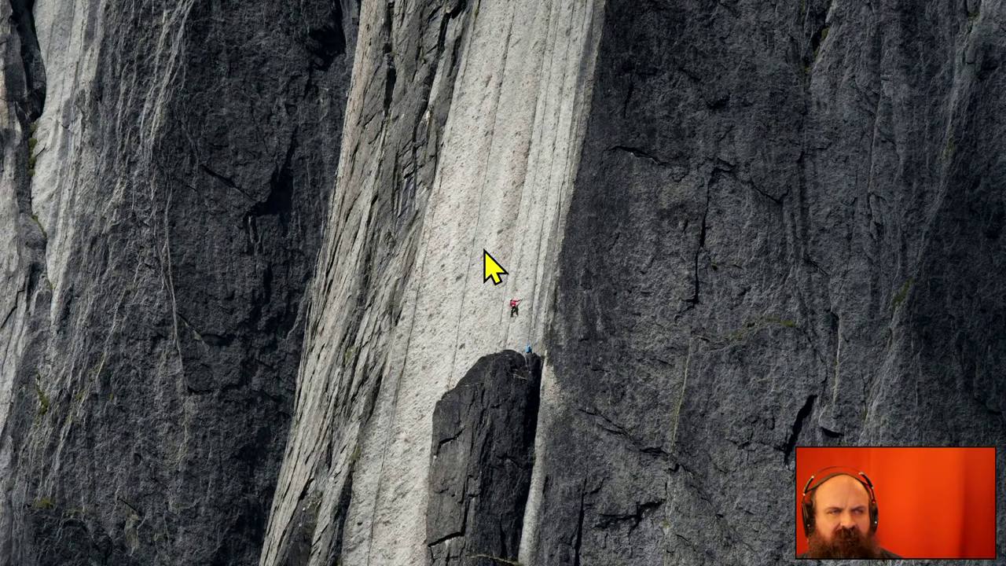
key(alt+Tab)
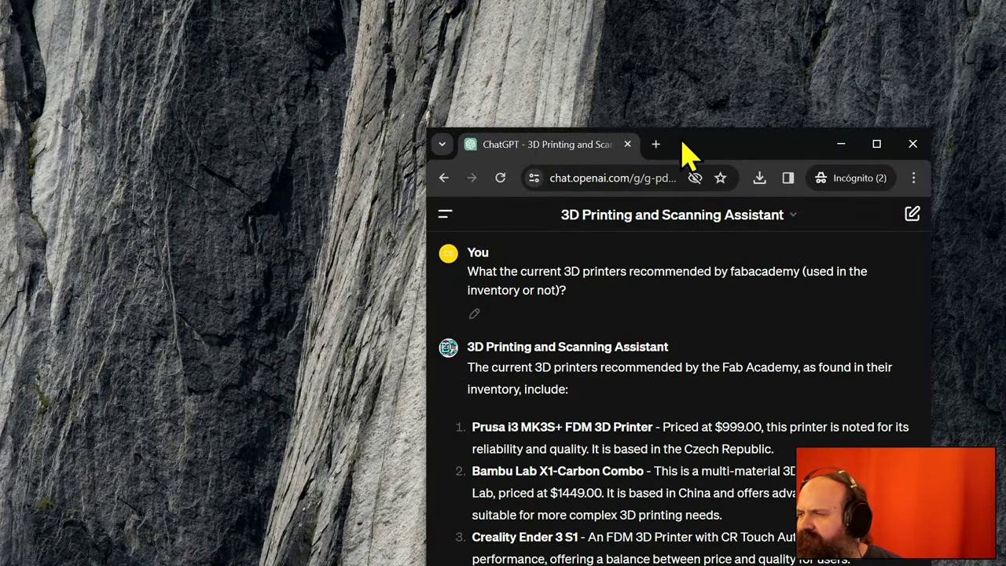
- Maximize Chrome and load localhost:3000 in a new Incognito tab
drag(666, 147, 727, 9)
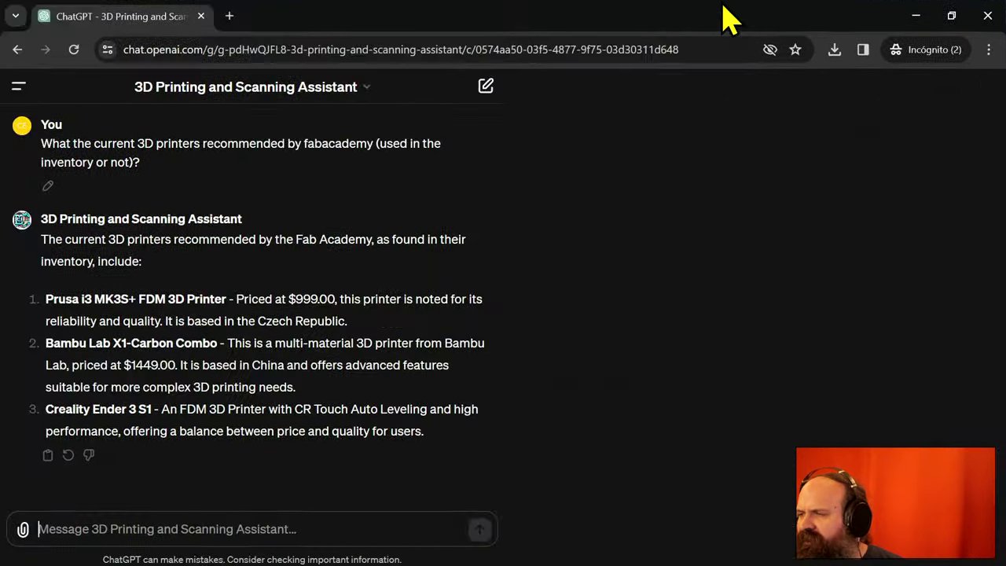
click(230, 16)
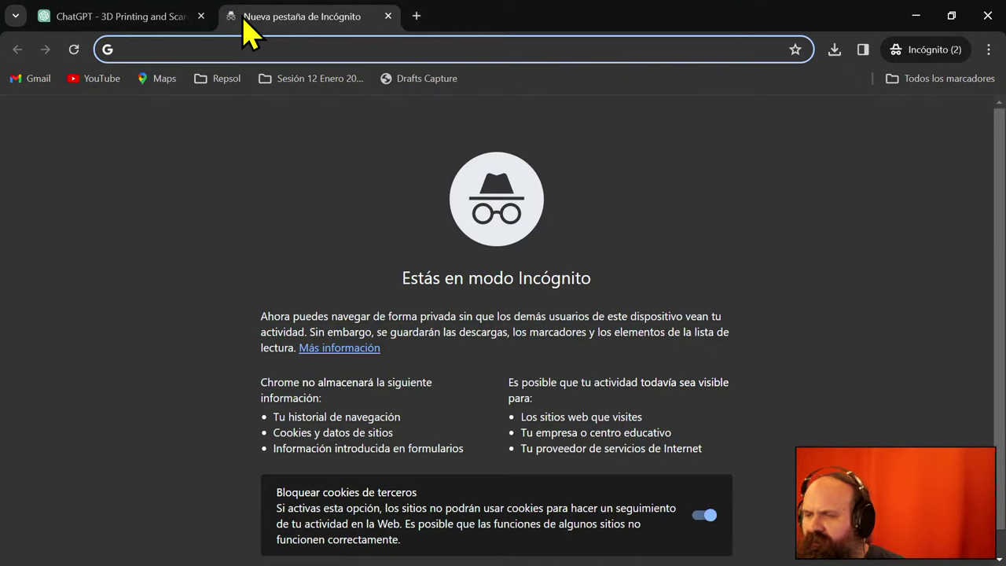
text(locahos)
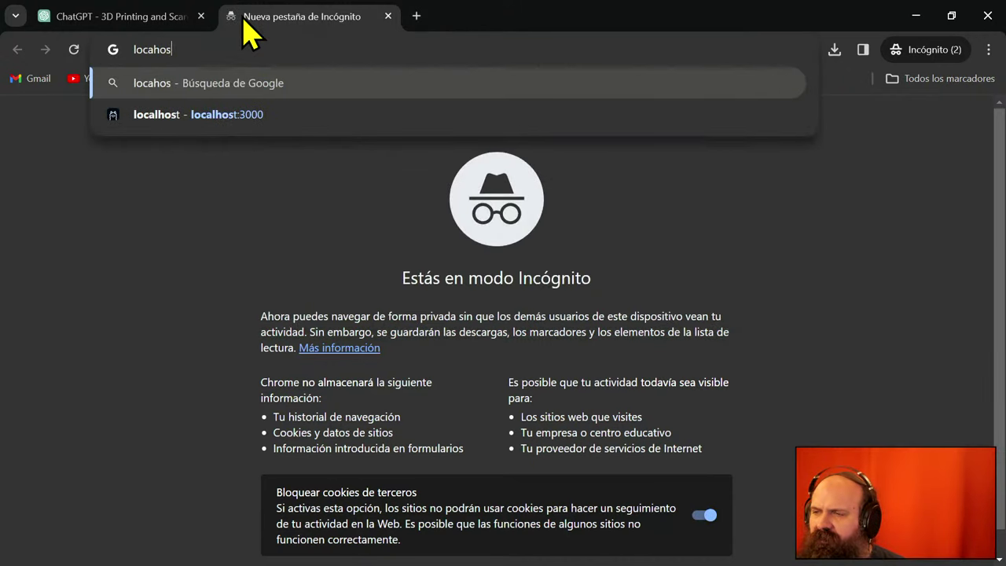
text(t)
key(BackSpace)
key(BackSpace)
key(BackSpace)
key(BackSpace)
text(lñ)
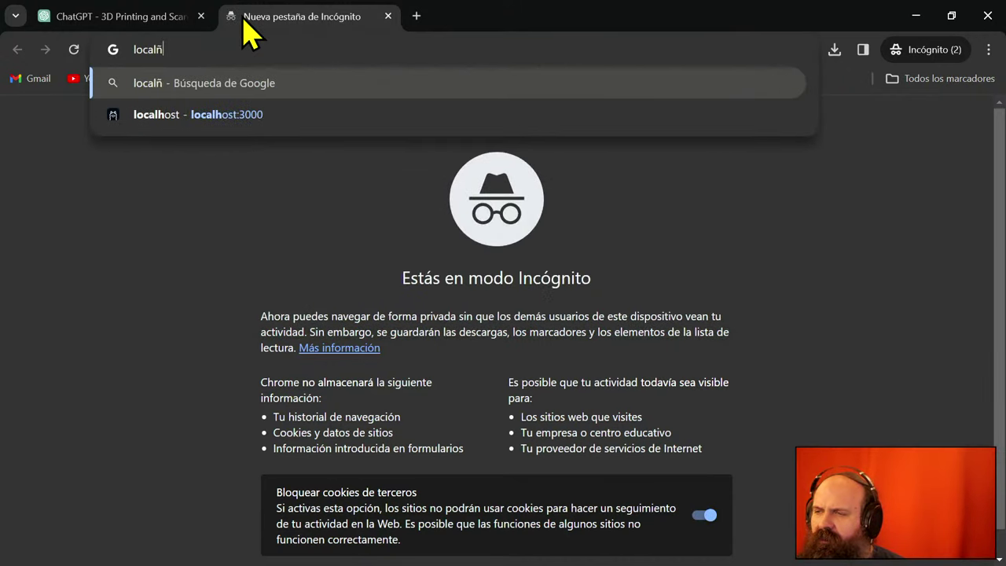
key(BackSpace)
text(ho)
key(Right)
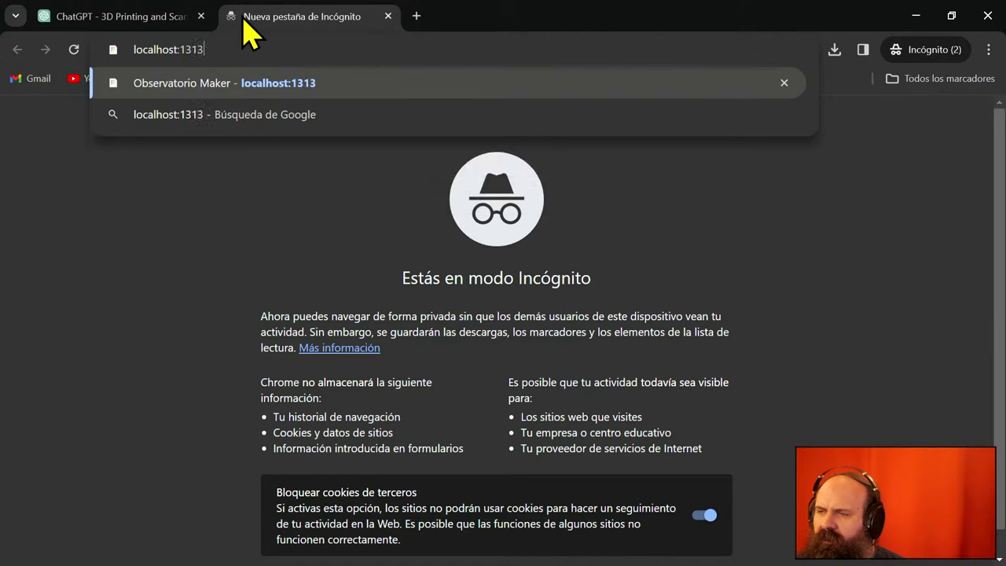
key(BackSpace)
key(BackSpace)
key(BackSpace)
key(BackSpace)
text(3)
key(Return)
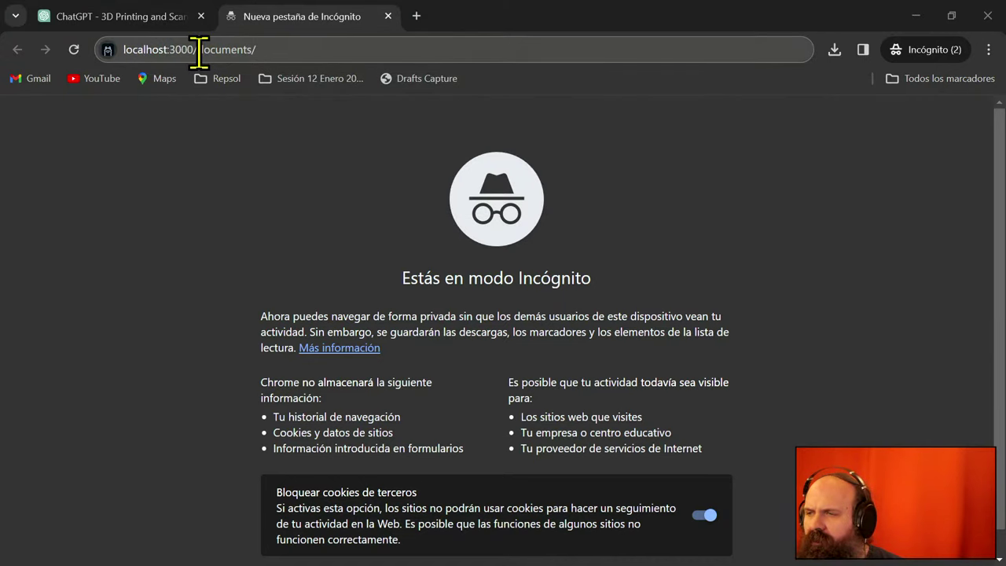
click(299, 47)
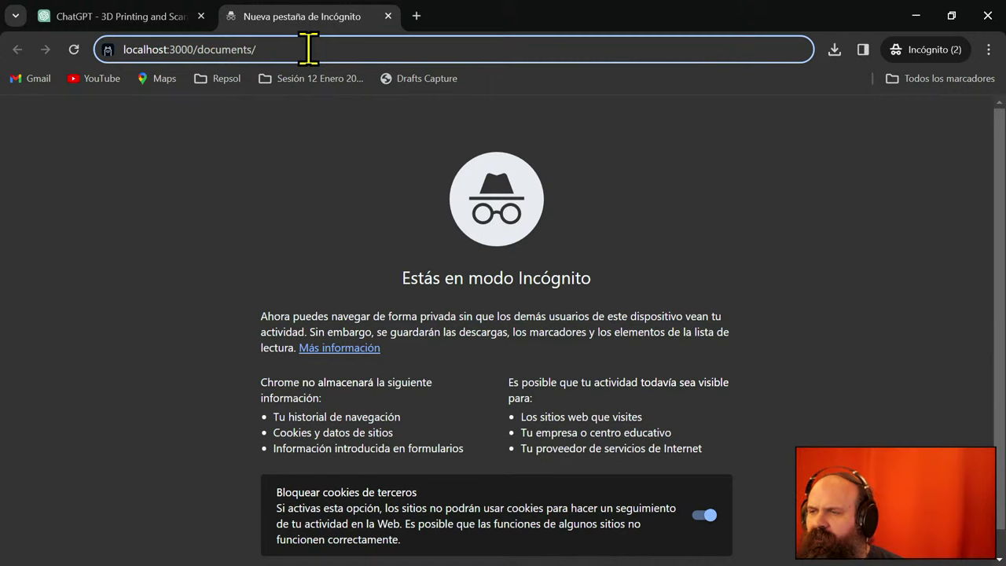
key(BackSpace)
key(BackSpace)
key(BackSpace)
key(BackSpace)
key(BackSpace)
key(BackSpace)
key(BackSpace)
key(BackSpace)
key(BackSpace)
key(BackSpace)
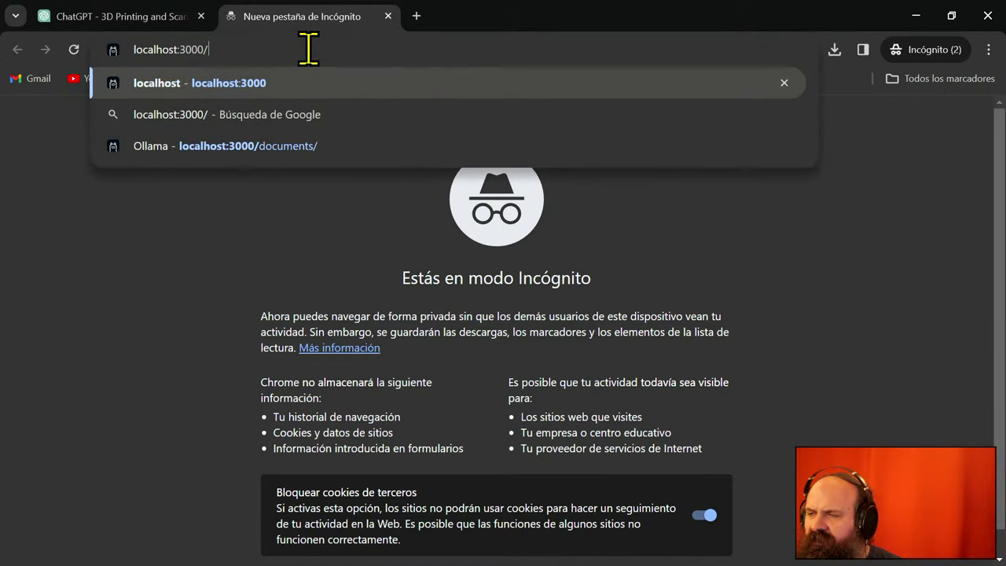
key(Return)
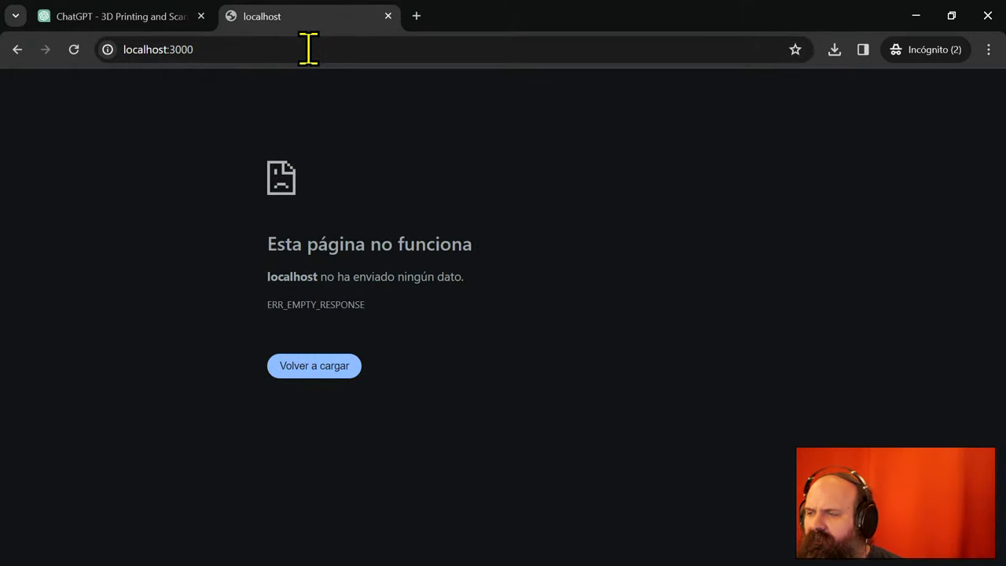
click(322, 49)
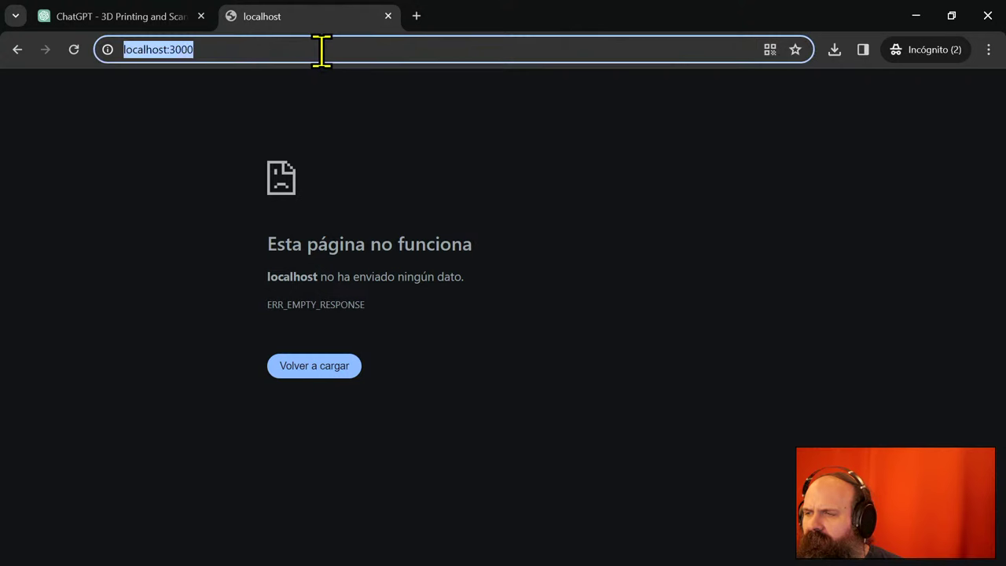
click(324, 50)
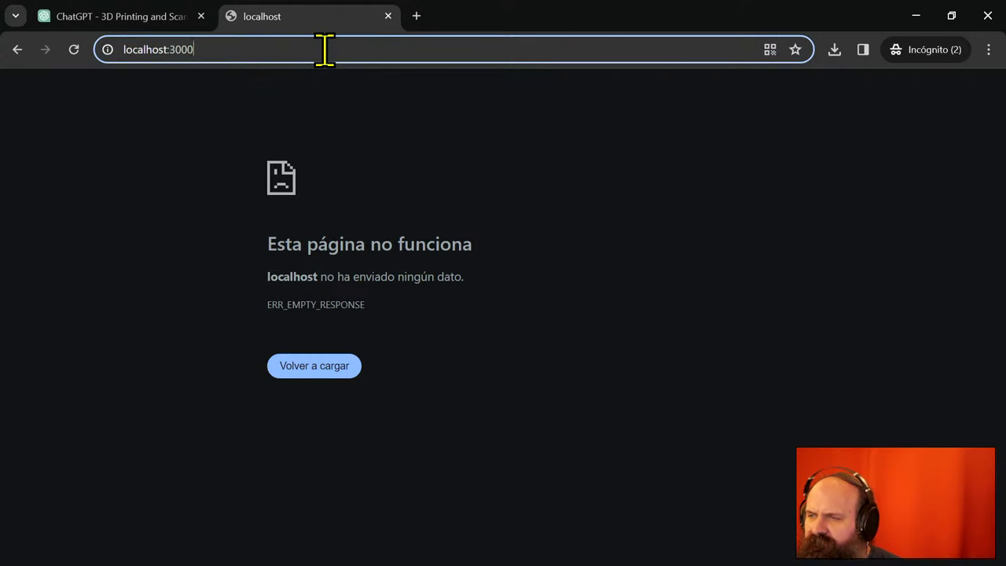
key(Return)
key(Home)
text(http)
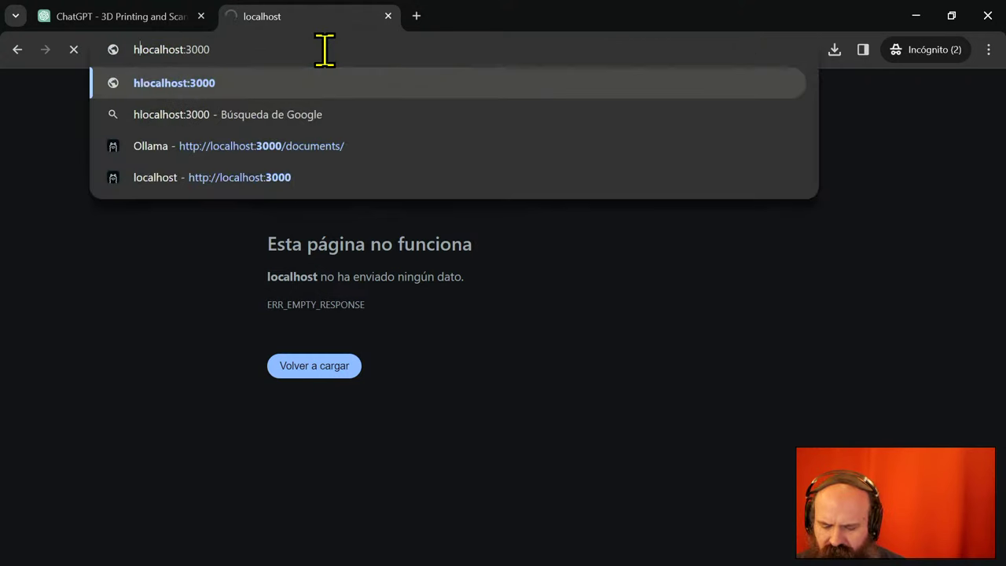
text(://)
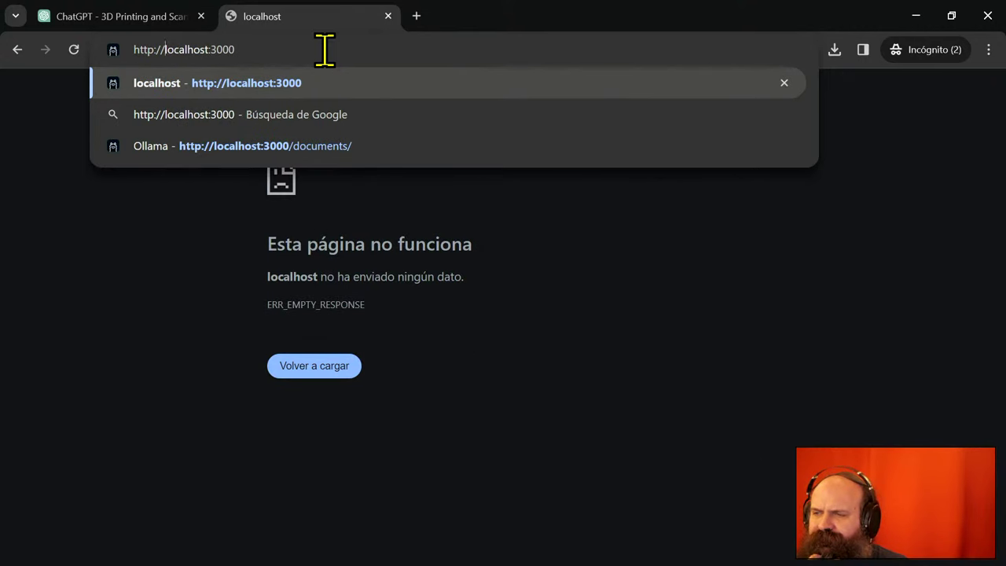
key(Return)
- Change the port to 3002 to reach the Open WebUI sign-in page
click(325, 49)
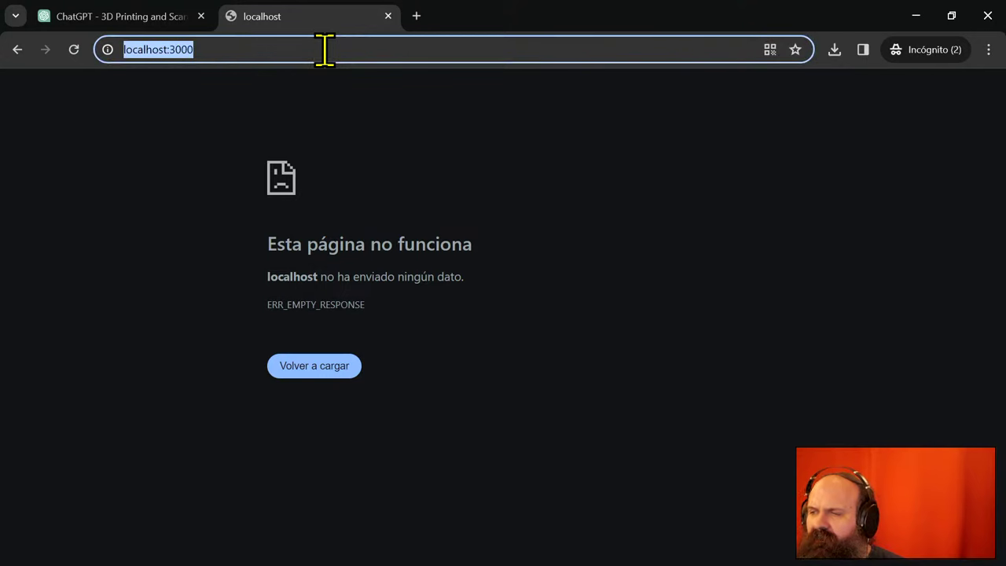
key(Right)
key(BackSpace)
text(2)
key(Return)
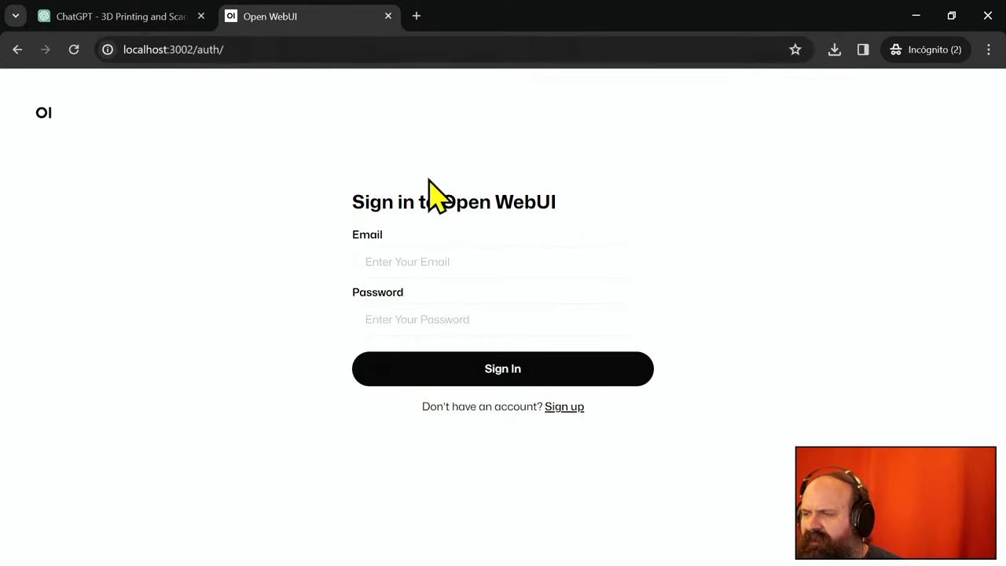
- Enter the account e-mail and password in Open WebUI and submit the sign-in
click(446, 248)
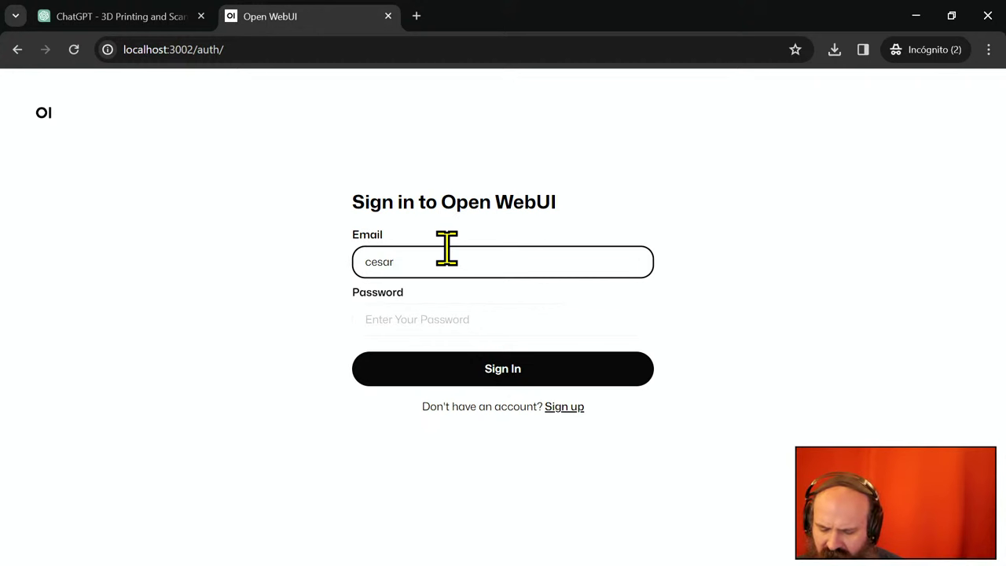
key(Tab)
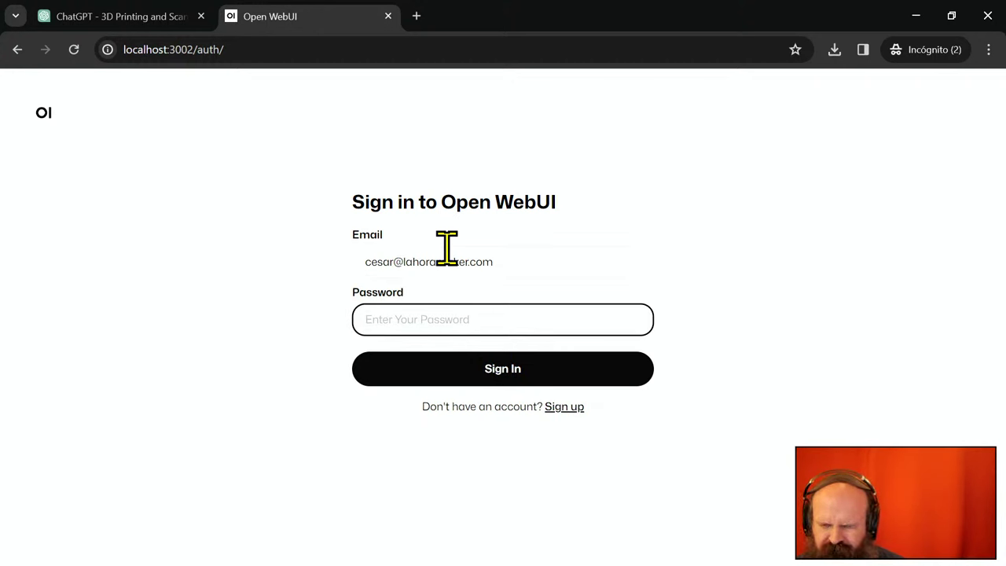
text(••••••••)
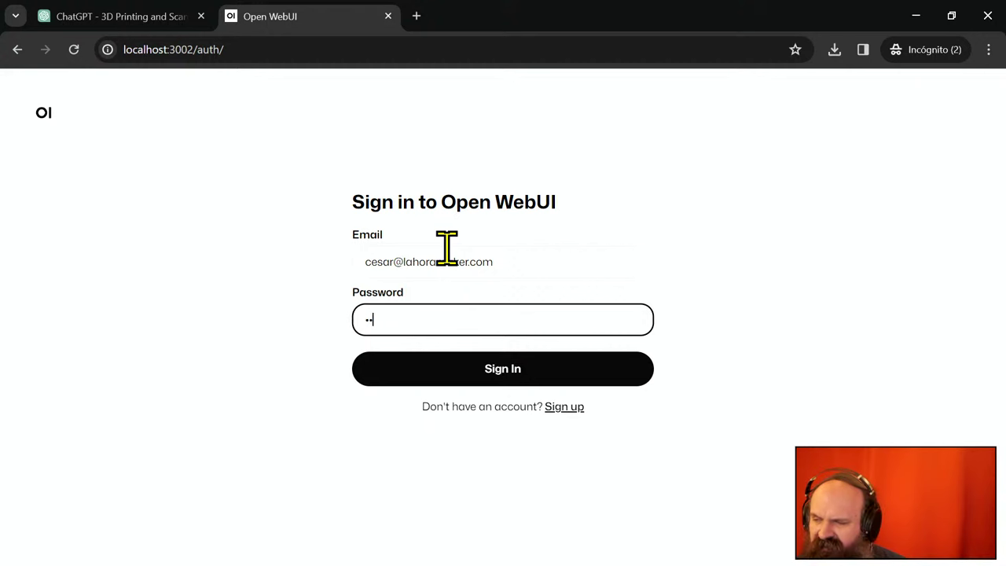
text(••)
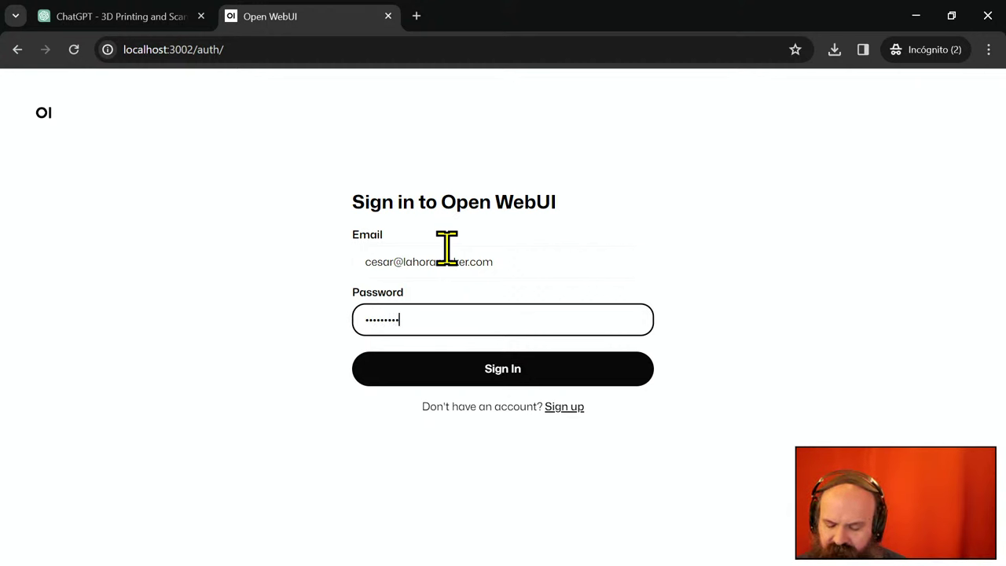
key(Return)
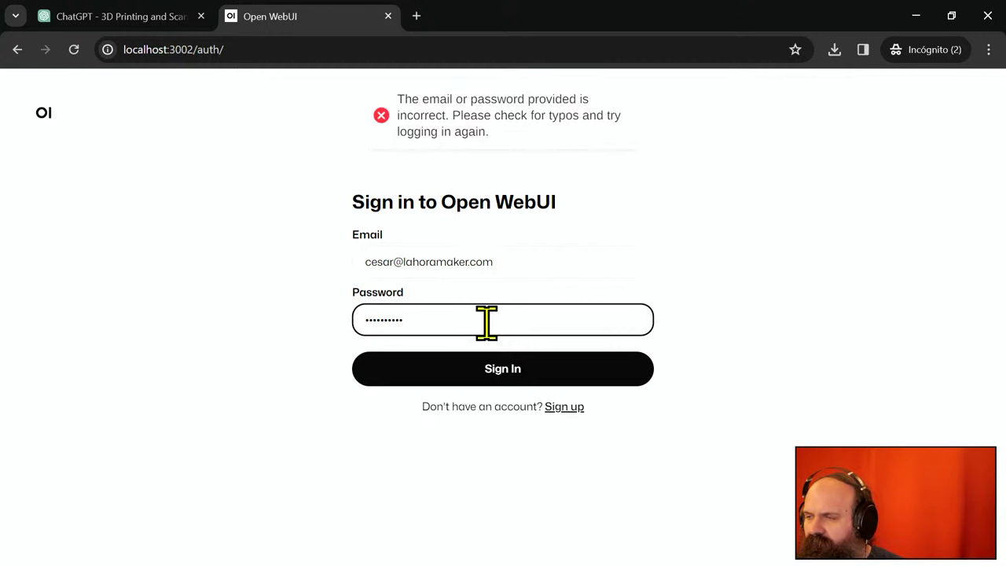
- Retry the rejected password twice, then clear the password field
drag(485, 322, 121, 319)
text(••••••••••)
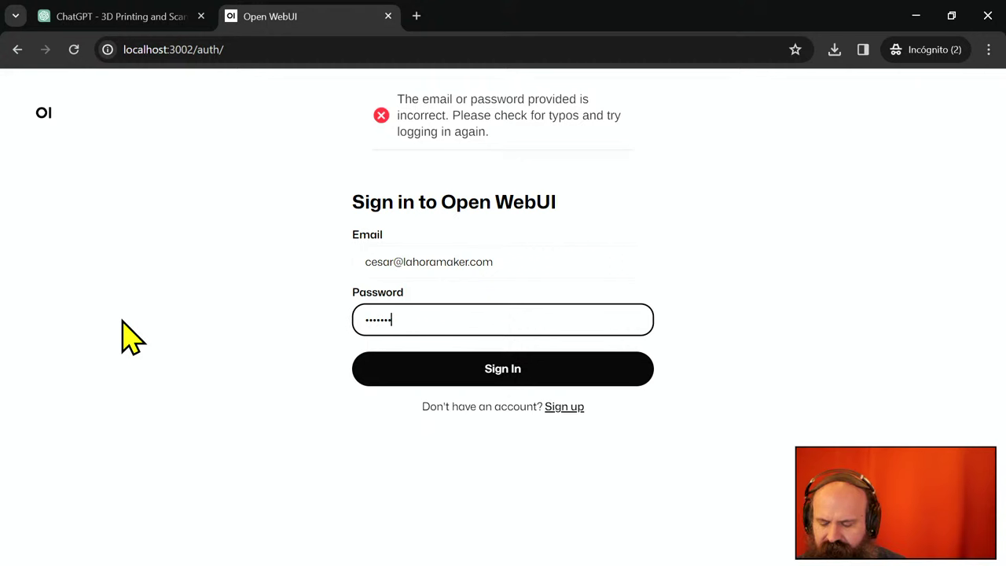
key(Return)
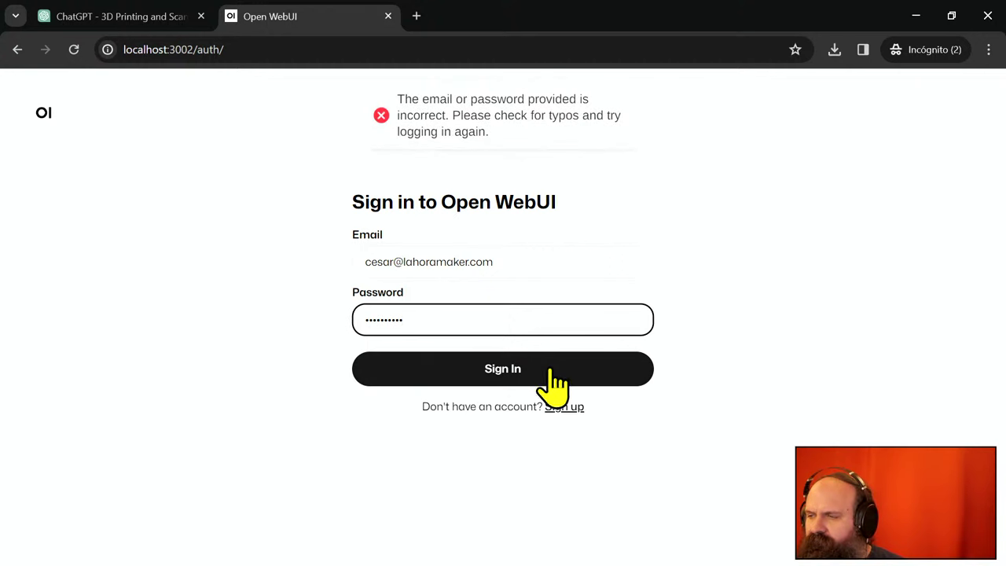
drag(537, 319, 139, 292)
text(••••••••••)
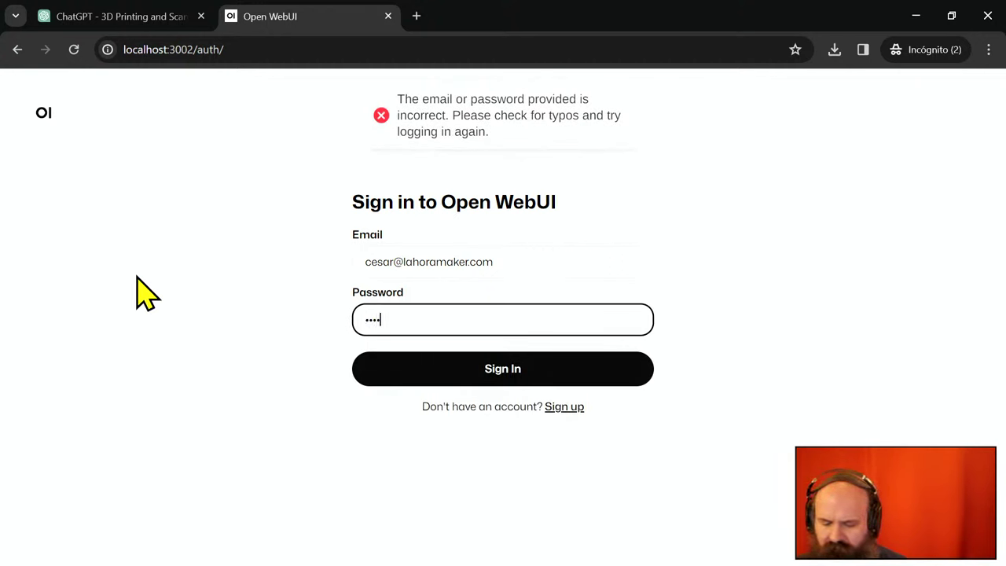
key(Return)
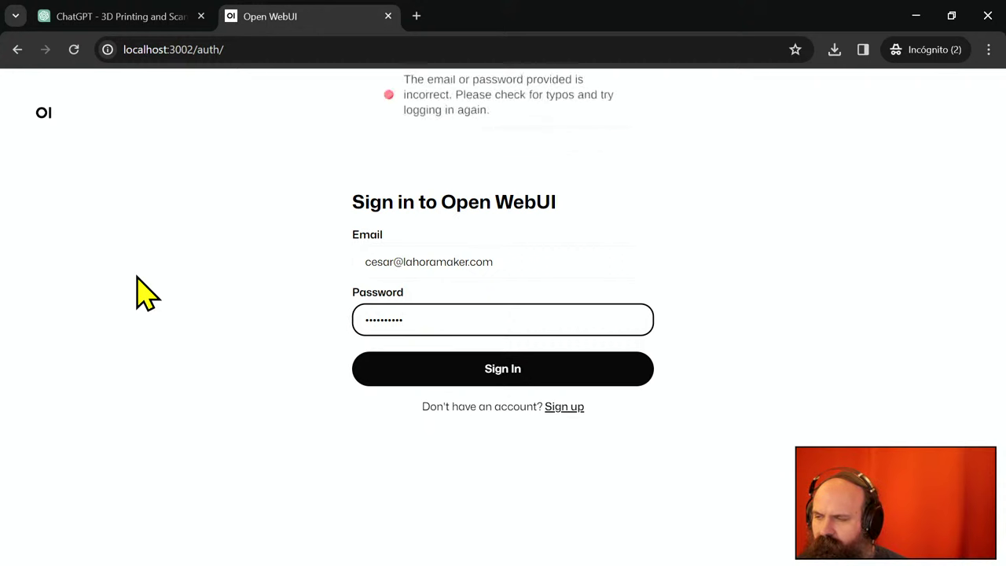
key(BackSpace)
key(BackSpace)
key(BackSpace)
key(BackSpace)
key(BackSpace)
key(BackSpace)
key(BackSpace)
key(BackSpace)
key(BackSpace)
key(BackSpace)
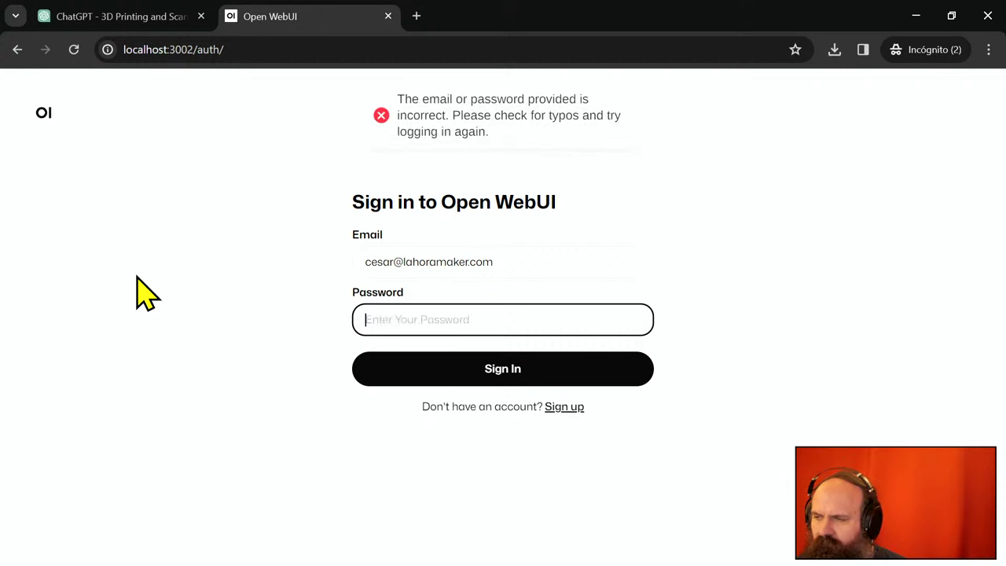
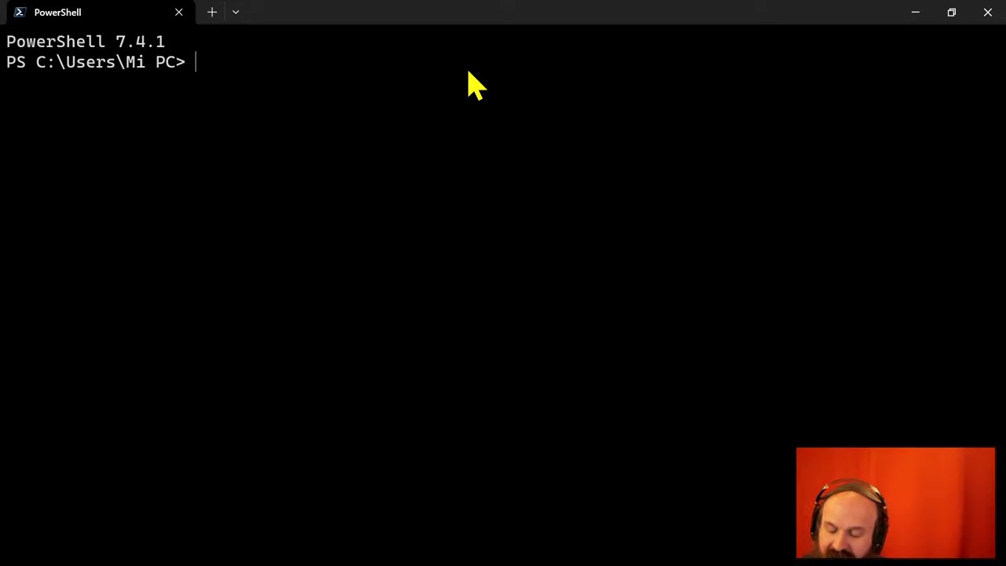
- Start a chat with the solar model using 'ollama run solar'
text(ollama)
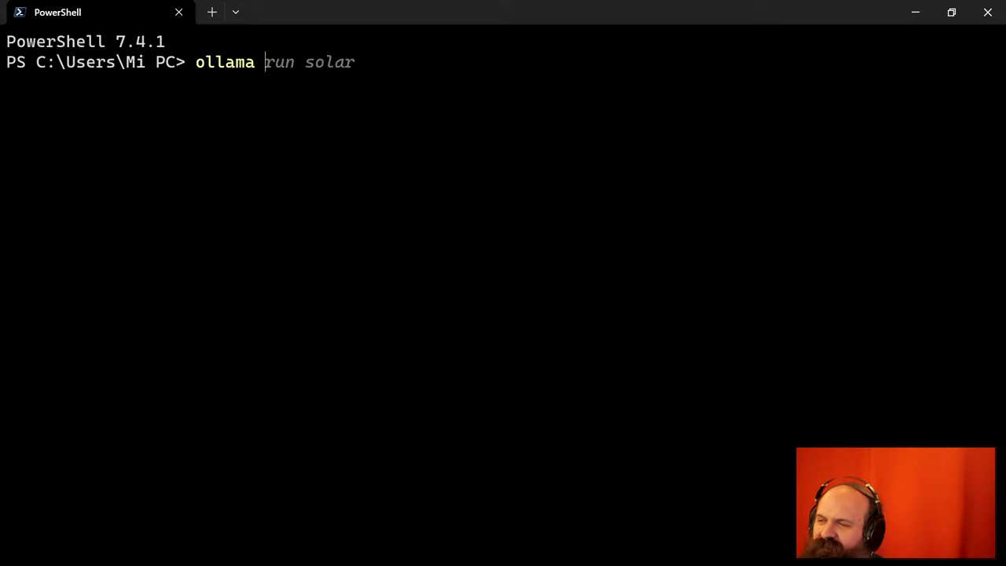
key(Right)
key(Return)
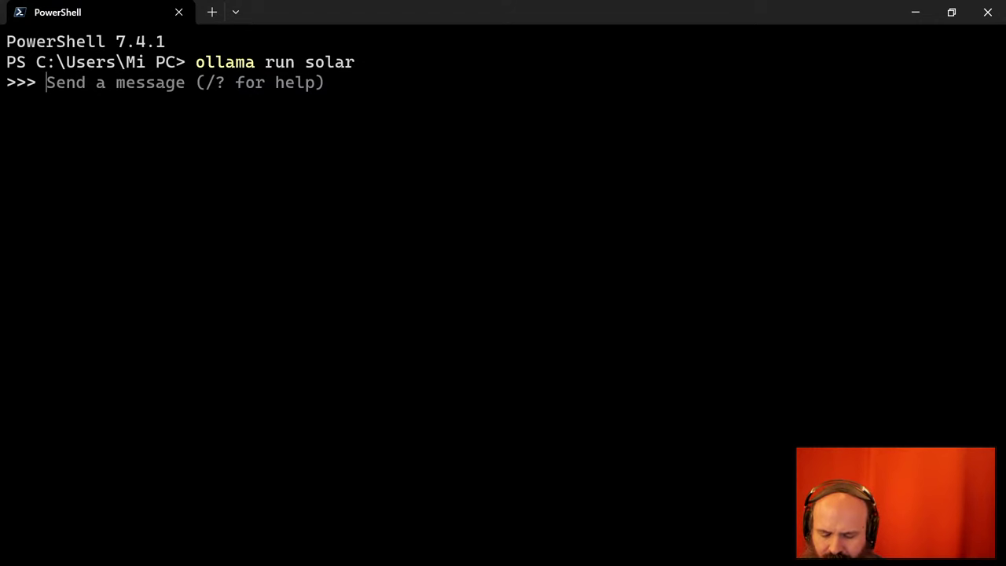
- Ask solar which are the most reliable 3D printers
text(what are)
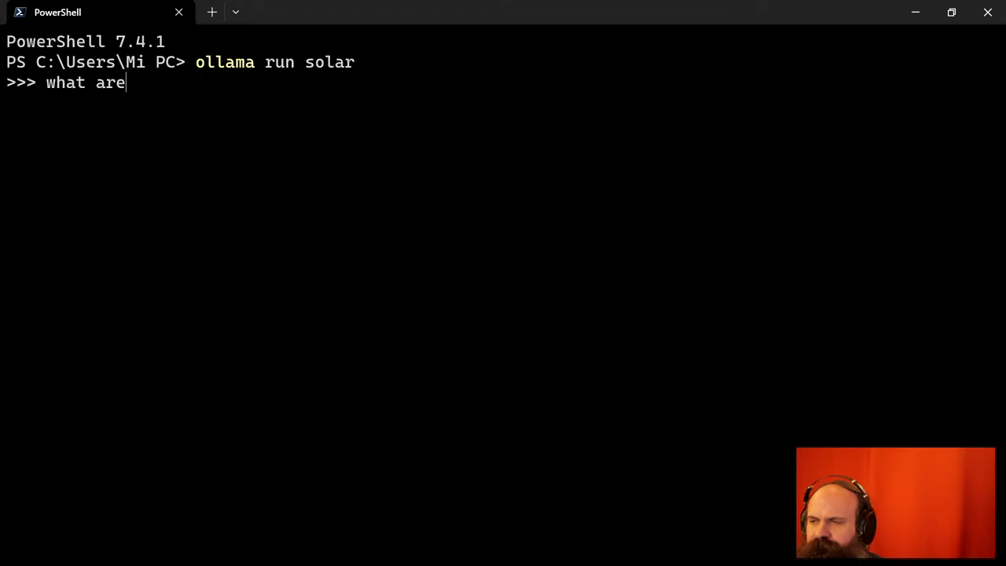
text( your)
key(BackSpace)
key(BackSpace)
key(BackSpace)
key(BackSpace)
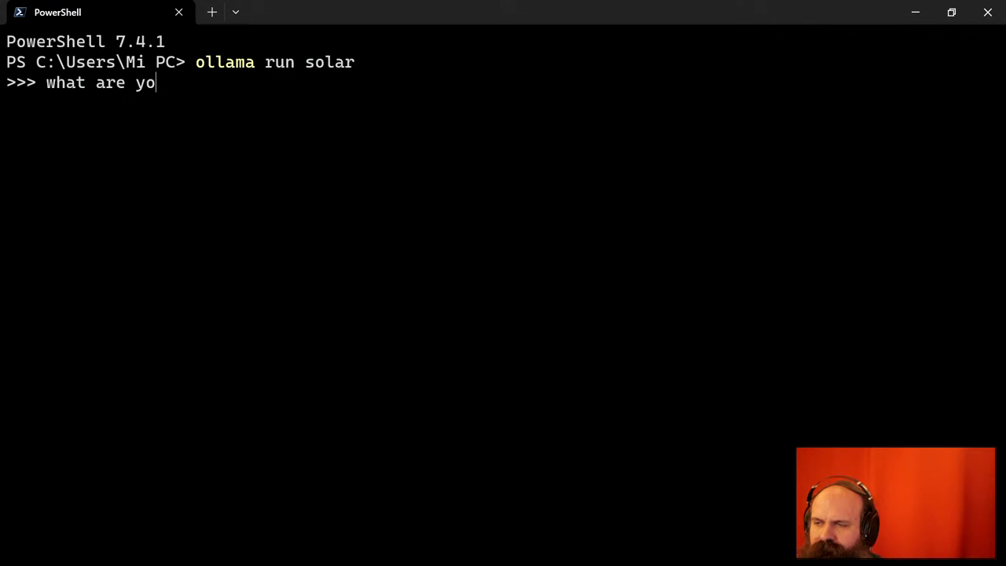
text(the most )
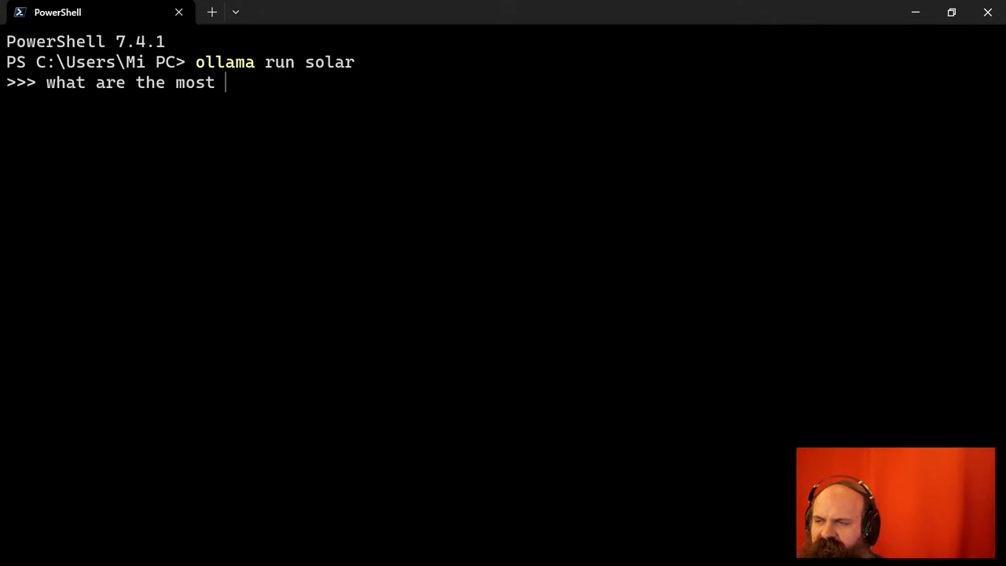
text(reliable 3d)
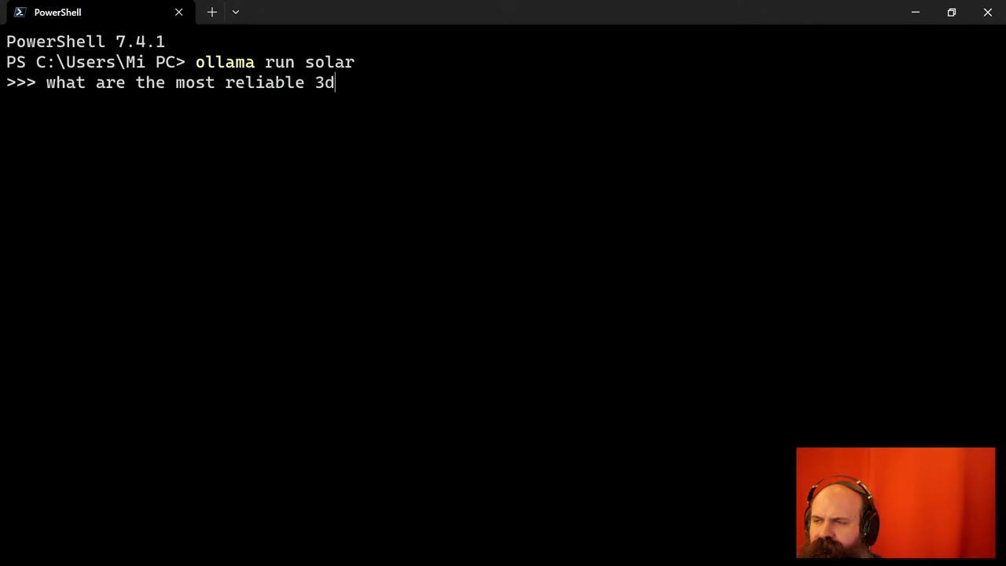
text( printers?)
key(Return)
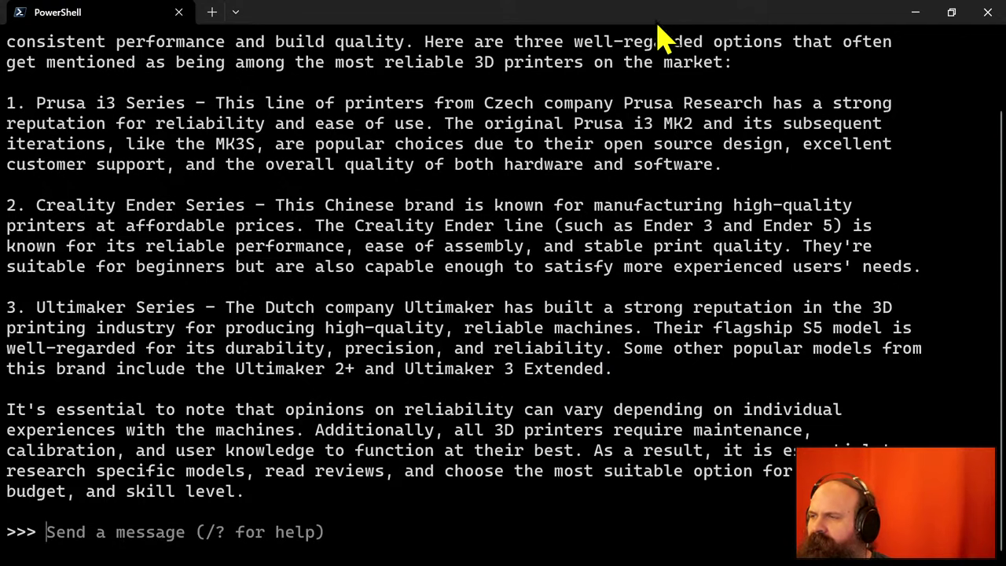
- Switch between Chrome and PowerShell and move the terminal window higher on screen
key(alt+Tab)
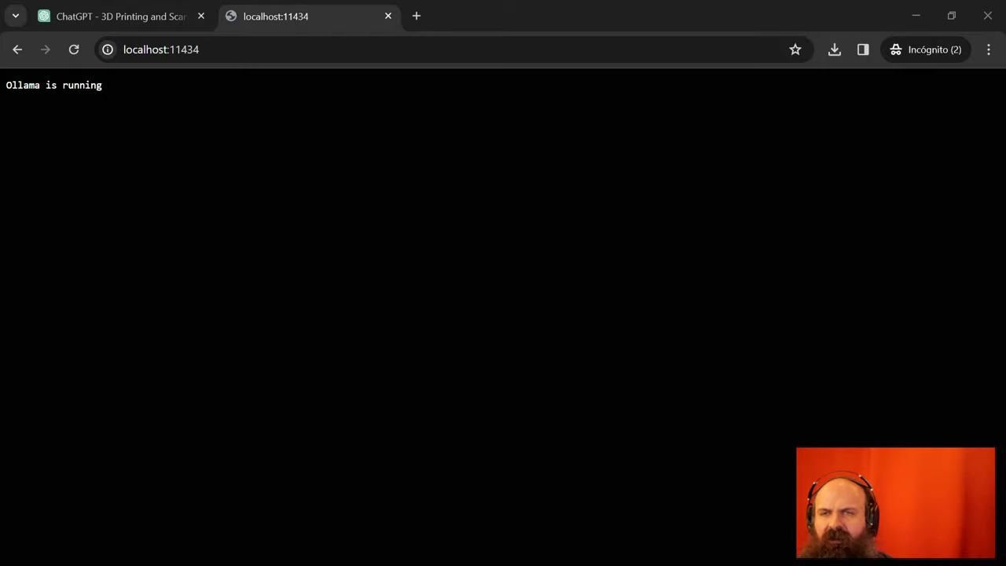
key(alt+Tab)
drag(0, 263, 533, 104)
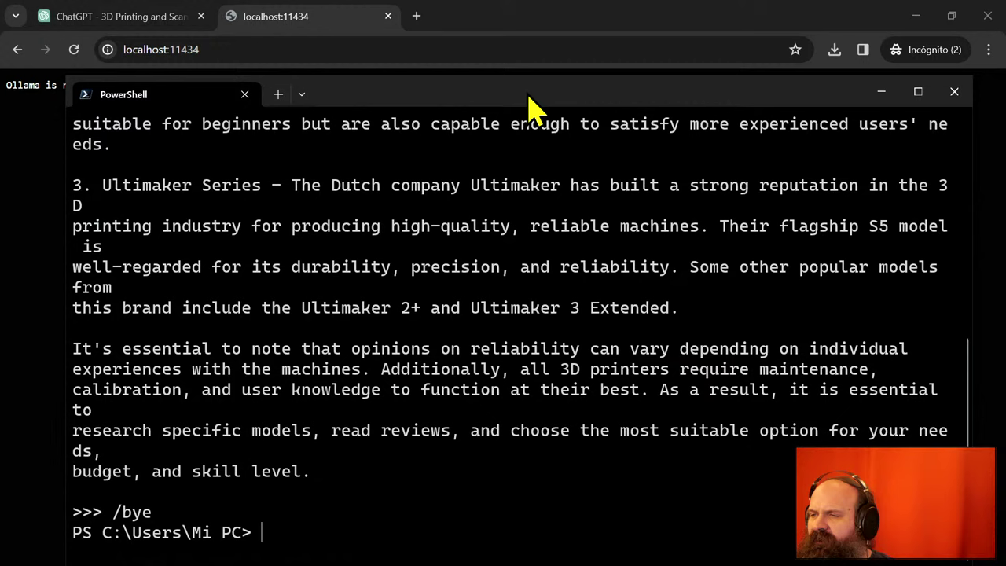
- Change Chrome's address from localhost:11434 to localhost:3000 and load it
click(266, 49)
click(267, 49)
key(BackSpace)
key(BackSpace)
key(BackSpace)
key(BackSpace)
key(BackSpace)
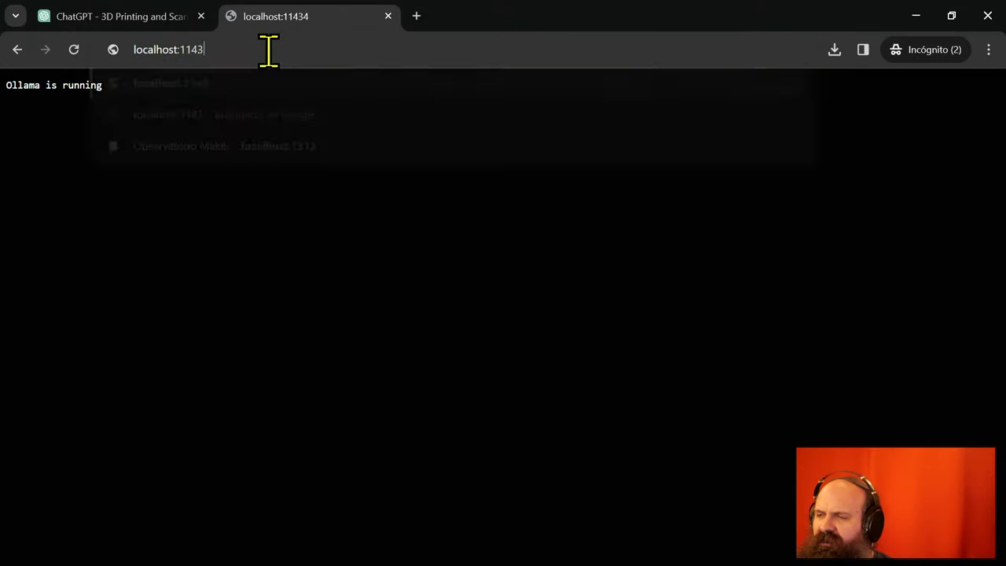
text(3000/documents/)
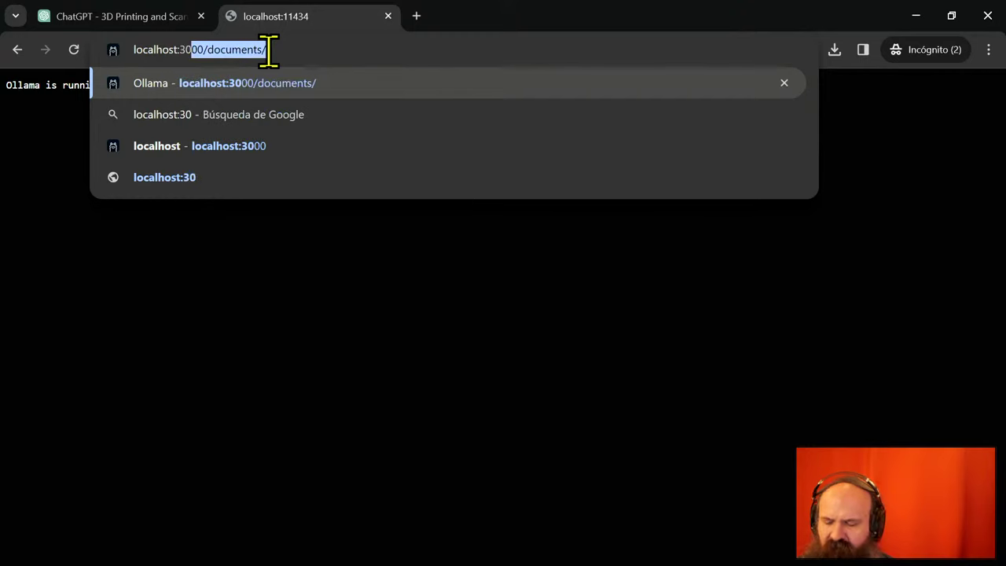
key(End)
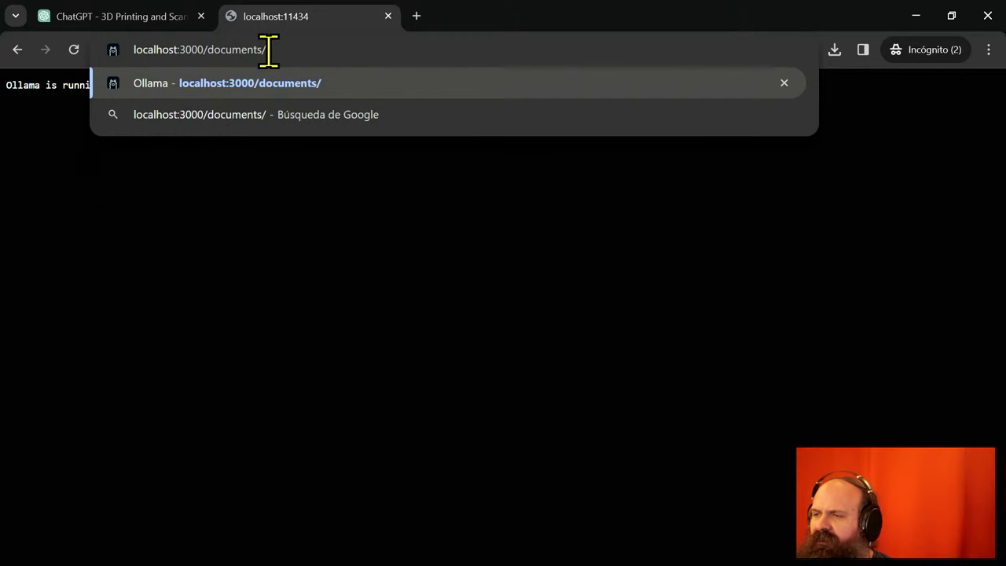
key(BackSpace)
key(BackSpace)
key(BackSpace)
key(BackSpace)
key(BackSpace)
key(BackSpace)
key(BackSpace)
key(BackSpace)
key(BackSpace)
key(BackSpace)
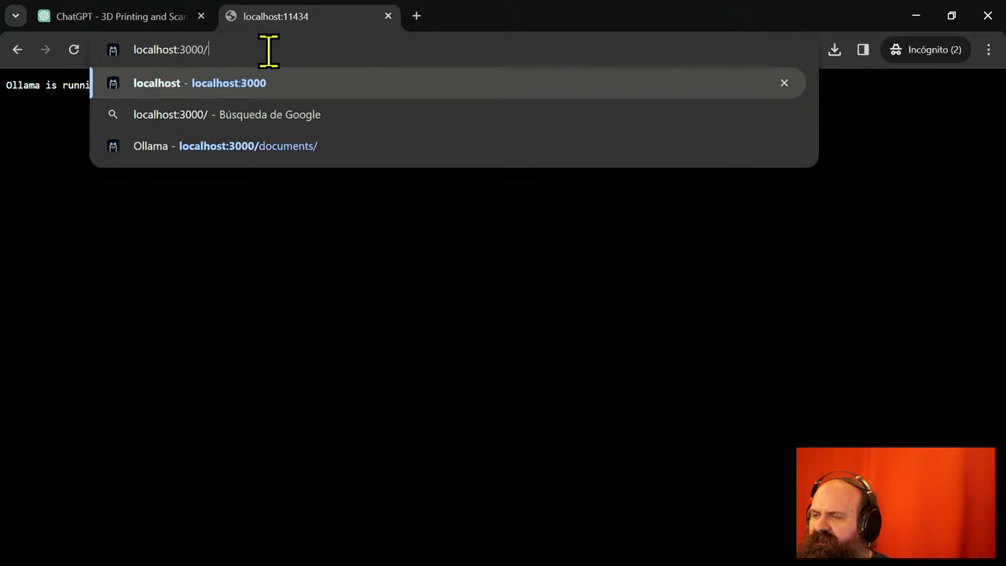
key(Return)
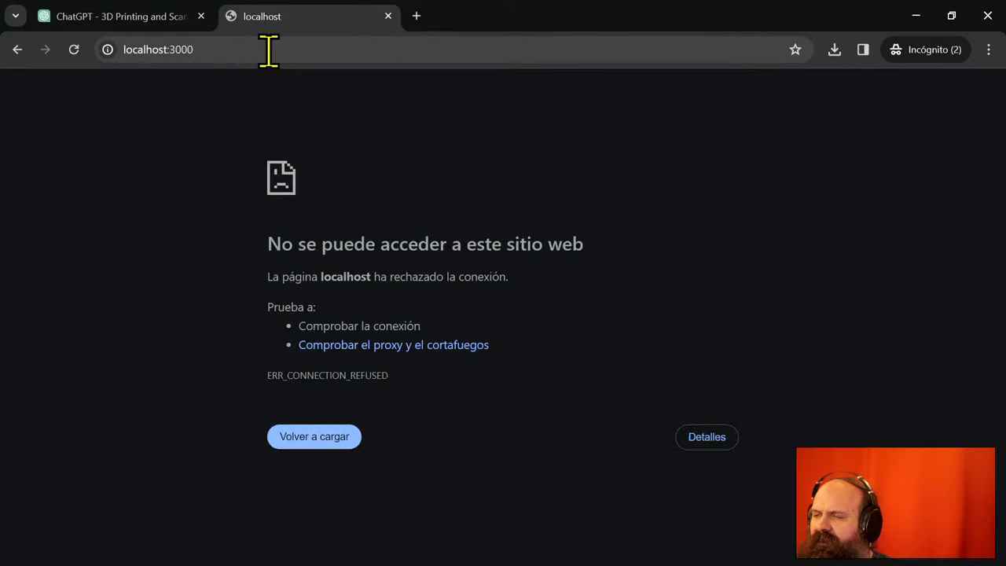
- Reload localhost:3000, which refuses the connection, and minimize Chrome
key(F5)
click(268, 50)
click(268, 49)
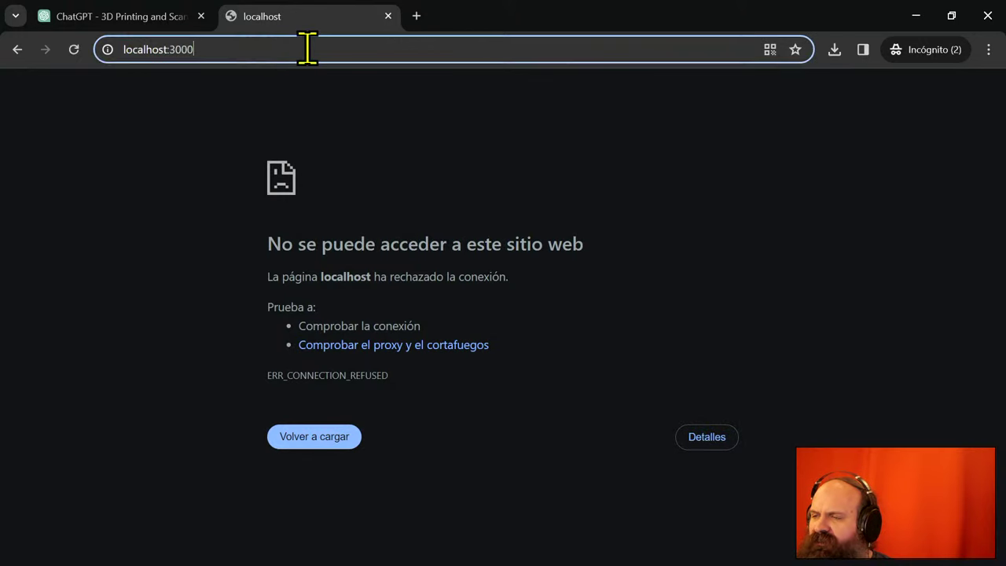
click(915, 14)
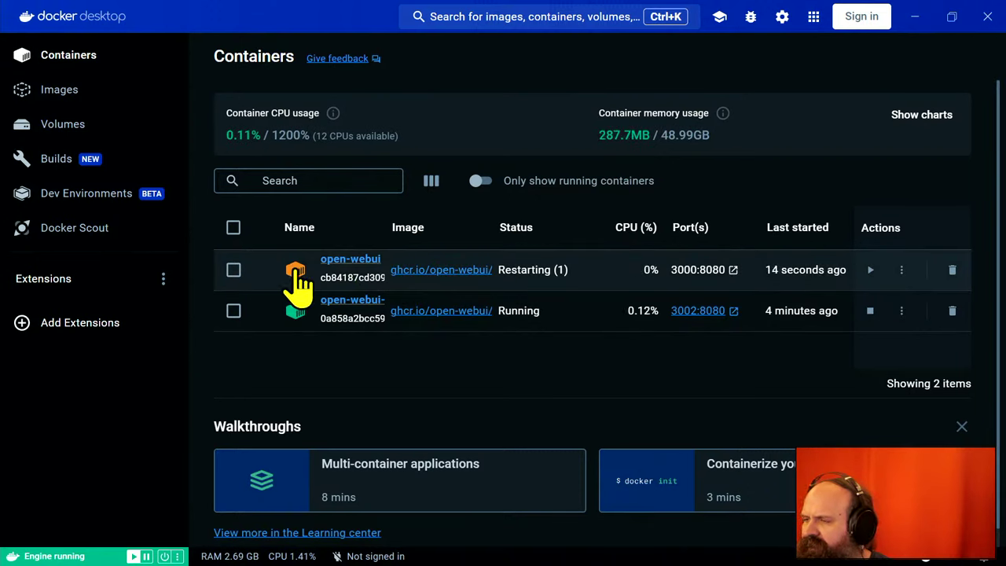
- Select the restarting open-webui container on 3000:8080 and start it again
click(298, 283)
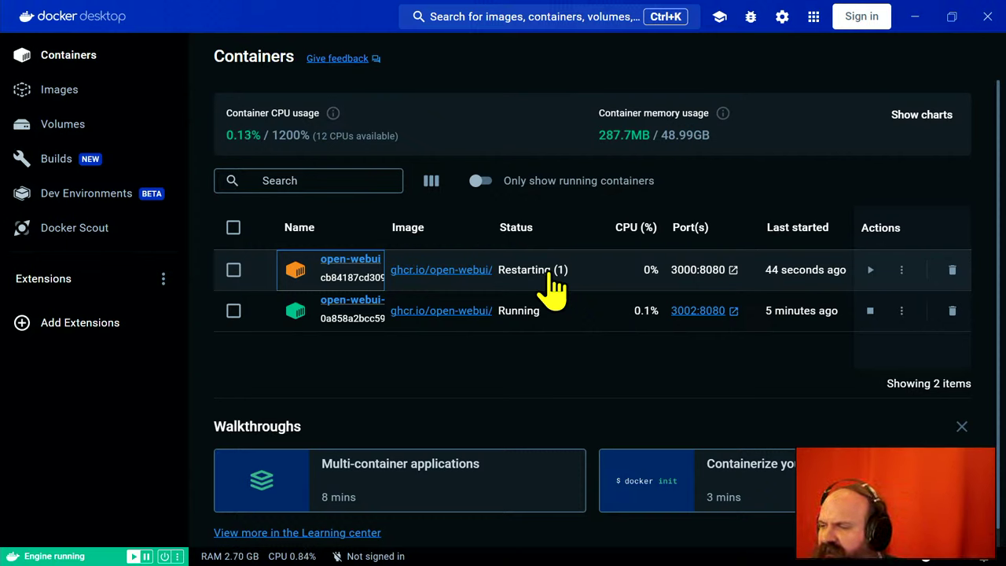
click(871, 270)
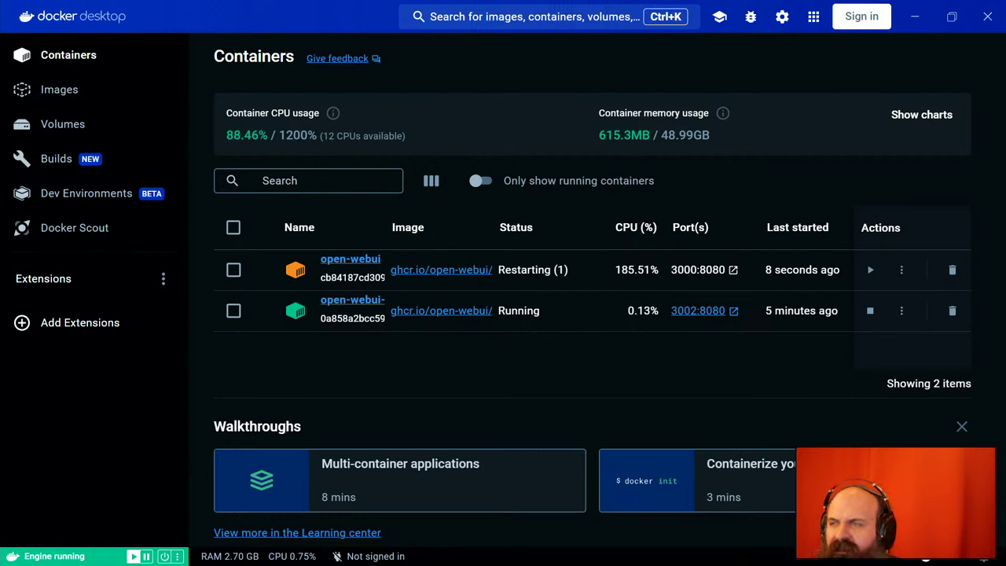
- Minimize Docker Desktop, reload localhost:3000 (still refused) and close that tab
click(915, 18)
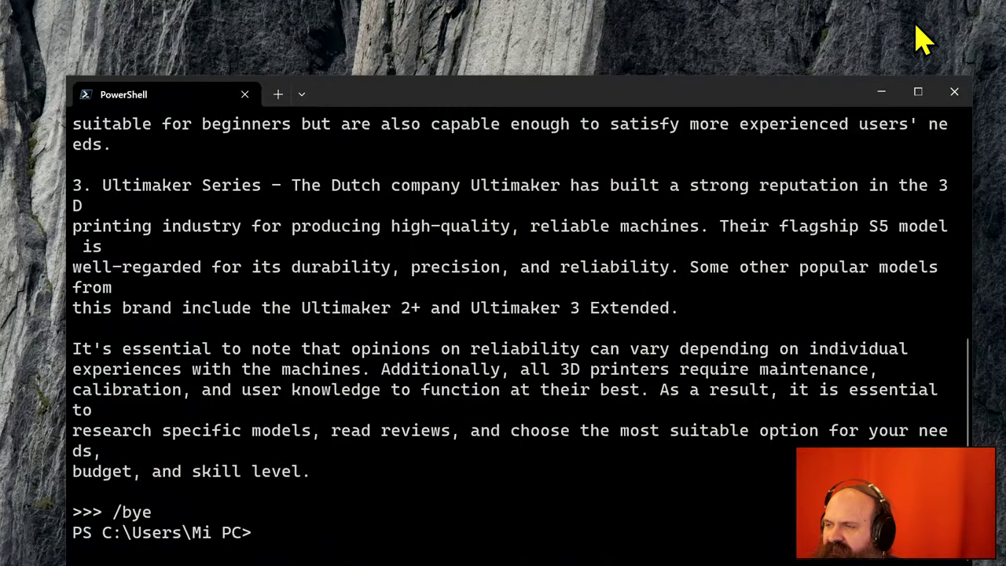
drag(601, 96, 606, 47)
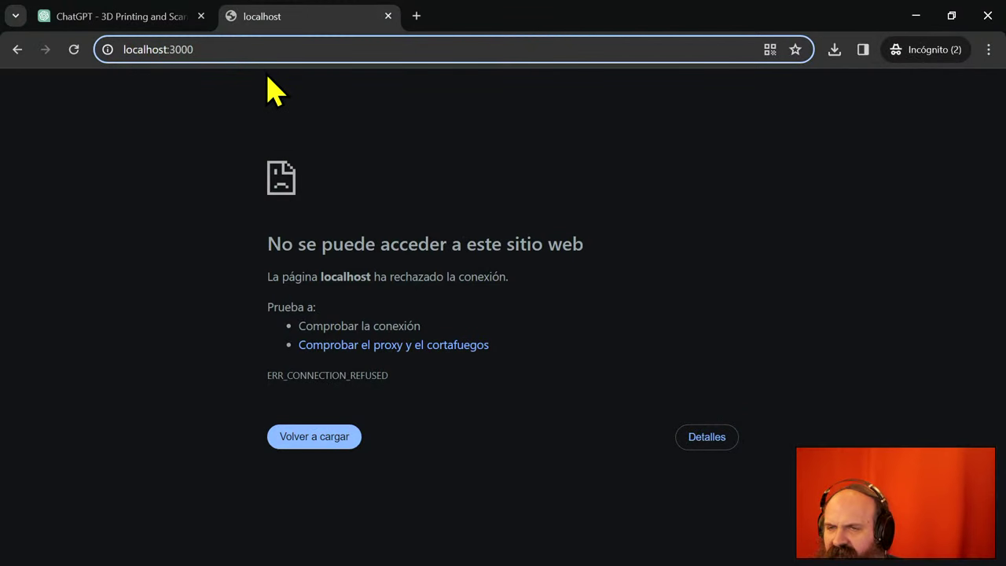
key(Return)
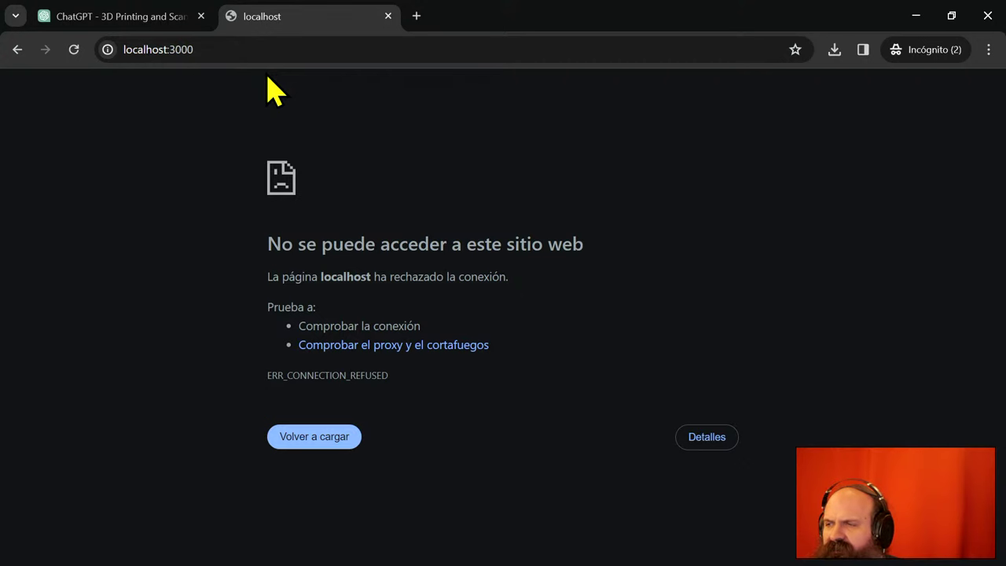
click(388, 16)
- Run the autosuggested 'docker' Watchtower --run-once command for open-webui in PowerShell
click(914, 17)
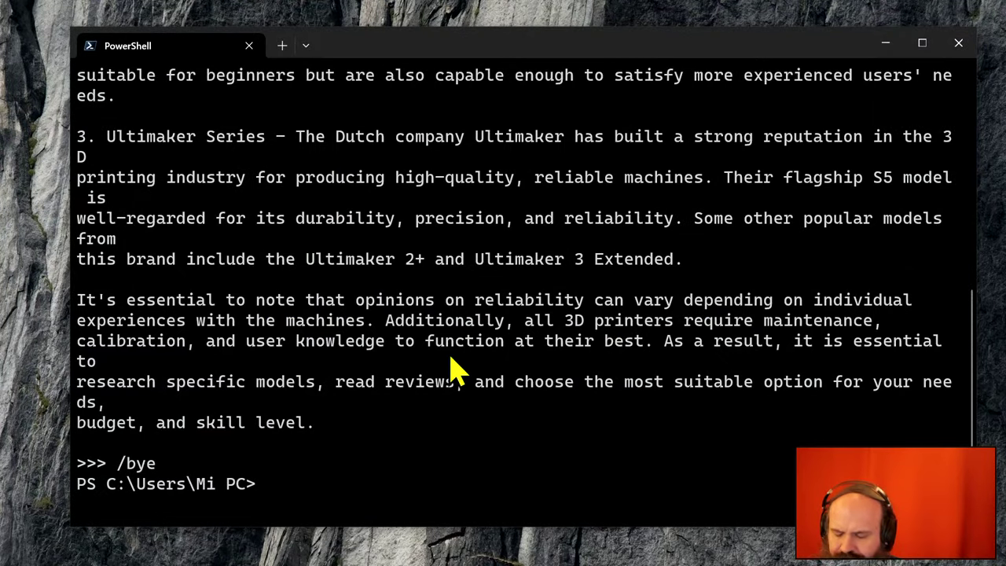
text(dor)
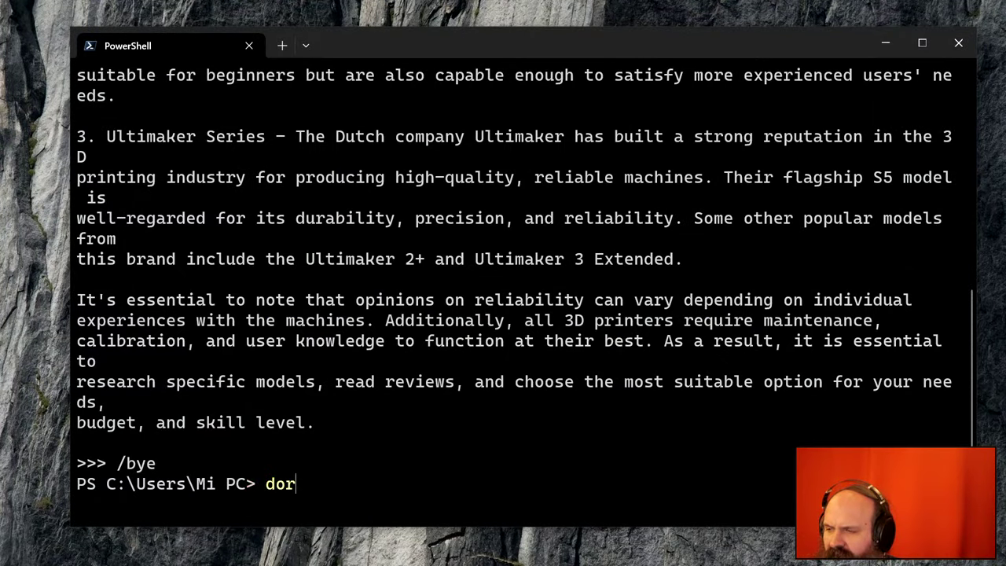
key(BackSpace)
text(cker)
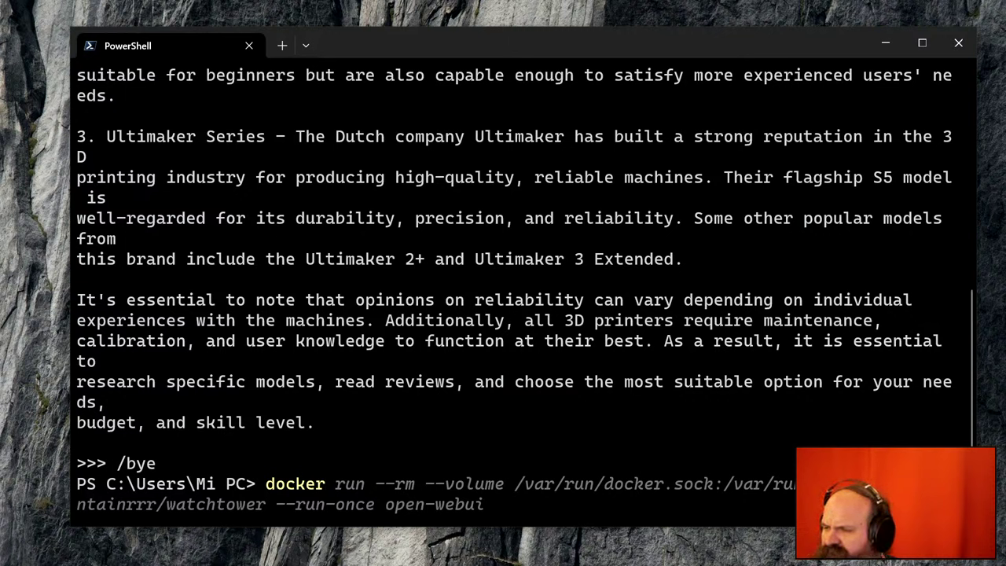
key(Right)
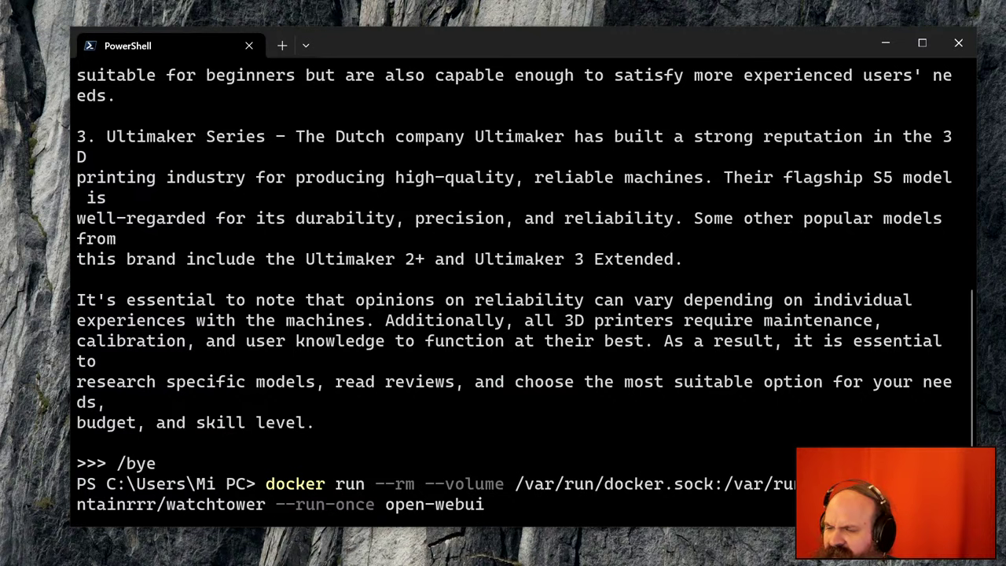
key(Return)
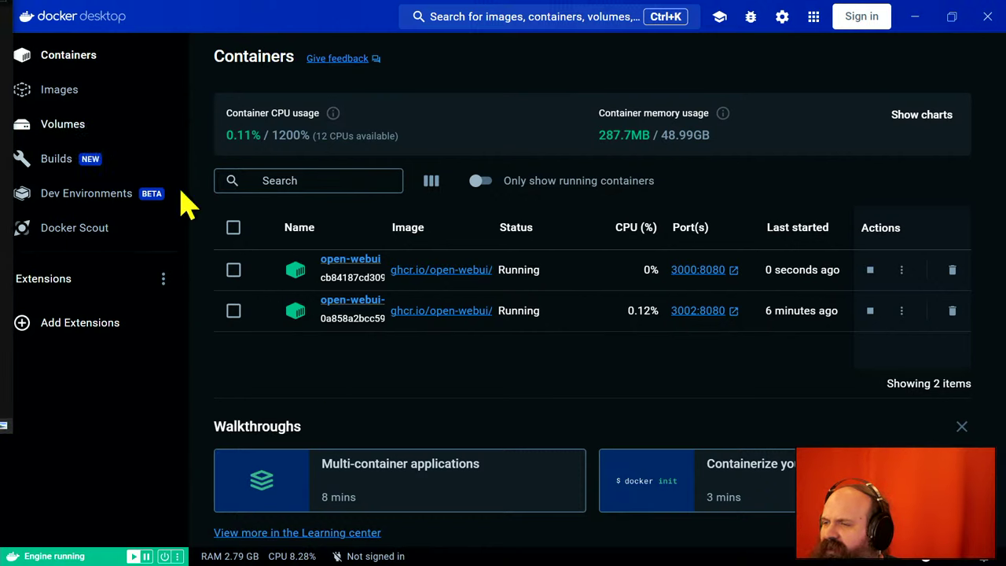
- Delete the open-webui container on 3000:8080 forever, then minimize Docker Desktop
click(953, 270)
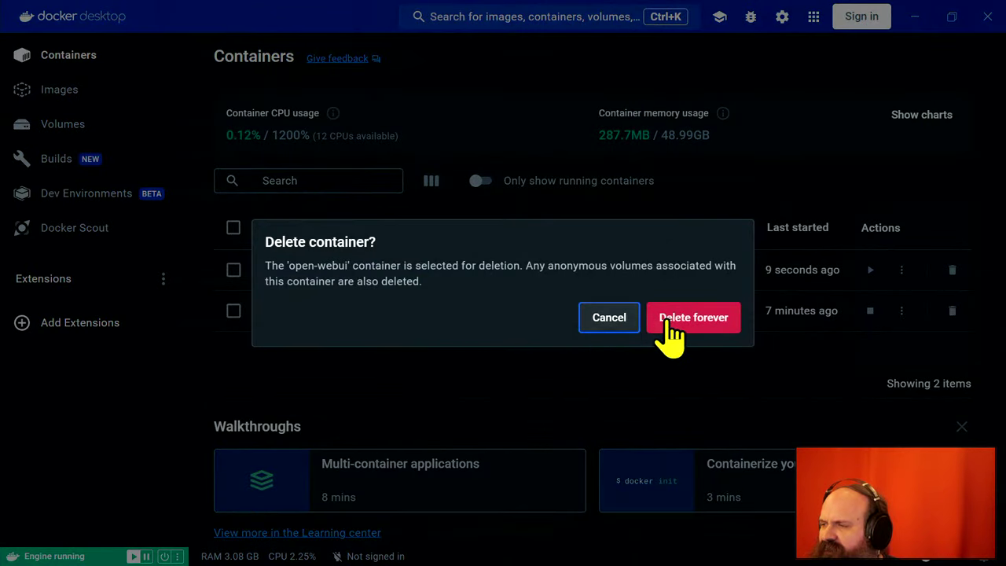
click(702, 318)
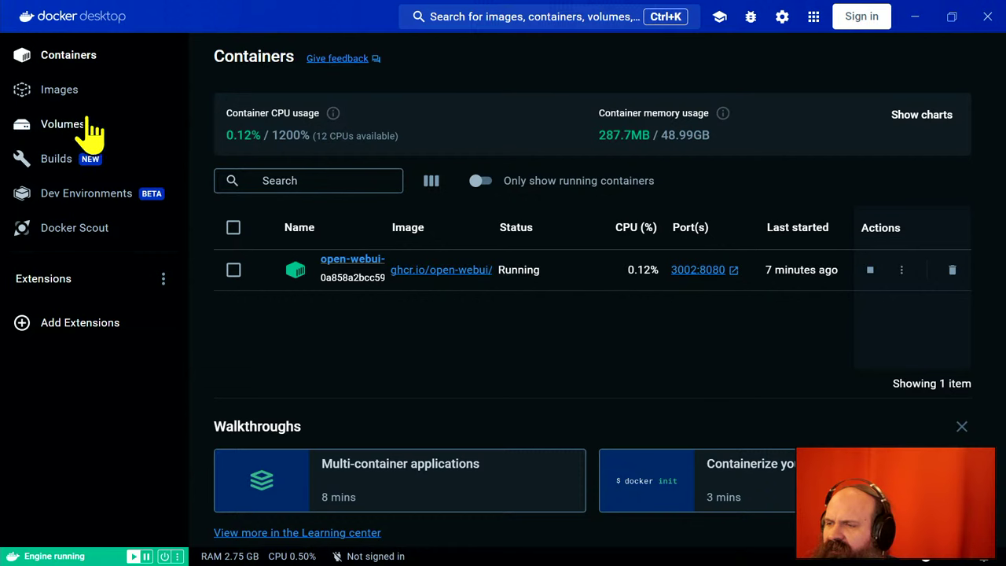
click(914, 18)
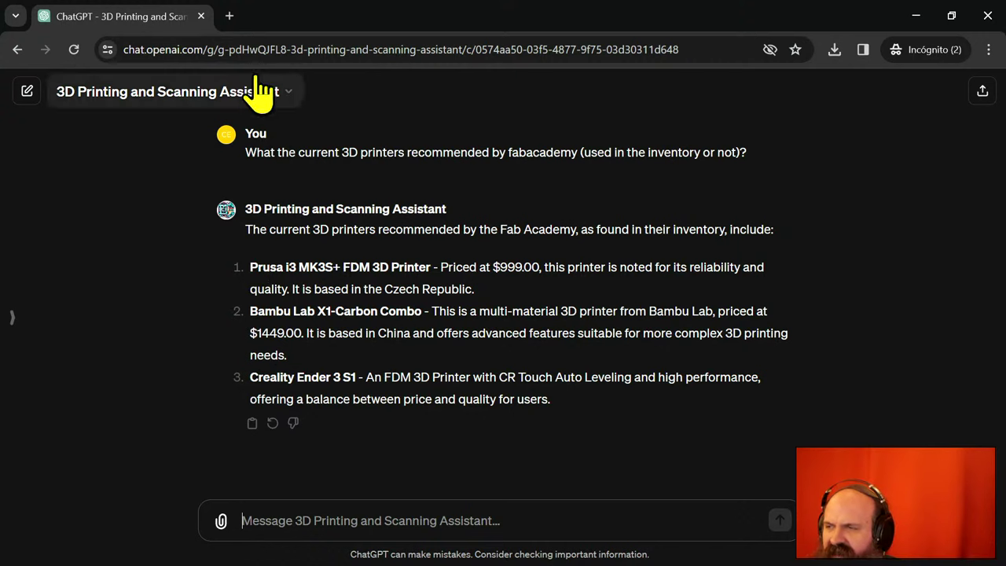
- Open a new Incognito tab and enter 'open webui' in its address bar
click(229, 16)
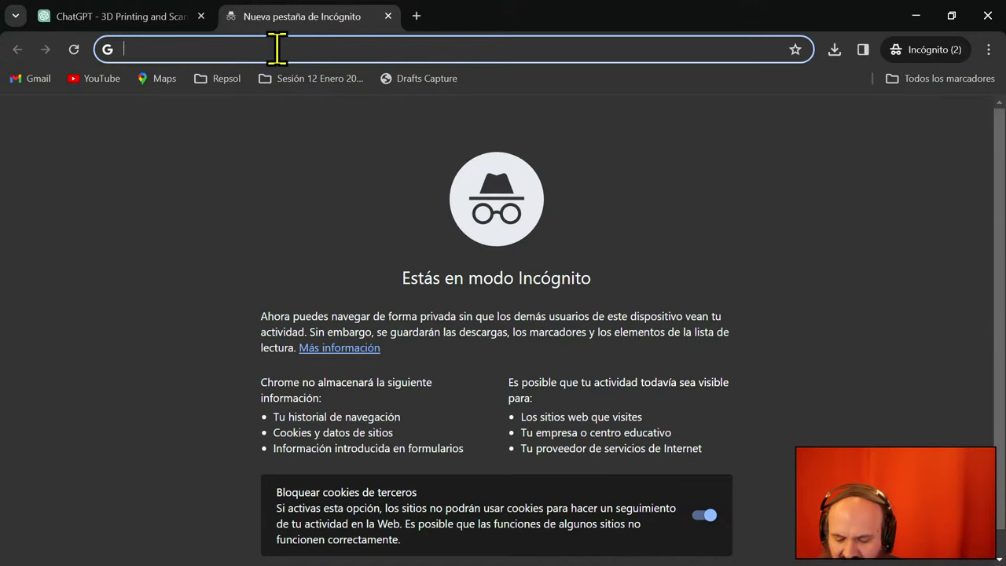
text(open webui)
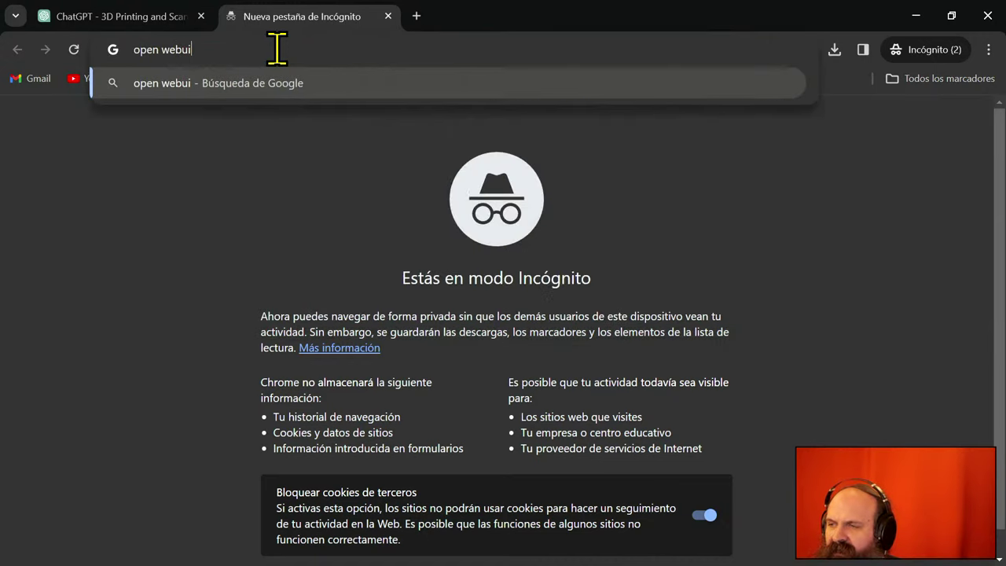
- Search Google for 'open webui', open the GitHub repository and scroll to the Docker quick-start commands
key(Return)
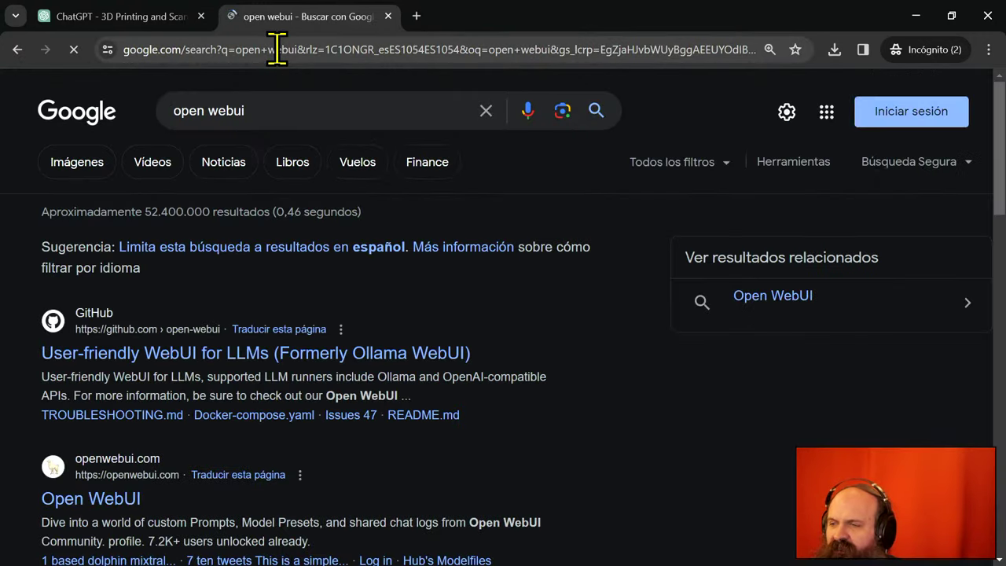
click(238, 369)
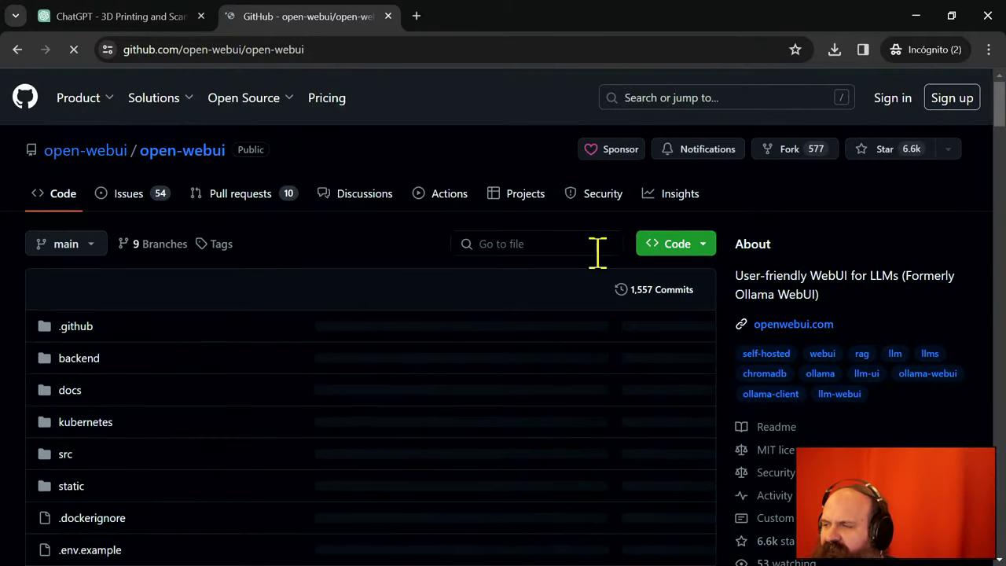
scroll(393, 326, down, 20)
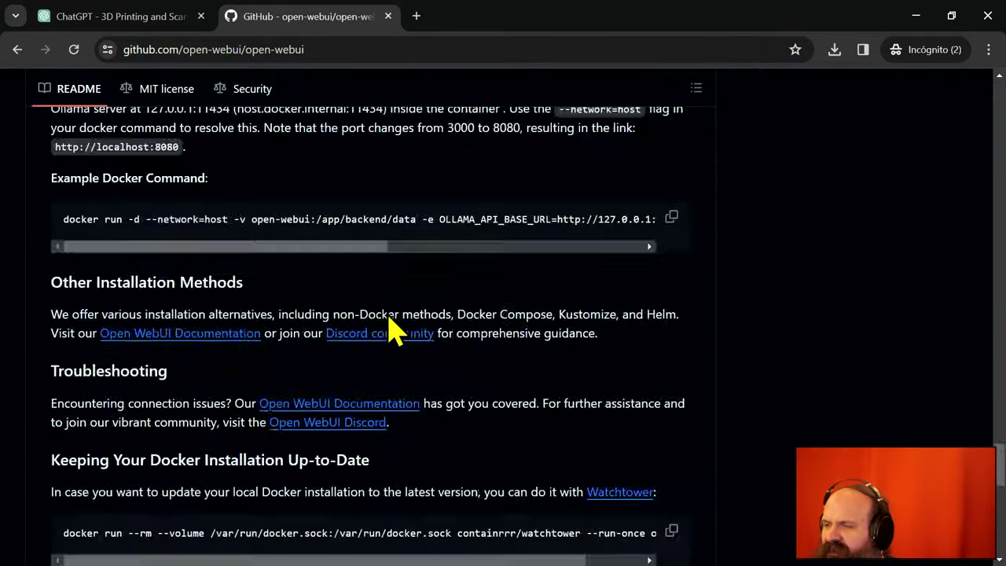
scroll(393, 327, down, 5)
scroll(386, 307, up, 4)
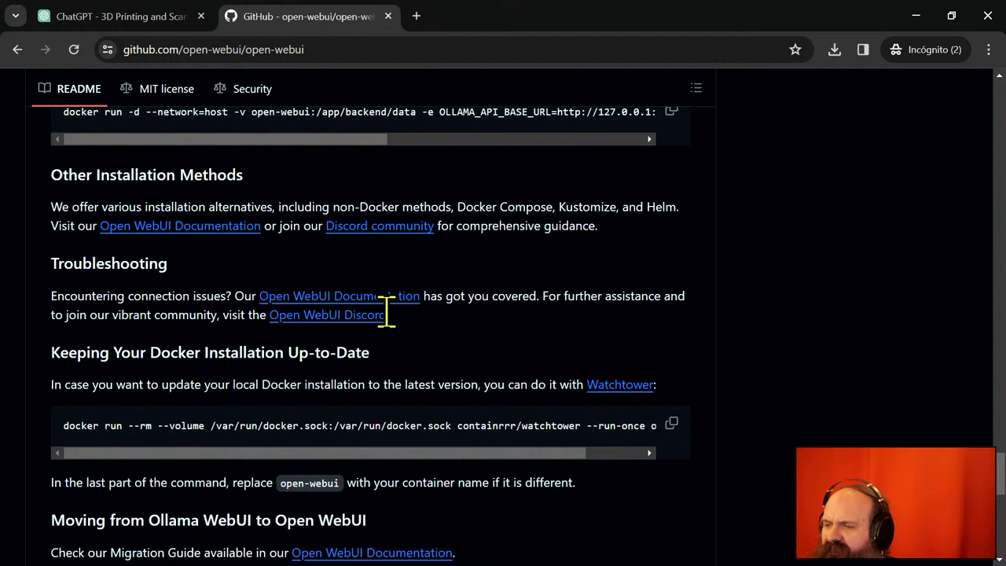
scroll(386, 307, up, 8)
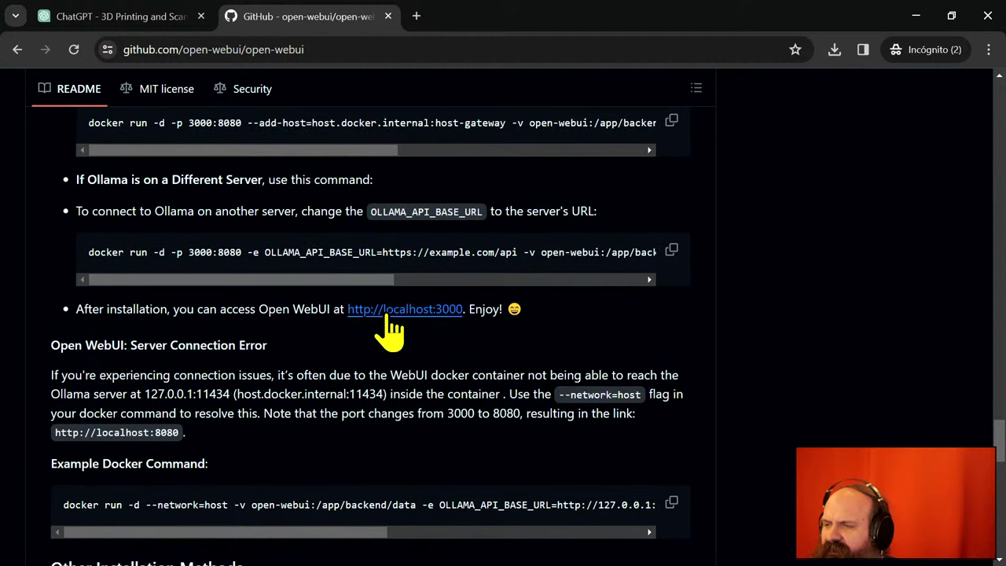
scroll(391, 330, up, 1)
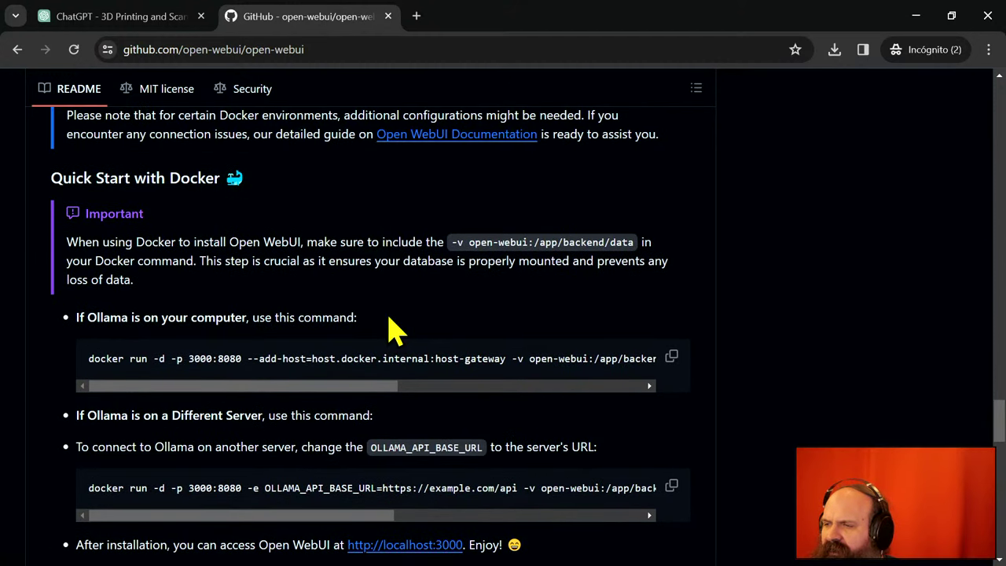
scroll(393, 326, down, 3)
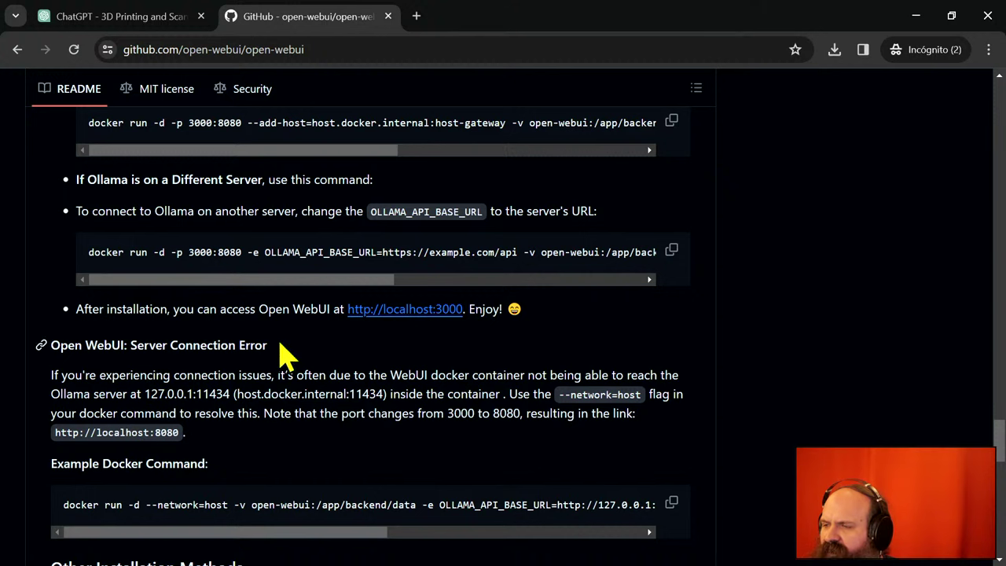
scroll(322, 249, up, 2)
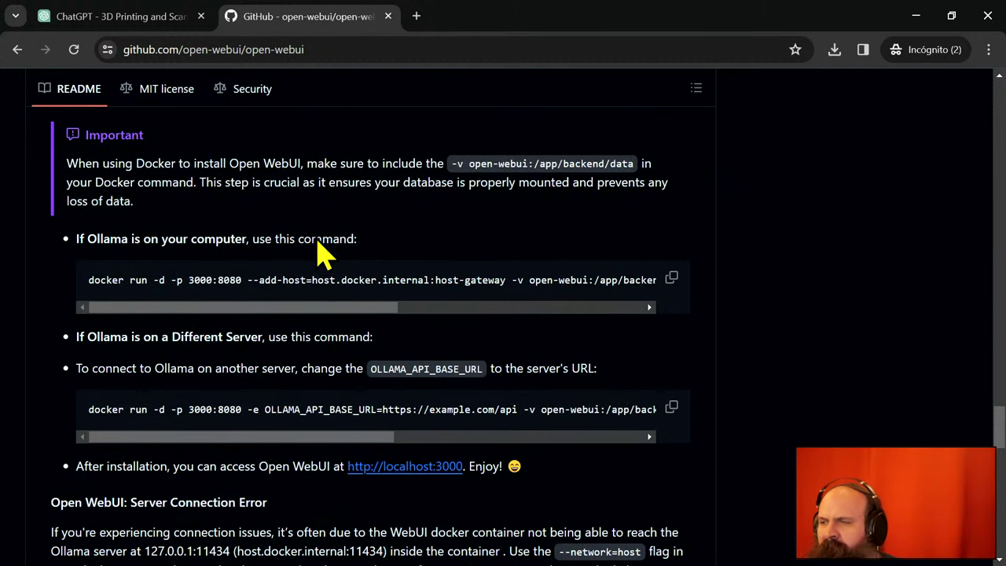
- Copy the Docker command for Ollama on the same computer and run it in PowerShell
click(671, 280)
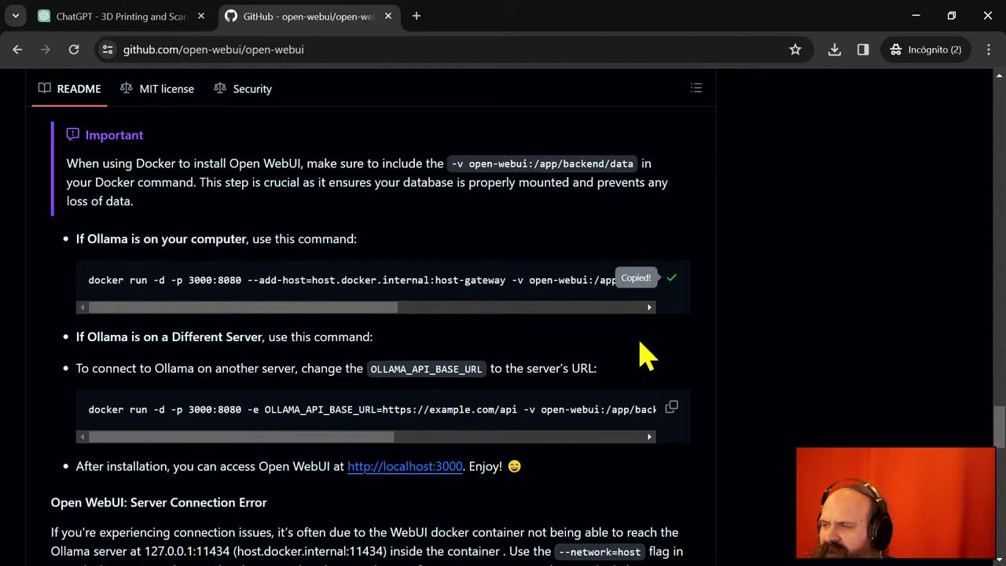
click(916, 16)
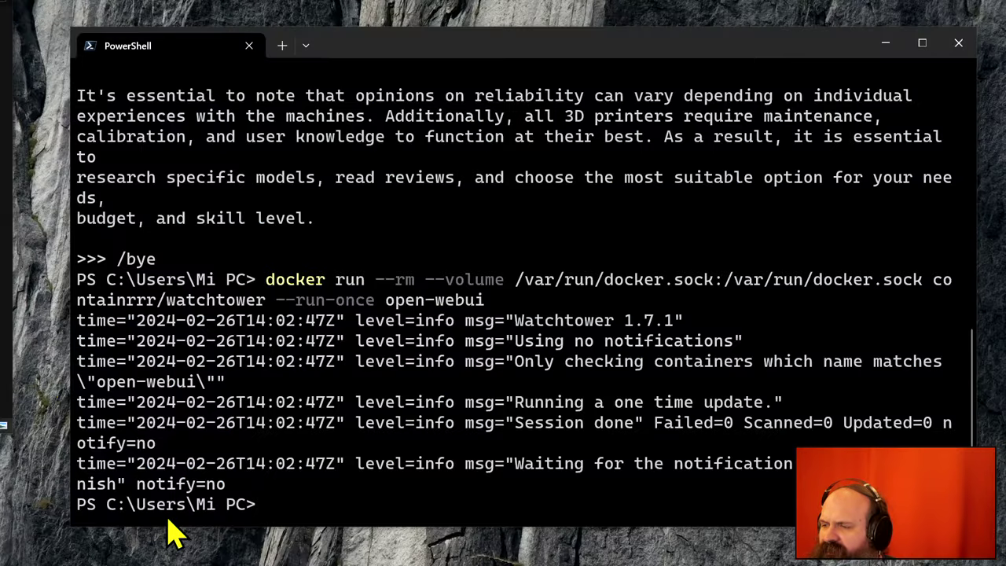
right_click(316, 512)
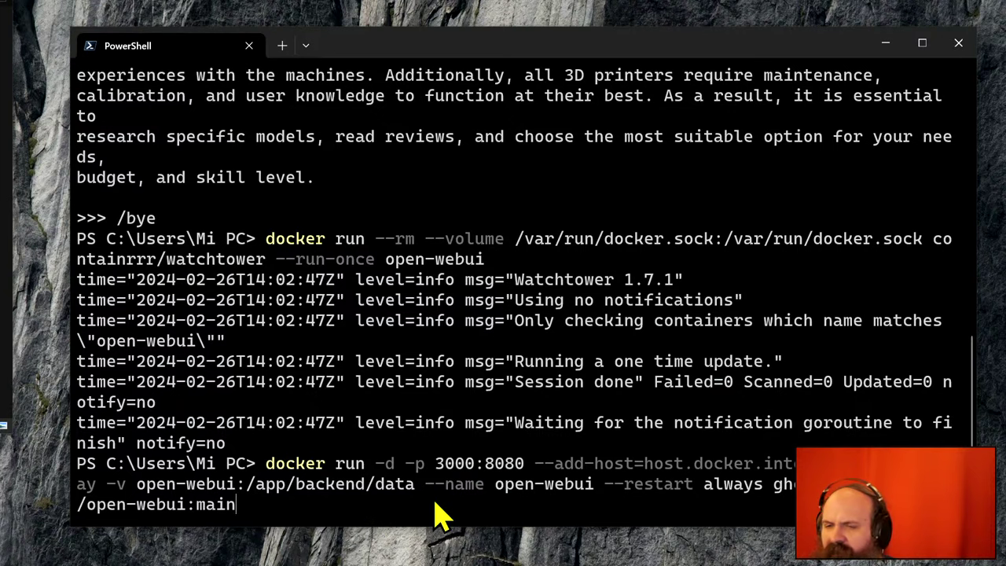
key(Return)
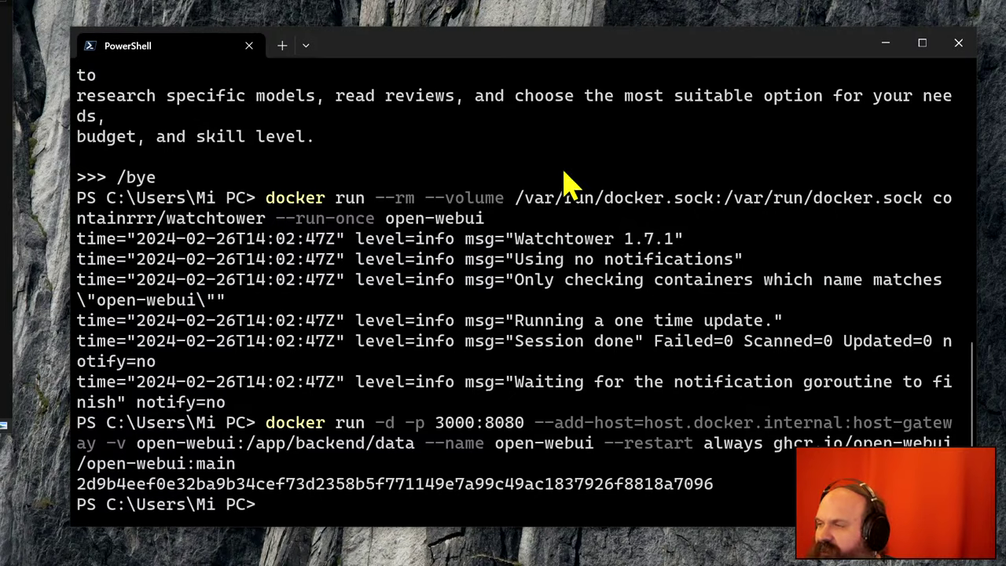
- Minimize and restore PowerShell, then drag the localhost:3000 browser window over it
click(886, 44)
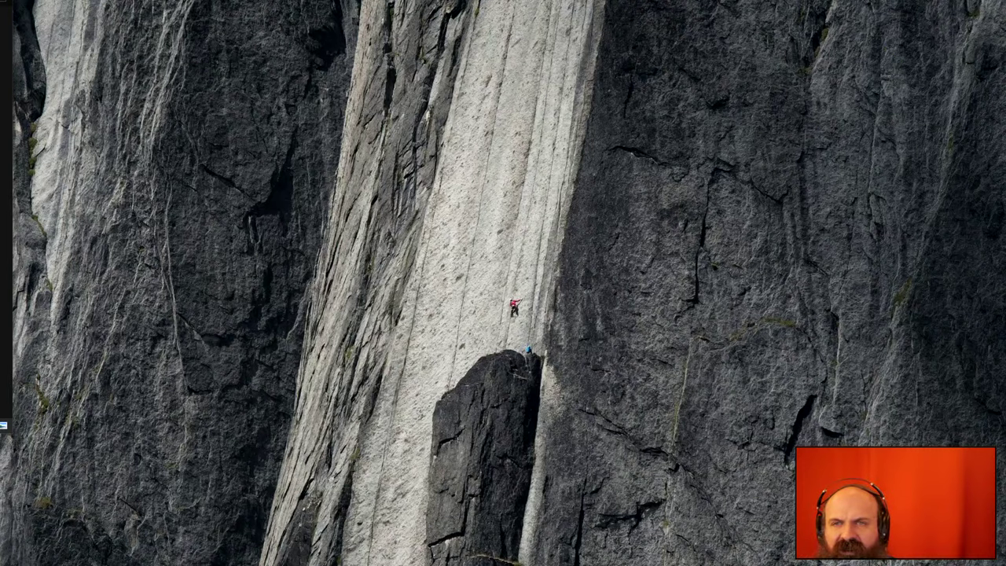
key(alt+Tab)
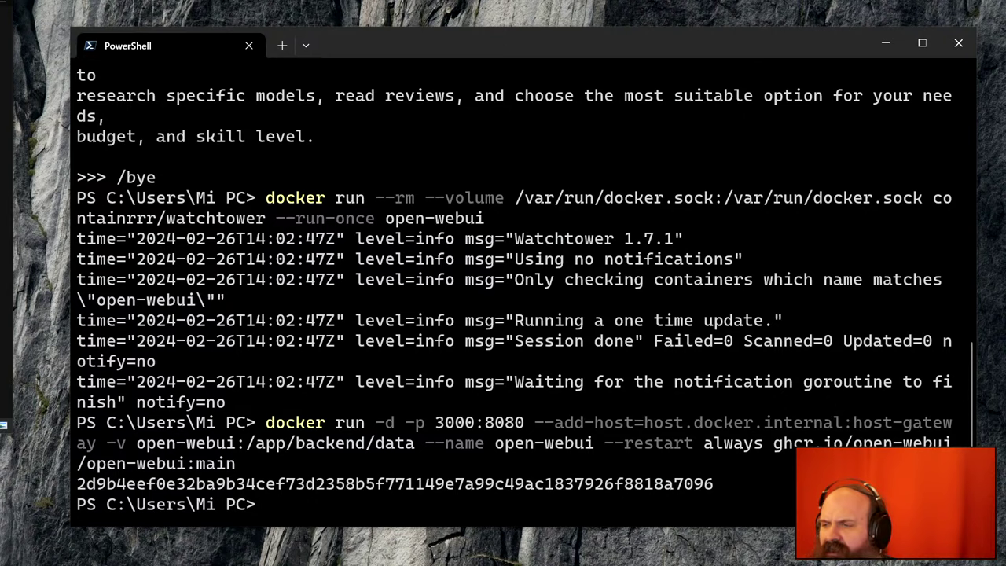
drag(0, 315, 358, 35)
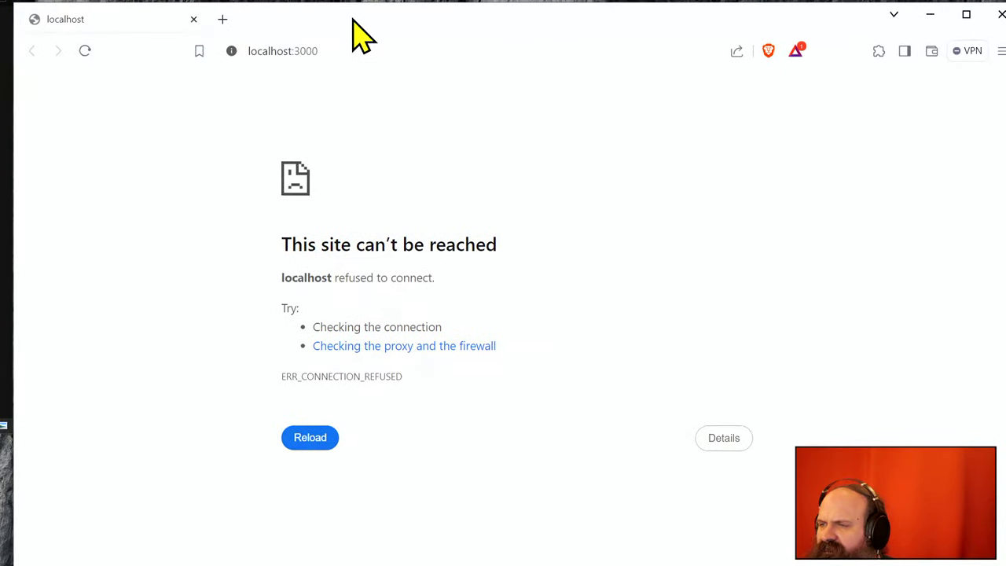
- Reload localhost:3000 in Brave, then minimize it and switch to Docker Desktop's container list
click(350, 51)
key(Return)
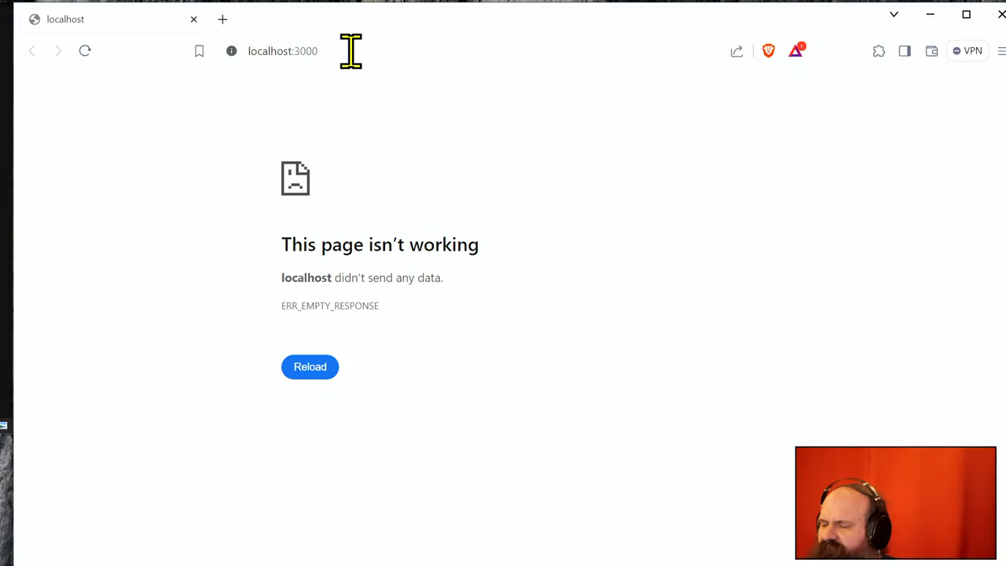
click(350, 51)
click(351, 51)
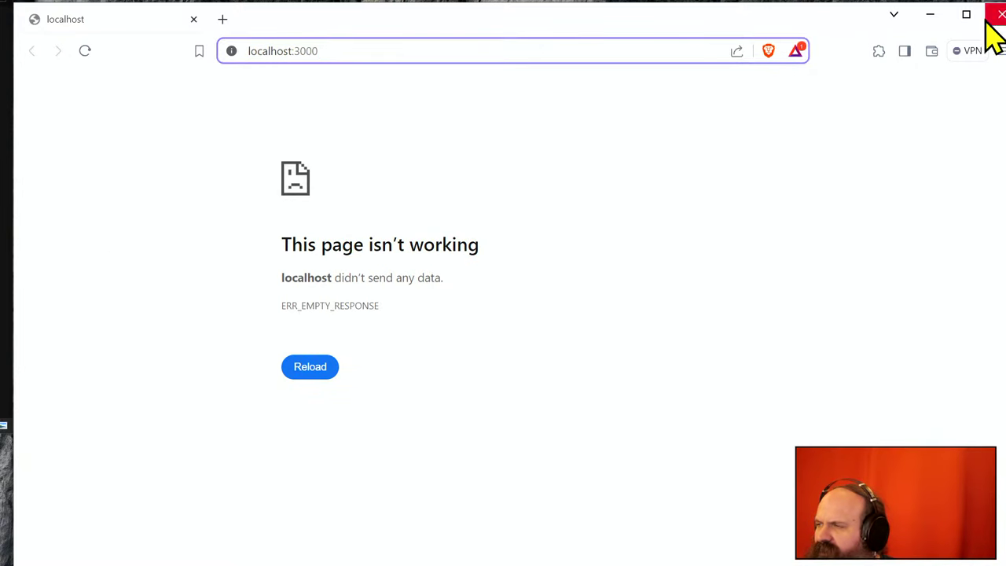
click(932, 16)
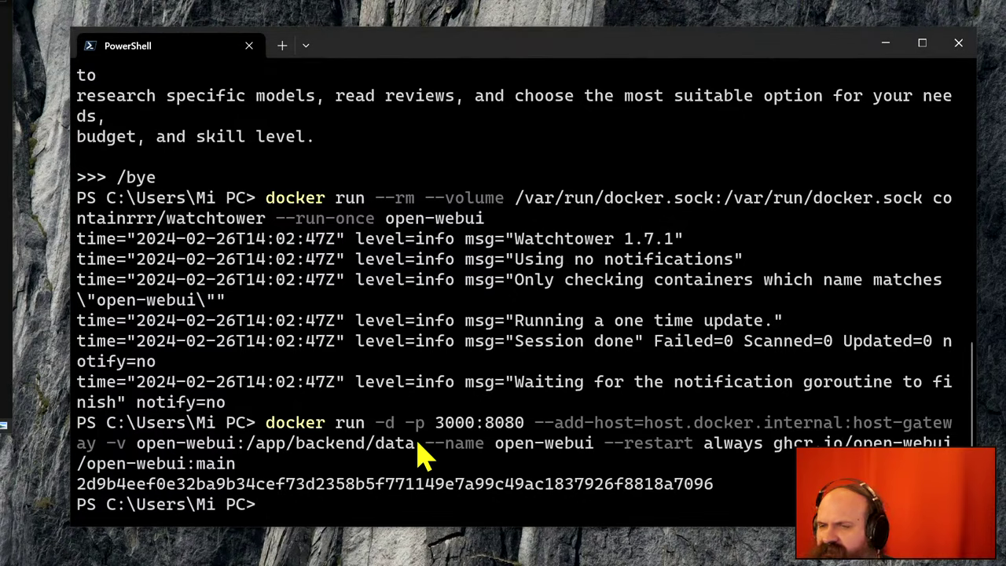
key(alt+Tab)
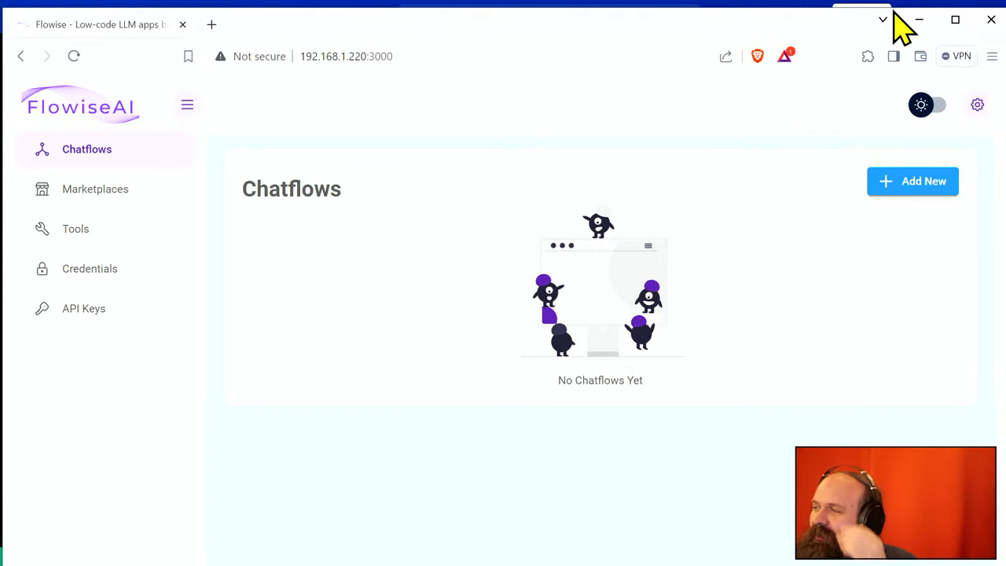
- Bring Docker Desktop forward and check the actions menu of the first open-webui container
click(918, 21)
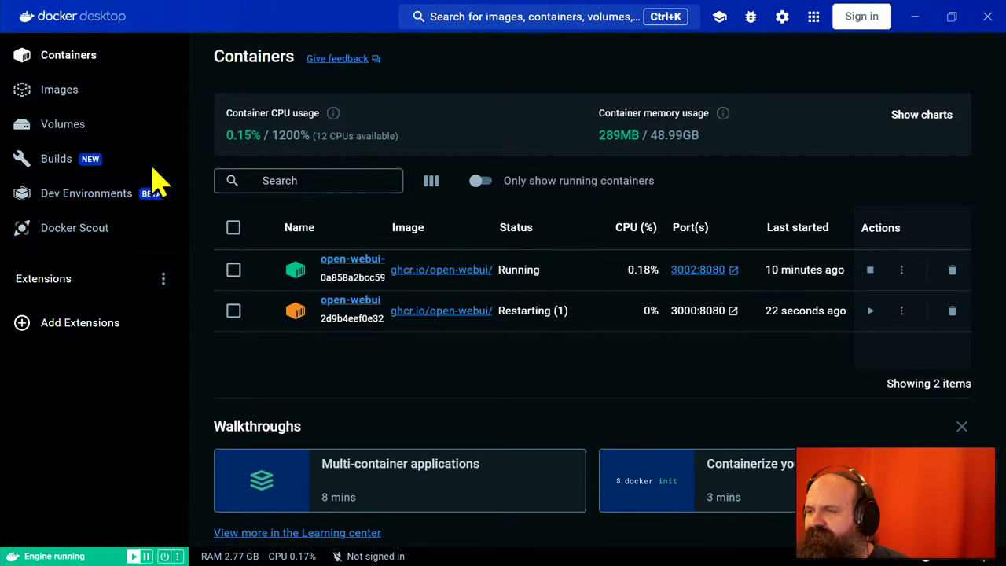
click(902, 269)
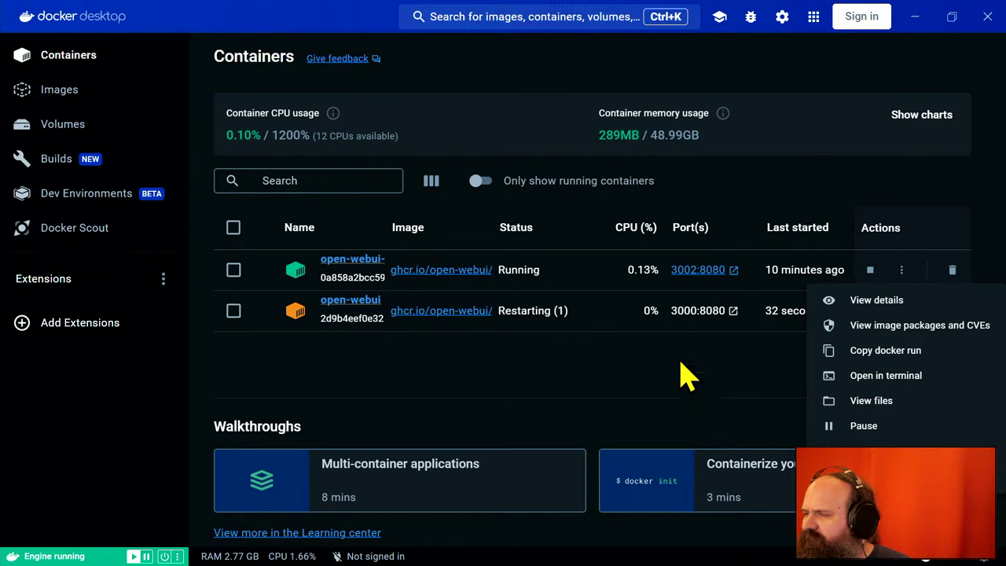
click(582, 326)
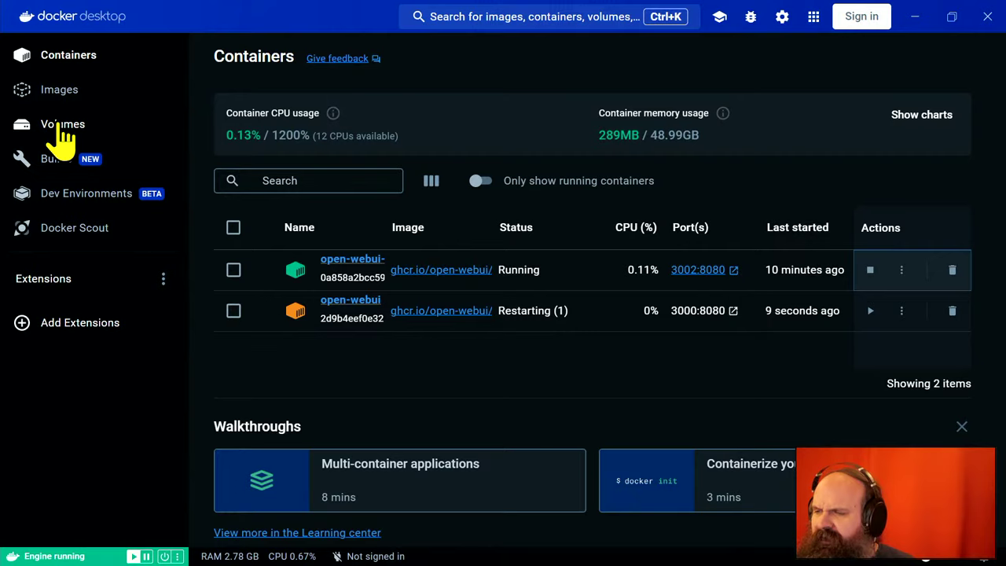
- Check which container uses the open-webui-remote volume
click(63, 133)
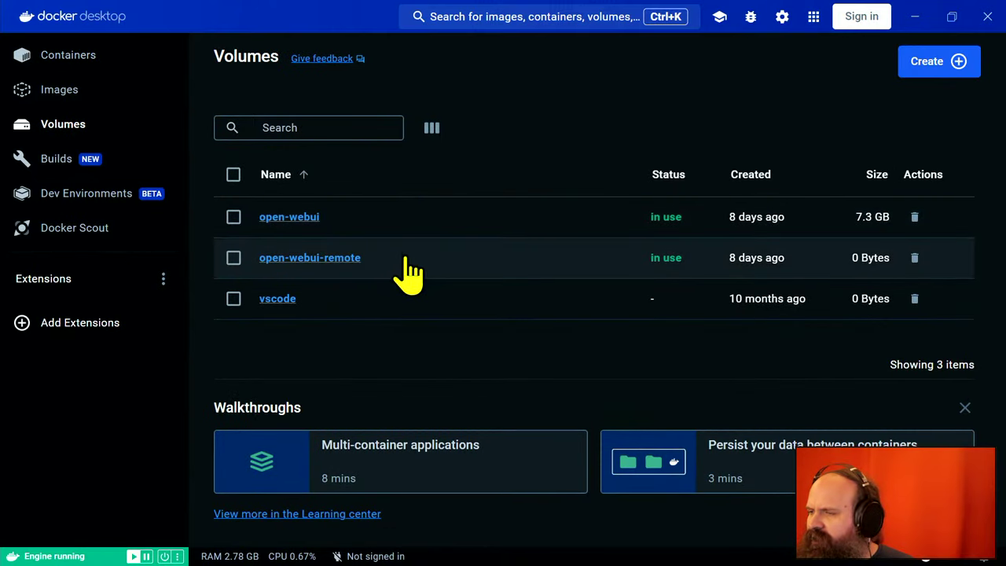
click(344, 265)
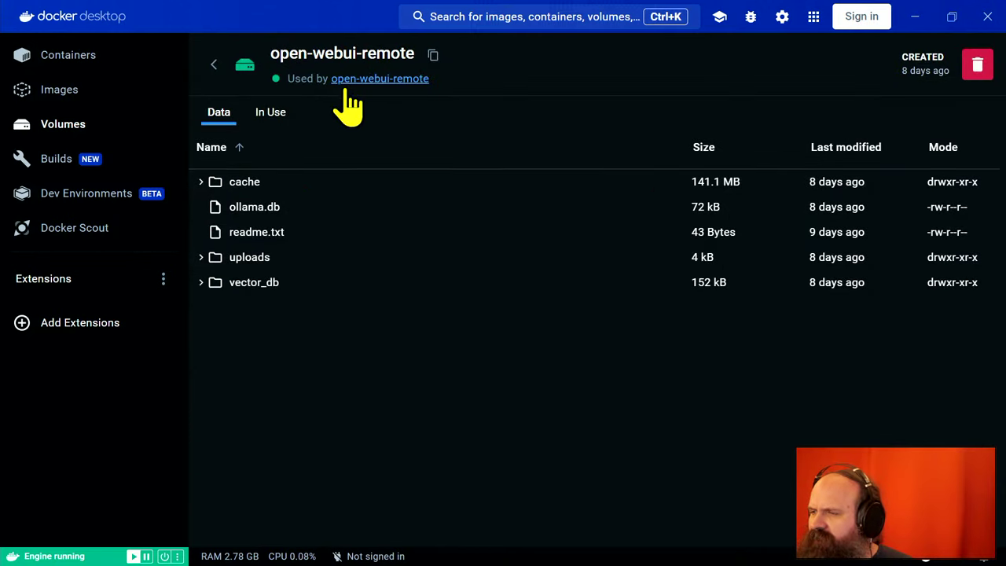
click(276, 115)
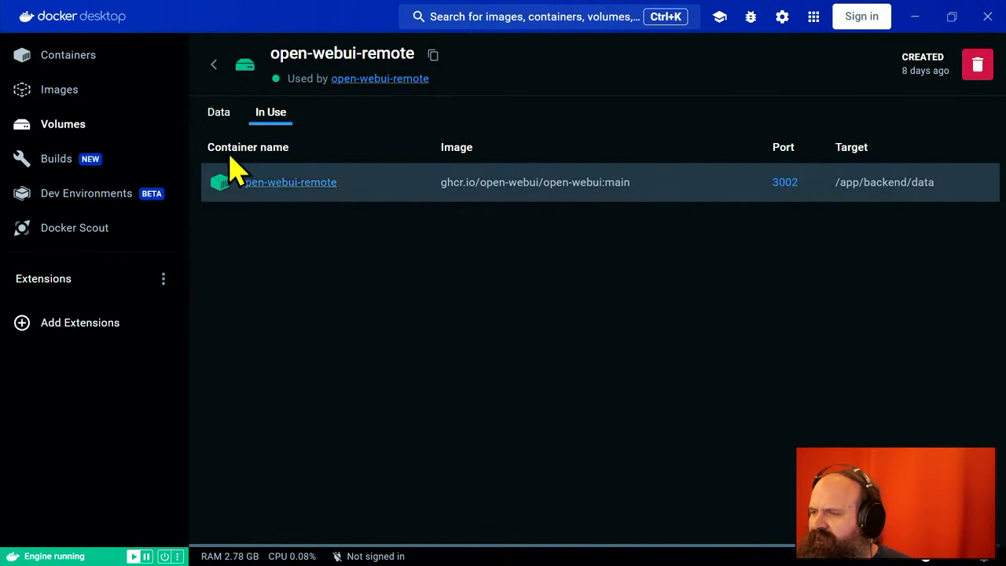
- Go back to the Containers list, with localhost:3002 loading in Brave
click(71, 57)
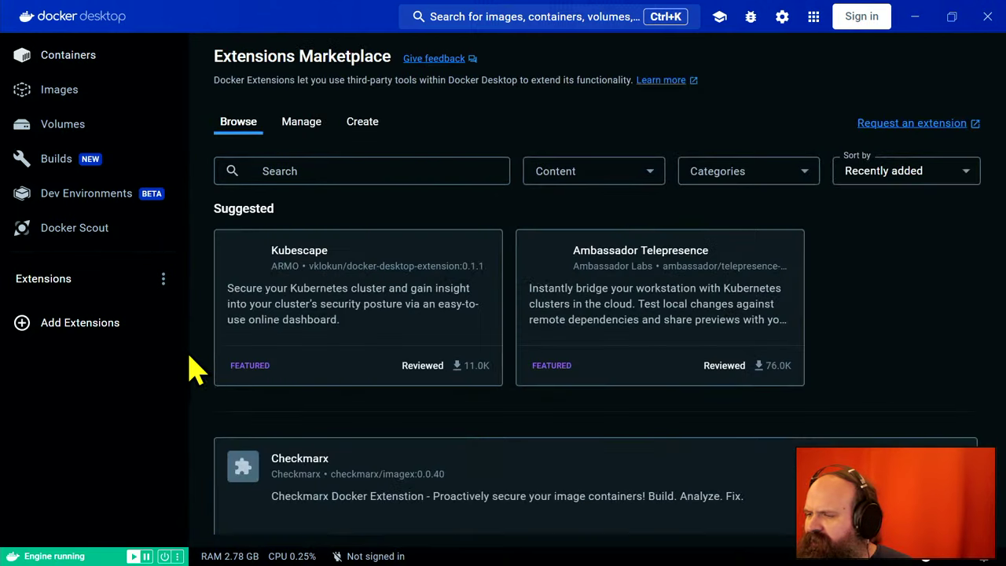
drag(194, 366, 40, 348)
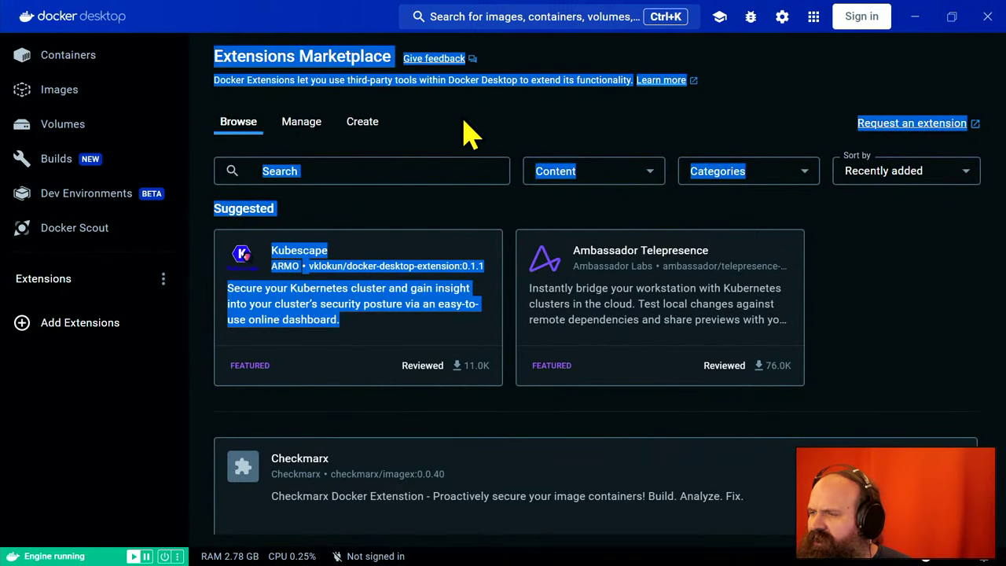
click(75, 64)
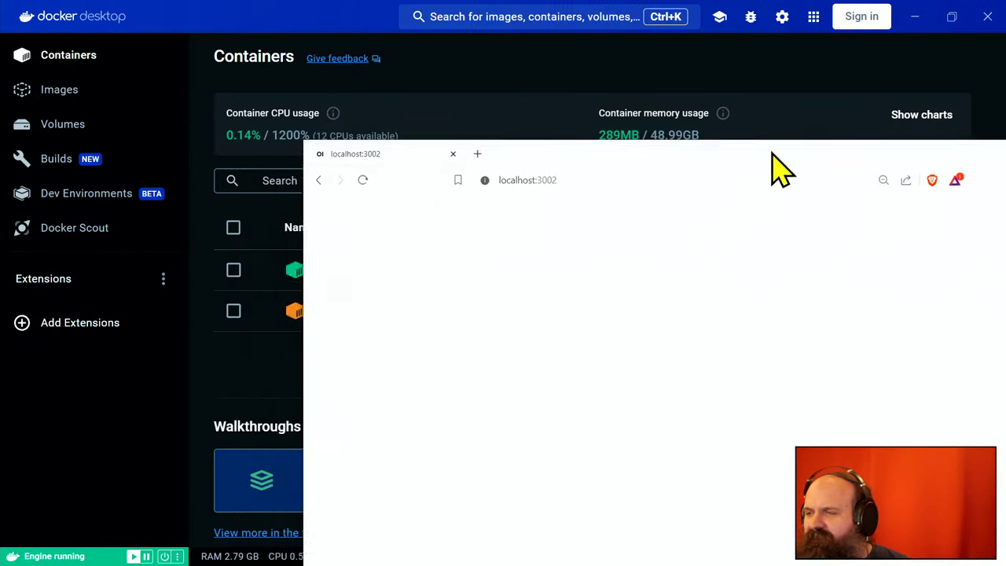
- In Open WebUI at localhost:3002, list the local models: mistral, neural-chat, openhermes, solar and zephyr
drag(771, 151, 551, 35)
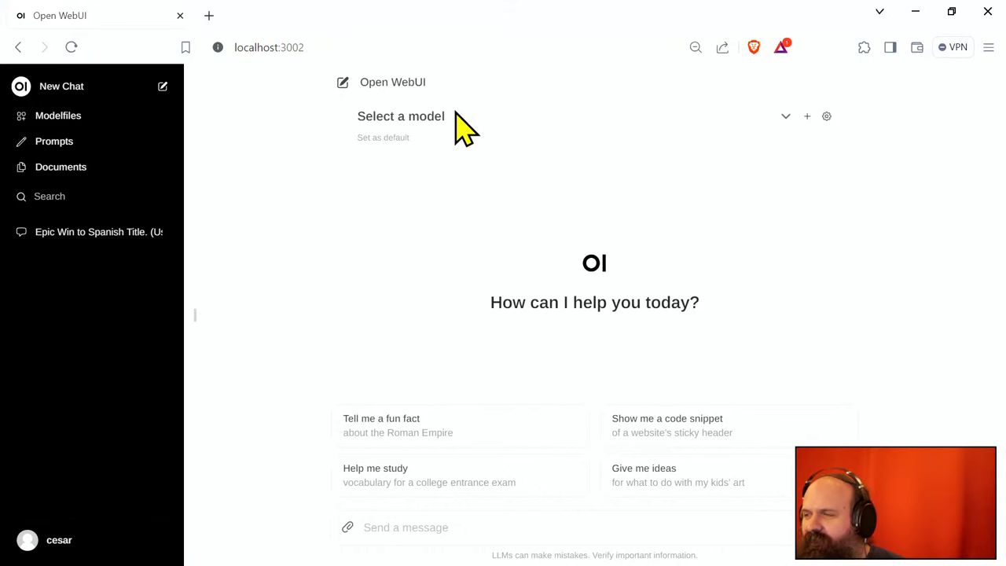
click(436, 120)
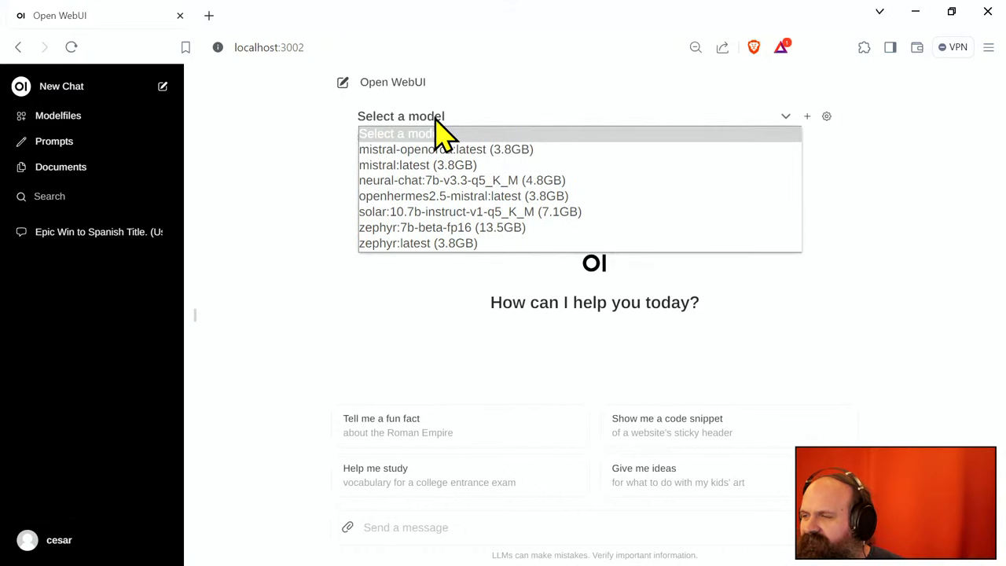
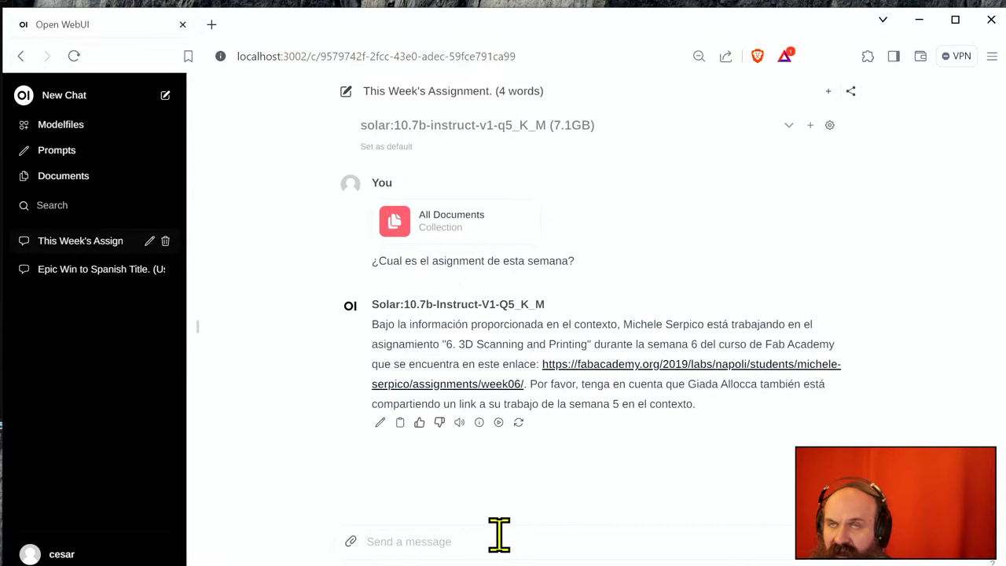
- Send '¿Cual es el assignment de esta semana?' with only #3d4 attached, then select the question text
text(#)
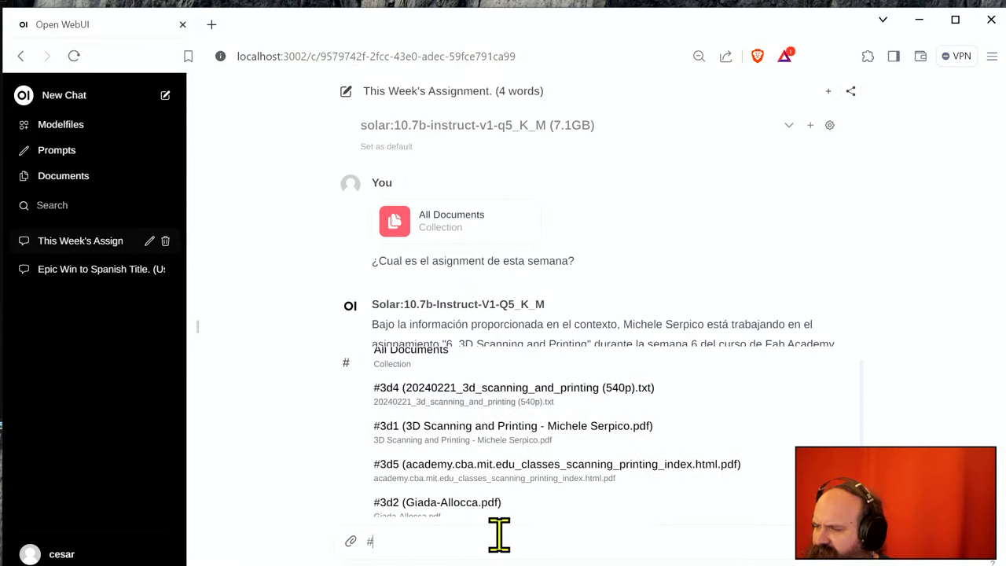
key(Return)
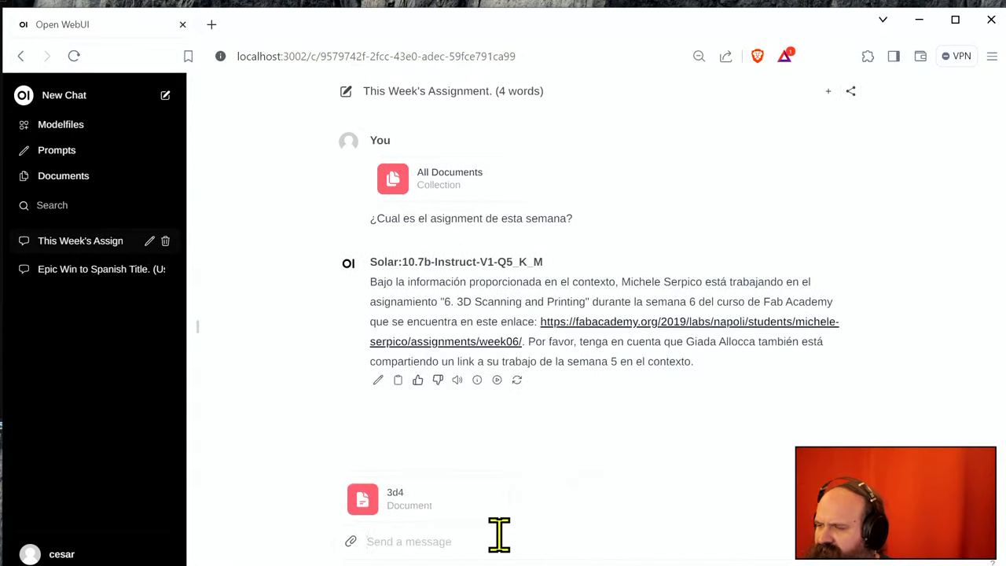
text(¿Cual es e)
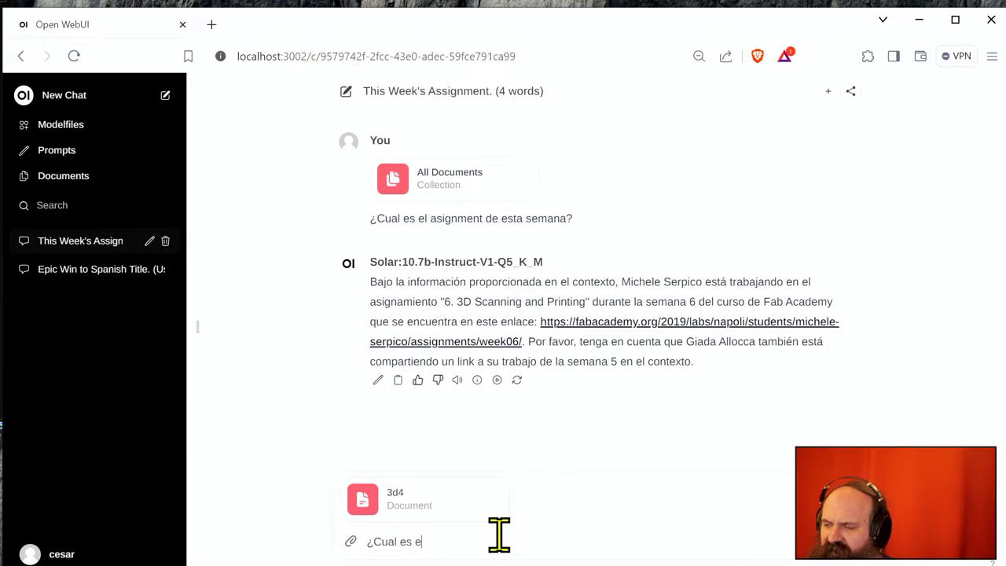
text(s)
key(BackSpace)
text(l a)
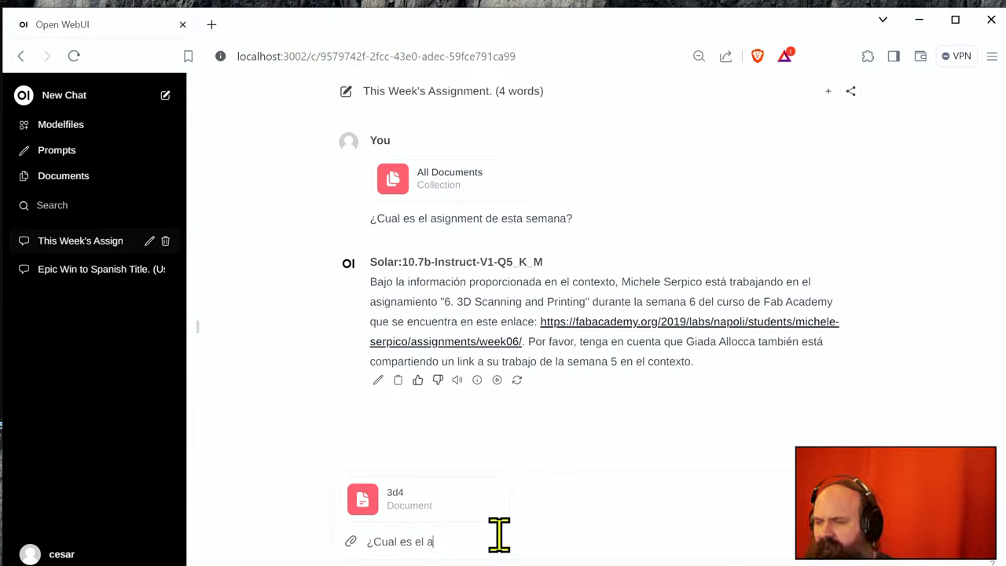
text(ssignment de est)
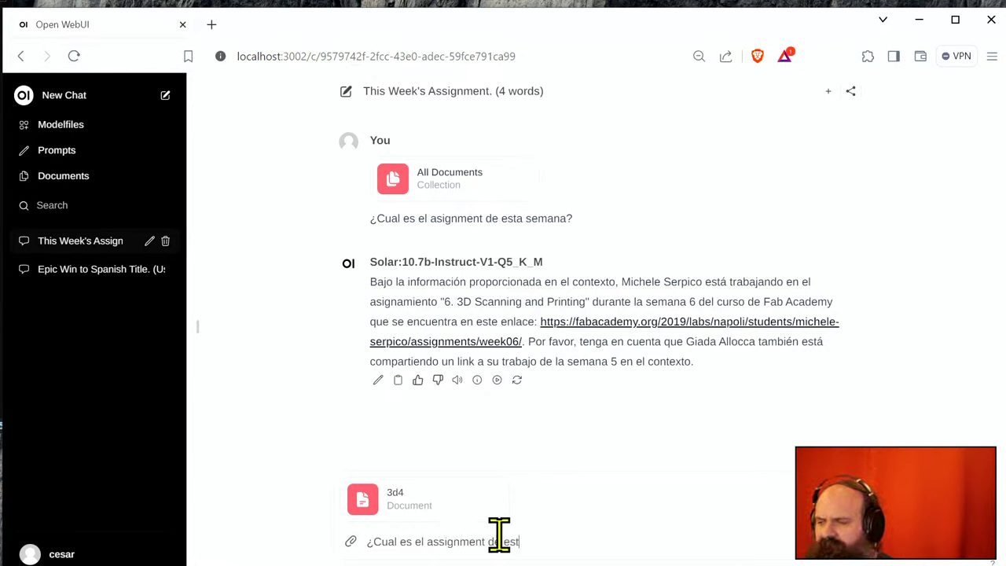
text(a semana?)
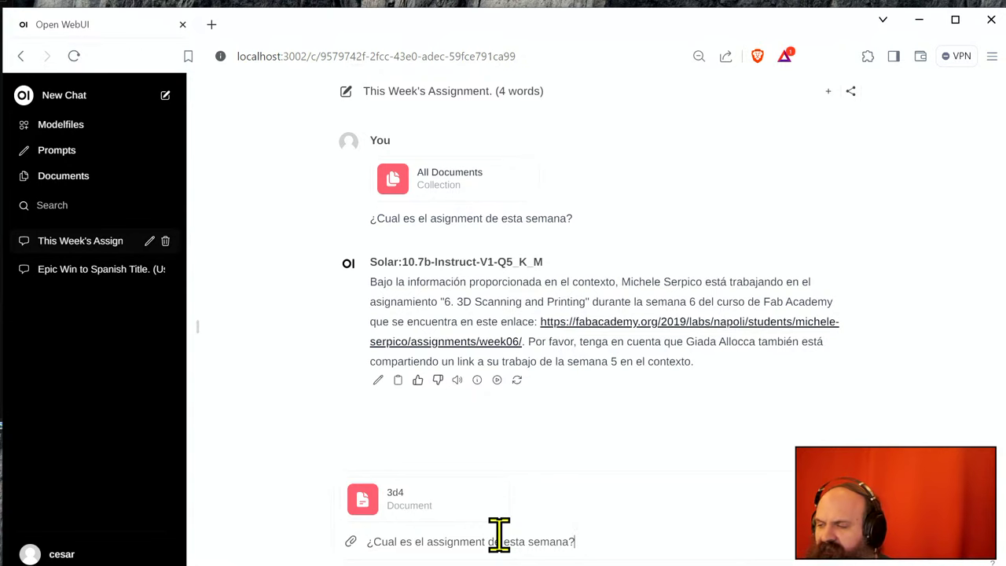
key(Return)
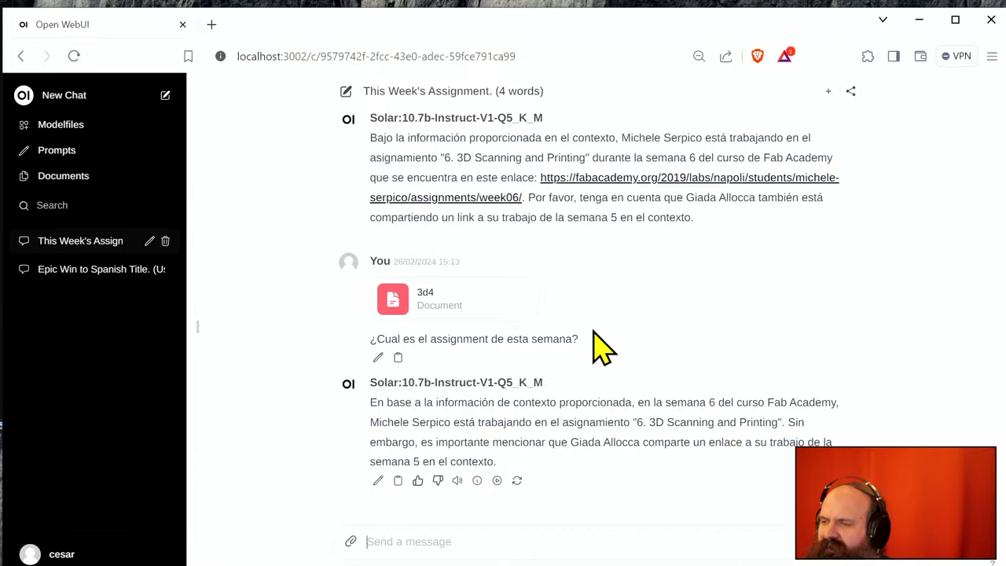
drag(593, 331, 370, 347)
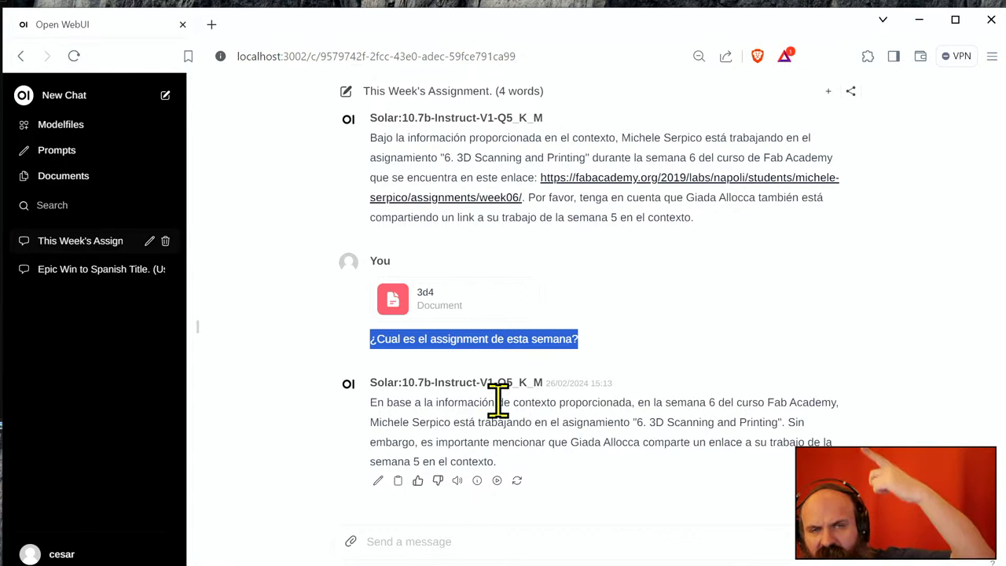
- In a new chat, attach #3d4 and send the pasted assignment question
click(165, 96)
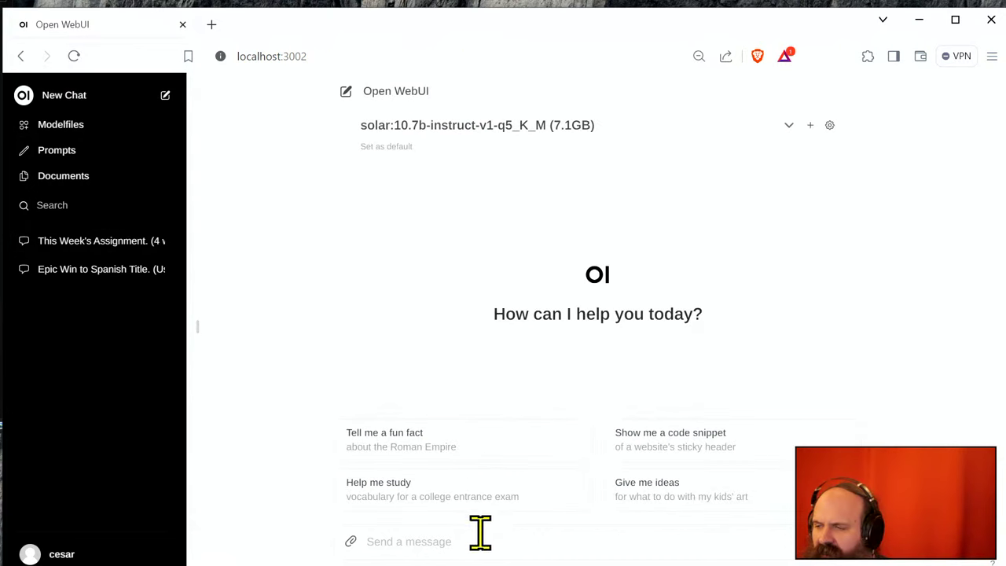
click(385, 540)
text(#)
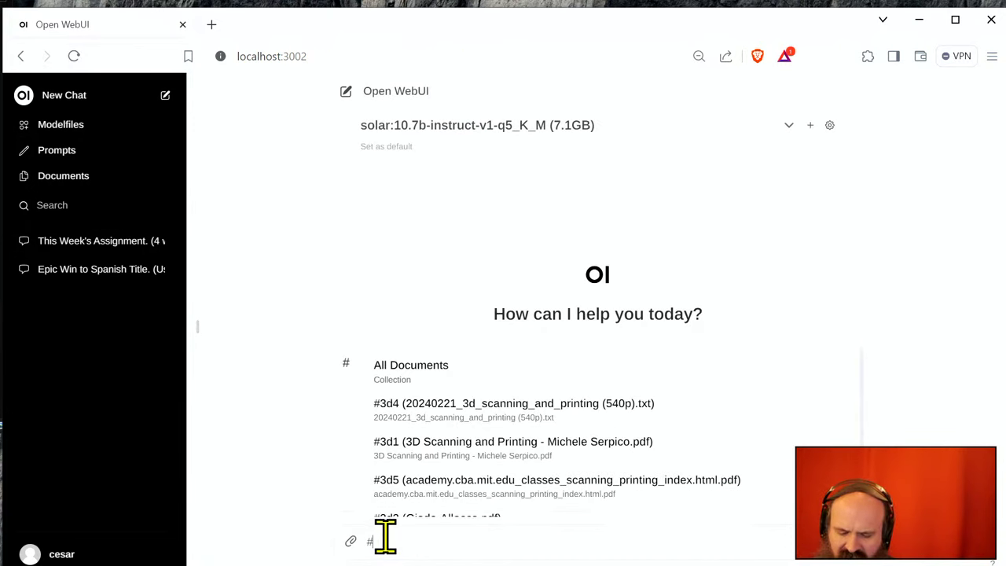
text(3d4)
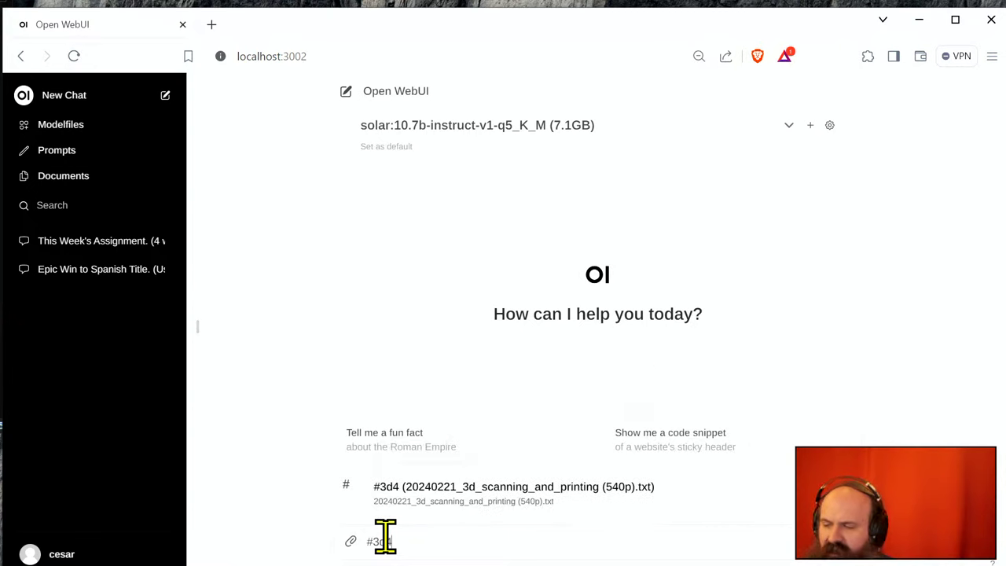
key(Return)
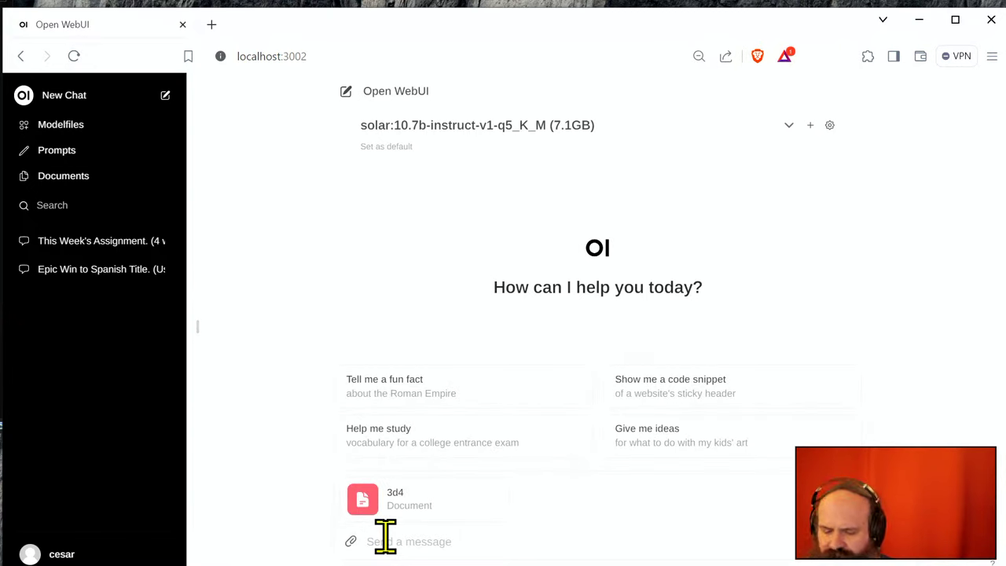
text(¿Cuál es el assignment de esta semana?)
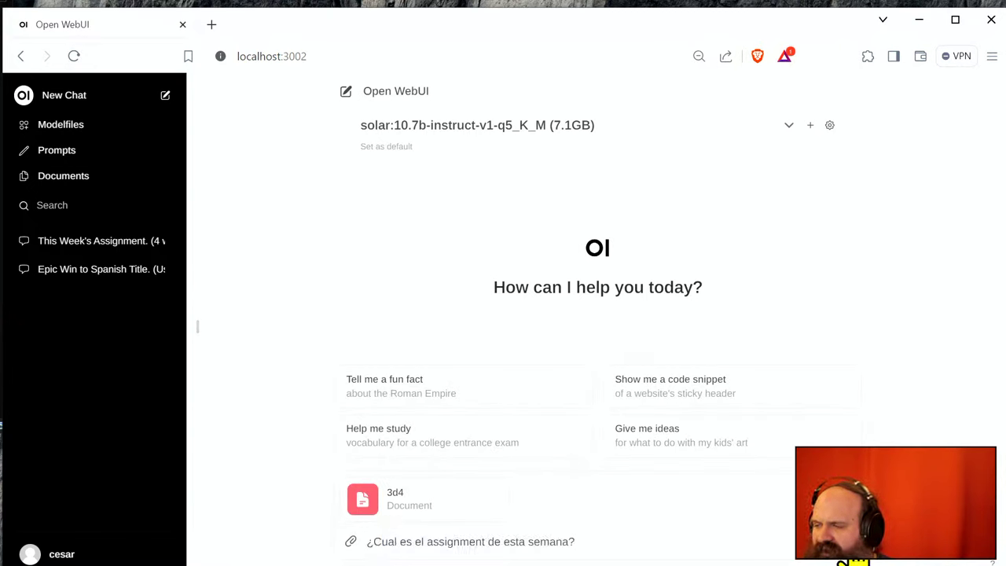
key(Return)
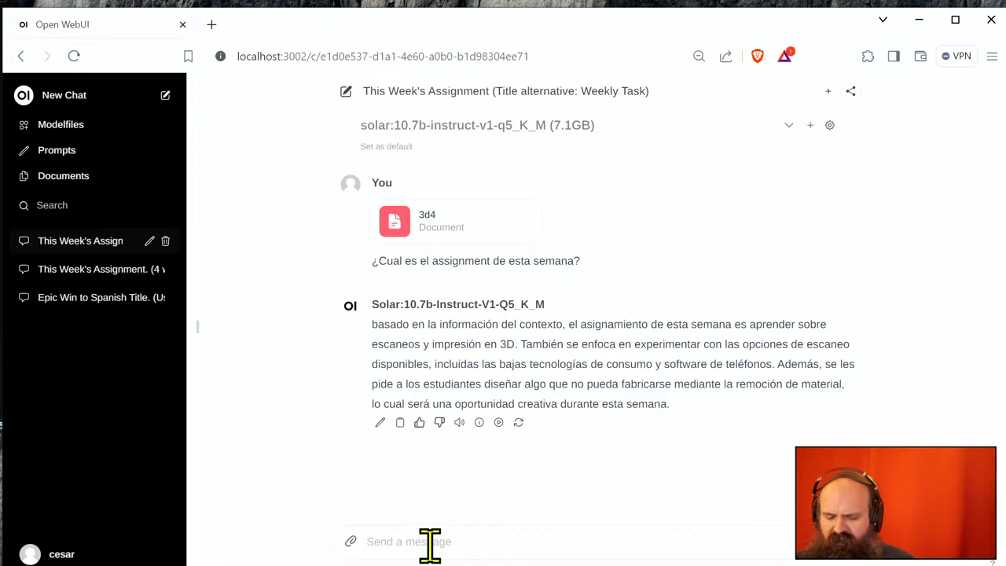
- Send the follow-up 'Podrías extraer el texto citado, así como el documento en el que aparece' and review the reply
text(Podr)
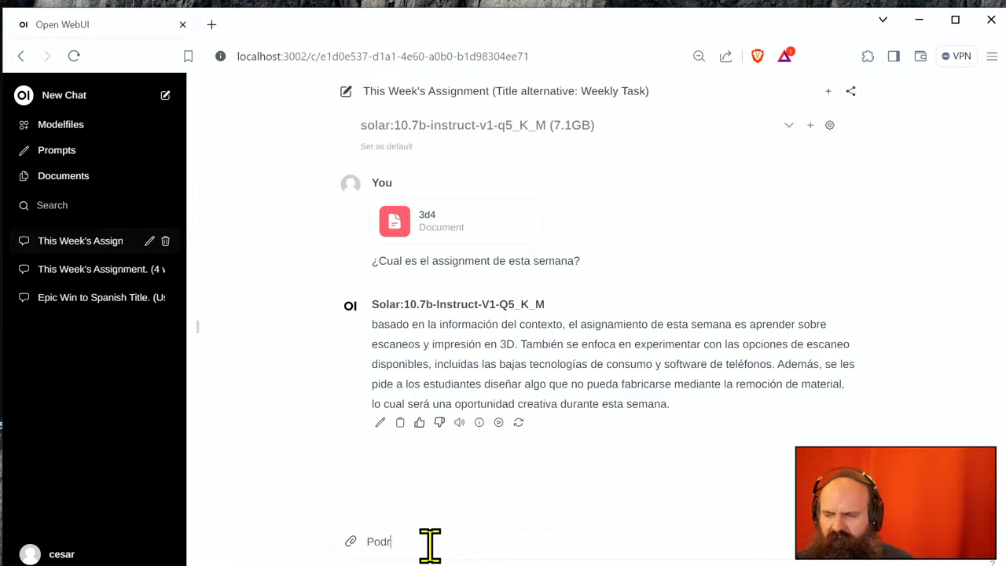
text(ías extraer e)
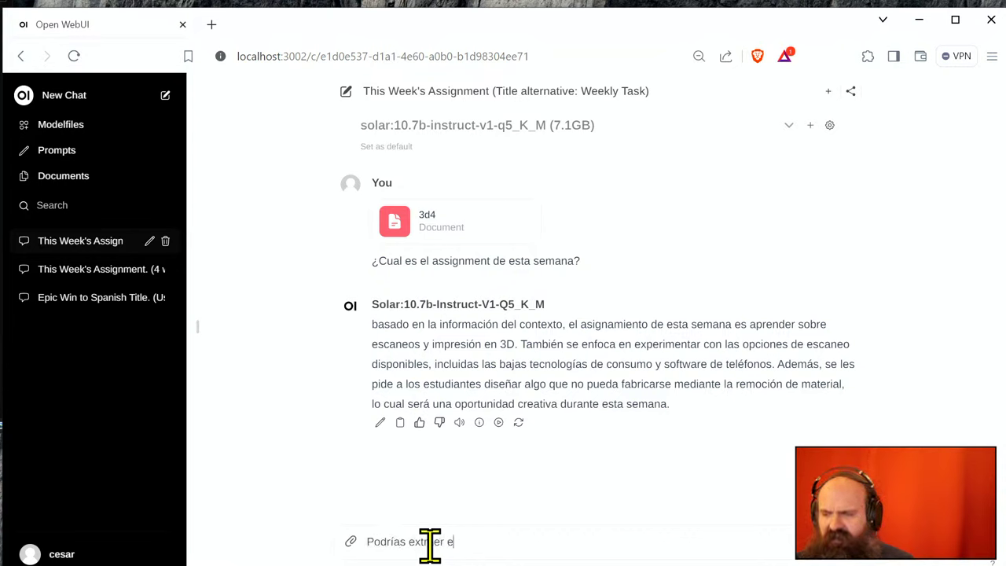
text(l texto)
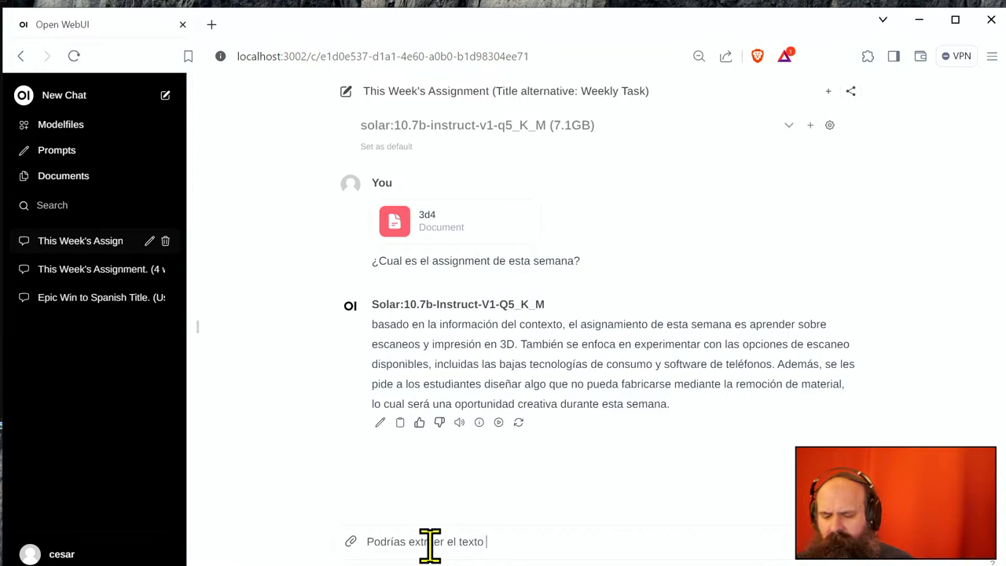
text( citado, así co)
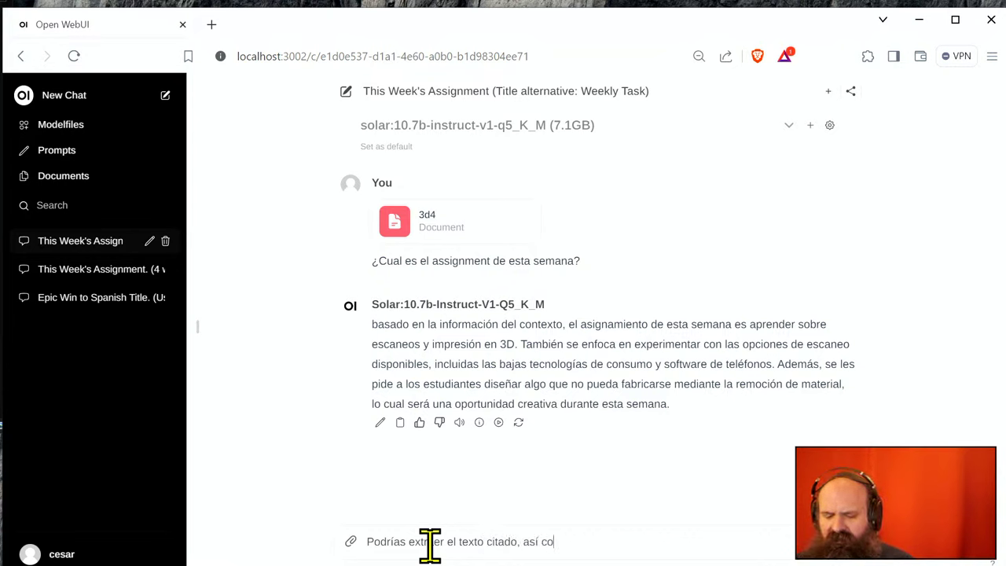
text(mo el documento en)
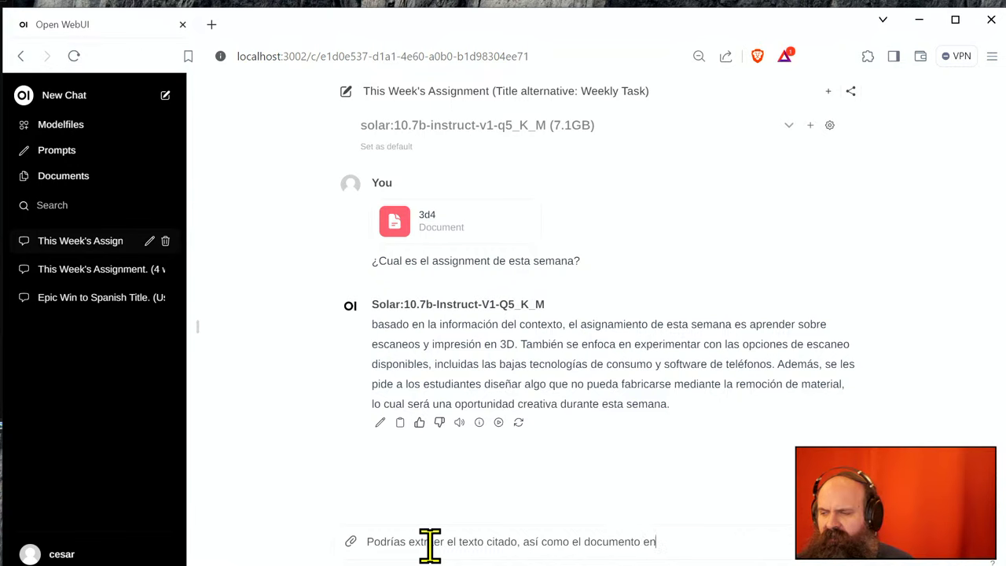
text( el que apar)
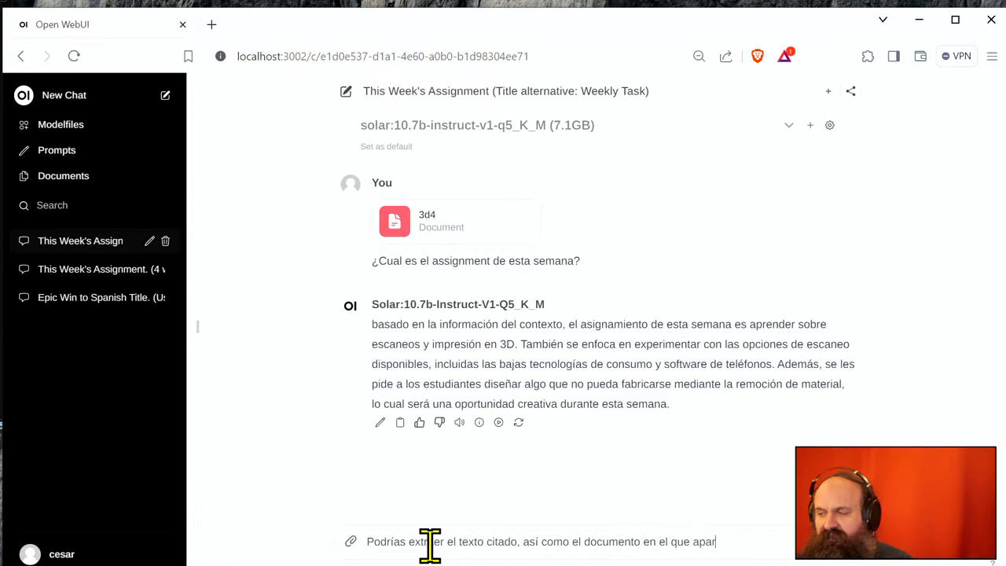
text(ece)
key(Return)
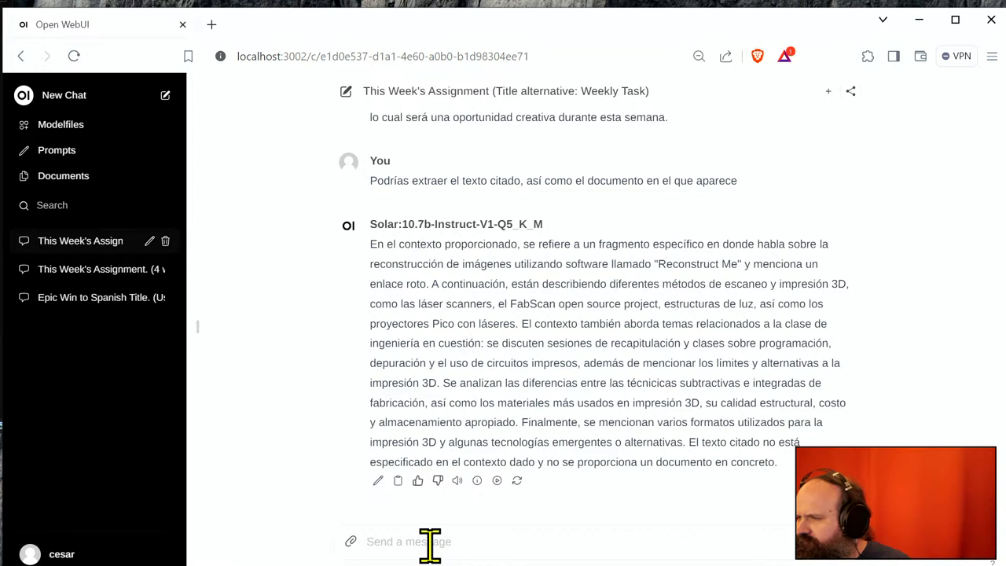
click(431, 542)
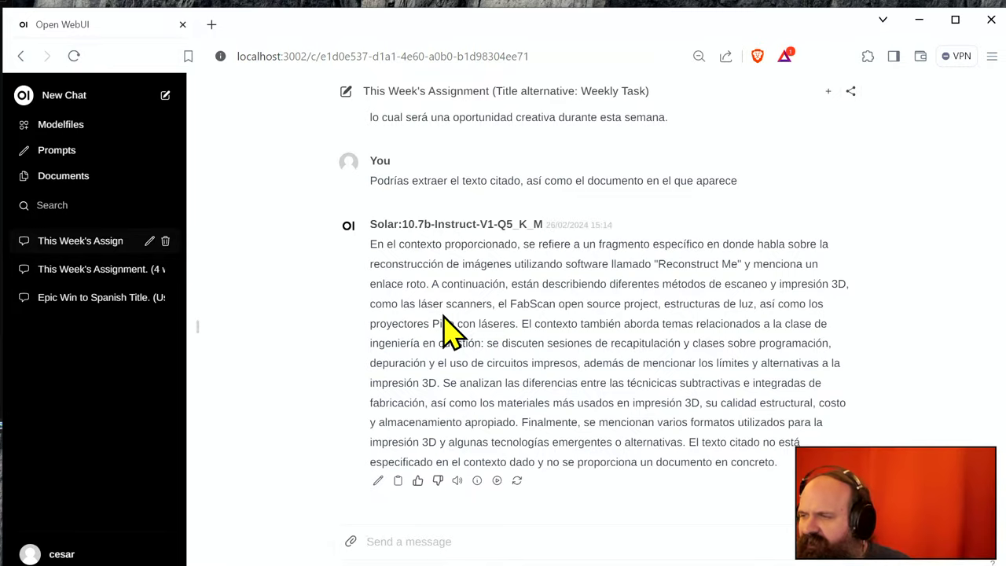
scroll(449, 333, up, 4)
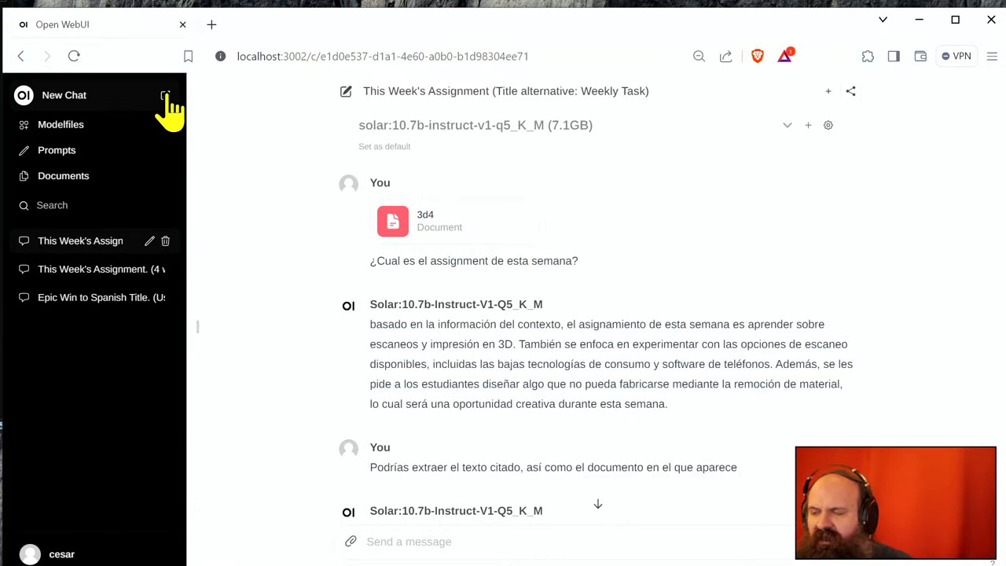
- In My Documents, give document #3d1 the tag '3dprint' and save it
click(98, 177)
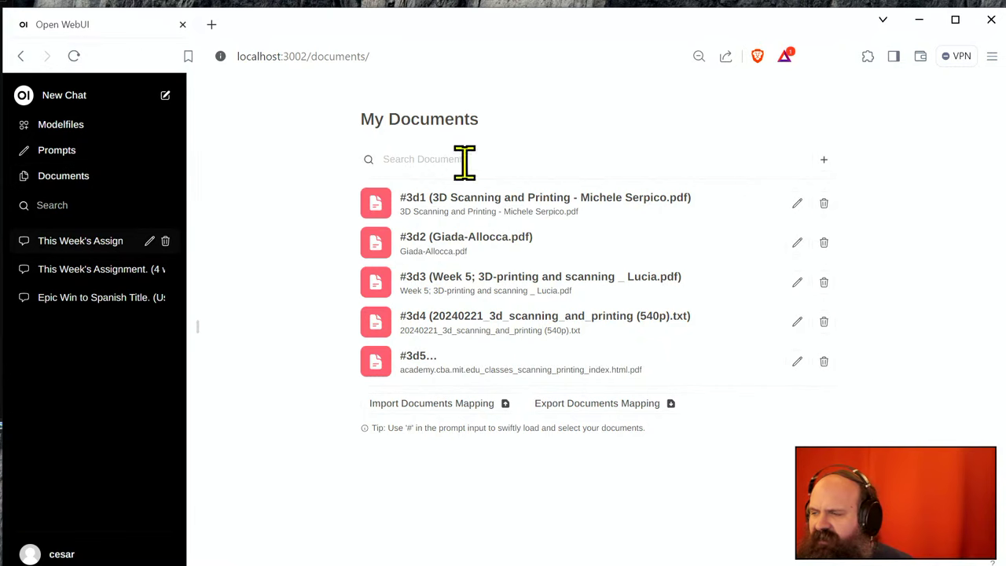
click(797, 205)
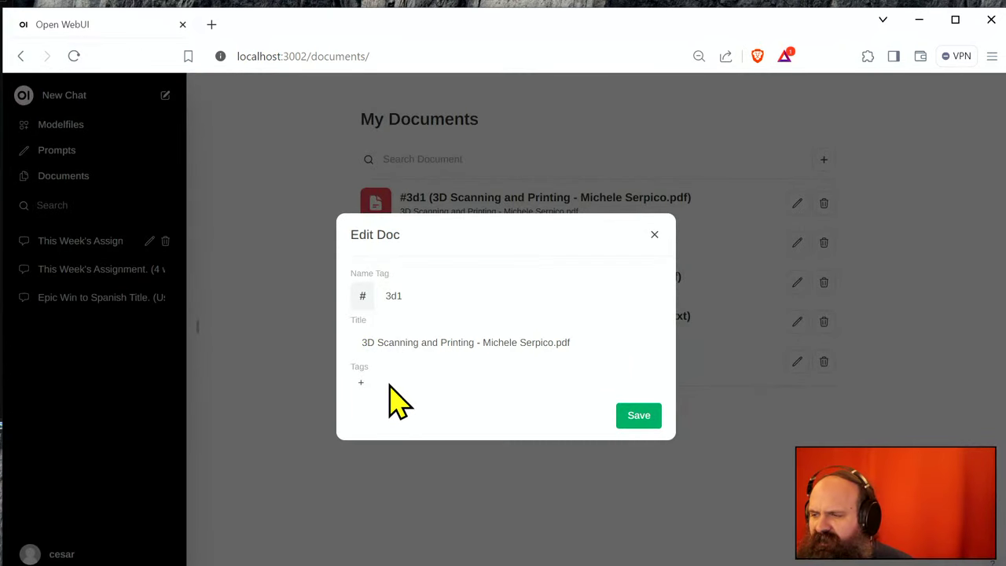
click(360, 383)
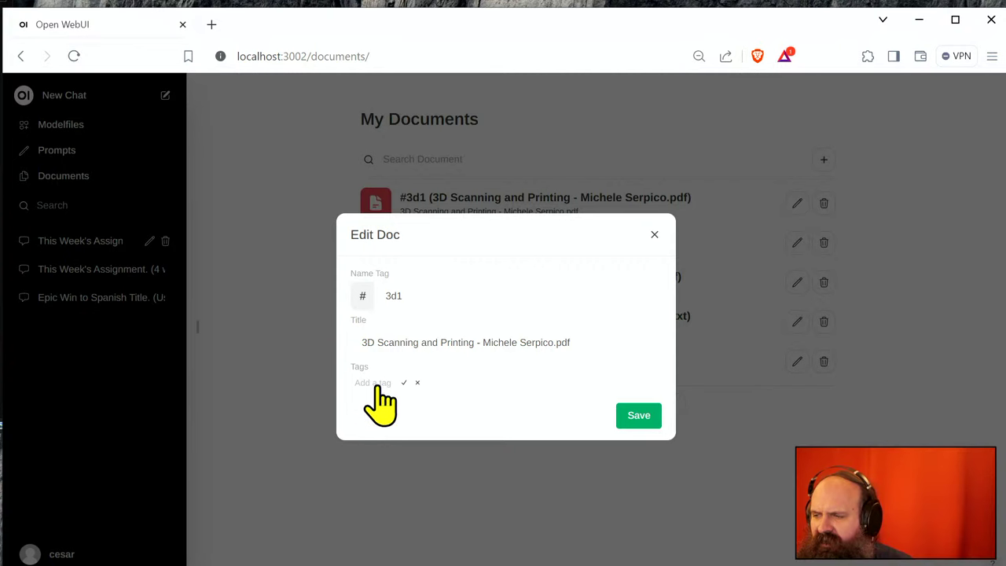
text(3dprint)
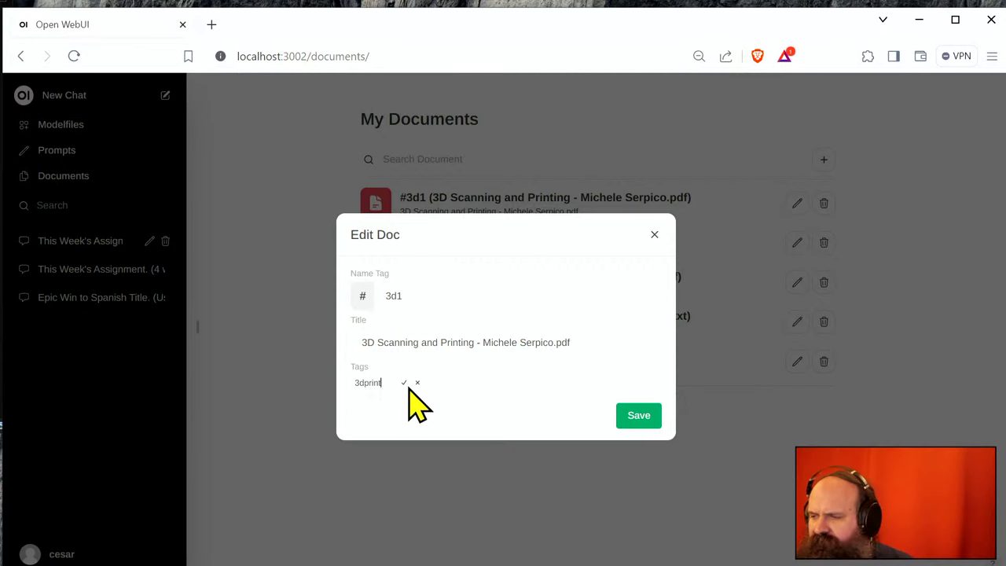
click(404, 383)
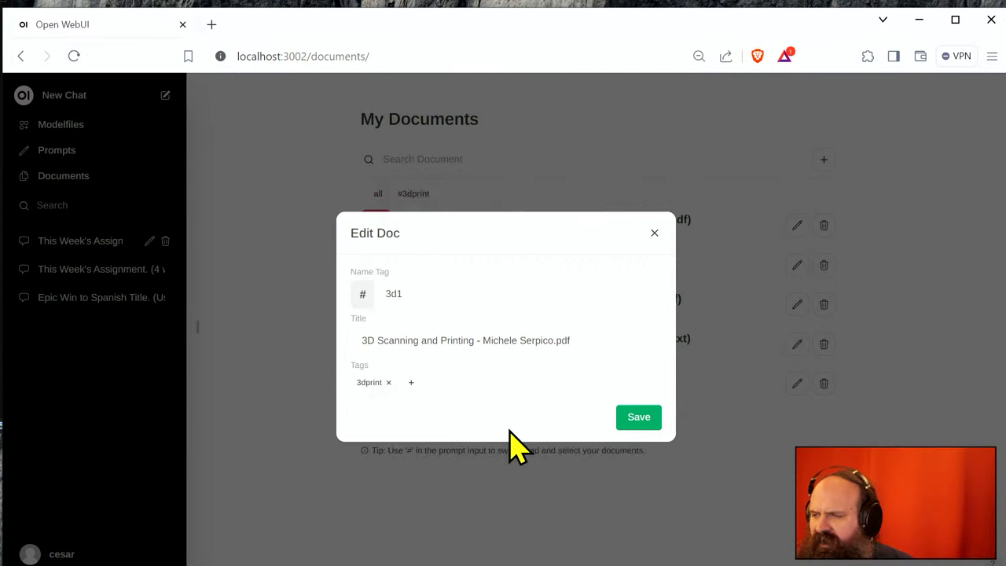
click(651, 420)
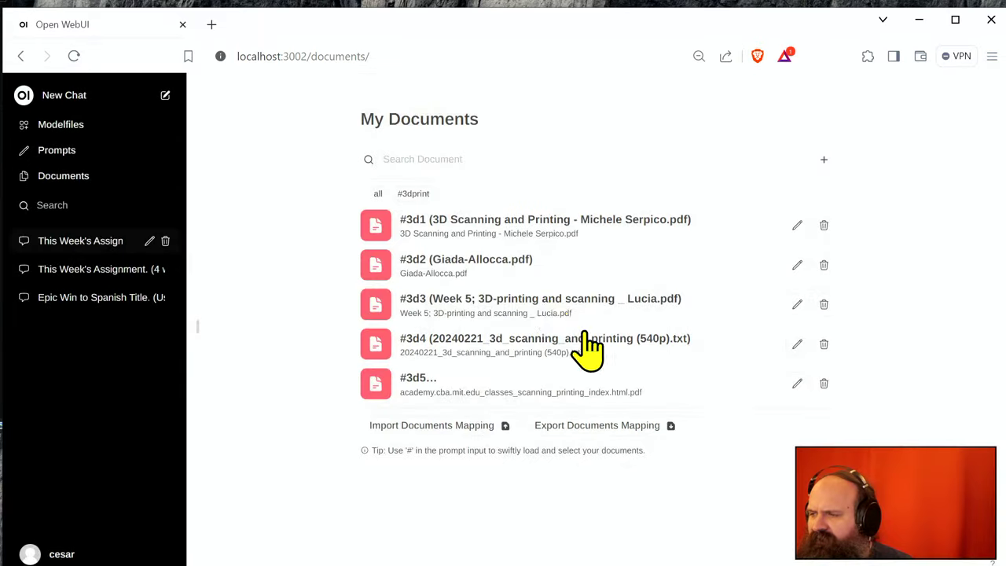
- Tag #3d2 with '3dprint' and save, then begin adding a tag to #3d3
click(798, 264)
click(360, 383)
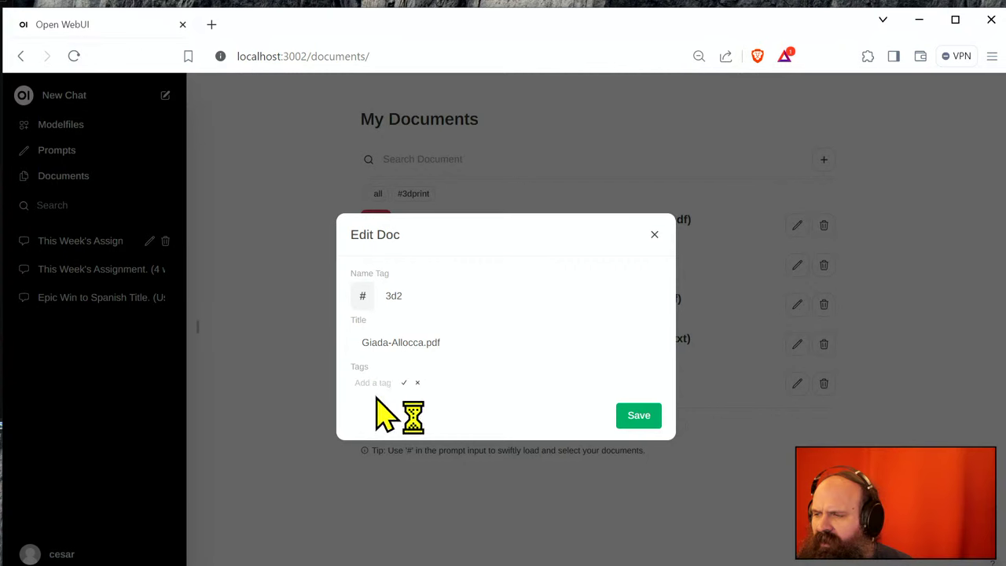
text(3dprint)
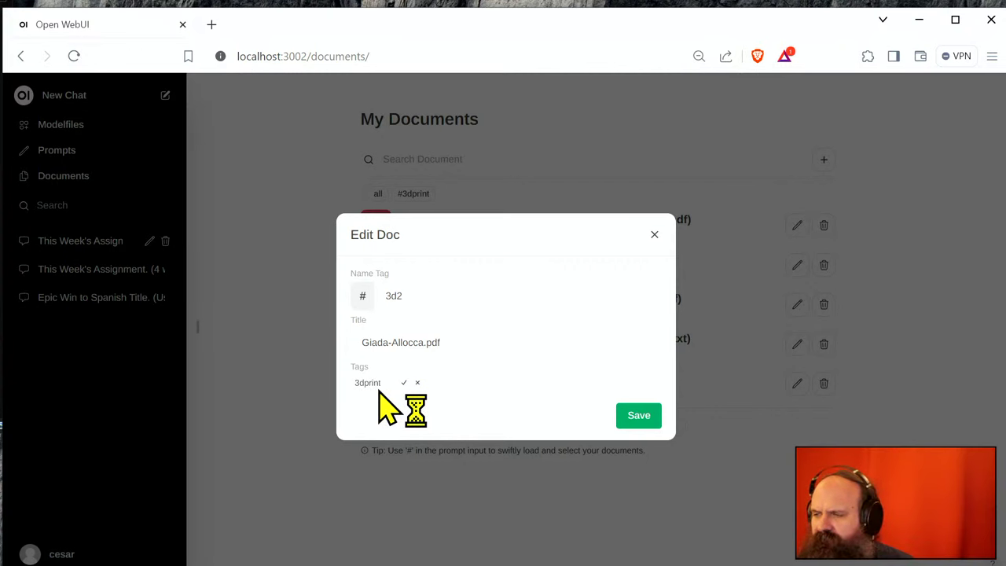
click(404, 383)
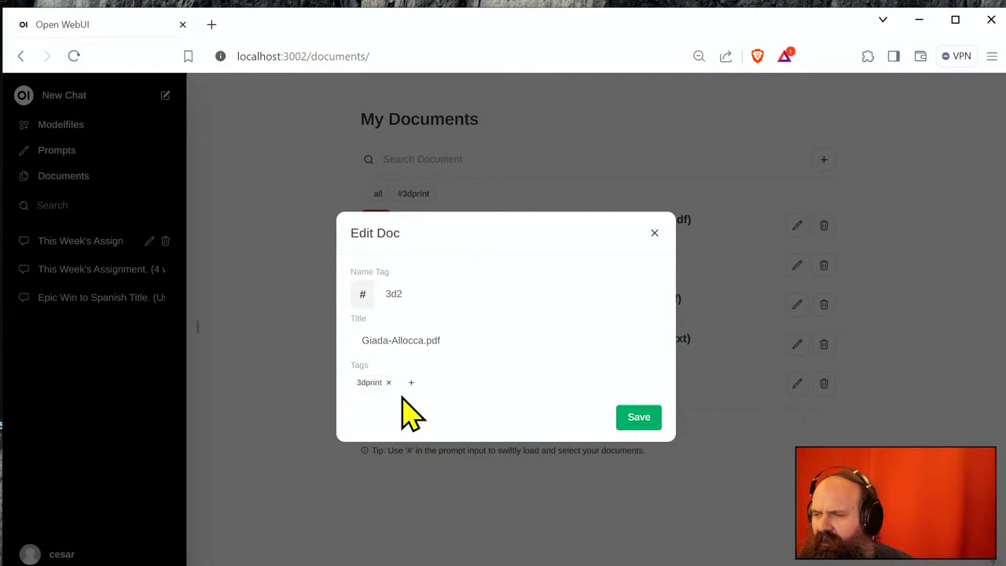
click(625, 419)
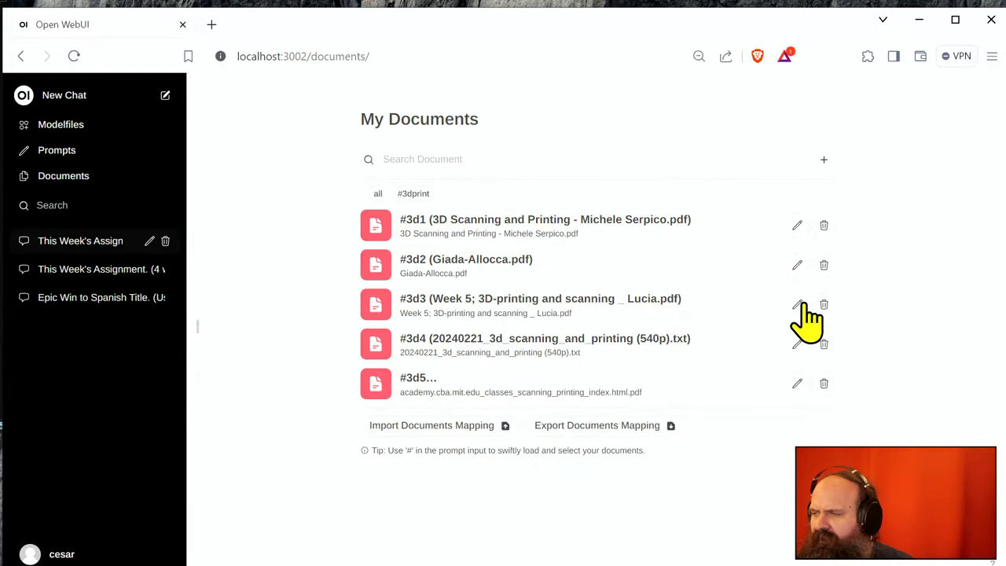
click(799, 305)
click(362, 382)
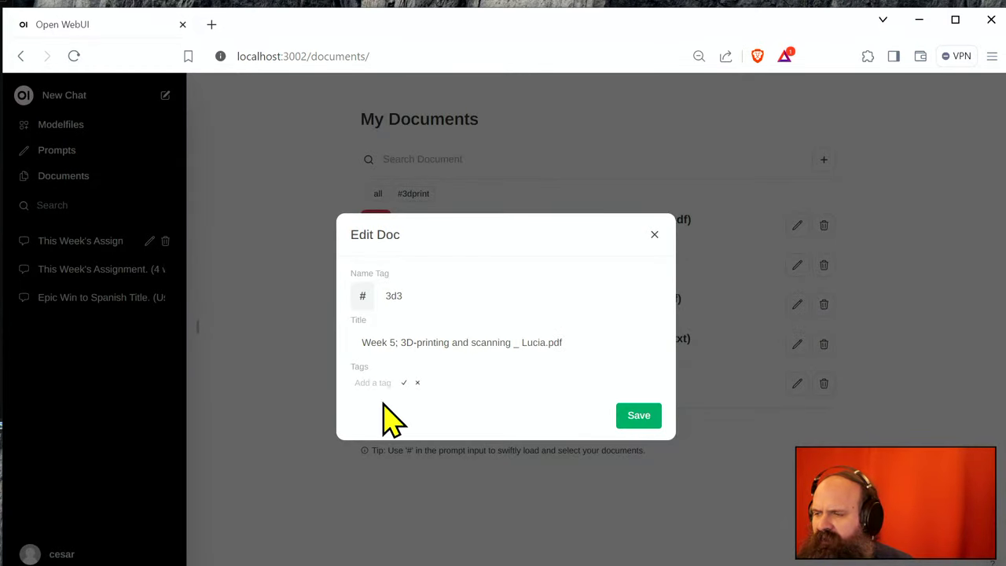
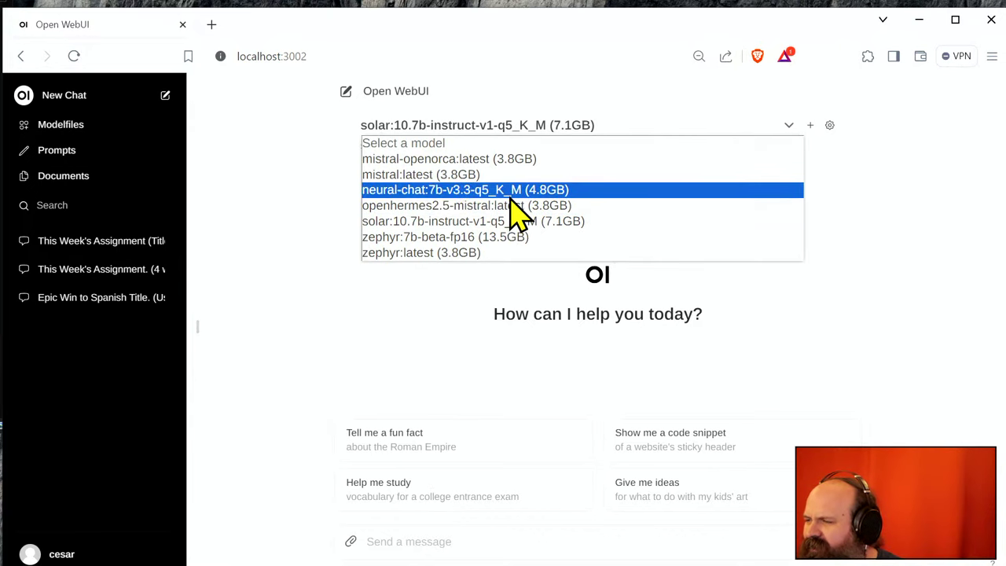
- Switch the chat model to zephyr:7b-beta-fp16 and type # to list the document collections
click(547, 237)
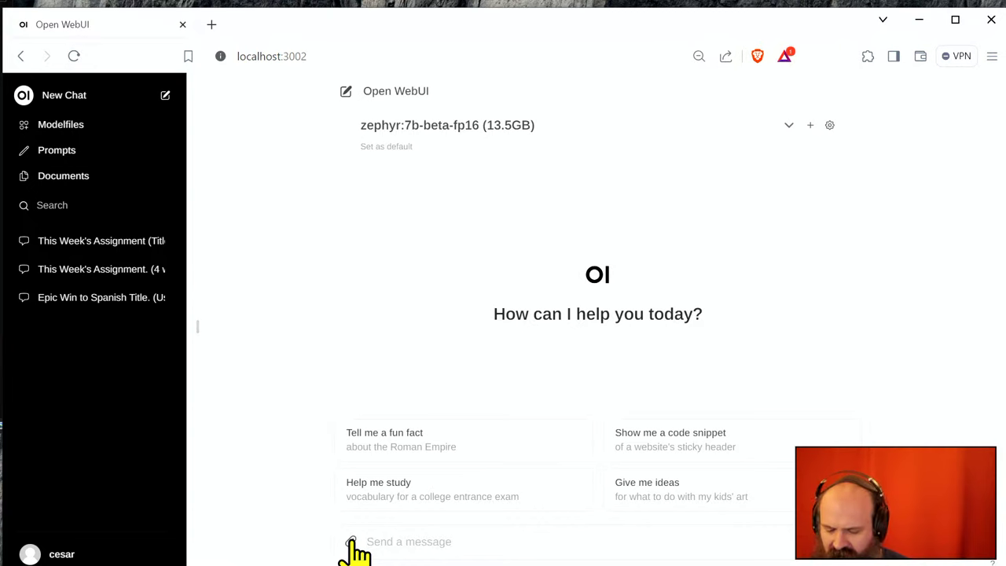
text(#)
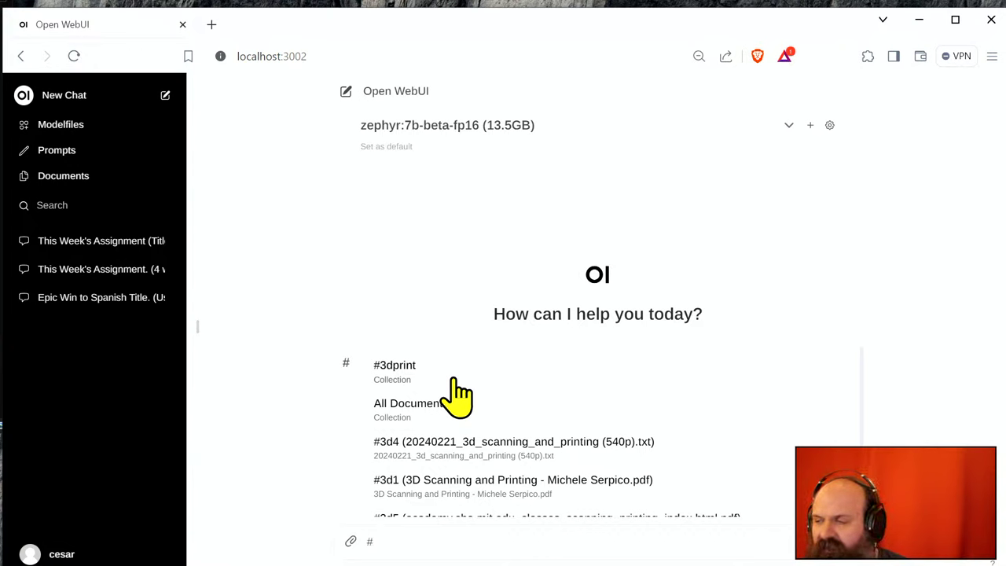
- Attach #3dprint and send the Spanish question asking which printers the course mentioned, with sources
click(455, 381)
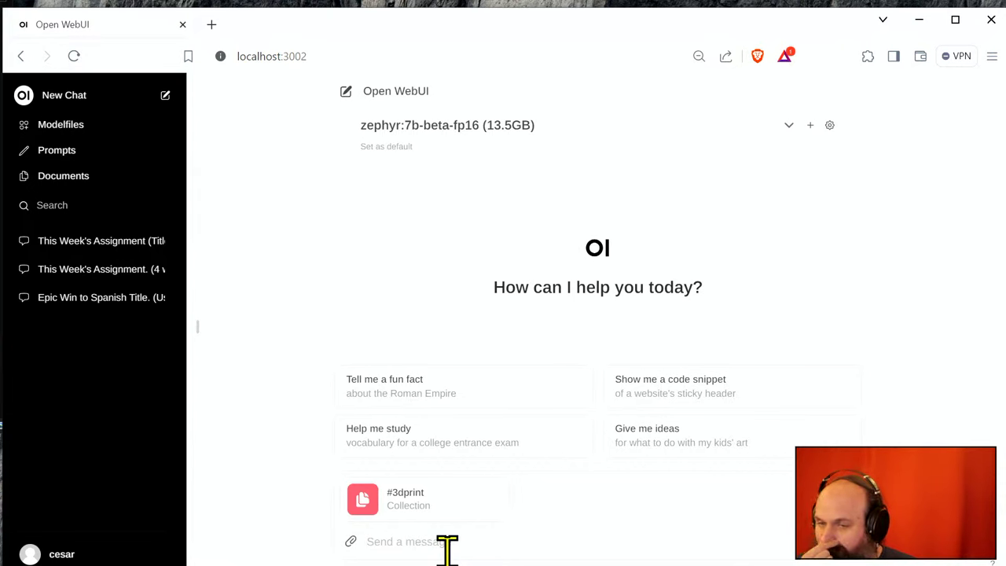
text(¿Cuales )
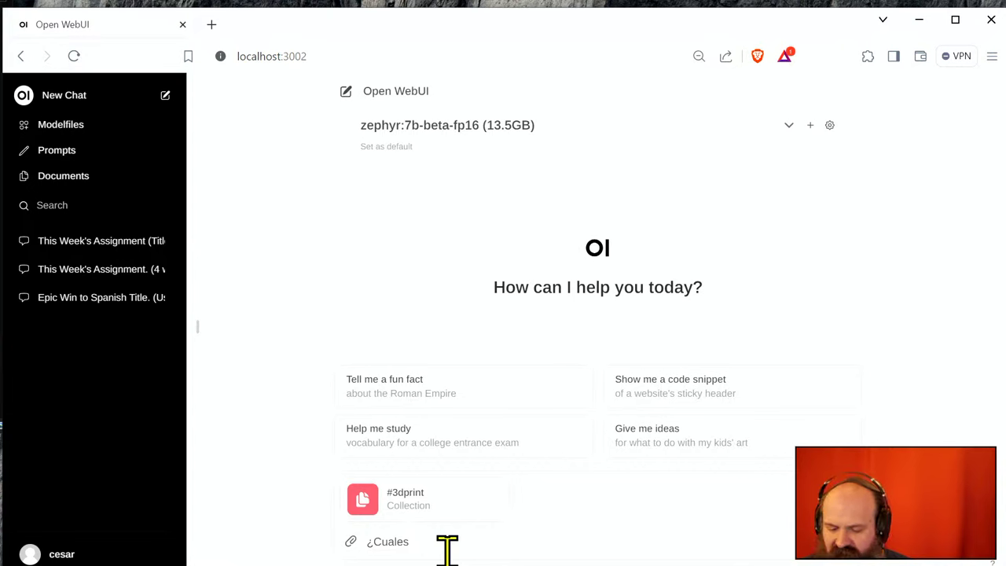
text(impresoras que )
text(se han m)
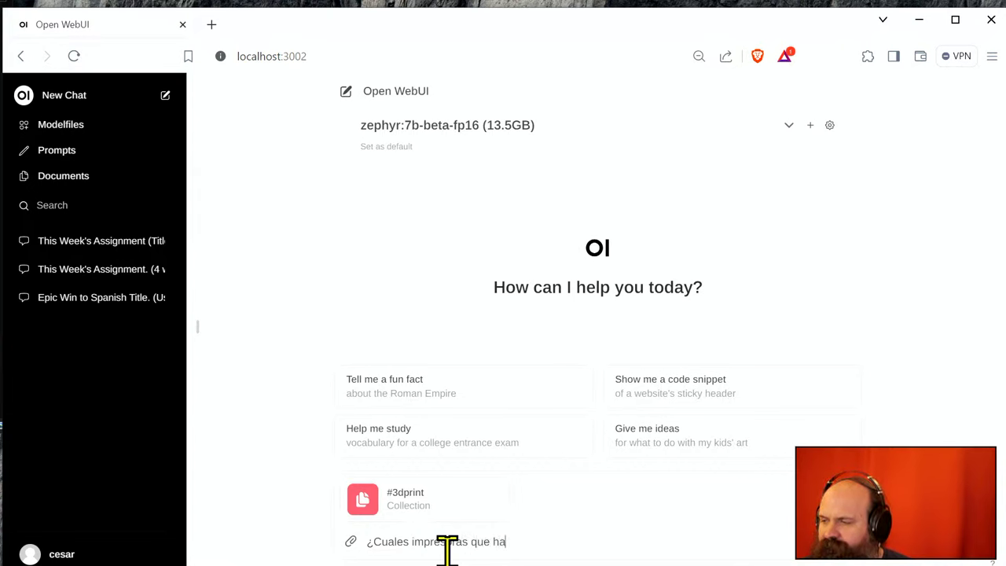
text(encio)
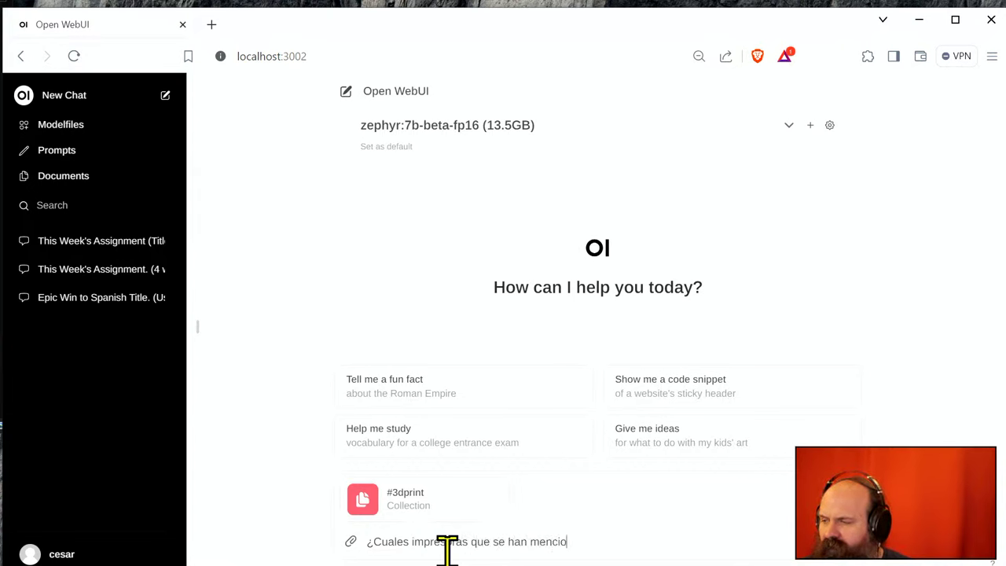
text(nado en el curso? )
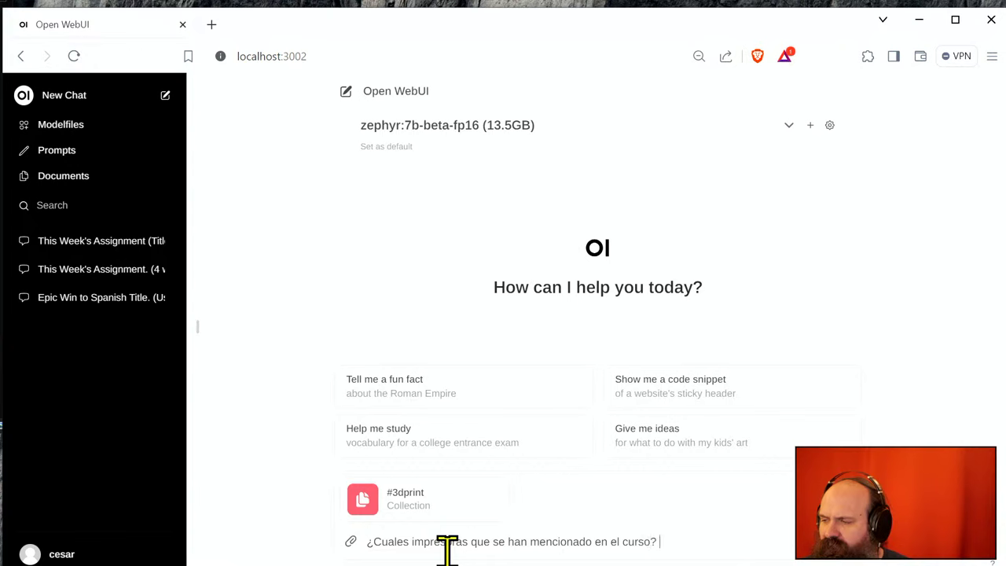
text(Muestrame las )
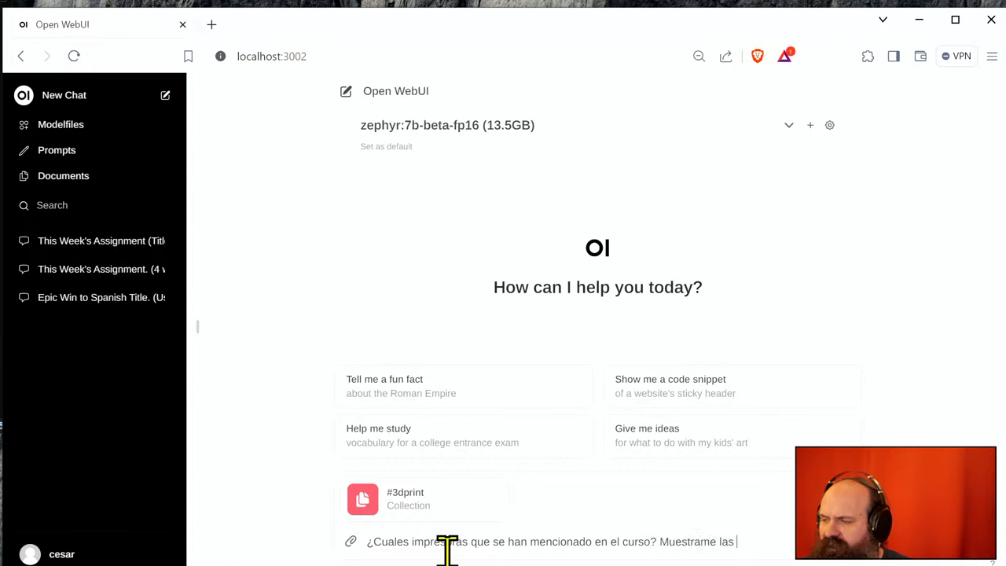
text(fuentes relacionadas.)
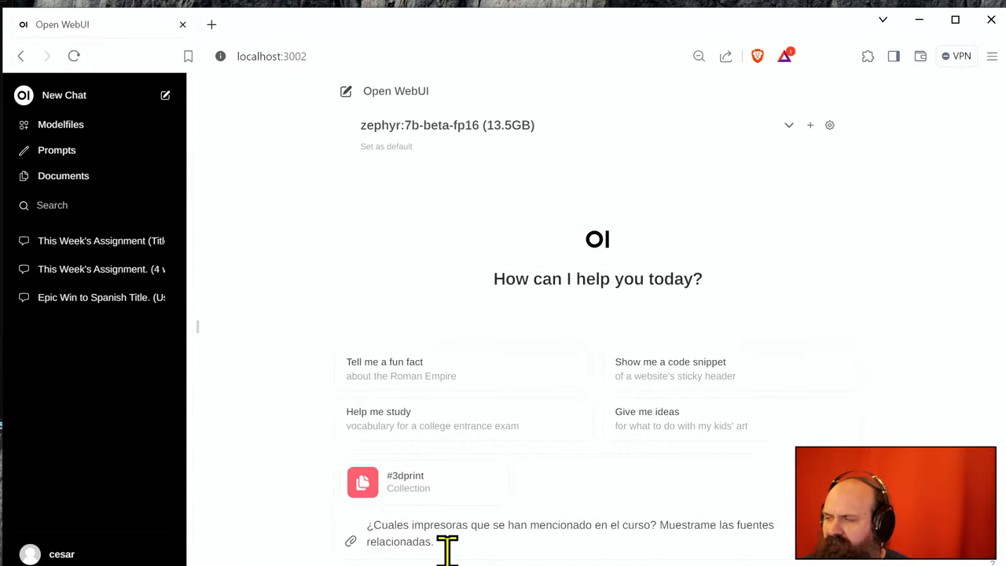
key(Return)
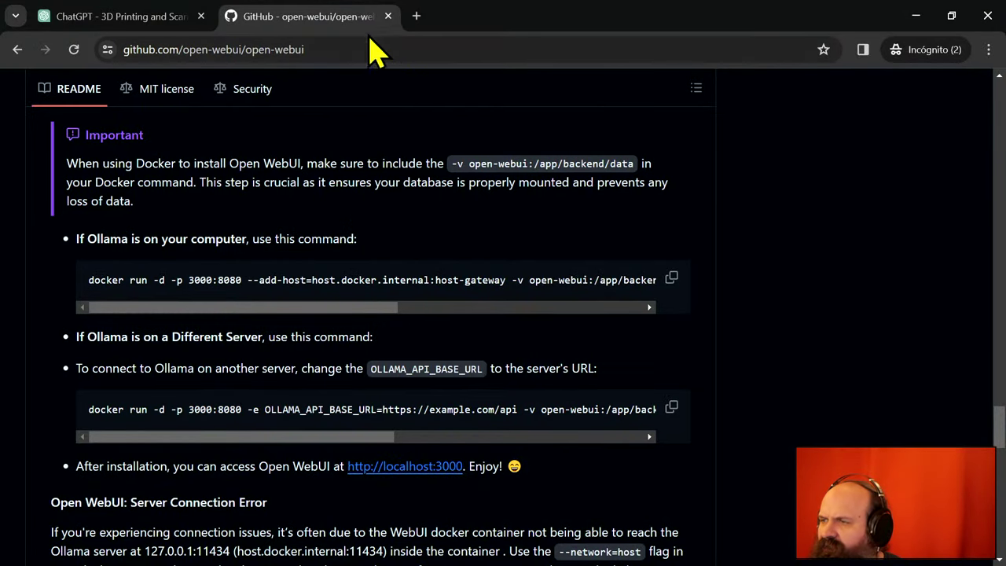
- Open a new incognito tab from the assistant conversation, clear its address bar, and minimize it
click(118, 19)
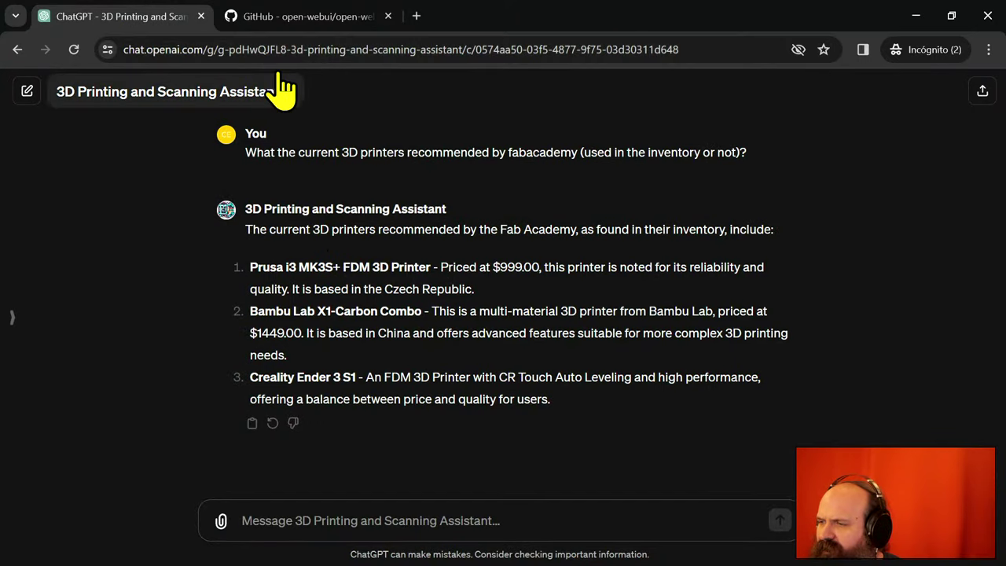
click(415, 17)
text(luci)
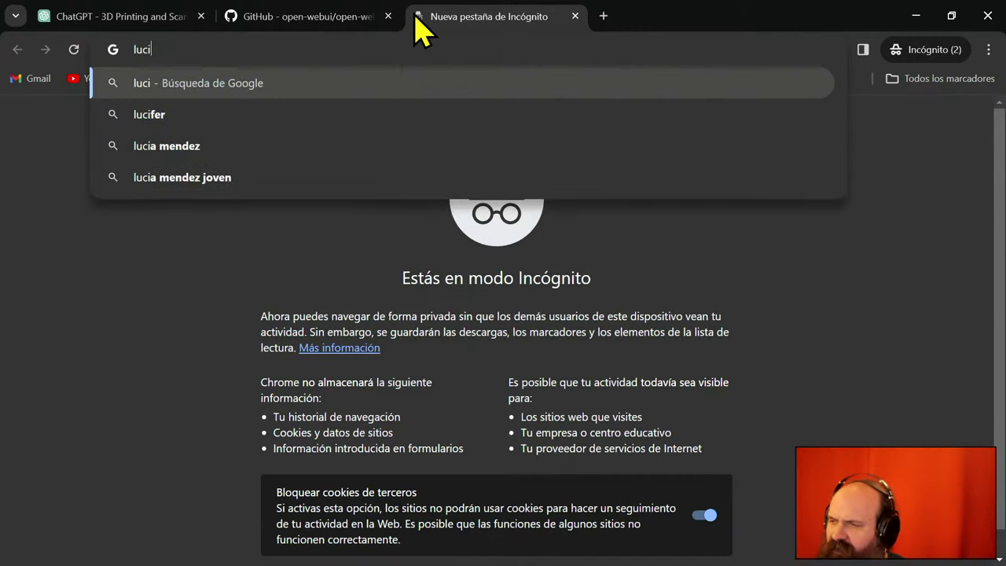
text(a)
key(BackSpace)
key(BackSpace)
key(BackSpace)
key(BackSpace)
key(BackSpace)
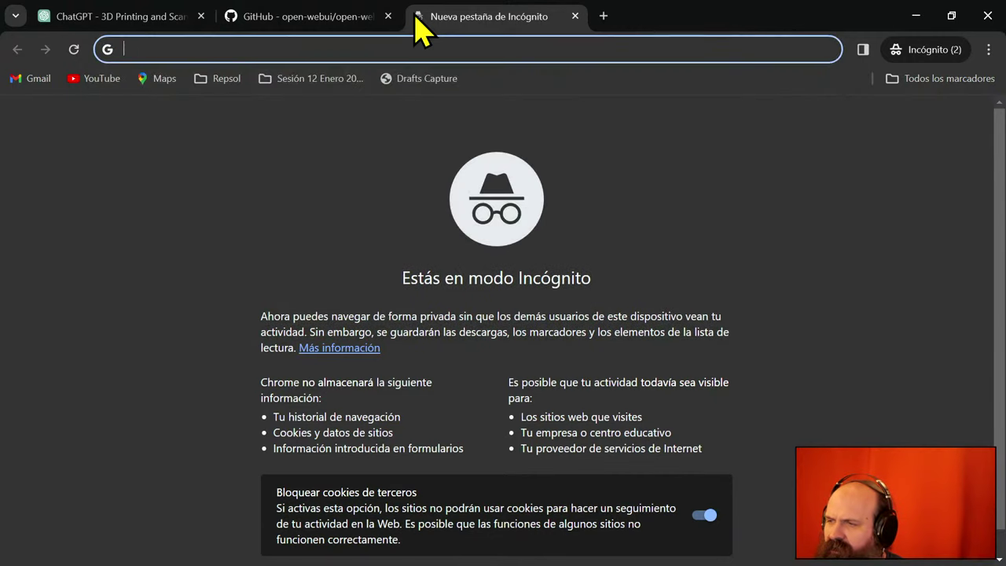
click(916, 15)
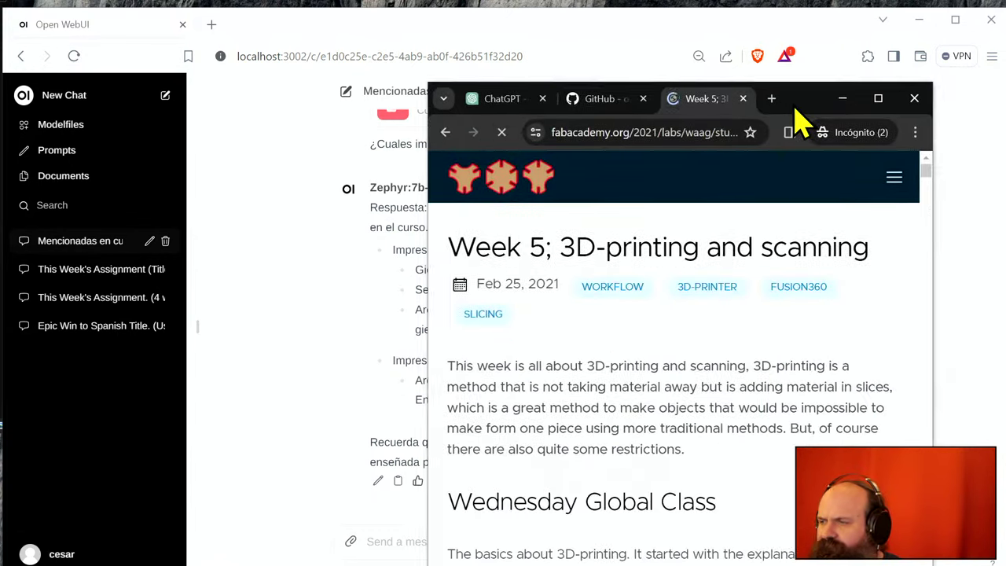
- Maximize the Week 5 page and search it for 'ender'
drag(797, 117, 711, 19)
scroll(574, 260, down, 12)
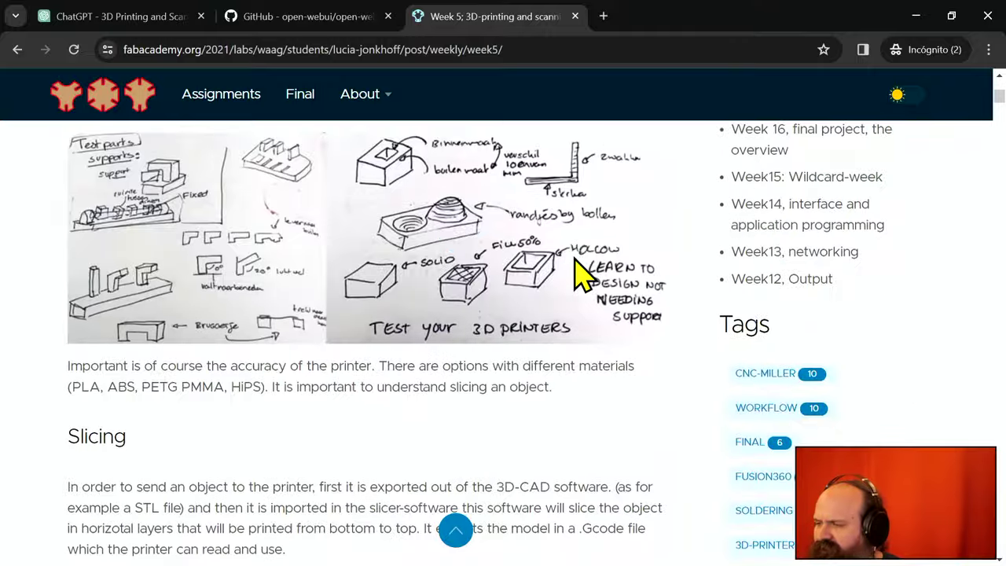
scroll(582, 283, down, 5)
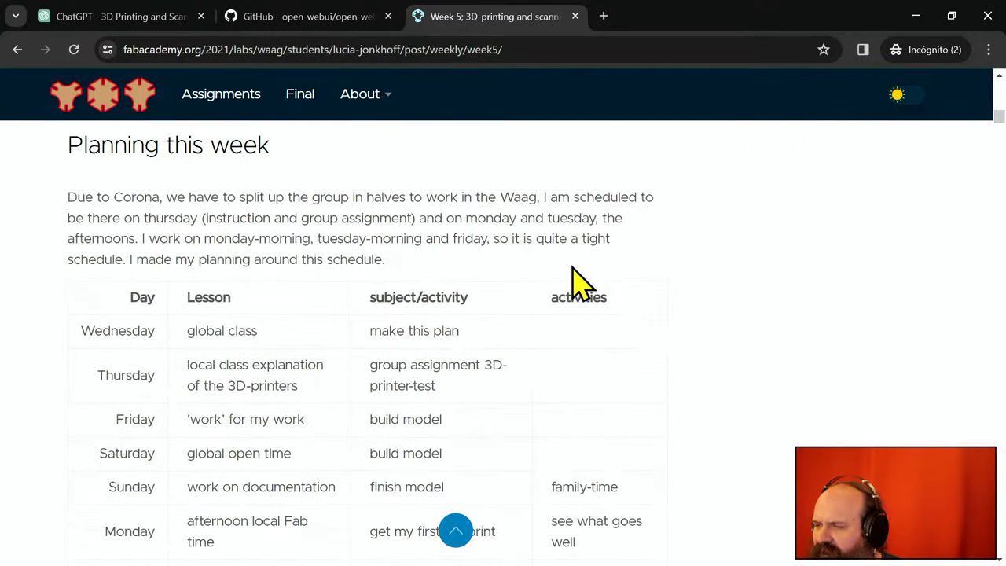
scroll(582, 283, down, 10)
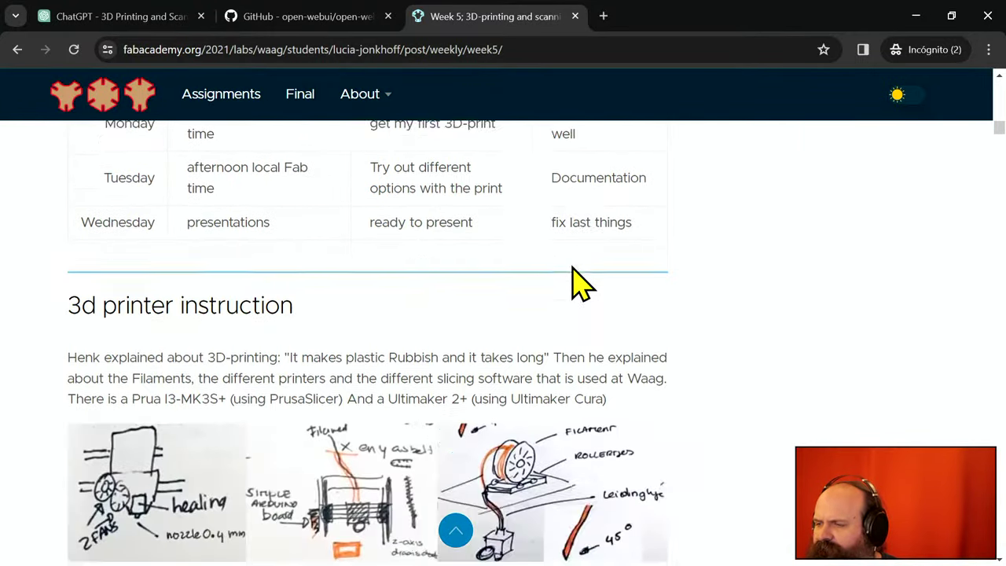
key(ctrl+f)
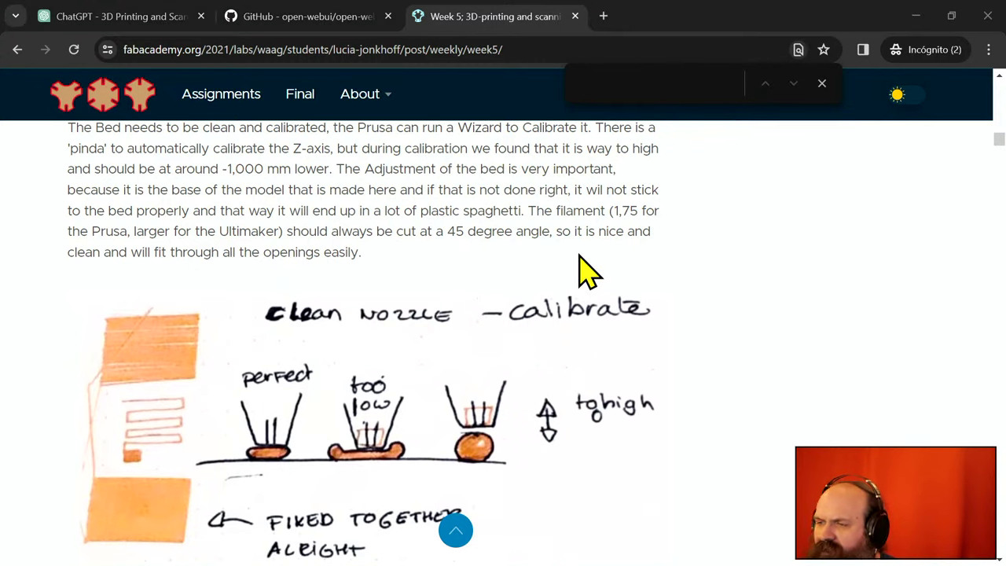
key(alt+Tab)
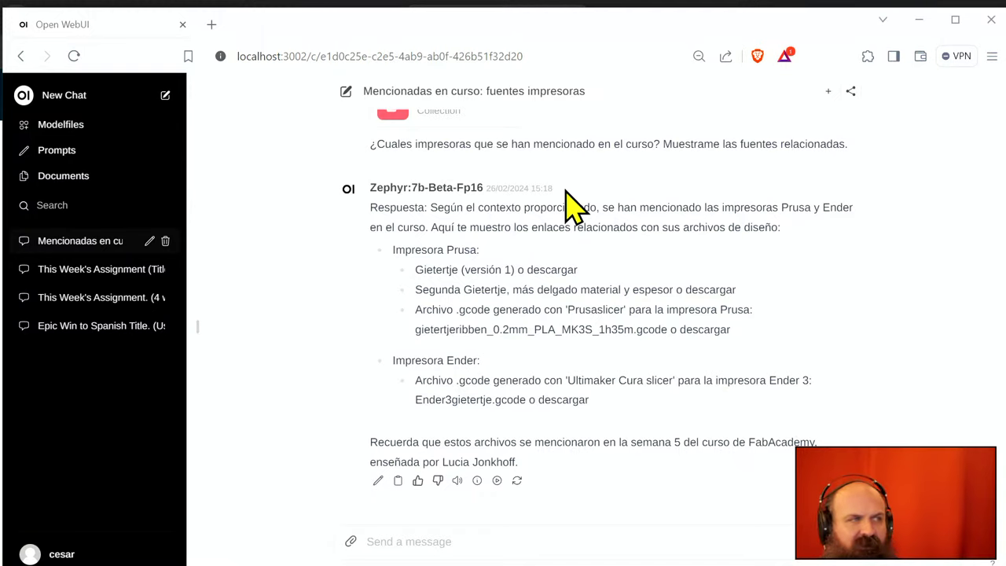
key(alt+Tab)
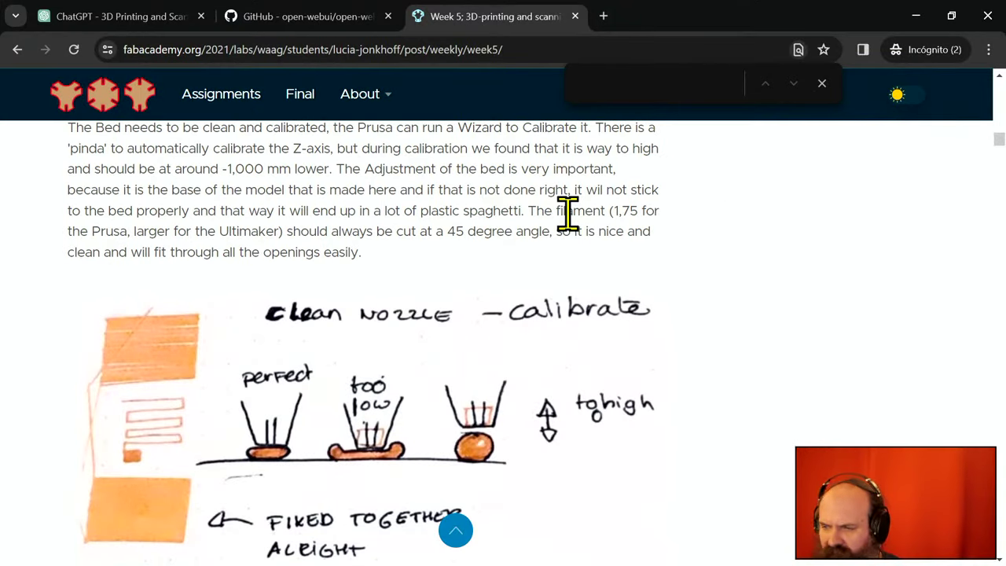
text(ender)
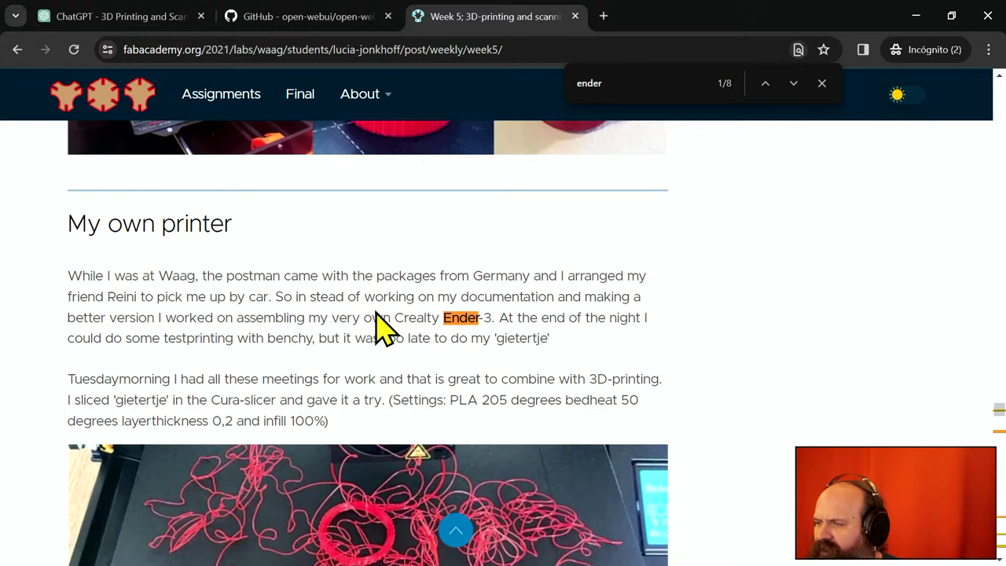
double_click(529, 340)
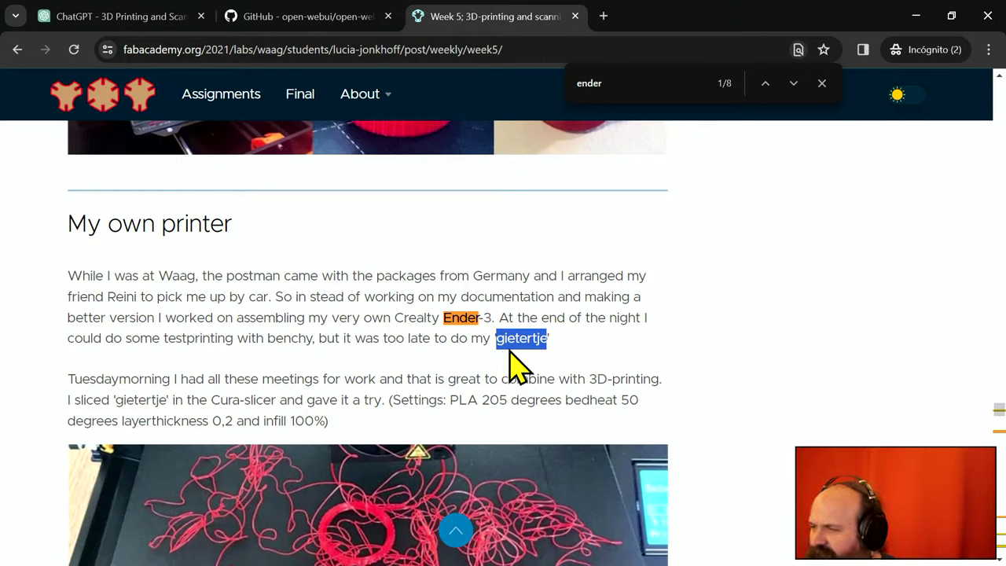
scroll(519, 366, down, 2)
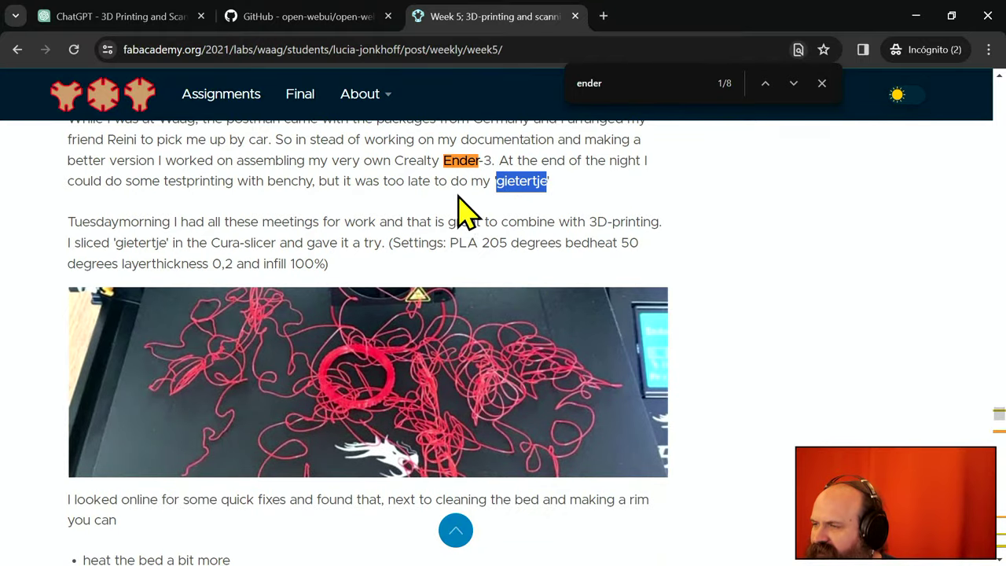
- Search the Week 5 page for 'prusa' instead, then minimize Chrome
click(557, 77)
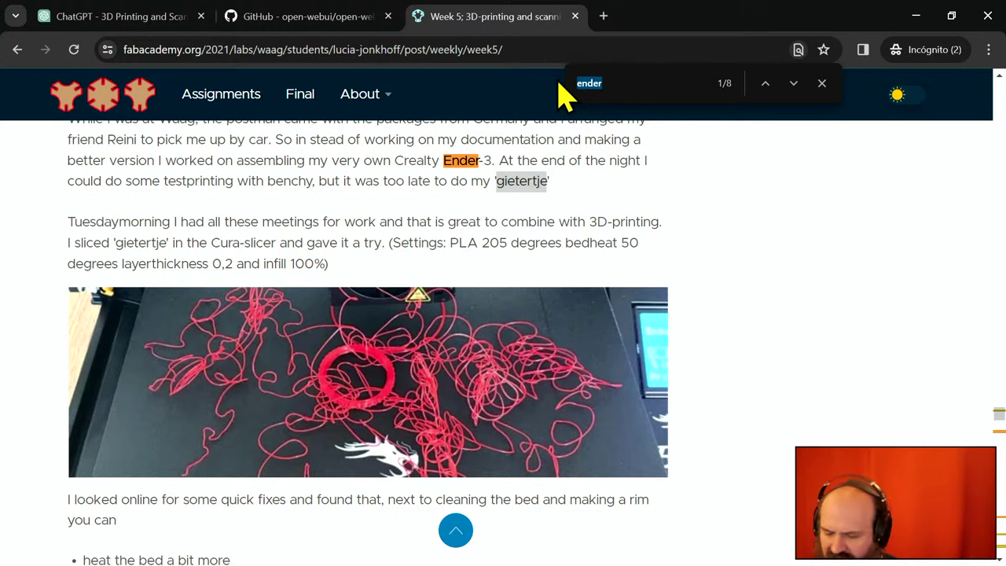
text(prusa)
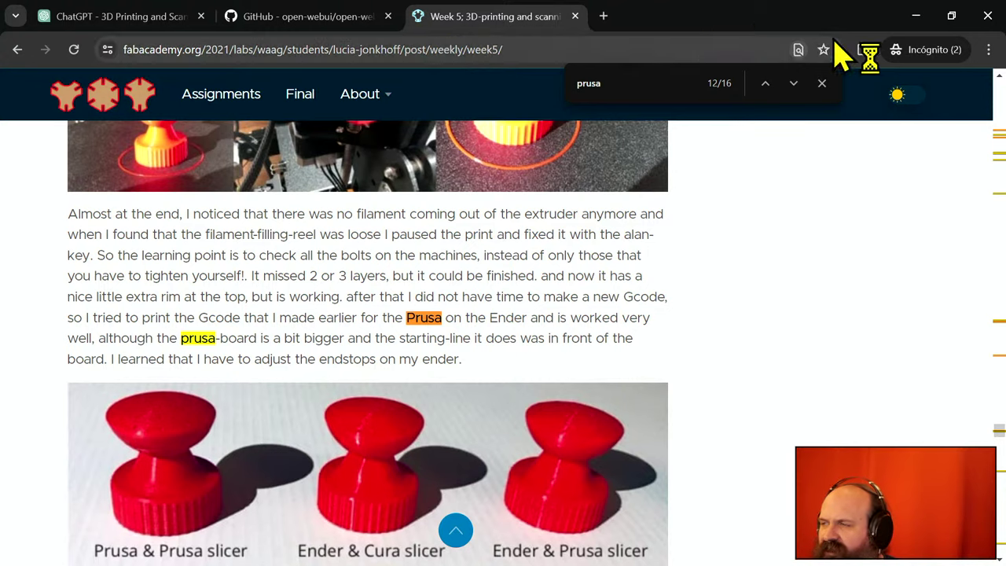
click(916, 19)
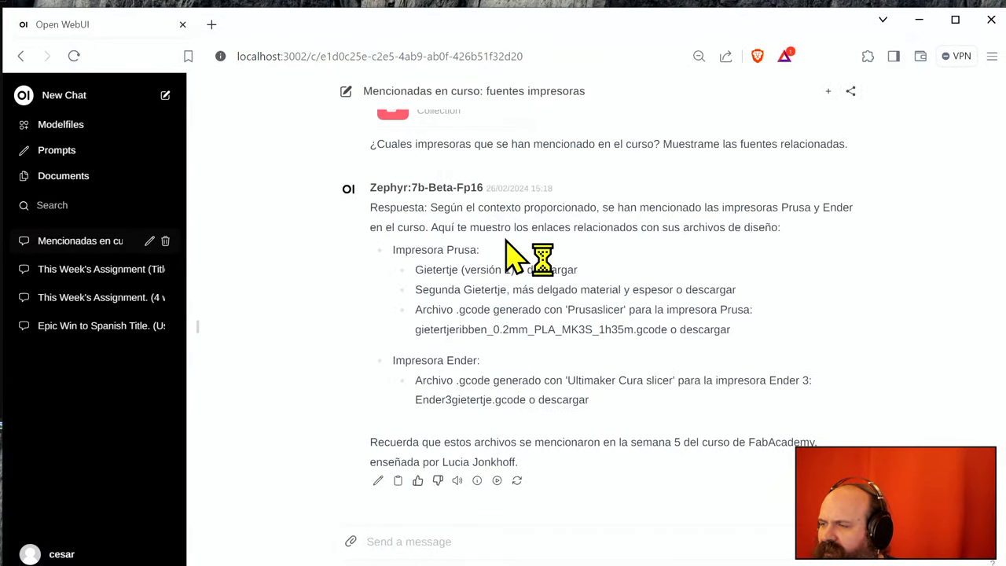
- Snap the browser to the right half with PowerShell on the left, and bring up the ChatGPT assistant
scroll(512, 256, up, 2)
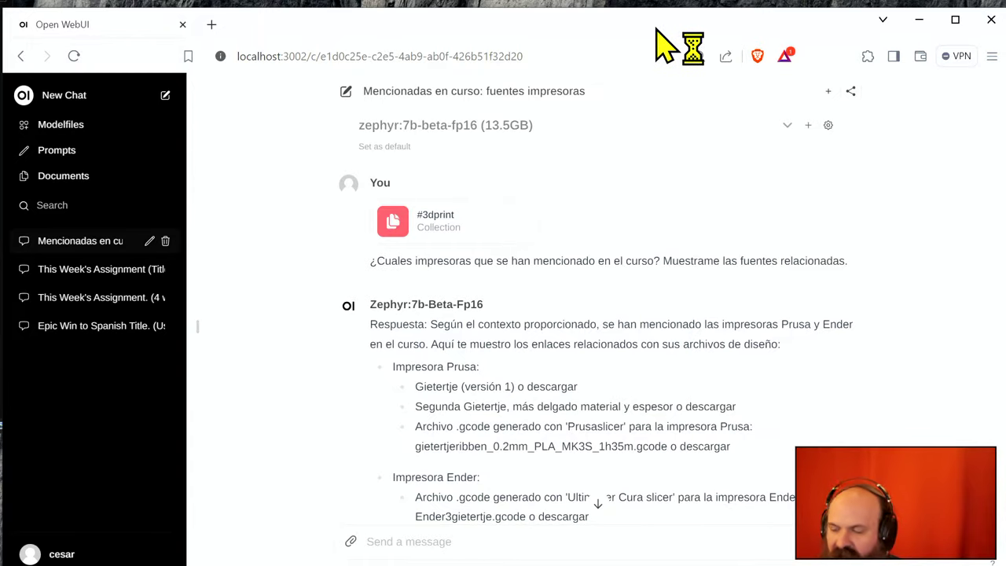
key(super+Right)
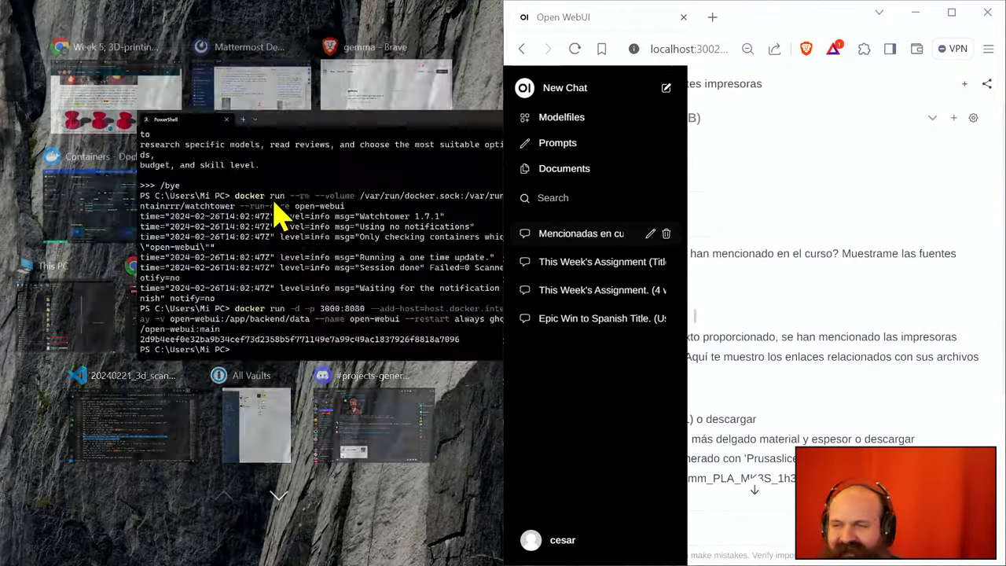
click(275, 206)
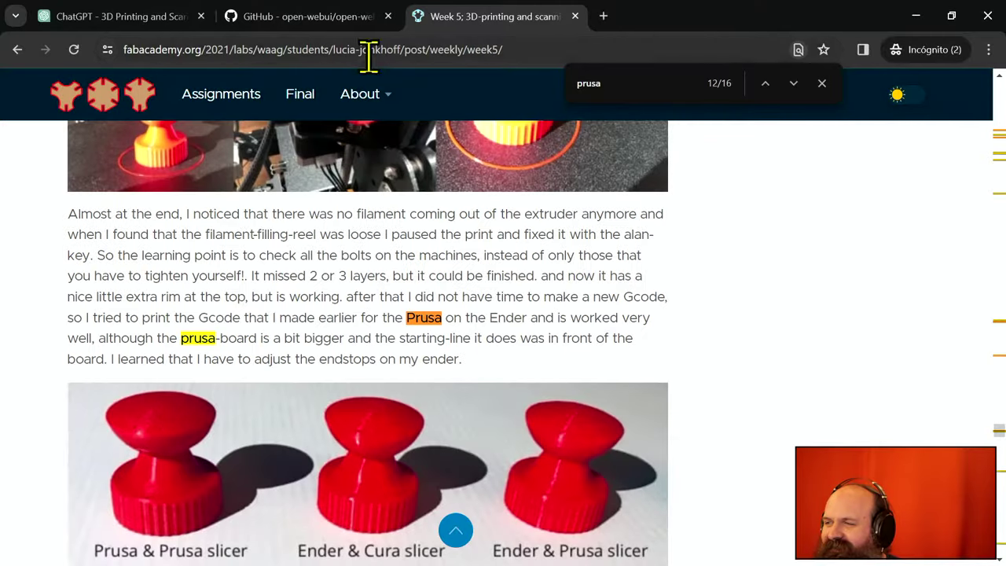
click(126, 19)
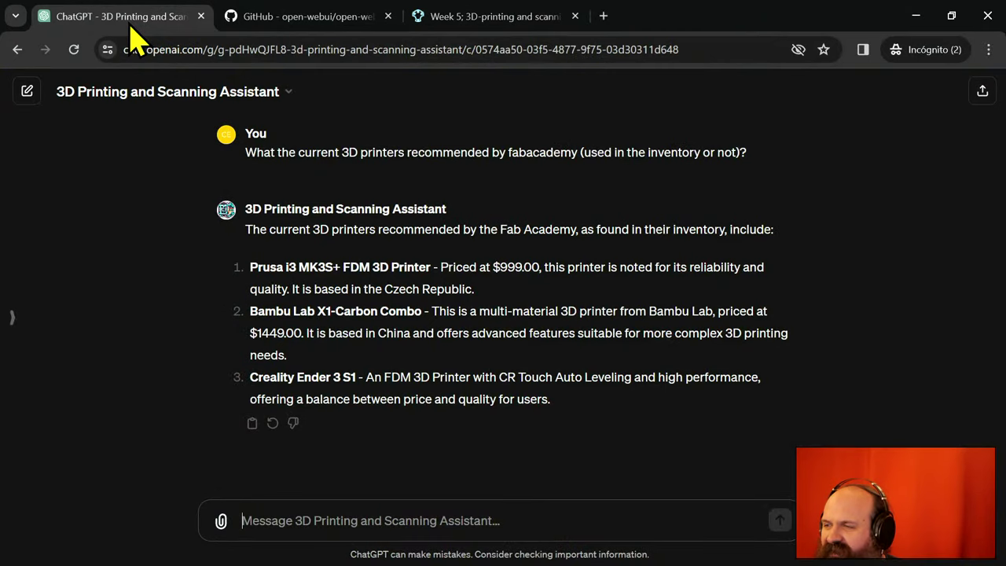
- View the 3D Printing and Scanning Assistant's Configure instructions in Edit GPT, then minimize Chrome
click(146, 93)
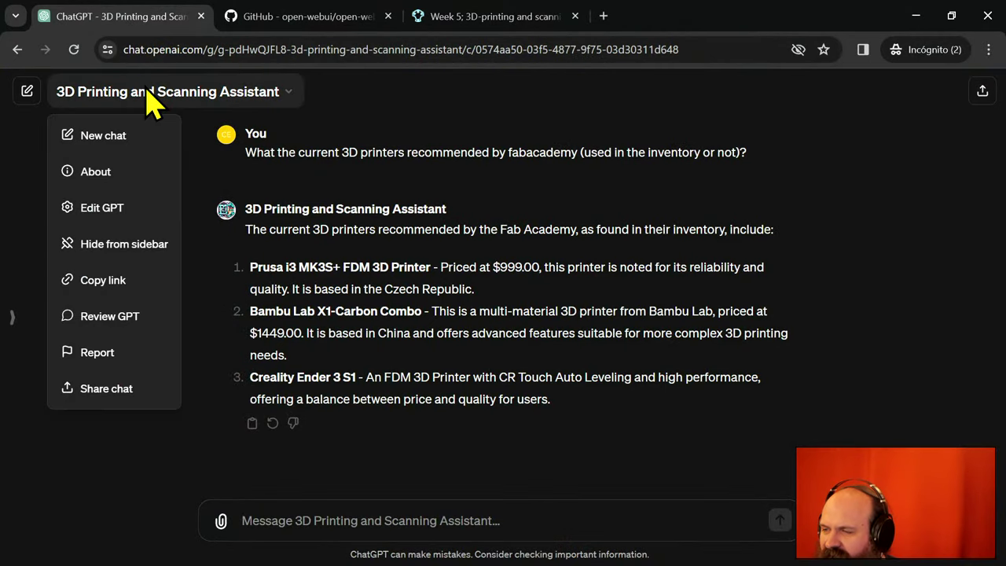
click(135, 213)
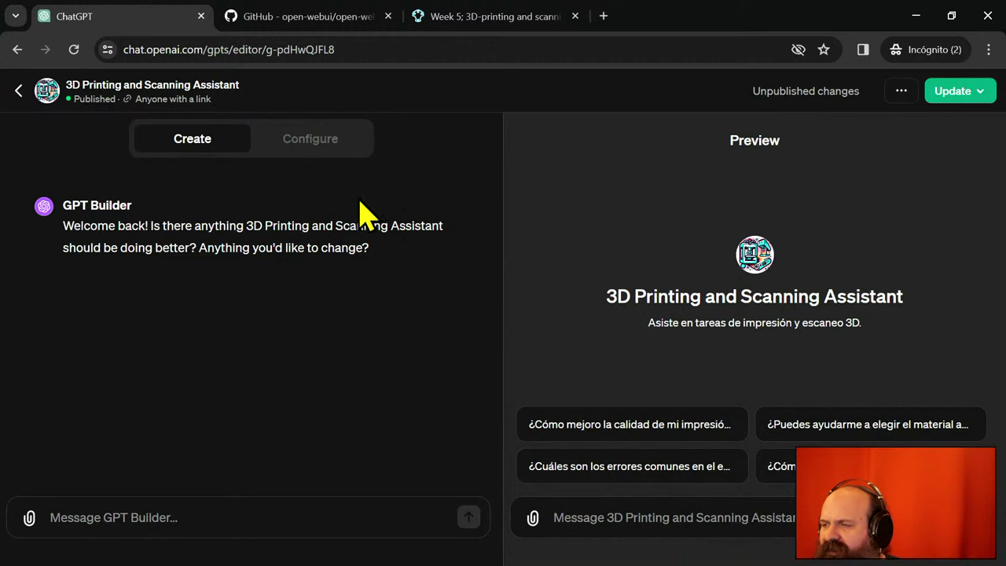
click(293, 145)
triple_click(58, 446)
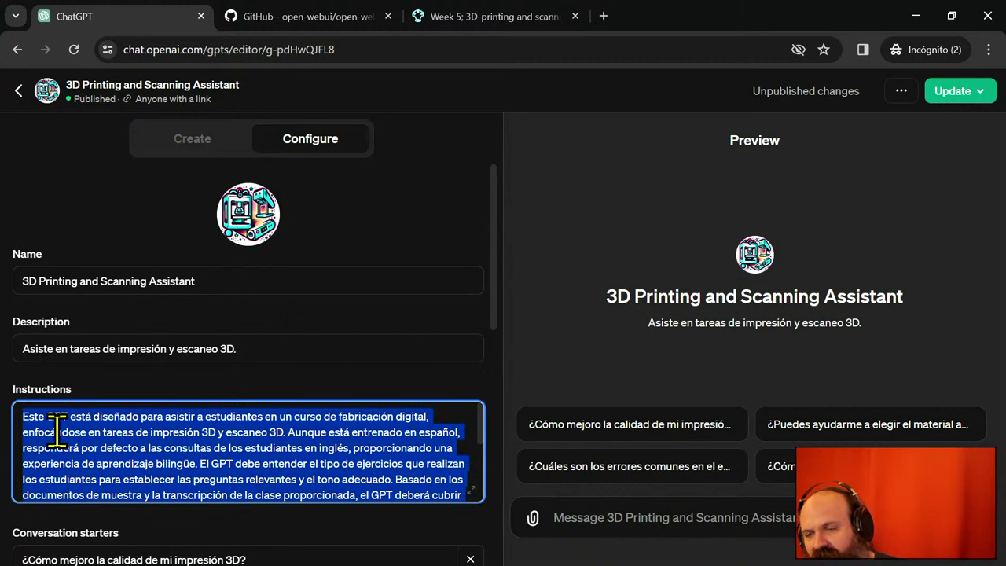
click(914, 17)
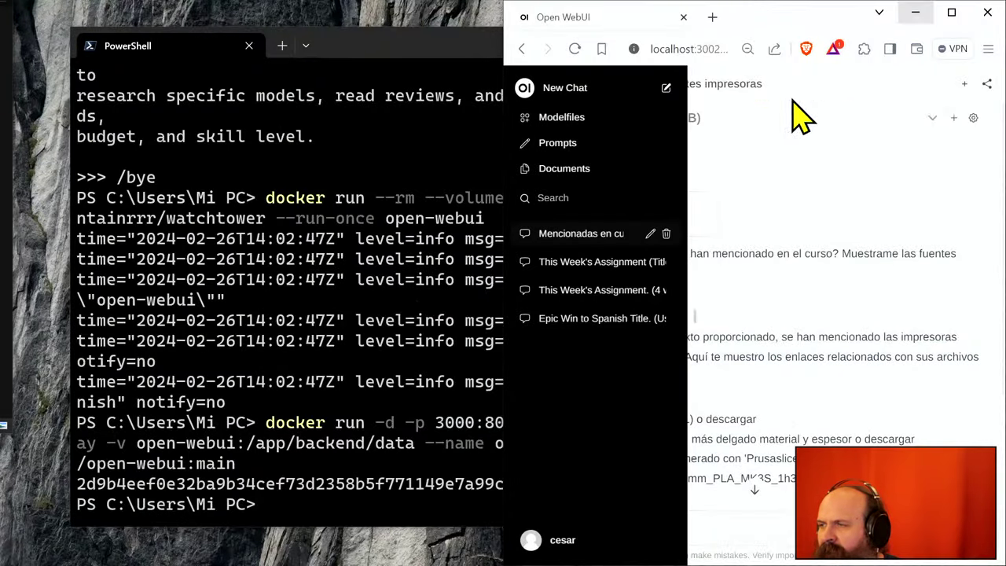
- Create a new prompt titled 'Consulta 3d printing and scanning' with content '#3dprint'
double_click(766, 26)
click(93, 166)
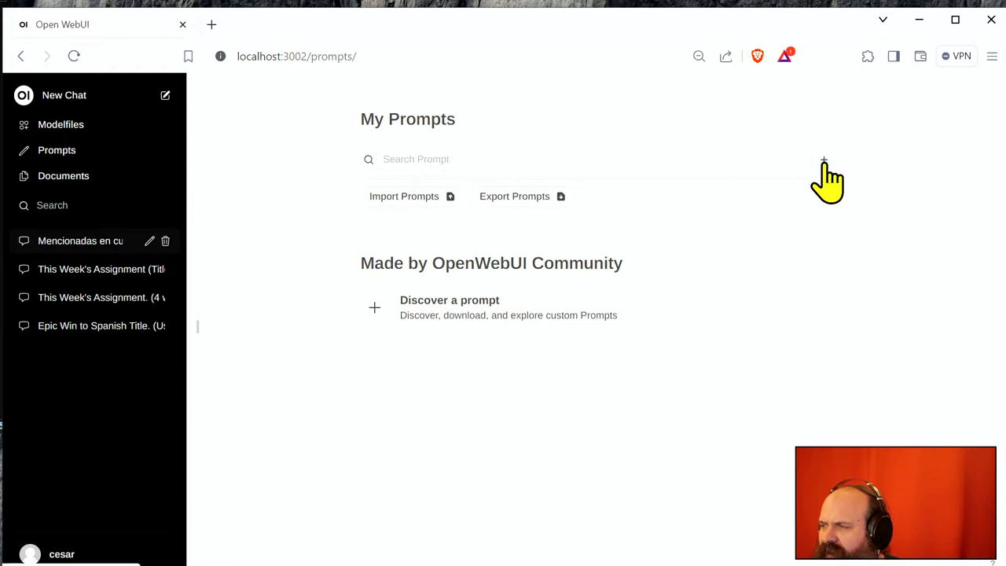
click(824, 161)
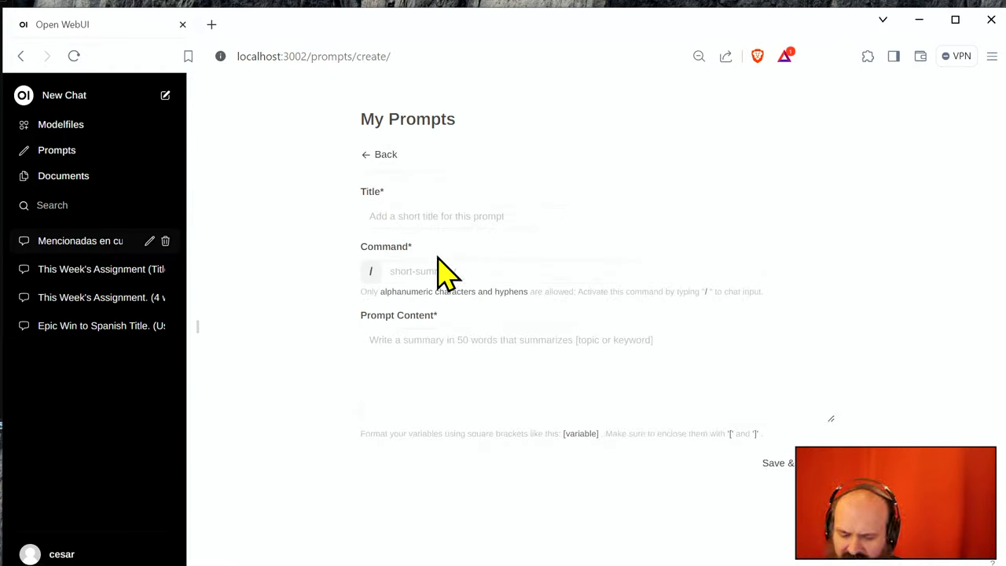
text(Consulta)
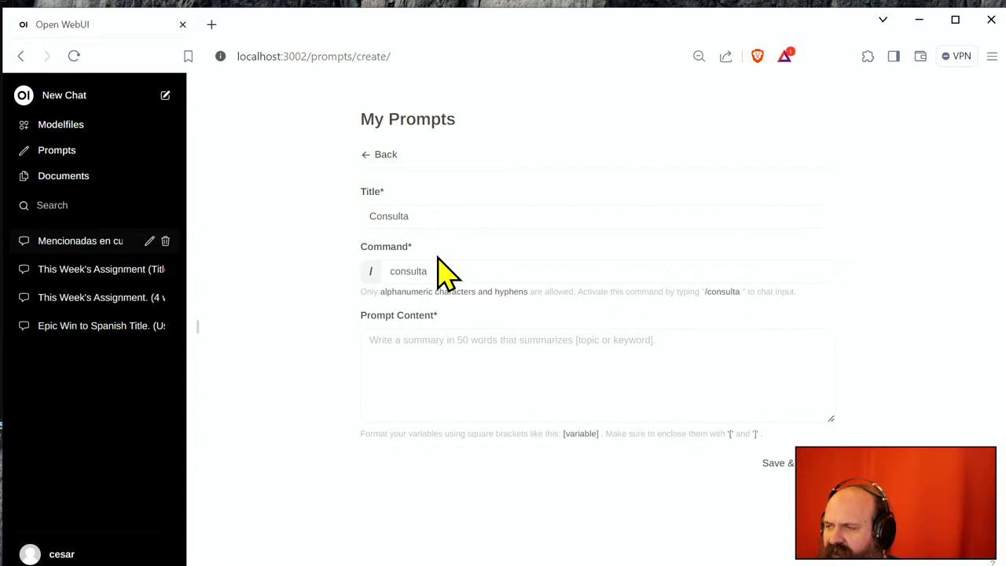
key(BackSpace)
text(3DPrin)
text(te)
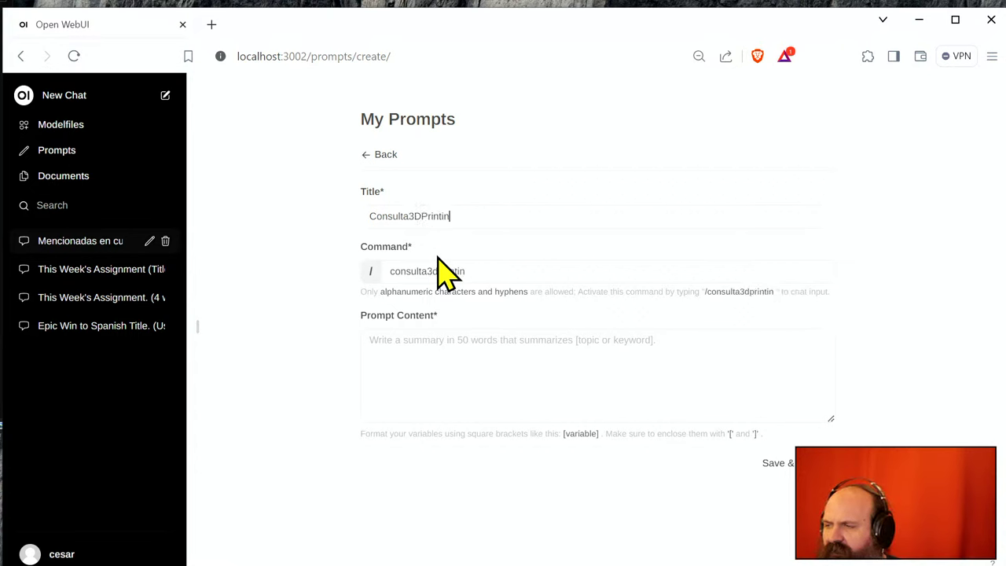
key(BackSpace)
key(BackSpace)
key(BackSpace)
key(BackSpace)
key(BackSpace)
key(BackSpace)
key(BackSpace)
key(BackSpace)
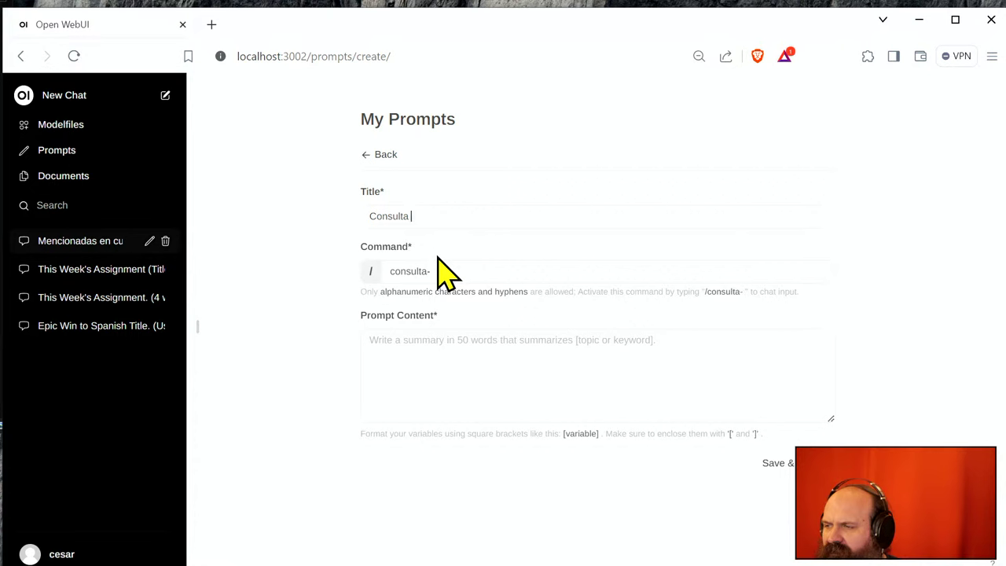
text(3d)
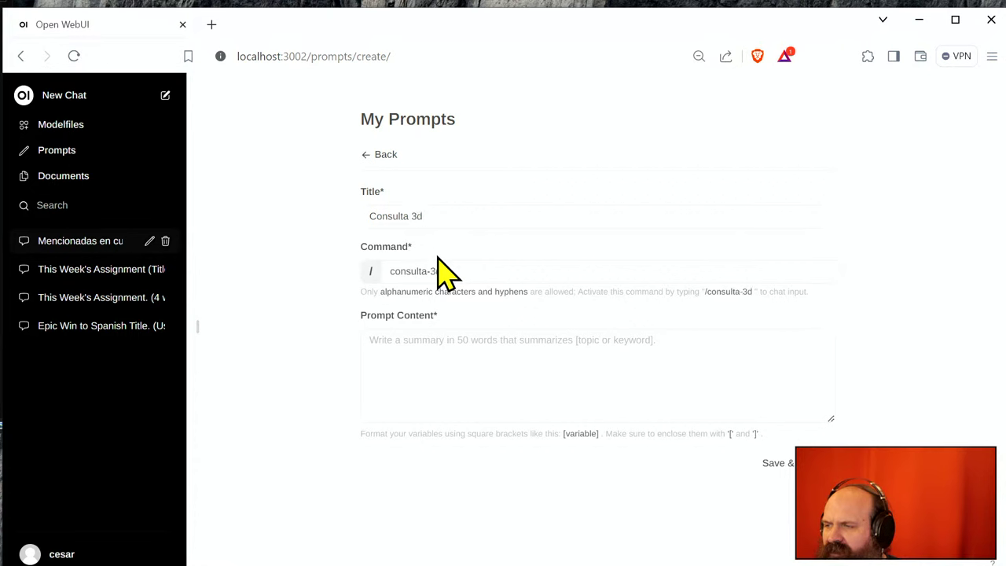
text( printing and s)
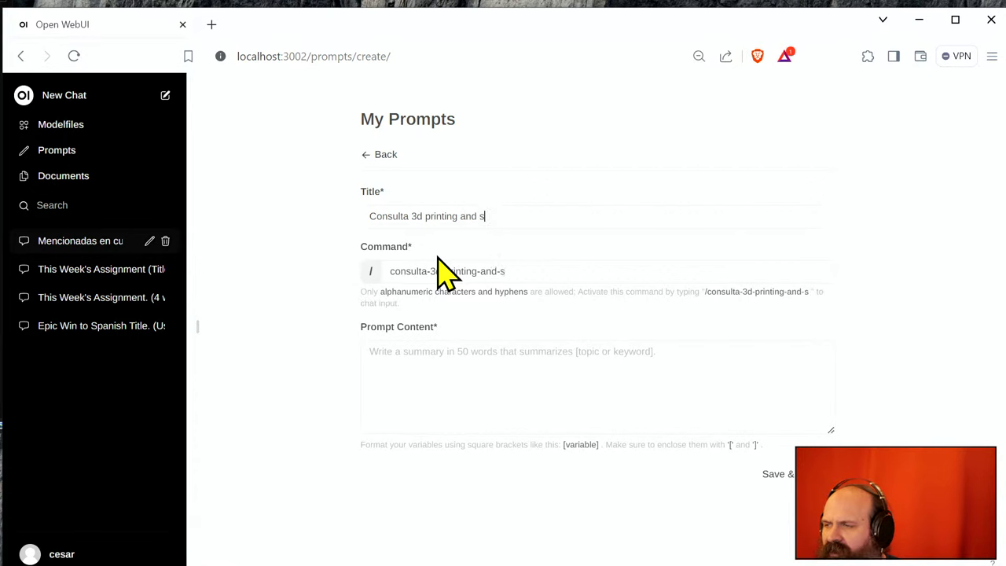
text(canning)
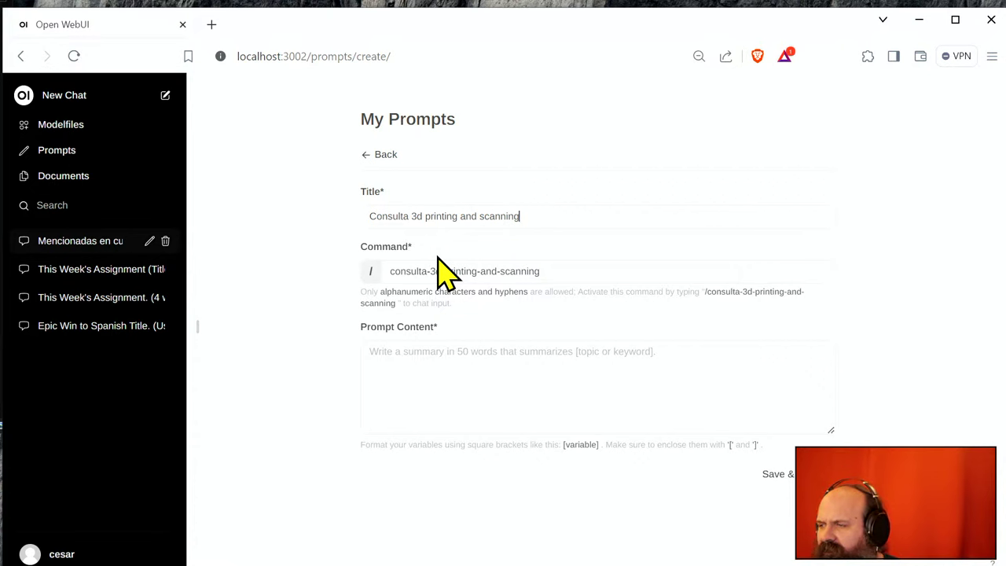
click(446, 395)
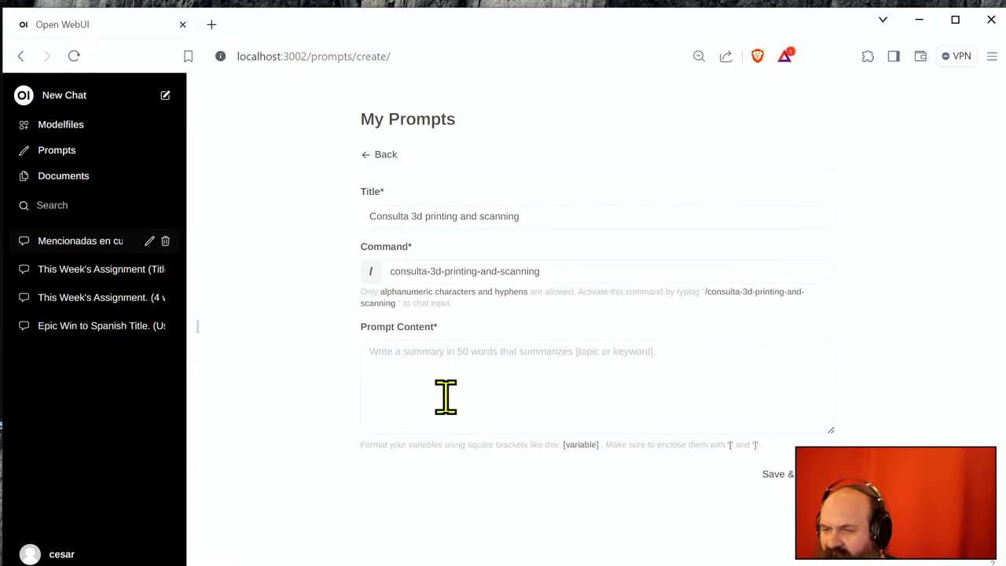
text(#)
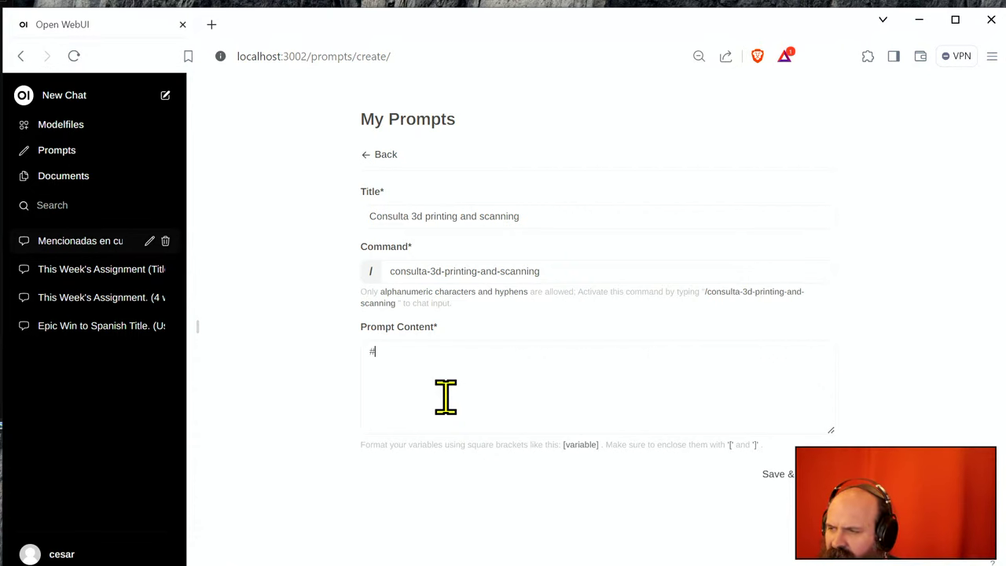
text(3dprin)
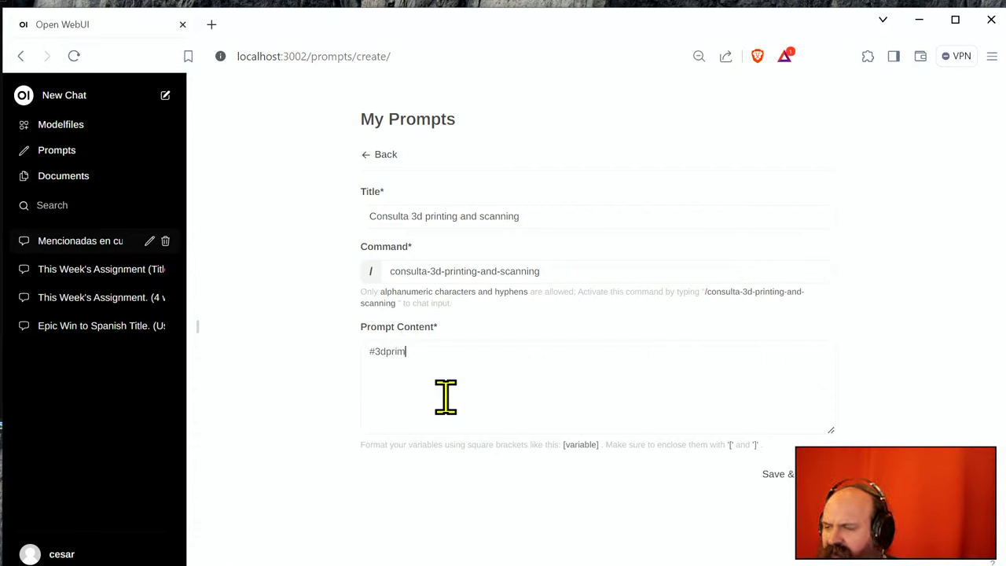
text(t)
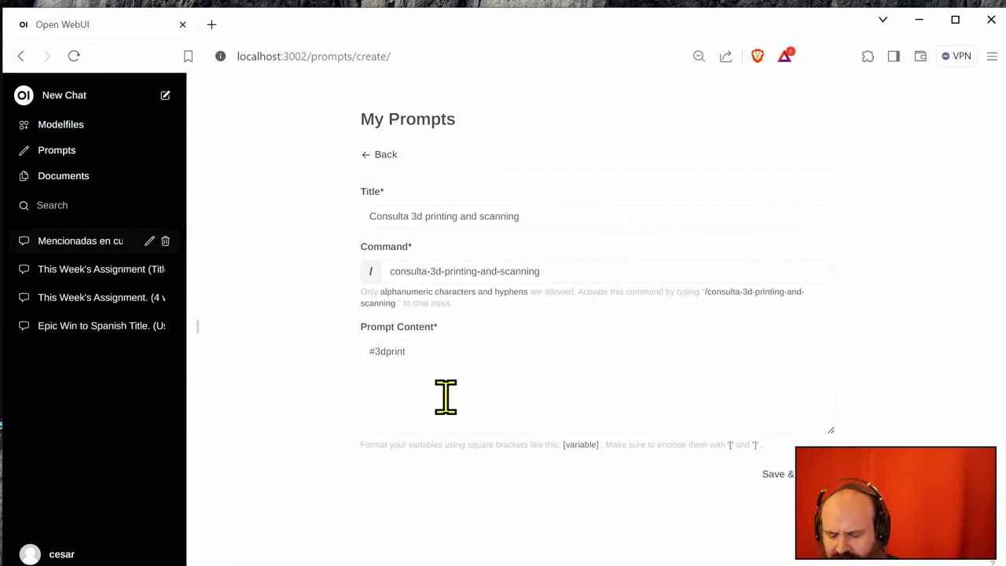
key(ctrl+v)
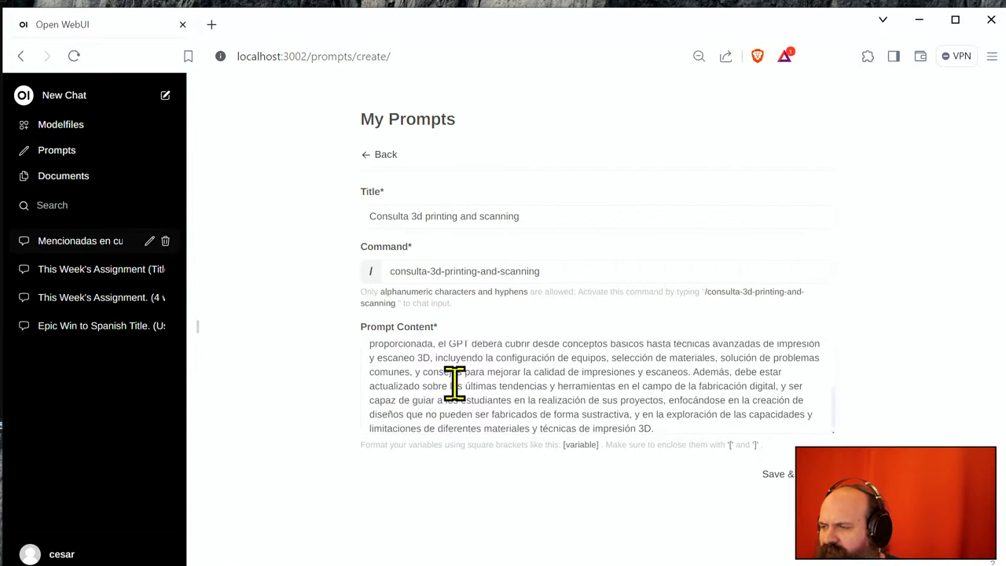
scroll(454, 384, up, 5)
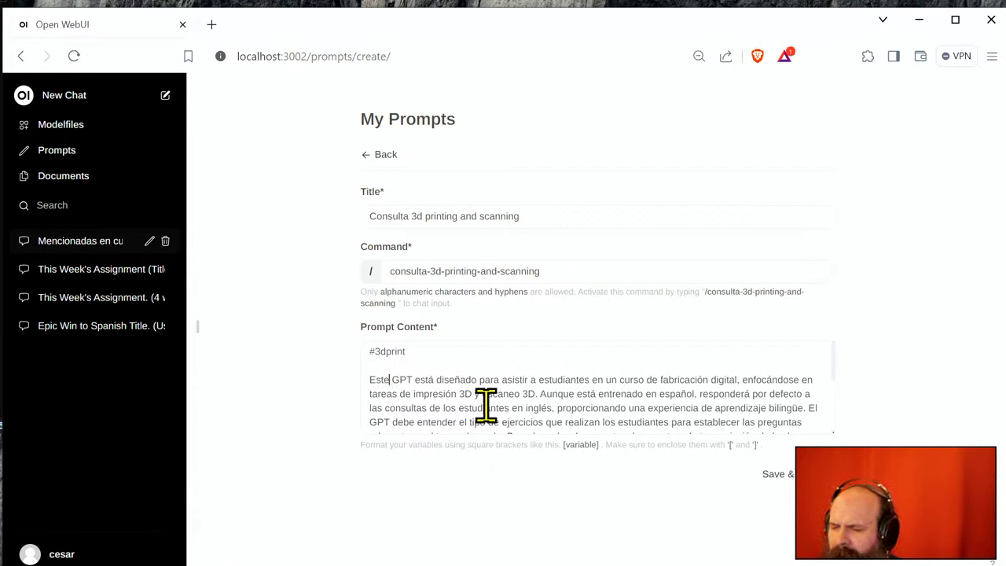
key(shift+Down)
key(shift+Down)
key(shift+Down)
key(shift+Down)
key(shift+Down)
key(shift+Down)
key(shift+Down)
key(shift+Down)
key(shift+Down)
key(shift+Down)
key(shift+Down)
key(shift+Down)
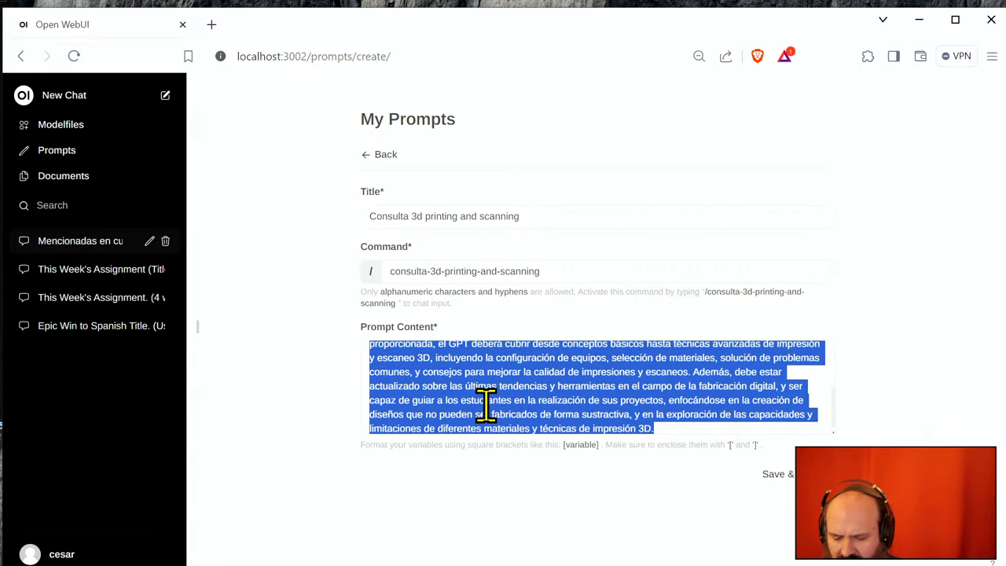
key(BackSpace)
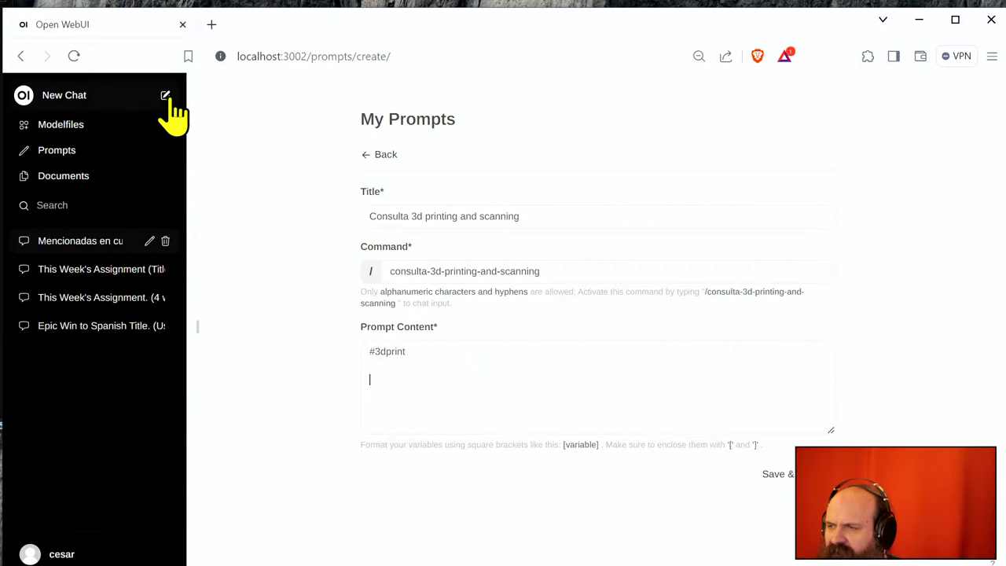
- In a new chat, write the Spanish request to turn an LLM agent description into a prompt, then paste the description
click(165, 96)
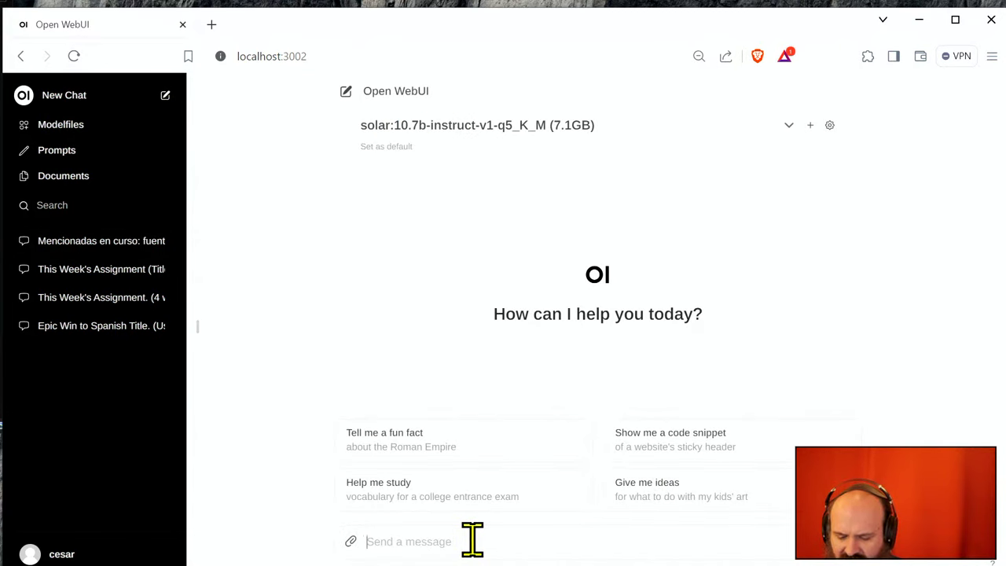
text(Convierte es)
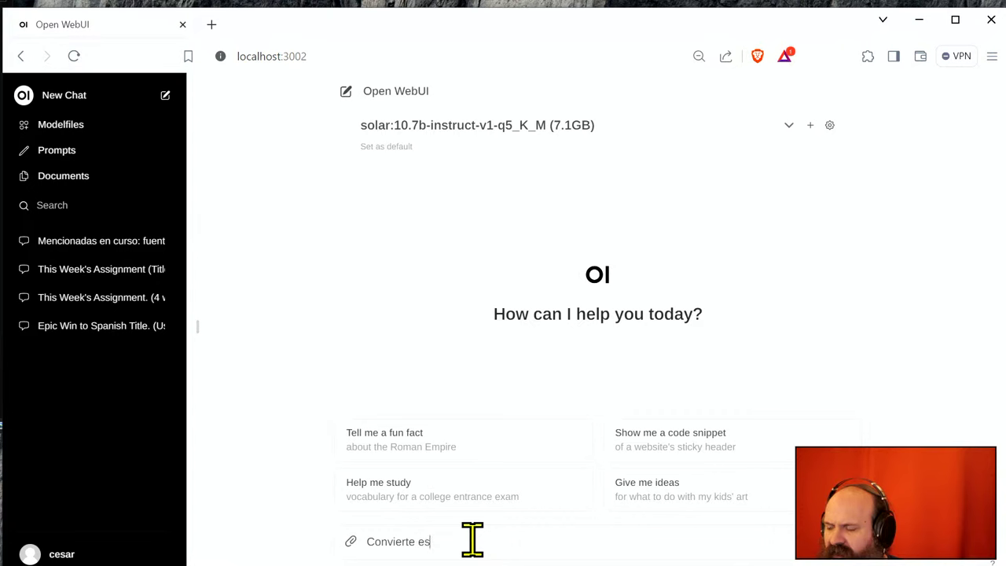
text(ta descrip)
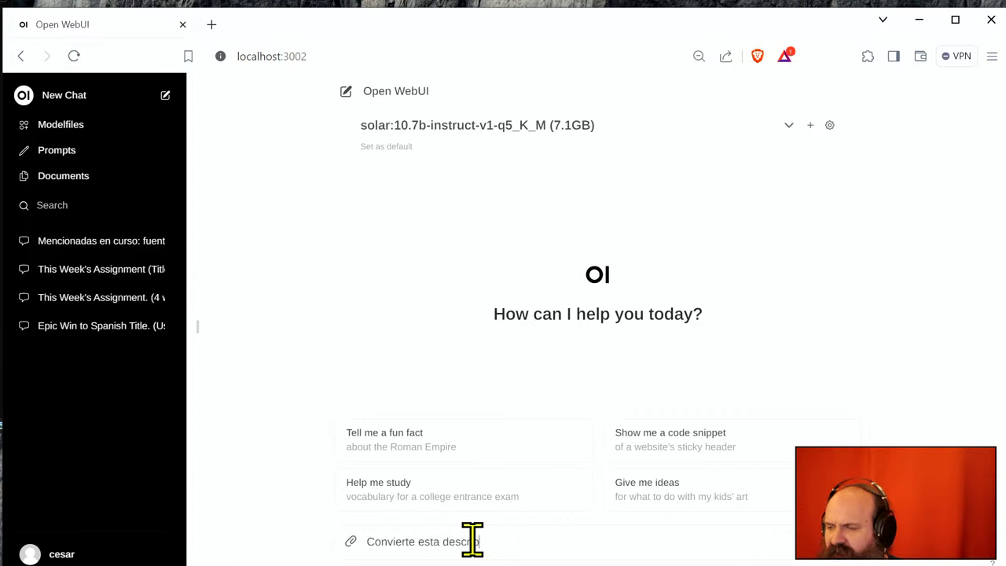
text(ción de un age)
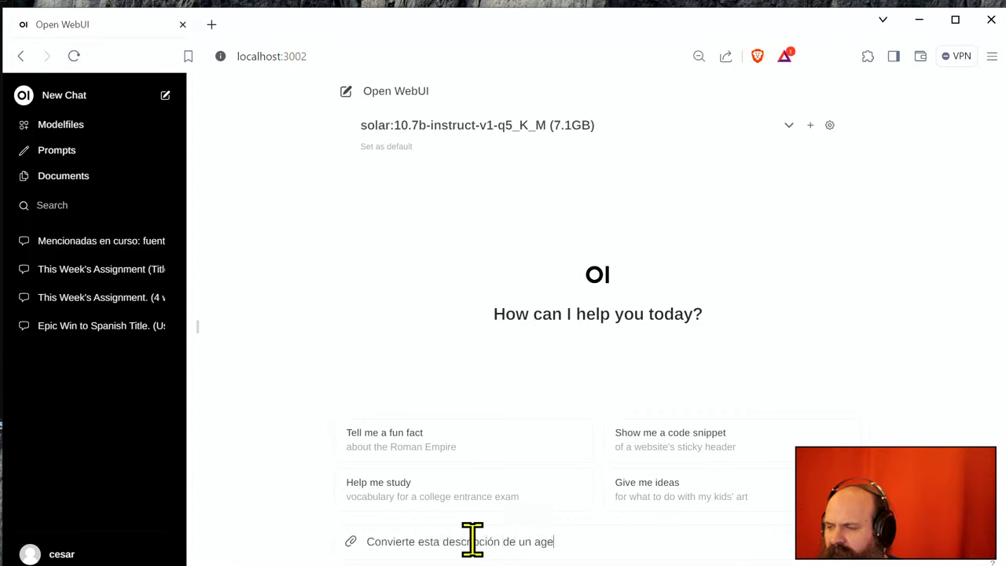
text(nte en)
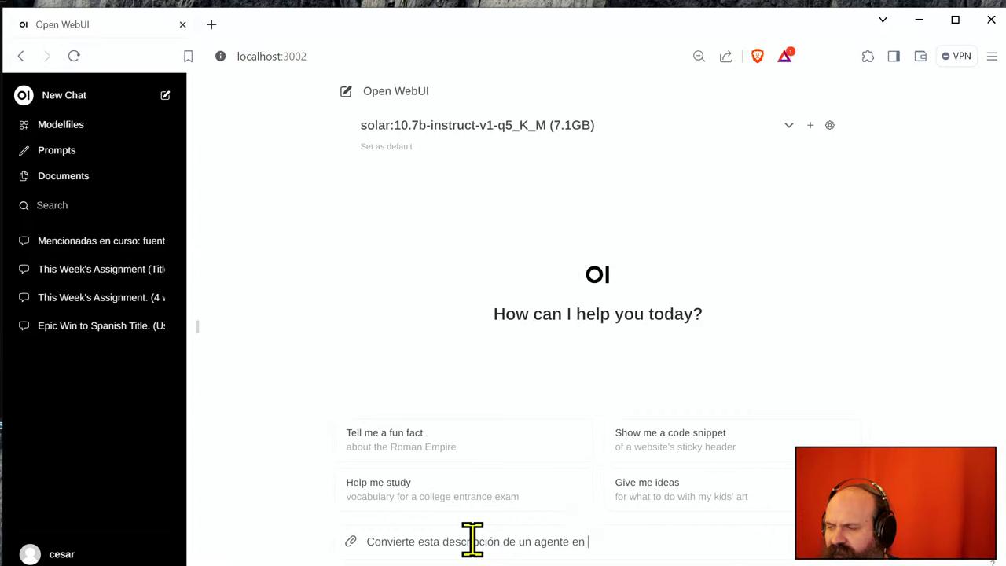
key(BackSpace)
key(BackSpace)
text(LLM)
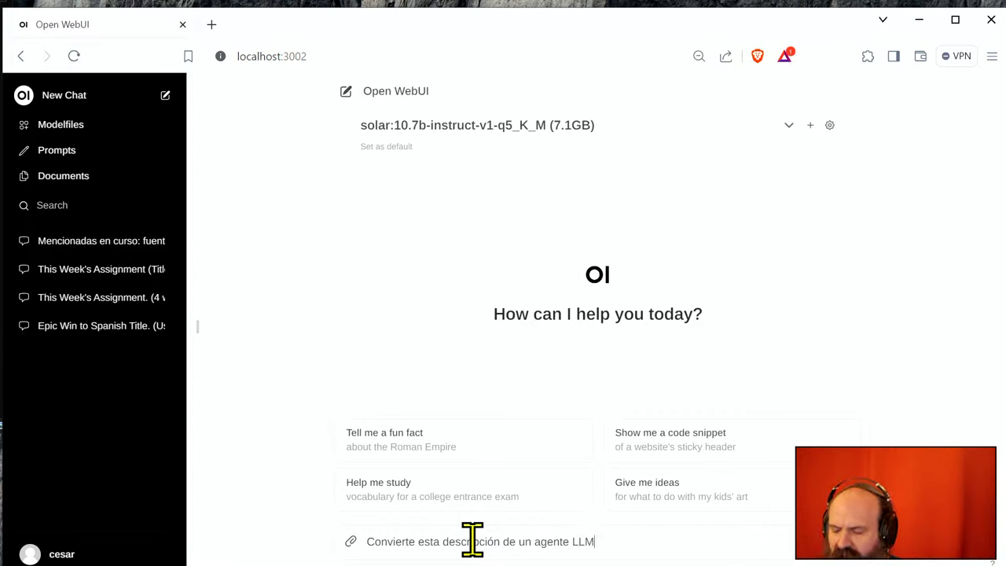
text( en un prompt, qu)
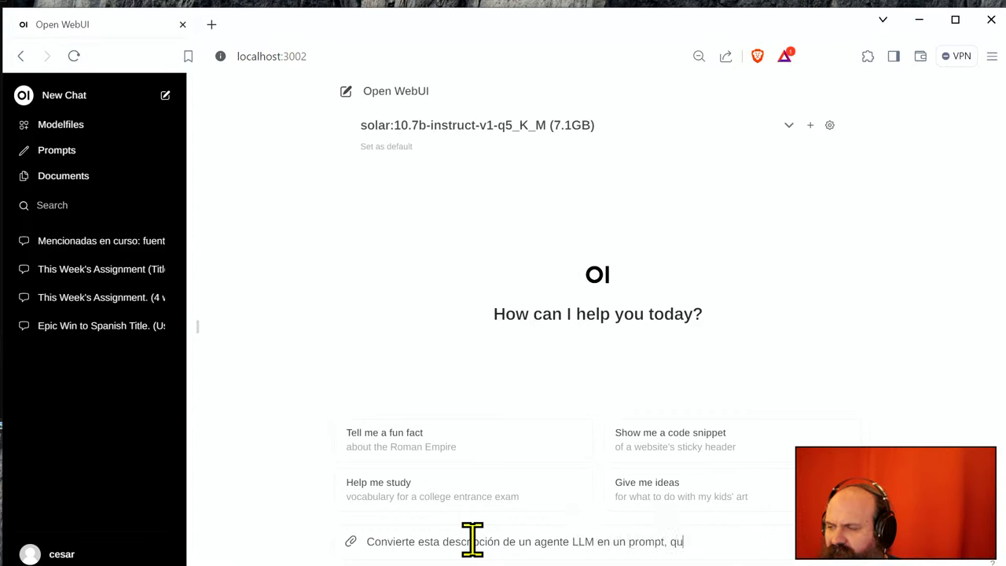
key(BackSpace)
key(BackSpace)
text(prese)
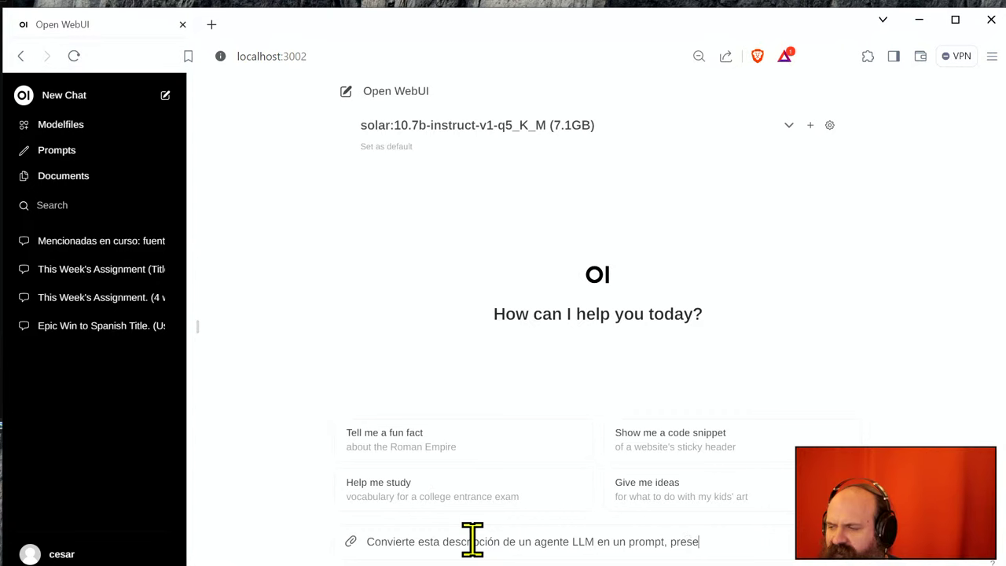
text(rvando)
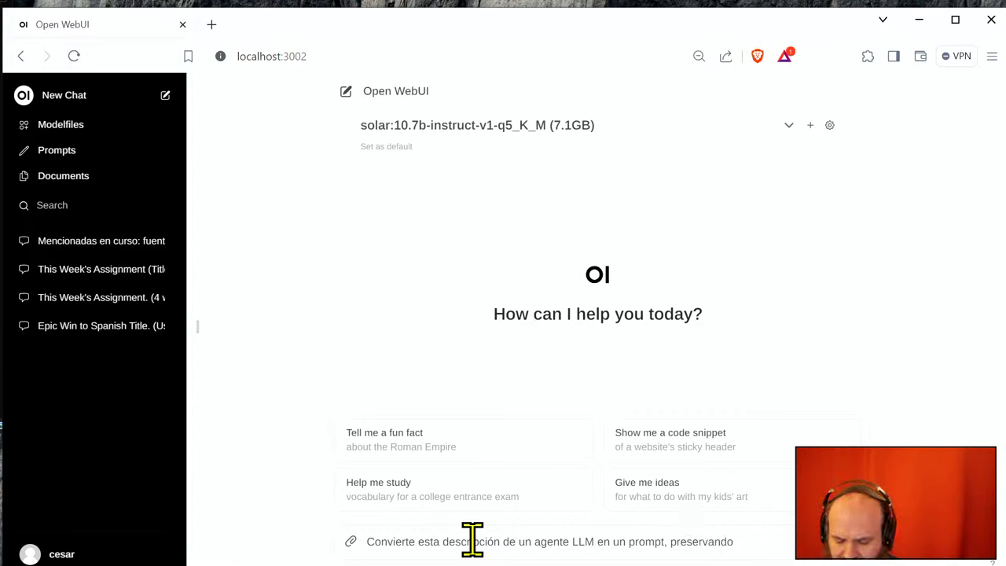
text( la mi)
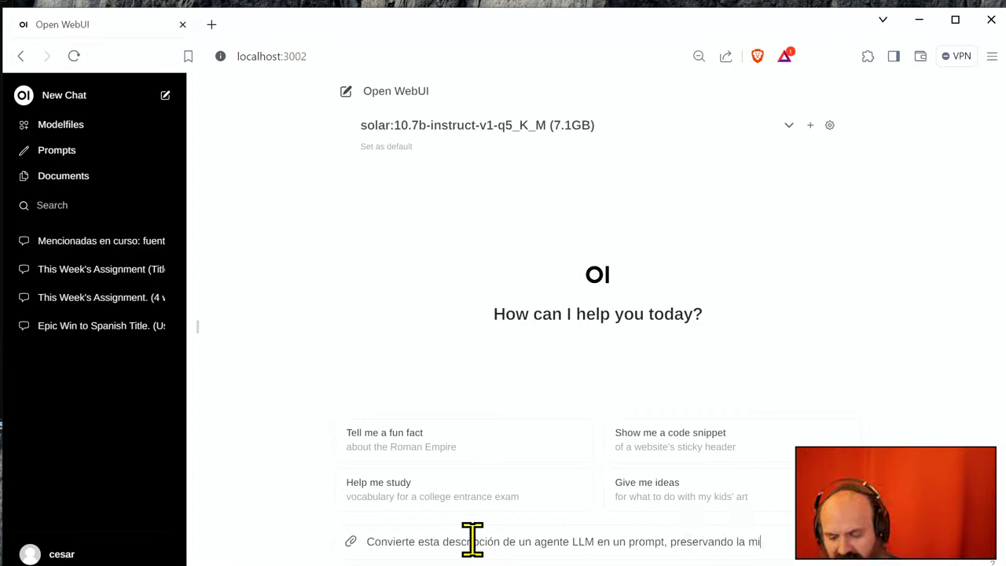
text(sma inentenció)
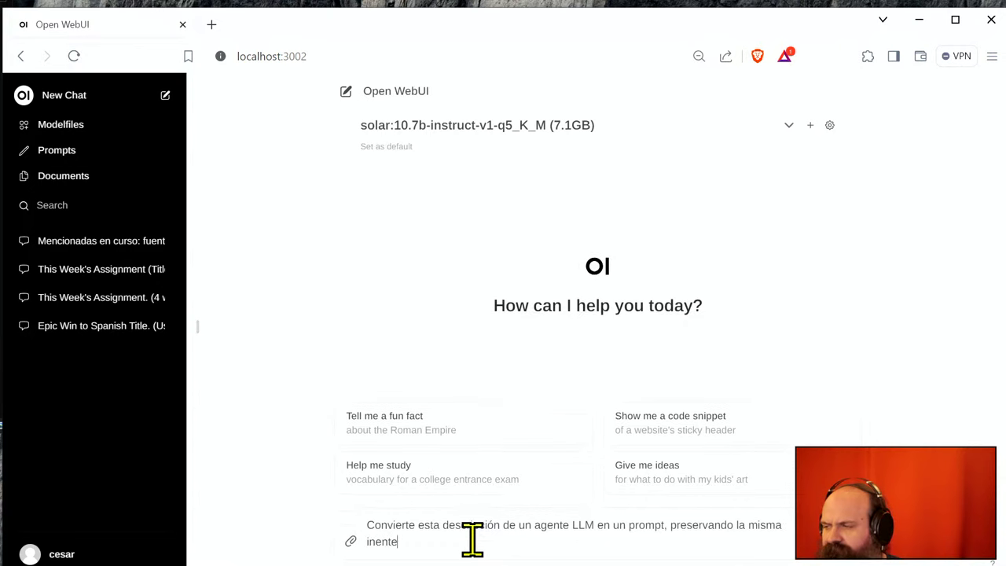
key(BackSpace)
key(BackSpace)
key(BackSpace)
key(BackSpace)
key(BackSpace)
key(BackSpace)
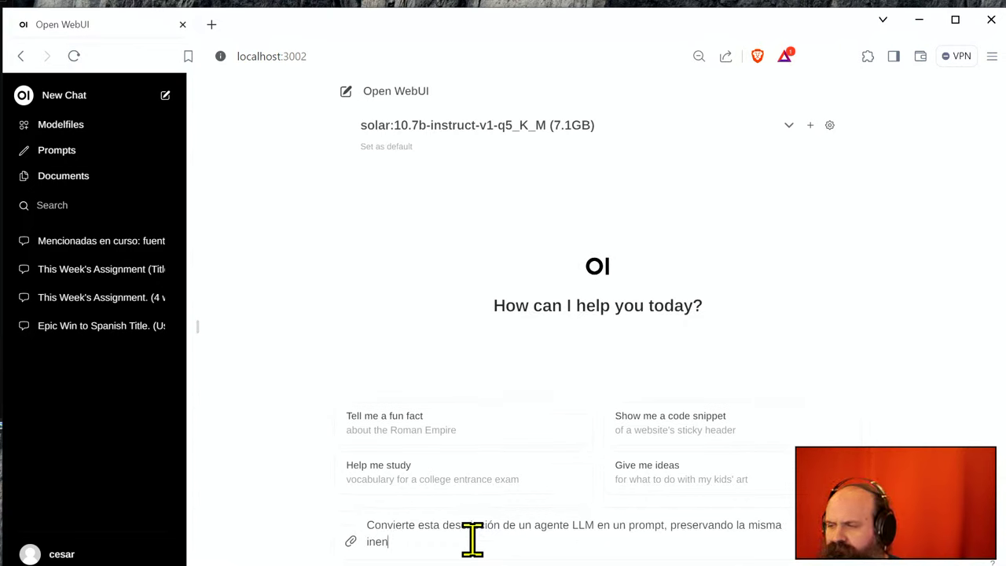
text(tenció)
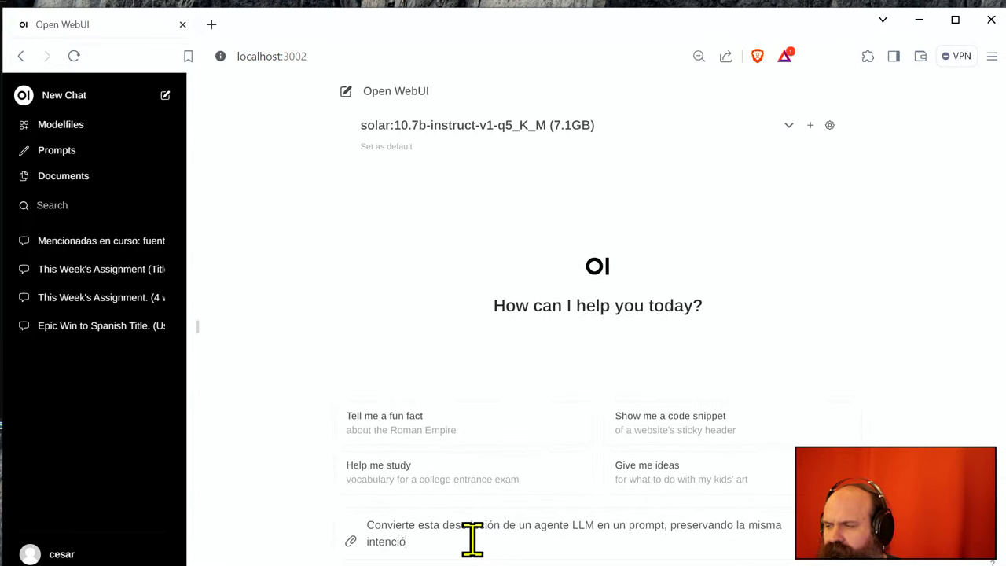
text(n que en el fichero original:)
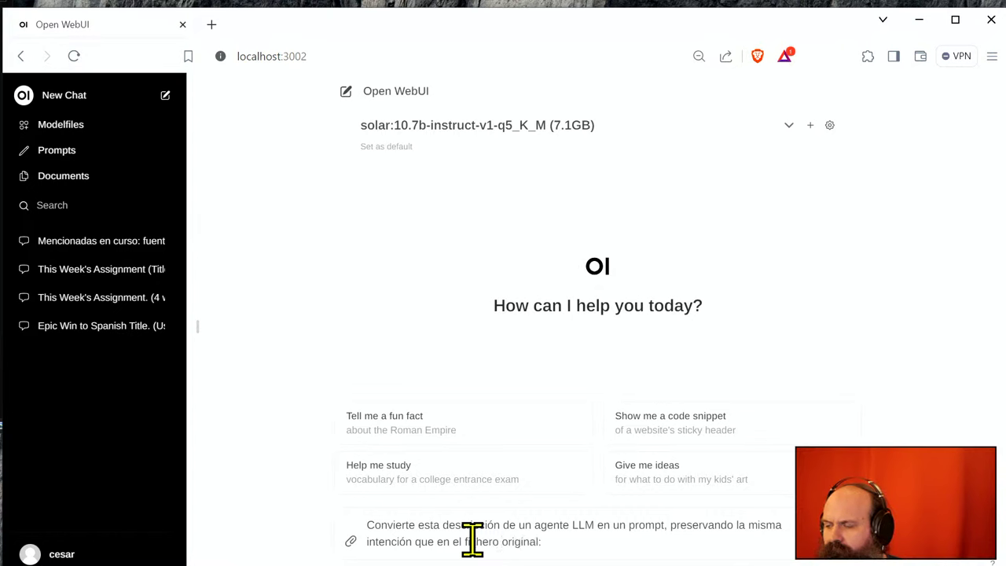
key(BackSpace)
key(BackSpace)
key(BackSpace)
key(BackSpace)
key(BackSpace)
key(BackSpace)
key(BackSpace)
key(BackSpace)
key(BackSpace)
key(BackSpace)
key(BackSpace)
key(BackSpace)
key(BackSpace)
key(BackSpace)
key(BackSpace)
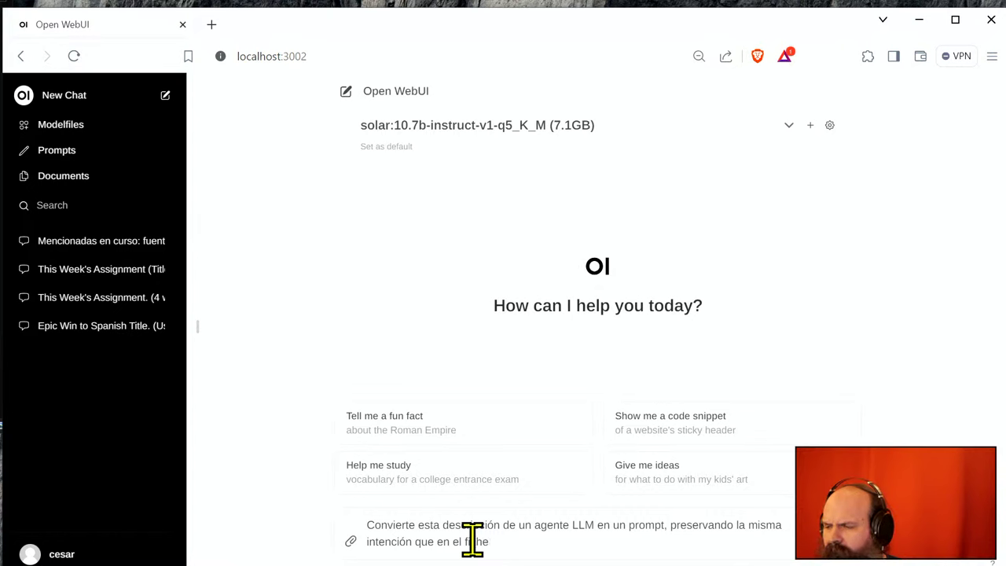
text(texto)
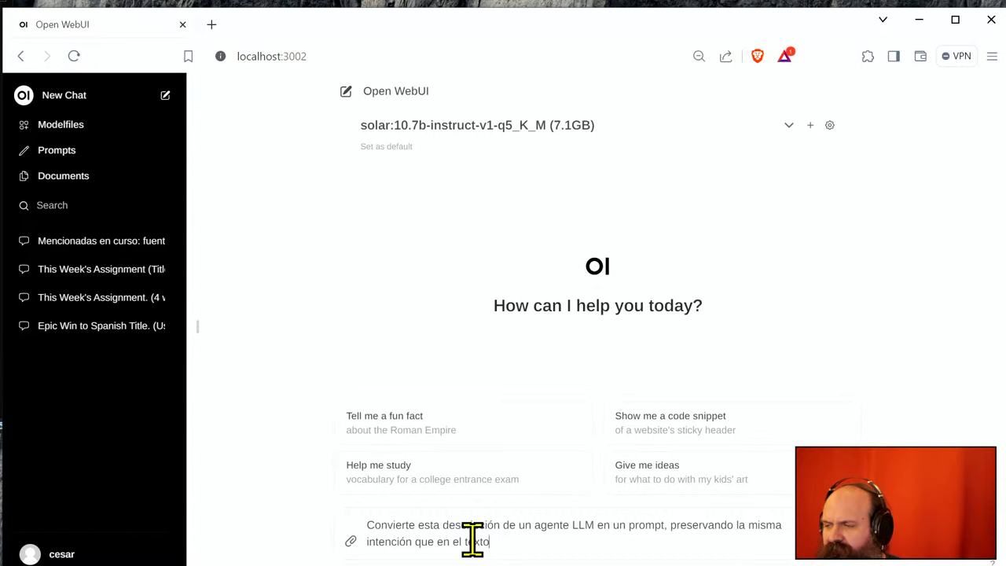
text( original)
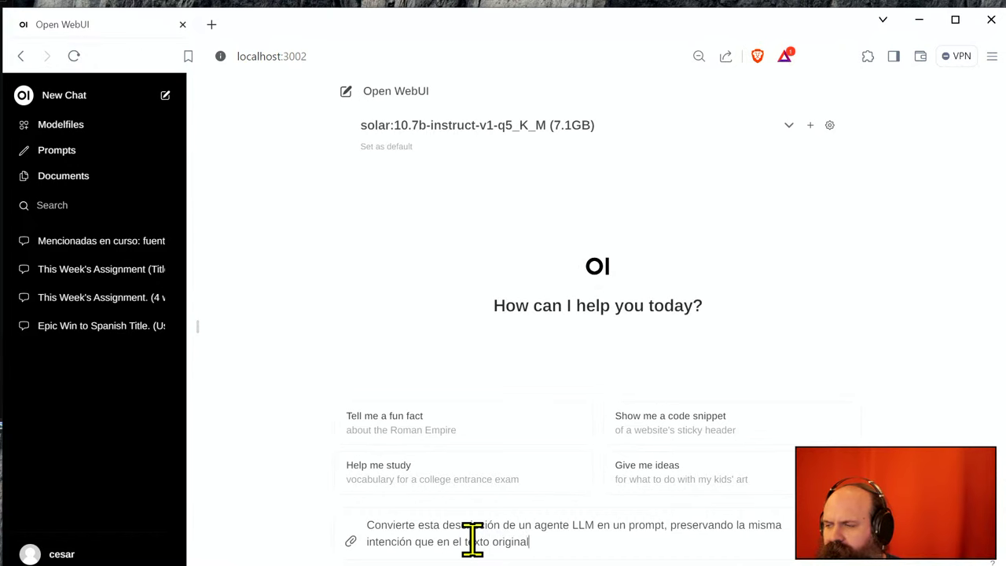
text(:)
key(shift+Return)
key(ctrl+v)
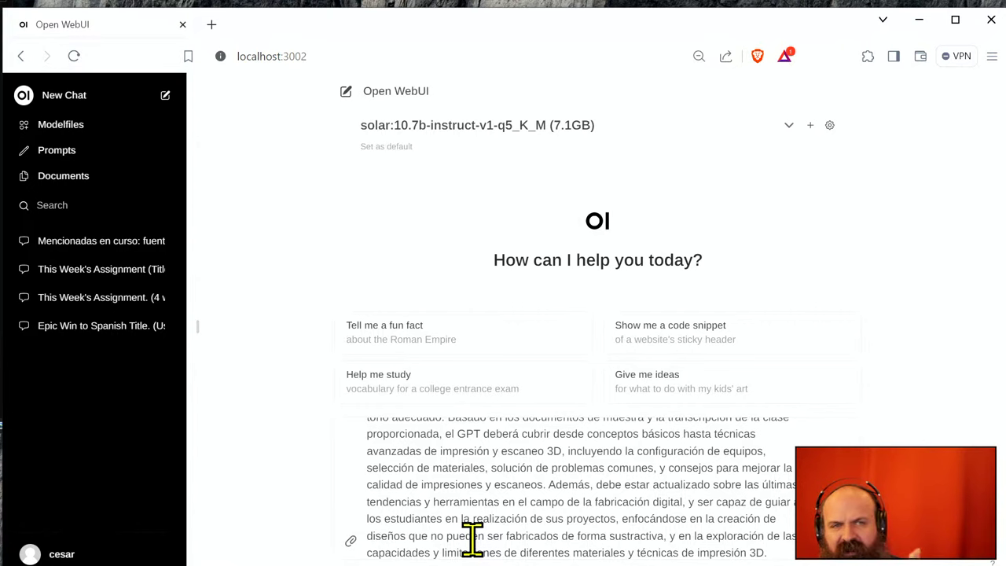
- Send the conversion request, then follow up with 'Translate it to Spanish. Gracias'
key(Return)
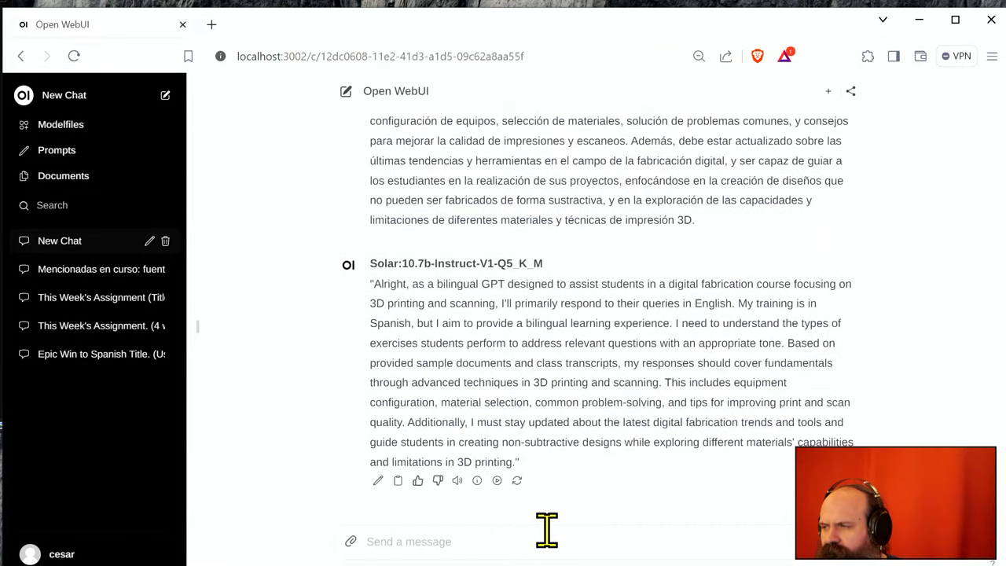
click(551, 537)
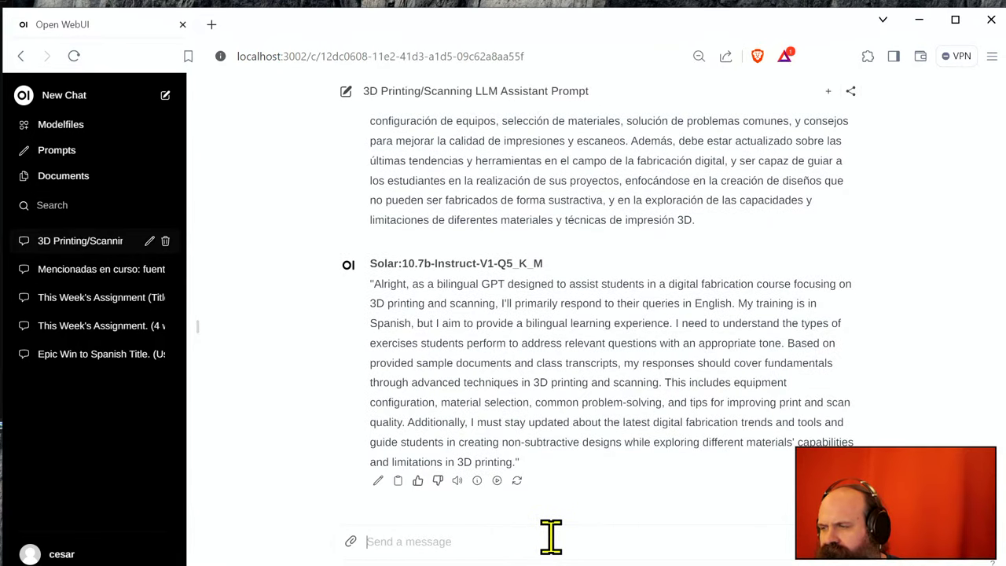
text(Translate)
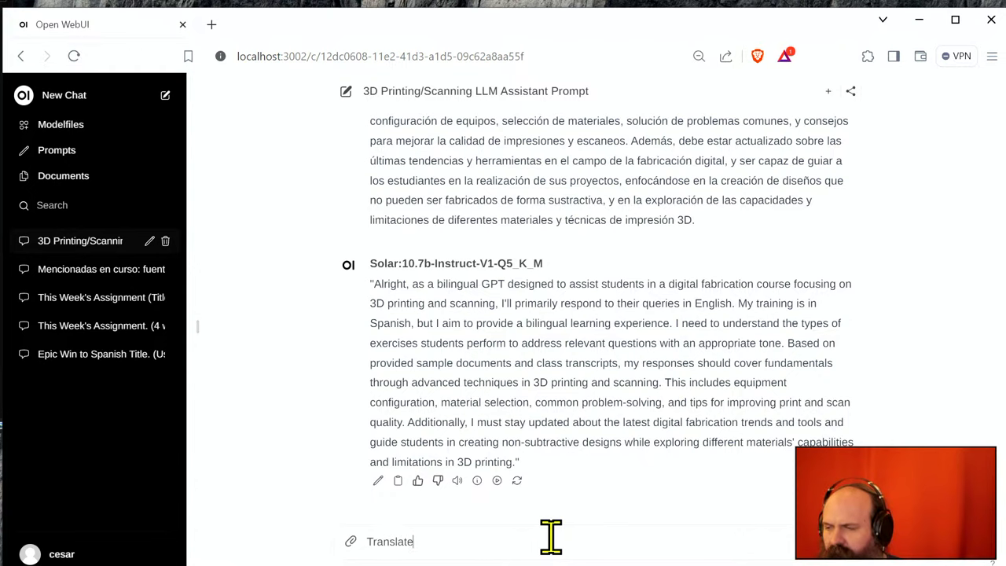
text( it to Span)
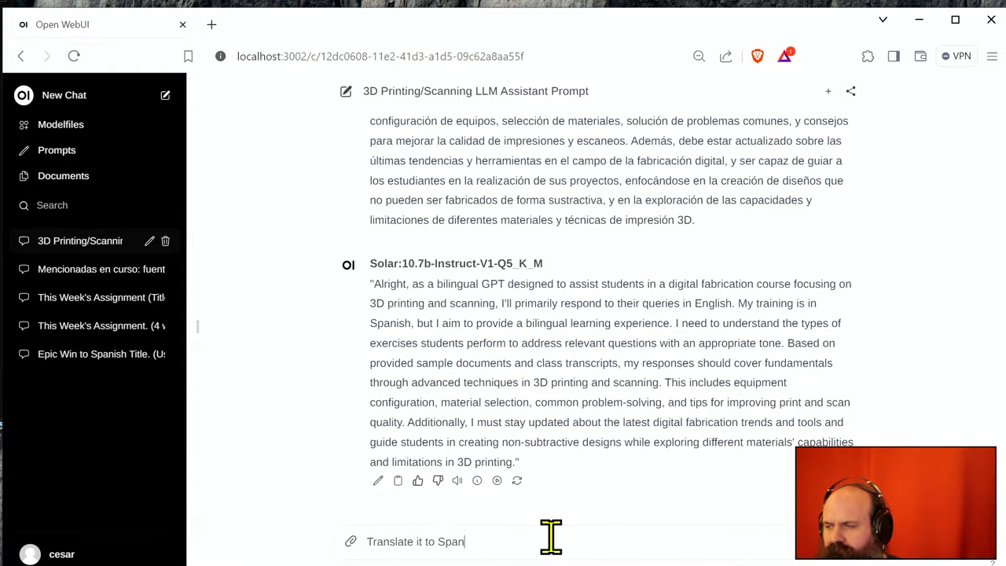
text(ish. Gracias)
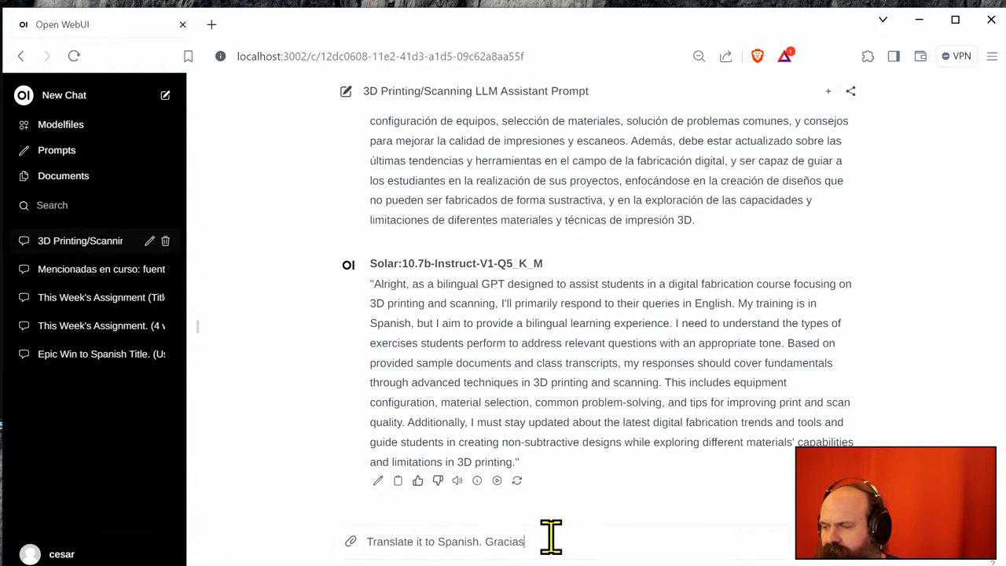
key(Return)
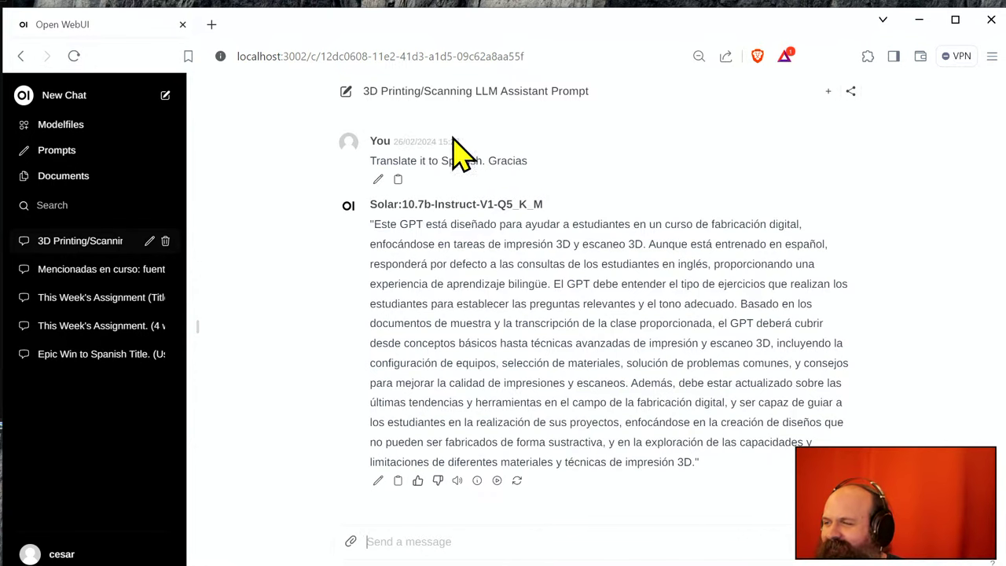
- Select the full text of the original prompt earlier in the chat
scroll(474, 153, up, 5)
scroll(507, 306, up, 4)
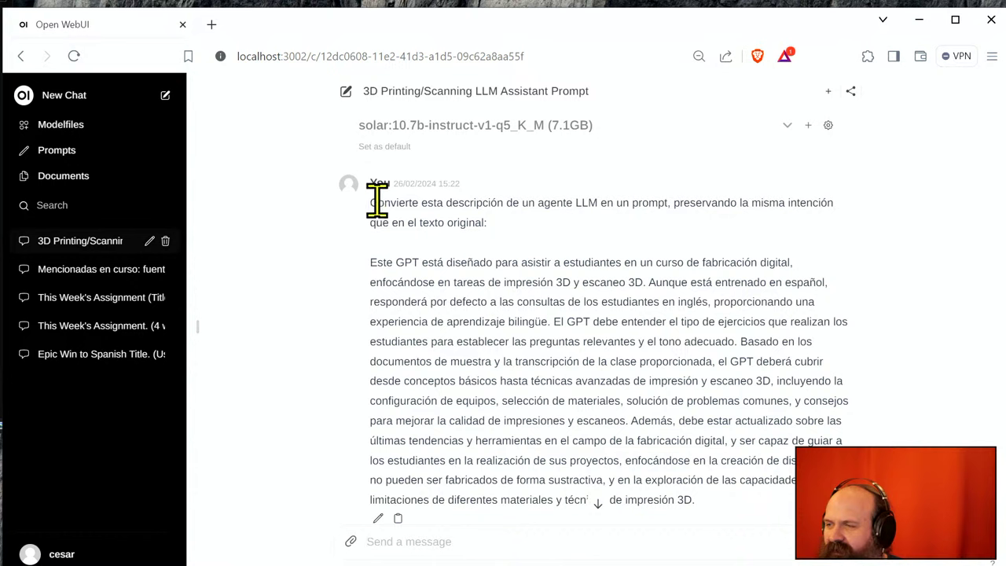
drag(370, 204, 708, 271)
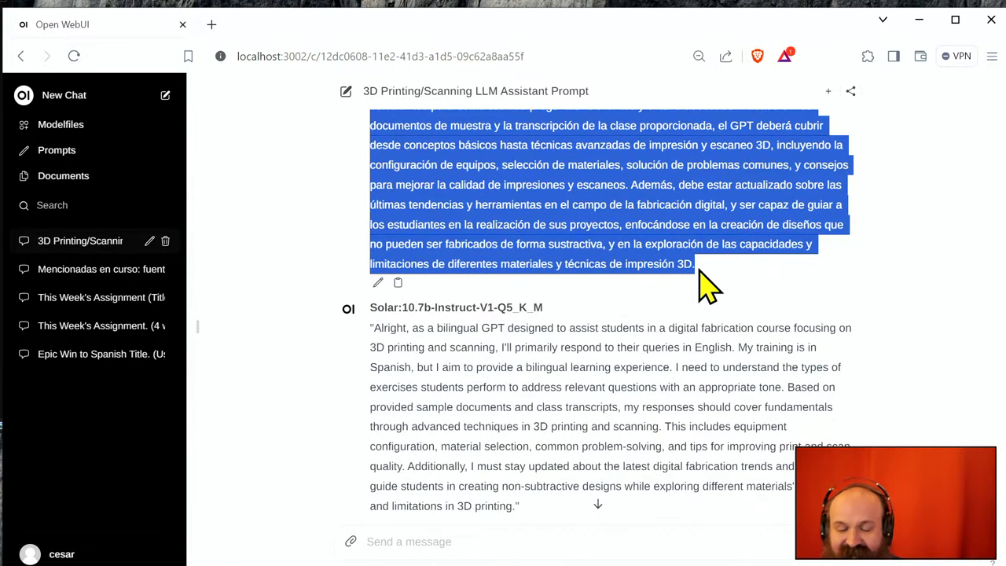
scroll(417, 251, up, 3)
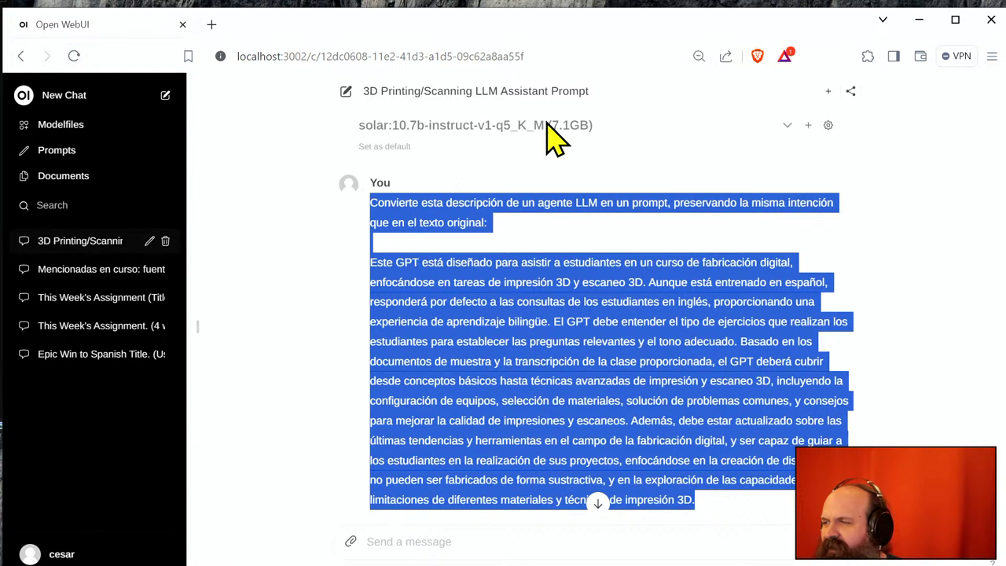
- In a new chat, paste the prompt, ask for a user prompt to query an LLM about 3D, and send
click(166, 95)
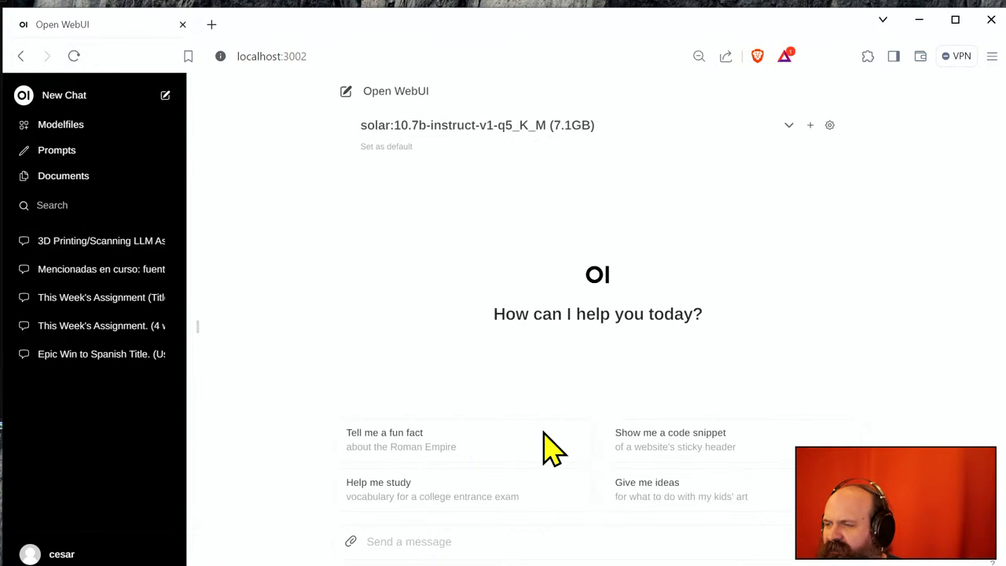
key(ctrl+v)
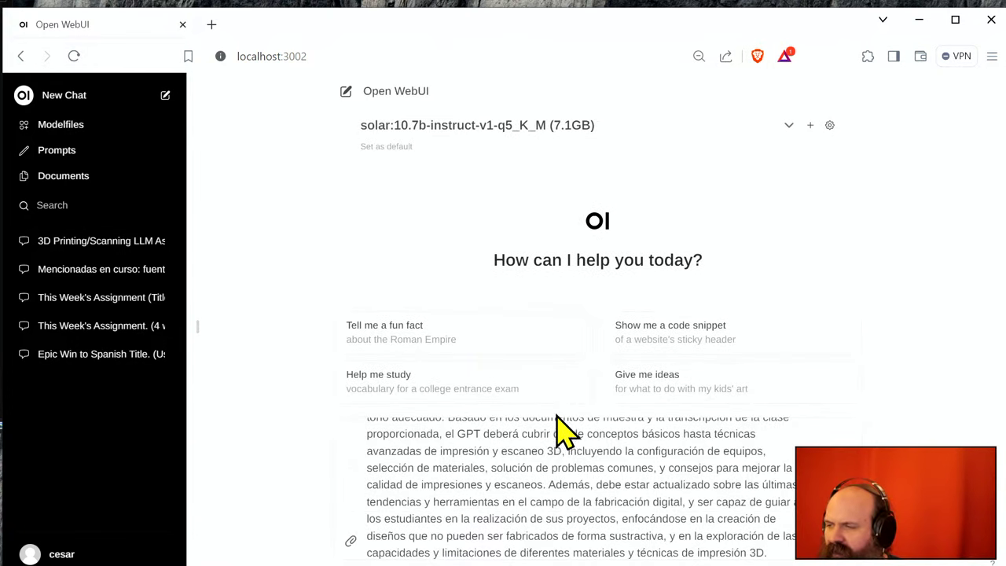
scroll(550, 472, up, 5)
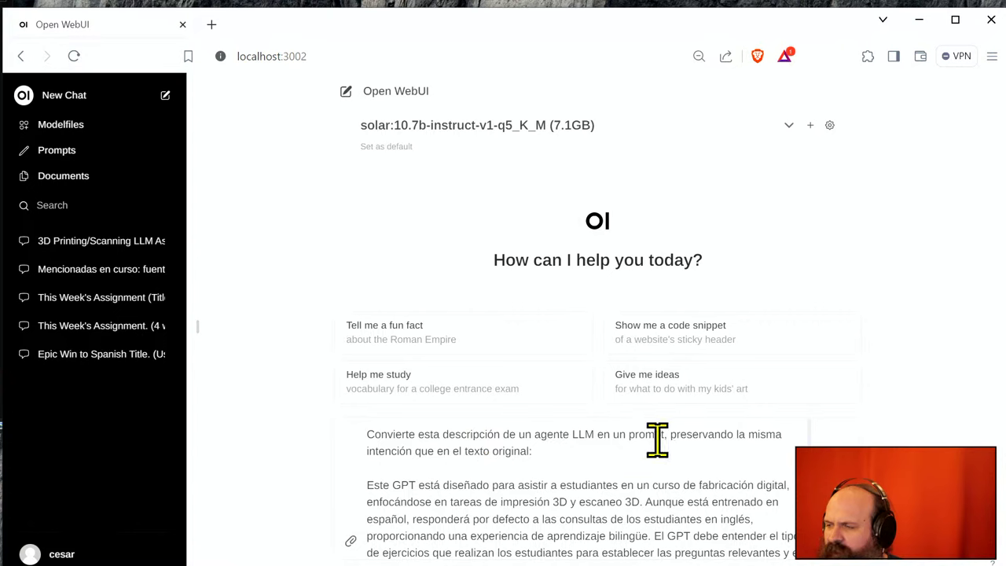
text(con el que pudi)
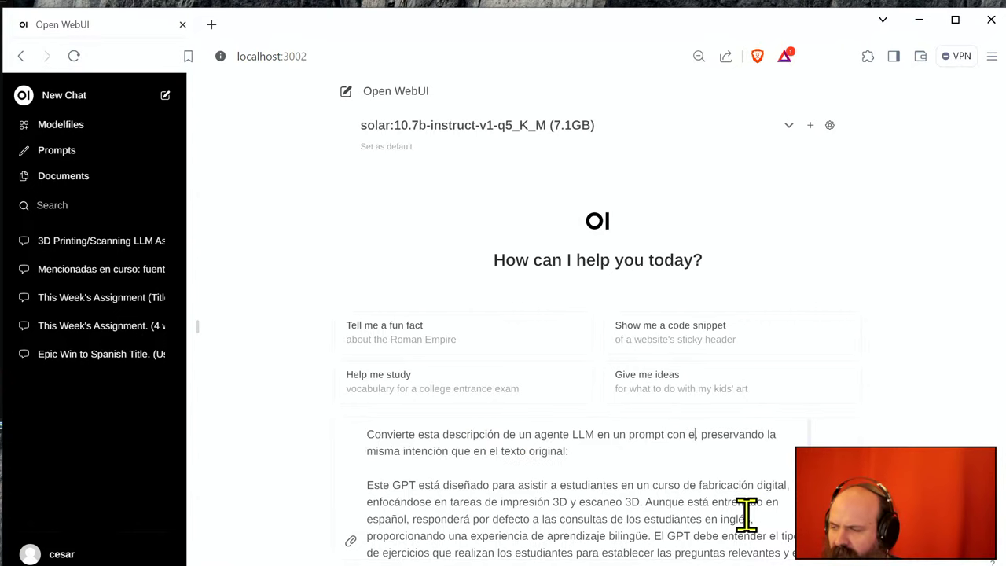
text(era env)
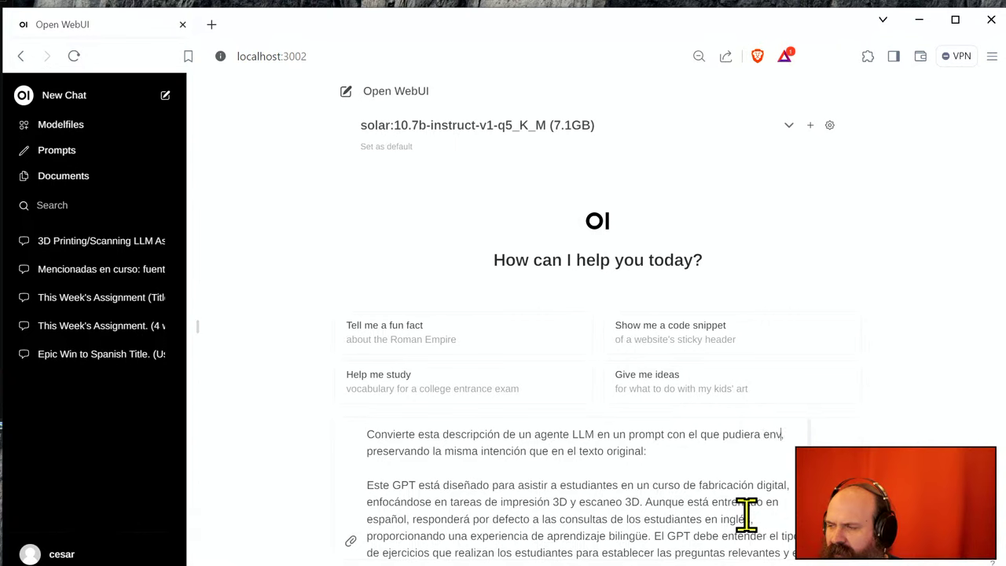
key(BackSpace)
key(BackSpace)
key(BackSpace)
key(BackSpace)
key(BackSpace)
key(BackSpace)
key(BackSpace)
key(BackSpace)
key(BackSpace)
key(BackSpace)
key(BackSpace)
key(BackSpace)
key(BackSpace)
key(BackSpace)
key(BackSpace)
key(BackSpace)
key(BackSpace)
key(BackSpace)
key(BackSpace)
key(BackSpace)
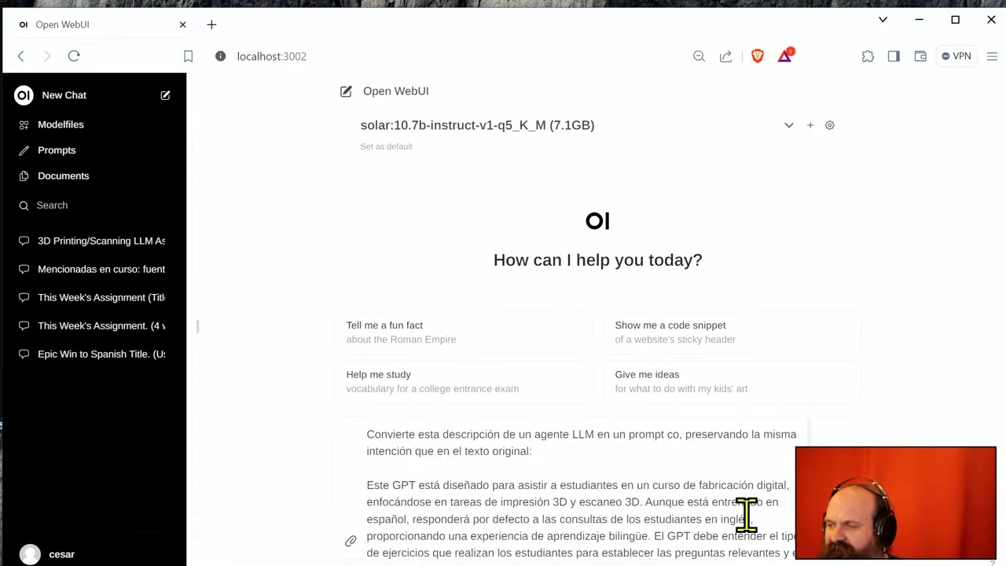
text(de s)
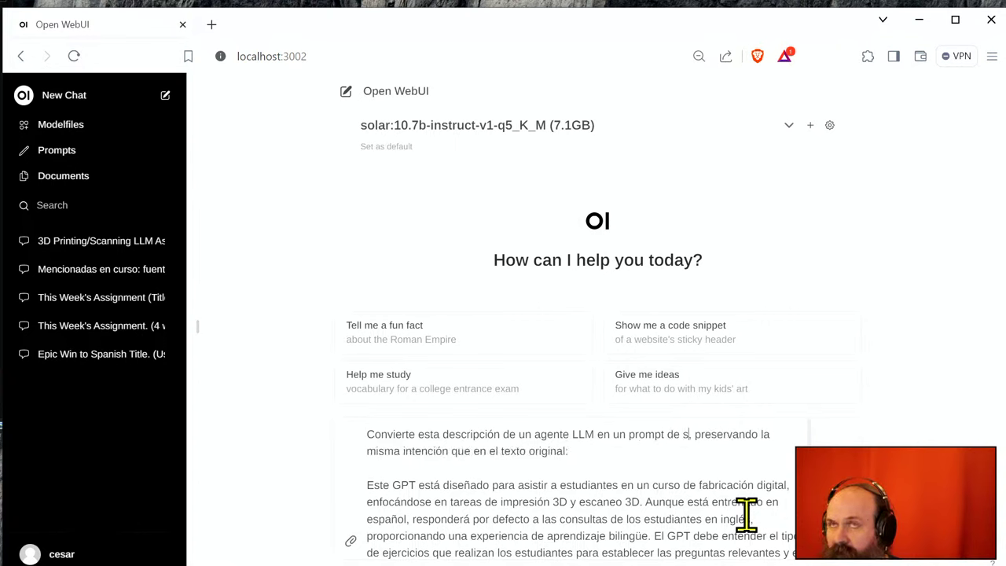
key(BackSpace)
text(usuario con)
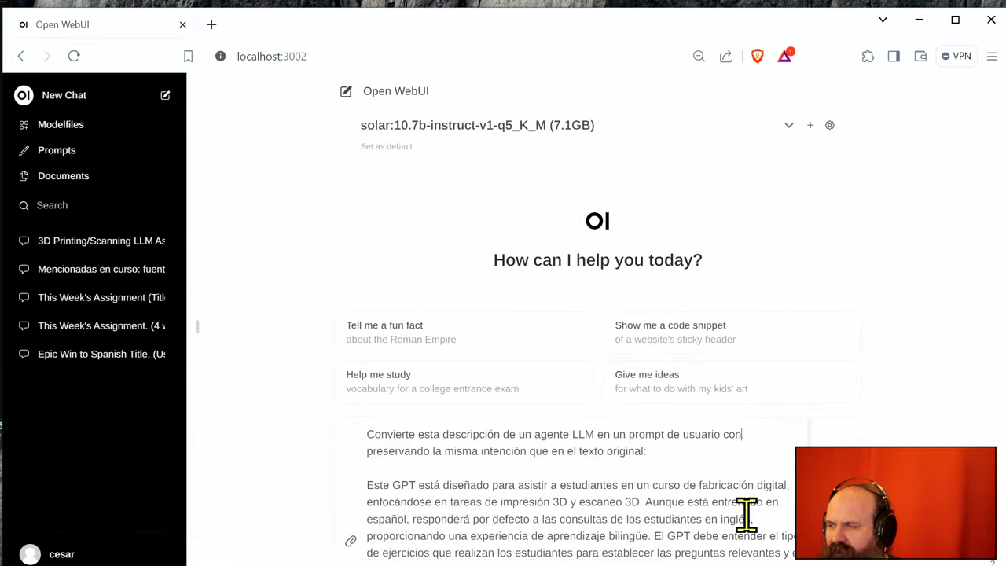
text( el que pudie )
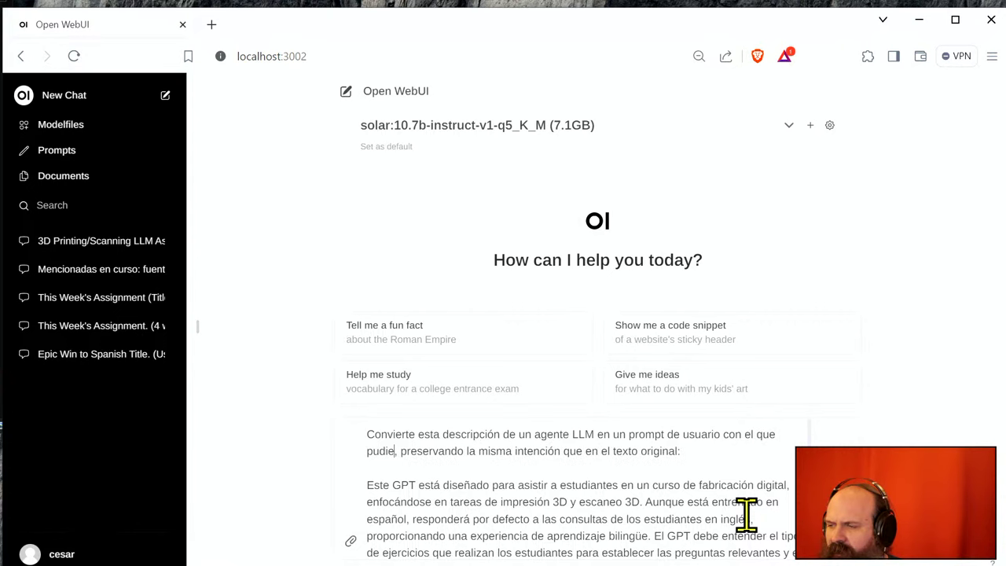
text(ra consul)
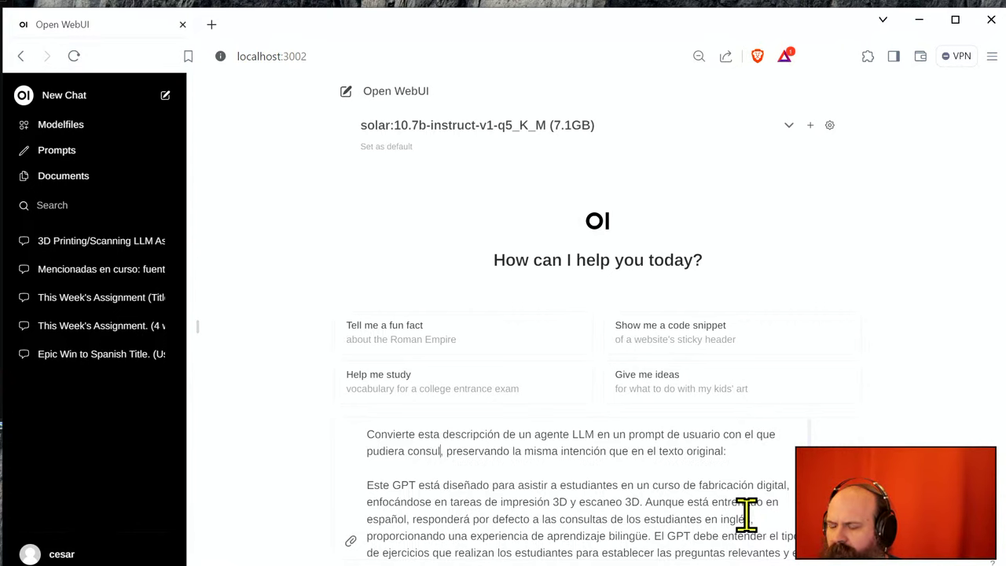
text(tar datos relacion)
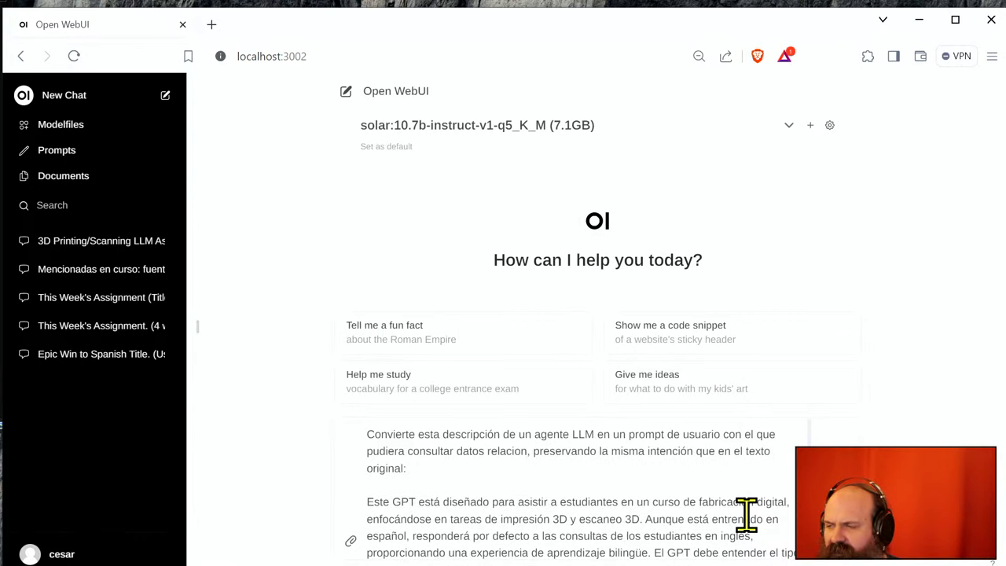
text(ados con 3D)
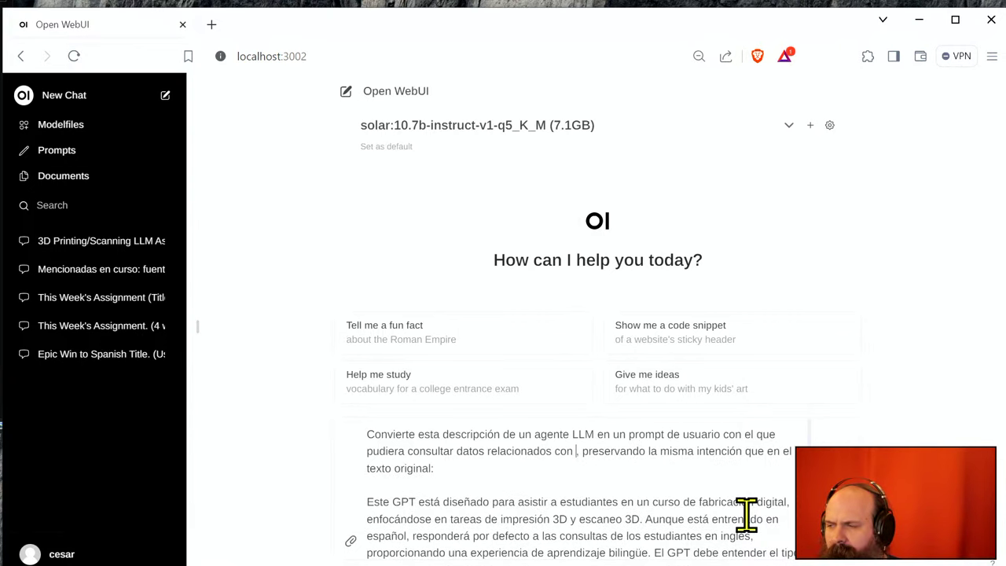
text( a un L)
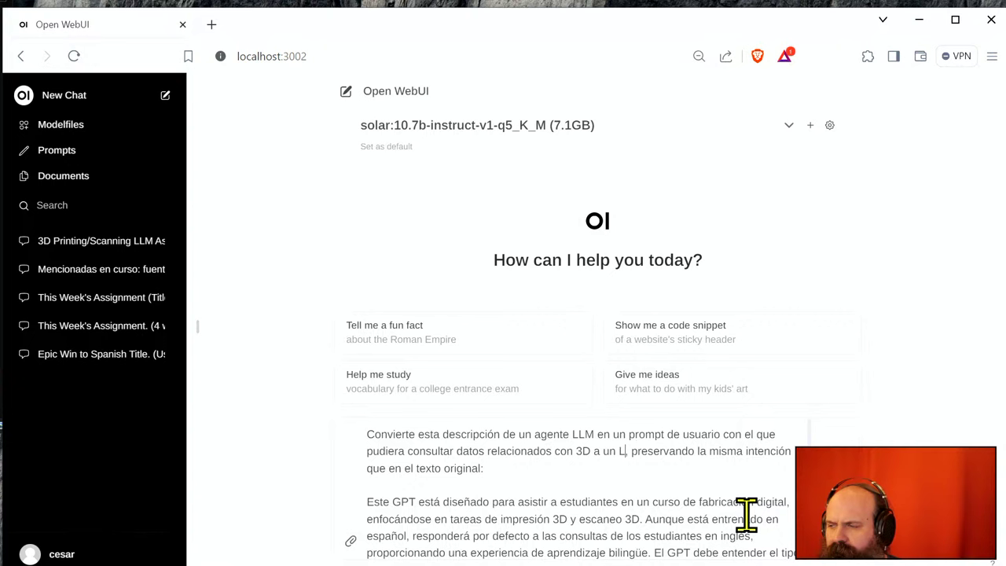
text(LM)
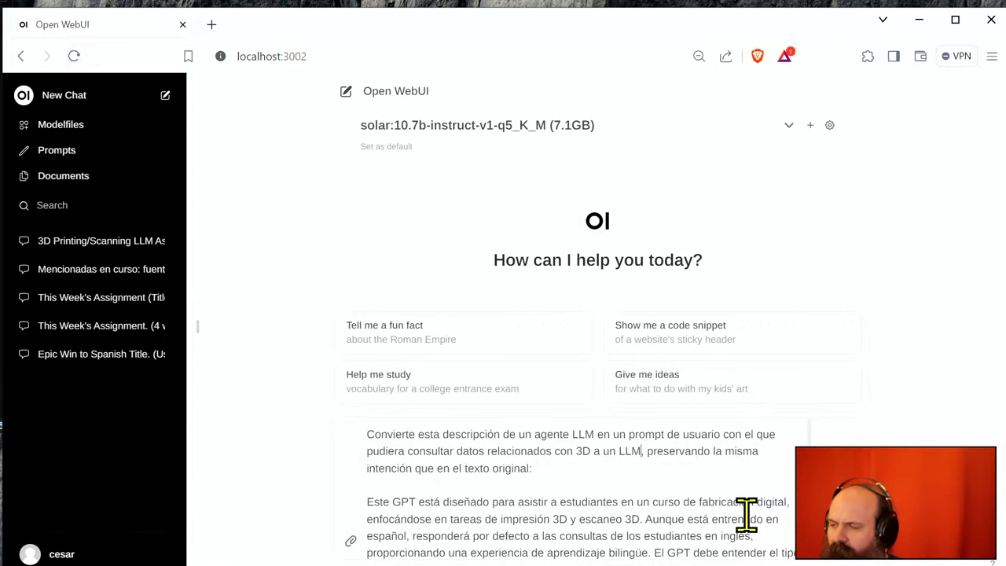
key(Return)
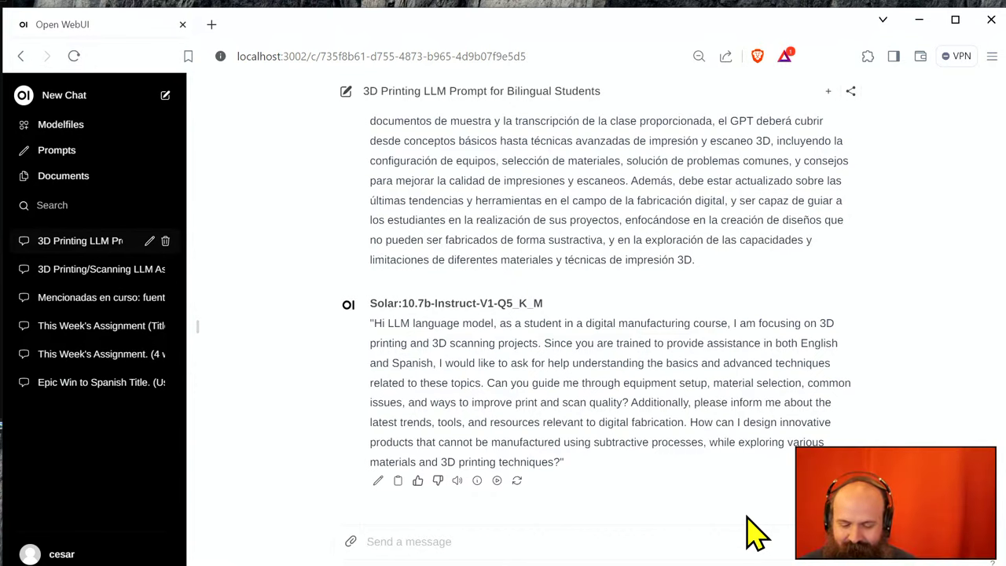
- Ask the model 'Ahora traducelo a español' and select its Spanish translation of the prompt
text(Ahora tradu)
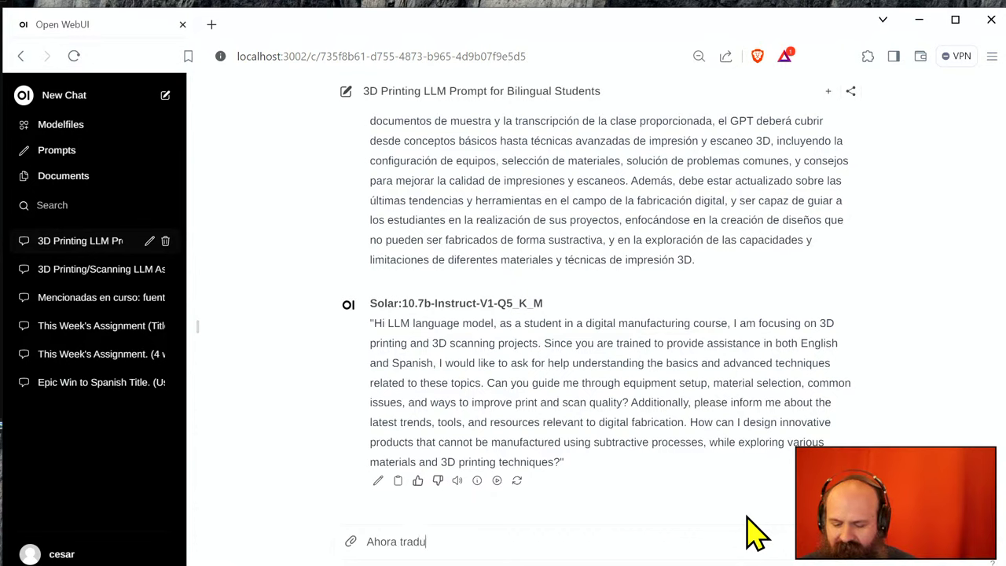
text(celo a español)
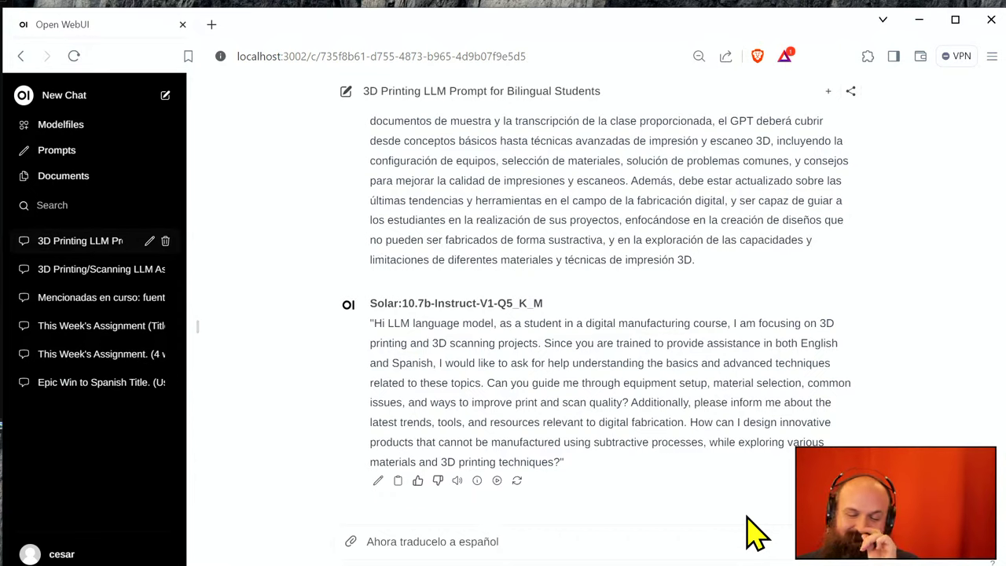
key(Return)
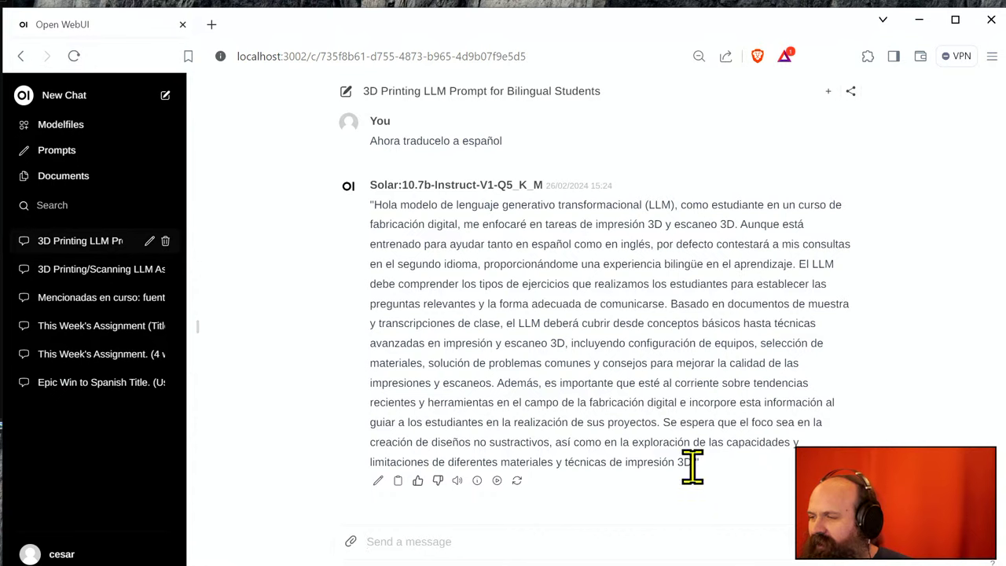
drag(693, 465, 375, 206)
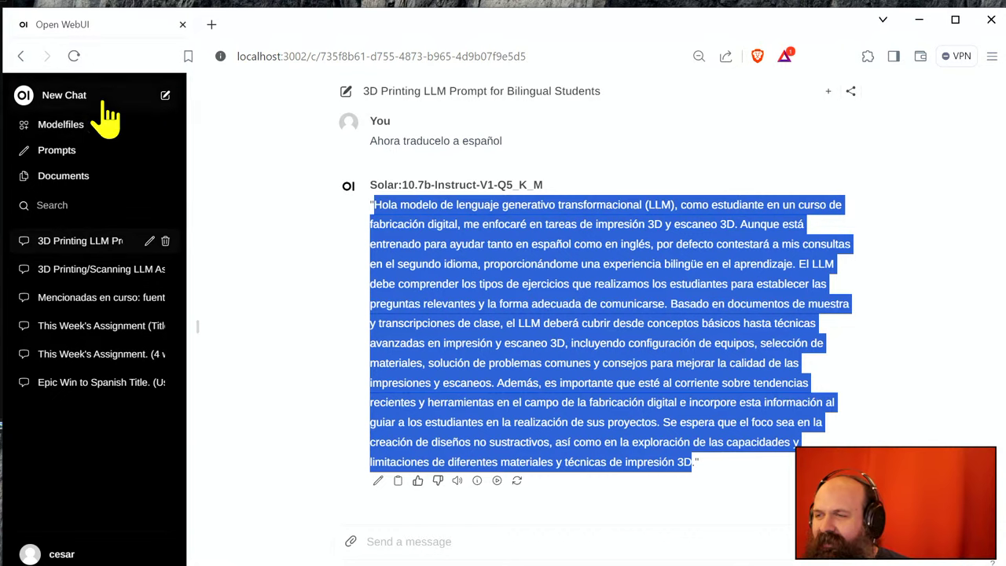
- Start a new saved prompt whose content is '#3dprint' followed by the pasted Spanish prompt
click(79, 151)
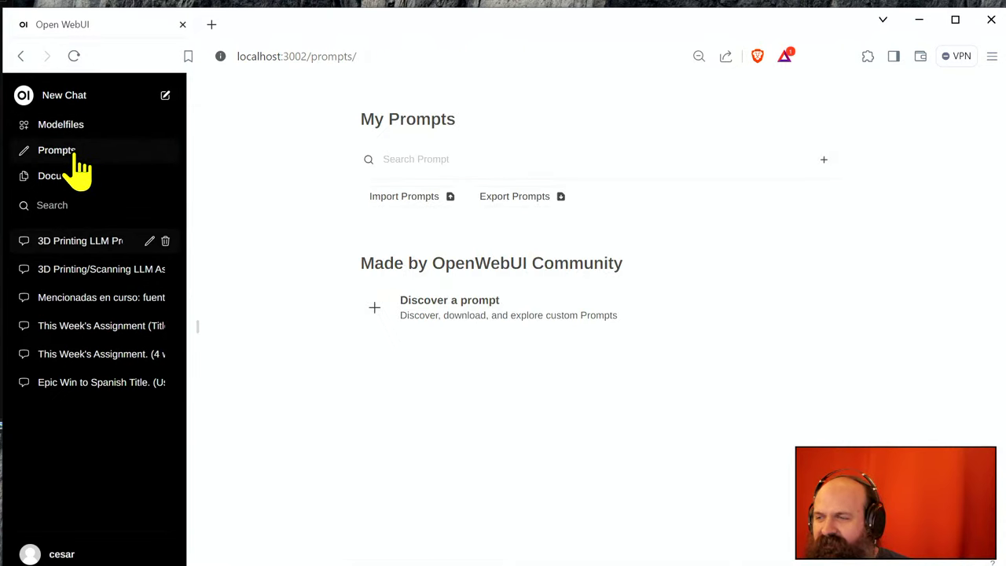
click(824, 160)
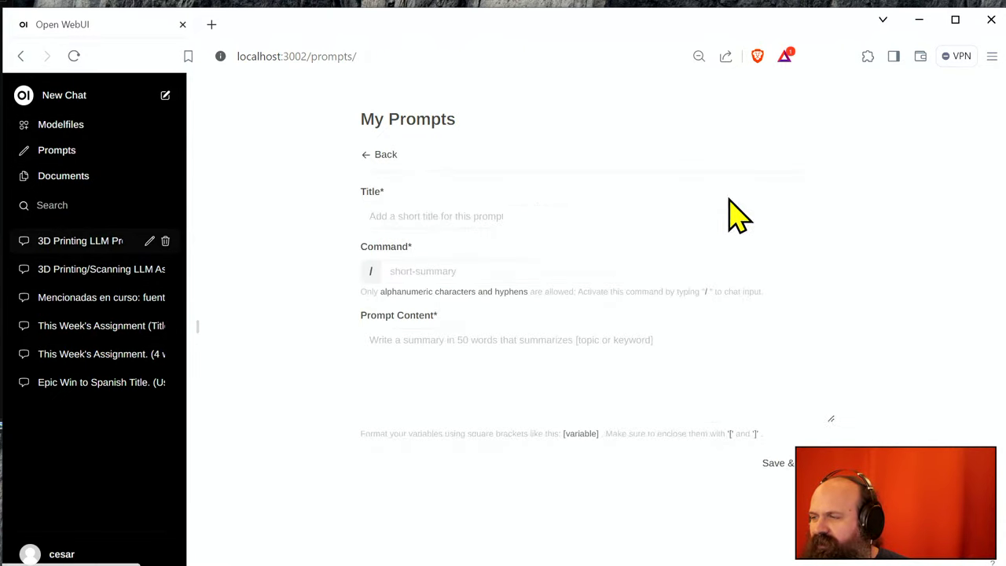
click(458, 349)
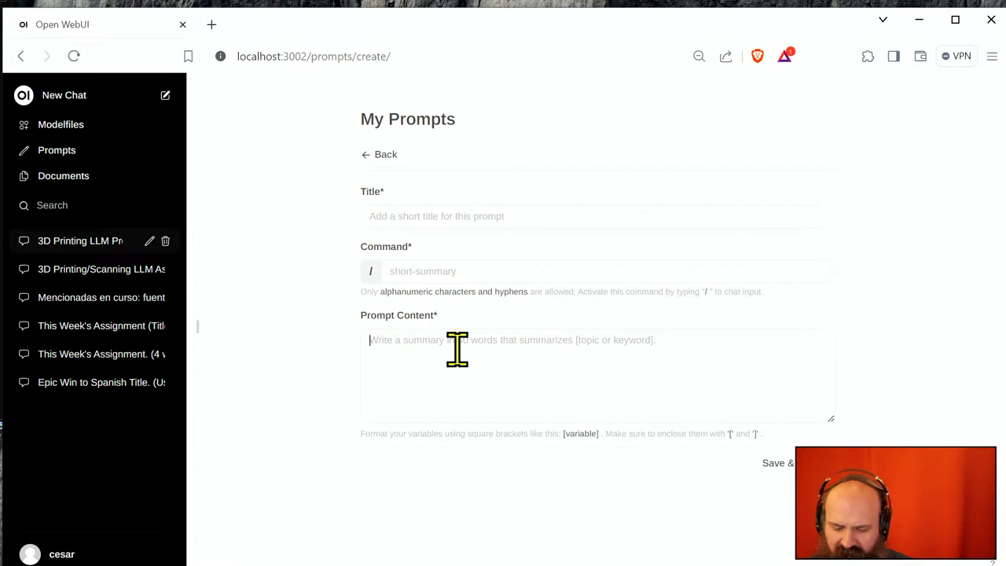
text(#3dprint)
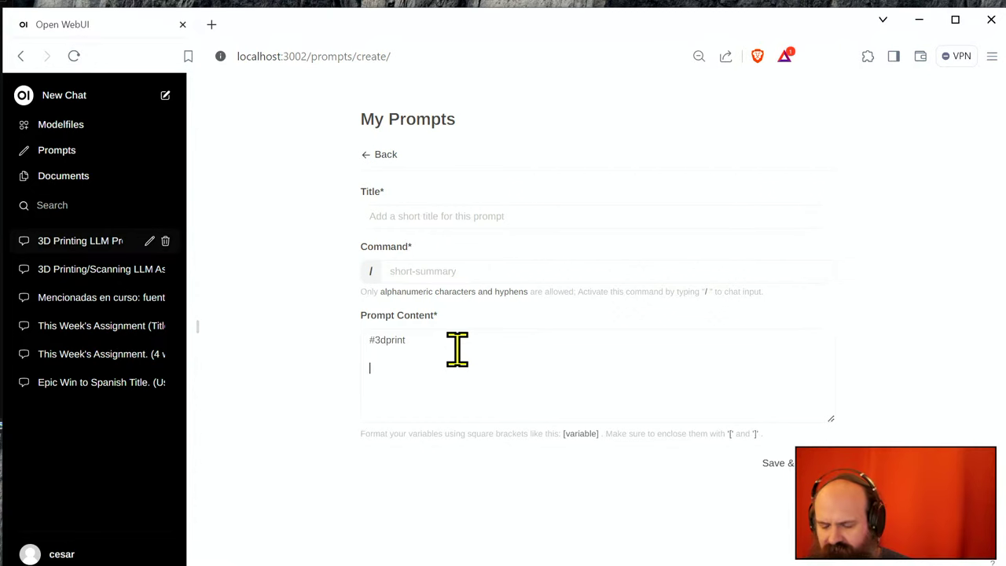
key(ctrl+v)
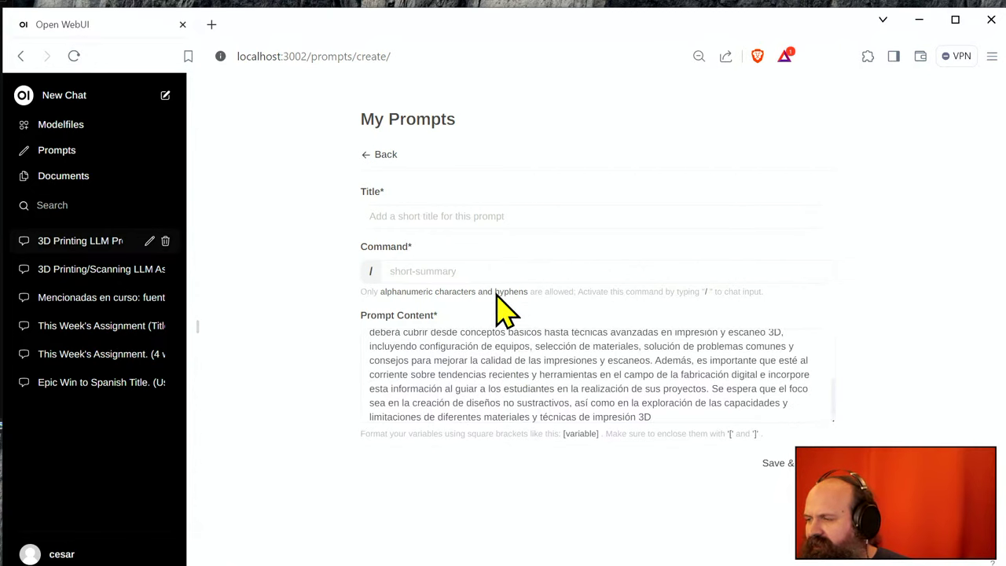
- Title the prompt 'consulta-3d', append 'Responde ahora a la siguiente pregunta', save, and begin a new chat
click(463, 209)
text(con)
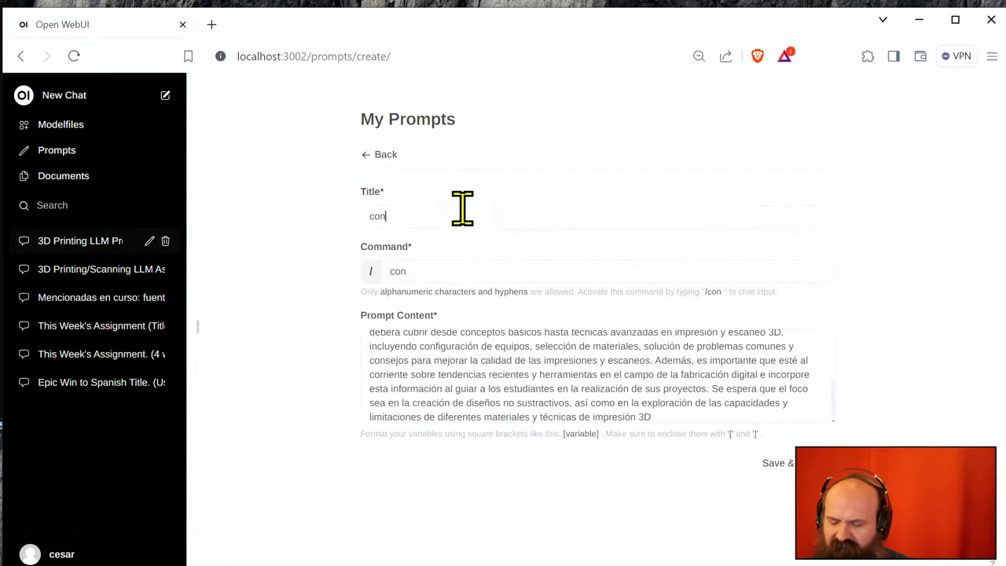
text(sulta-3d)
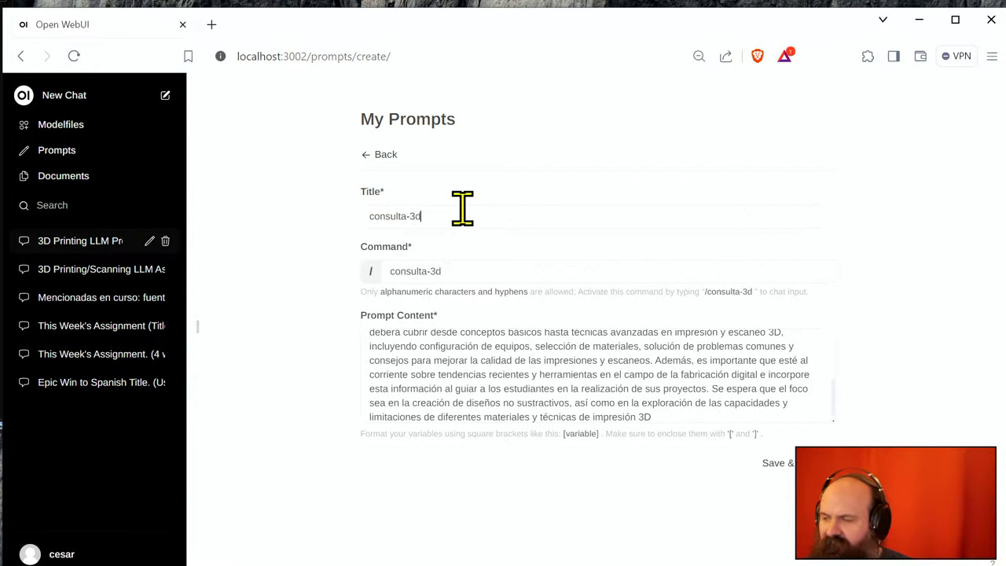
scroll(460, 371, up, 5)
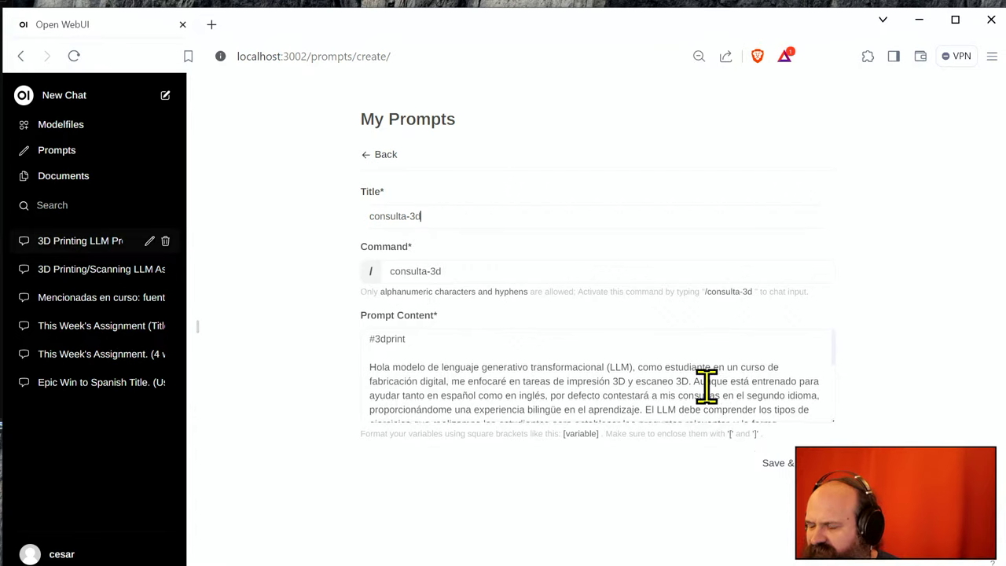
scroll(706, 394, down, 5)
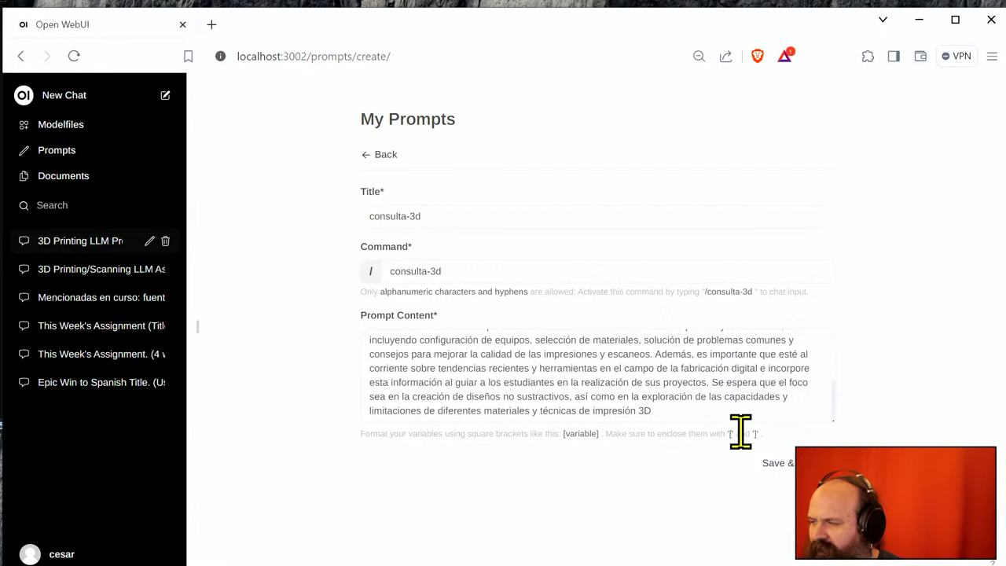
key(Return)
key(Return)
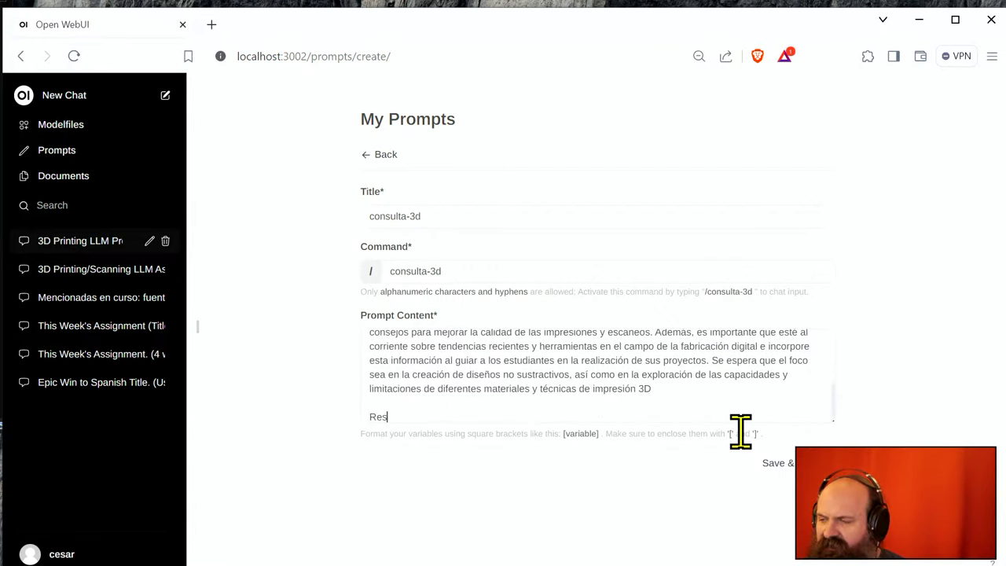
text(Responde ahora a l)
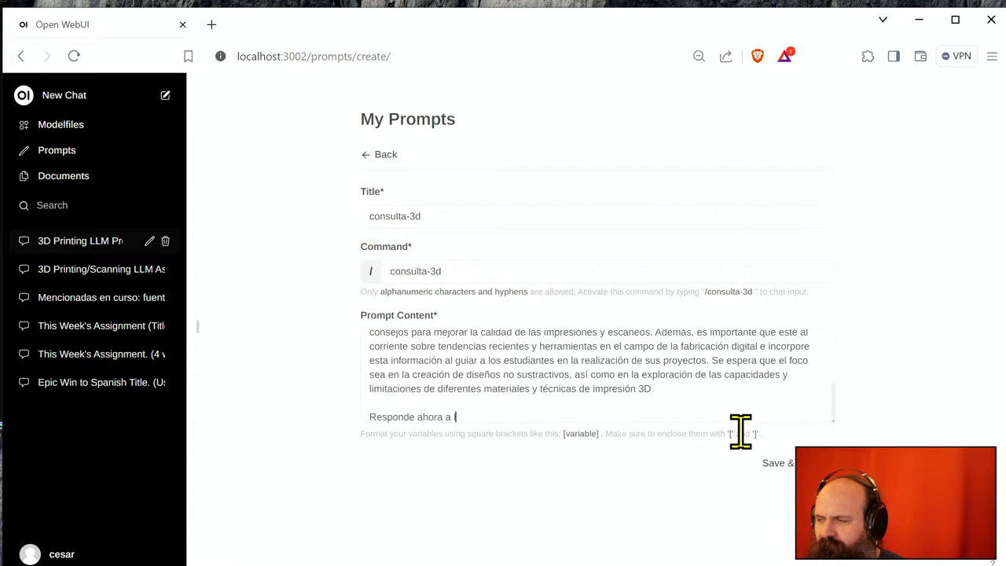
text(a siguiente preg)
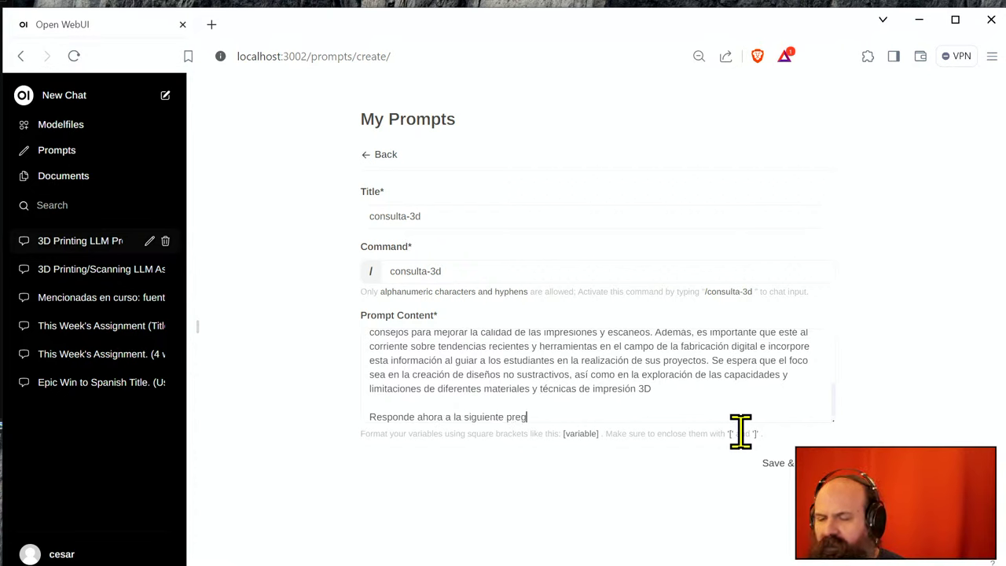
text(unta:)
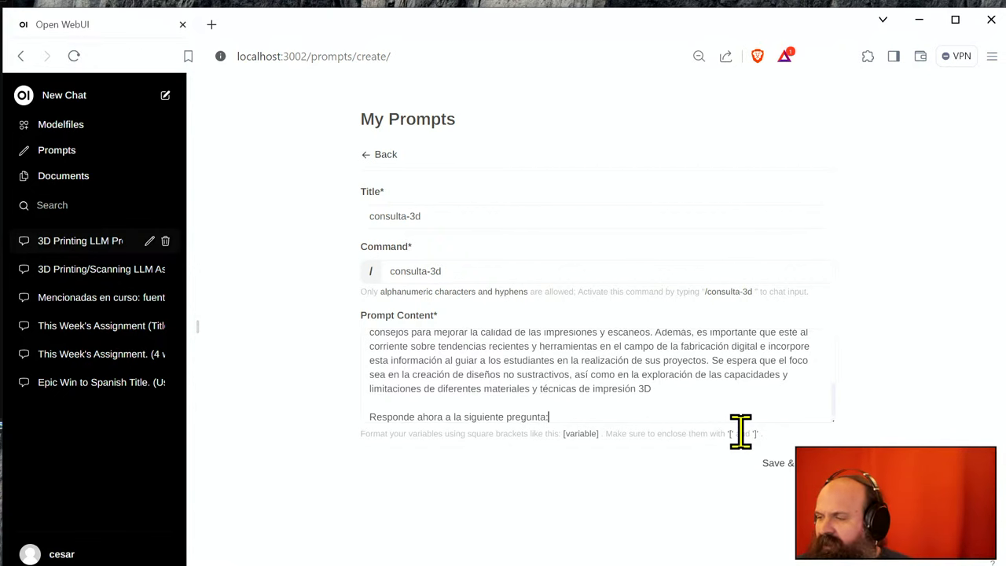
click(782, 464)
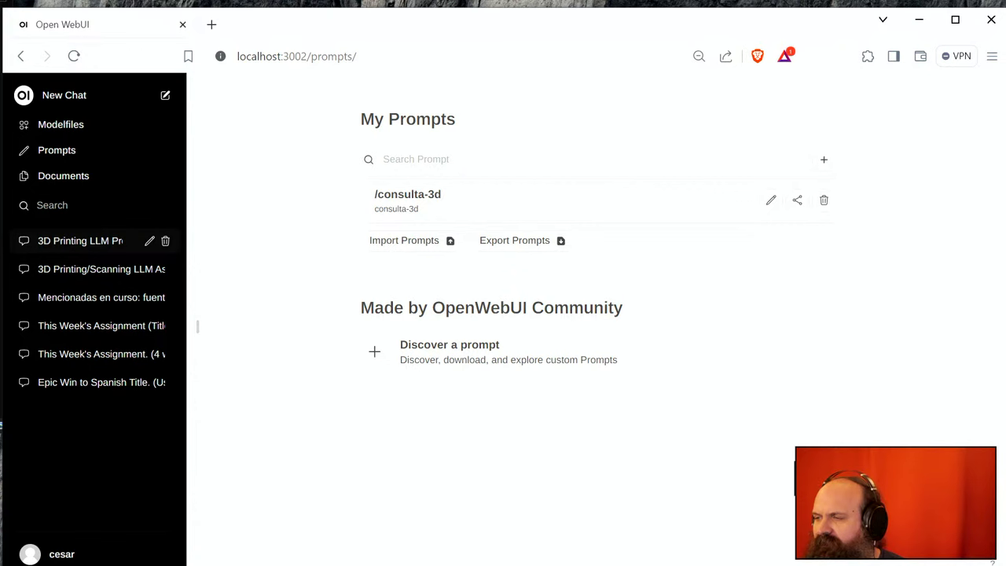
click(141, 98)
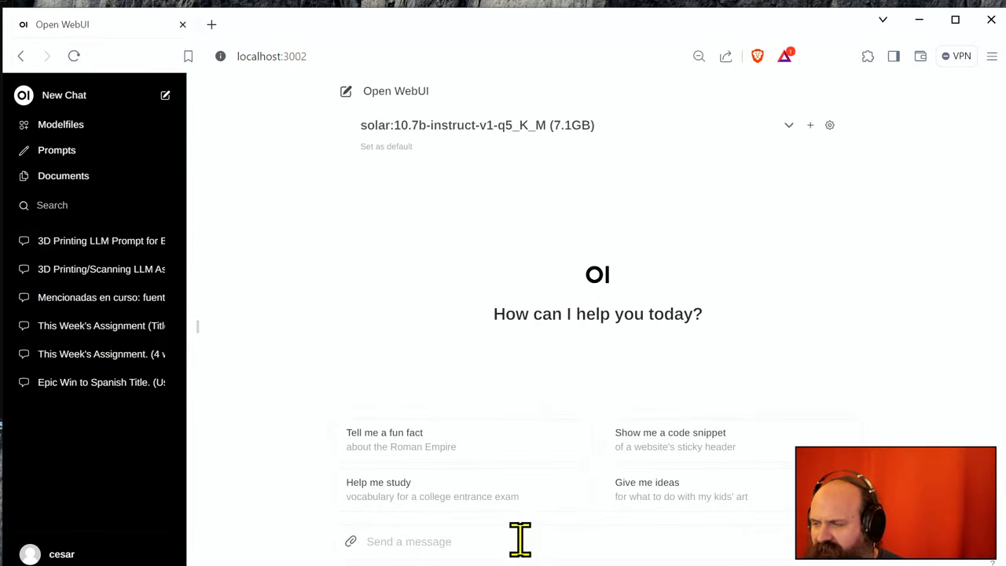
- Insert the saved /consulta-3d prompt into the chat message with the /cons shortcut
text(/consul)
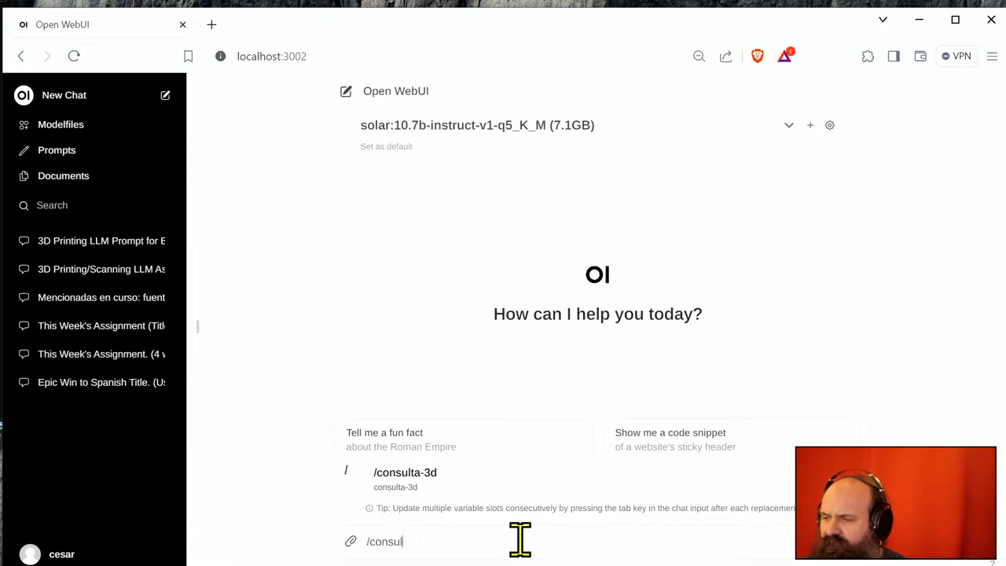
key(Return)
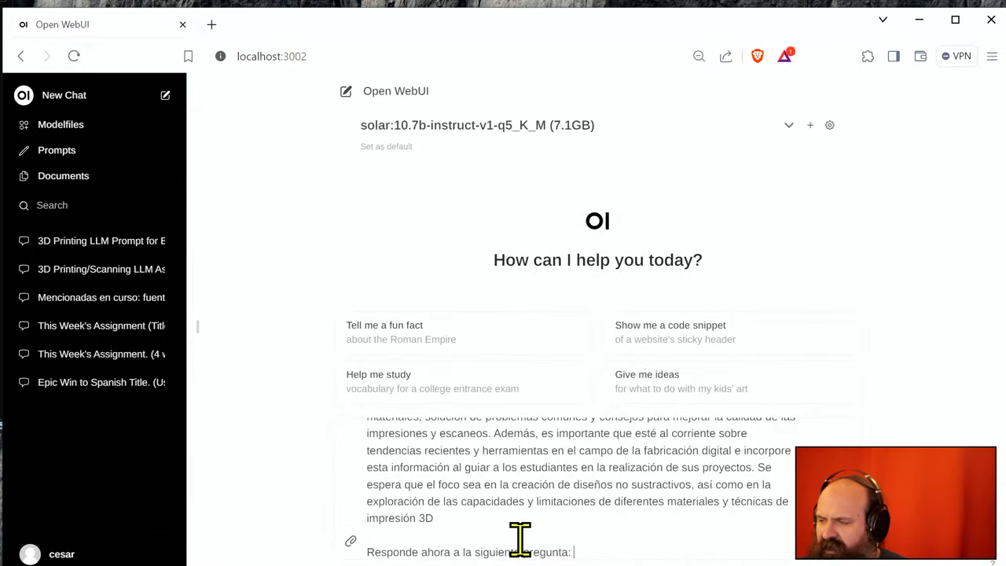
scroll(515, 535, up, 5)
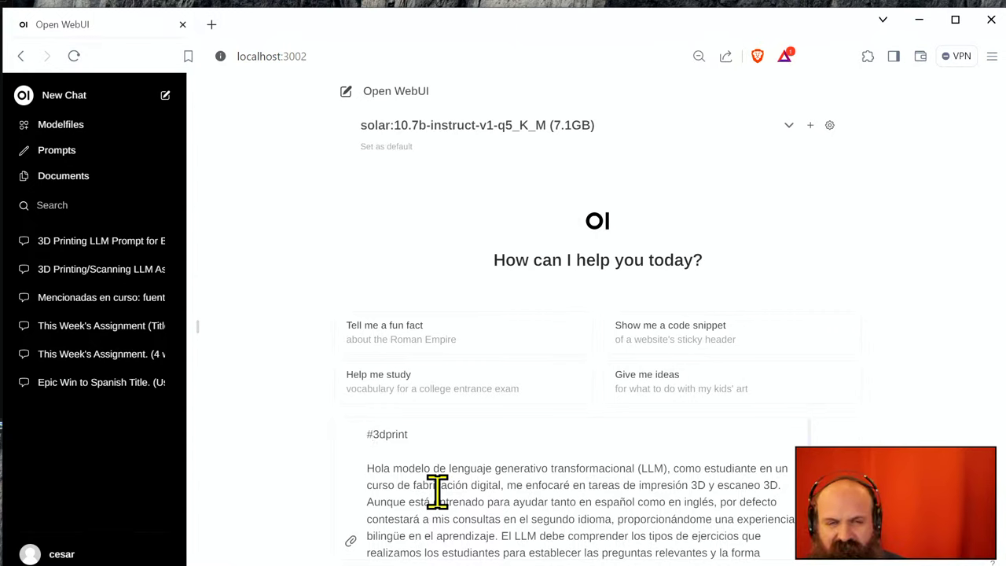
scroll(562, 527, down, 5)
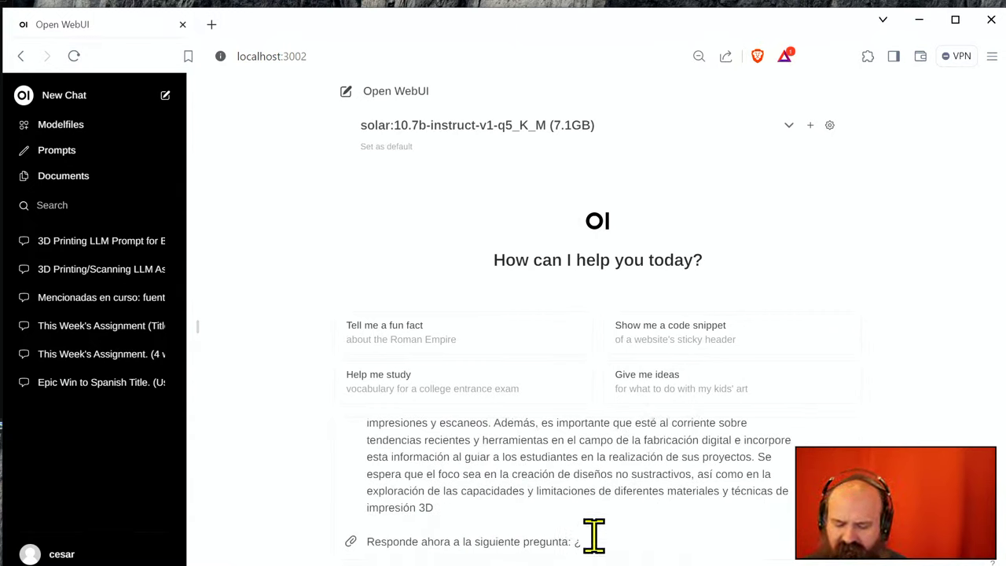
- Add the question about materials recommended in this week's 3D printing class, fixing the typos
text(qué p)
text(mpresoras)
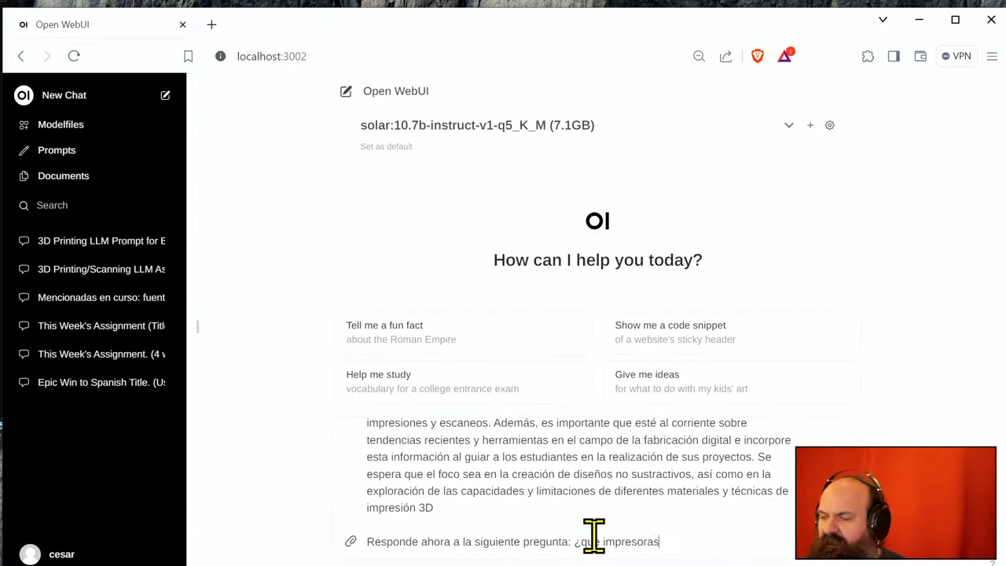
text( son las reco)
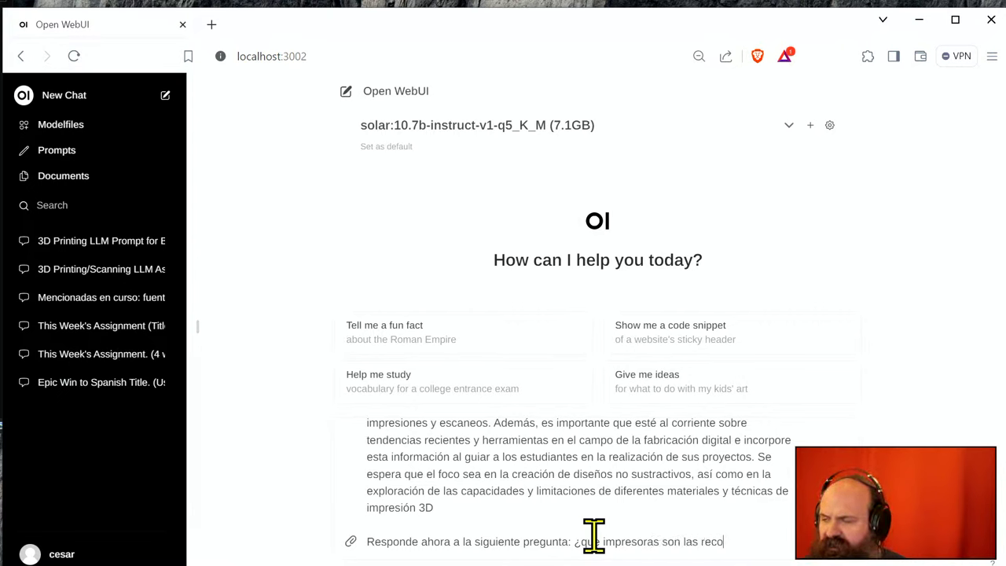
text(mendadas durante )
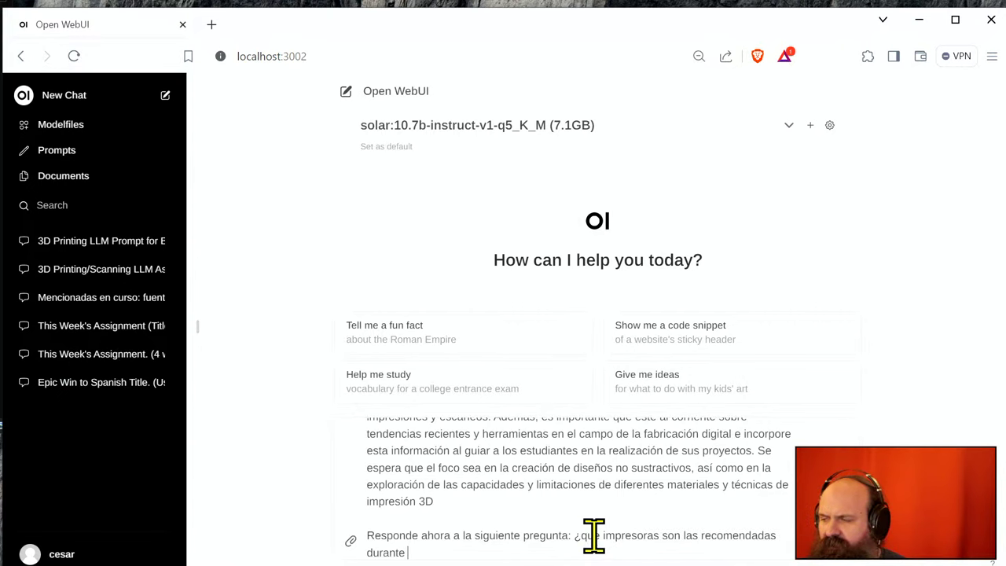
text(la clas)
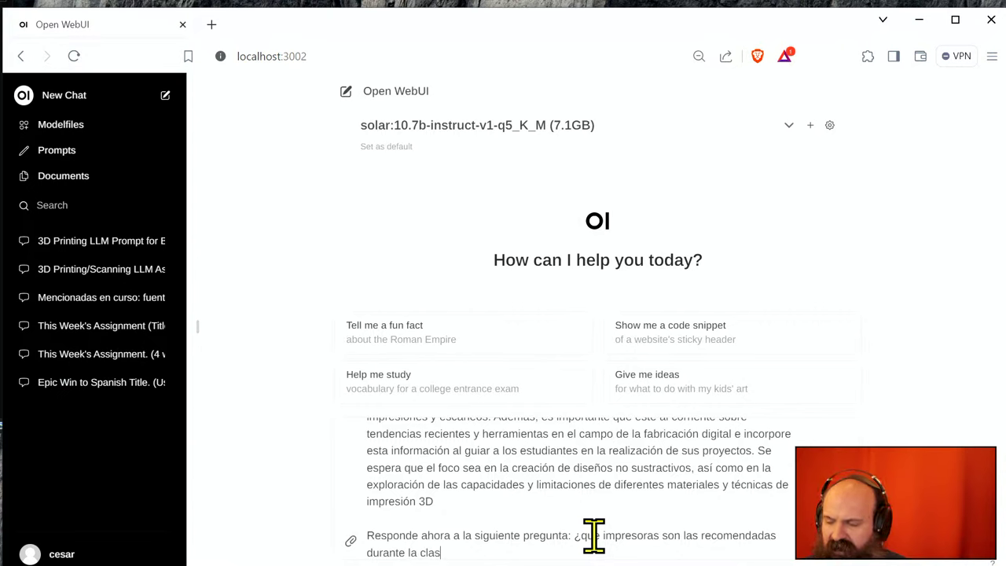
text(e de este asemana de)
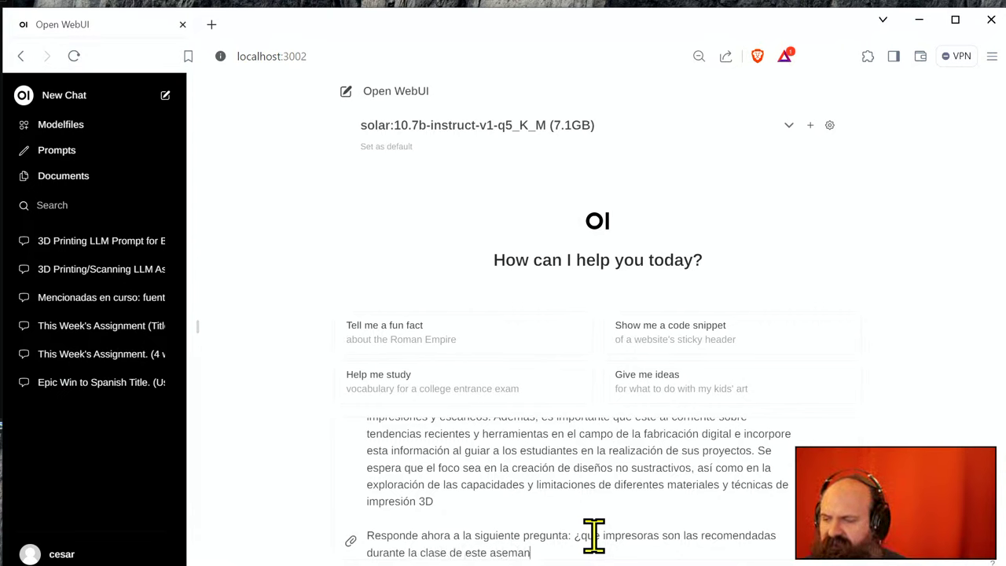
key(BackSpace)
key(BackSpace)
key(BackSpace)
key(BackSpace)
key(BackSpace)
key(BackSpace)
key(BackSpace)
key(BackSpace)
key(BackSpace)
key(BackSpace)
key(BackSpace)
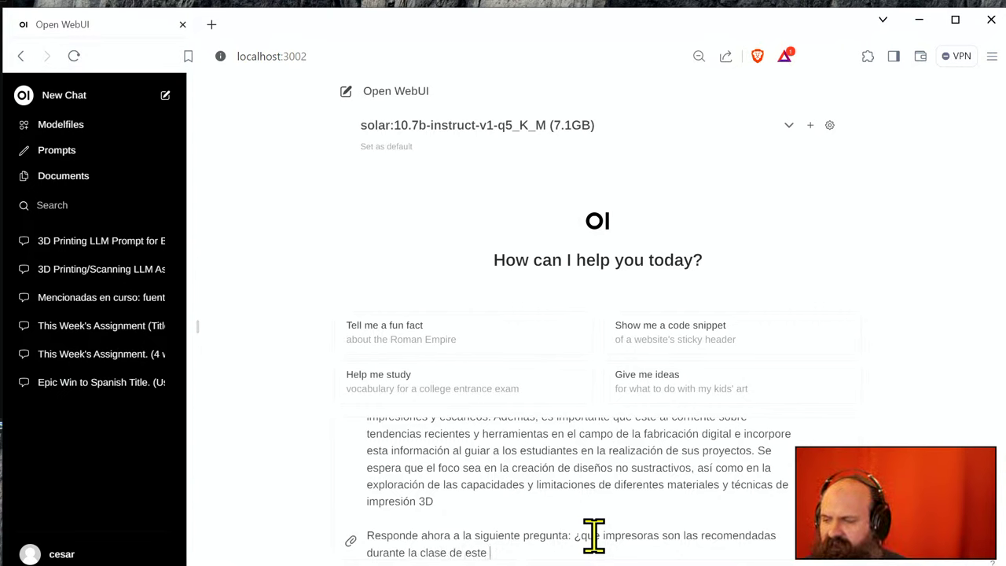
text(semana de 3)
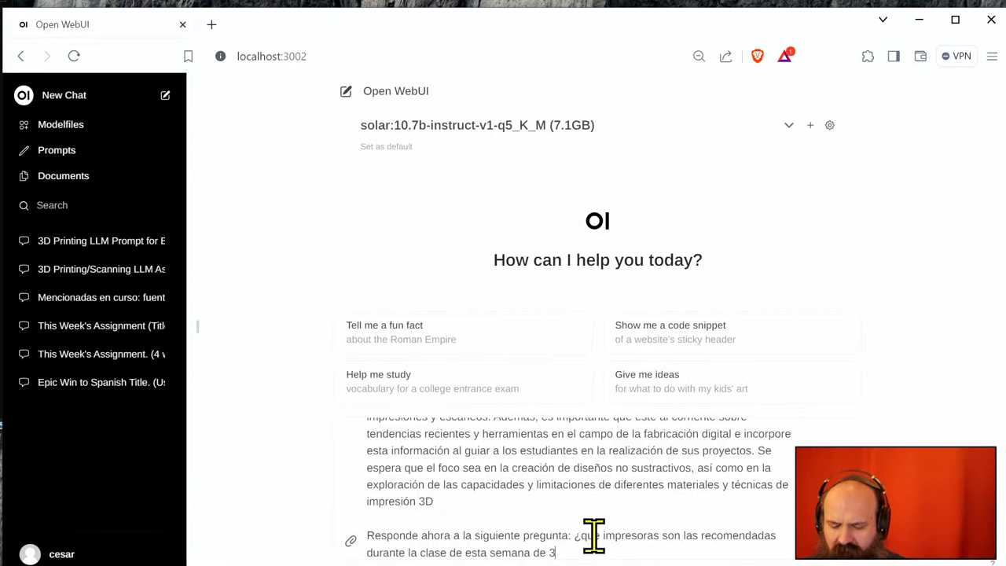
text(D printing?)
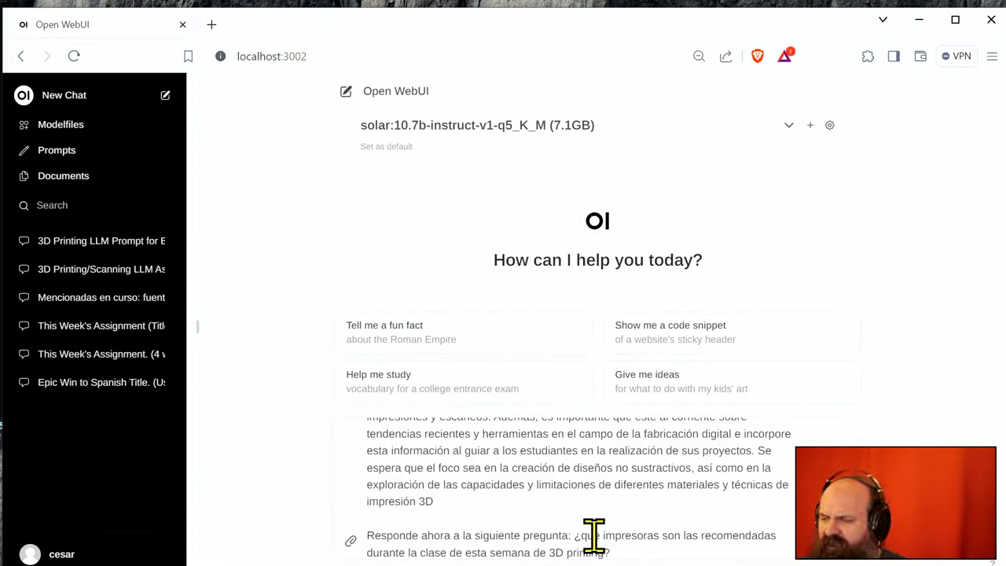
double_click(613, 536)
text(m)
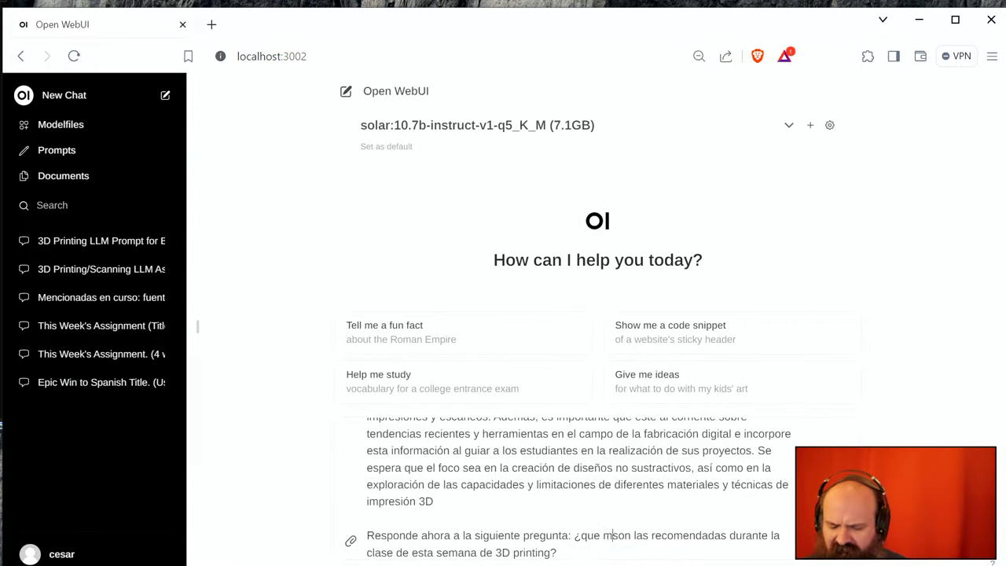
text(ateriales)
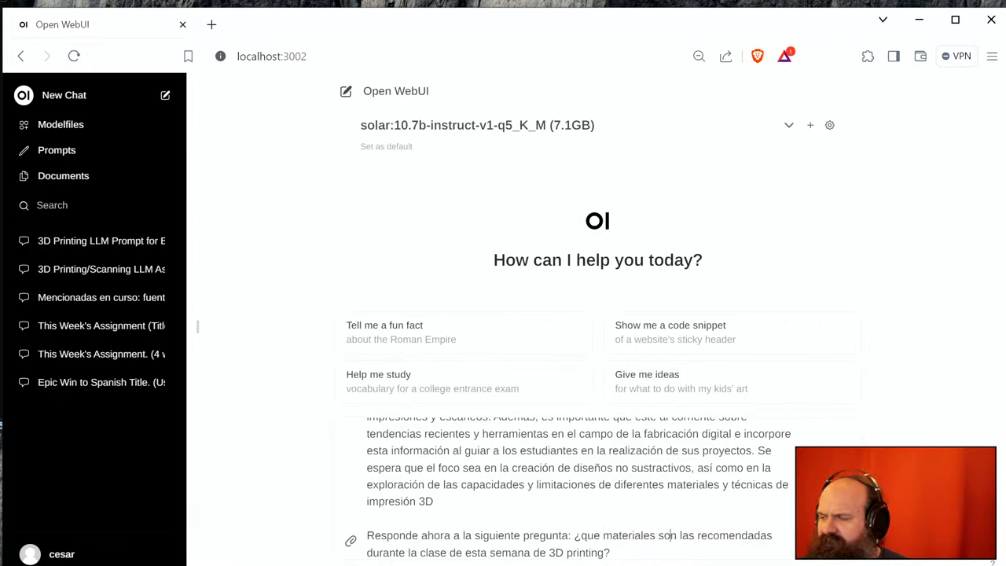
key(BackSpace)
text(o)
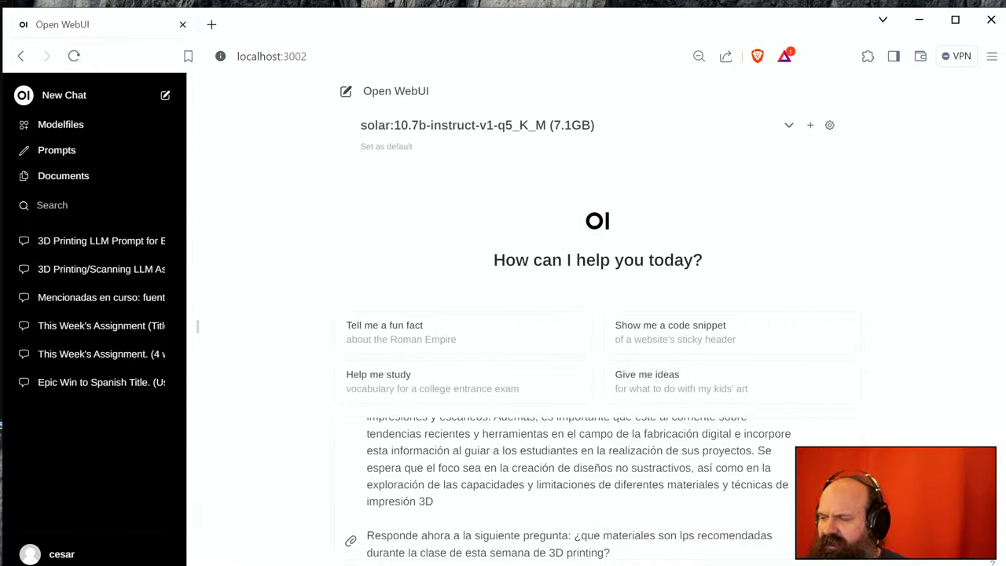
key(BackSpace)
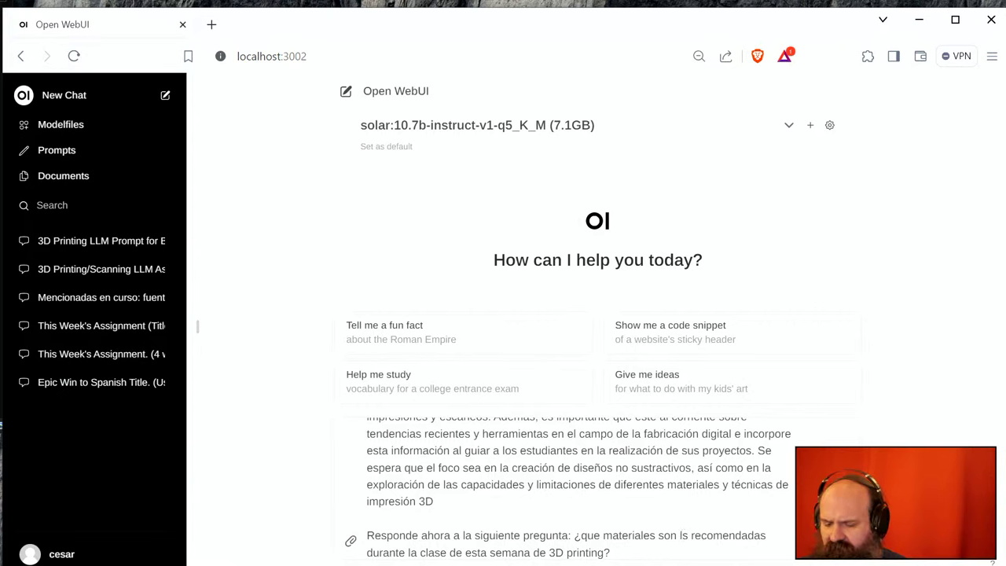
text(oc)
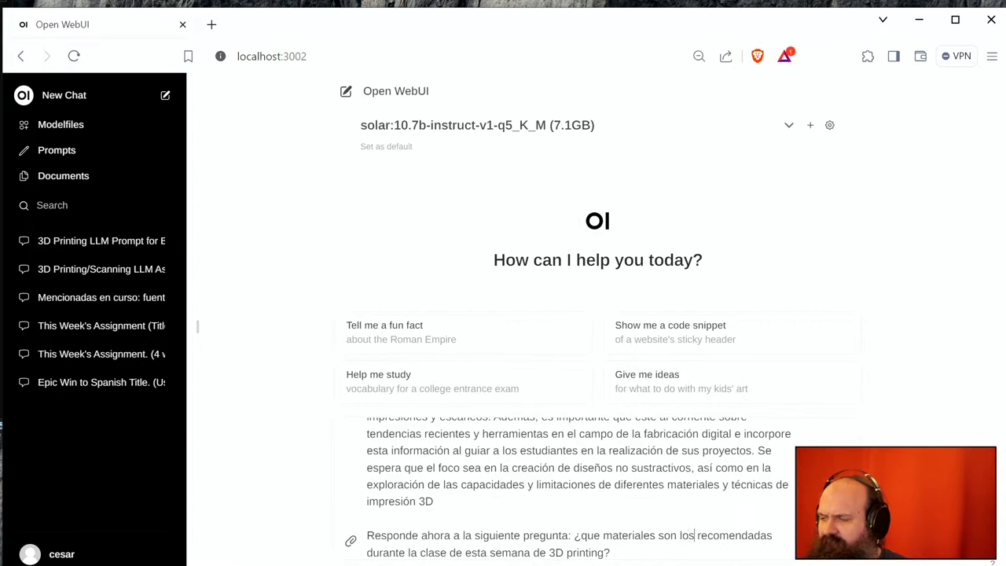
text(o)
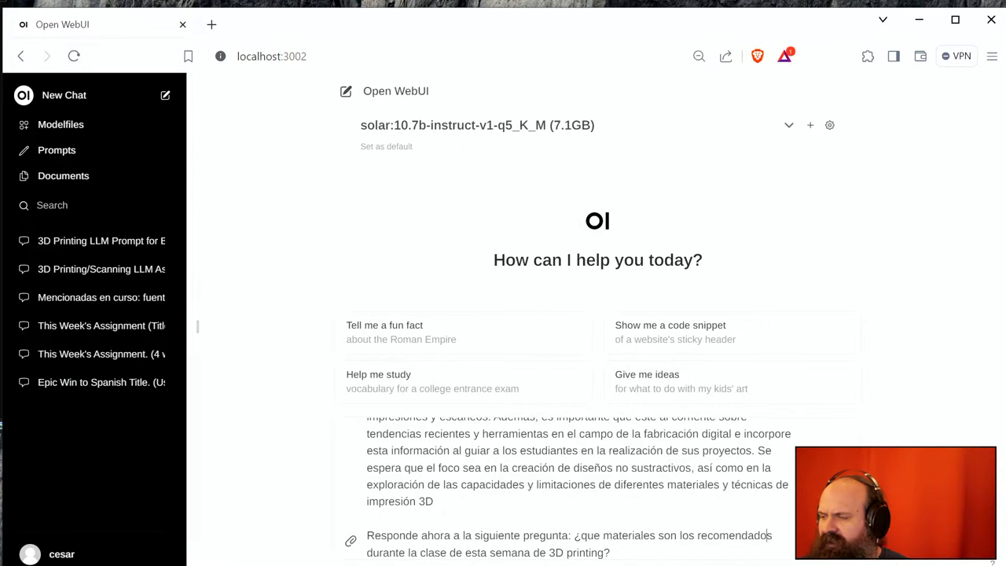
- Send the materials question, then ask where the NGEN information came from and to cite the source
key(Return)
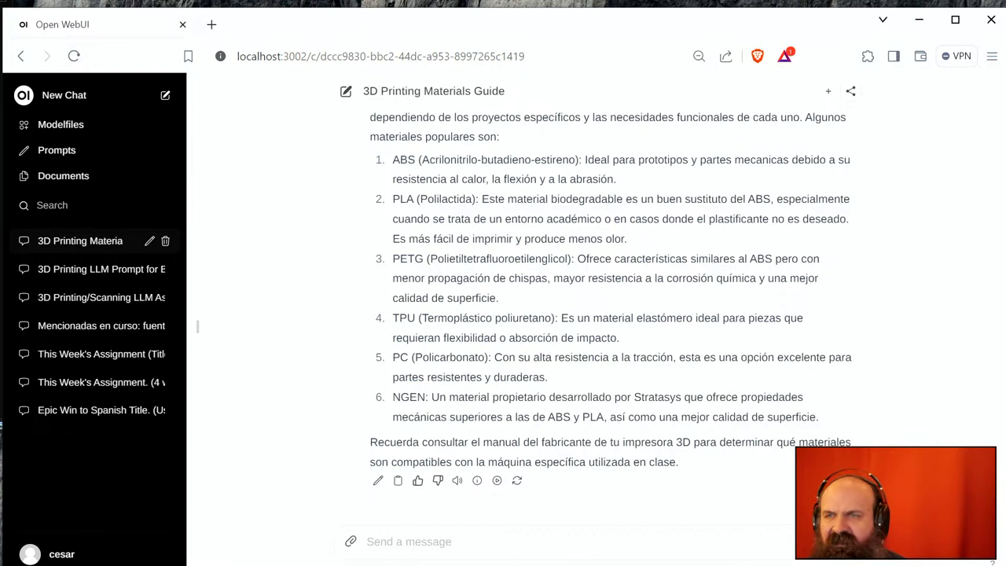
click(500, 540)
text(¿)
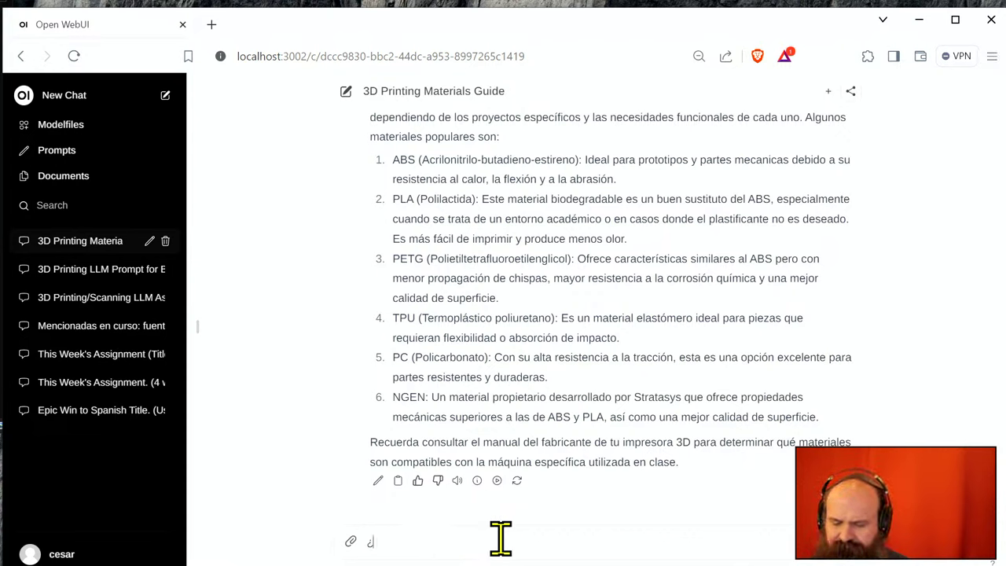
text(De donde has ob)
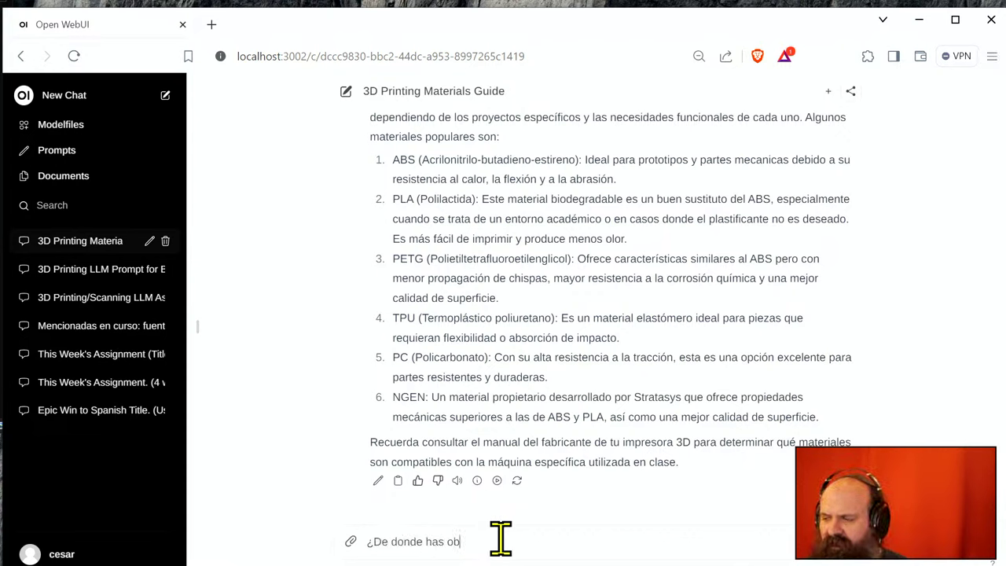
text(tenido la info)
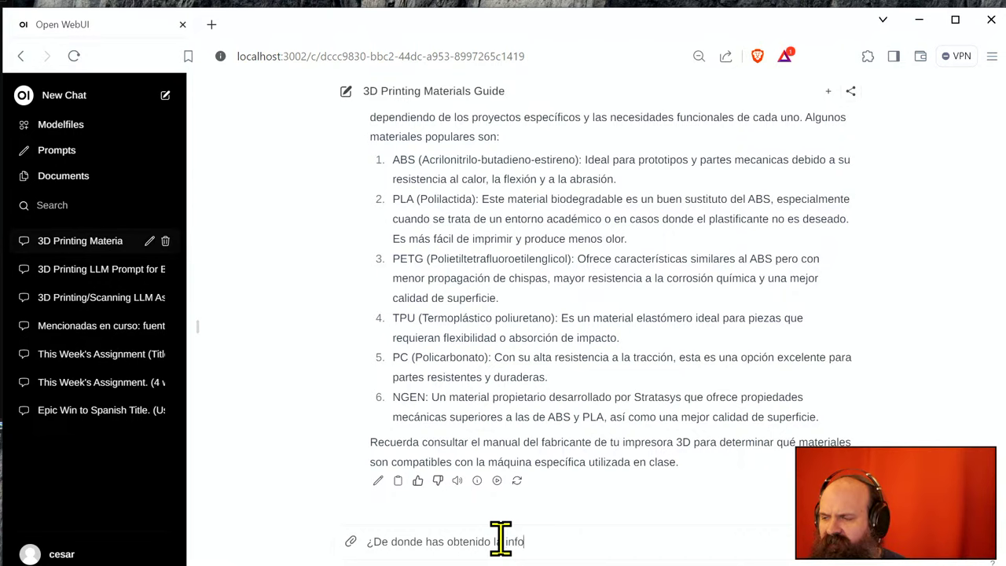
text(rmación sobre )
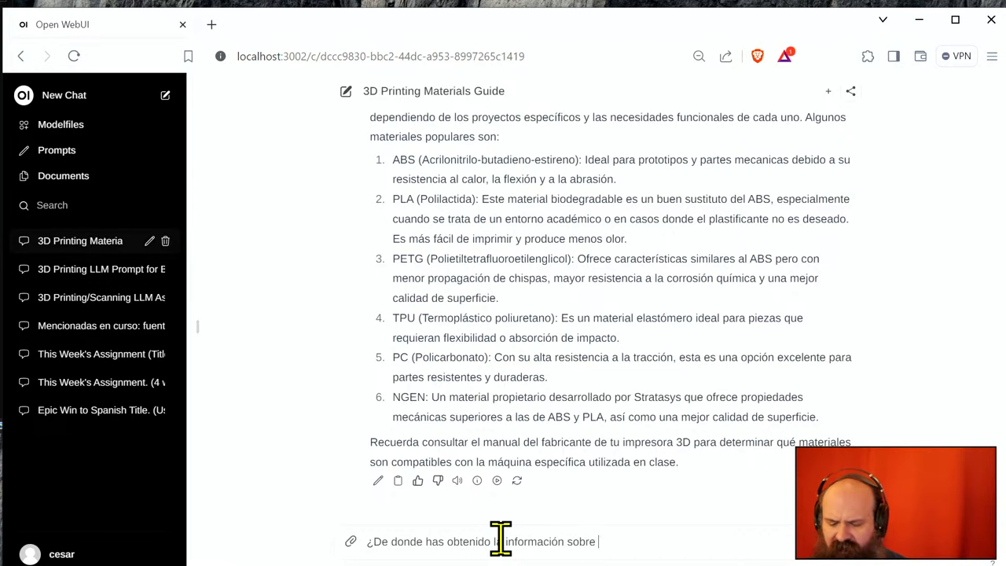
text(NGEN?)
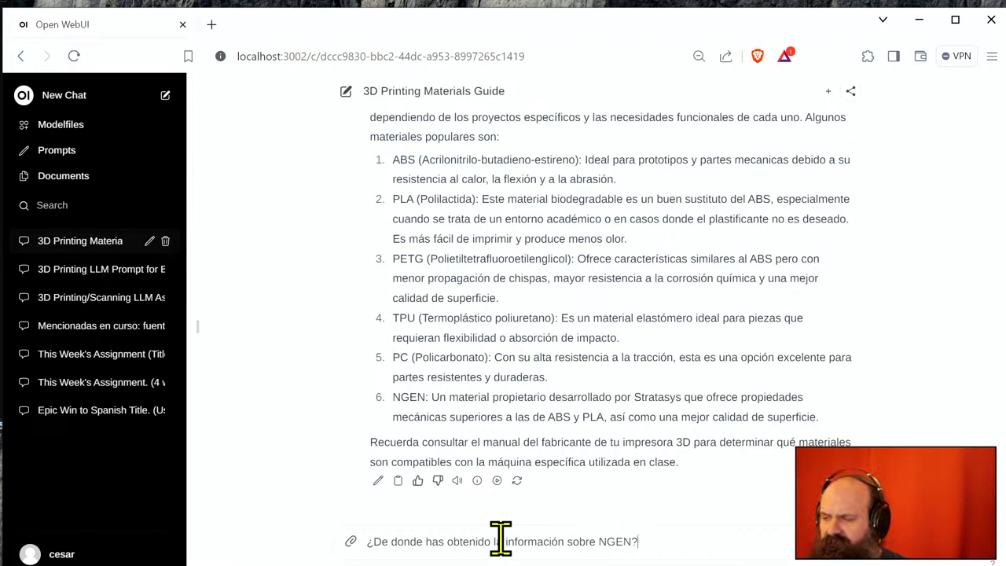
text(¿Cita la fuente)
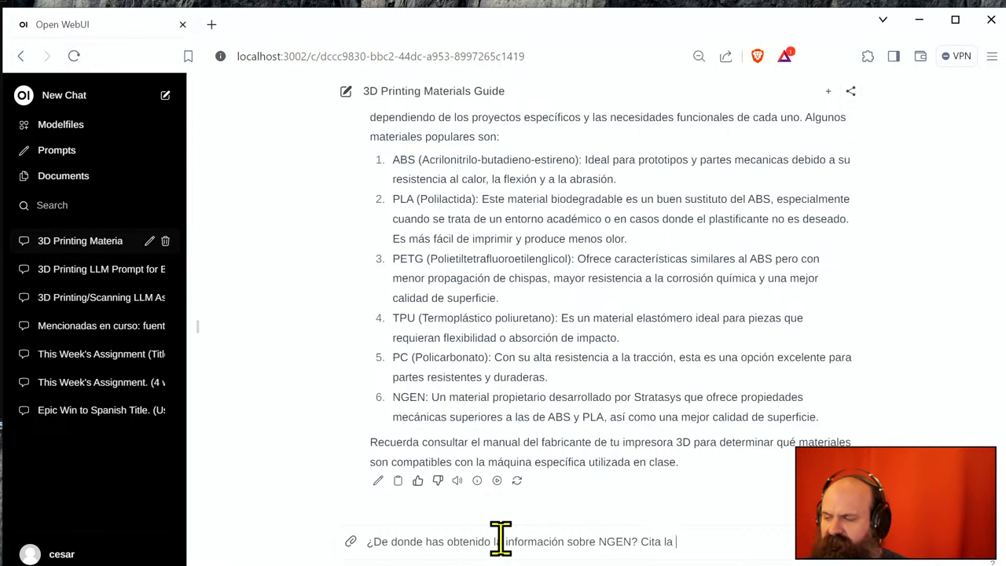
key(Return)
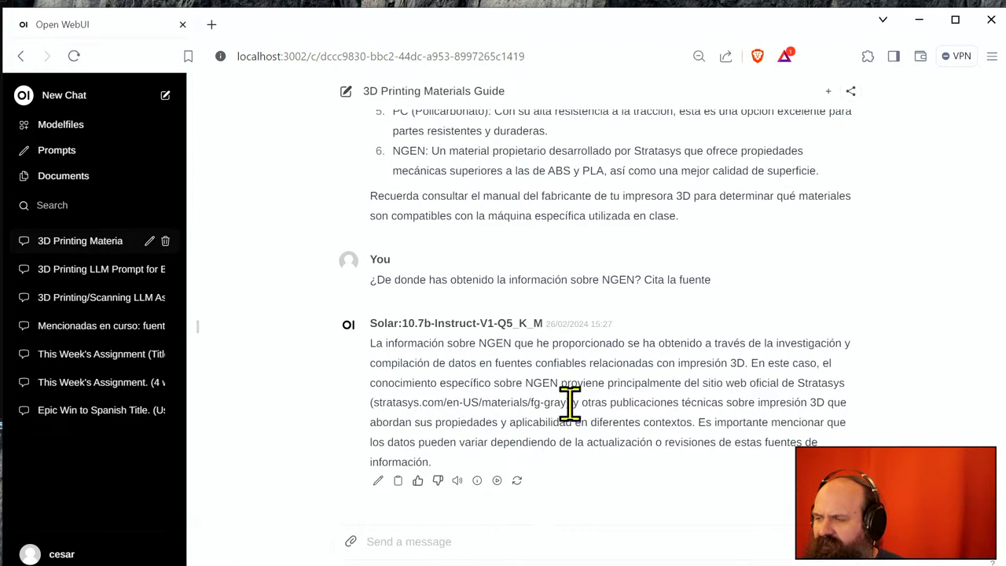
- Copy the cited Stratasys fg-gray URL and load it in a new browser tab
drag(571, 405, 376, 409)
key(ctrl+c)
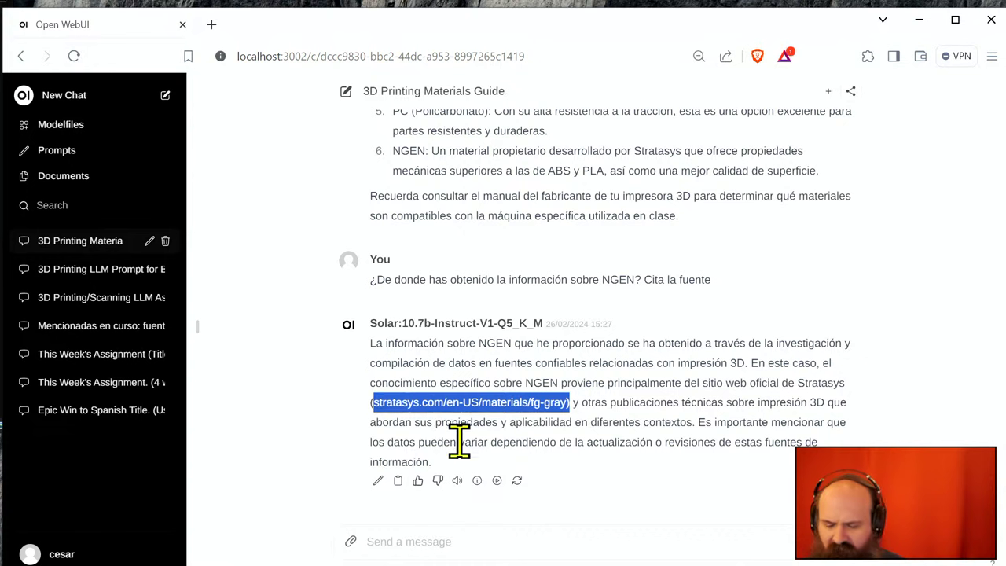
click(212, 24)
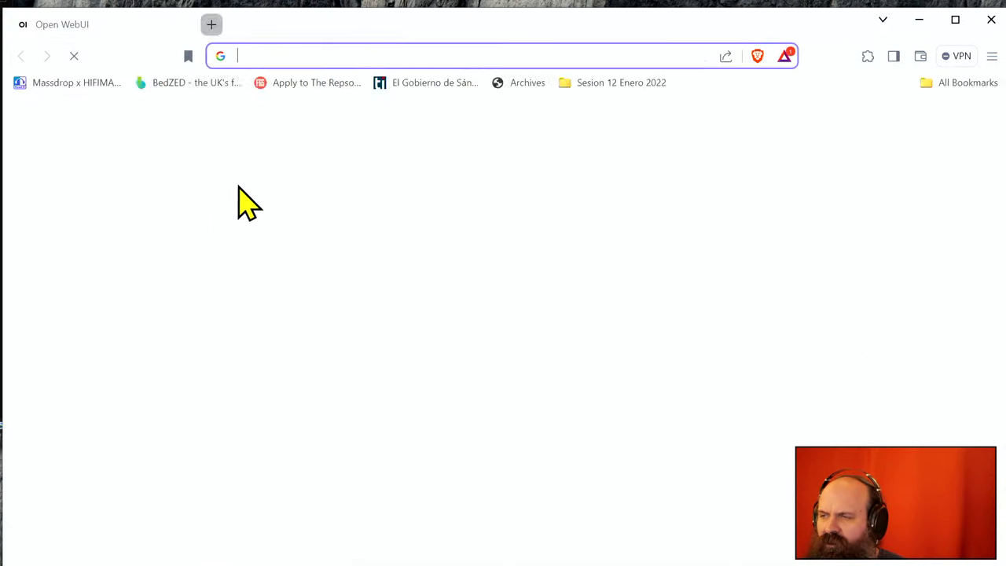
key(ctrl+v)
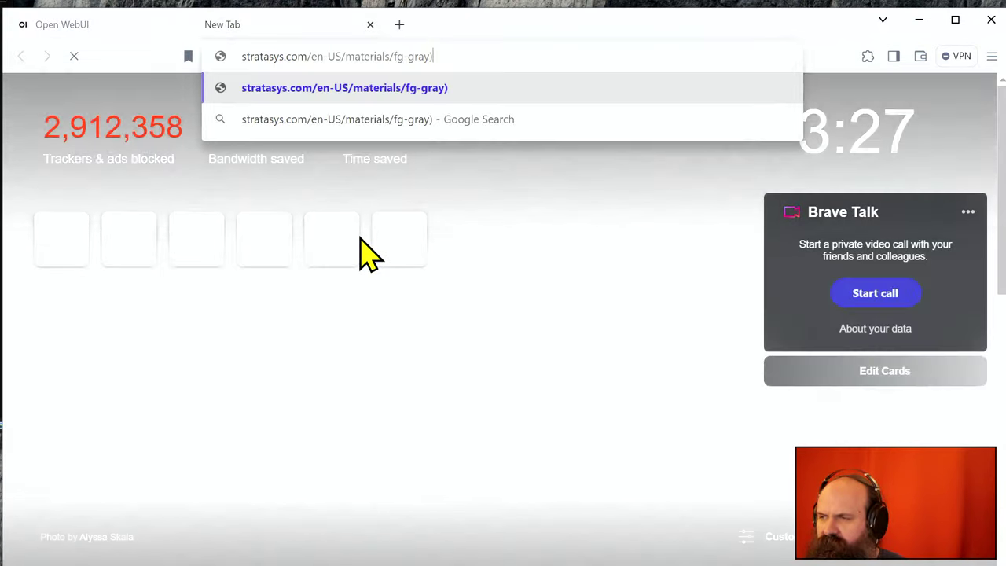
key(Return)
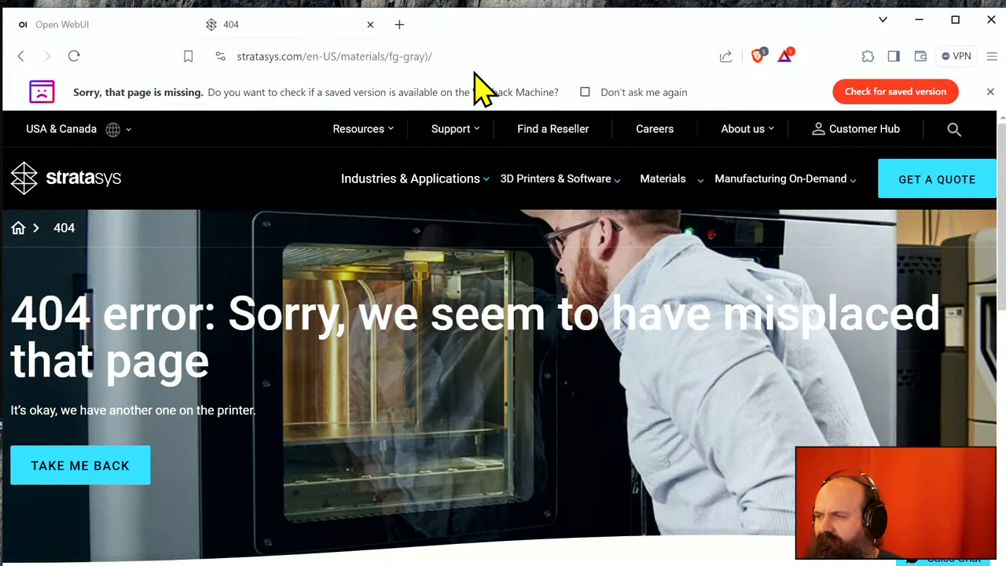
- Remove the stray trailing parenthesis from the address and reload, still getting a 404
click(475, 57)
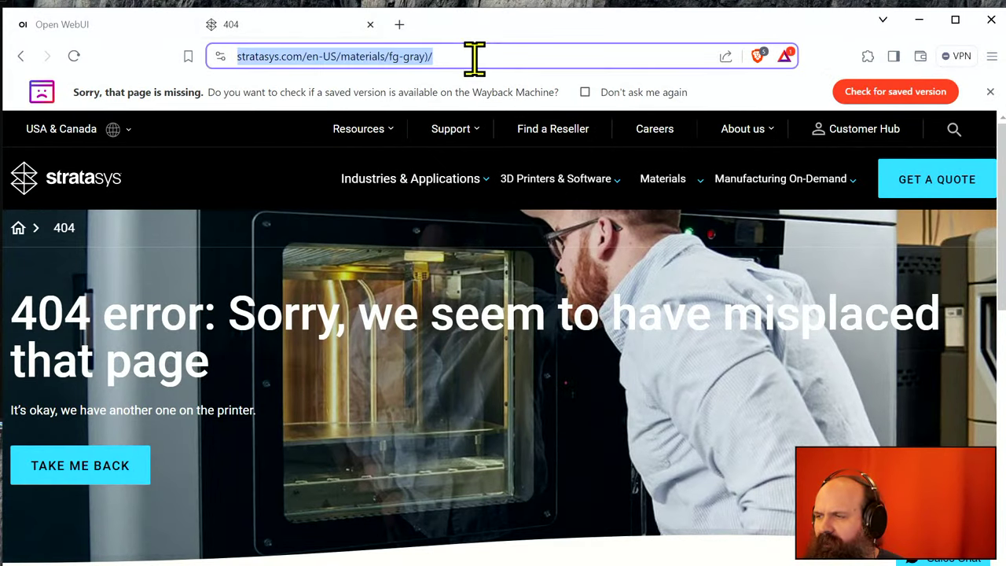
key(End)
key(BackSpace)
key(BackSpace)
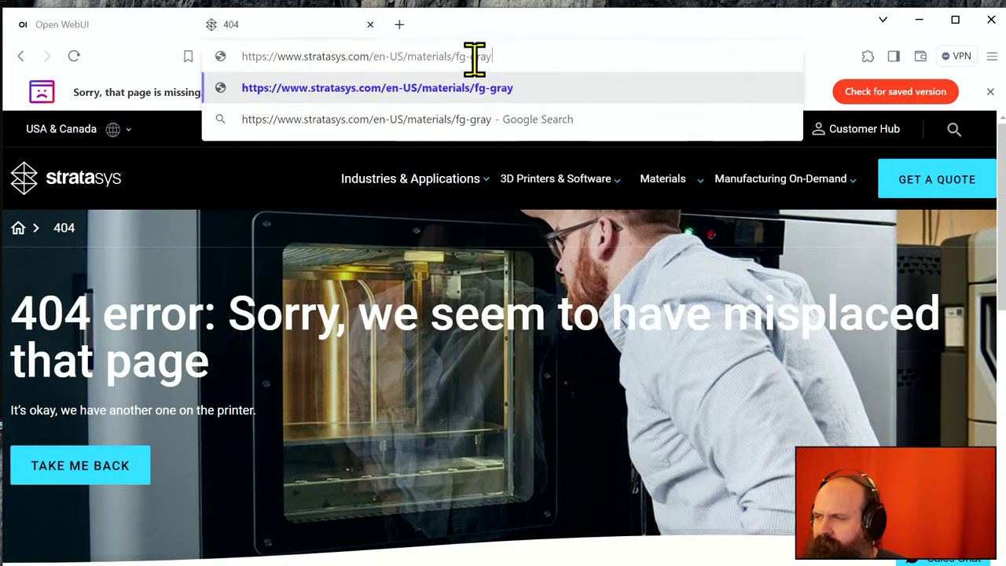
key(Return)
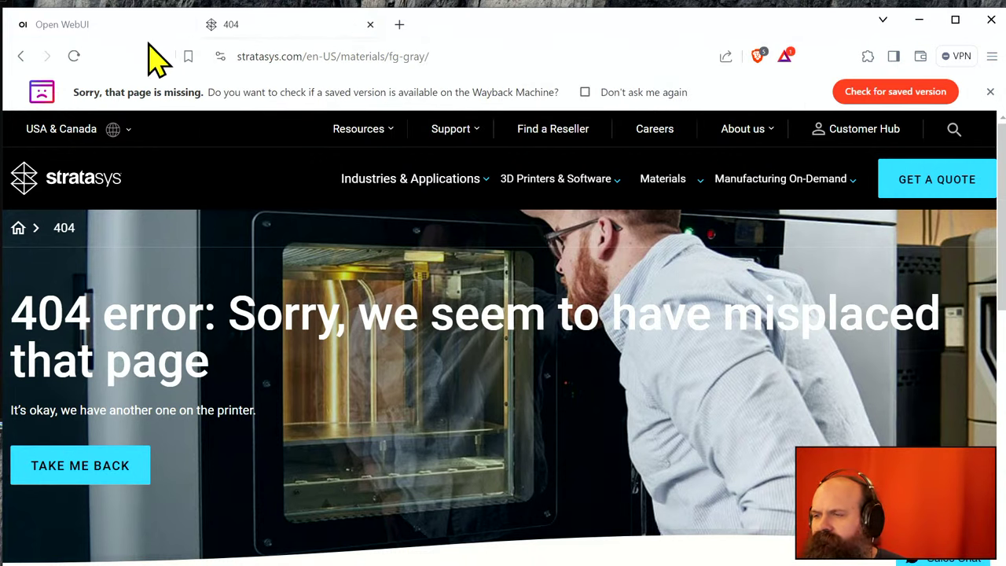
- Return to the Open WebUI chat and select the original #3dprint prompt from 'Hola' to '3D printing?'
click(116, 24)
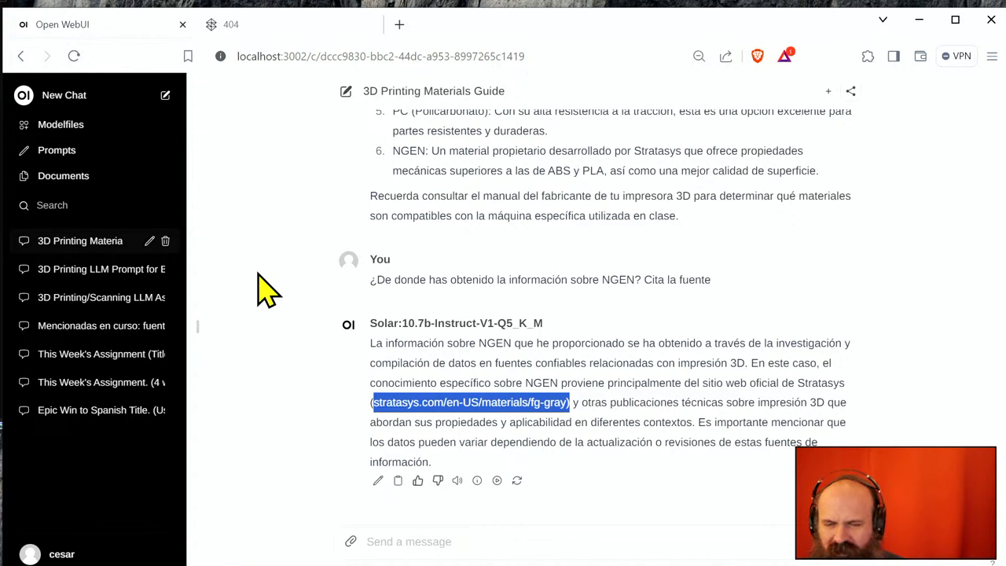
scroll(443, 357, up, 10)
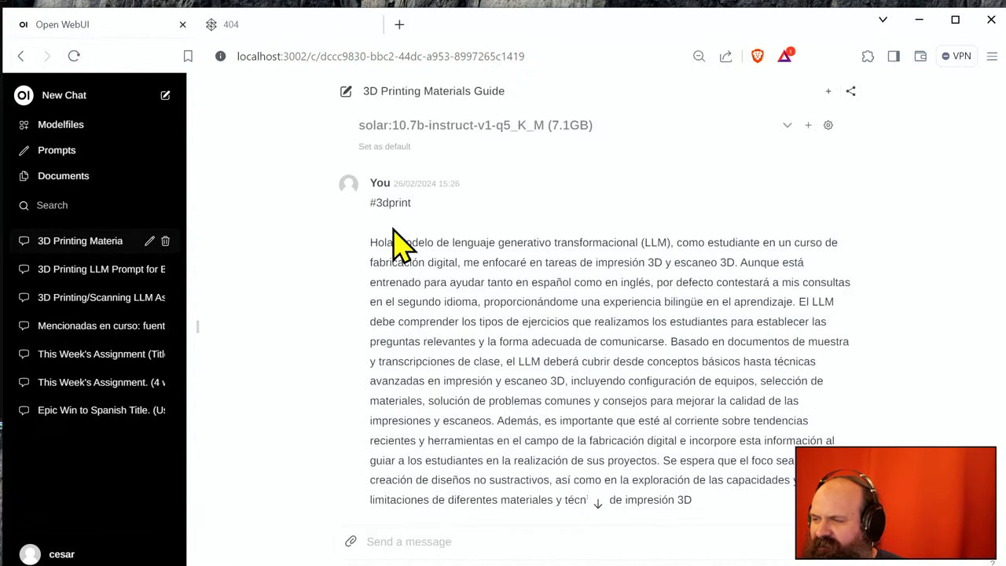
drag(373, 242, 720, 429)
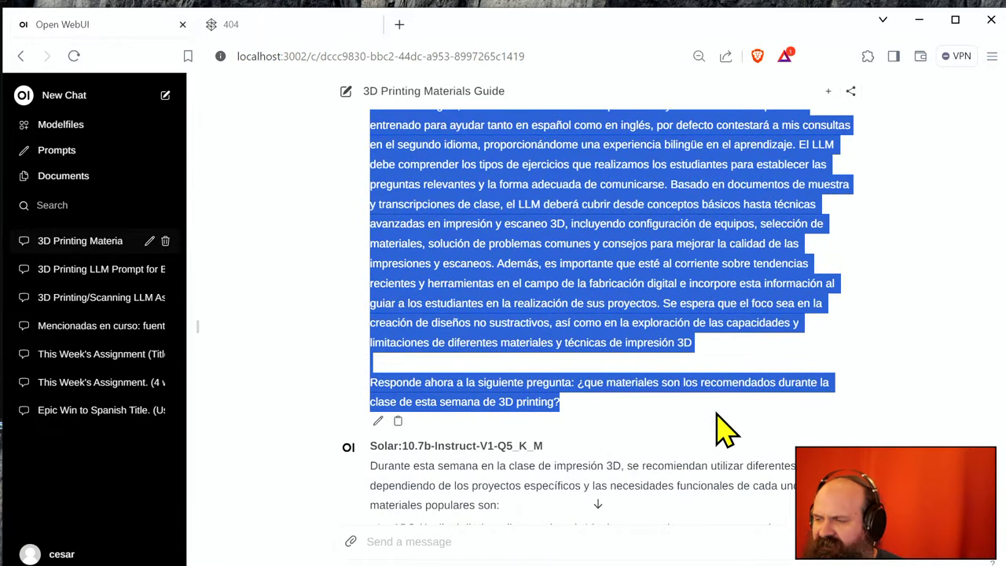